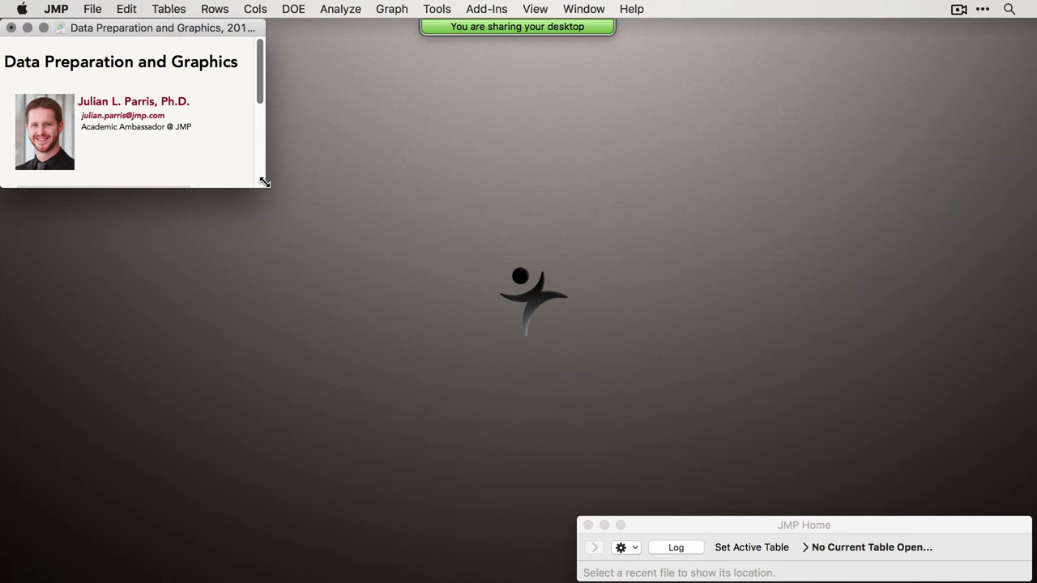
# Enlarge the Data Preparation and Graphics journal window and expand its Meet Jac section.
pyautogui.moveTo(264, 181); pyautogui.dragTo(274, 353)
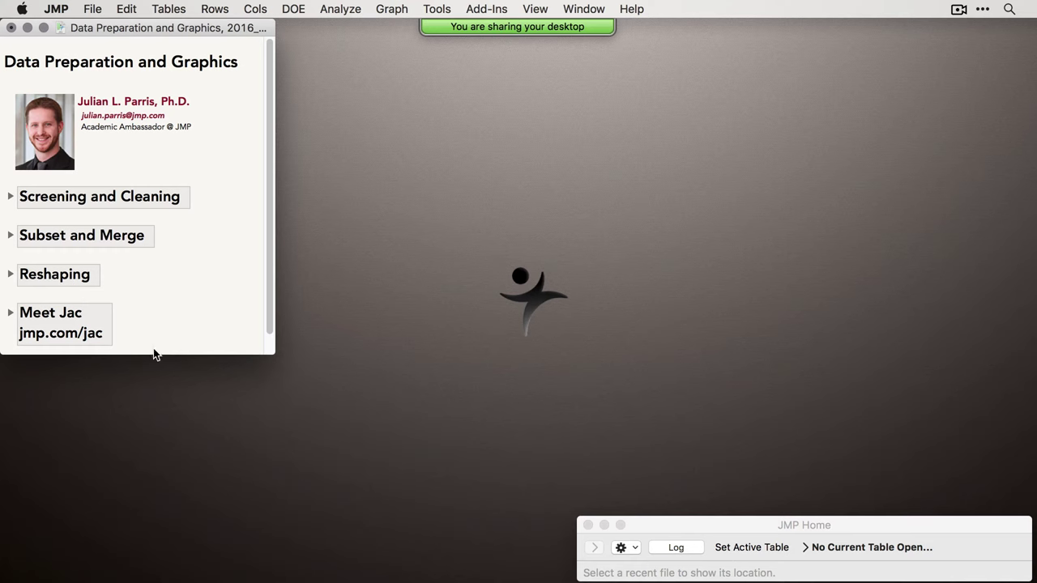
pyautogui.moveTo(159, 354); pyautogui.dragTo(159, 399)
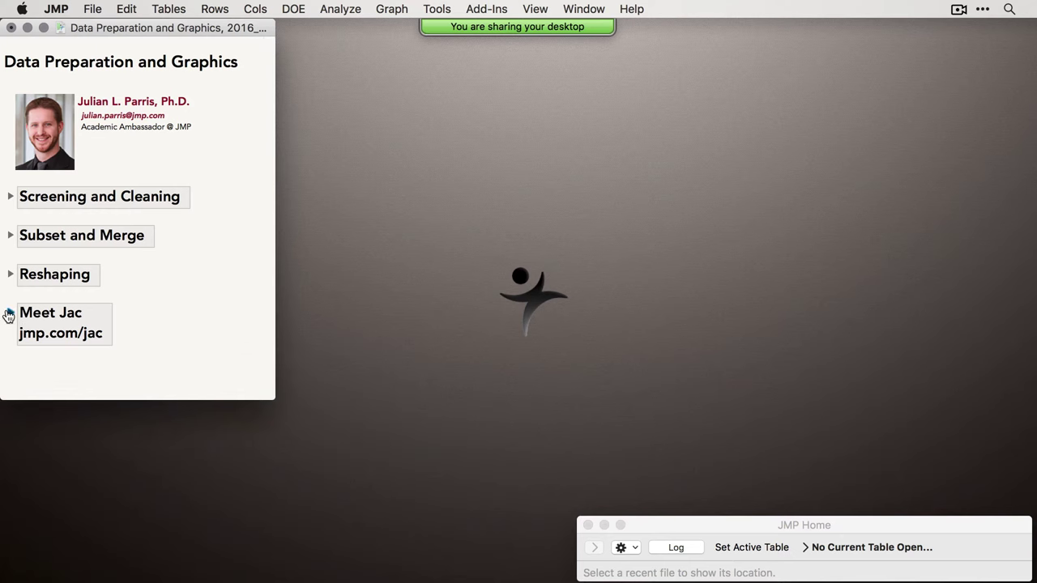
pyautogui.click(10, 313)
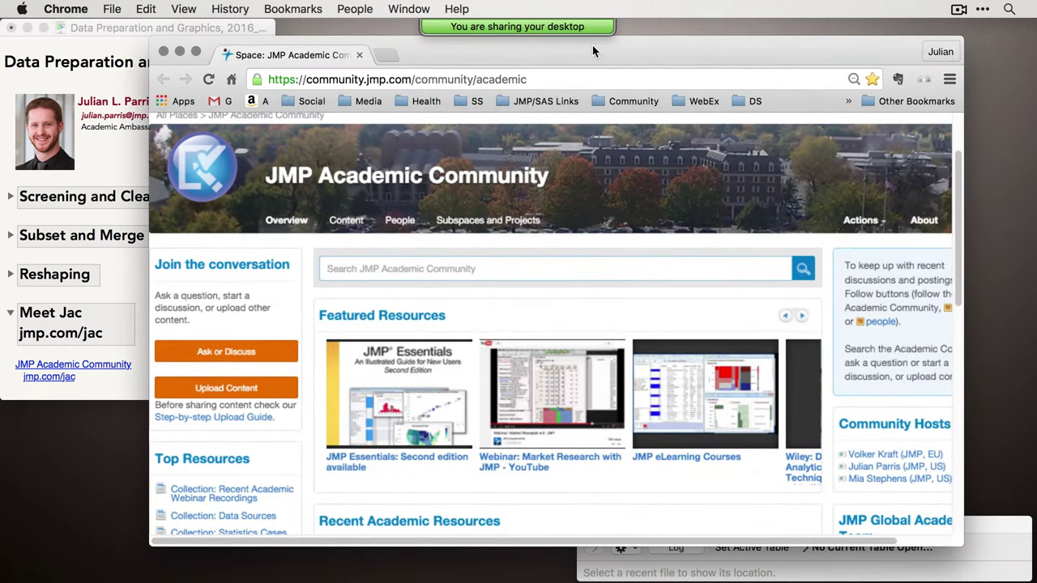
# Look through the featured and recent resources on the JMP Academic Community page in Chrome and minimize the browser window.
pyautogui.moveTo(669, 53); pyautogui.dragTo(658, 43)
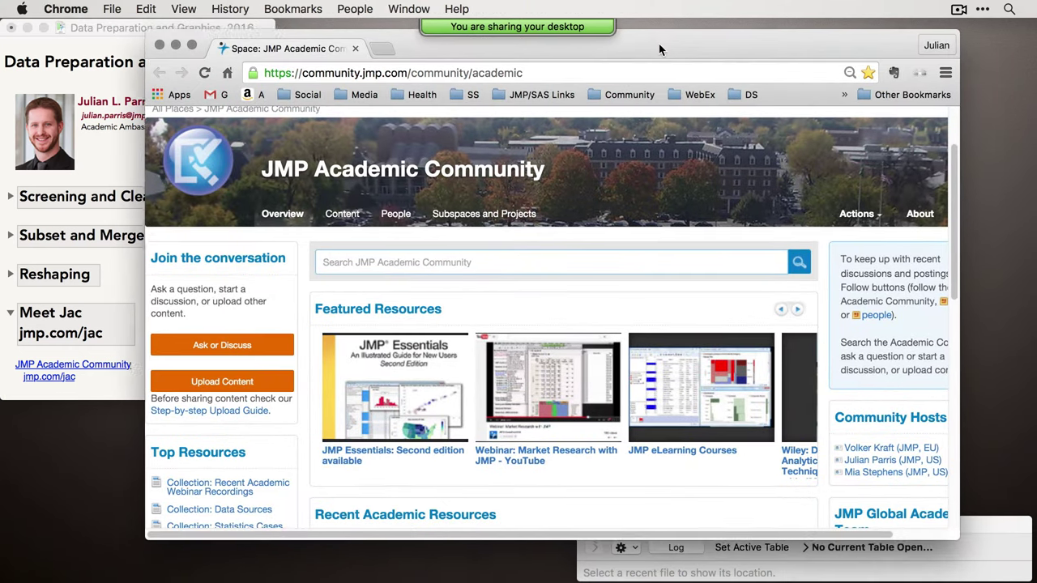
pyautogui.scroll(-3, 454, 372)
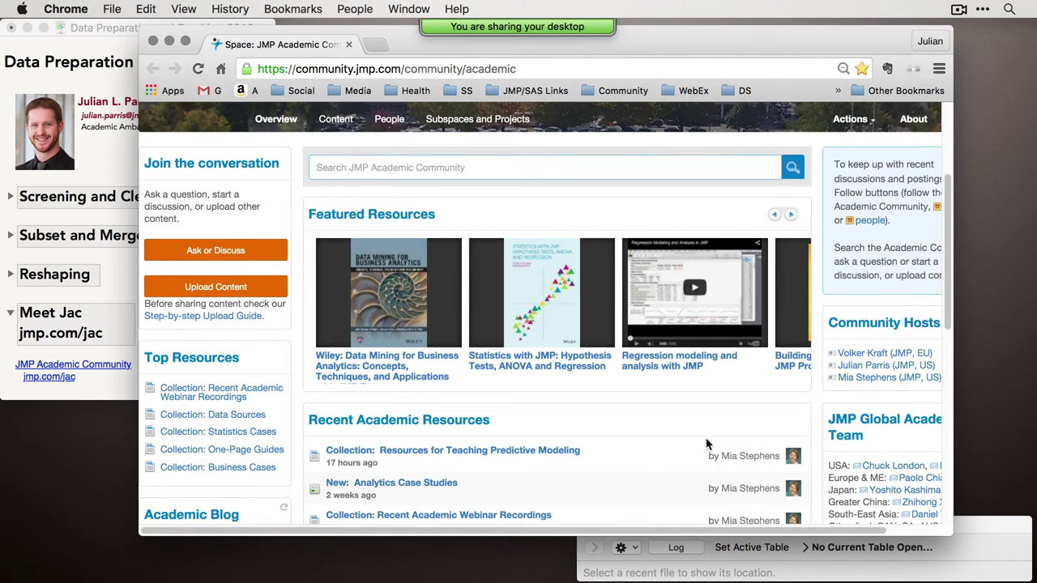
pyautogui.scroll(-1, 706, 445)
pyautogui.scroll(-5, 705, 450)
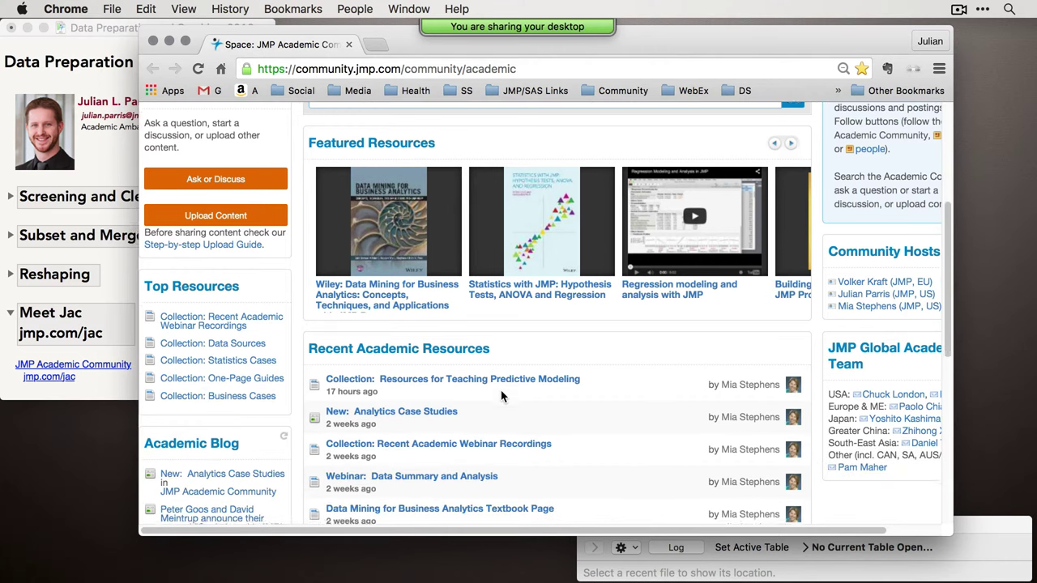
pyautogui.scroll(-2, 501, 396)
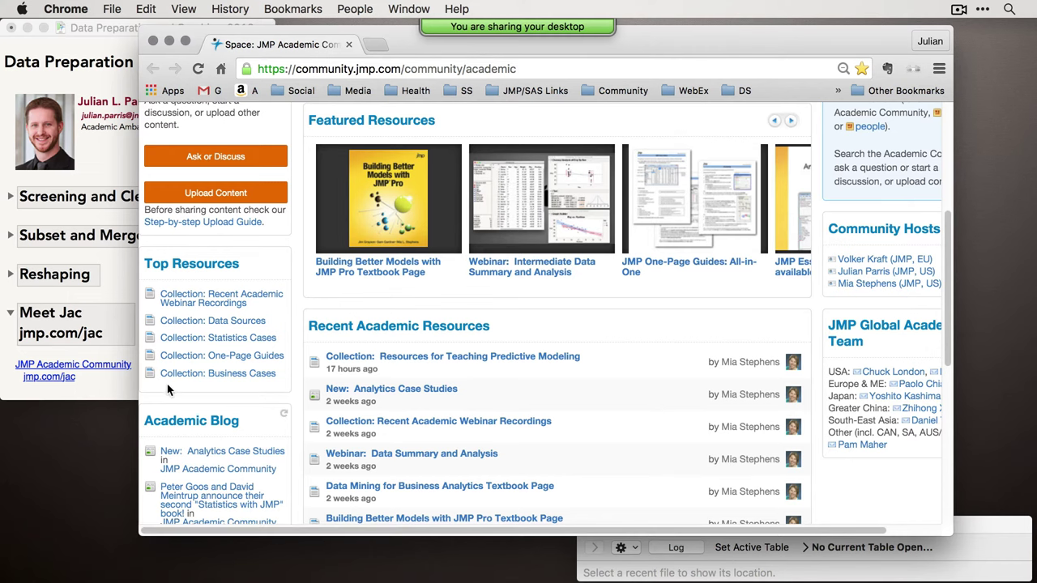
pyautogui.click(170, 42)
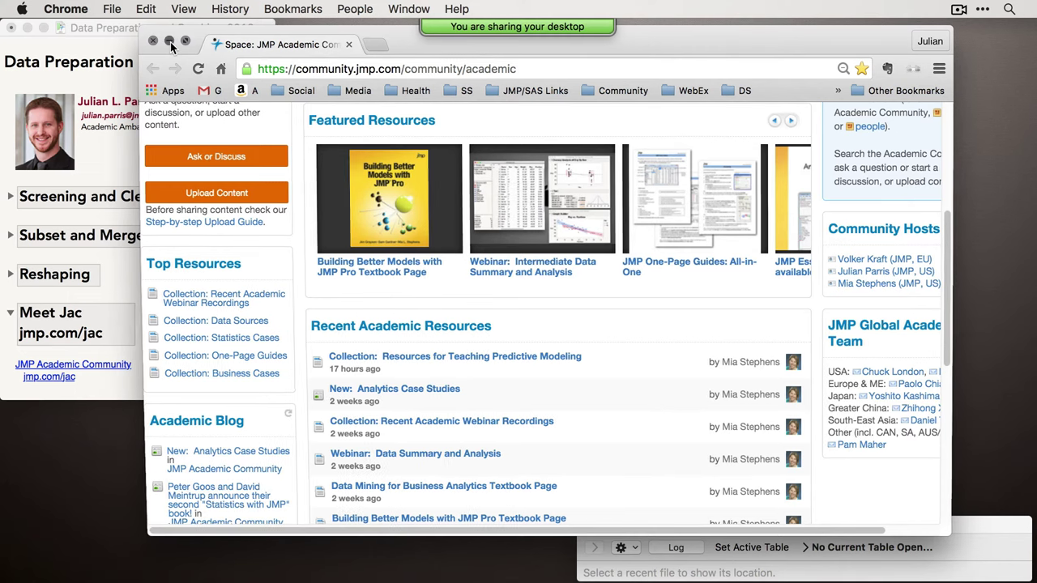
# Collapse the Meet Jac section in the JMP journal and shorten the journal window to fit its headings.
pyautogui.click(10, 318)
pyautogui.click(9, 318)
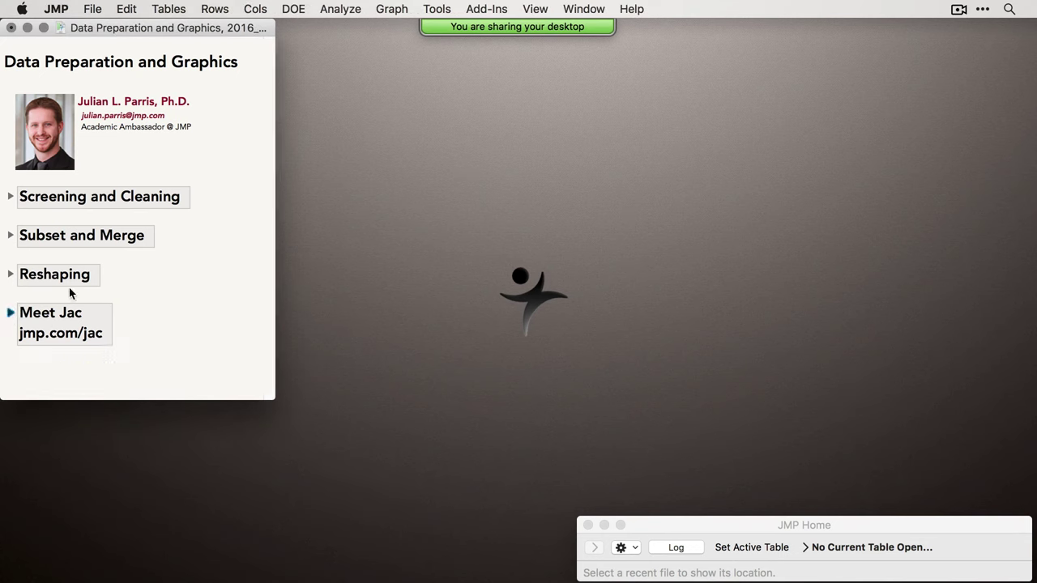
pyautogui.moveTo(268, 395); pyautogui.dragTo(269, 350)
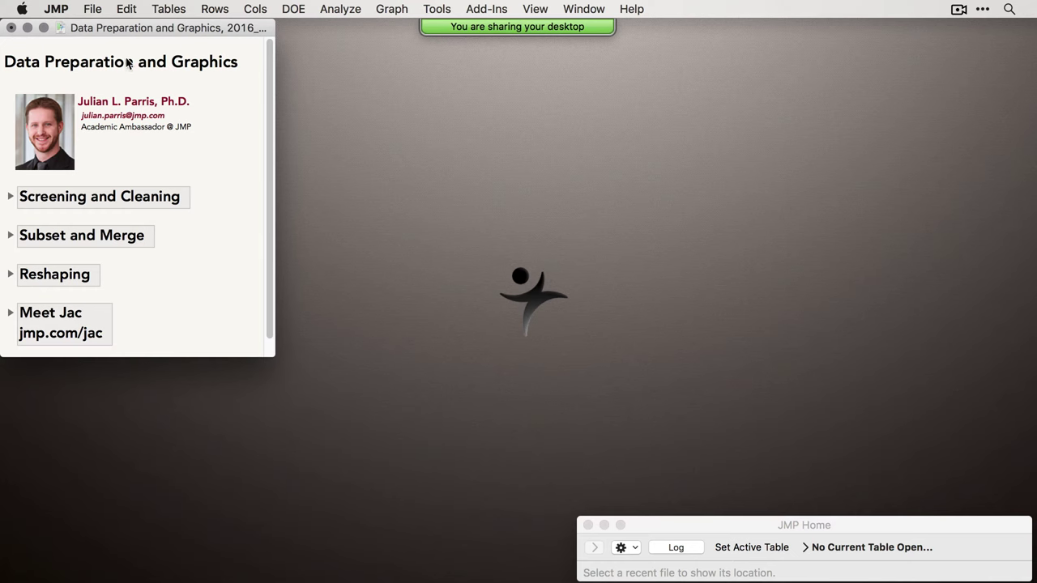
pyautogui.moveTo(133, 36); pyautogui.dragTo(137, 38)
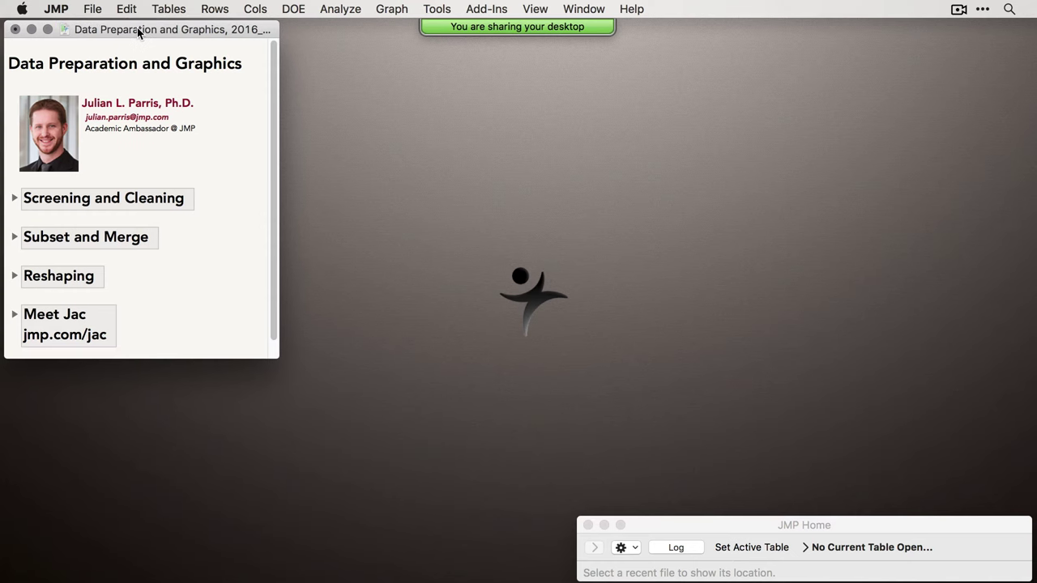
# Open the Cereal sample data from the Screening and Cleaning section and widen its table window to show more columns.
pyautogui.click(15, 198)
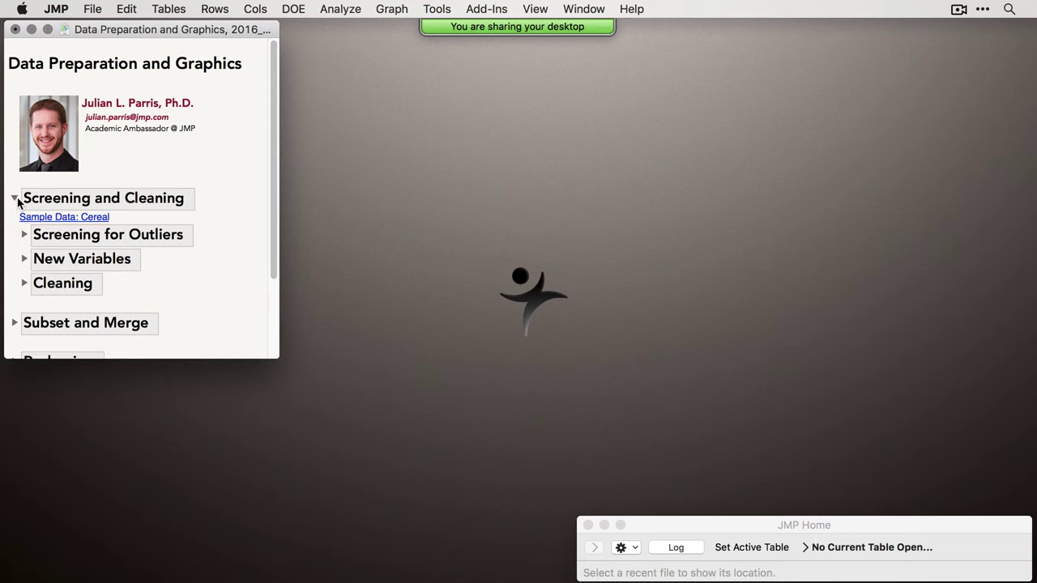
pyautogui.click(65, 219)
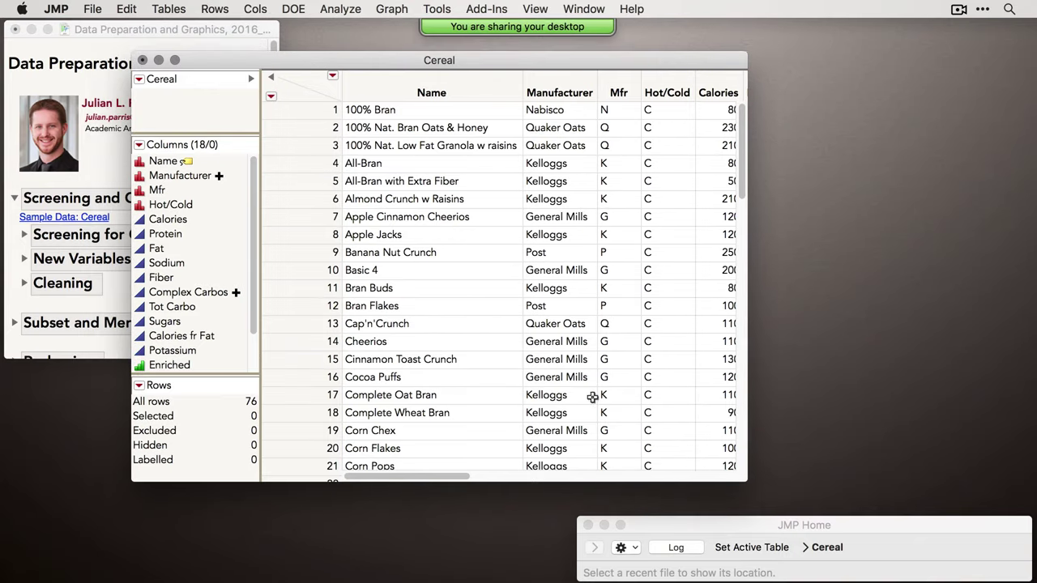
pyautogui.moveTo(748, 482); pyautogui.dragTo(937, 458)
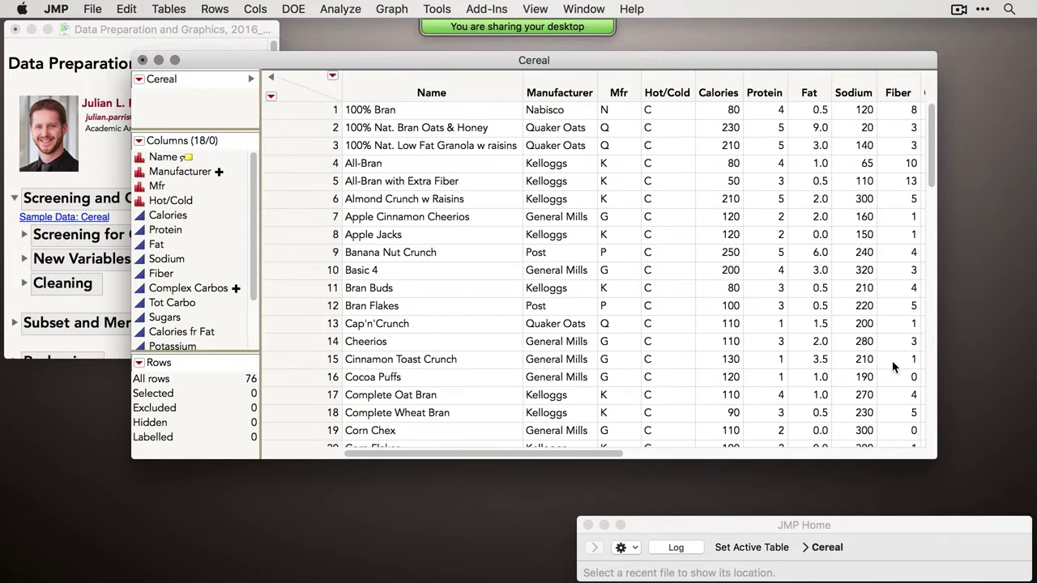
pyautogui.moveTo(563, 69); pyautogui.dragTo(548, 74)
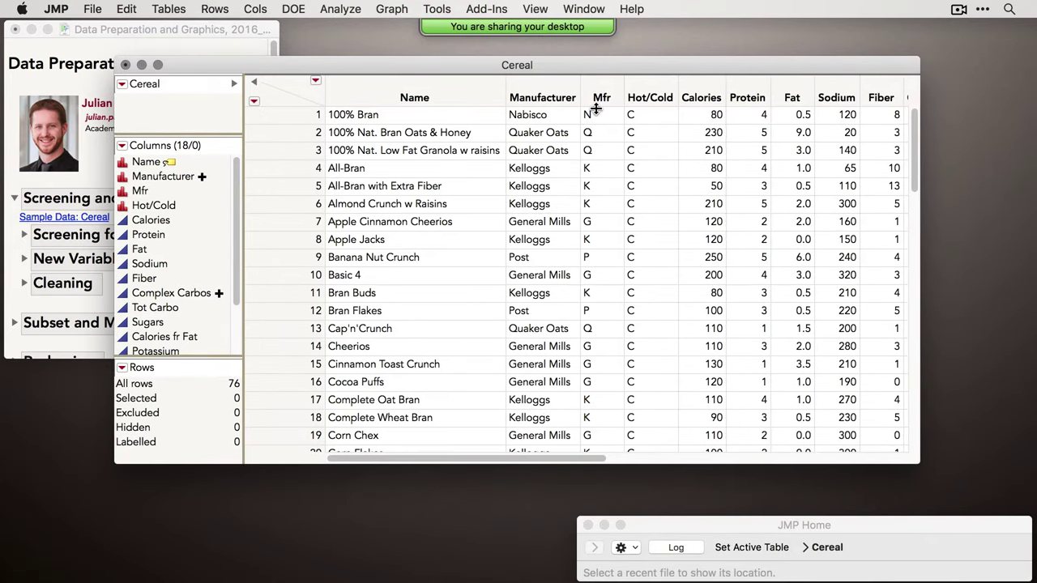
pyautogui.click(632, 9)
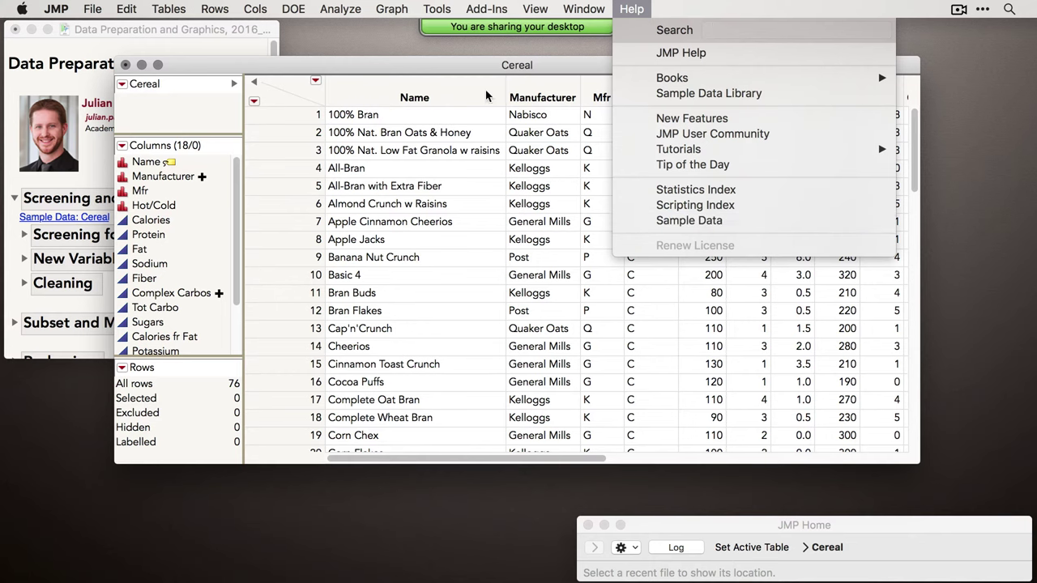
pyautogui.click(462, 75)
# Narrow the row-number area of the Cereal table and move its window away from the journal outline.
pyautogui.moveTo(326, 95); pyautogui.dragTo(306, 96)
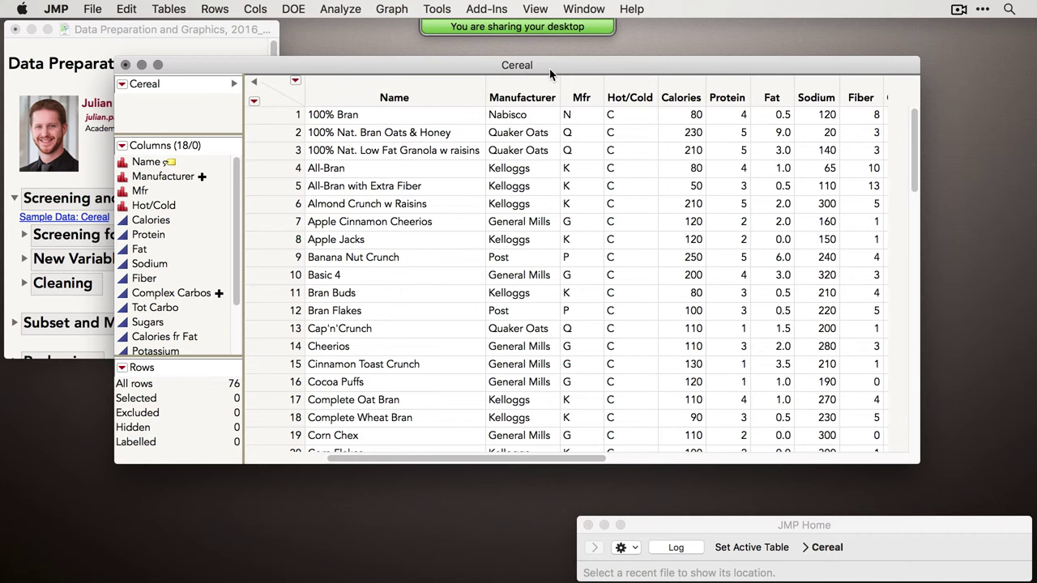
pyautogui.moveTo(549, 68); pyautogui.dragTo(547, 67)
pyautogui.moveTo(521, 457)
pyautogui.mouseDown()
pyautogui.moveTo(588, 466)
pyautogui.moveTo(510, 456)
pyautogui.mouseUp()
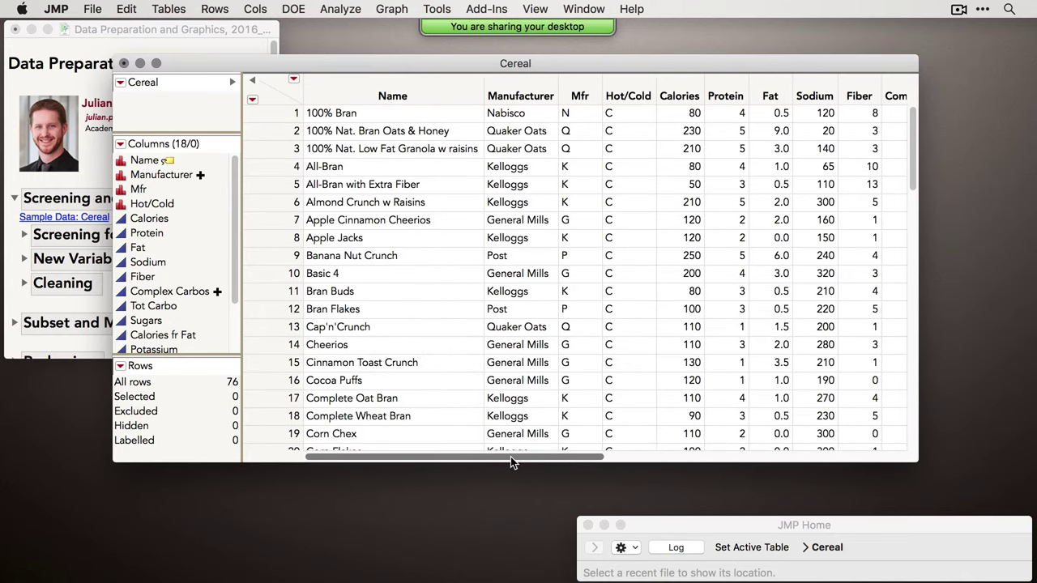
pyautogui.moveTo(405, 63); pyautogui.dragTo(461, 59)
# Expand Screening for Outliers and its Univariate topic in the journal and highlight the Analyze > Distribution bullet.
pyautogui.click(25, 235)
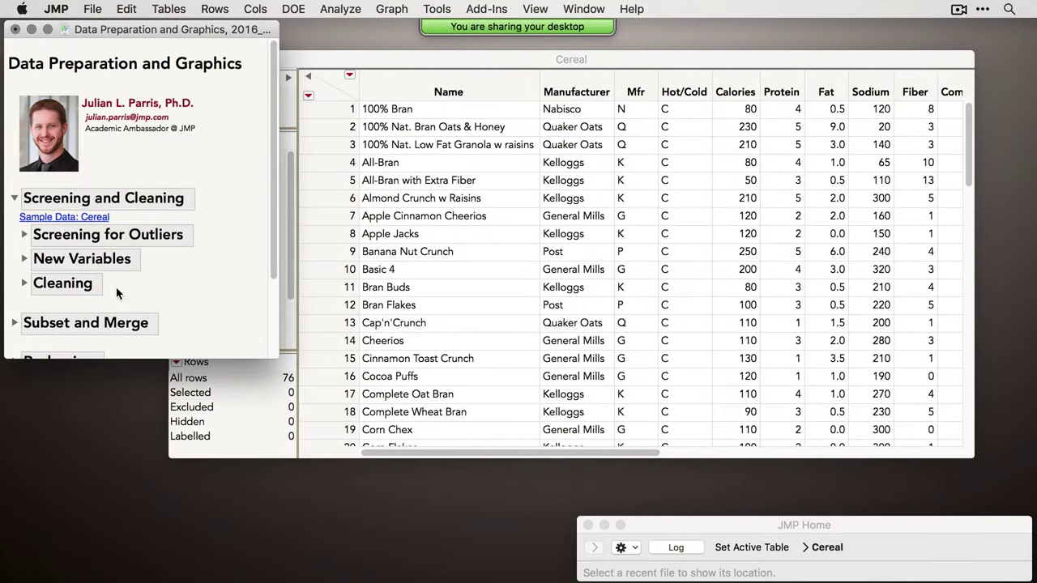
pyautogui.click(25, 235)
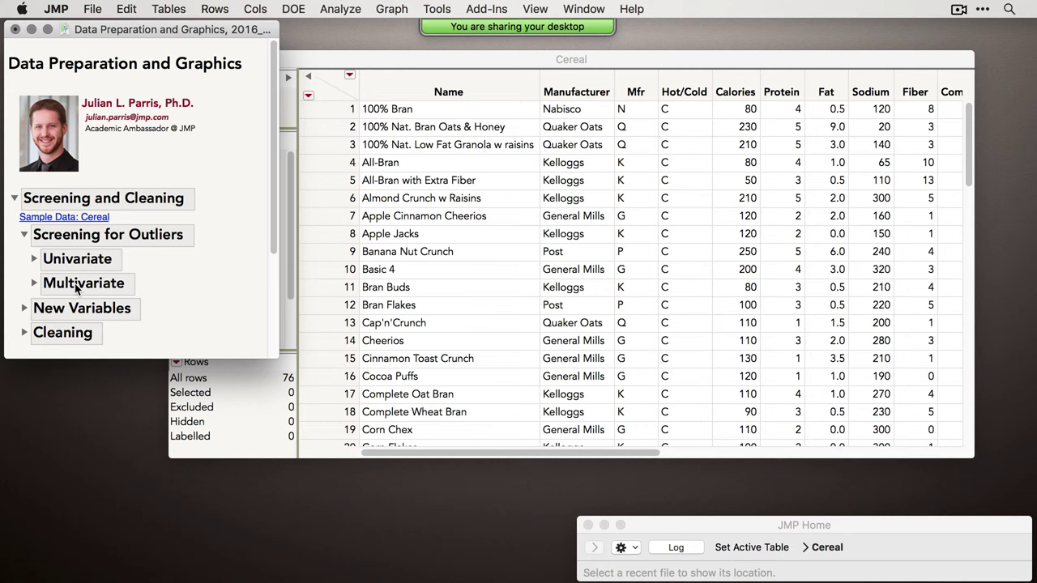
pyautogui.click(34, 259)
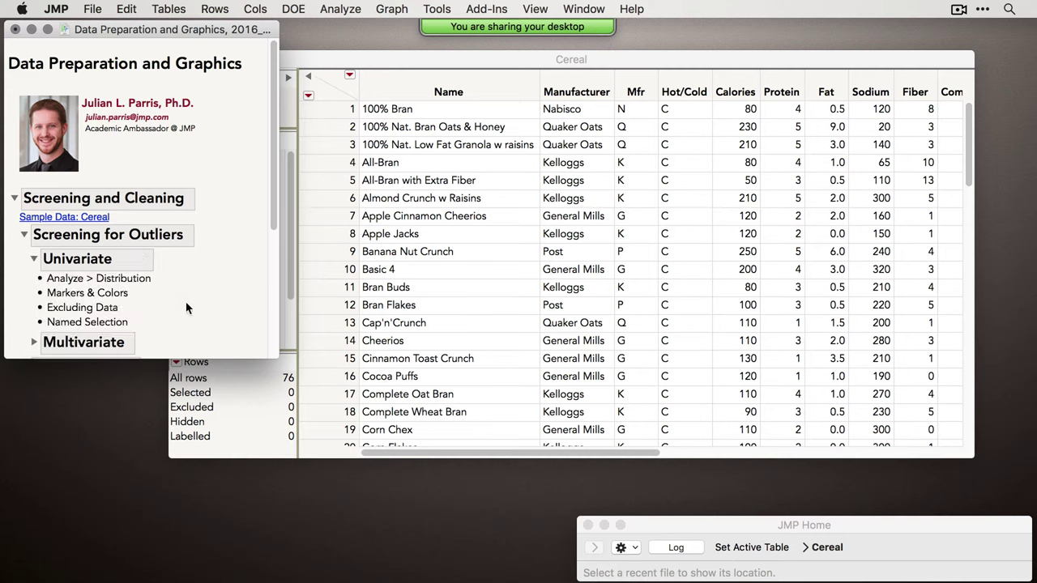
pyautogui.click(132, 281)
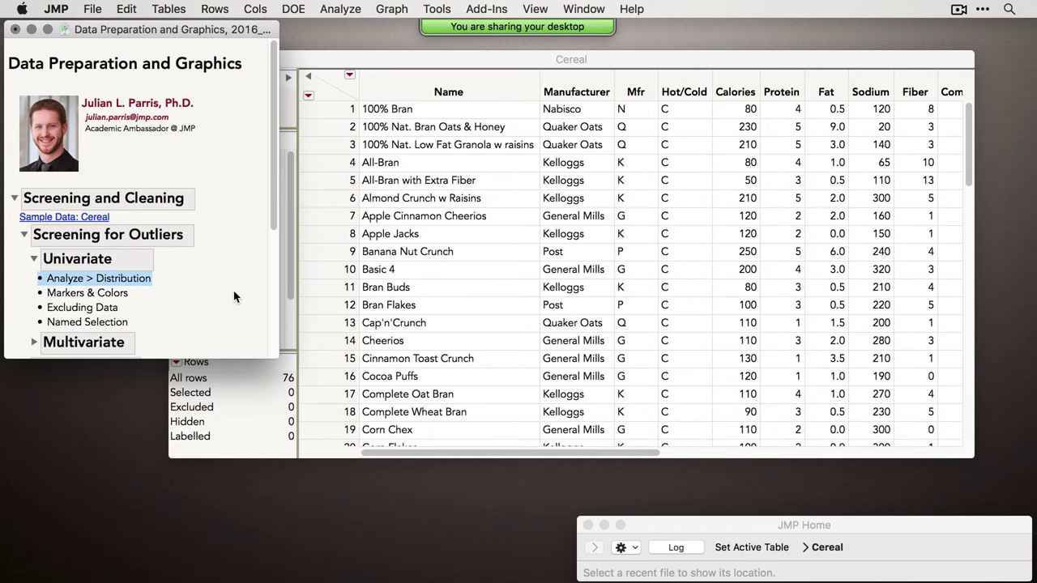
# Run a Distribution analysis on the Cereal table with every column except Name as Y.
pyautogui.moveTo(389, 58); pyautogui.dragTo(316, 56)
pyautogui.click(339, 9)
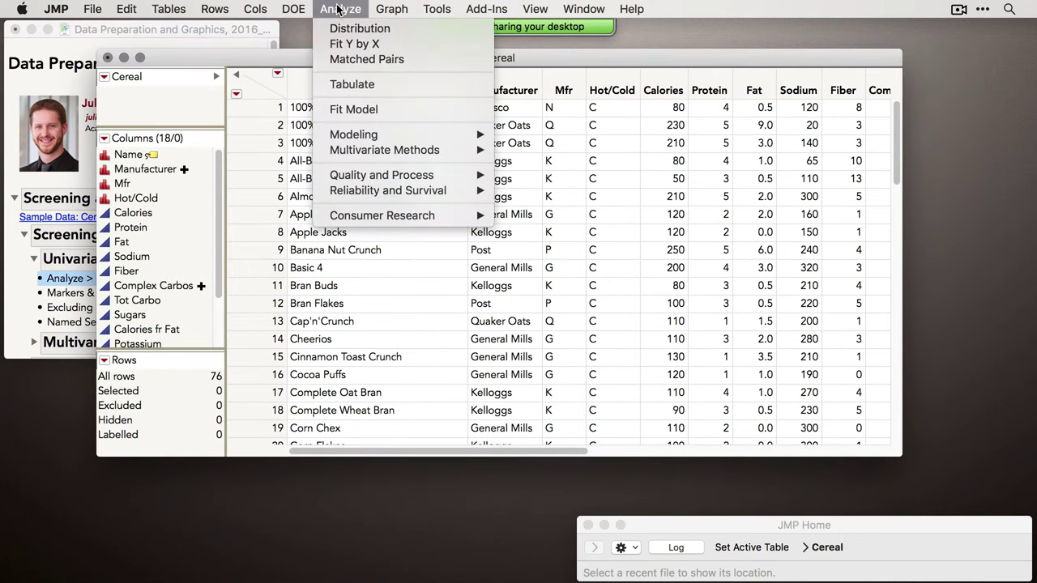
pyautogui.click(391, 28)
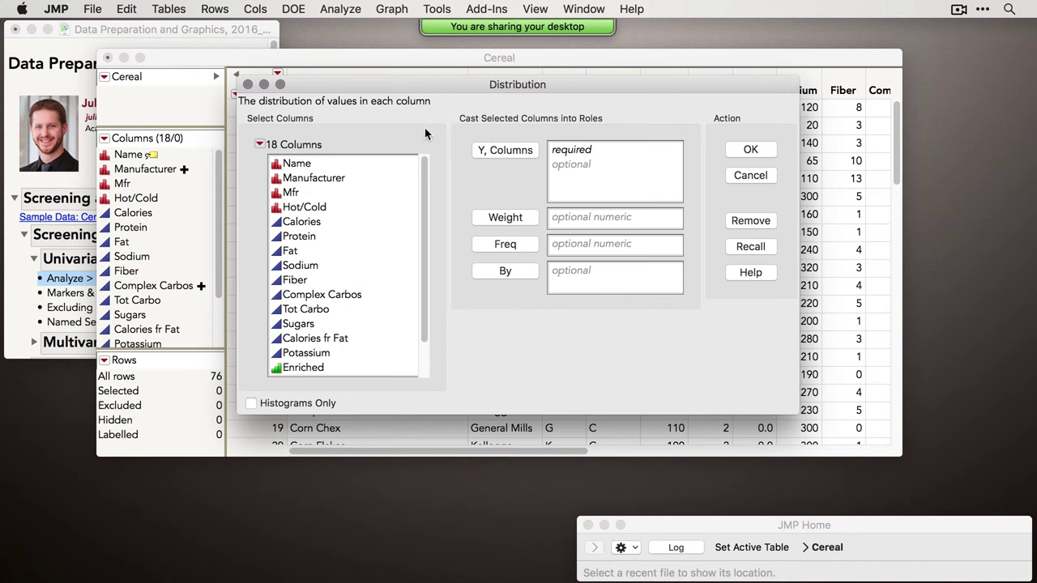
pyautogui.moveTo(300, 163); pyautogui.dragTo(322, 403)
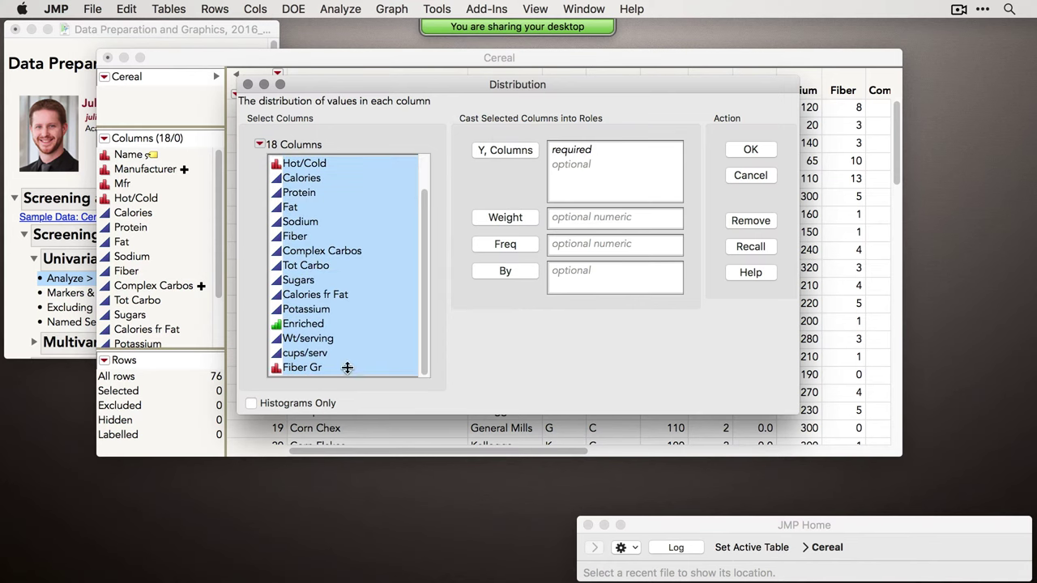
pyautogui.scroll(3, 419, 275)
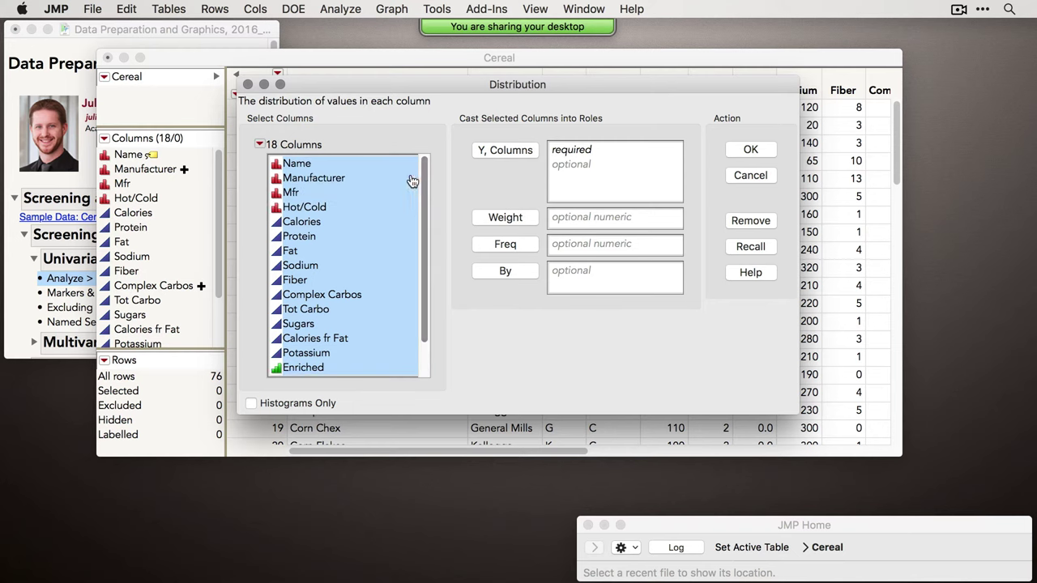
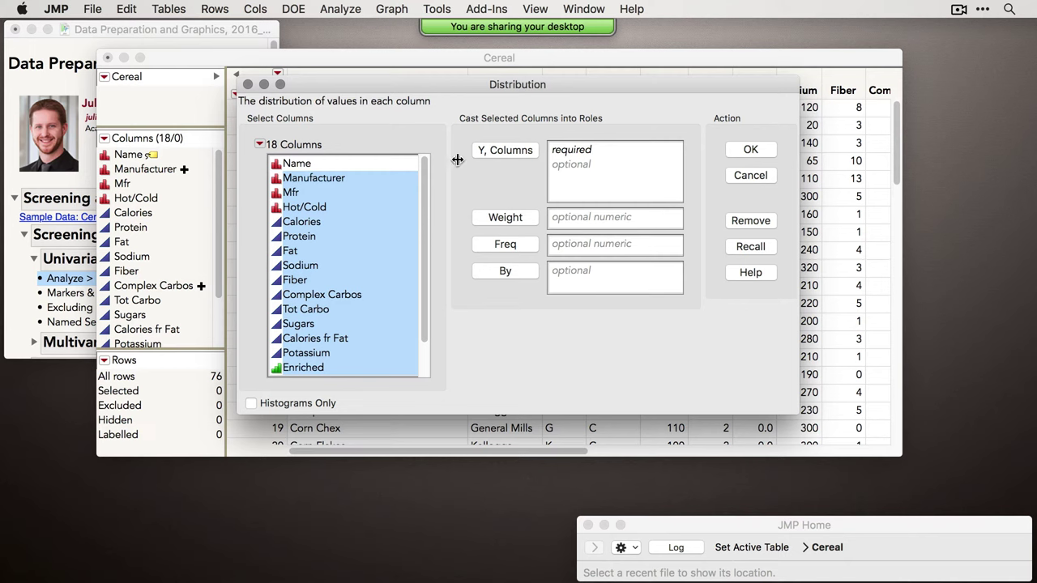
pyautogui.click(492, 151)
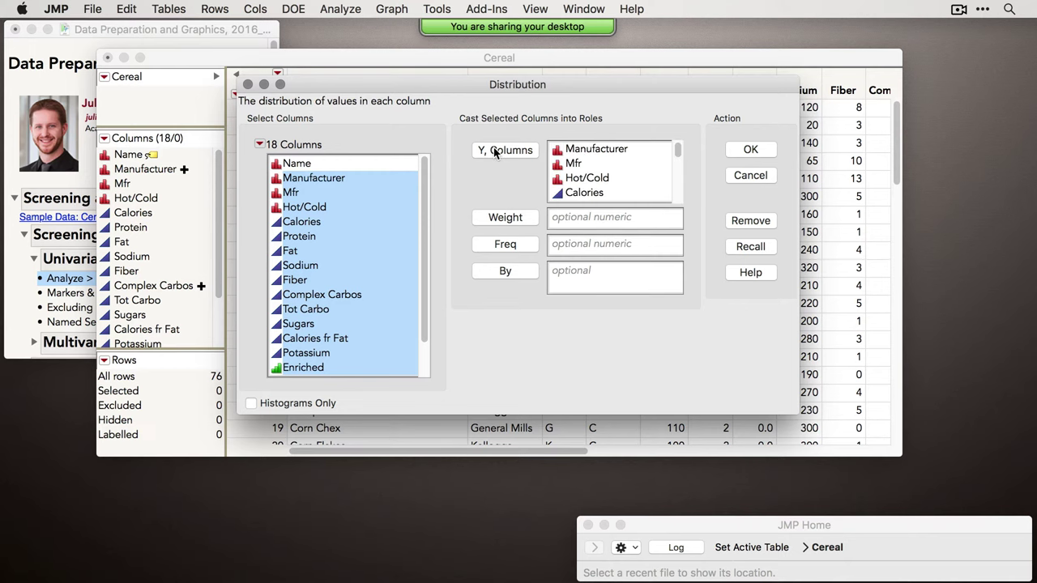
pyautogui.click(747, 151)
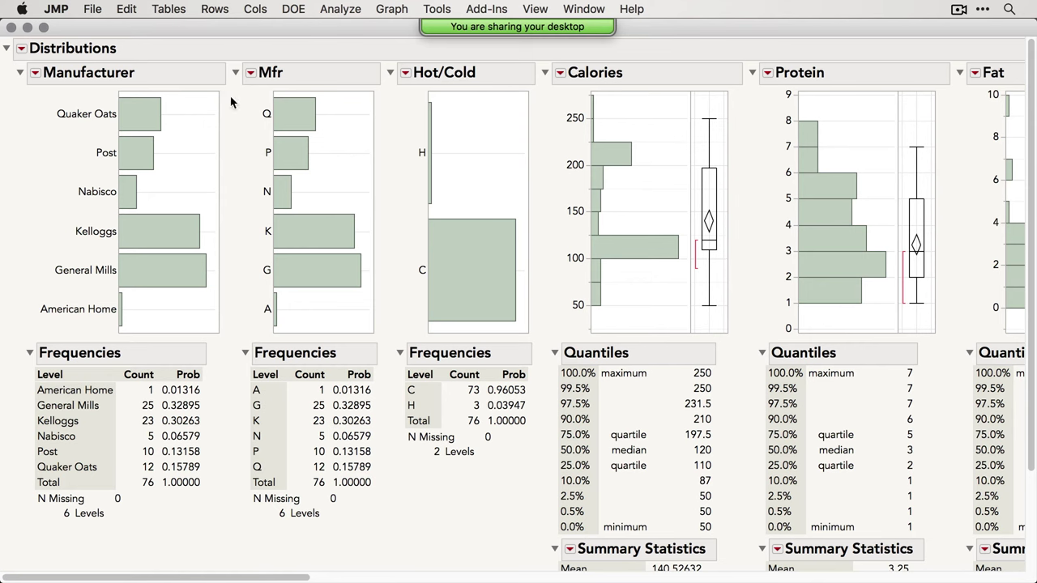
# Try the Stack layout on the Distributions report.
pyautogui.click(21, 49)
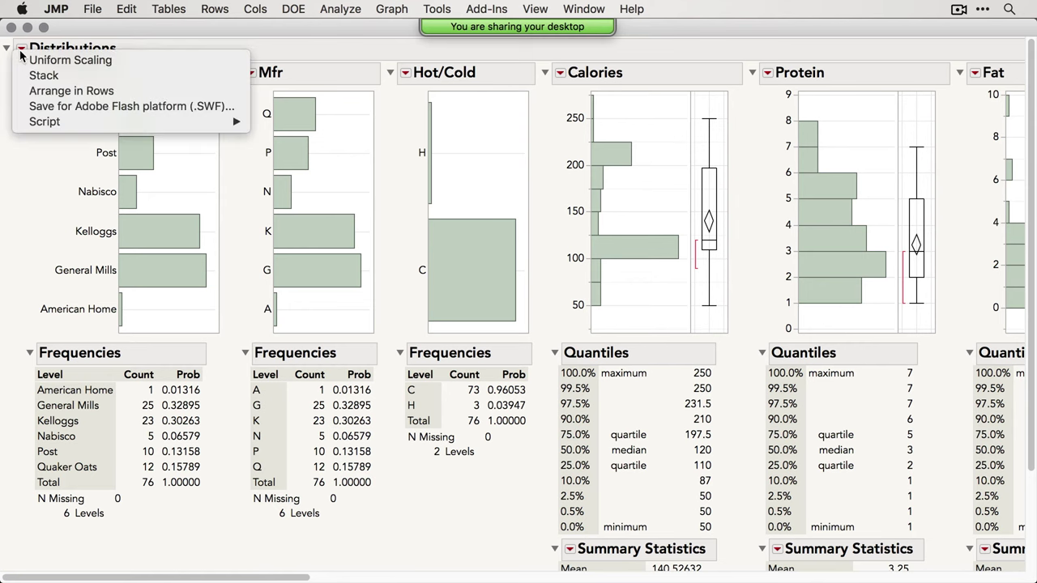
pyautogui.click(59, 77)
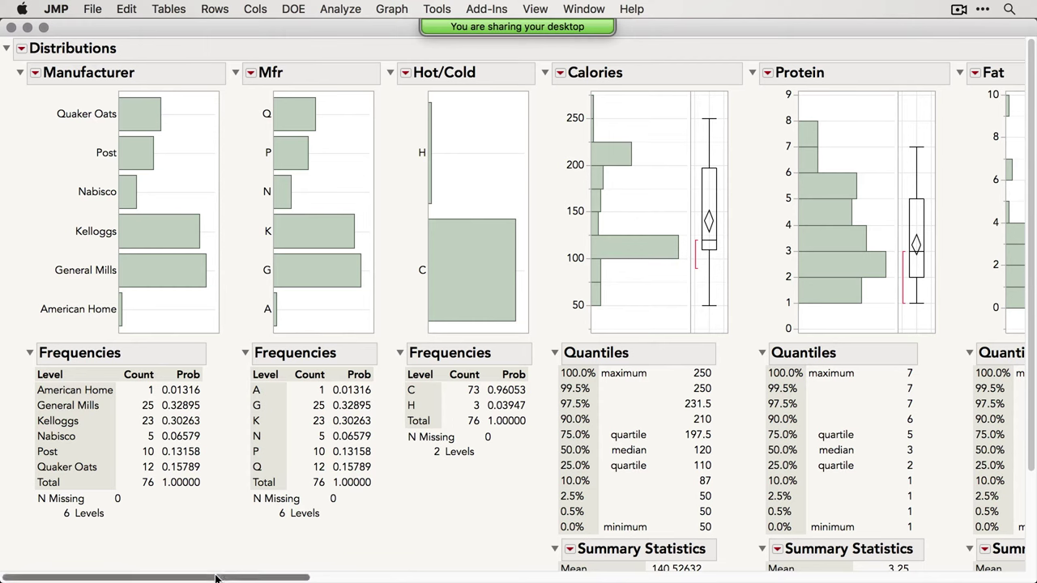
# Highlight the Quaker Oats cereals across the histograms, clear the selection, and examine the Calories, Protein and Fat distributions.
pyautogui.click(149, 115)
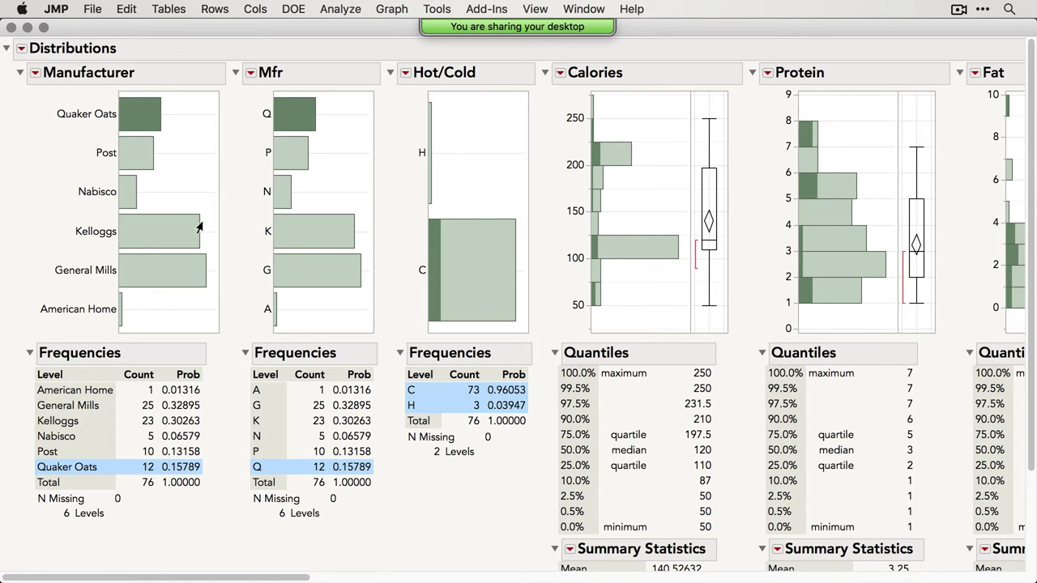
pyautogui.click(133, 118)
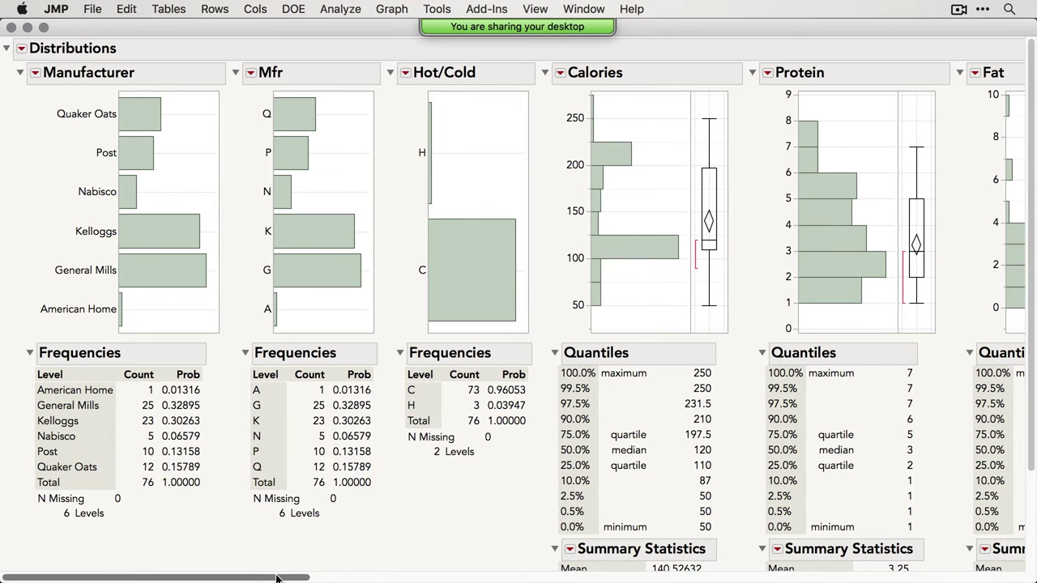
pyautogui.moveTo(277, 577); pyautogui.dragTo(315, 577)
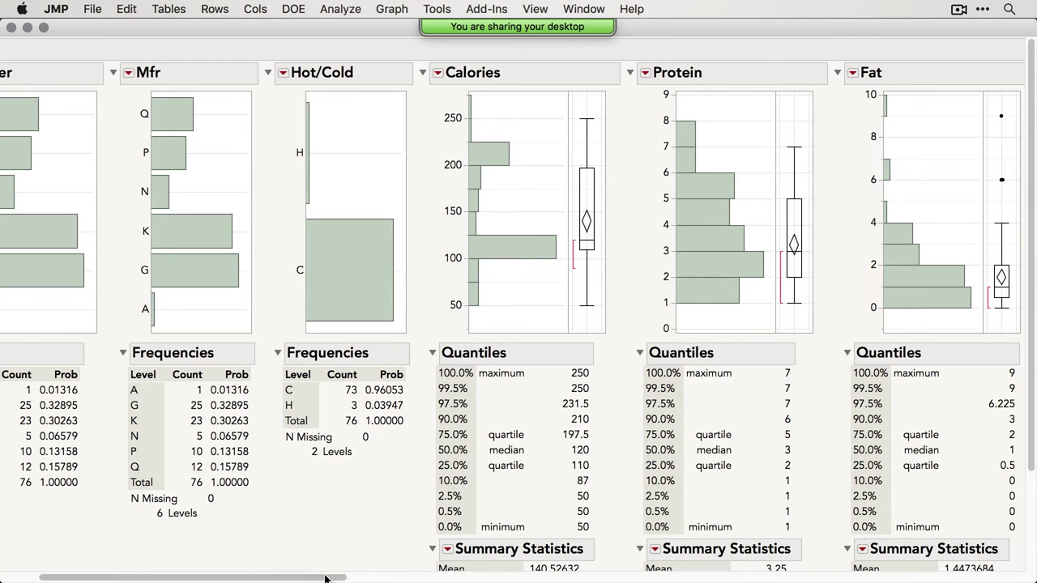
pyautogui.moveTo(326, 578); pyautogui.dragTo(361, 579)
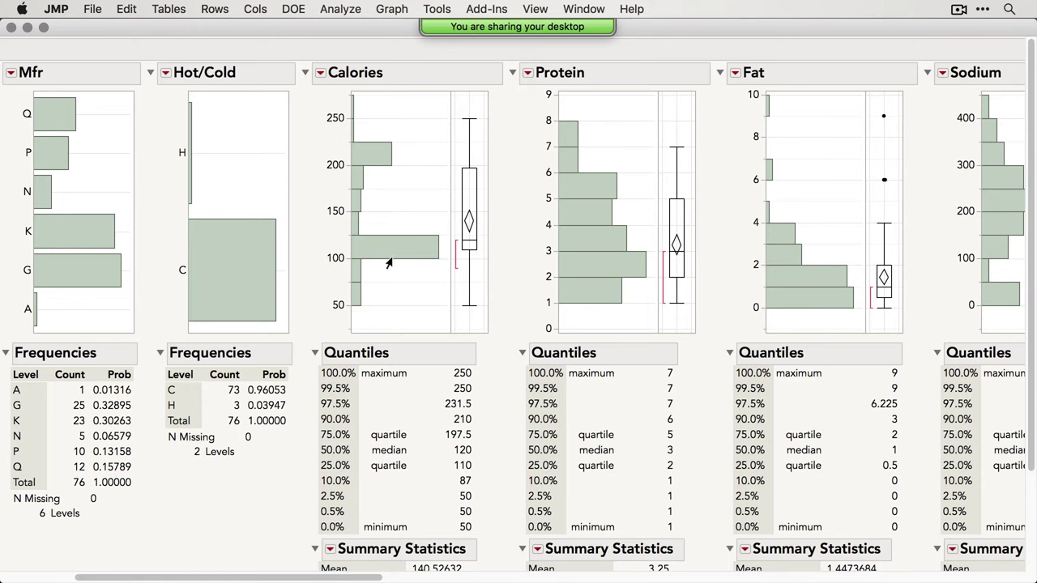
# Narrow the histogram bins for Calories, Fat and Sodium with the Grabber tool, and return to the Arrow tool.
pyautogui.click(442, 9)
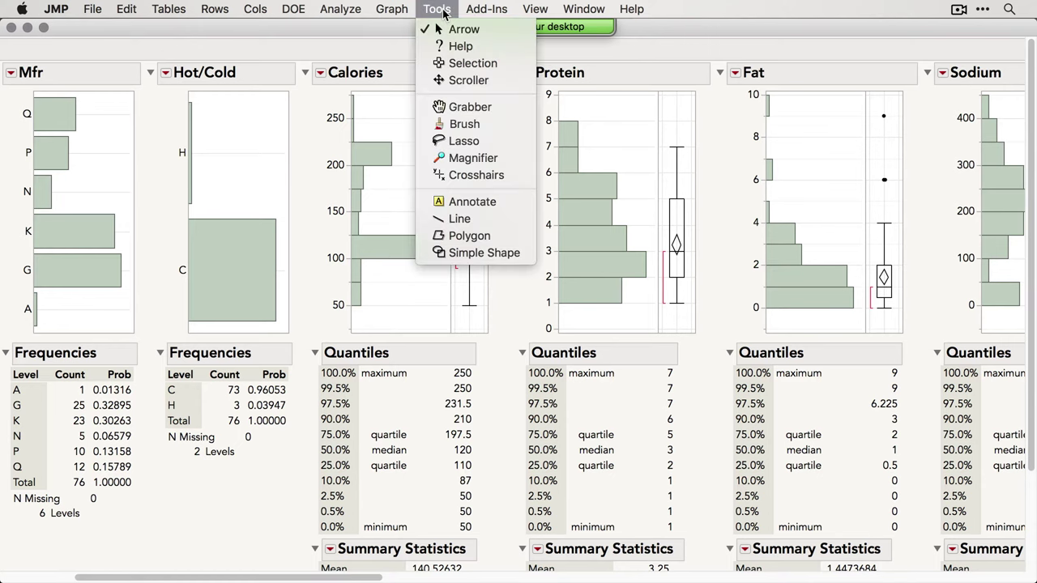
pyautogui.click(442, 107)
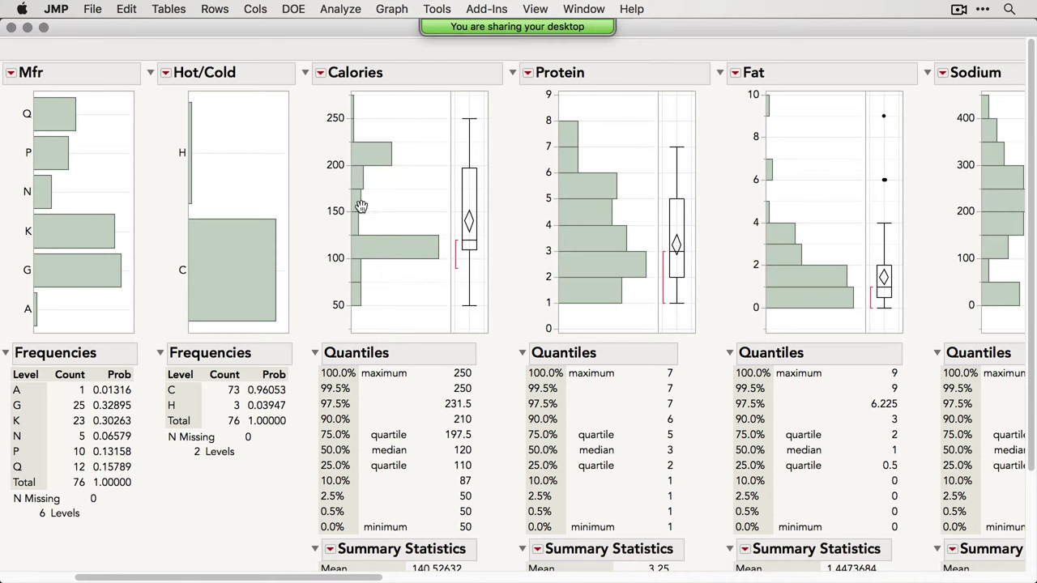
pyautogui.moveTo(361, 208); pyautogui.dragTo(388, 208)
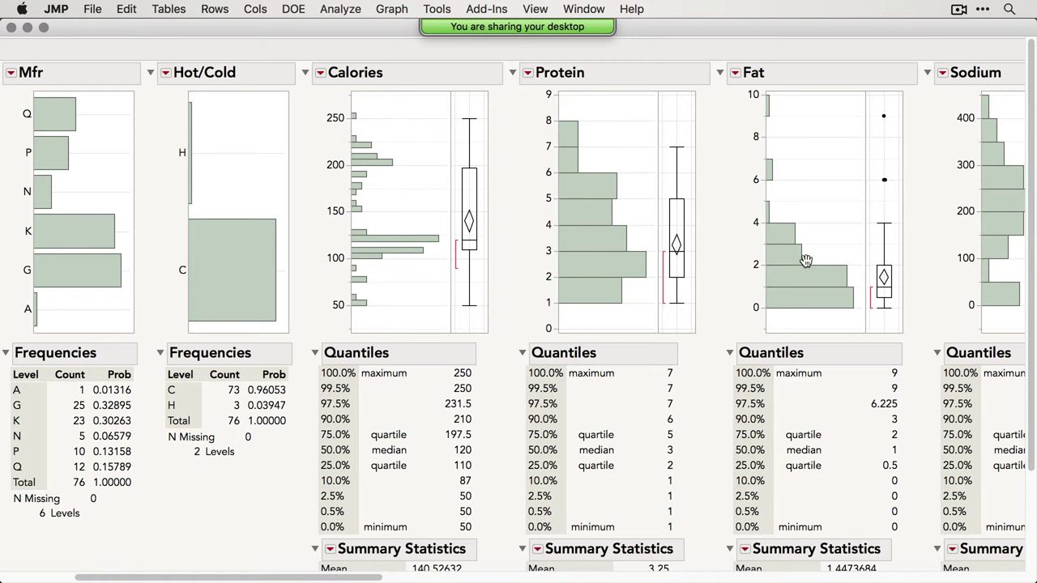
pyautogui.moveTo(802, 262); pyautogui.dragTo(822, 278)
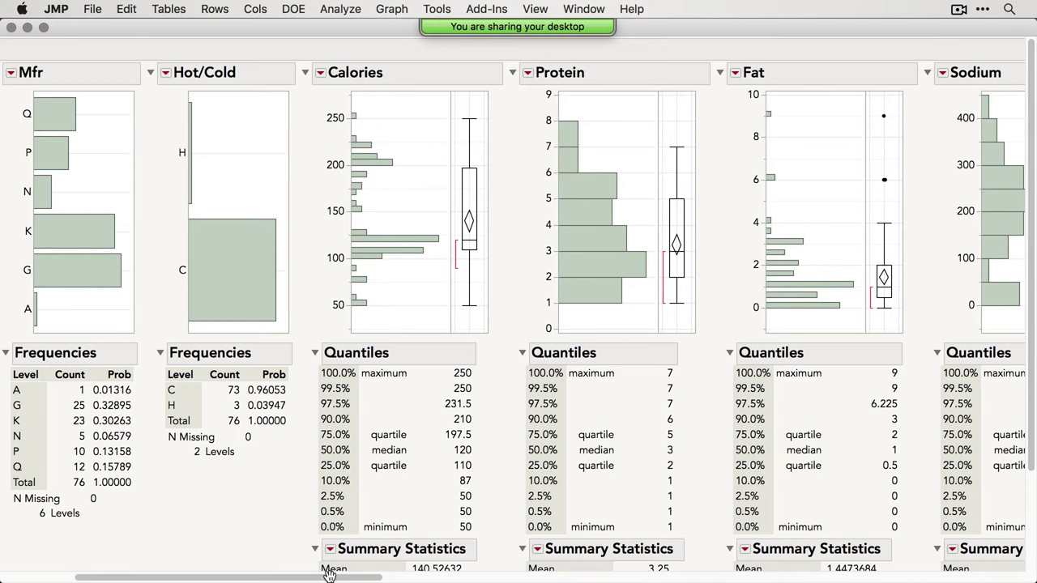
pyautogui.moveTo(350, 576); pyautogui.dragTo(406, 575)
pyautogui.moveTo(829, 209); pyautogui.dragTo(852, 212)
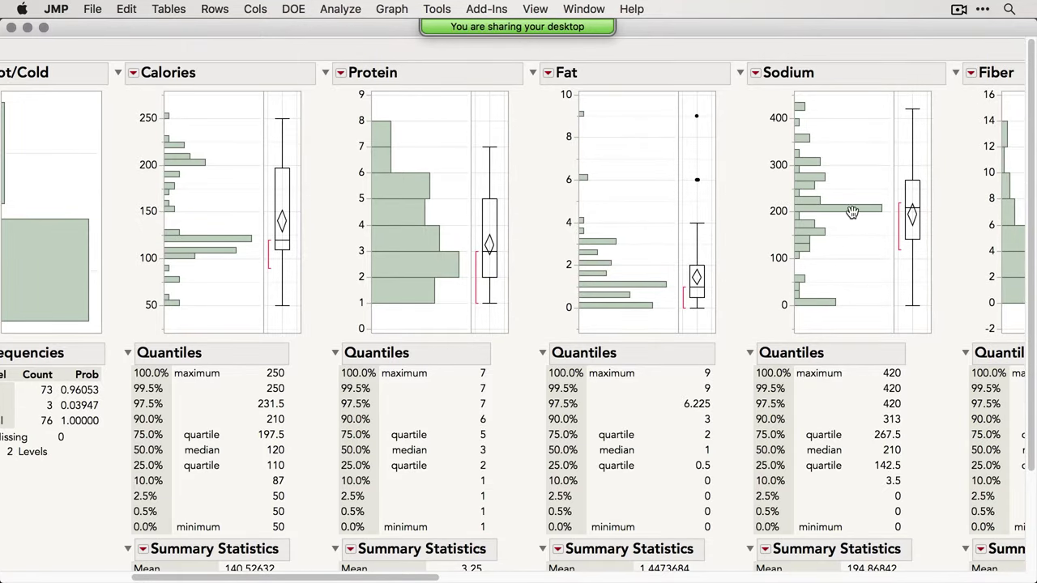
pyautogui.click(445, 6)
pyautogui.click(445, 30)
# Select the outlier points above the upper whisker of the Fat box plot and check their rows in the Cereal table.
pyautogui.moveTo(391, 579); pyautogui.dragTo(404, 579)
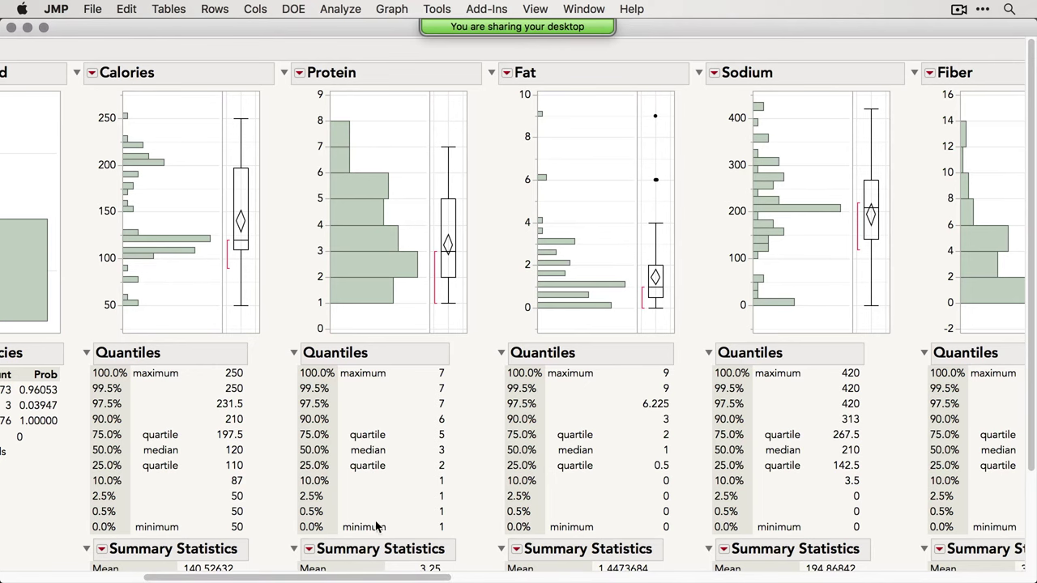
pyautogui.moveTo(381, 578); pyautogui.dragTo(418, 578)
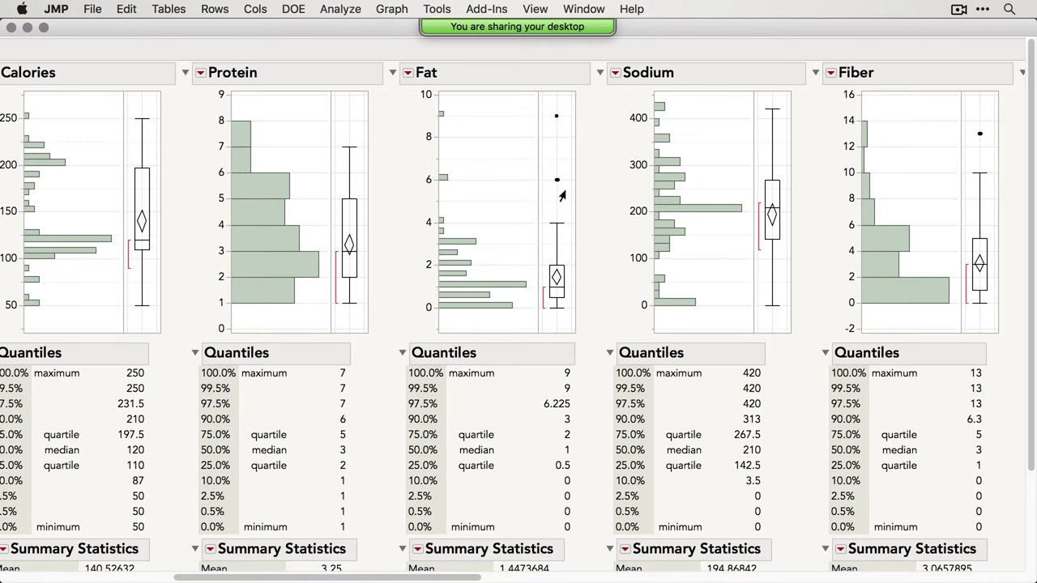
pyautogui.moveTo(565, 195); pyautogui.dragTo(536, 100)
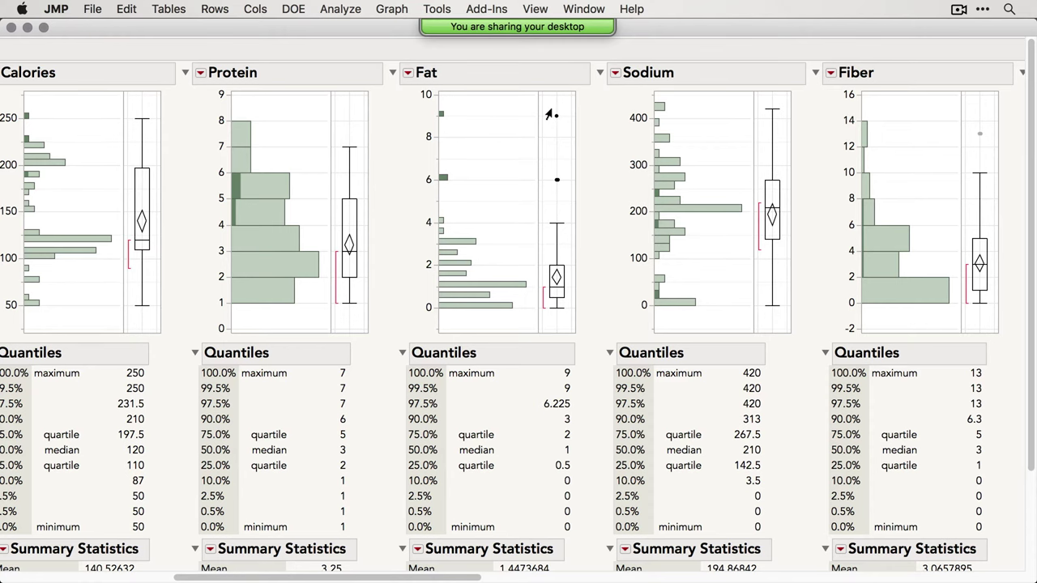
pyautogui.moveTo(549, 106); pyautogui.dragTo(567, 191)
pyautogui.moveTo(399, 36); pyautogui.dragTo(435, 273)
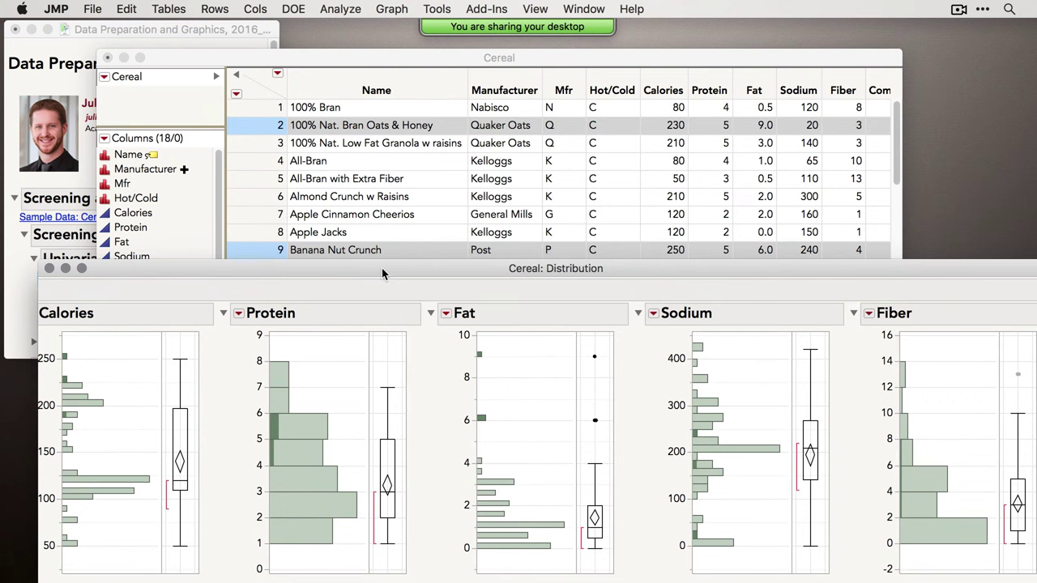
pyautogui.moveTo(382, 268); pyautogui.dragTo(347, 28)
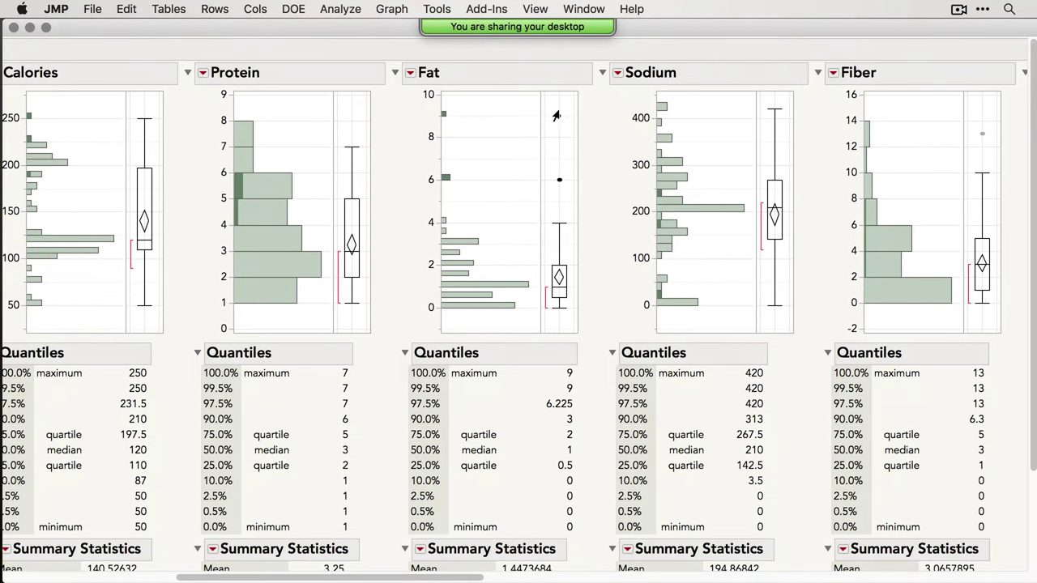
# Identify the cereal with the highest Fat value and assign the asterisk row marker to the selected Fat outliers.
pyautogui.moveTo(557, 120)
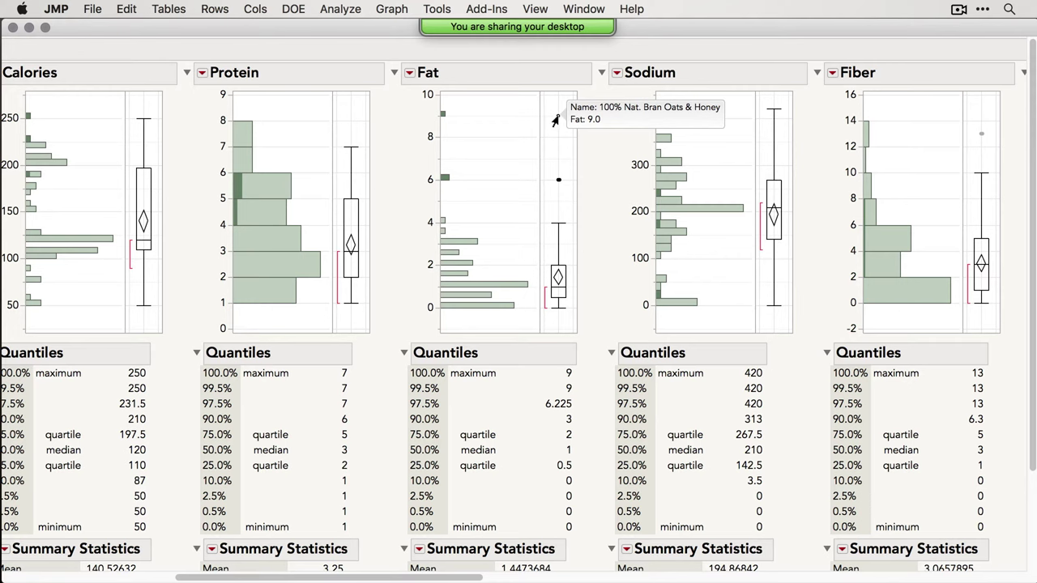
pyautogui.rightClick(555, 121)
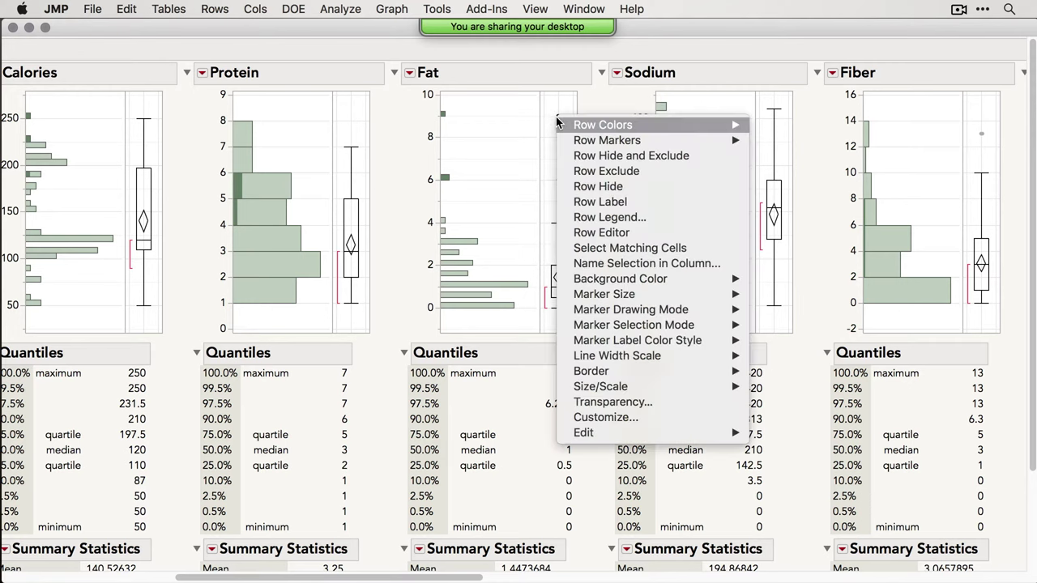
pyautogui.moveTo(559, 124)
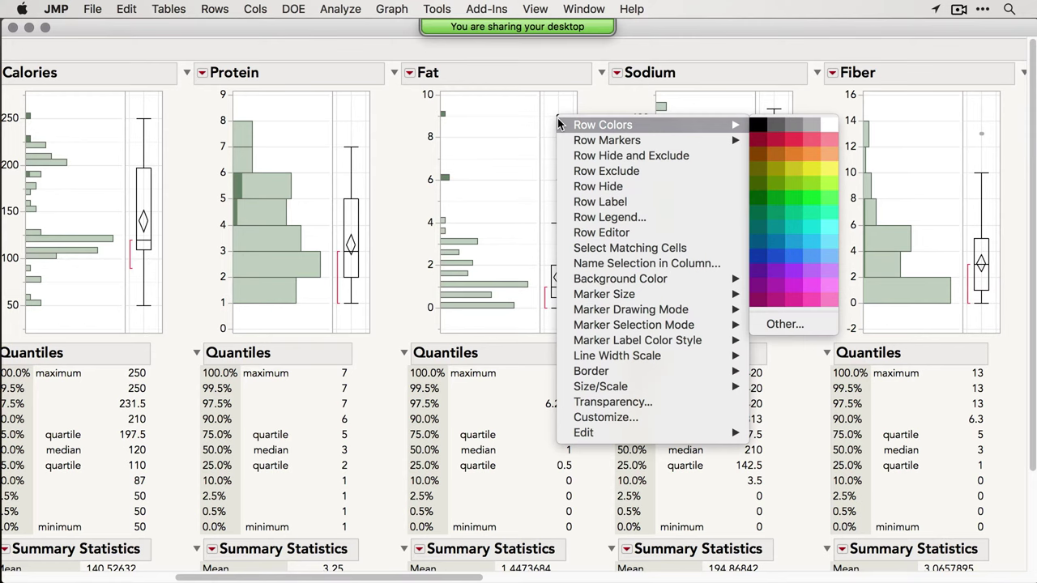
pyautogui.moveTo(598, 144)
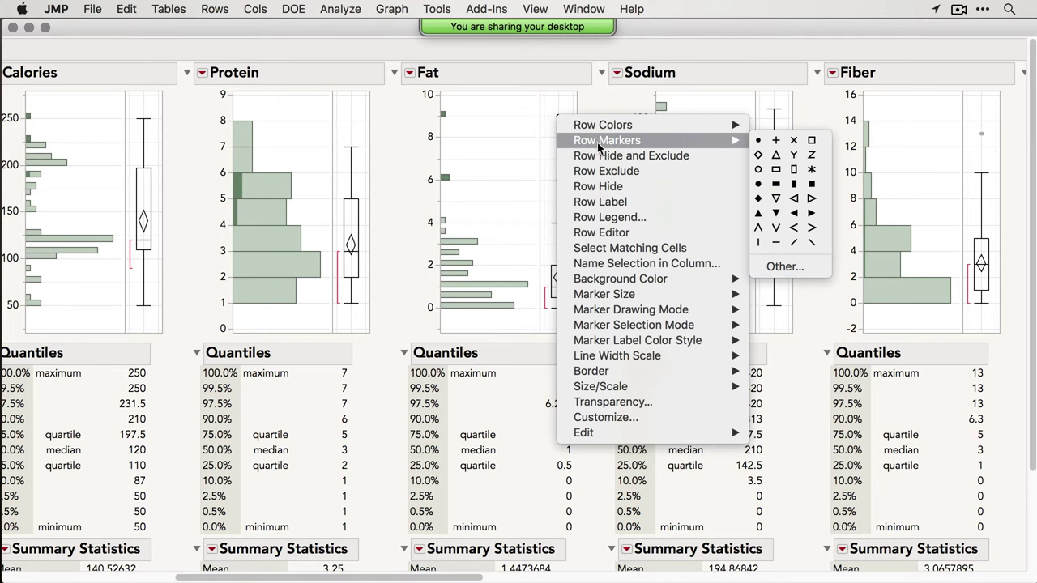
pyautogui.click(812, 172)
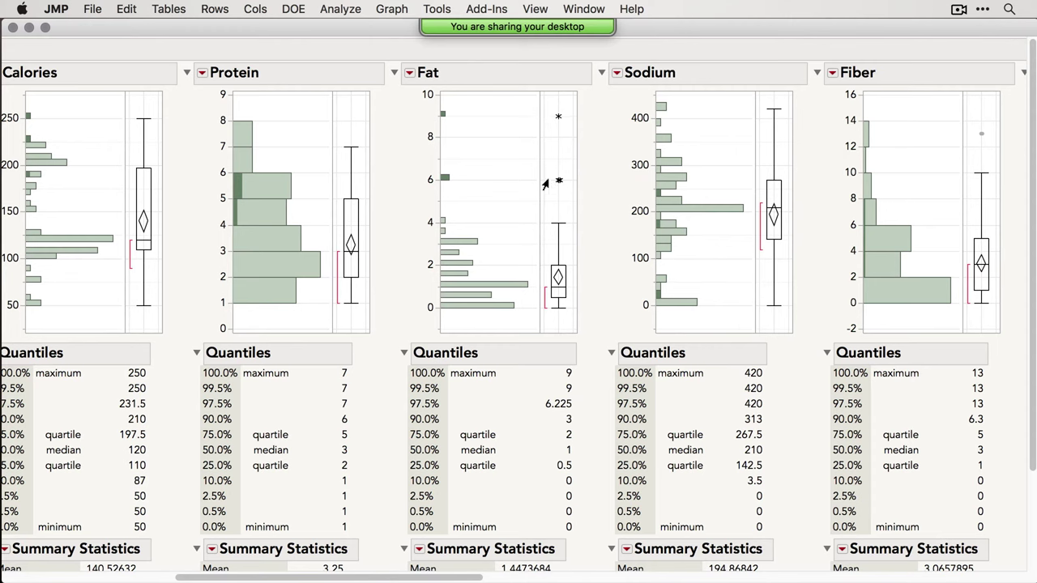
pyautogui.moveTo(396, 35); pyautogui.dragTo(438, 27)
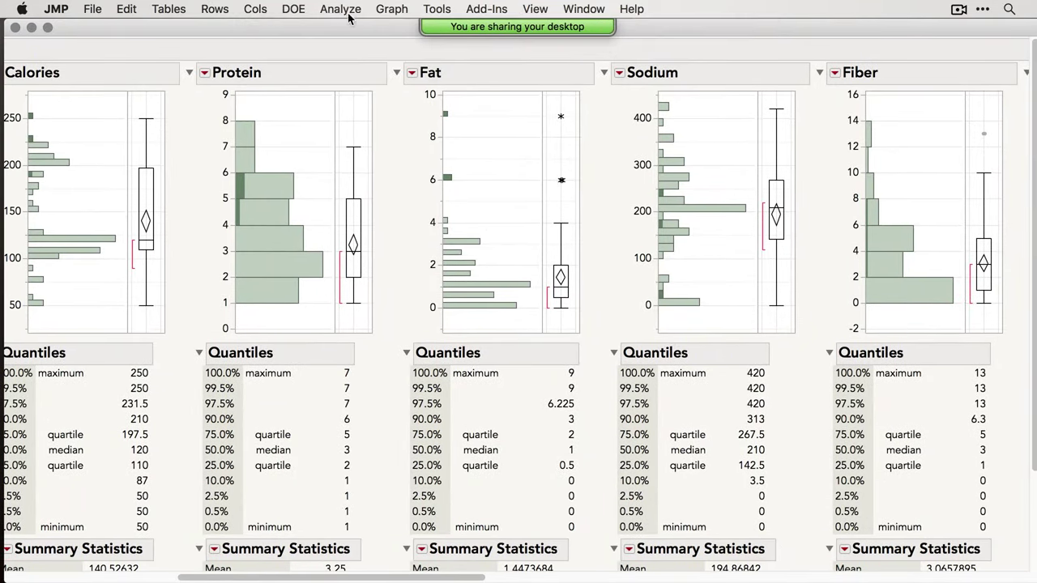
# Create a Scatterplot 3D of Calories, Protein and Fat, rotate it to inspect the marked outliers, and close it.
pyautogui.click(389, 10)
pyautogui.click(427, 127)
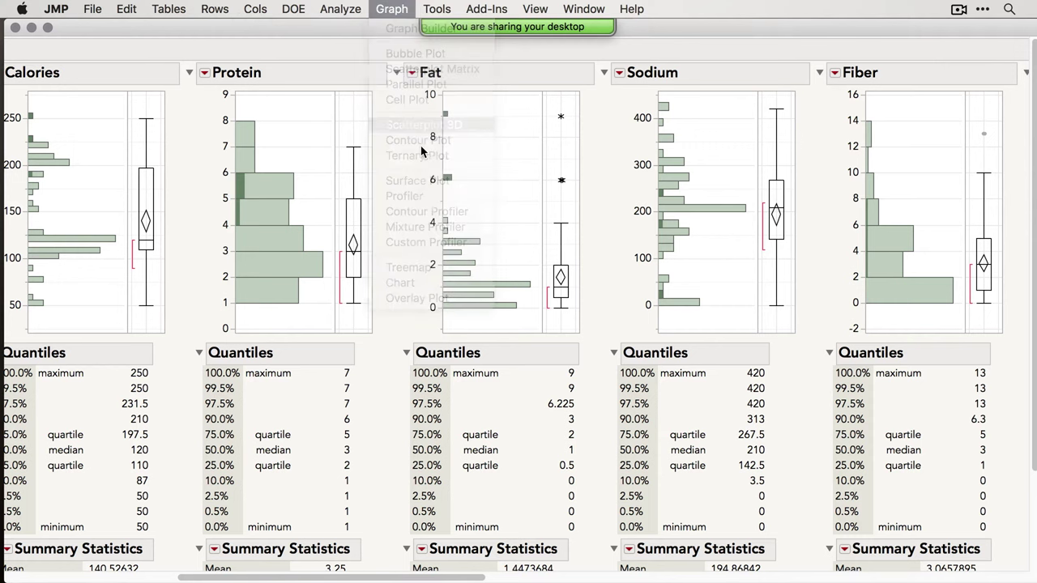
pyautogui.moveTo(312, 227); pyautogui.dragTo(312, 257)
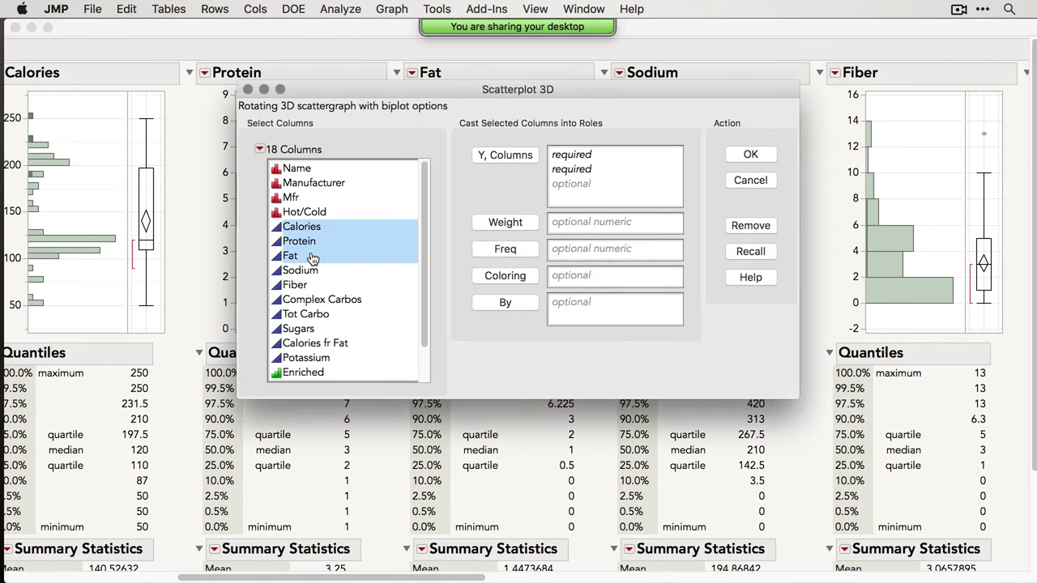
pyautogui.click(503, 155)
pyautogui.click(750, 154)
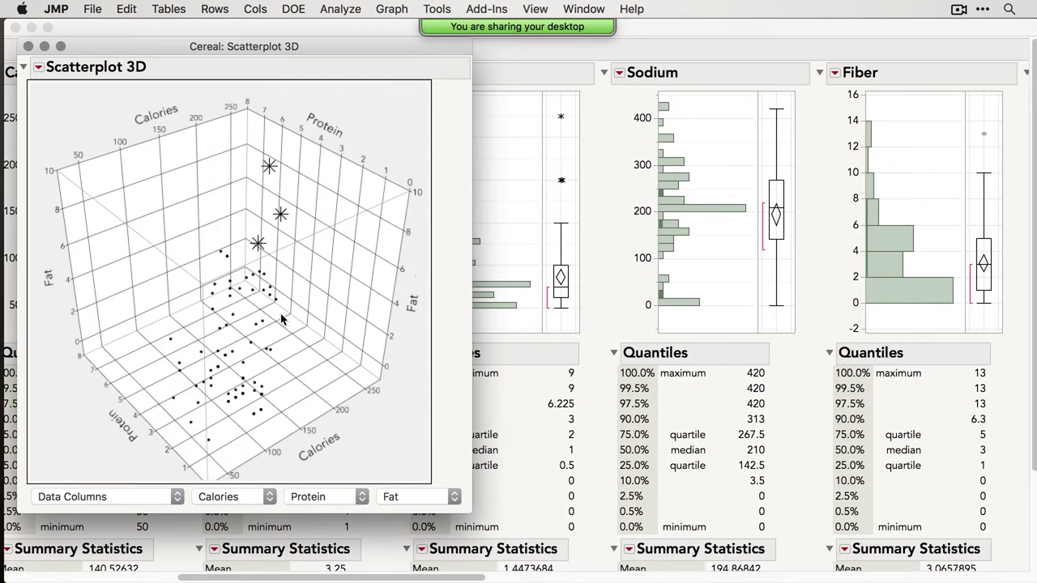
pyautogui.moveTo(284, 322); pyautogui.dragTo(354, 347)
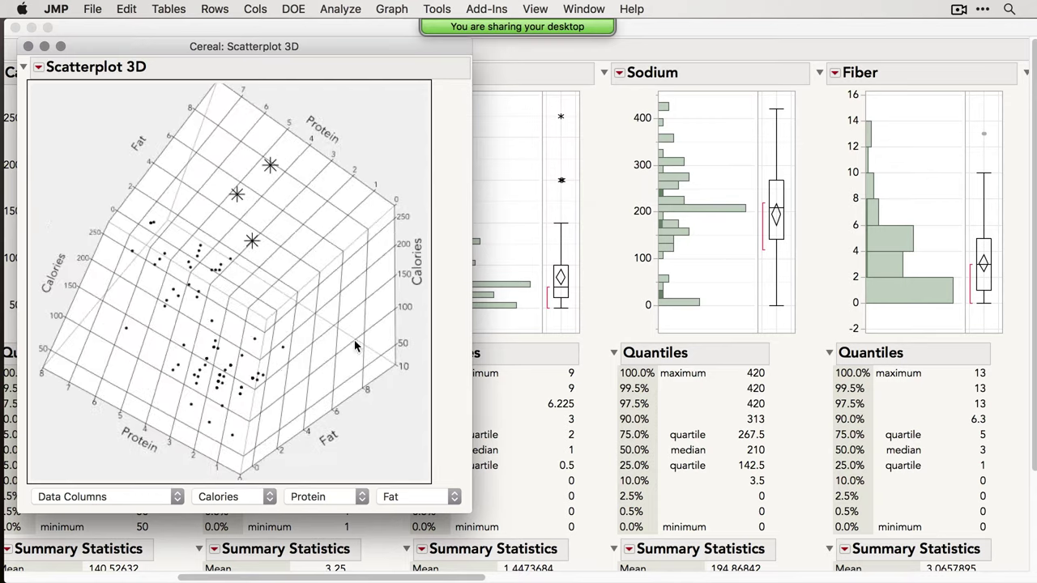
pyautogui.click(29, 47)
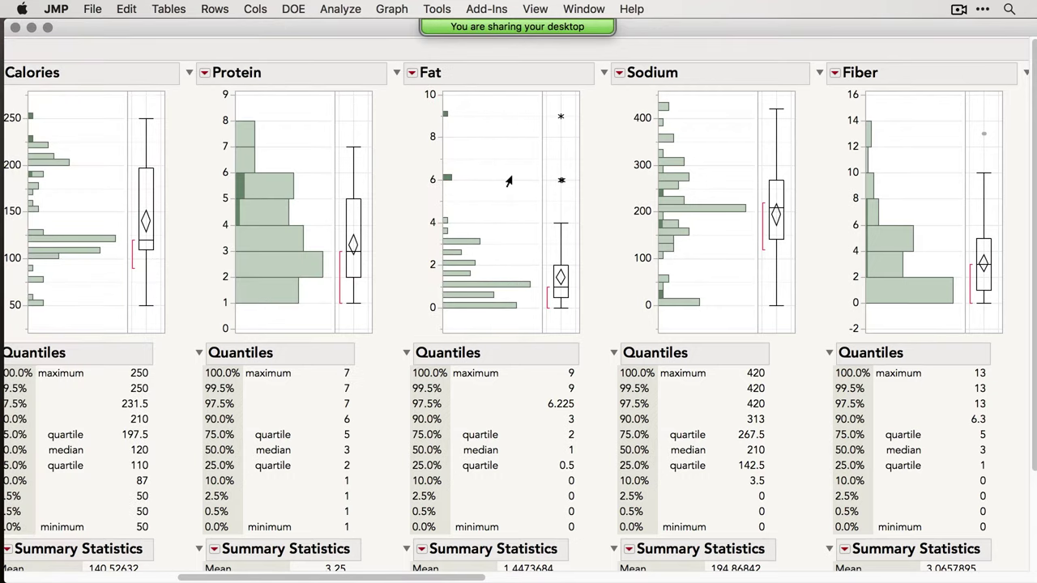
pyautogui.rightClick(559, 182)
pyautogui.moveTo(606, 204)
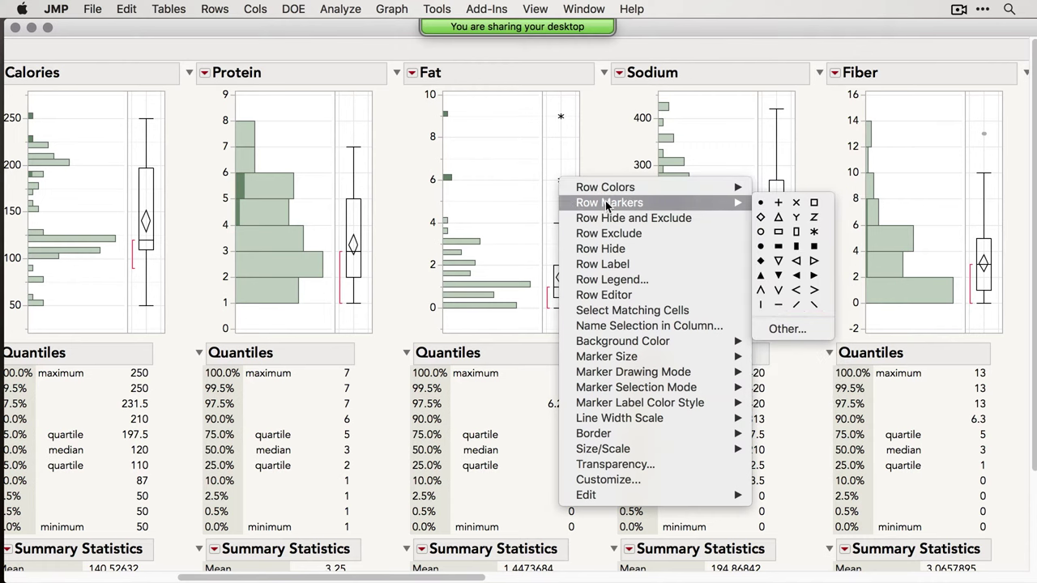
pyautogui.click(548, 138)
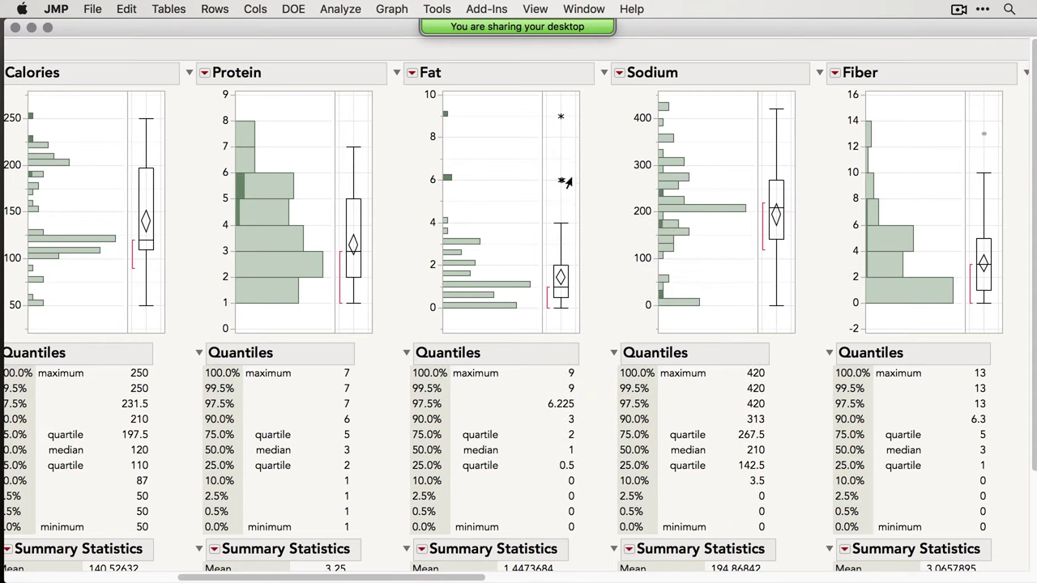
# Save the selected Fat outliers in a new column named High Fat, labelling selected rows 1 and unselected rows 0.
pyautogui.rightClick(558, 117)
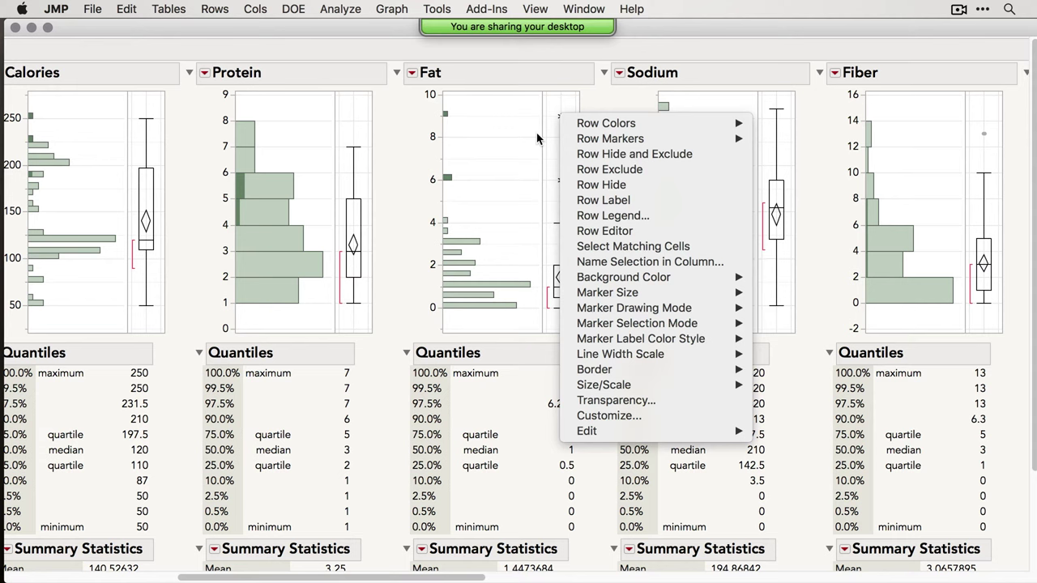
pyautogui.click(653, 267)
pyautogui.moveTo(517, 186); pyautogui.dragTo(543, 256)
pyautogui.write('High Fat')
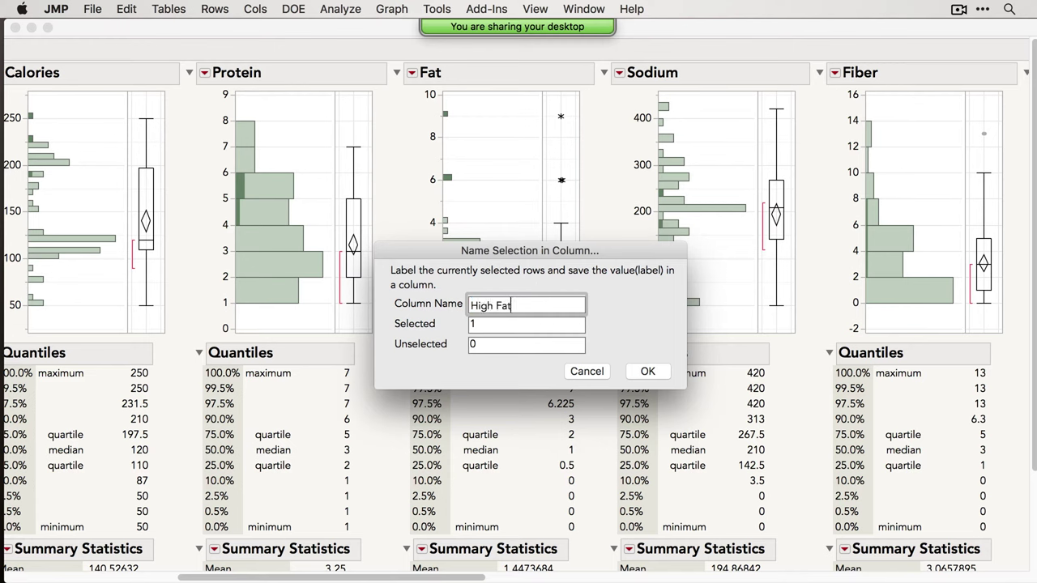
pyautogui.click(497, 324)
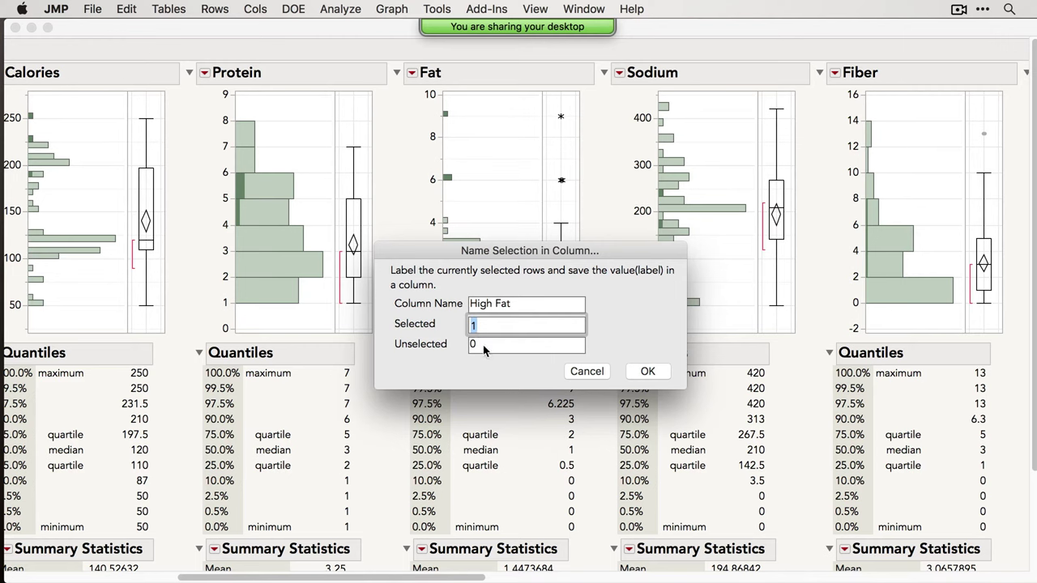
pyautogui.click(648, 371)
# Bring the Cereal table forward and select all rows matching the value 1 in the High Fat column.
pyautogui.doubleClick(397, 29)
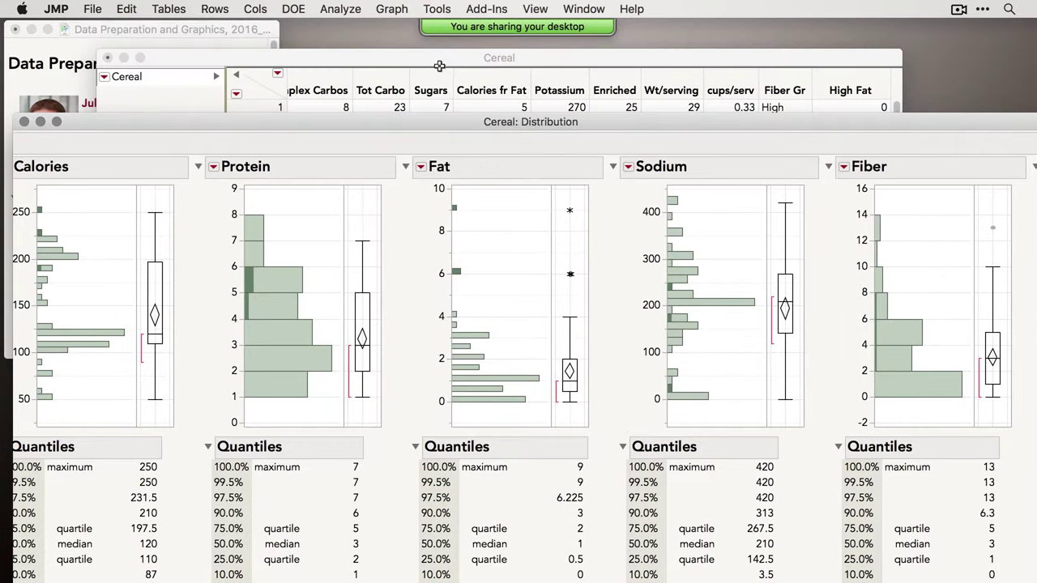
pyautogui.doubleClick(450, 54)
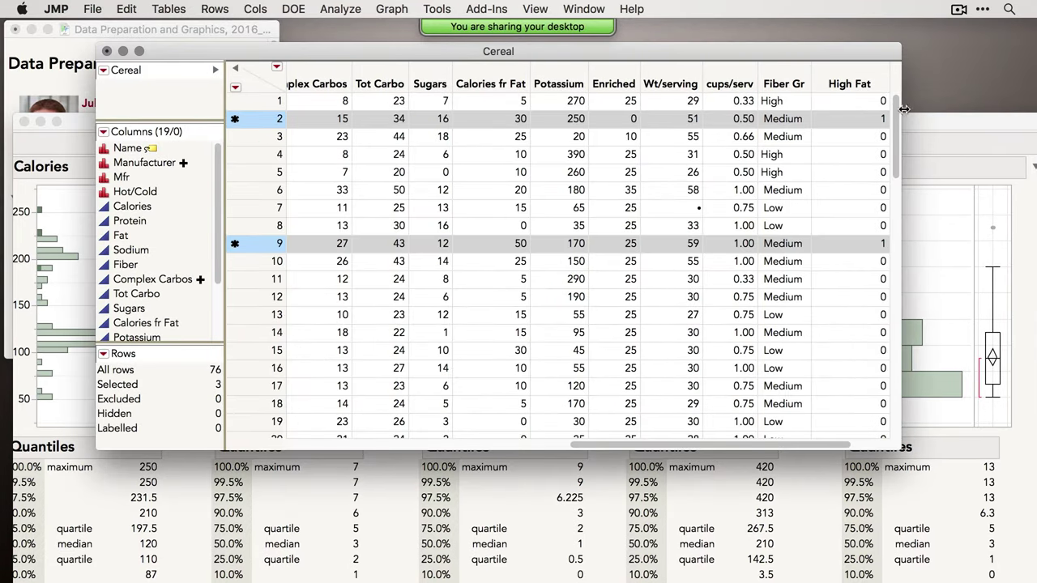
pyautogui.moveTo(896, 138)
pyautogui.mouseDown()
pyautogui.moveTo(897, 199)
pyautogui.moveTo(883, 133)
pyautogui.mouseUp()
pyautogui.click(689, 141)
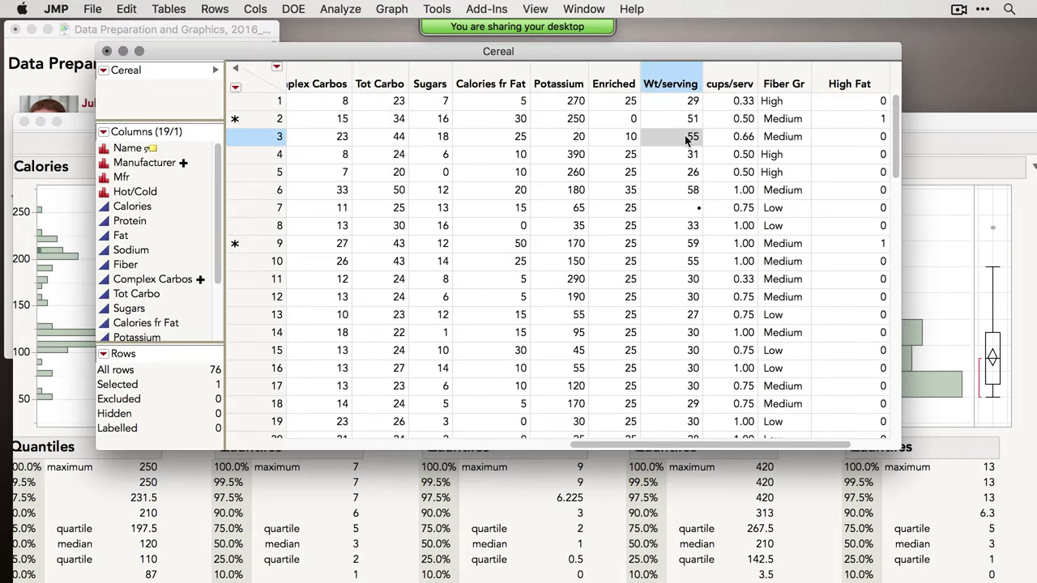
pyautogui.click(876, 121)
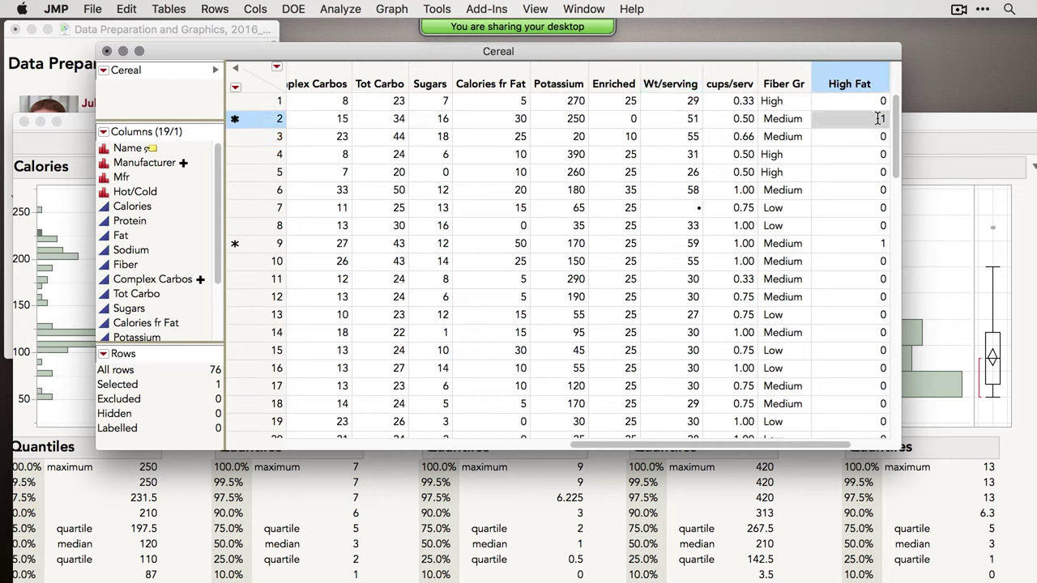
pyautogui.rightClick(878, 118)
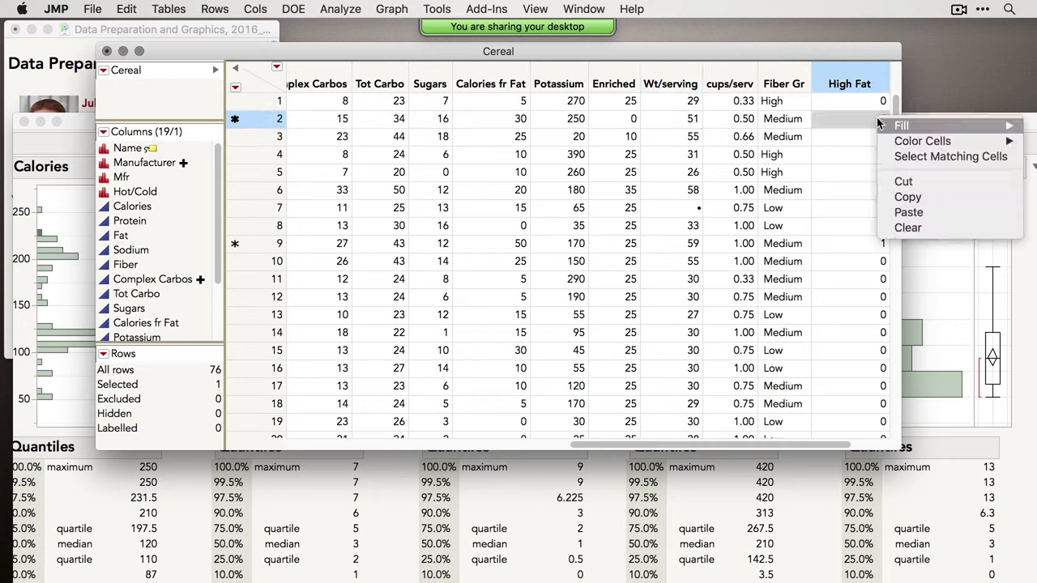
pyautogui.click(929, 158)
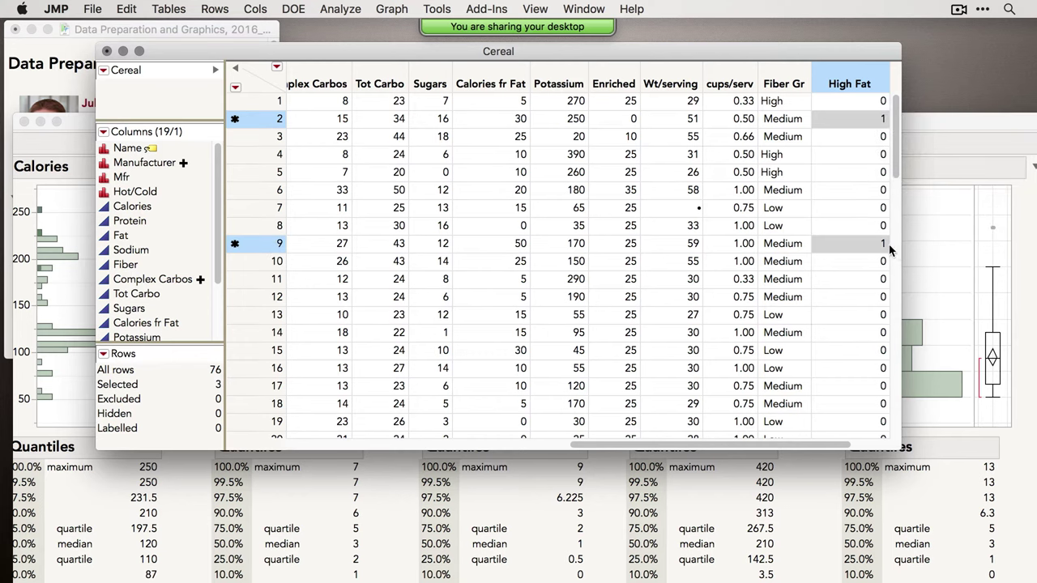
# Bring the Distribution report back to the front and examine the Sodium, Fiber and Complex Carbos distributions.
pyautogui.moveTo(898, 148); pyautogui.dragTo(908, 116)
pyautogui.moveTo(934, 127); pyautogui.dragTo(938, 31)
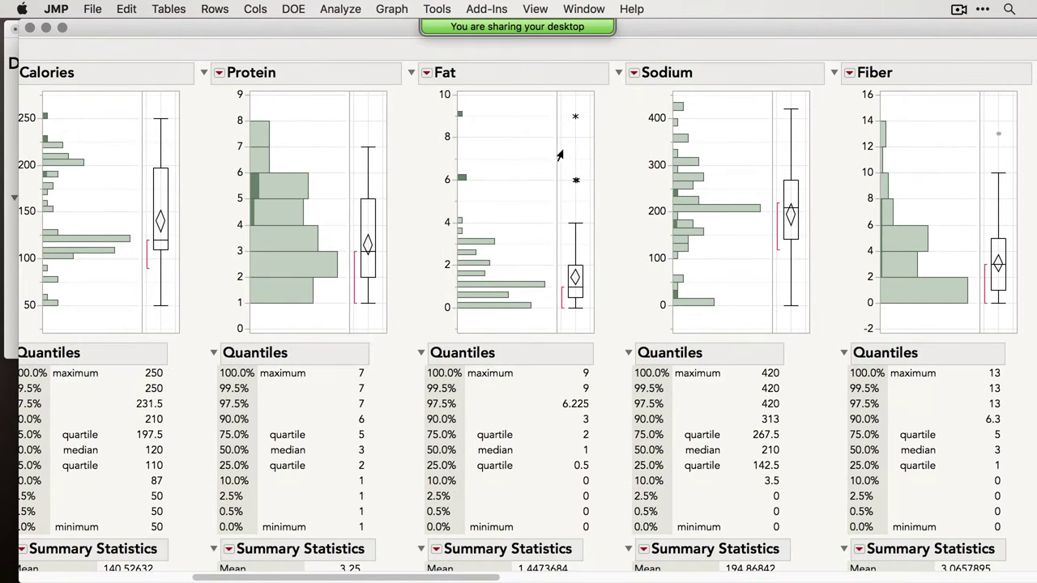
pyautogui.hscroll(5, 567, 178)
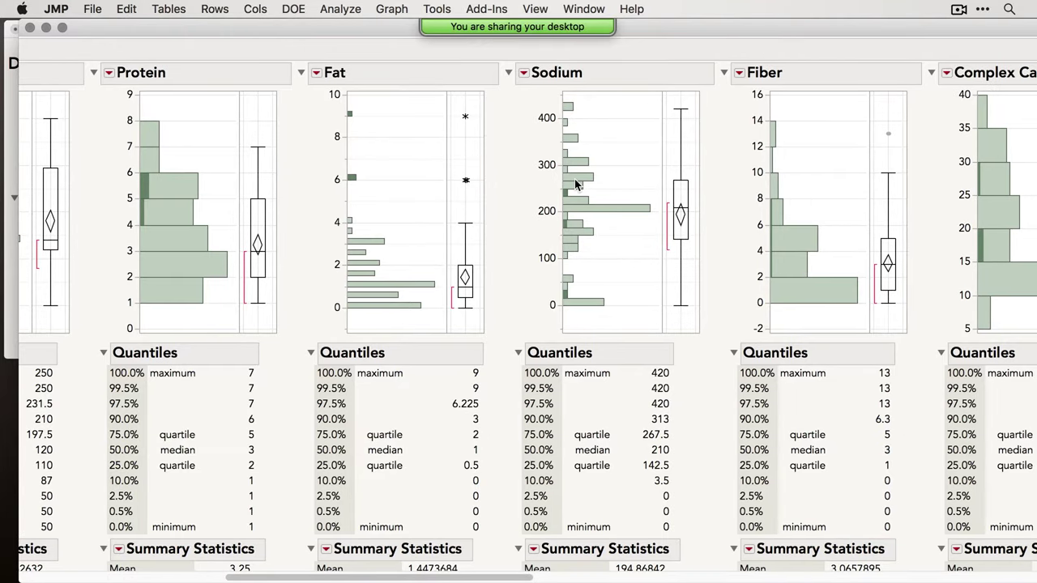
pyautogui.hscroll(2, 572, 187)
pyautogui.hscroll(3, 577, 186)
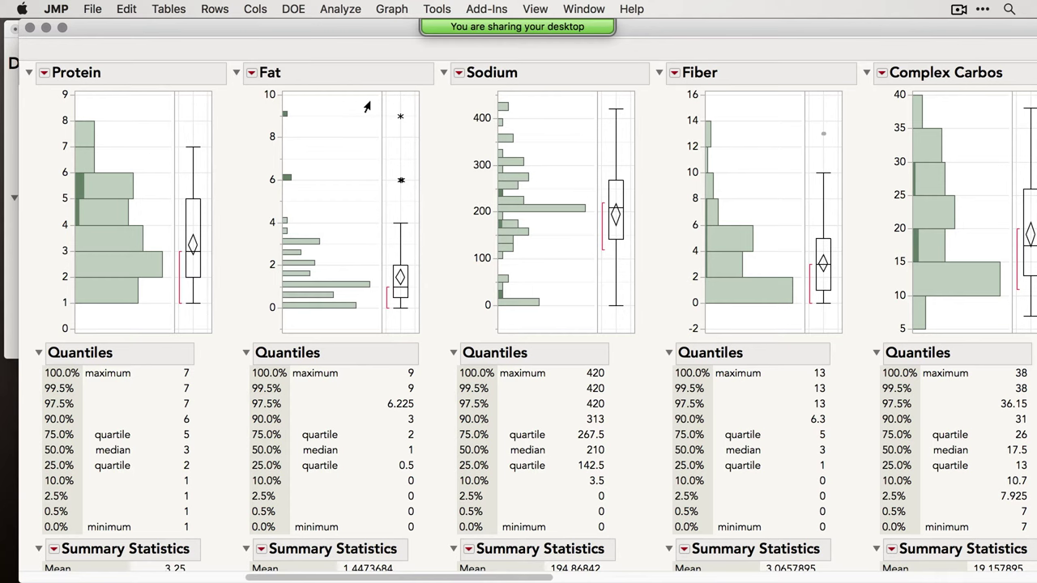
# Select the outlying points in the Fiber box plot and assign them the filled square row marker.
pyautogui.click(830, 126)
pyautogui.moveTo(816, 119); pyautogui.dragTo(830, 151)
pyautogui.hscroll(3, 810, 133)
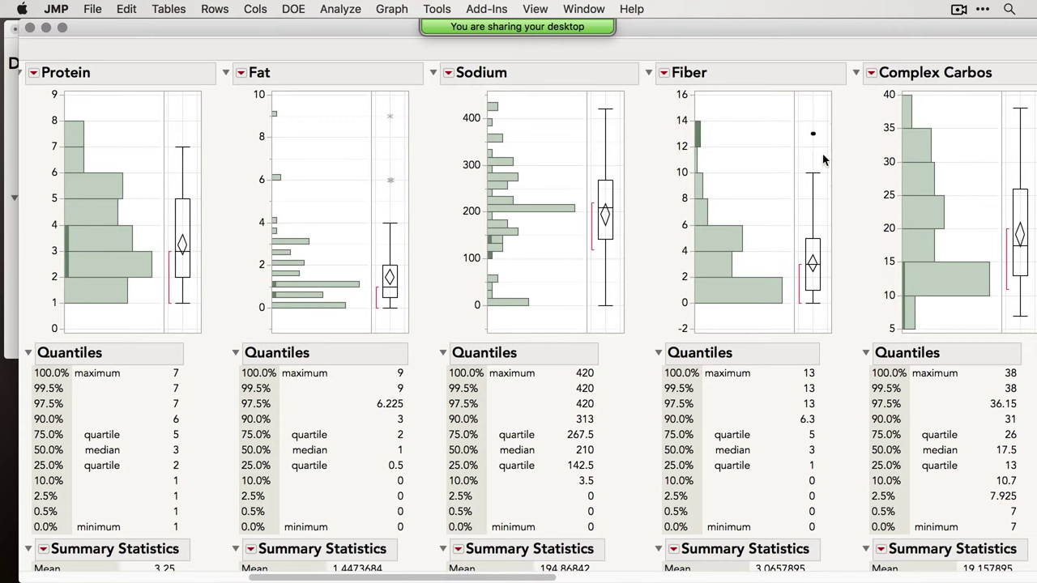
pyautogui.moveTo(742, 140)
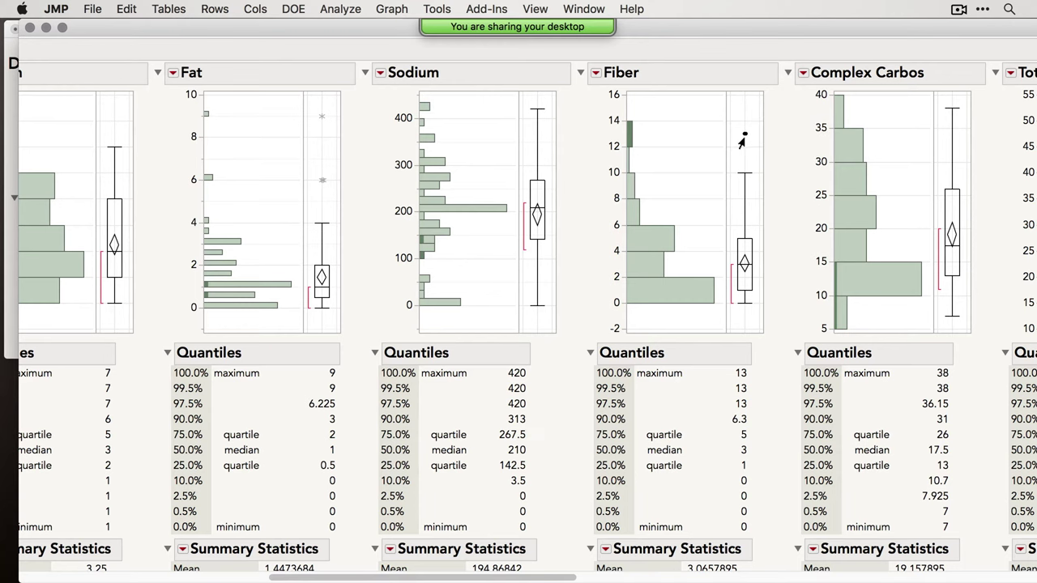
pyautogui.rightClick(745, 139)
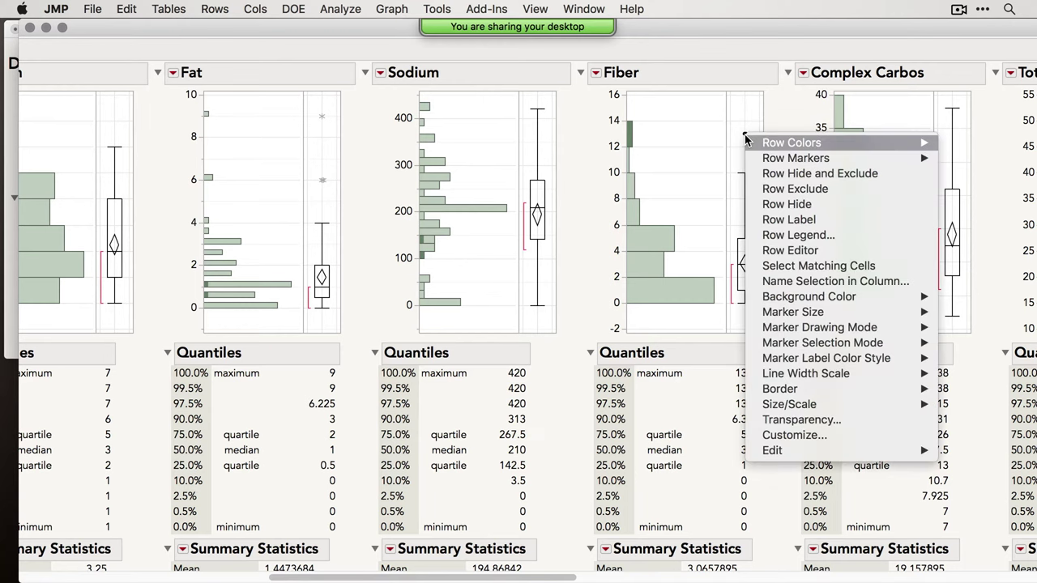
pyautogui.moveTo(798, 158)
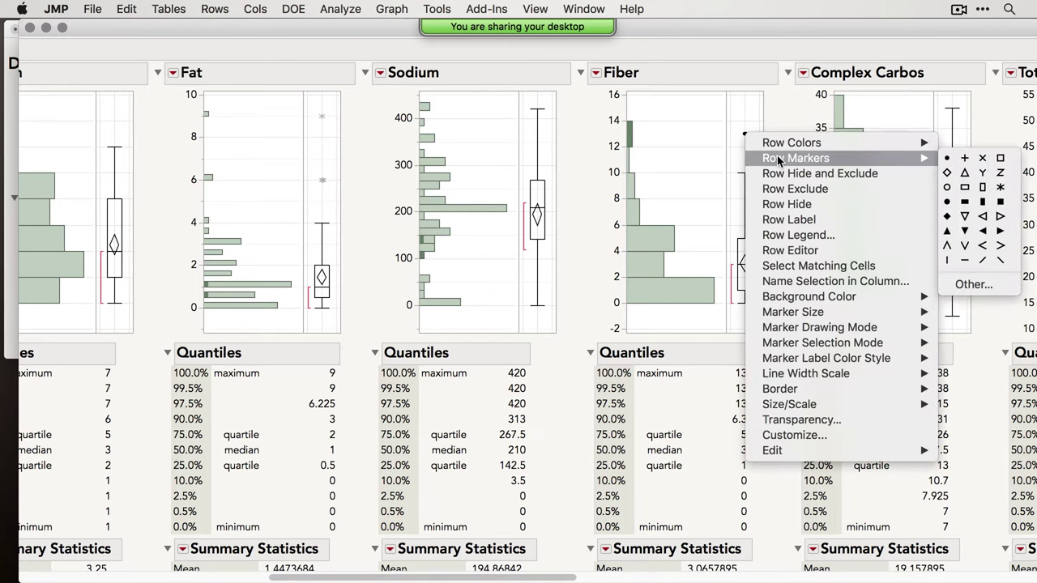
pyautogui.click(1002, 204)
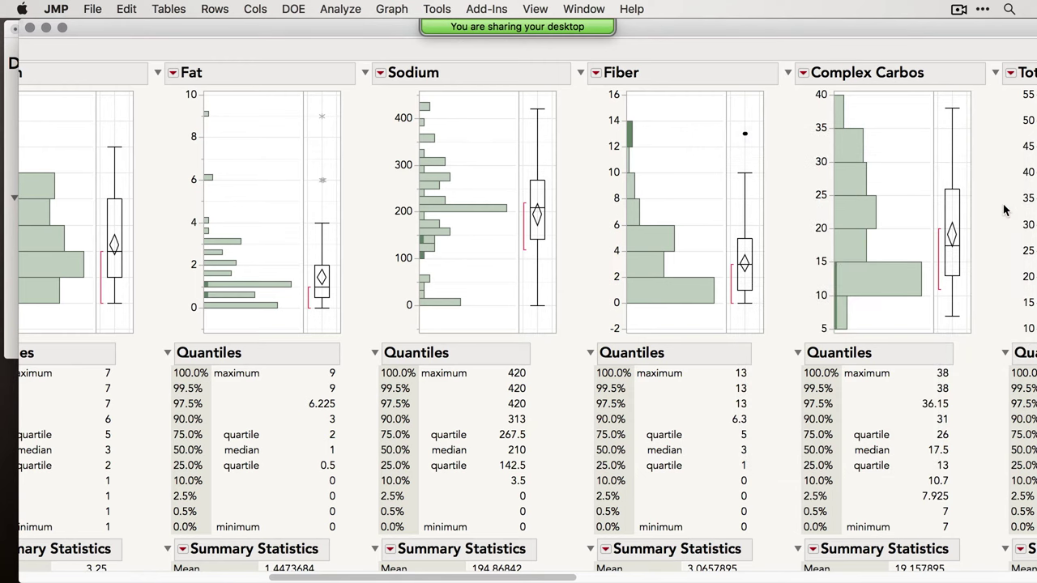
# Save the selected Fiber outliers in a new column named High Fiber, labelling selected rows 1 and unselected rows 0.
pyautogui.rightClick(743, 136)
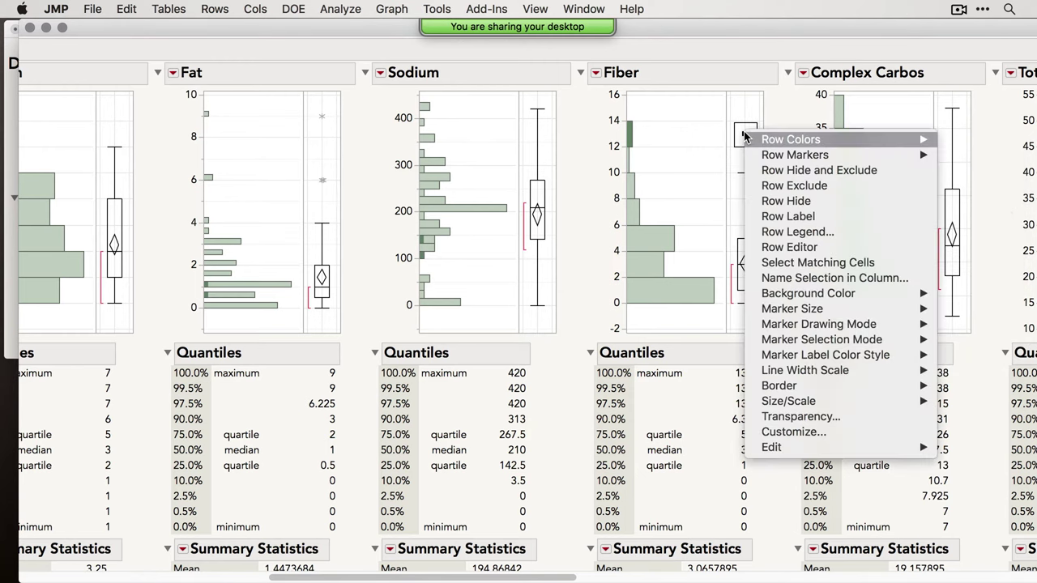
pyautogui.click(808, 279)
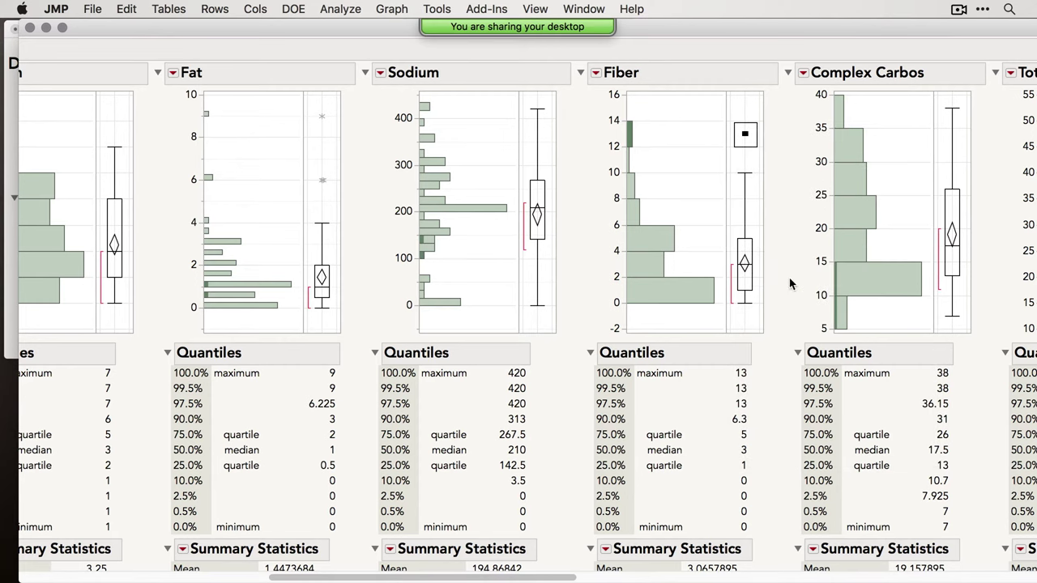
pyautogui.press('Right')
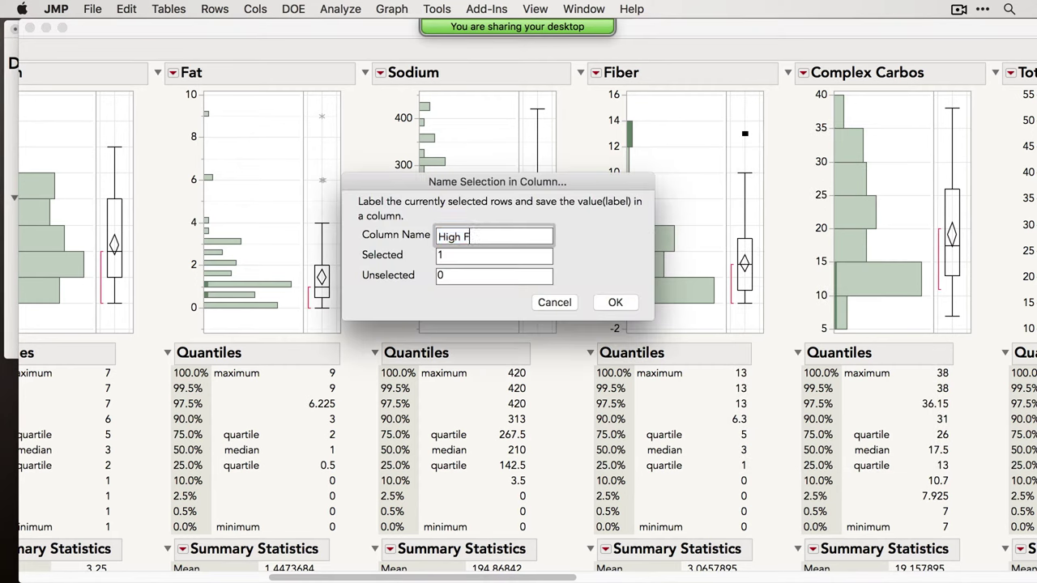
pyautogui.write('Fiber')
pyautogui.click(614, 302)
# Bring the Cereal table forward to check the High Fiber column, and return to the Distribution report.
pyautogui.moveTo(366, 31); pyautogui.dragTo(368, 120)
pyautogui.click(416, 53)
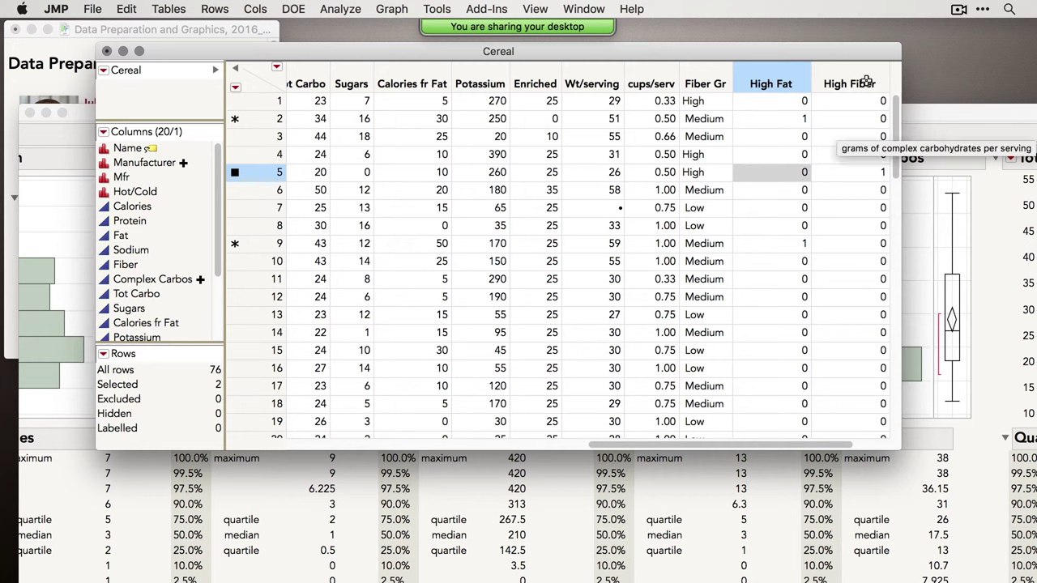
pyautogui.click(941, 117)
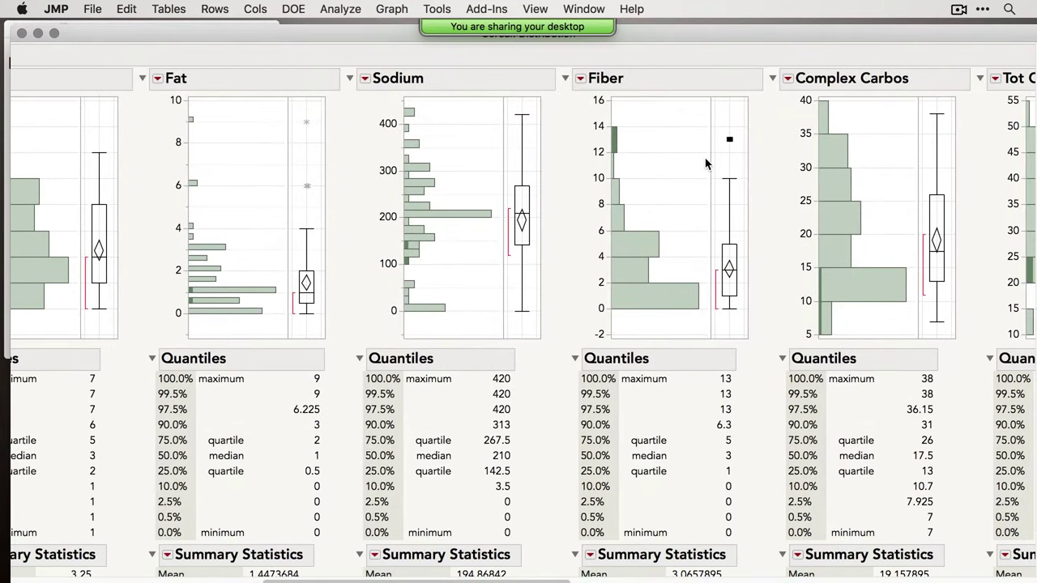
# Examine the Complex Carbos, Tot Carbo and Sugars distributions and select the outlying point in the Calories fr Fat box plot.
pyautogui.hscroll(5, 703, 164)
pyautogui.hscroll(2, 705, 164)
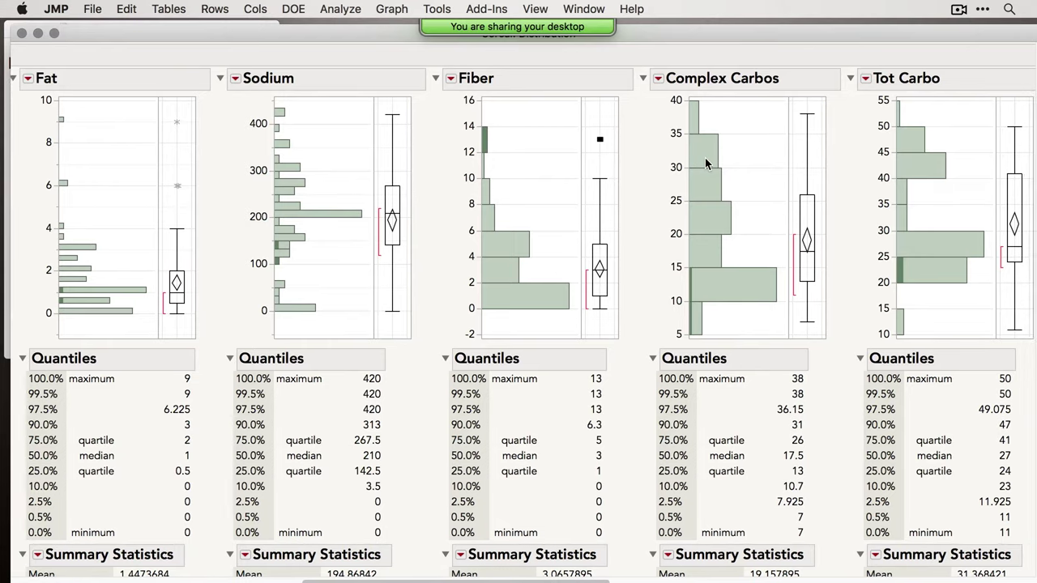
pyautogui.hscroll(5, 692, 159)
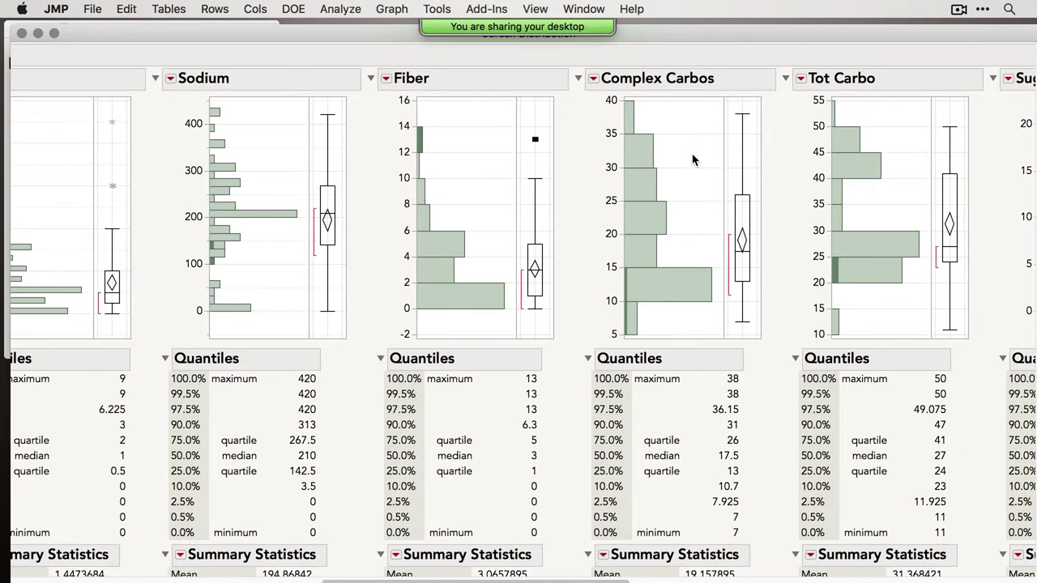
pyautogui.hscroll(3, 693, 159)
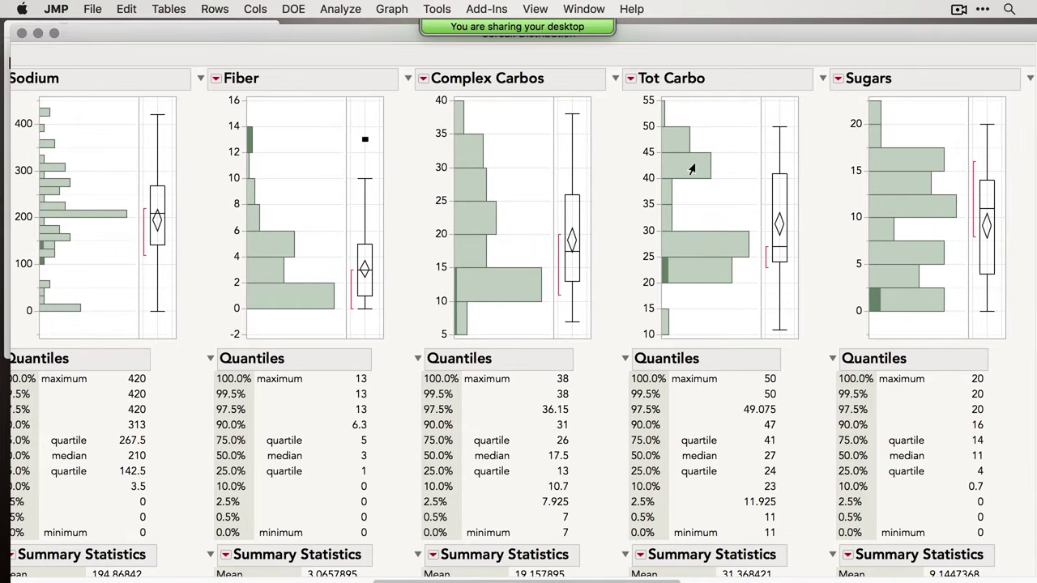
pyautogui.hscroll(2, 695, 168)
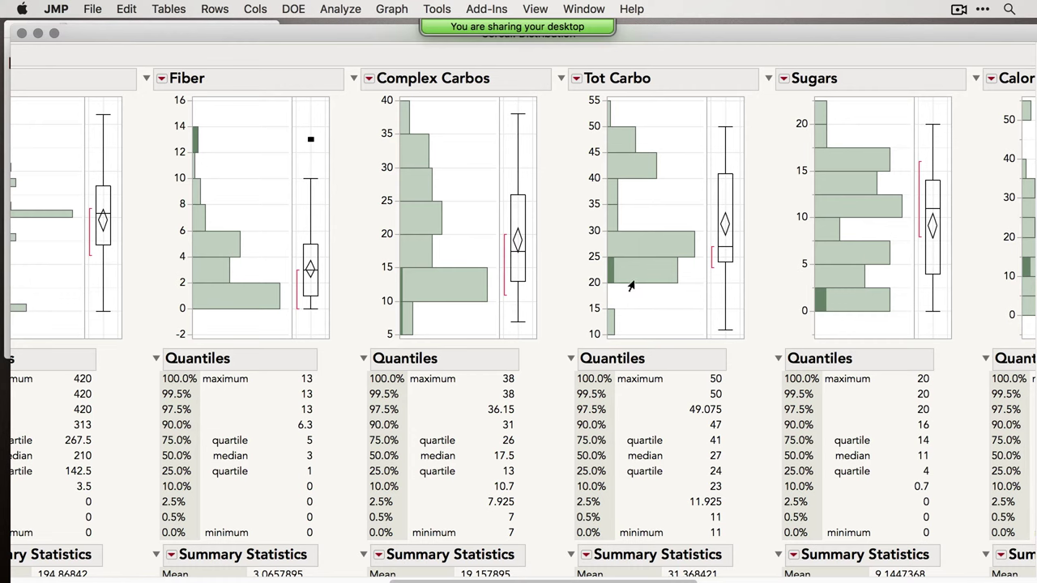
pyautogui.moveTo(372, 36); pyautogui.dragTo(373, 32)
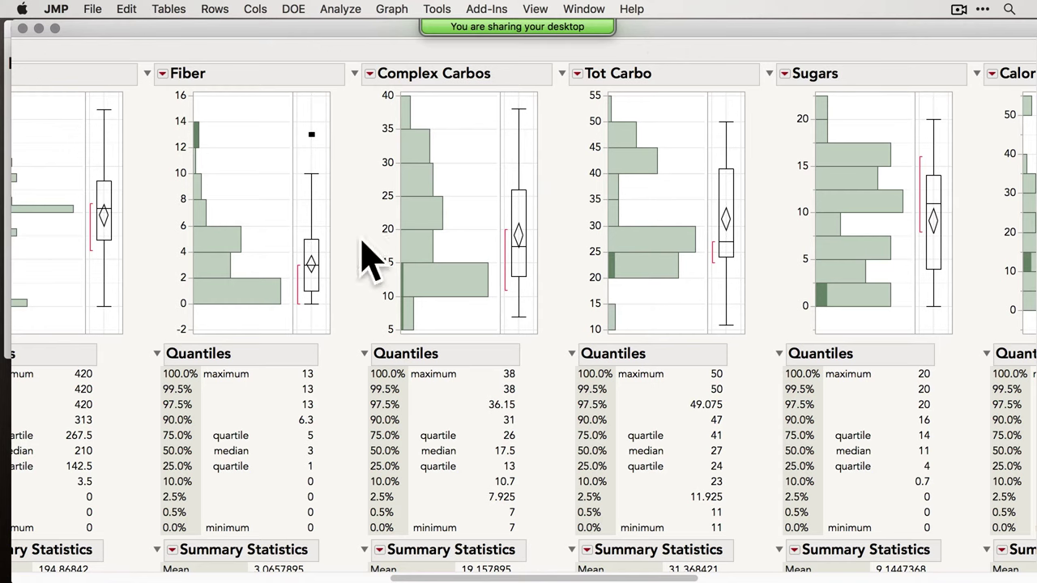
pyautogui.hscroll(5, 636, 286)
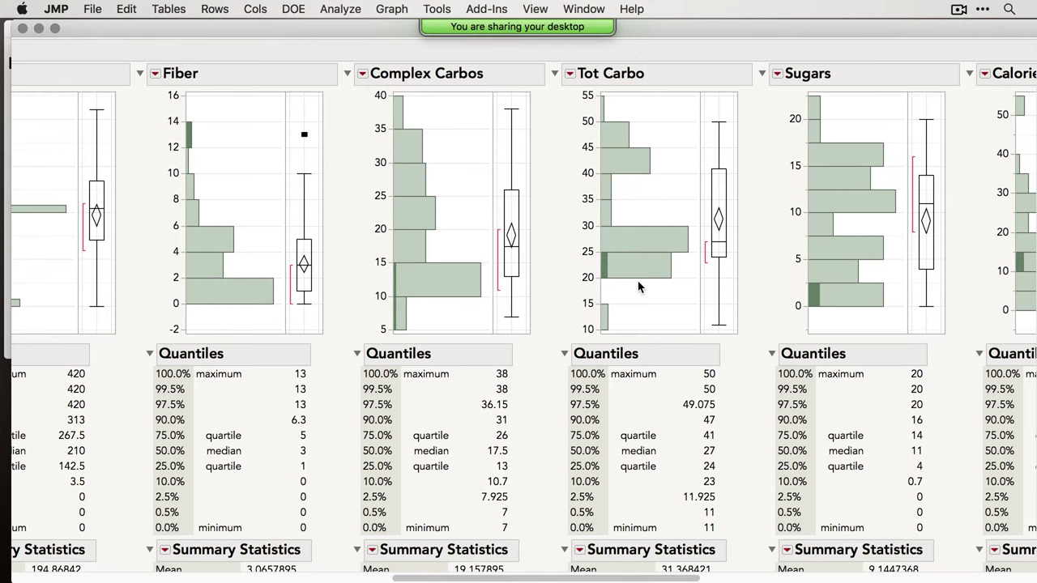
pyautogui.hscroll(6, 637, 286)
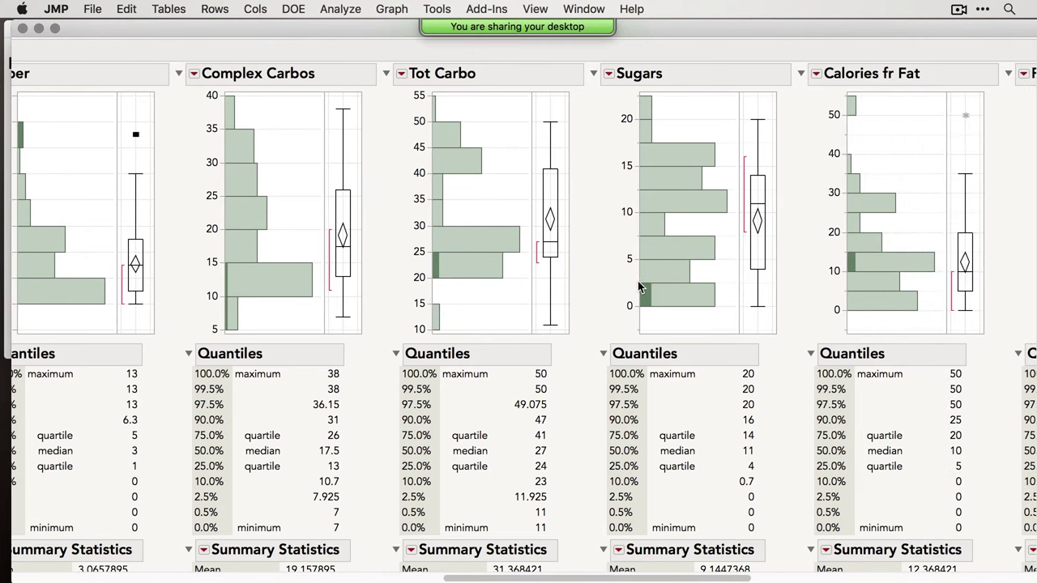
pyautogui.hscroll(7, 638, 285)
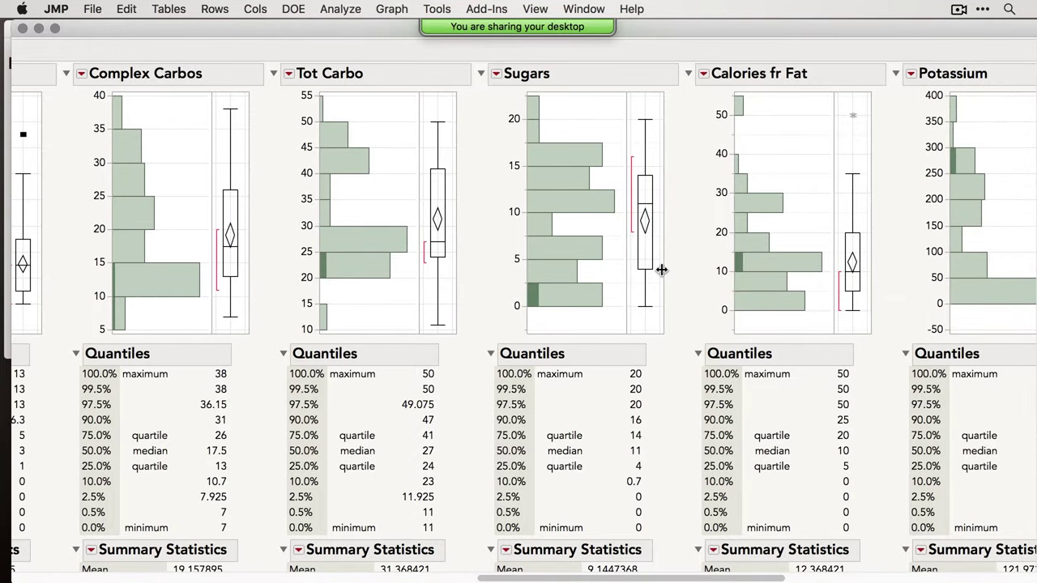
pyautogui.hscroll(2, 673, 259)
pyautogui.moveTo(828, 120)
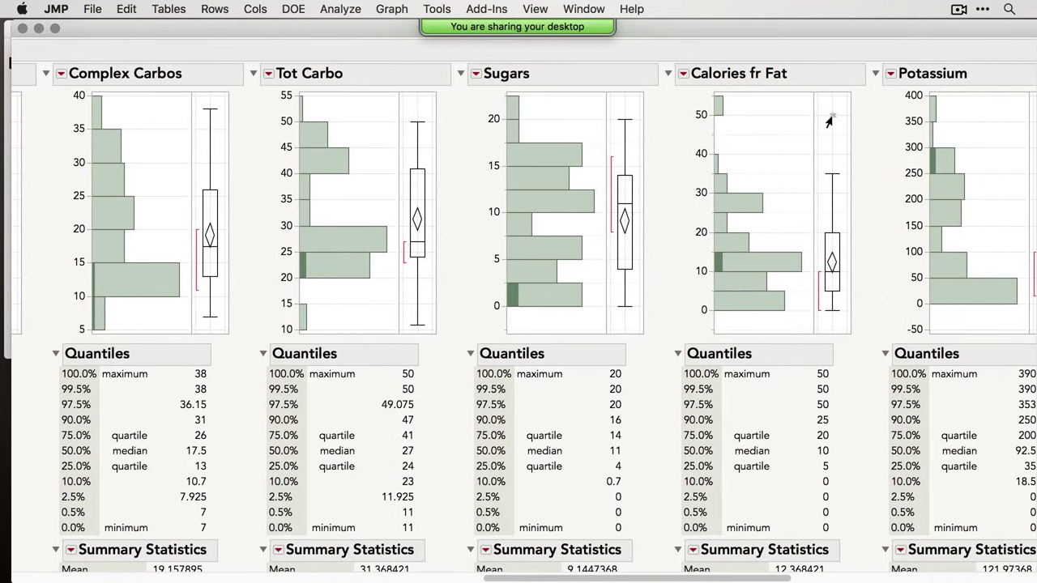
pyautogui.click(828, 120)
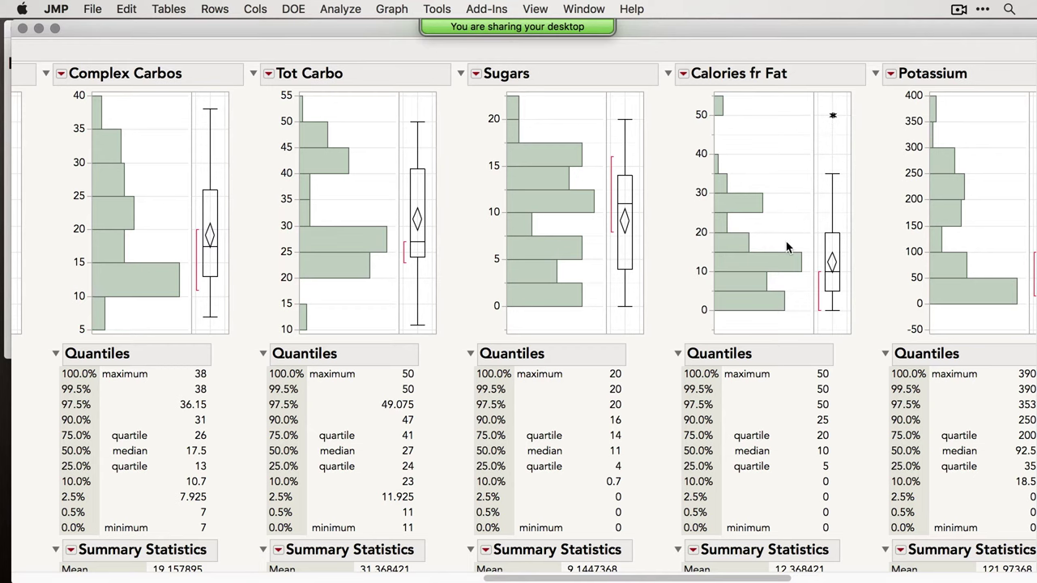
# Review the distributions from Potassium through Fiber Gr for outliers and close the Distribution report.
pyautogui.hscroll(4, 786, 247)
pyautogui.hscroll(10, 786, 247)
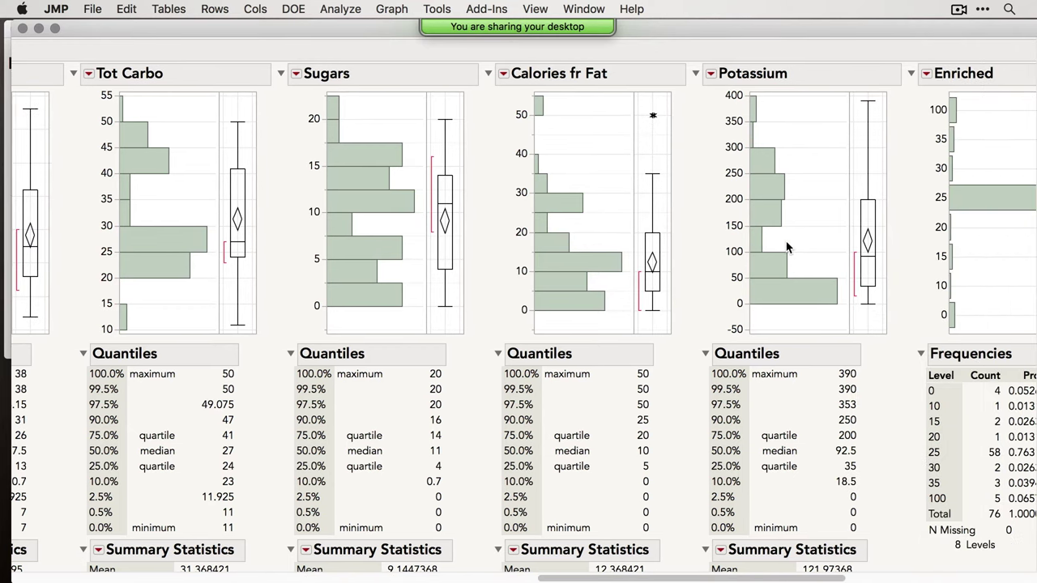
pyautogui.hscroll(3, 786, 247)
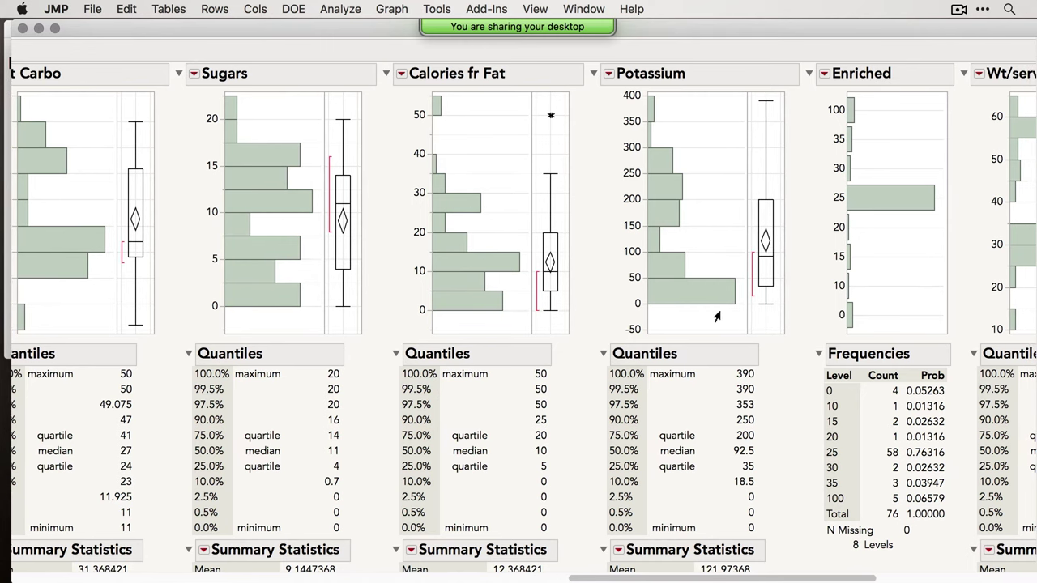
pyautogui.hscroll(4, 716, 324)
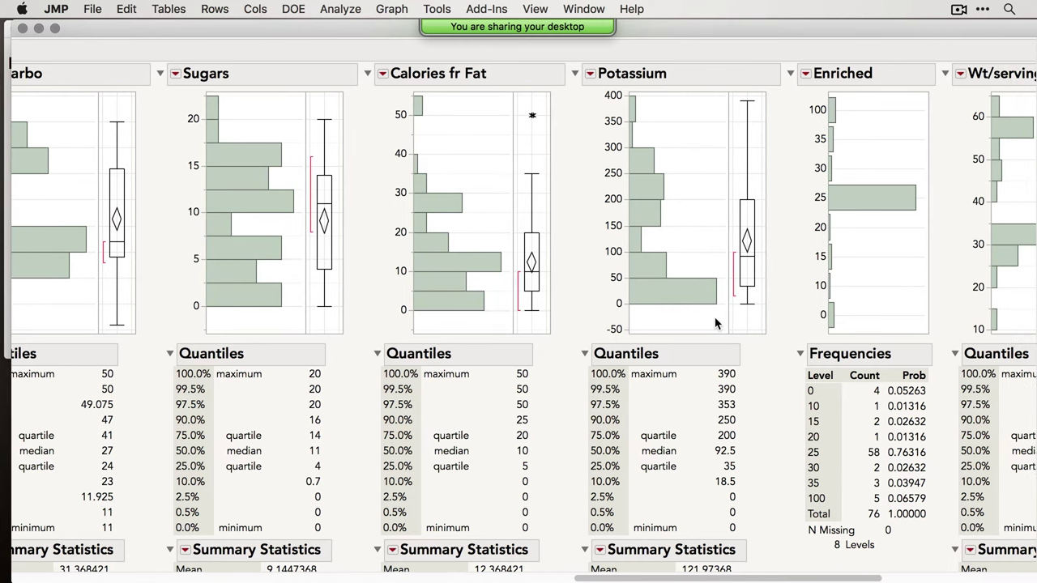
pyautogui.hscroll(3, 712, 322)
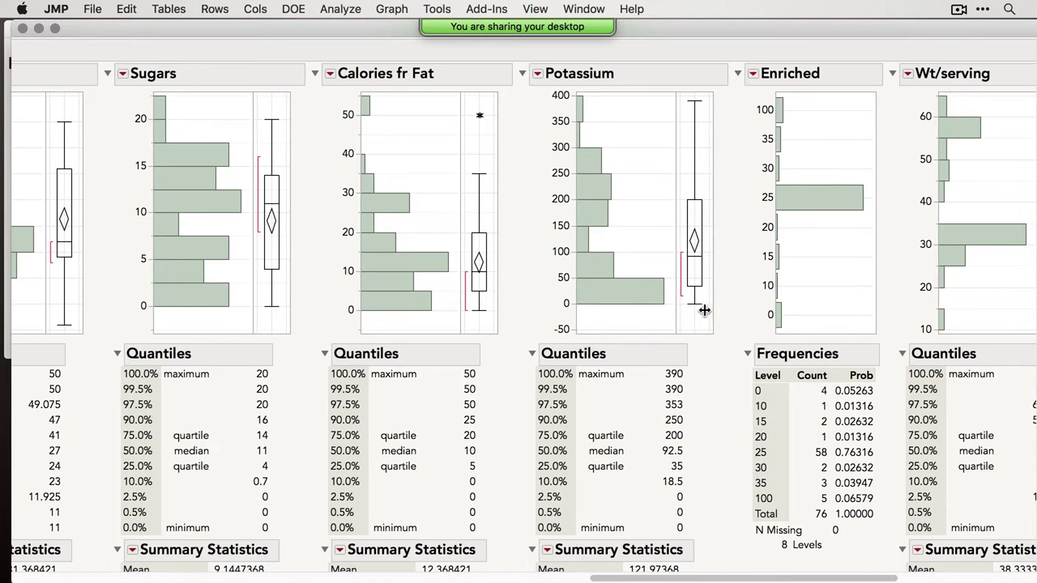
pyautogui.hscroll(1, 723, 287)
pyautogui.hscroll(10, 723, 287)
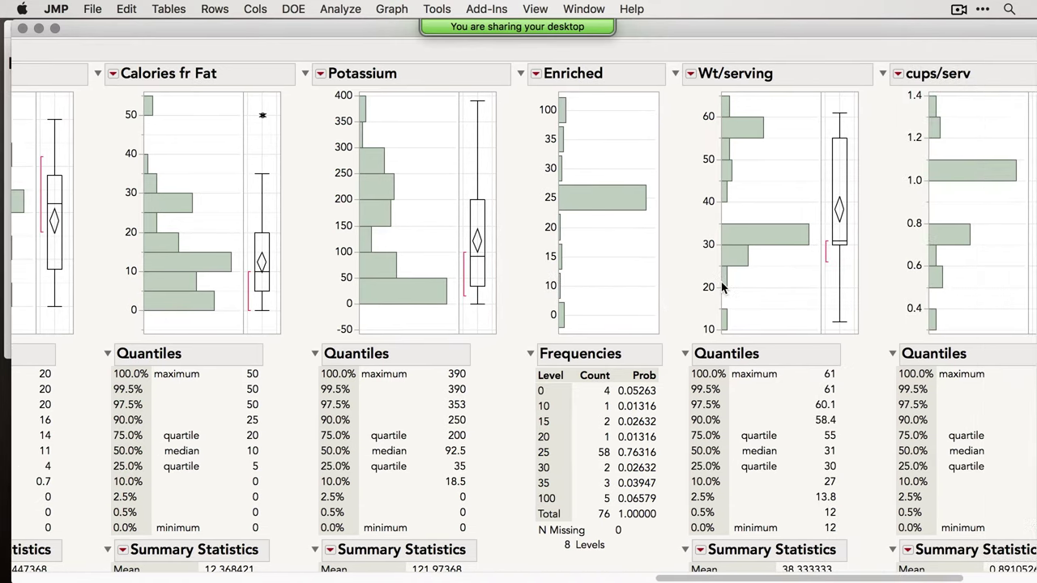
pyautogui.hscroll(9, 723, 287)
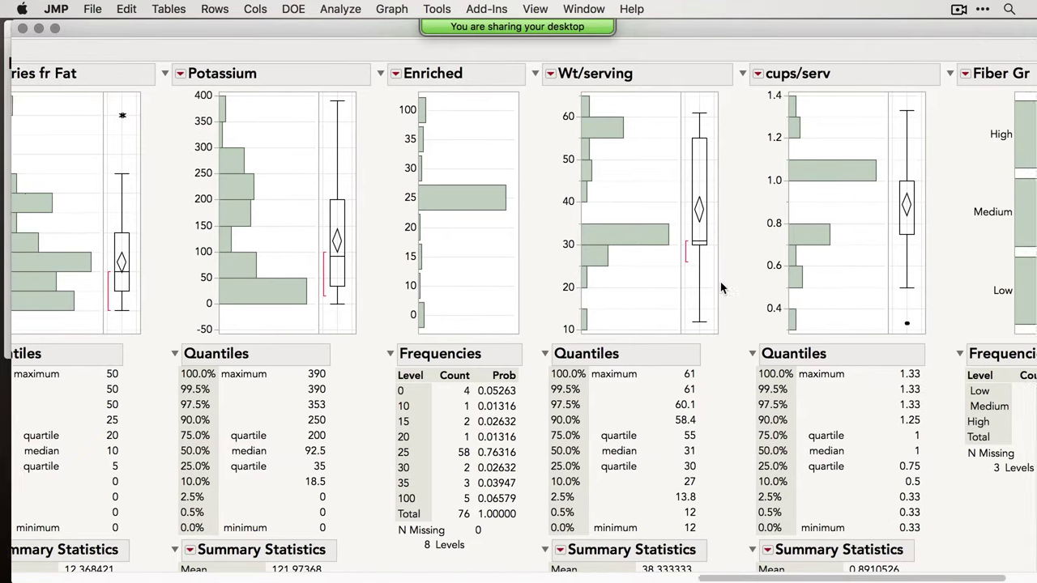
pyautogui.hscroll(5, 723, 287)
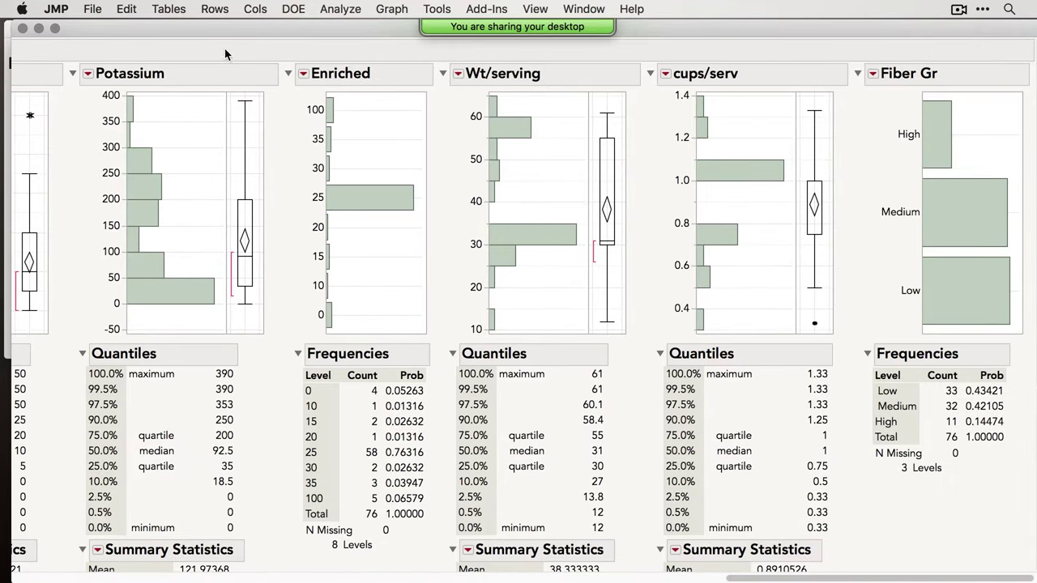
pyautogui.moveTo(15, 33); pyautogui.dragTo(37, 34)
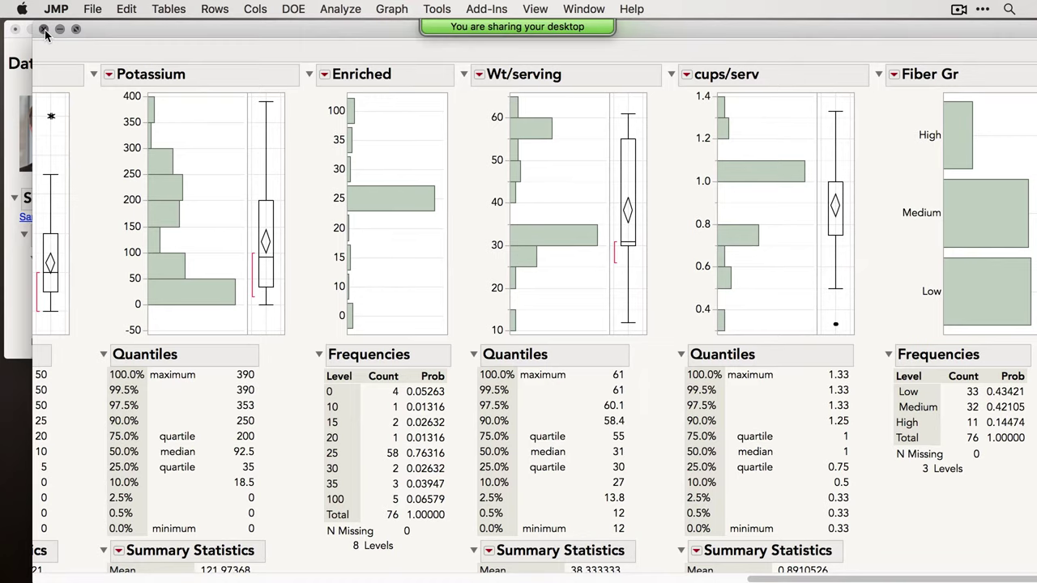
pyautogui.click(45, 30)
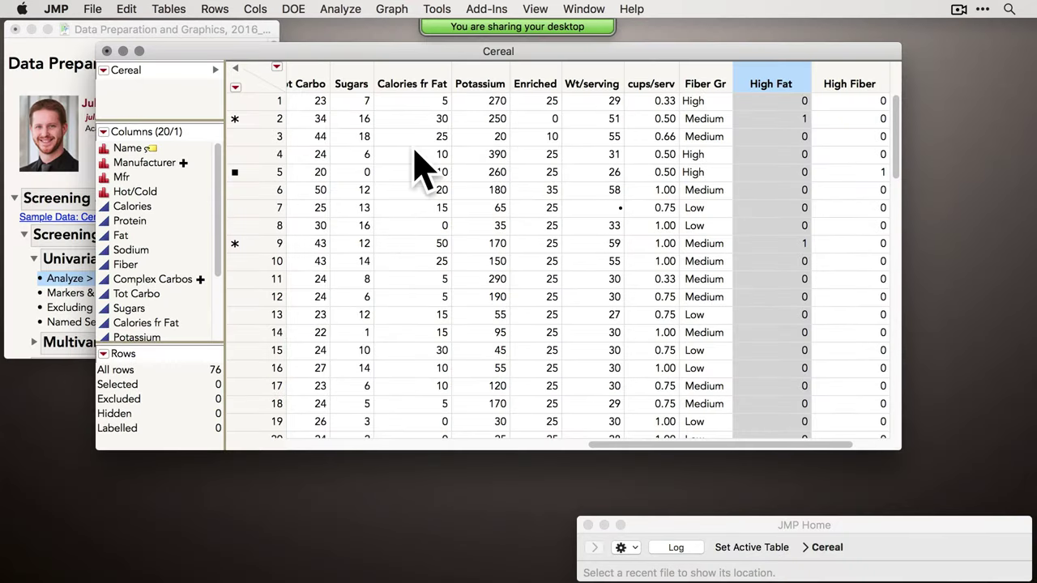
# Collapse the Univariate section and expand Multivariate in the Data Preparation and Graphics outline, and bring the Cereal table back to the front.
pyautogui.click(90, 186)
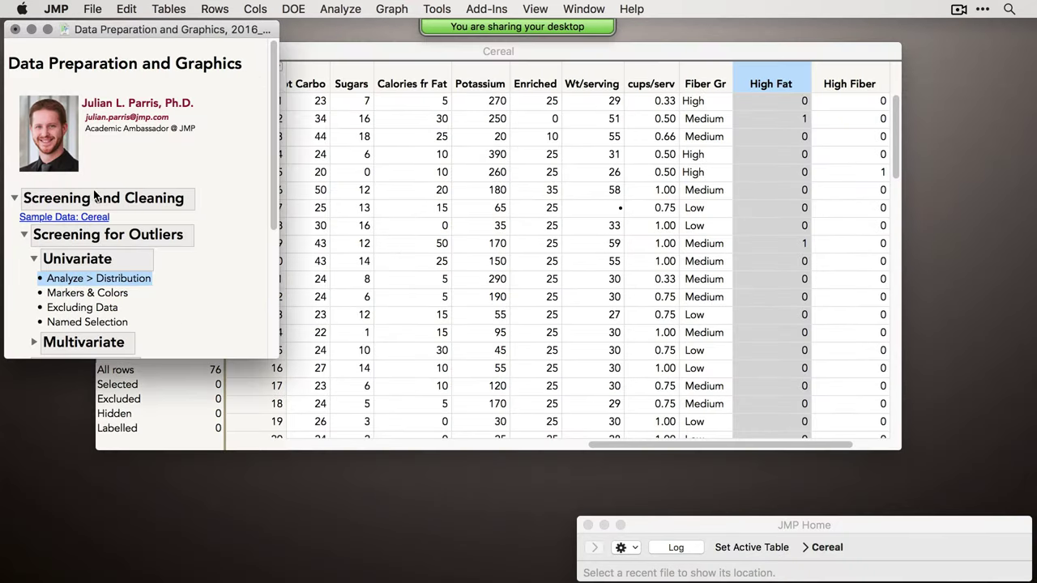
pyautogui.click(34, 259)
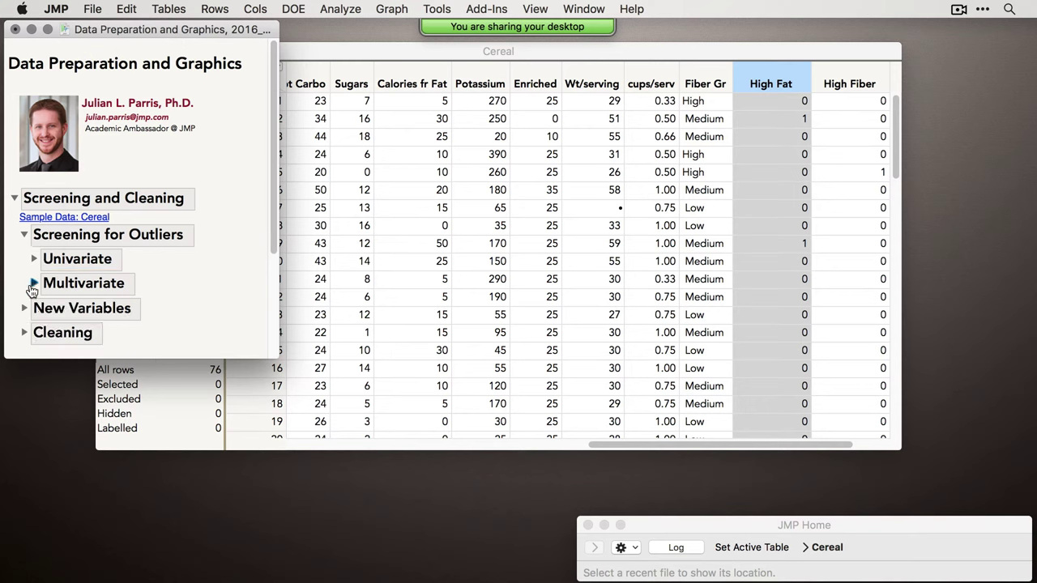
pyautogui.click(33, 283)
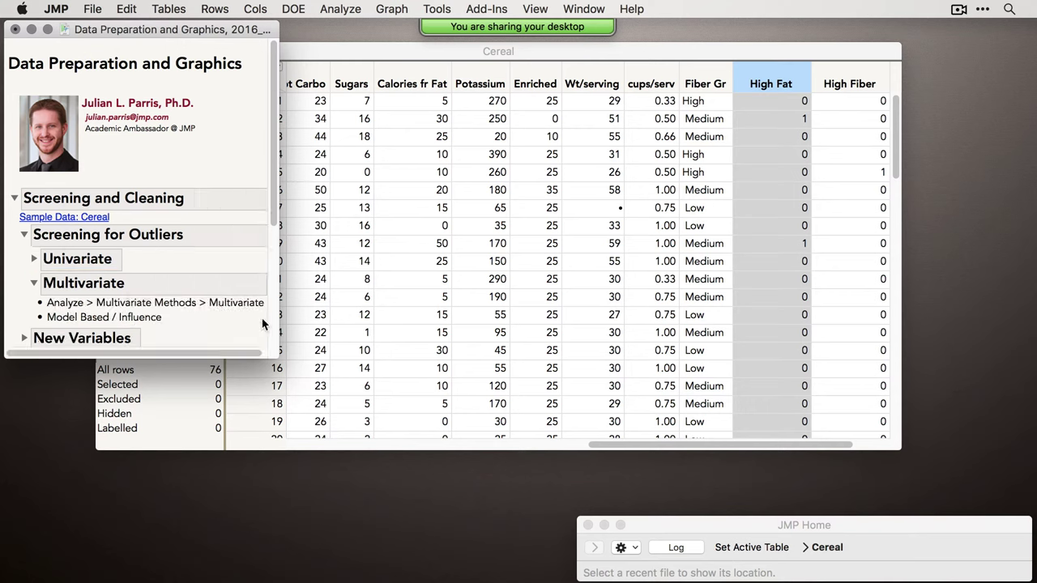
pyautogui.scroll(-3, 159, 269)
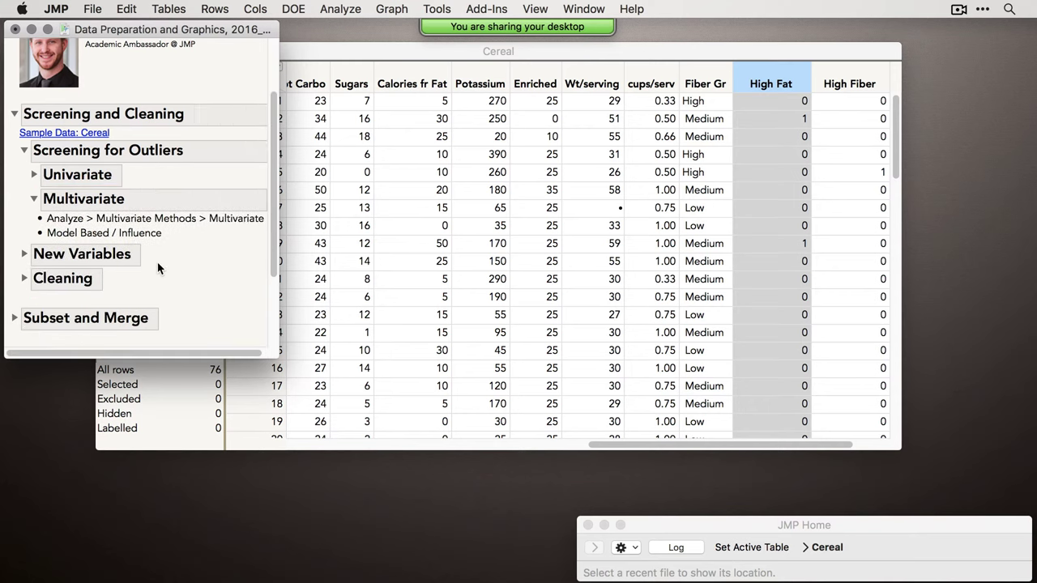
pyautogui.moveTo(273, 352); pyautogui.dragTo(278, 345)
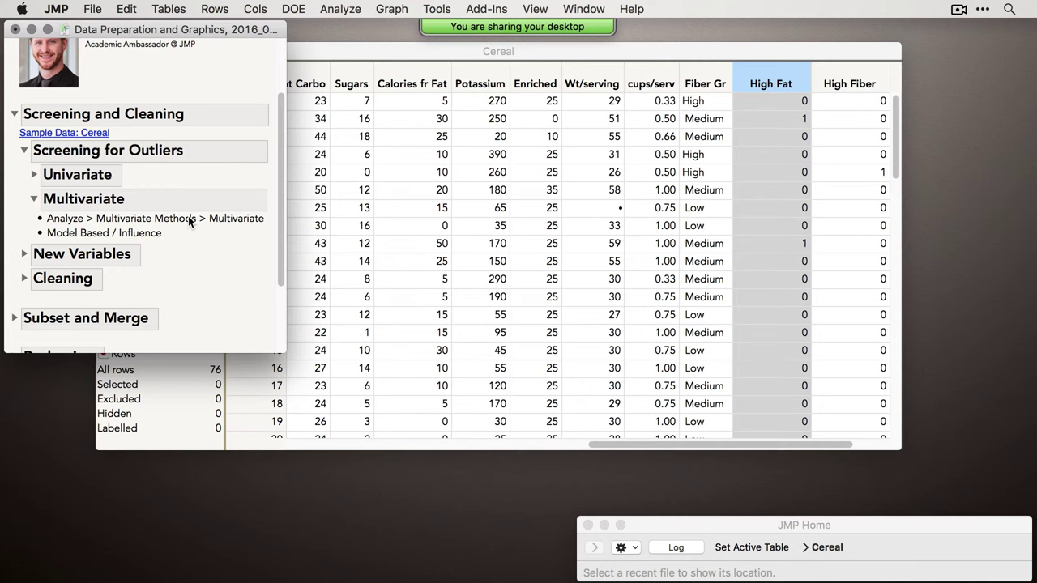
pyautogui.click(344, 52)
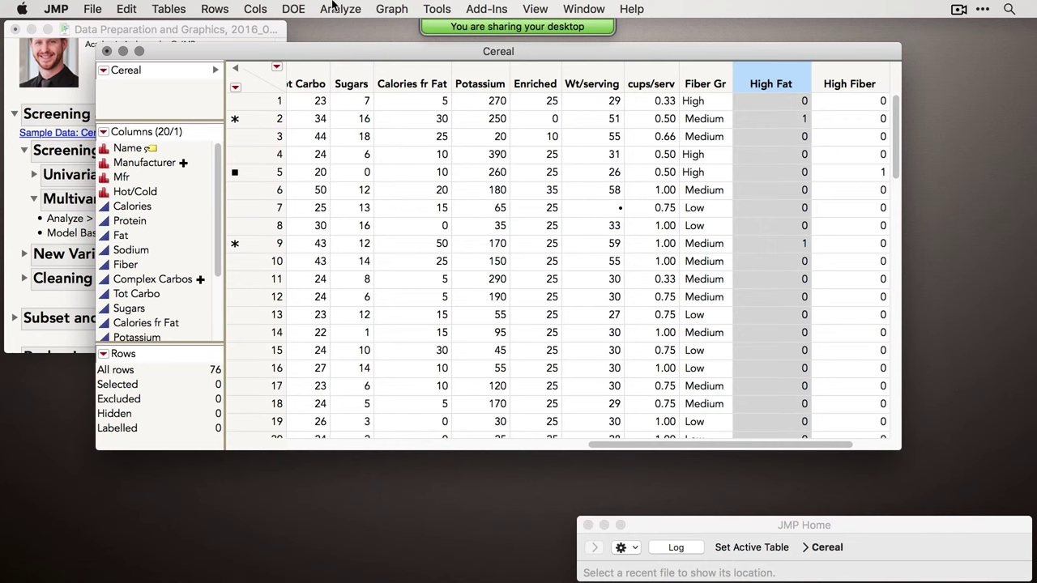
# Start a Multivariate analysis on the Cereal table and move its launch dialog higher on the screen.
pyautogui.click(331, 11)
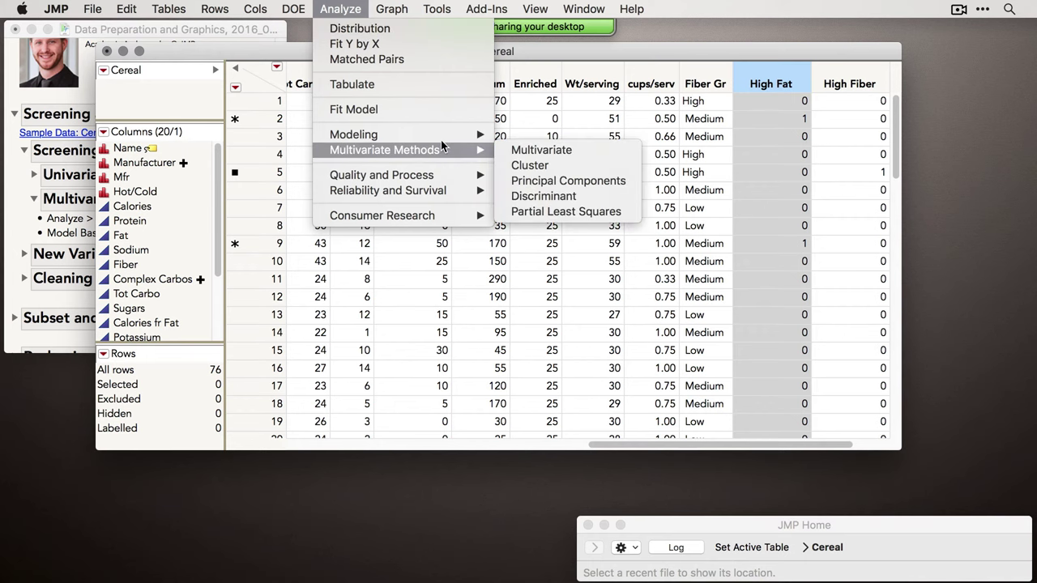
pyautogui.moveTo(481, 153)
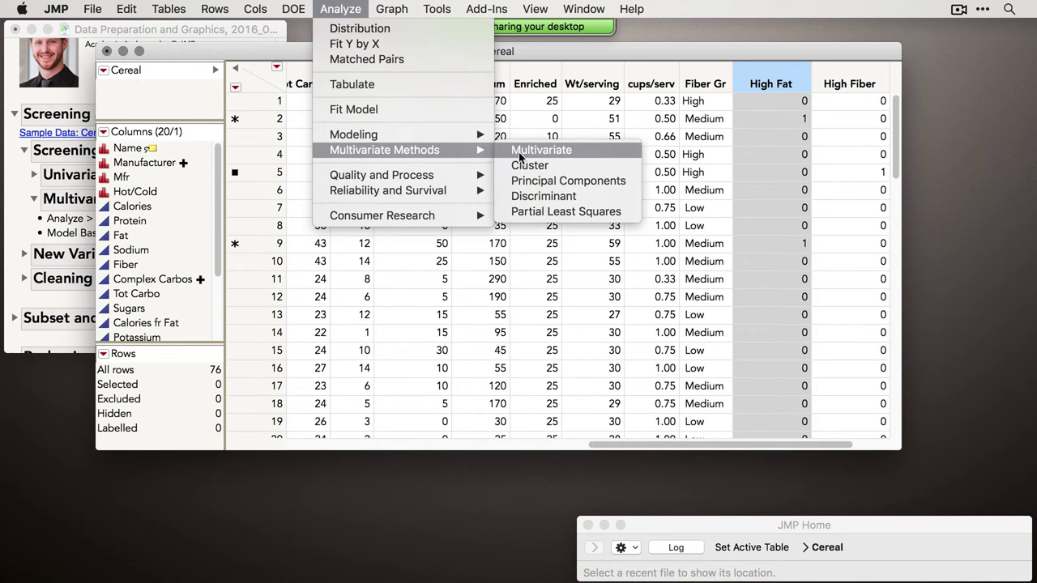
pyautogui.click(519, 152)
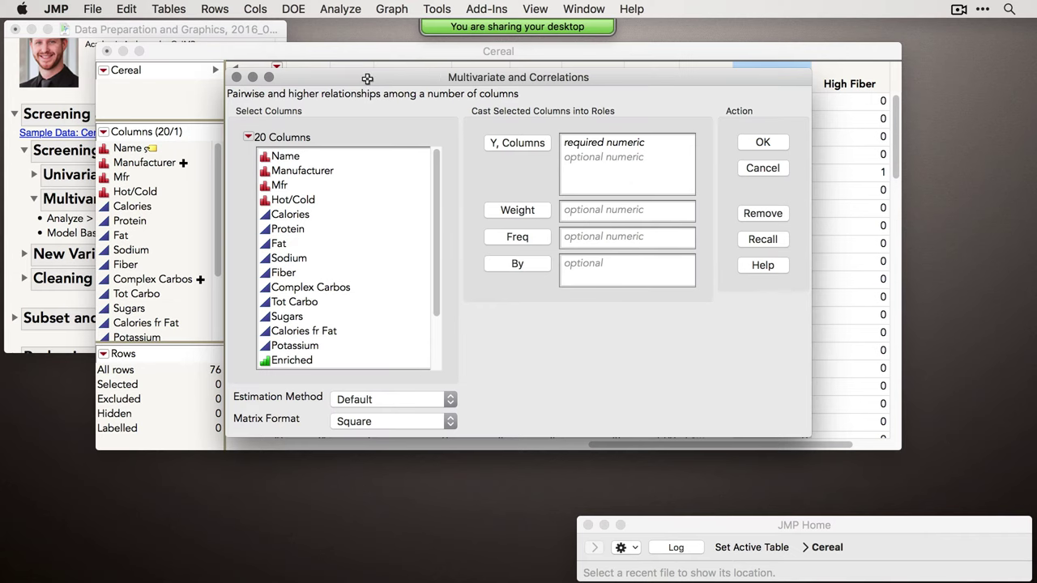
pyautogui.moveTo(367, 105); pyautogui.dragTo(375, 55)
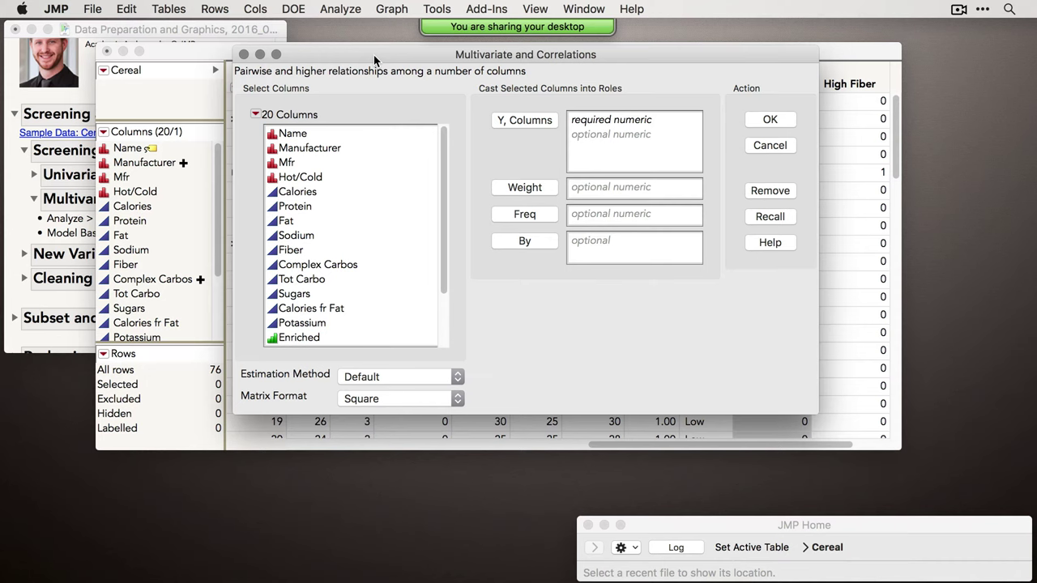
pyautogui.moveTo(374, 59); pyautogui.dragTo(372, 51)
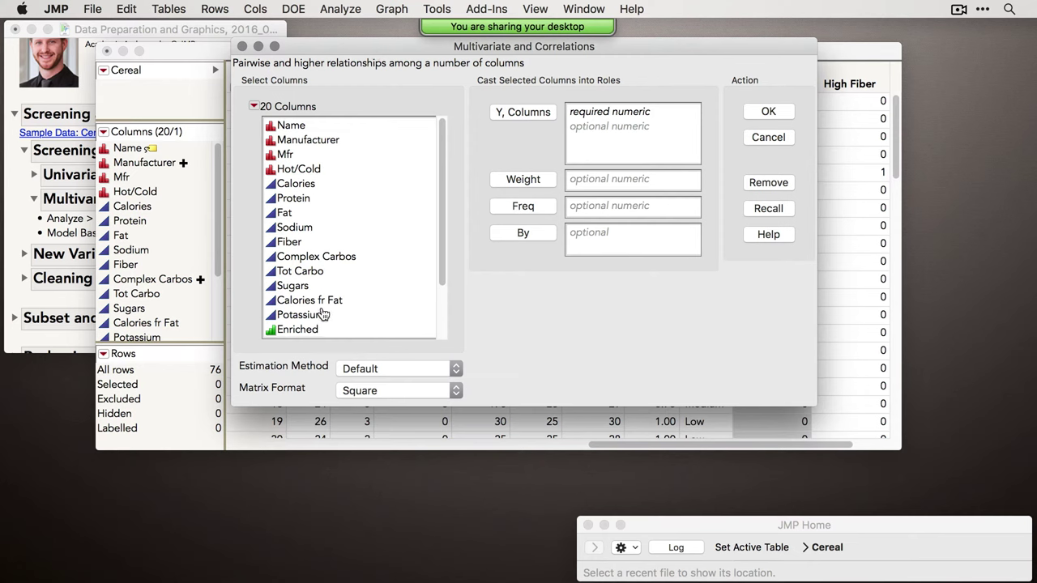
# Assign Protein, Fat, Sodium, Fiber, Complex Carbos, Sugars and Potassium as Y columns and run the Multivariate analysis.
pyautogui.click(308, 187)
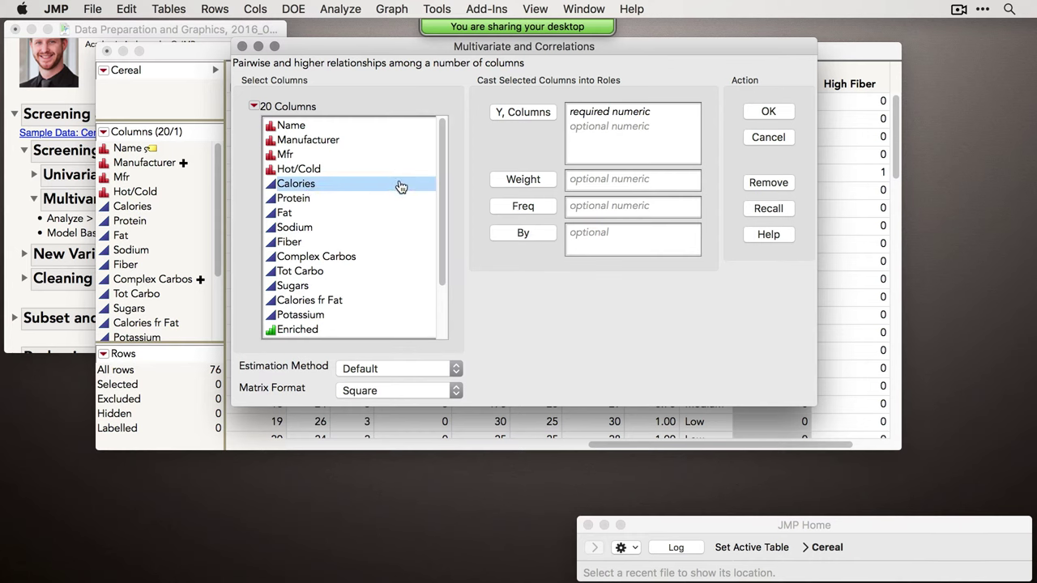
pyautogui.click(298, 199)
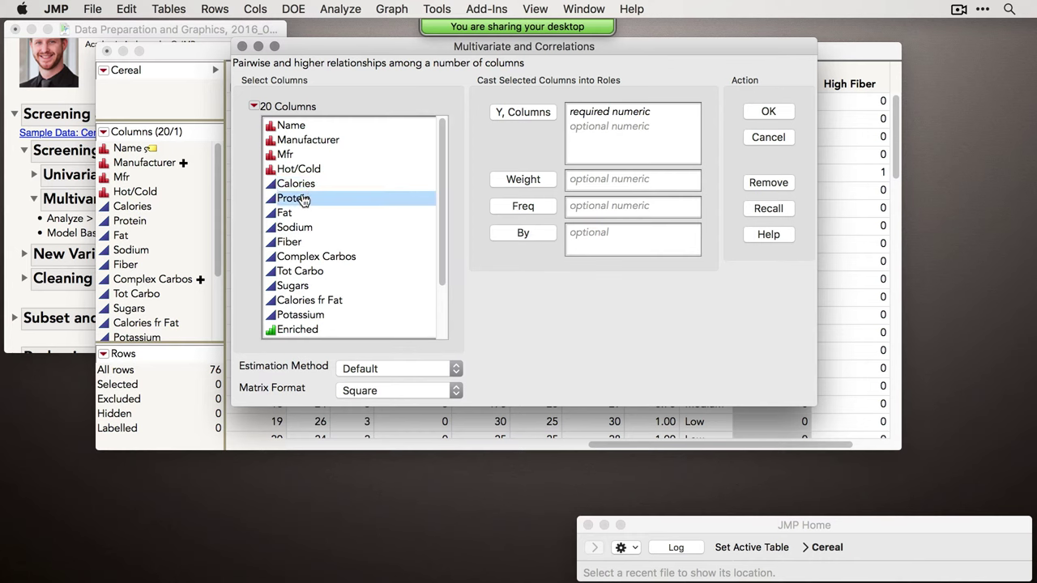
pyautogui.moveTo(301, 201); pyautogui.dragTo(309, 247)
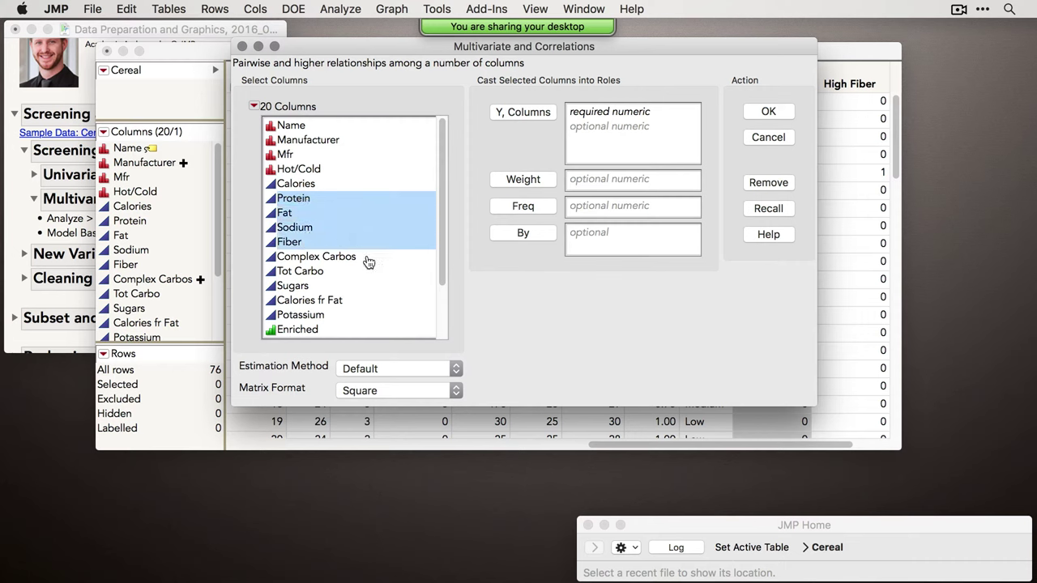
pyautogui.keyDown('shift'); pyautogui.click(340, 258); pyautogui.keyUp('shift')
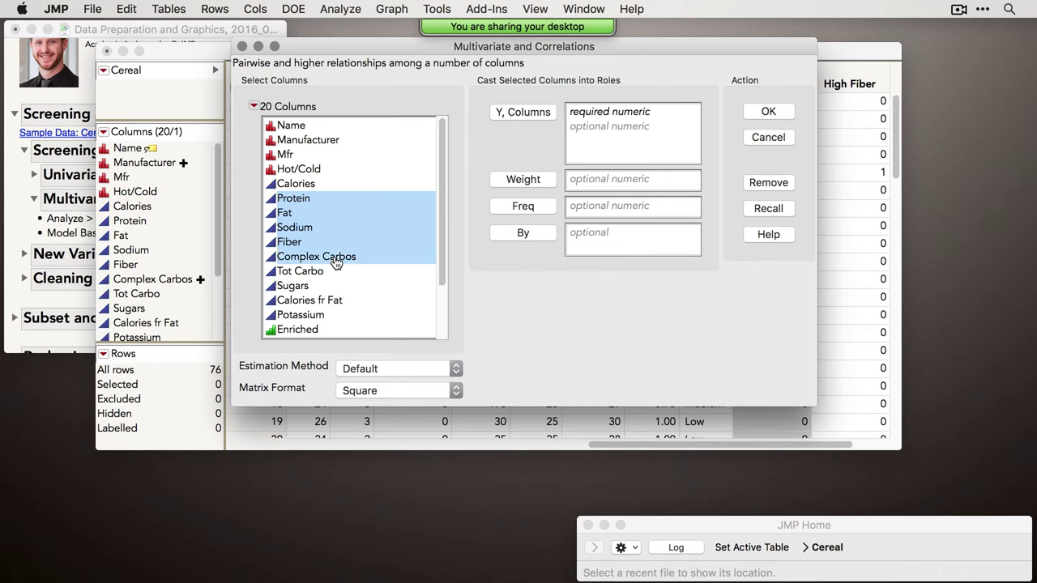
pyautogui.keyDown('super'); pyautogui.click(298, 288); pyautogui.keyUp('super')
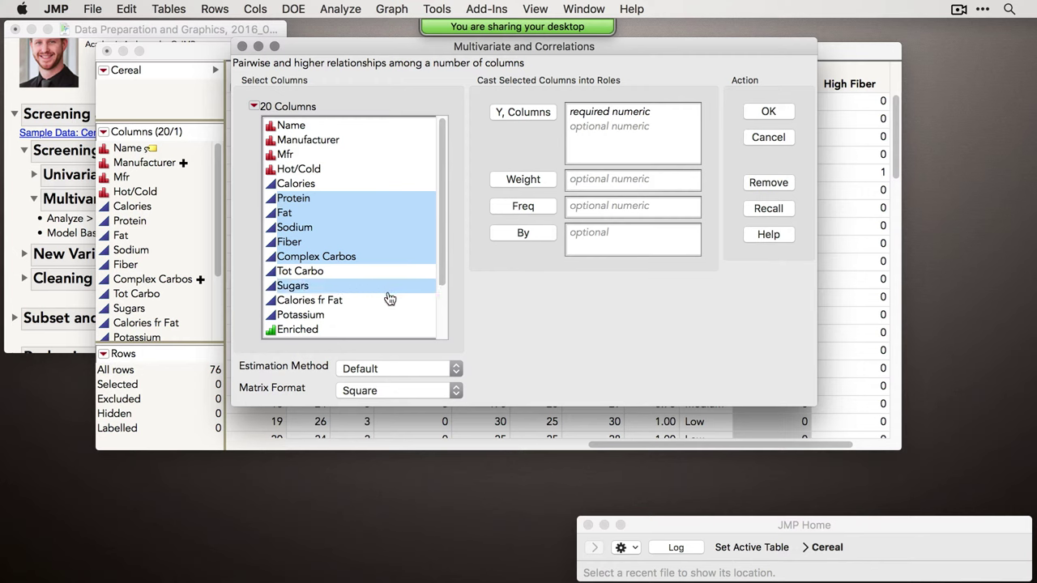
pyautogui.keyDown('super'); pyautogui.click(319, 315); pyautogui.keyUp('super')
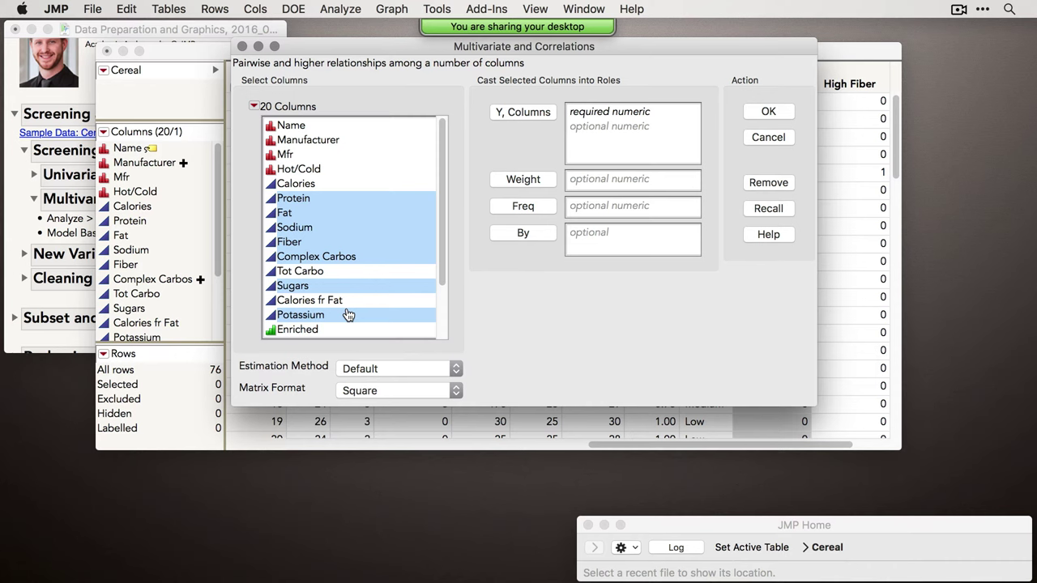
pyautogui.click(527, 113)
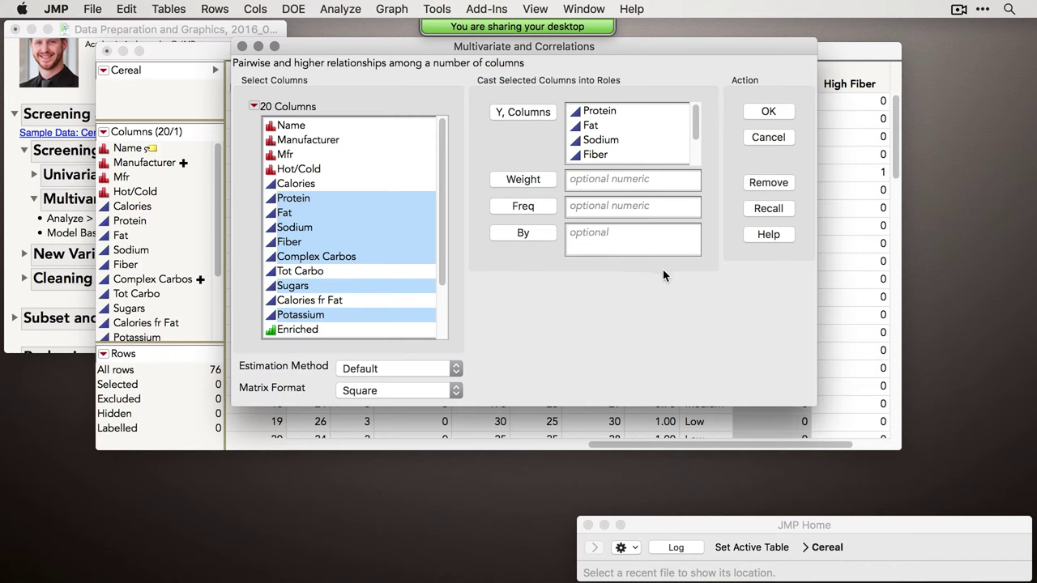
pyautogui.click(776, 112)
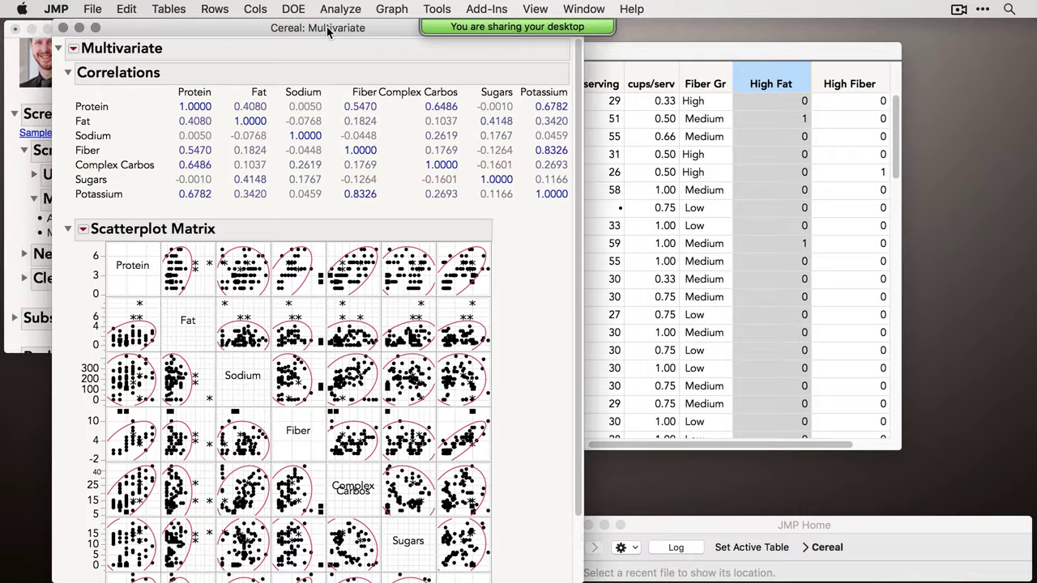
# Reposition the Multivariate report and add correlations and horizontal histograms to its scatterplot matrix.
pyautogui.moveTo(280, 28); pyautogui.dragTo(504, 28)
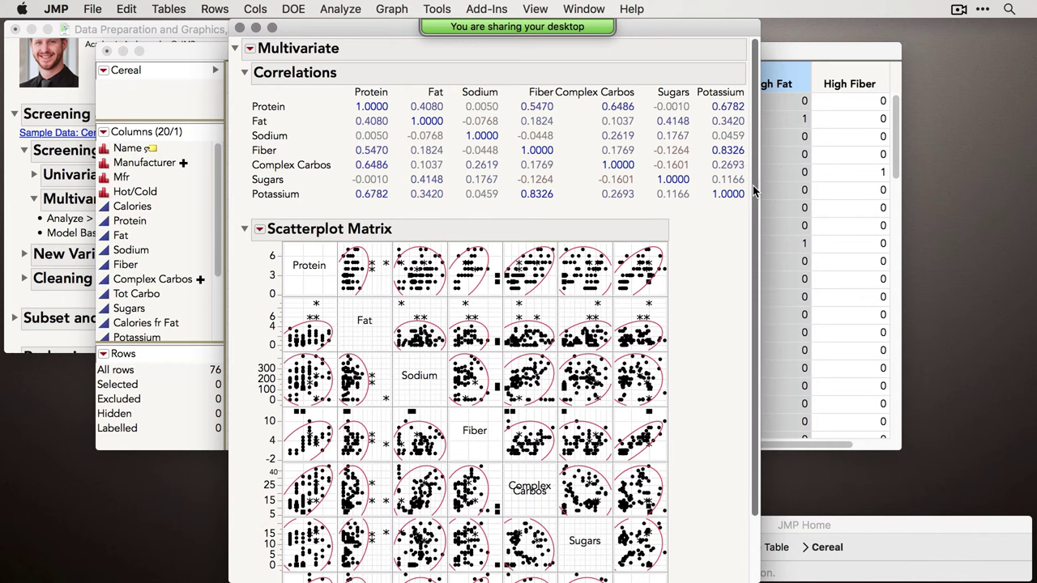
pyautogui.moveTo(757, 200); pyautogui.dragTo(770, 276)
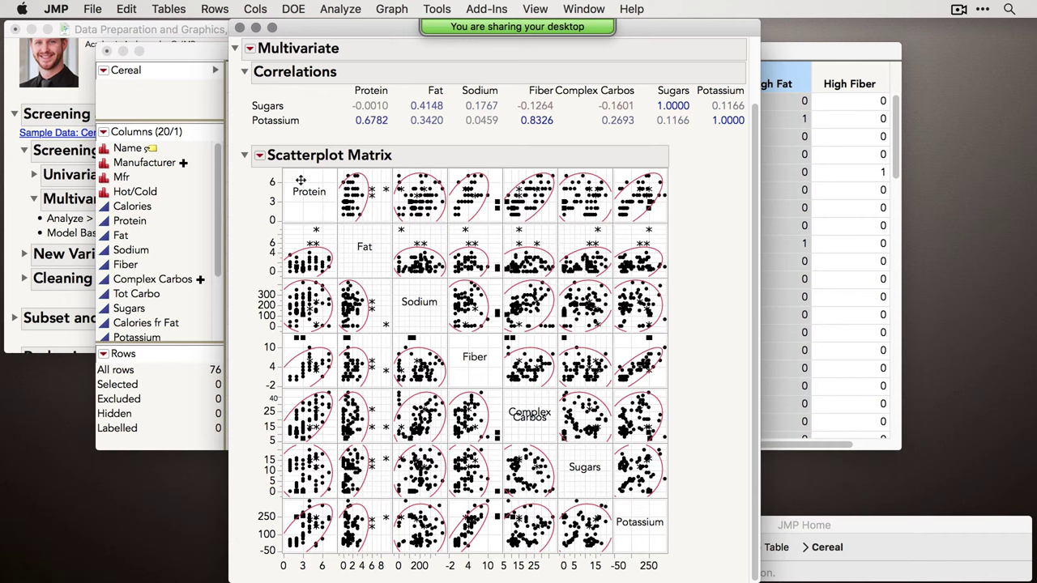
pyautogui.click(259, 158)
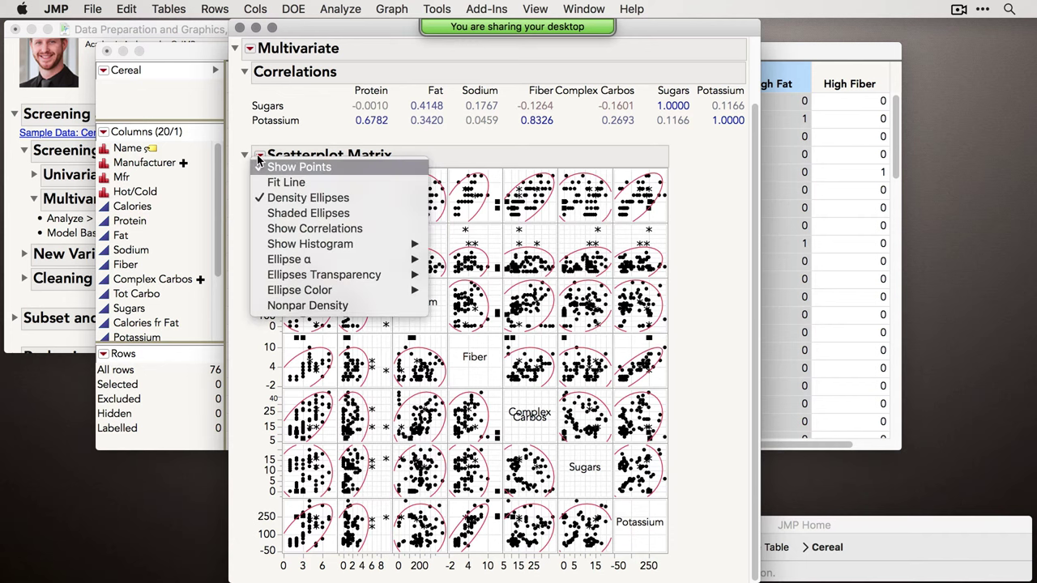
pyautogui.click(303, 228)
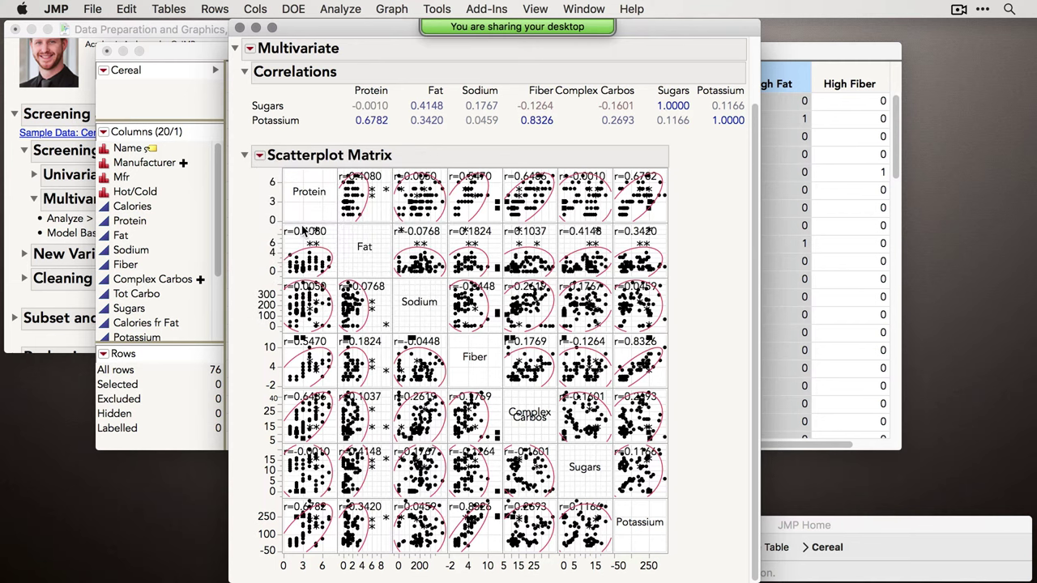
pyautogui.click(258, 155)
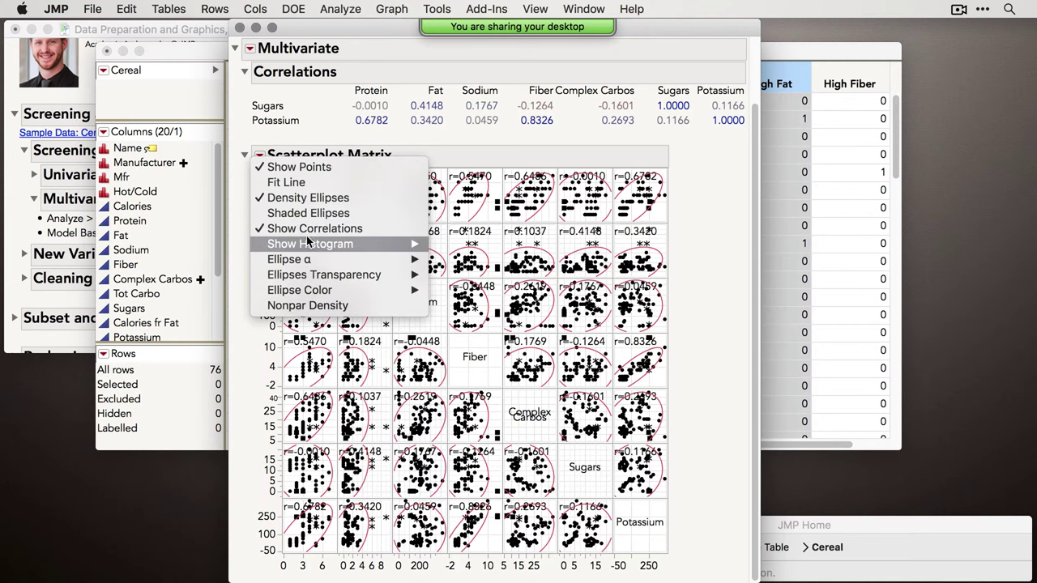
pyautogui.moveTo(312, 243)
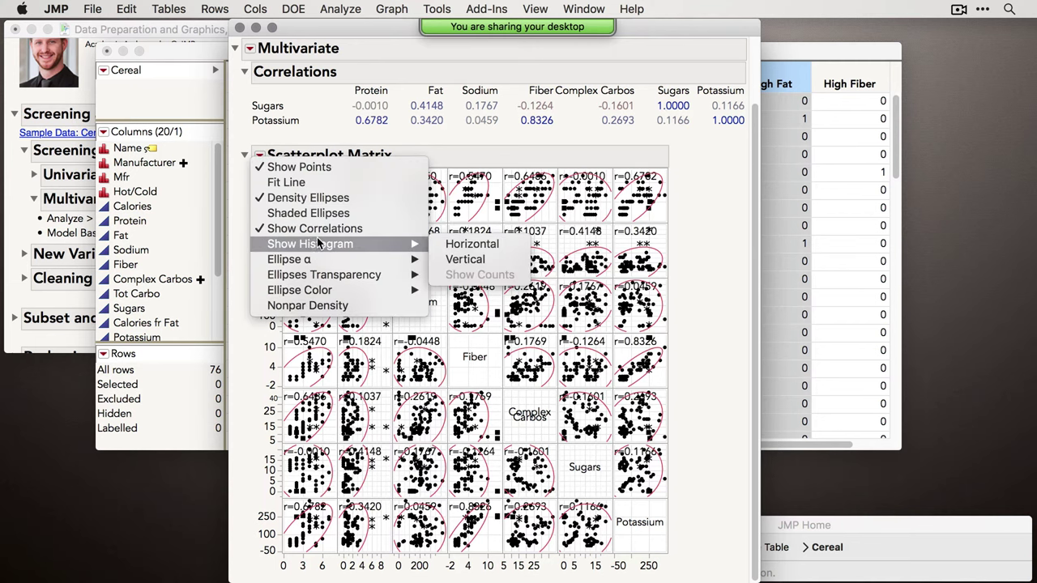
pyautogui.click(472, 247)
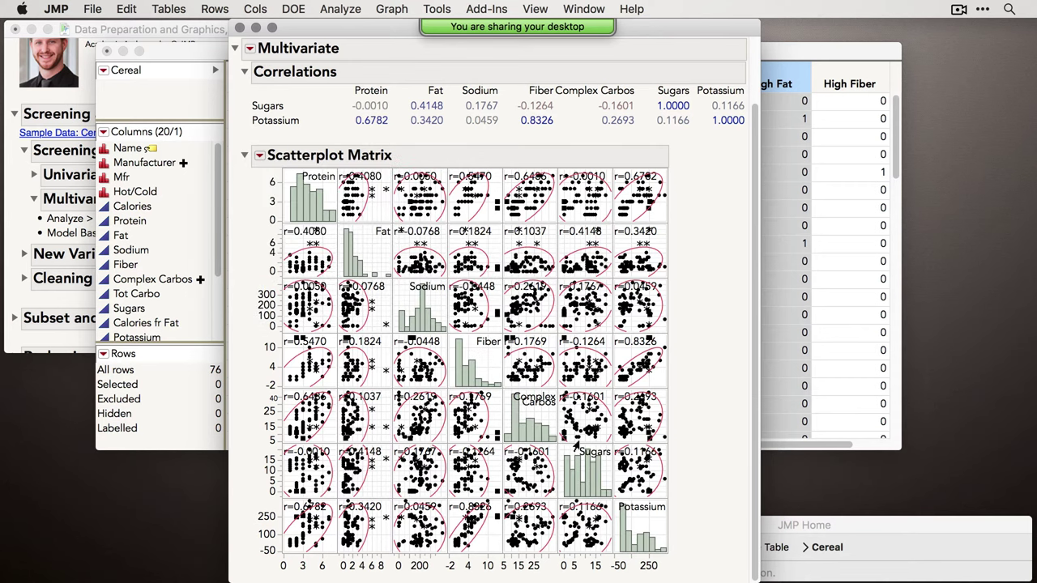
# Turn on shaded ellipses in the scatterplot matrix and inspect the points lying outside them.
pyautogui.click(259, 155)
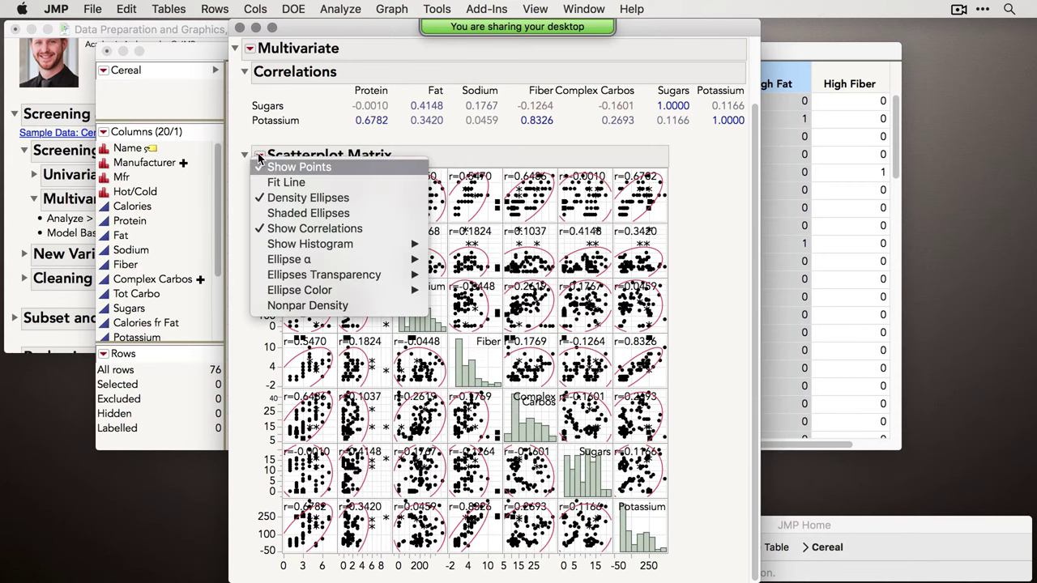
pyautogui.click(299, 216)
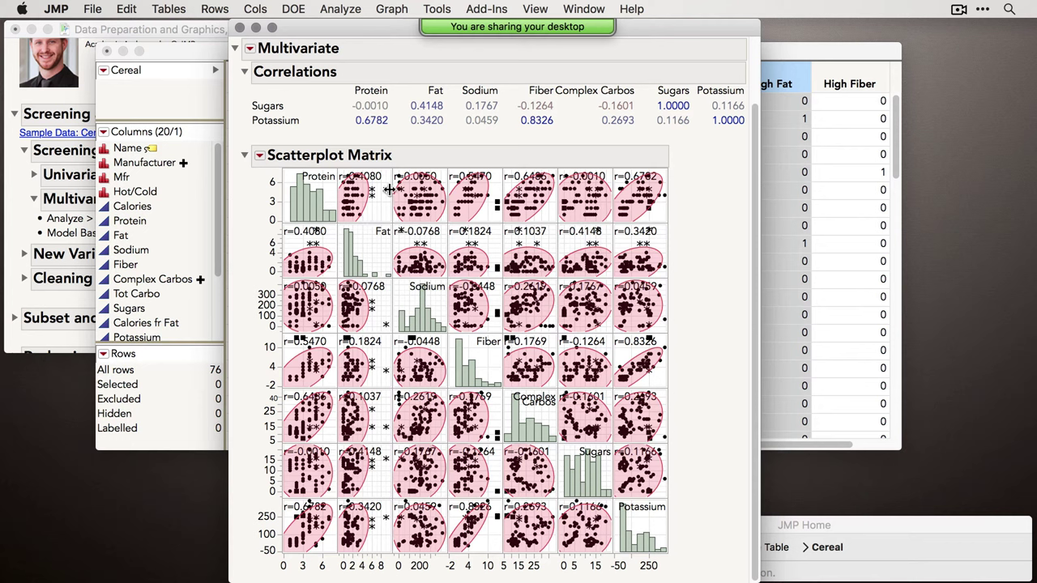
pyautogui.moveTo(370, 204)
pyautogui.moveTo(492, 217)
pyautogui.moveTo(487, 506)
# Create an Ellipsoid 3D plot of Protein, Fat and Sodium and rotate it to inspect the points outside the ellipsoid.
pyautogui.click(249, 49)
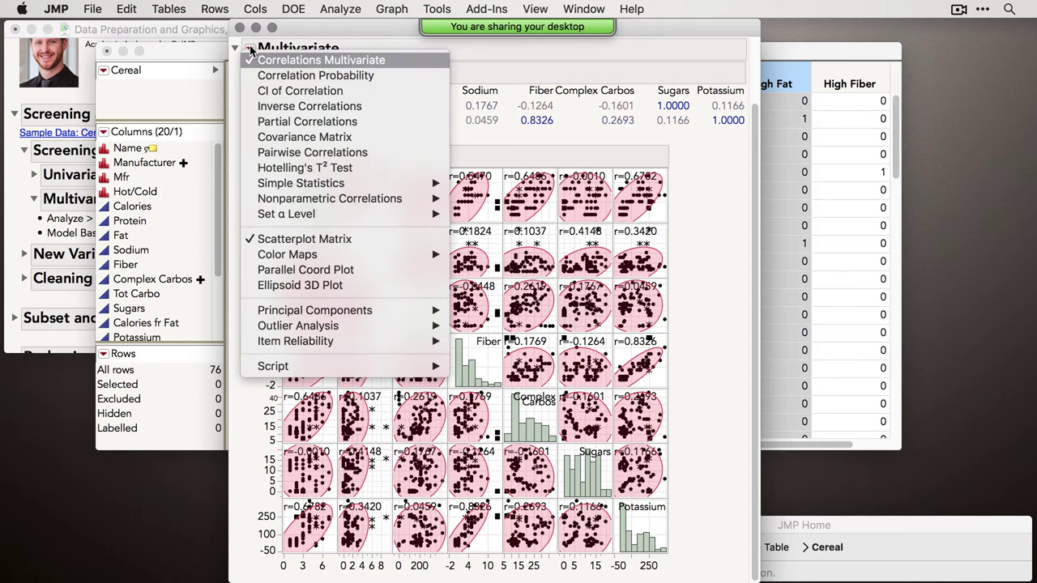
pyautogui.click(317, 285)
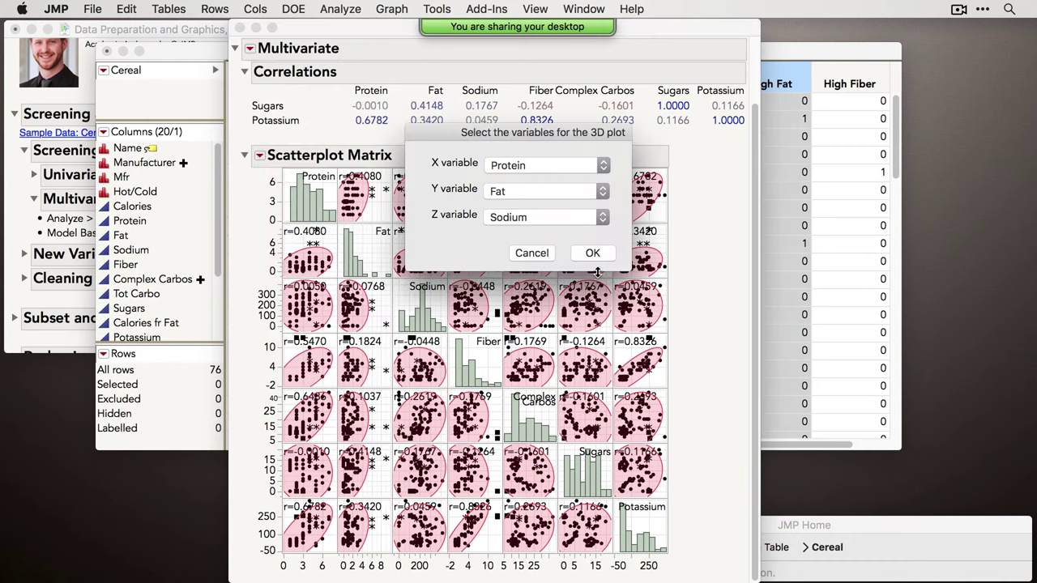
pyautogui.click(596, 253)
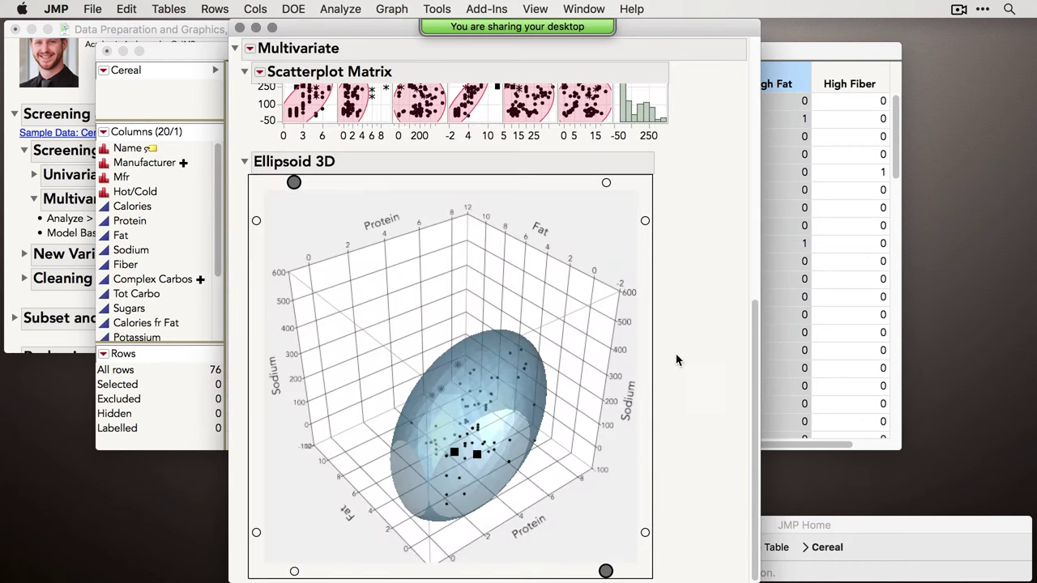
pyautogui.moveTo(569, 390); pyautogui.dragTo(523, 410)
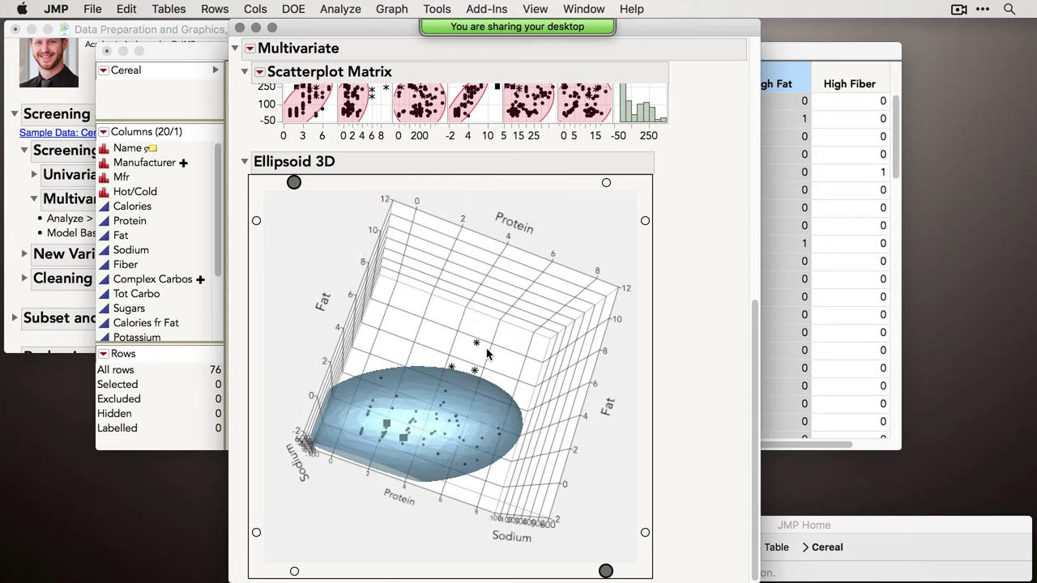
pyautogui.moveTo(519, 350); pyautogui.dragTo(517, 380)
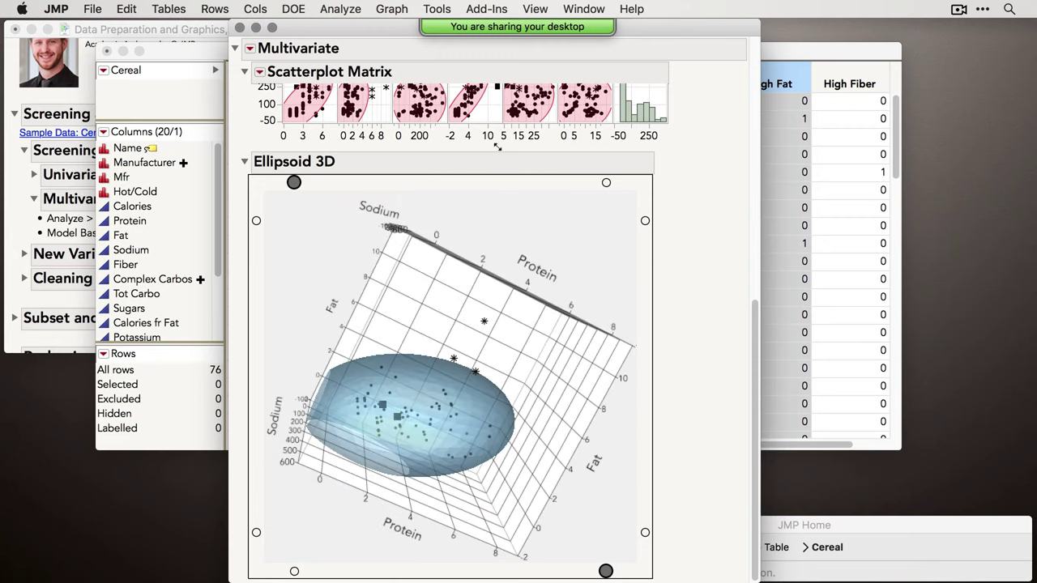
# Remove the Ellipsoid 3D plot from the Multivariate report.
pyautogui.moveTo(426, 118)
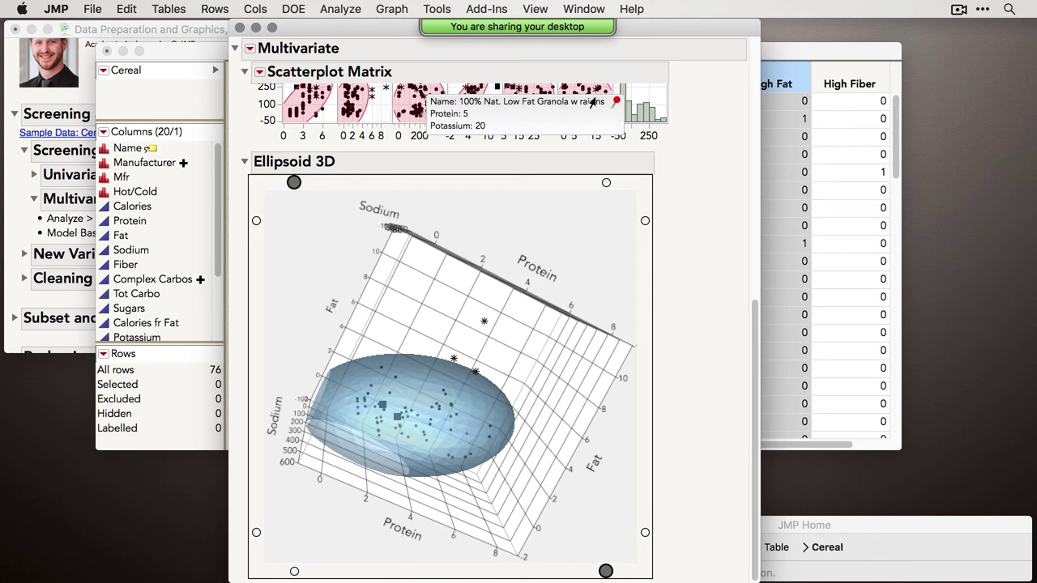
pyautogui.click(250, 48)
pyautogui.click(318, 285)
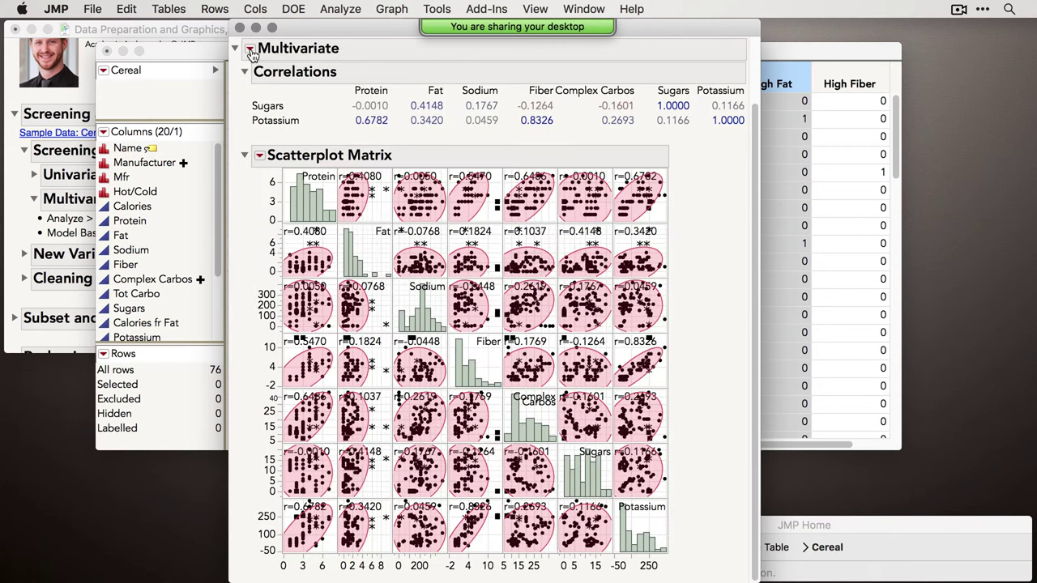
# Add the Mahalanobis Distances outlier analysis to the Multivariate report and widen its plot.
pyautogui.click(249, 50)
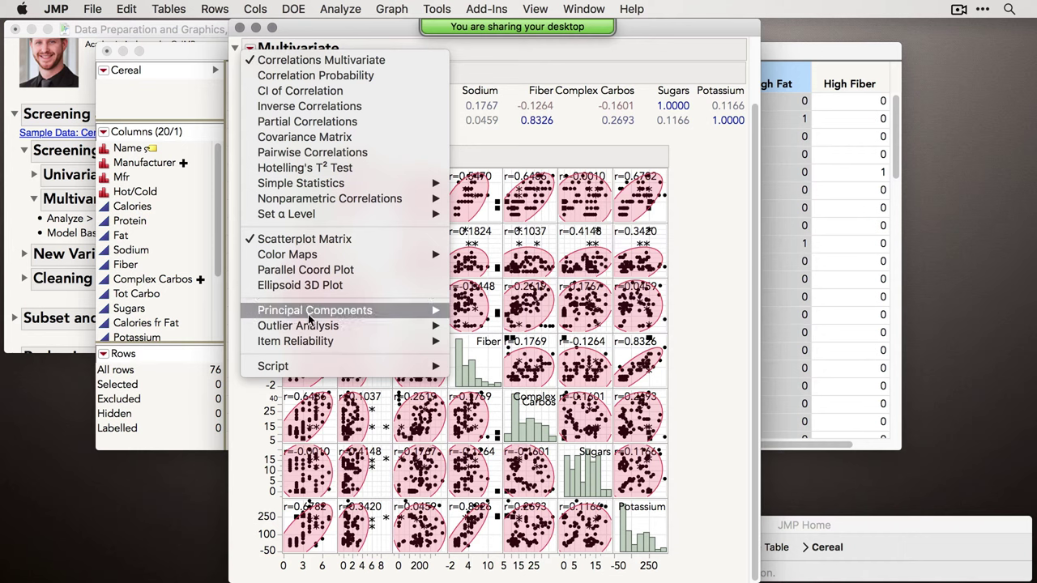
pyautogui.moveTo(313, 328)
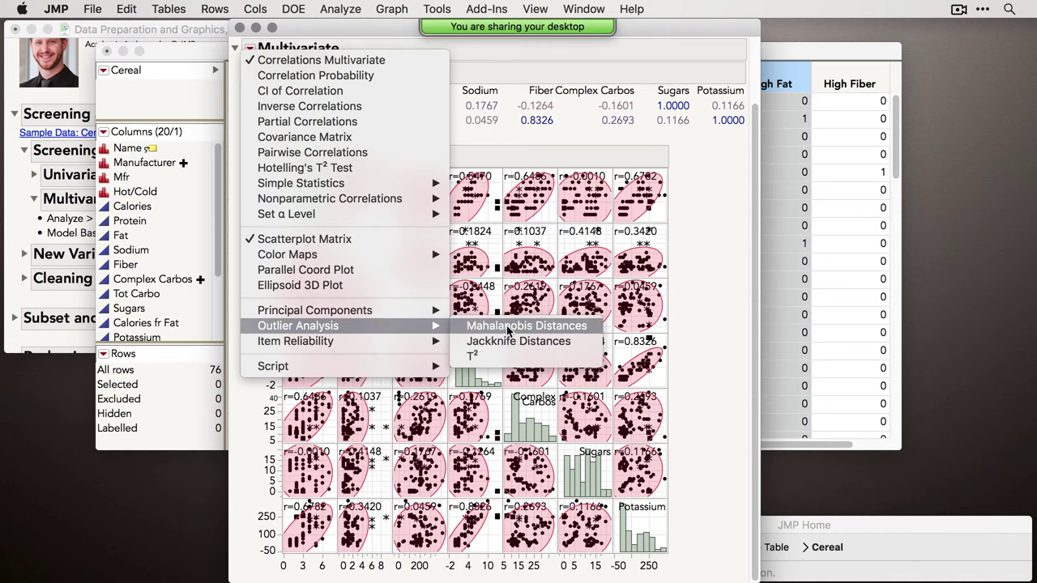
pyautogui.click(509, 327)
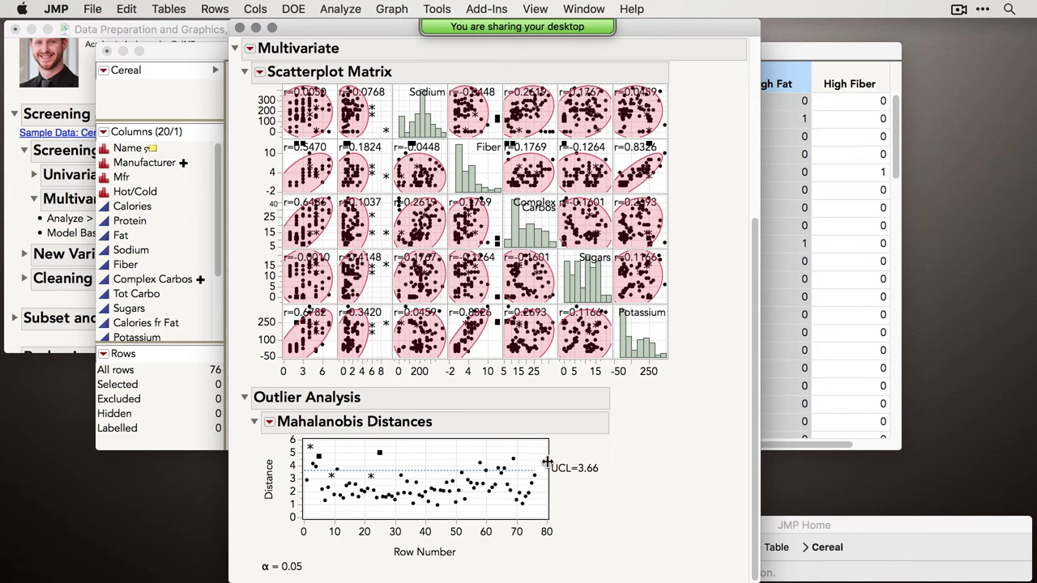
pyautogui.moveTo(548, 461); pyautogui.dragTo(650, 461)
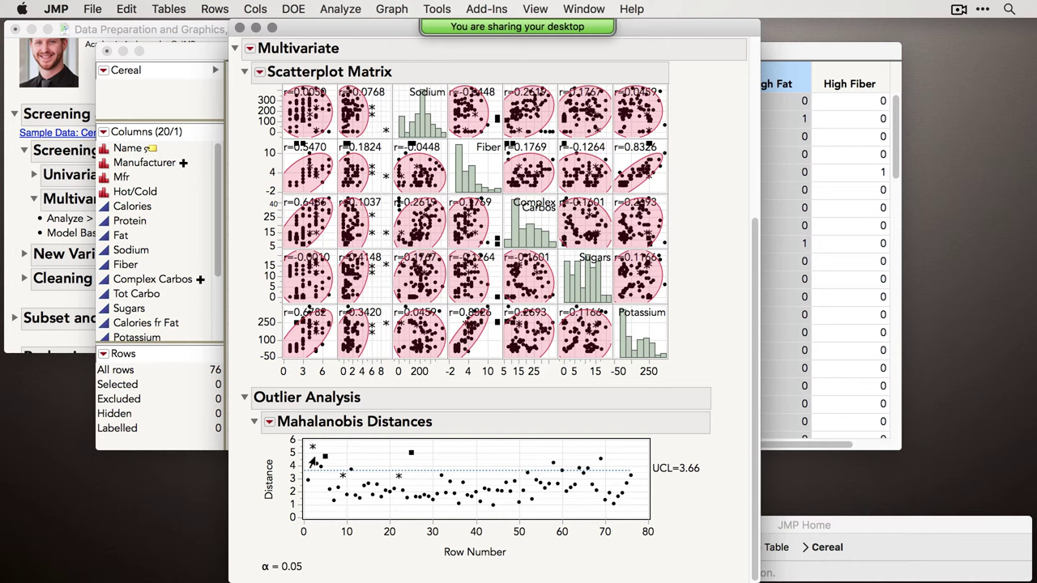
# Select the row 1 point in the Mahalanobis Distances plot and move the report aside to reveal the Cereal table's rows.
pyautogui.click(305, 482)
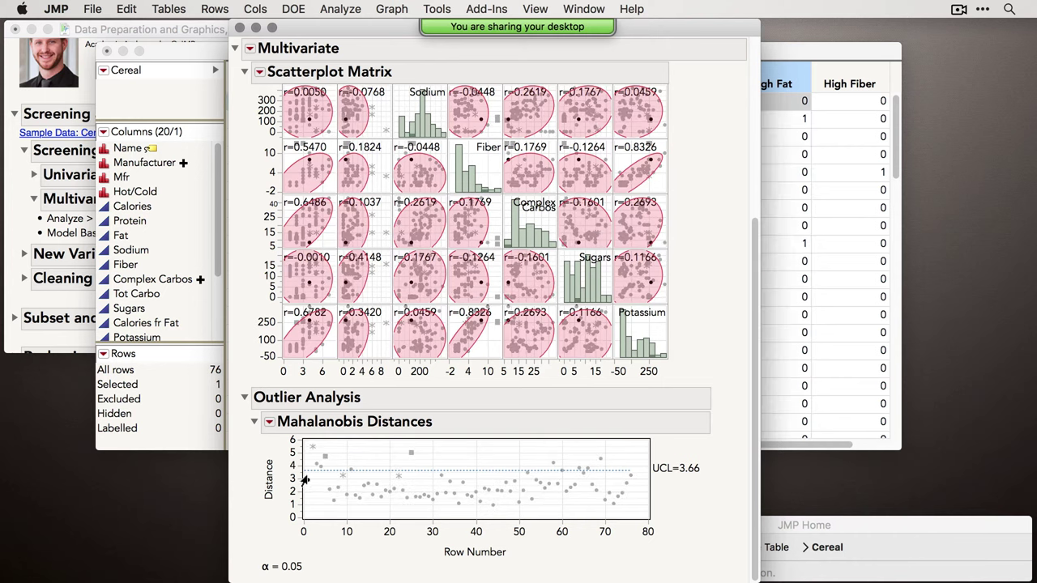
pyautogui.moveTo(290, 27); pyautogui.dragTo(411, 27)
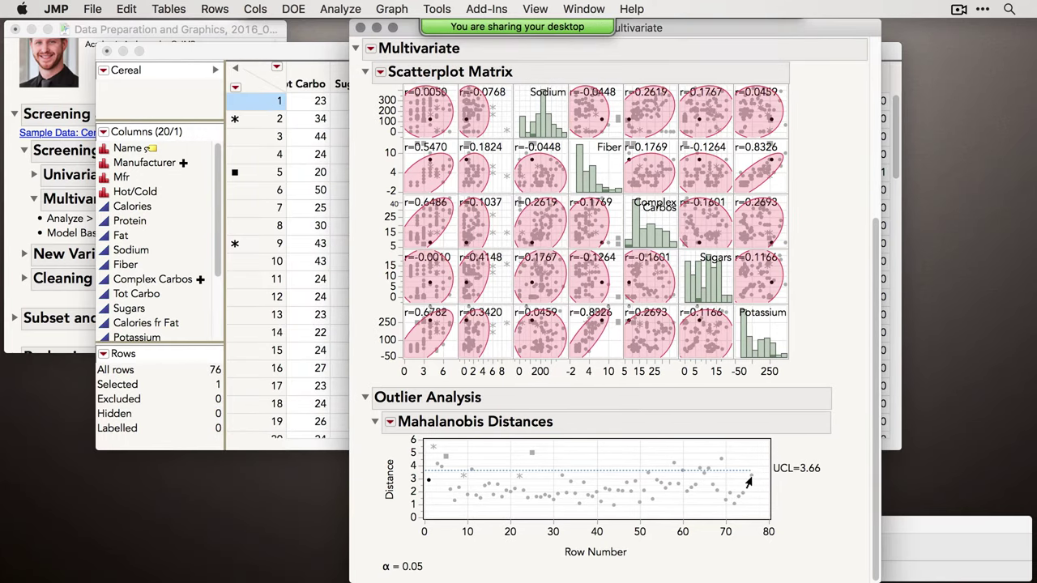
# Clear the selection, select the row 2 cereal in the Mahalanobis Distances plot and examine where it falls in the Scatterplot Matrix.
pyautogui.click(594, 454)
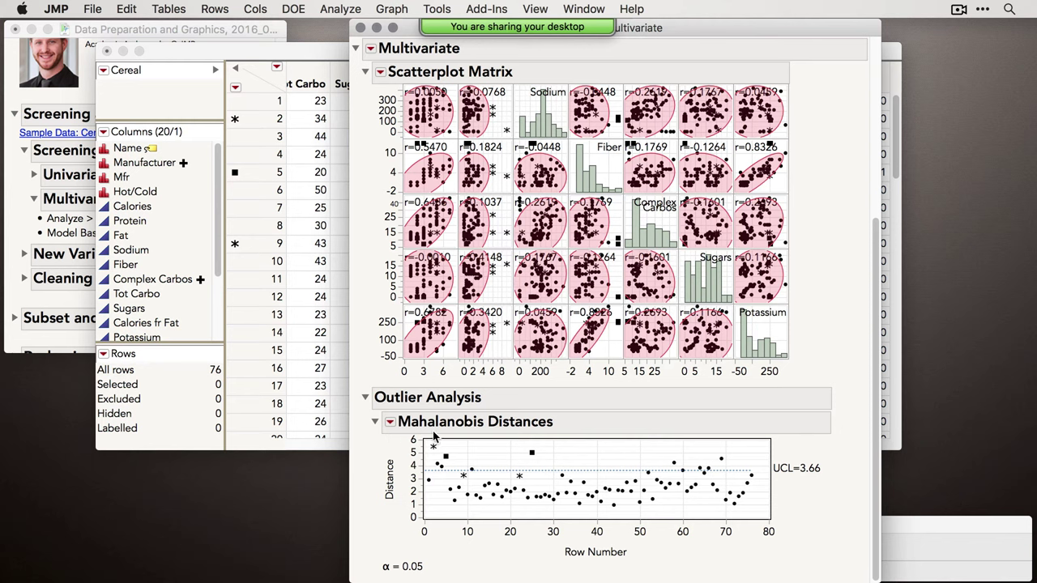
pyautogui.moveTo(430, 450)
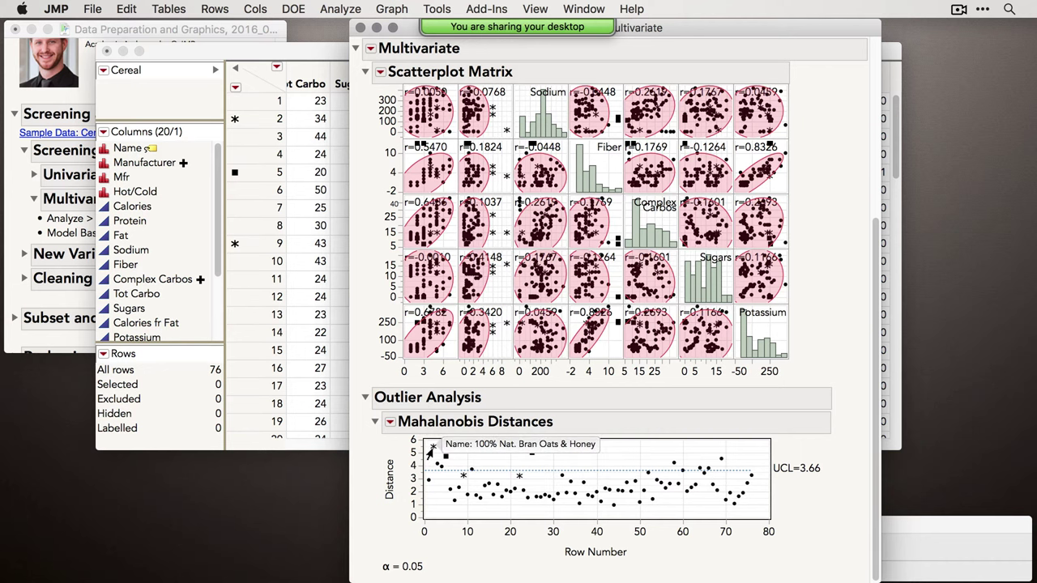
pyautogui.click(433, 449)
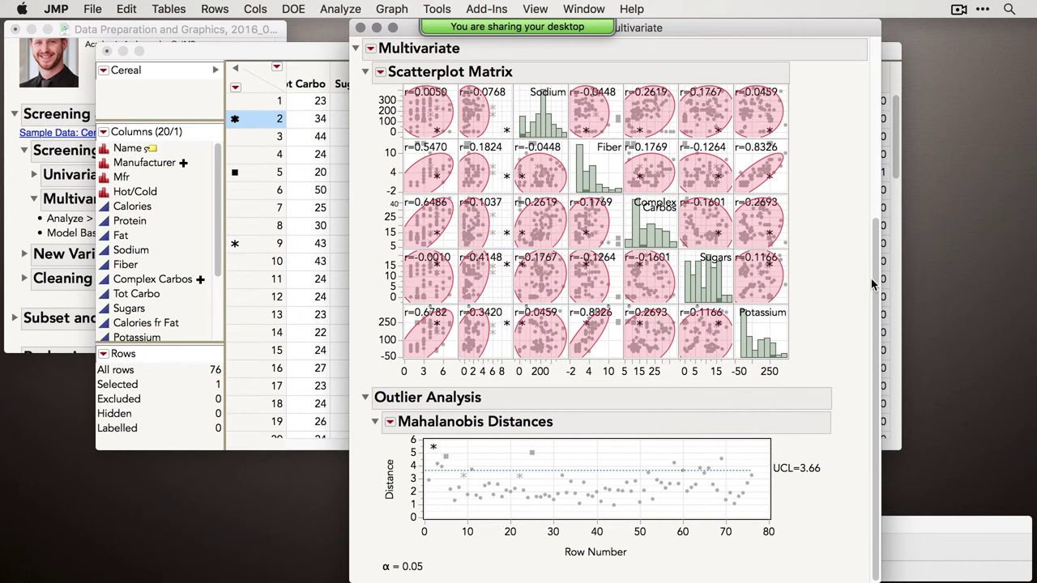
pyautogui.moveTo(879, 283); pyautogui.dragTo(896, 190)
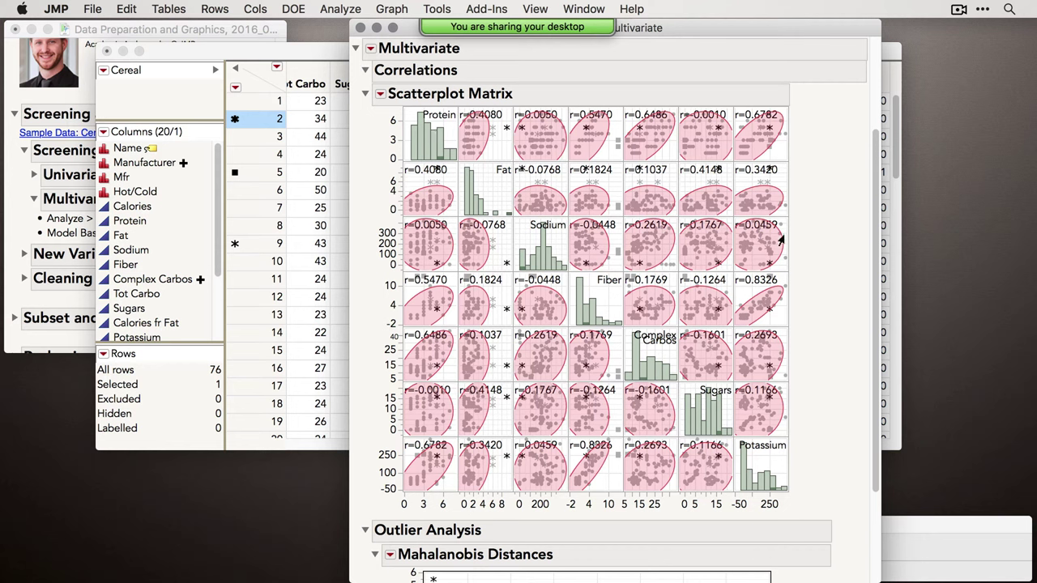
pyautogui.moveTo(780, 318)
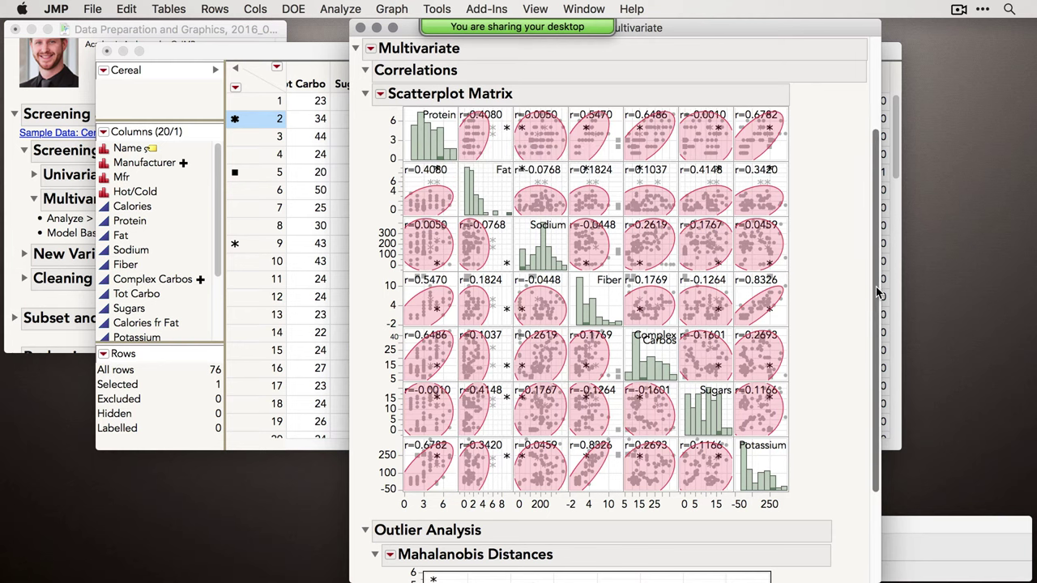
pyautogui.moveTo(875, 287); pyautogui.dragTo(874, 345)
pyautogui.scroll(-5, 874, 344)
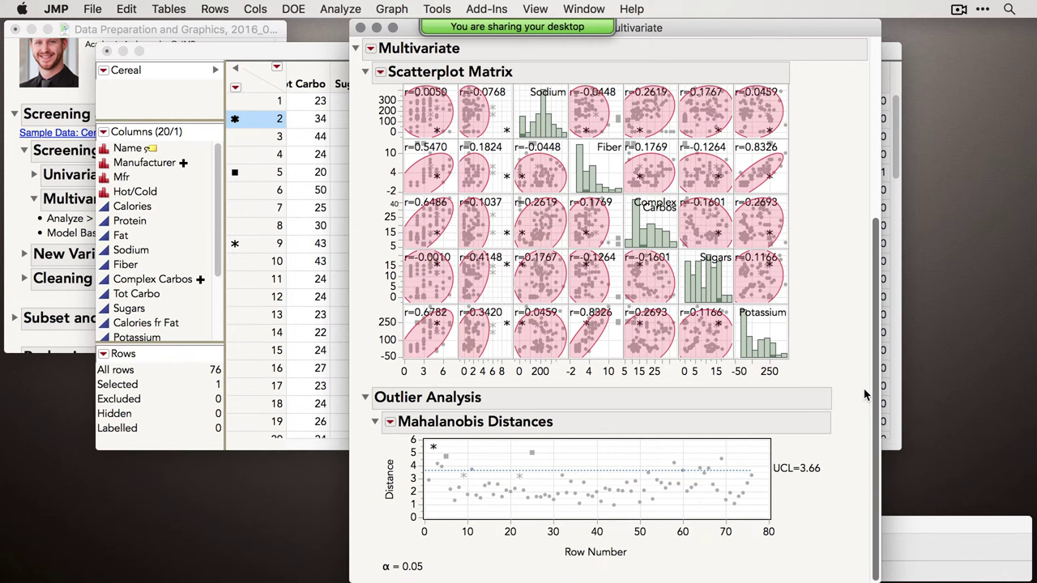
# Select the lowest-distance point, near row 44 in the Mahalanobis Distances plot, and examine its position across the Scatterplot Matrix.
pyautogui.click(612, 507)
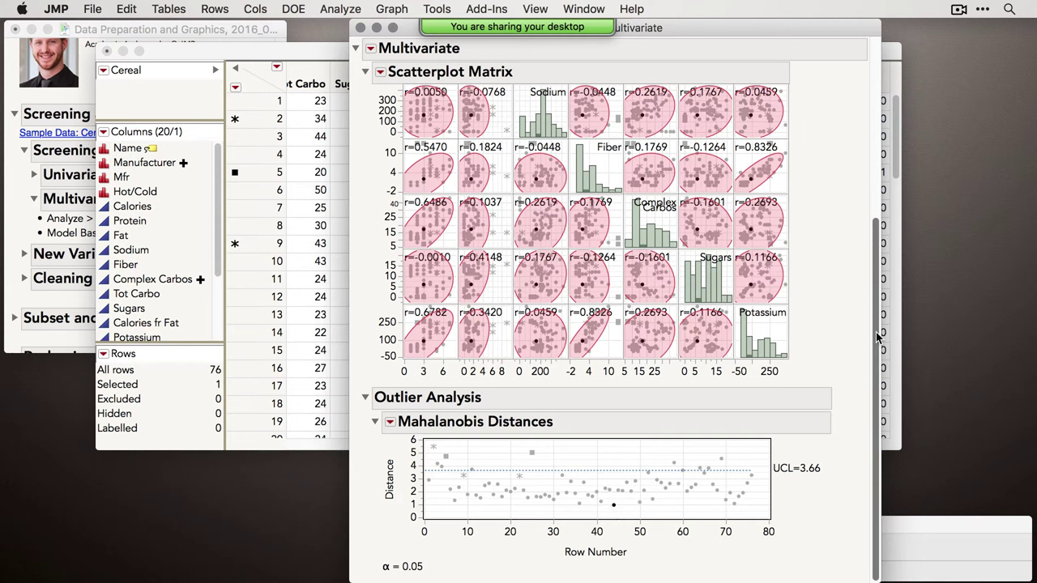
pyautogui.scroll(3, 877, 336)
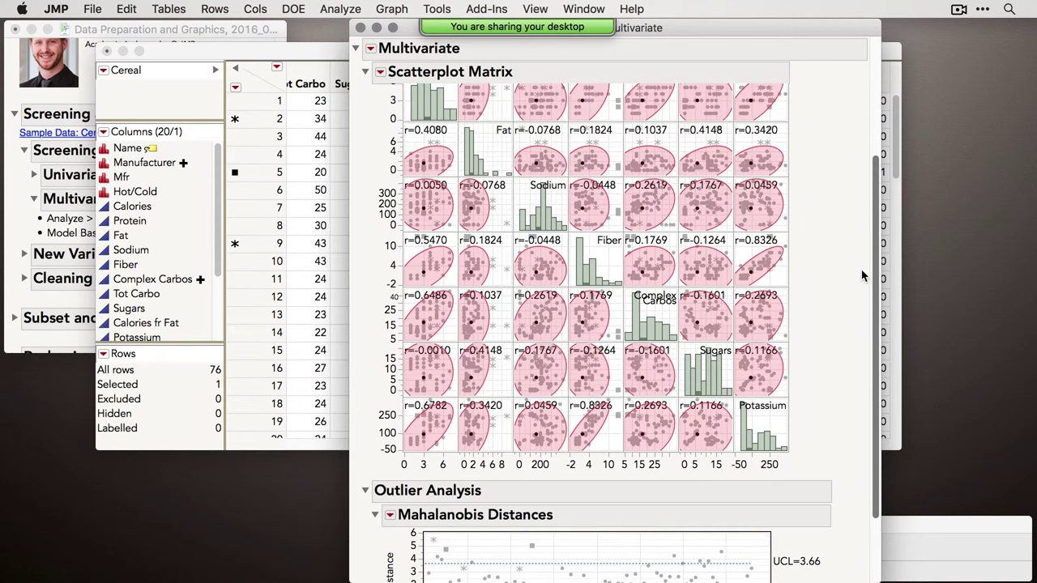
pyautogui.scroll(2, 875, 255)
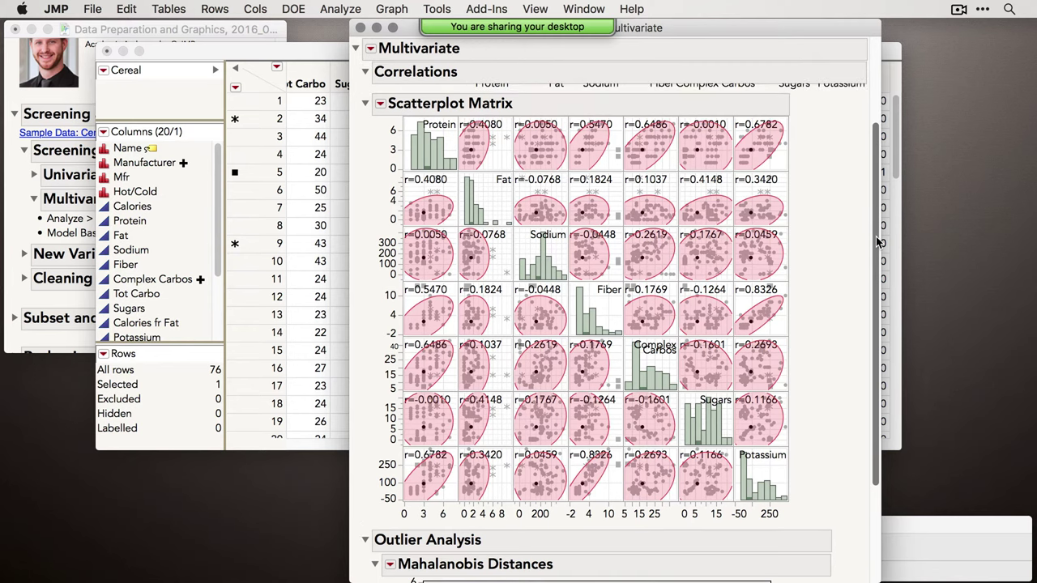
pyautogui.scroll(-5, 870, 340)
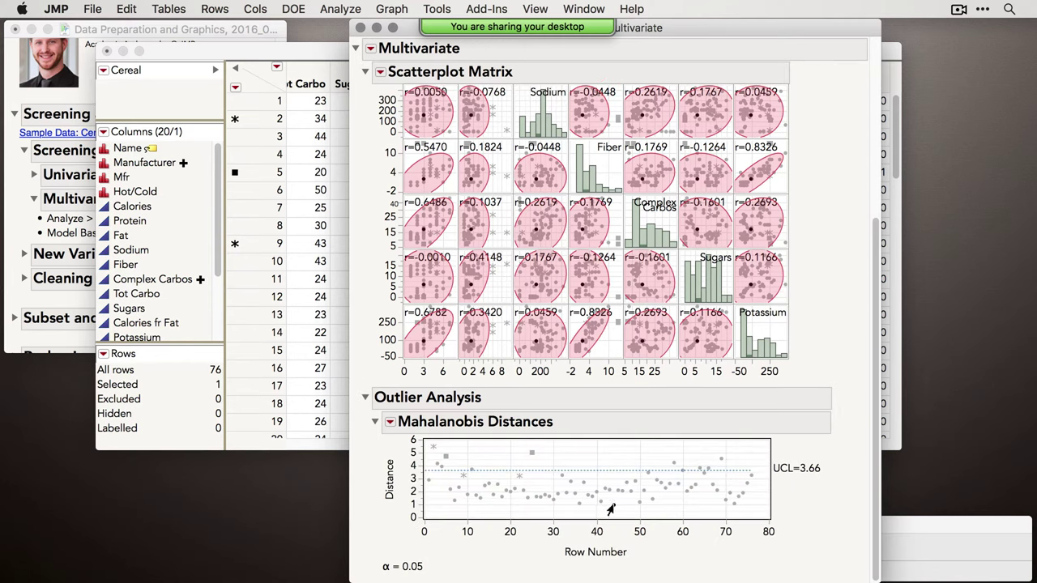
pyautogui.moveTo(611, 509)
# Select all points above the UCL in the Mahalanobis Distances plot and save the selection to a Cereal column named Multivariate, labelled 1 and 0.
pyautogui.moveTo(422, 445); pyautogui.dragTo(759, 476)
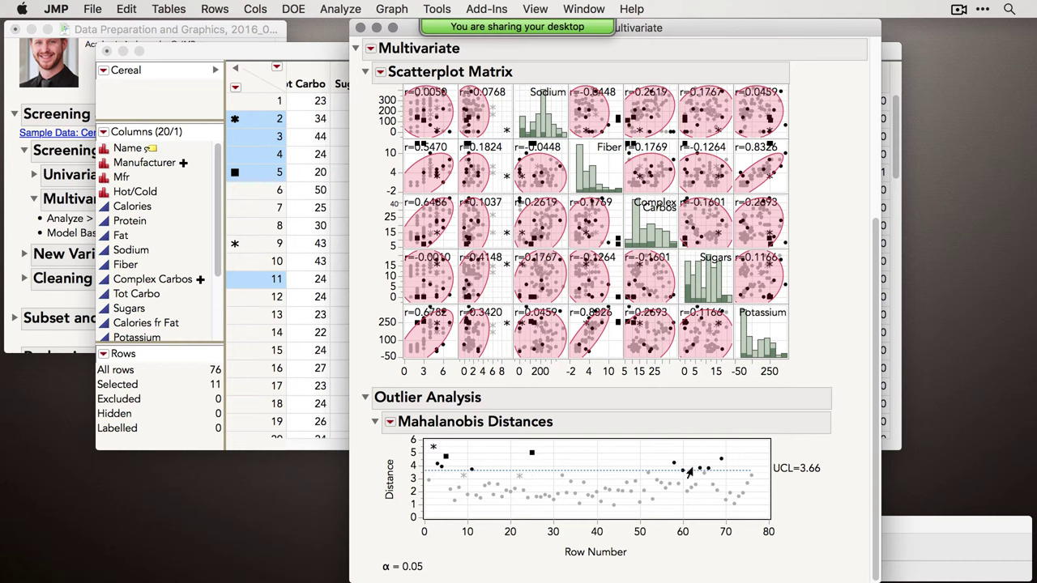
pyautogui.moveTo(747, 475)
pyautogui.rightClick(673, 470)
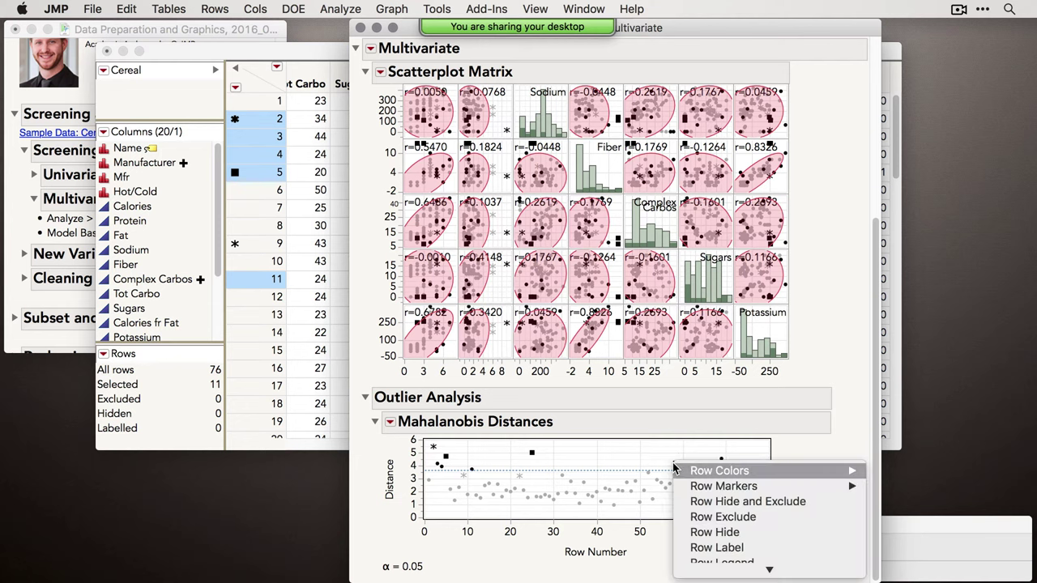
pyautogui.scroll(-5, 769, 510)
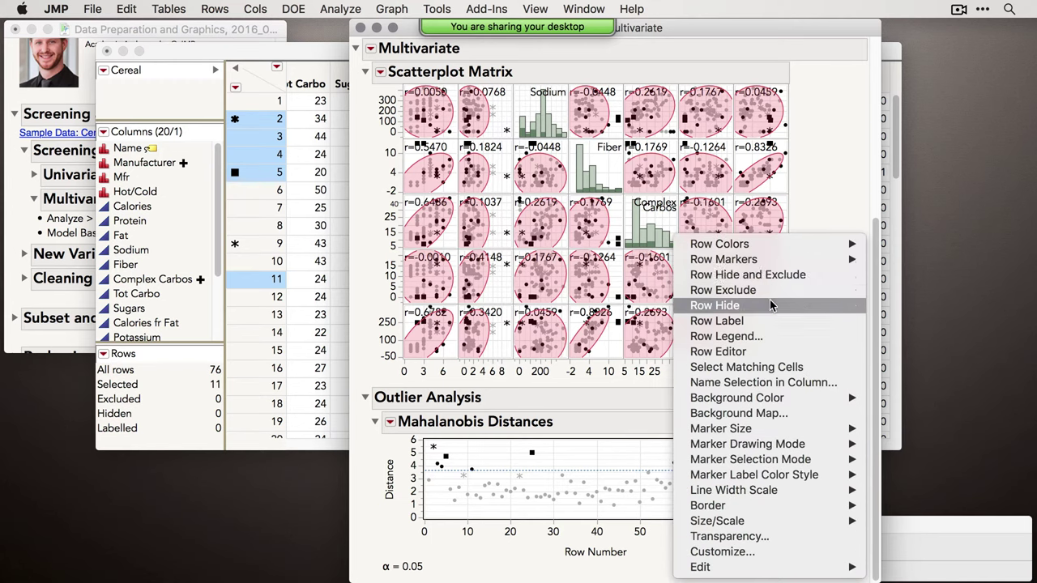
pyautogui.click(743, 384)
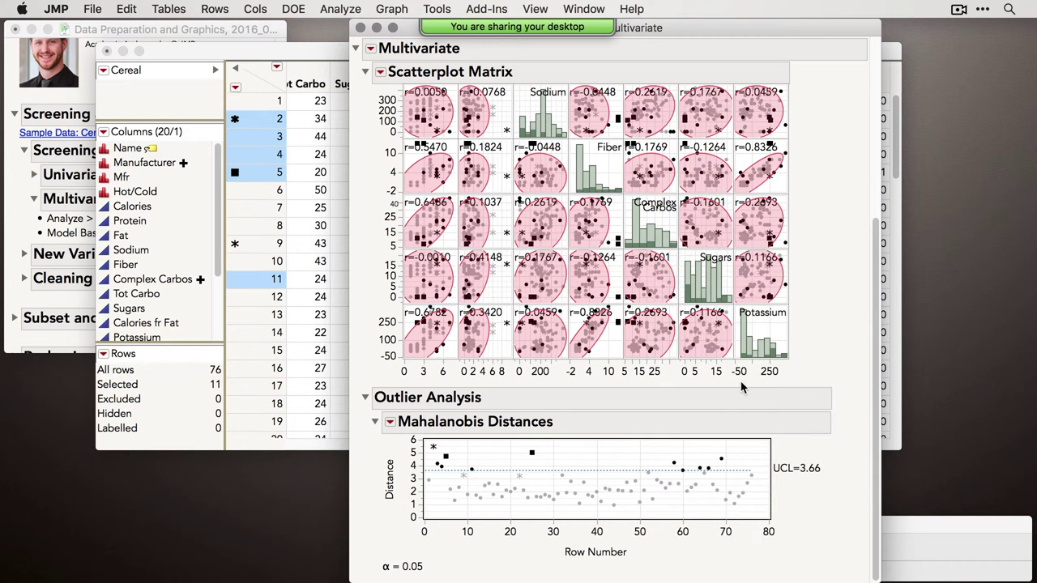
pyautogui.write('Multivariate')
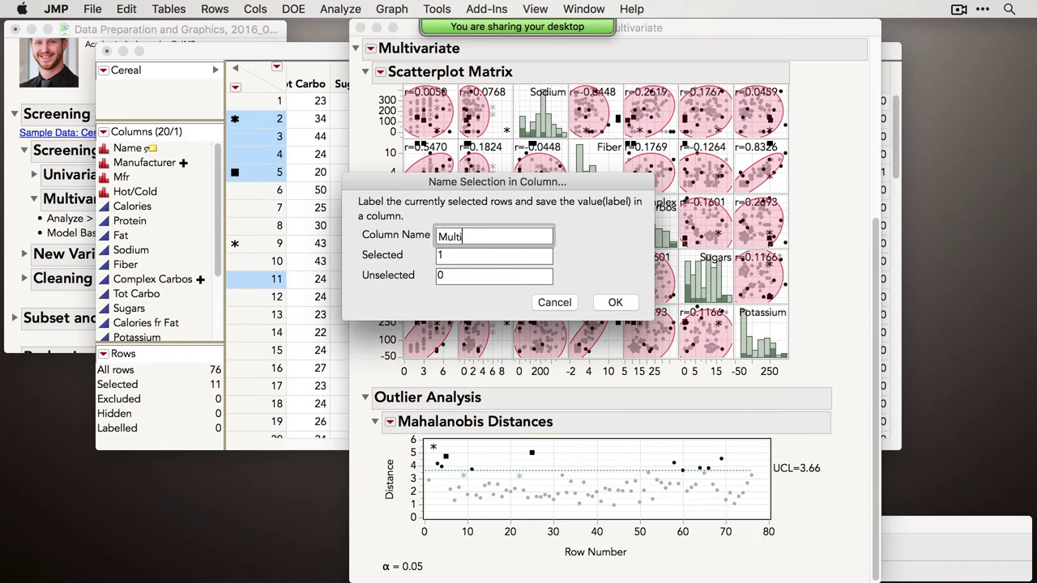
pyautogui.click(463, 253)
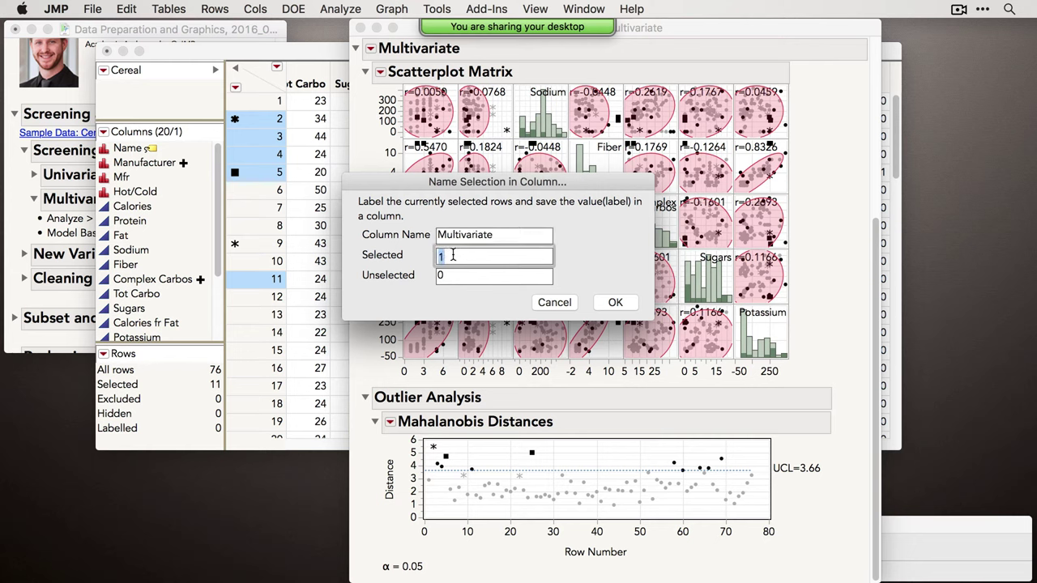
pyautogui.click(614, 302)
pyautogui.click(328, 51)
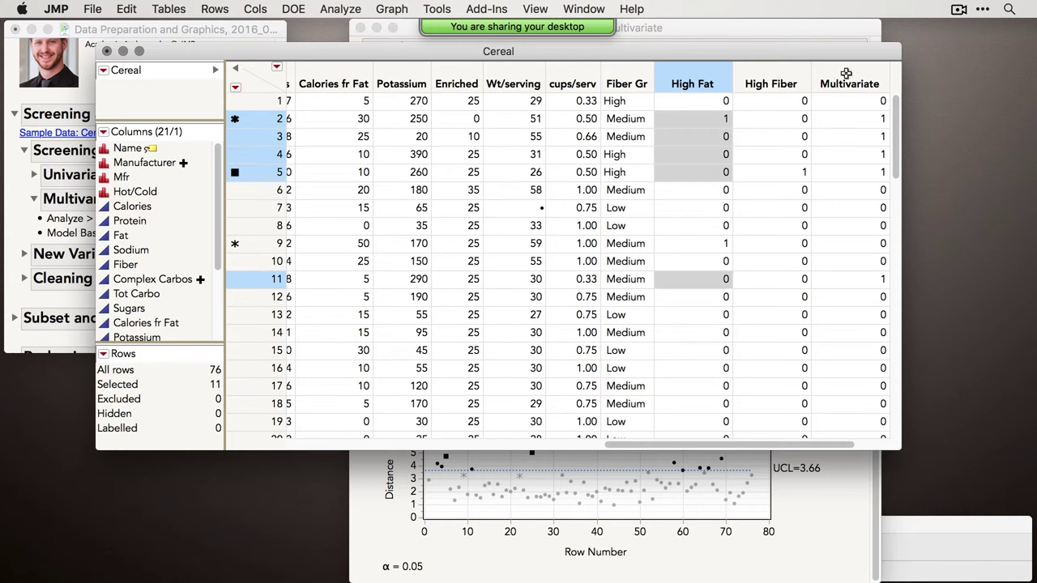
# Add the Jackknife Distances outlier analysis to the Multivariate report and widen its plot to match the Mahalanobis plot.
pyautogui.click(699, 32)
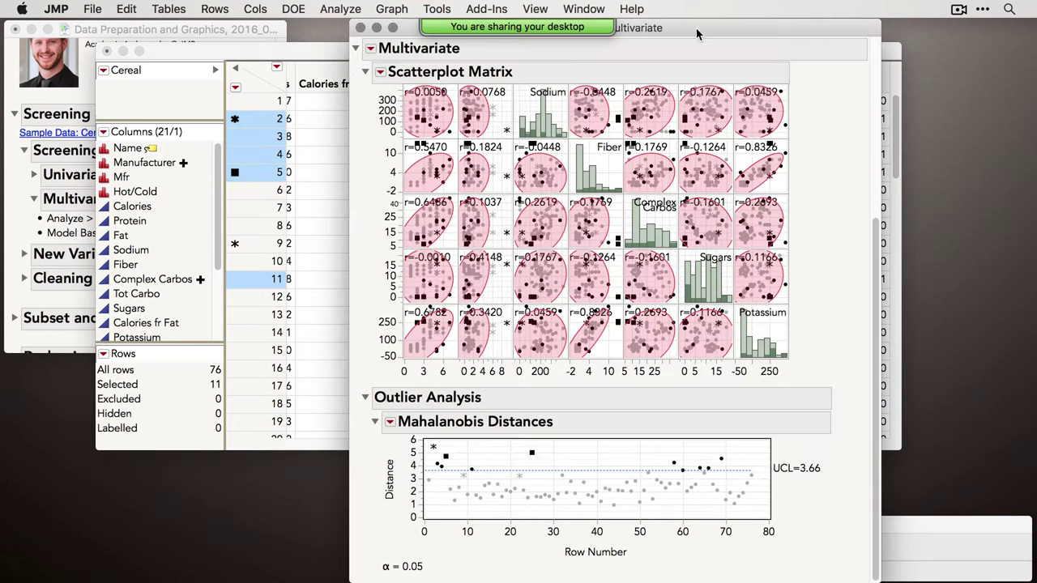
pyautogui.click(370, 49)
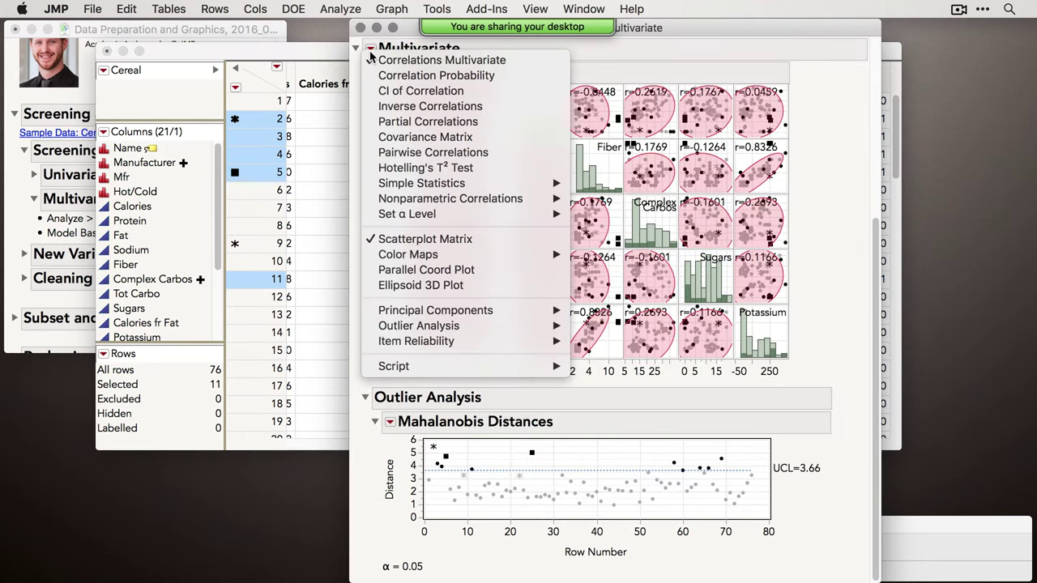
pyautogui.moveTo(429, 325)
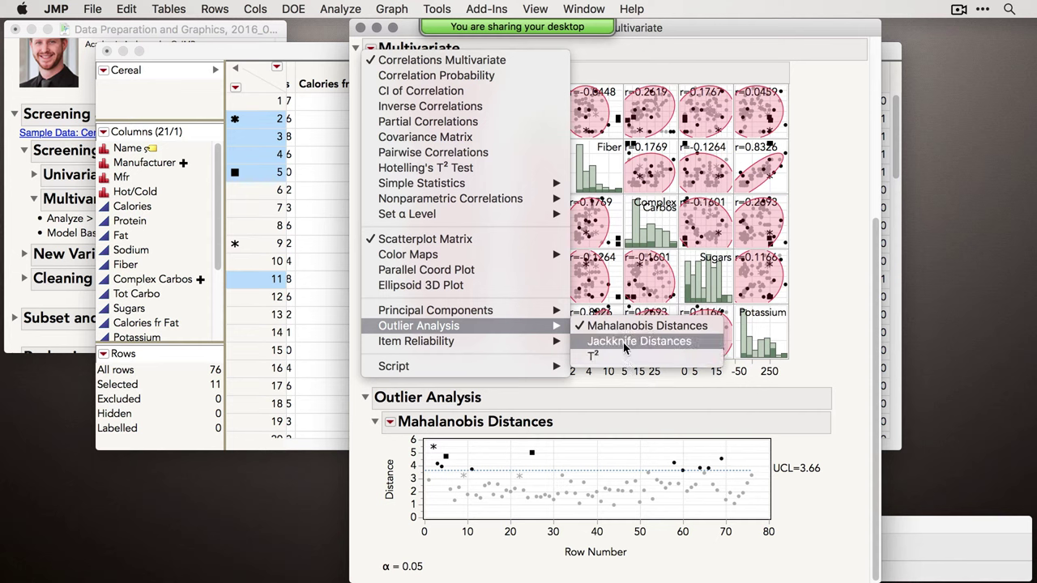
pyautogui.click(611, 341)
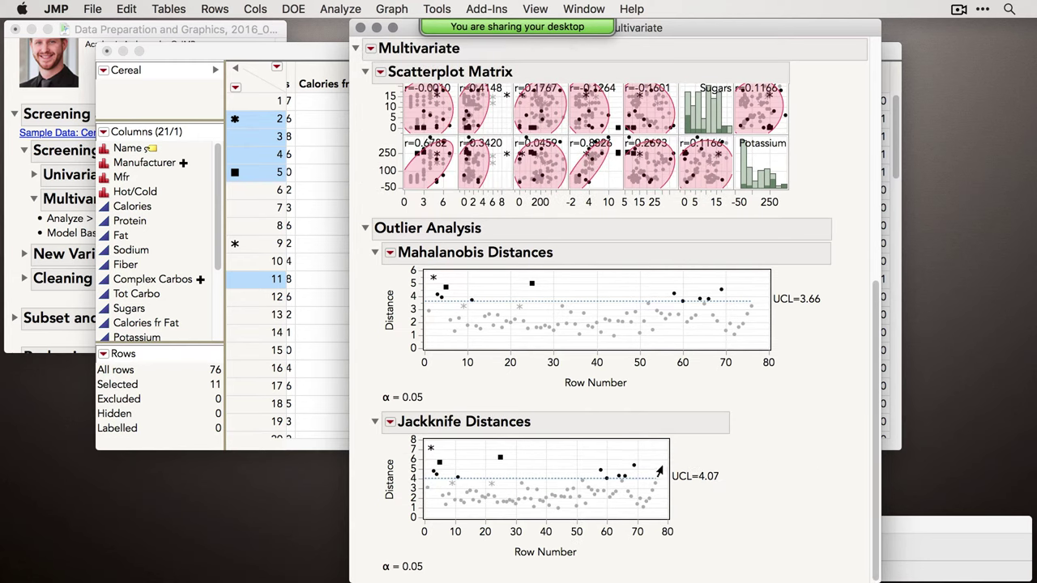
pyautogui.moveTo(668, 456); pyautogui.dragTo(775, 470)
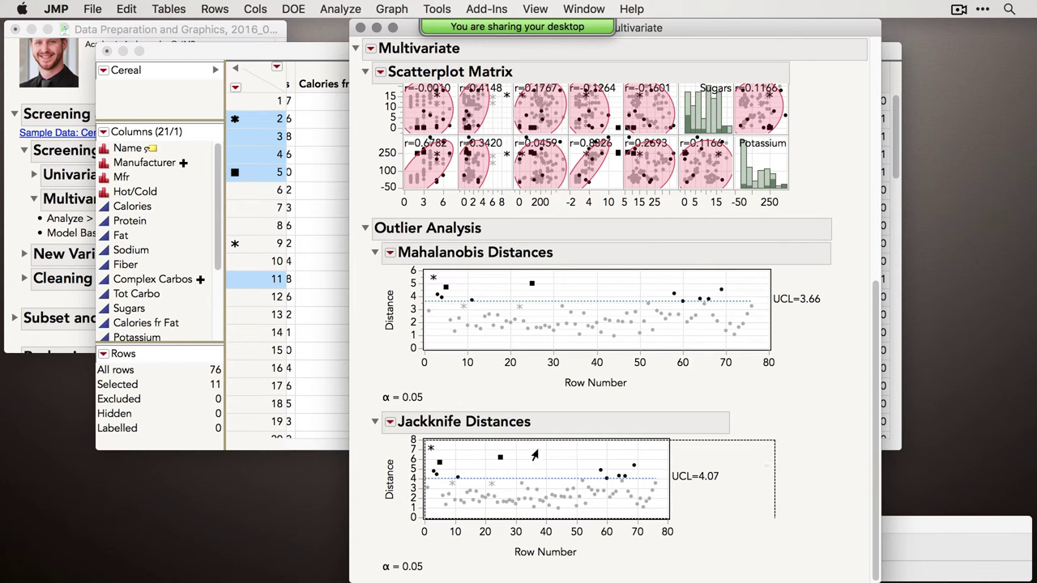
pyautogui.click(678, 456)
pyautogui.moveTo(674, 457); pyautogui.dragTo(767, 452)
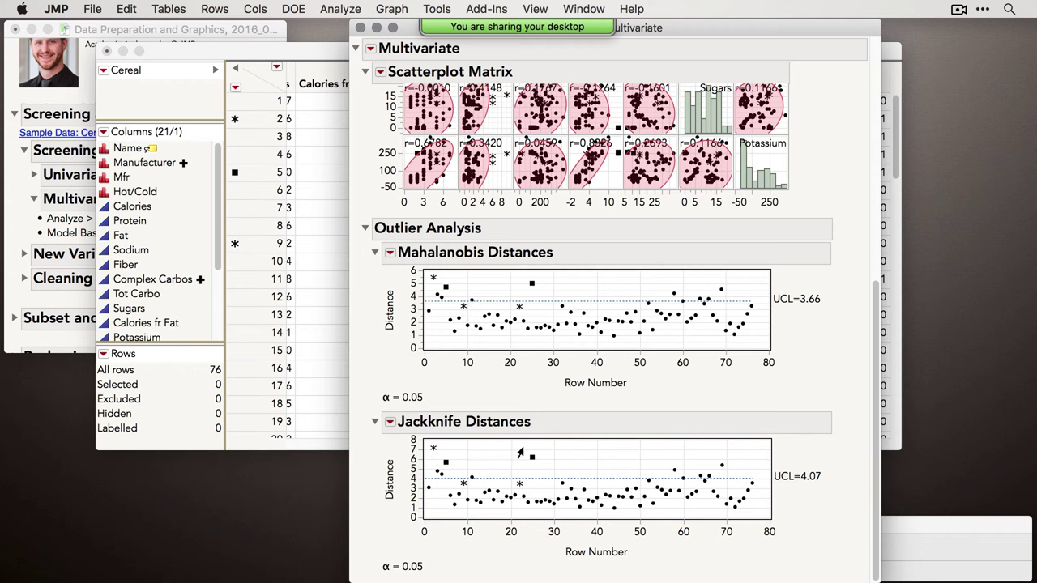
# Select the highest point in the Jackknife Distances plot and compare it with the Mahalanobis Distances plot and Scatterplot Matrix.
pyautogui.moveTo(430, 450)
pyautogui.click(429, 451)
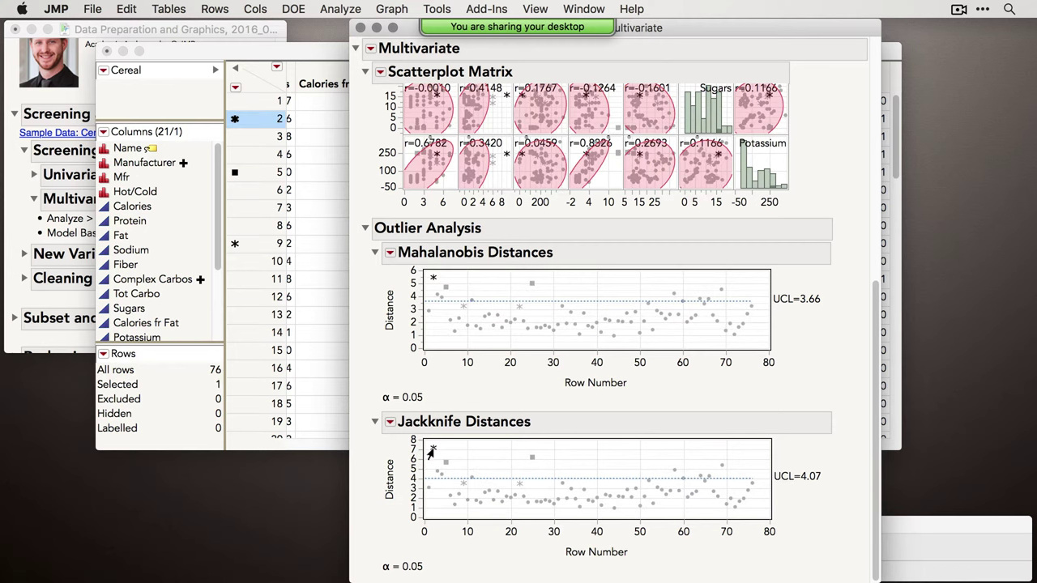
pyautogui.moveTo(431, 452)
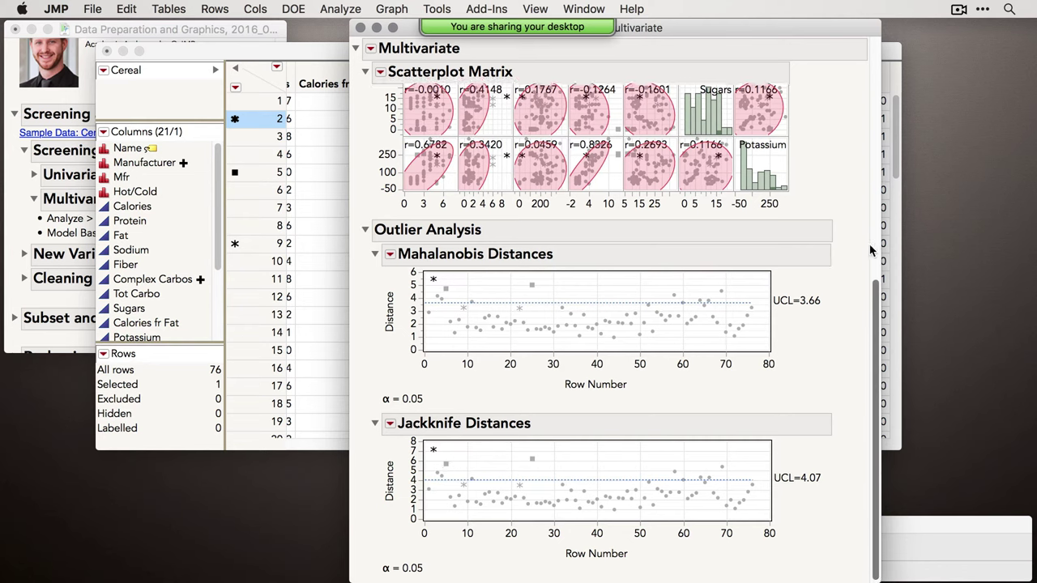
pyautogui.scroll(3, 453, 162)
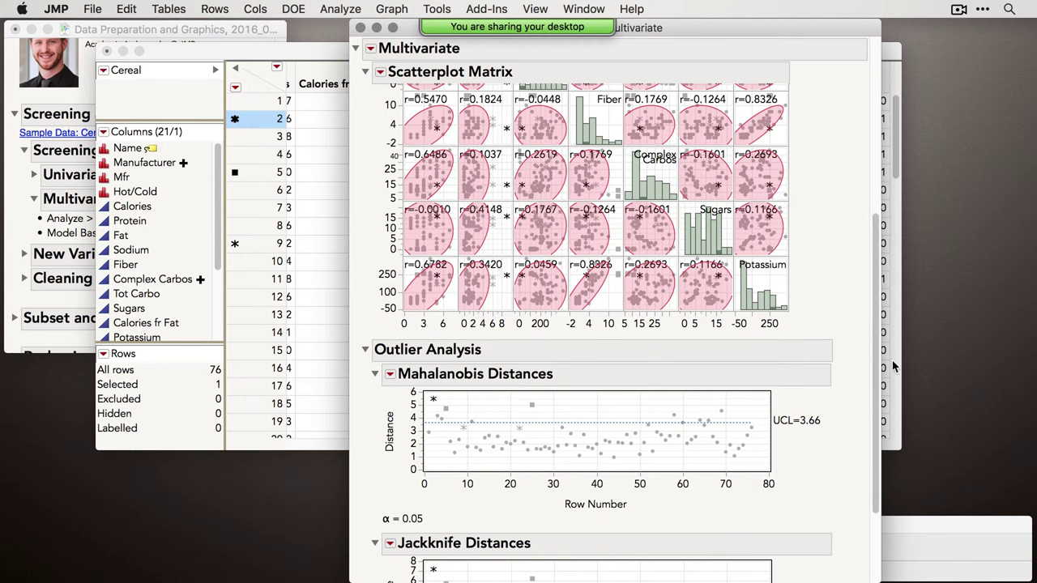
pyautogui.scroll(-2, 627, 380)
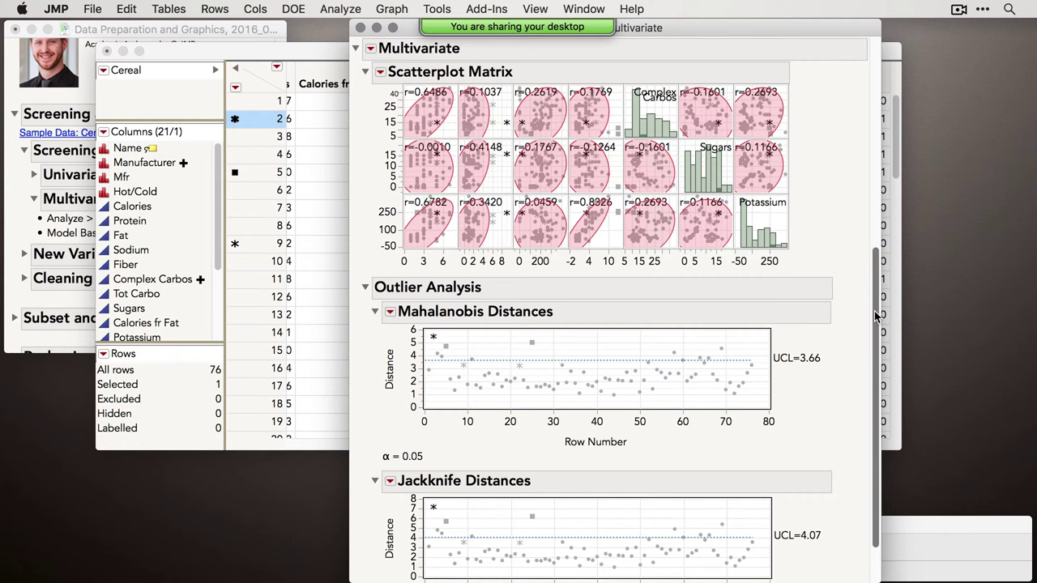
pyautogui.scroll(-2, 875, 316)
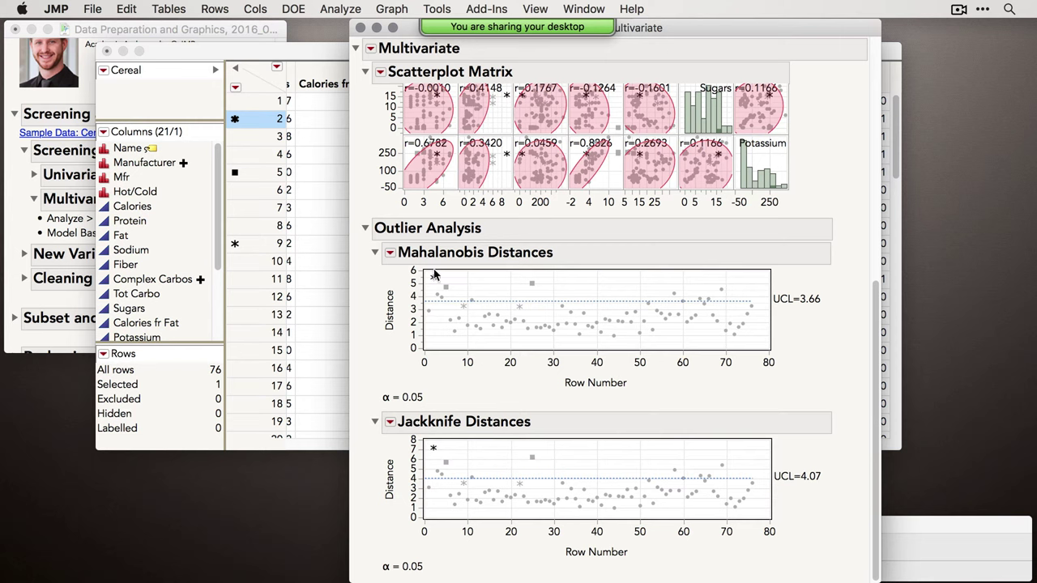
pyautogui.moveTo(429, 280)
# Close the Multivariate report, check the journal's multivariate screening topics, and bring the Cereal table forward, shifted slightly aside.
pyautogui.moveTo(461, 27)
pyautogui.click(361, 28)
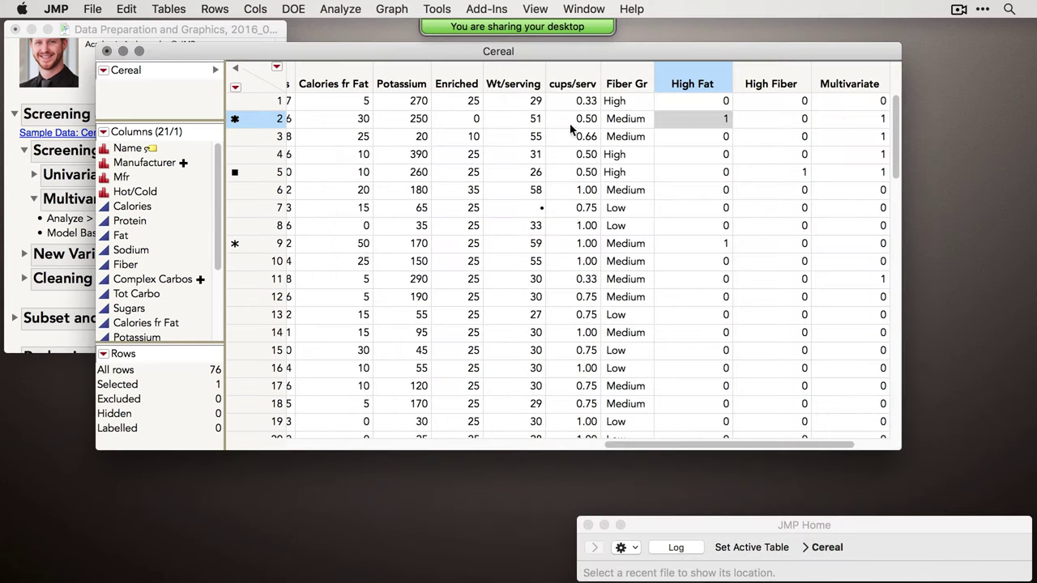
pyautogui.click(211, 31)
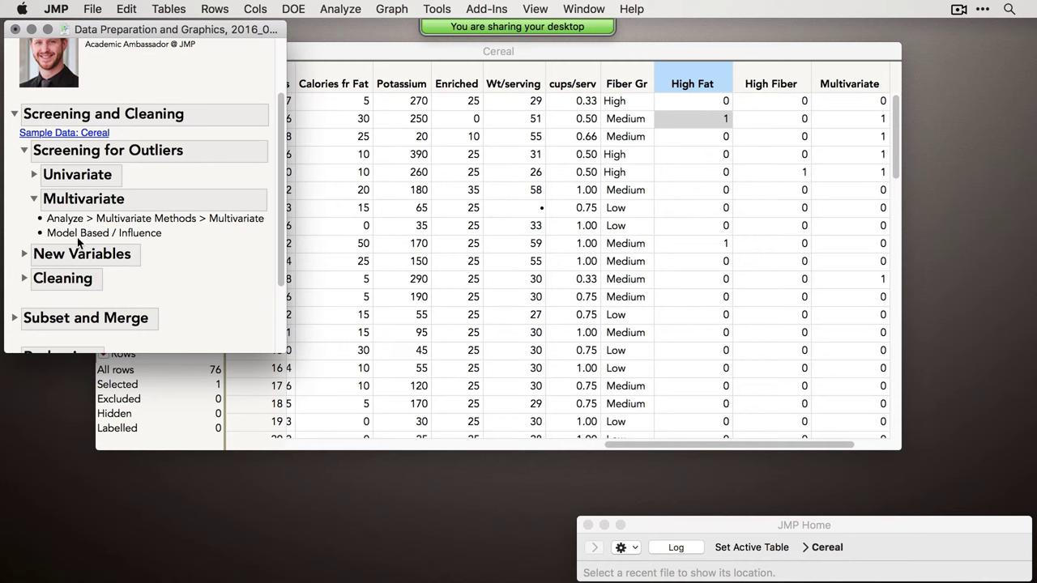
pyautogui.moveTo(394, 56); pyautogui.dragTo(444, 49)
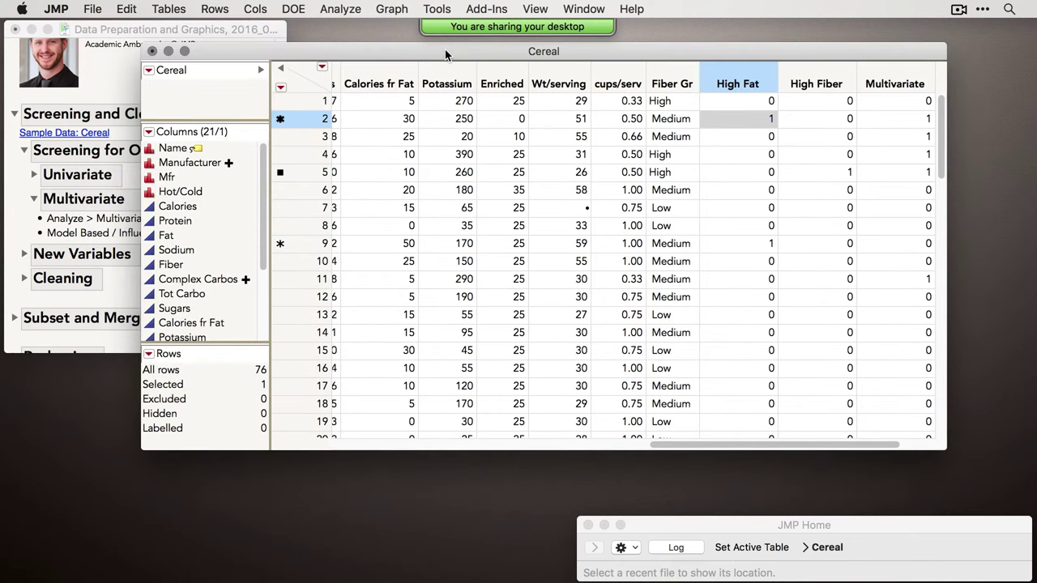
# Open Fit Model for the Cereal table and assign Sugars as the Y response.
pyautogui.click(340, 9)
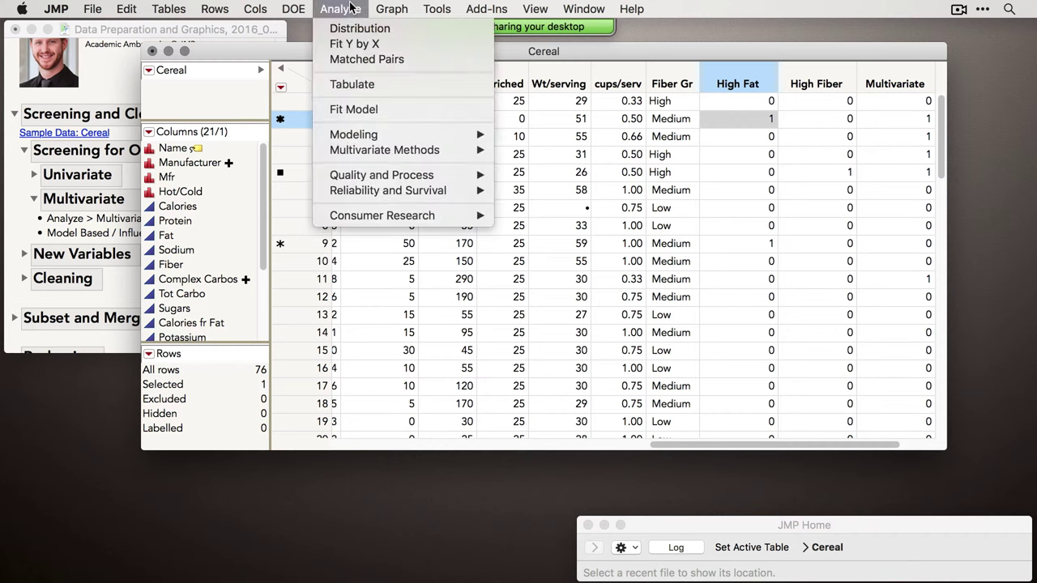
pyautogui.click(343, 111)
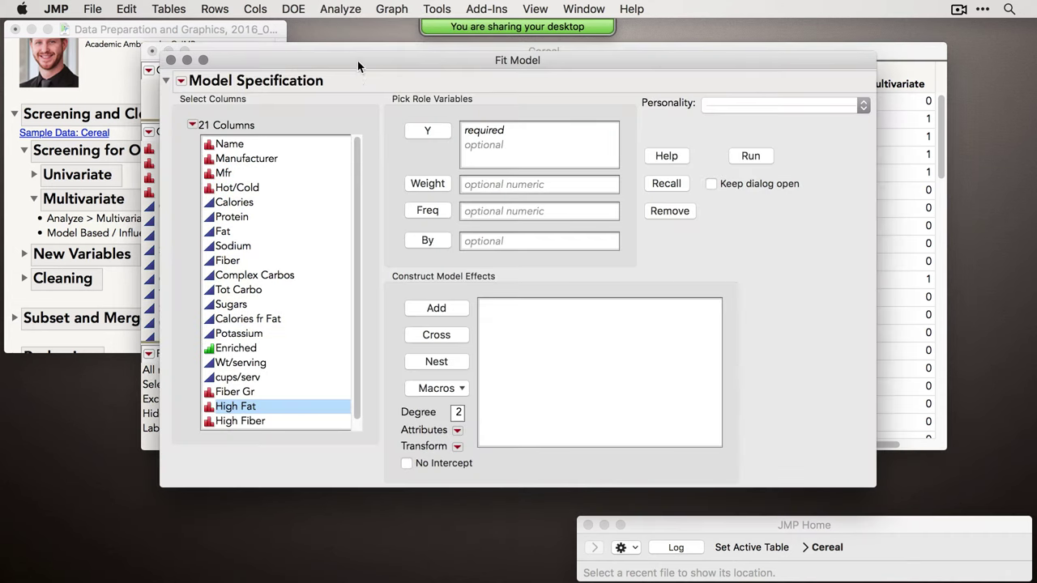
pyautogui.moveTo(357, 60); pyautogui.dragTo(369, 61)
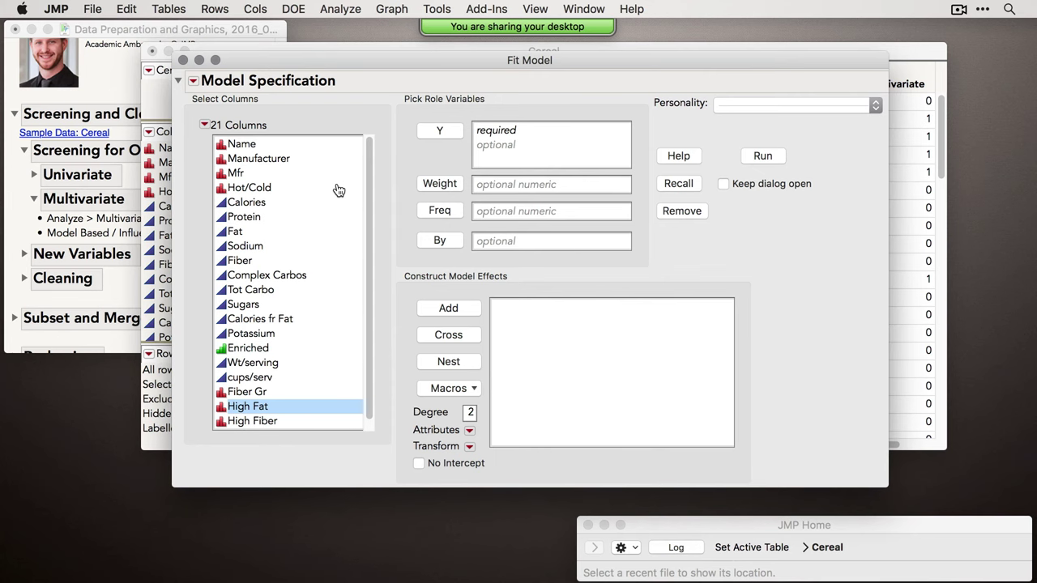
pyautogui.click(260, 306)
pyautogui.click(445, 136)
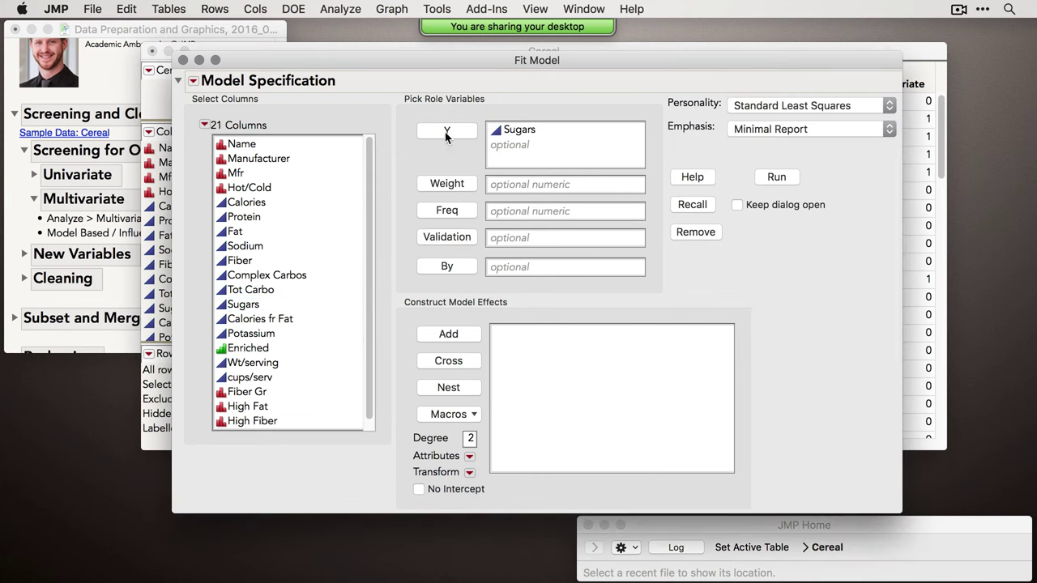
# Add Protein, Fat, Sodium and Fiber as model effects for Sugars and run the least squares fit.
pyautogui.click(254, 221)
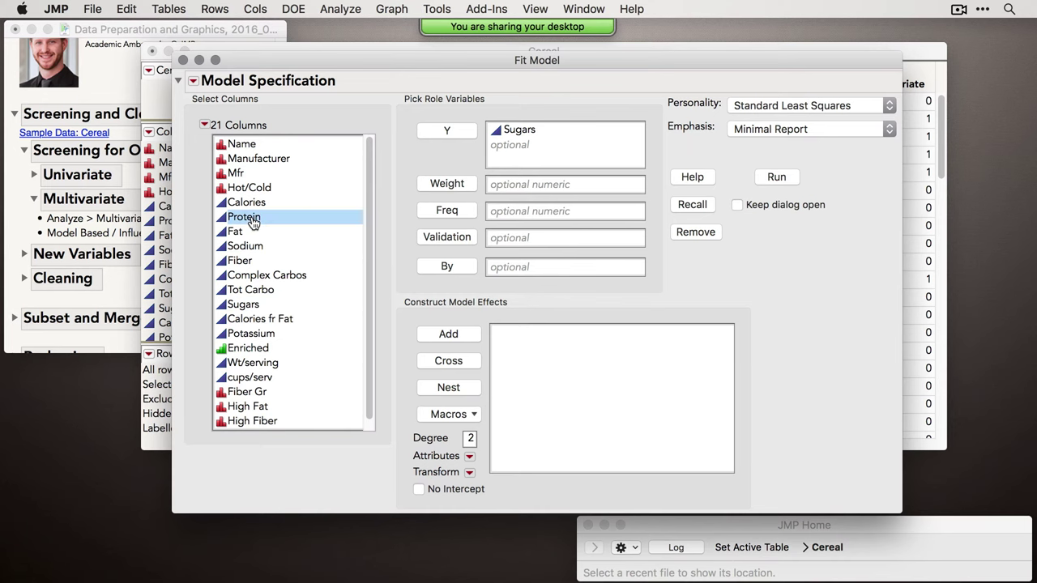
pyautogui.moveTo(254, 236); pyautogui.dragTo(281, 282)
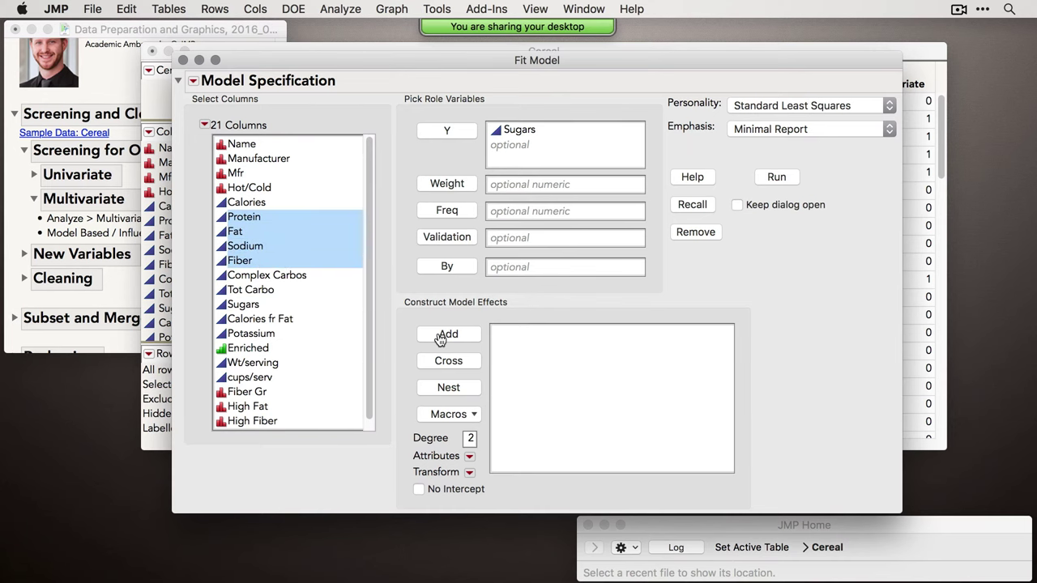
pyautogui.click(445, 336)
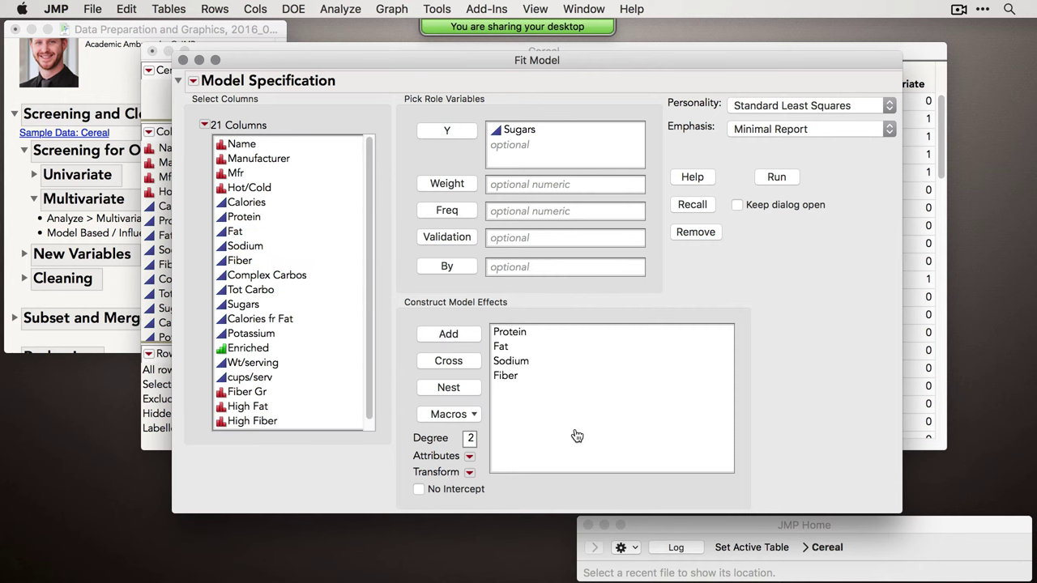
pyautogui.click(778, 177)
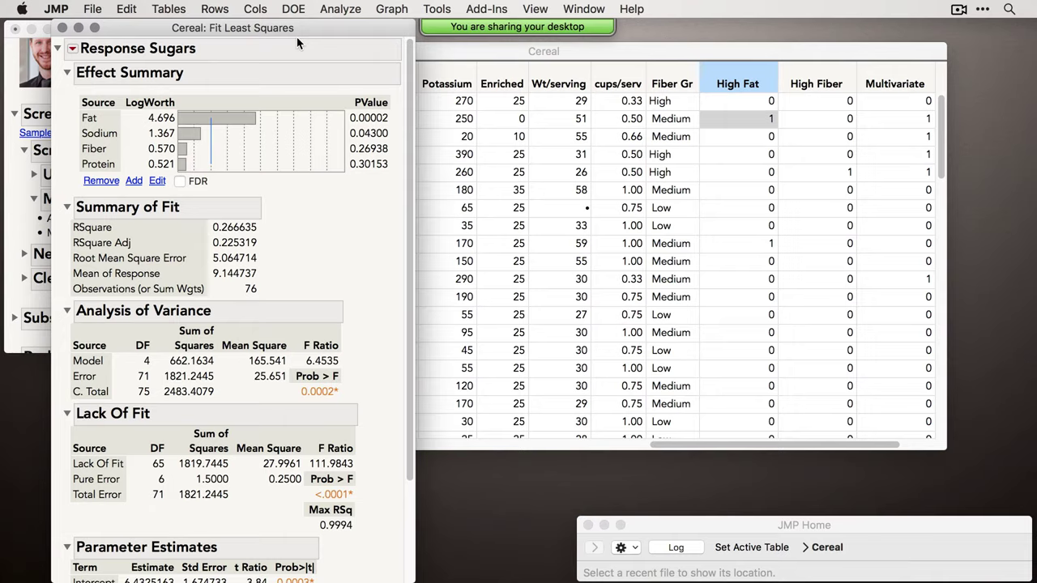
# Collapse Summary of Fit, Analysis of Variance and Lack Of Fit in the Sugars report and move the report over the table.
pyautogui.moveTo(297, 32); pyautogui.dragTo(523, 30)
pyautogui.click(292, 207)
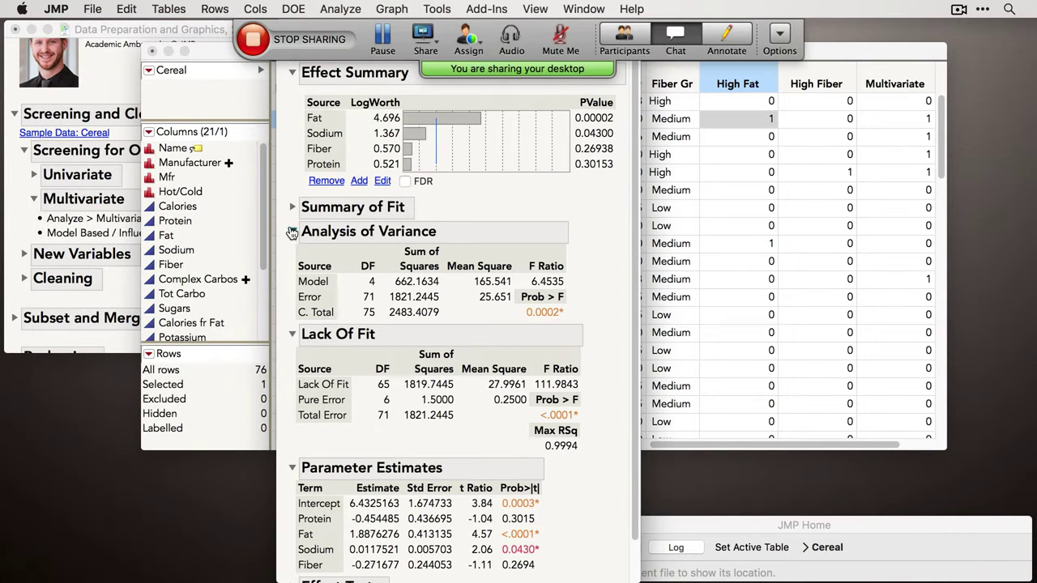
pyautogui.click(292, 233)
pyautogui.click(292, 256)
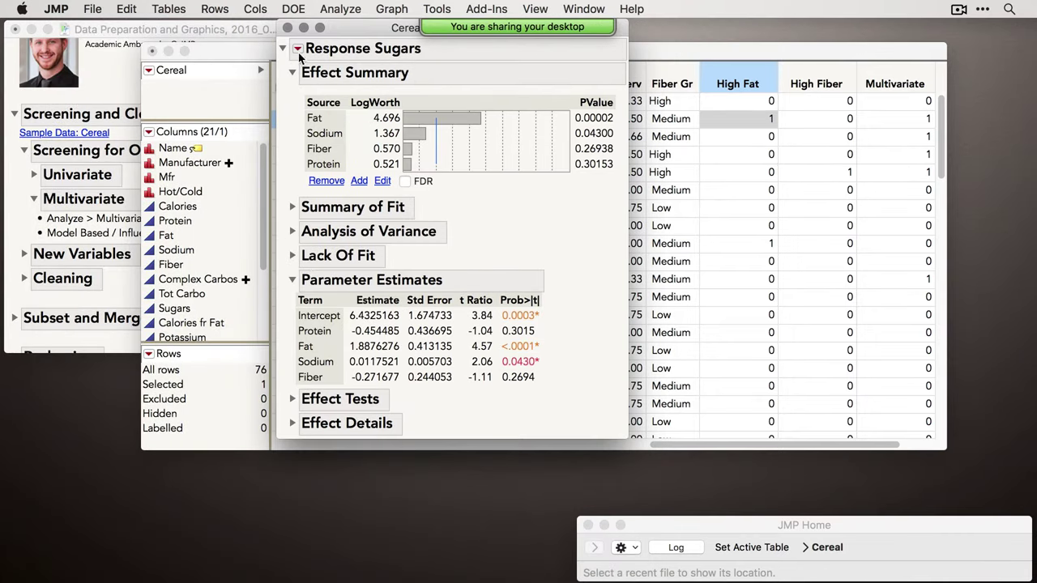
pyautogui.moveTo(353, 28); pyautogui.dragTo(444, 63)
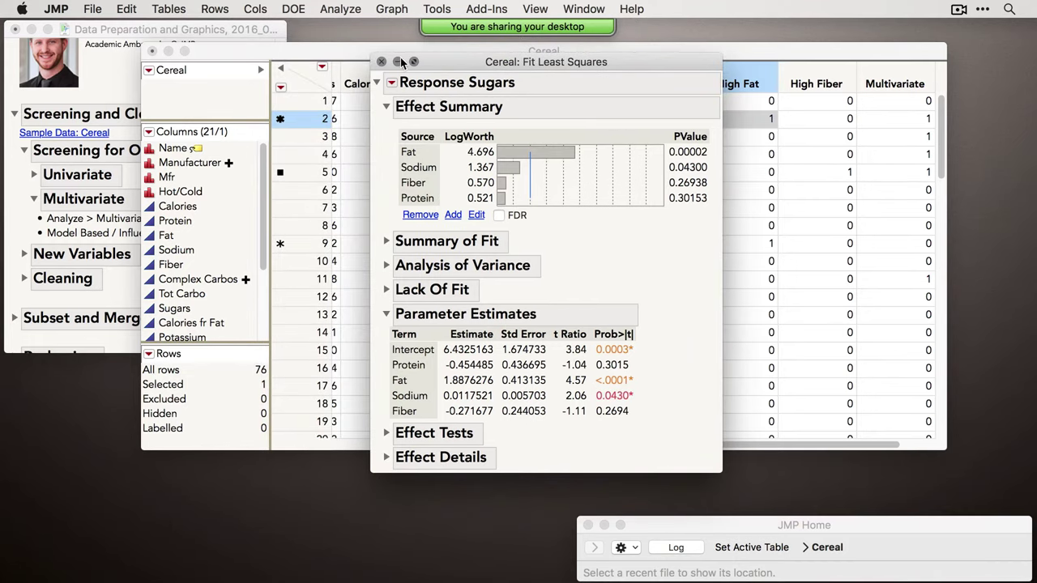
# Save the Cook's D Influence values from the Sugars model as a column and bring the Cereal table forward.
pyautogui.click(391, 84)
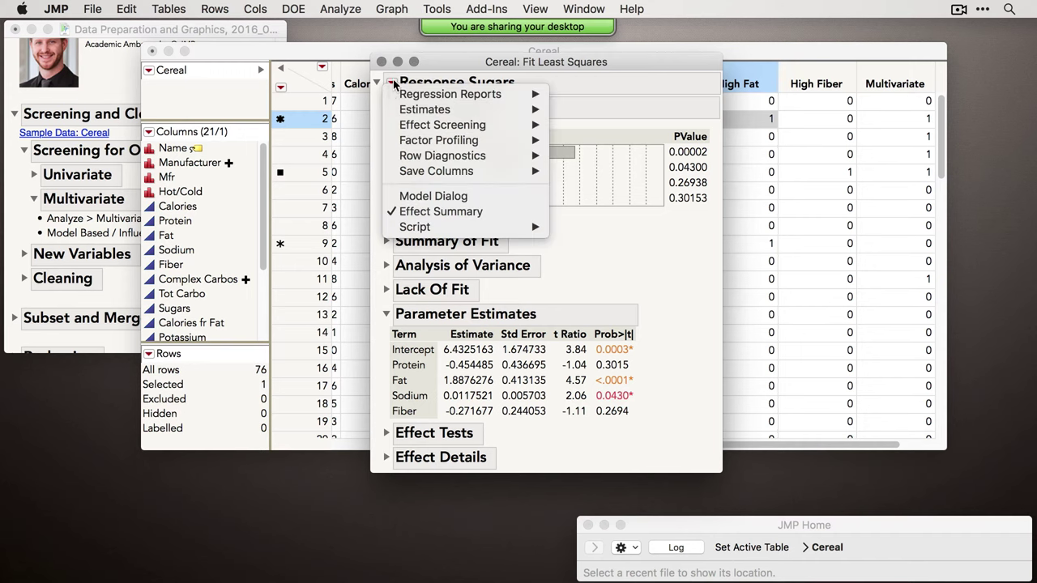
pyautogui.moveTo(426, 161)
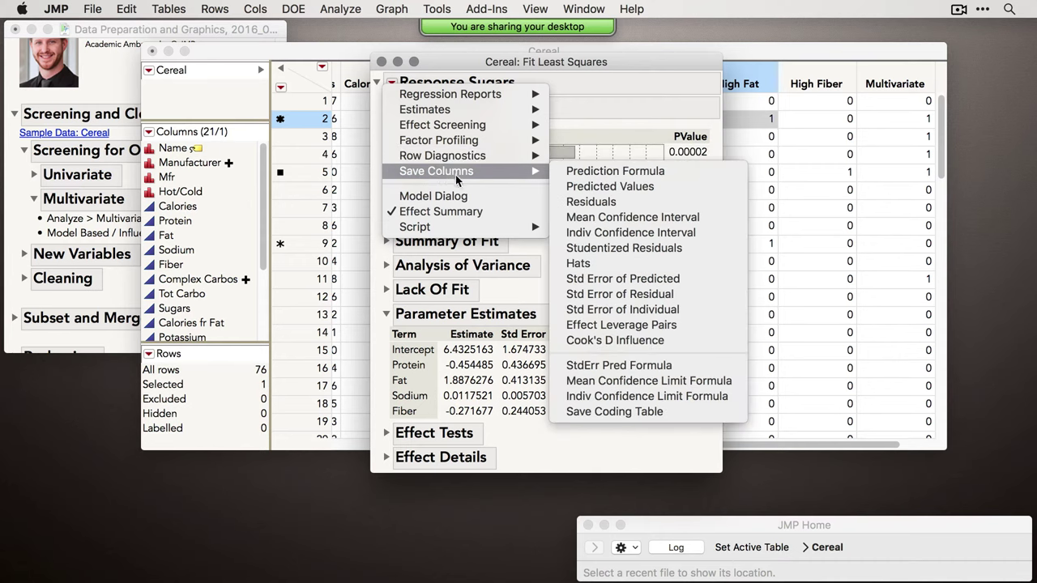
pyautogui.click(605, 340)
pyautogui.click(889, 61)
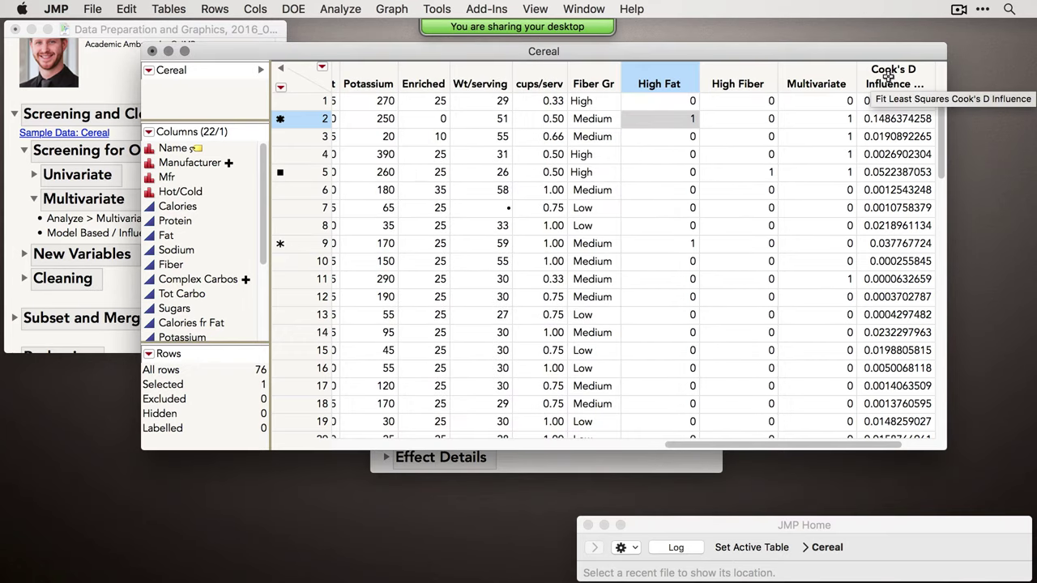
# Create a Distribution report for the Cook's D Influence Sugars column.
pyautogui.click(889, 76)
pyautogui.click(324, 9)
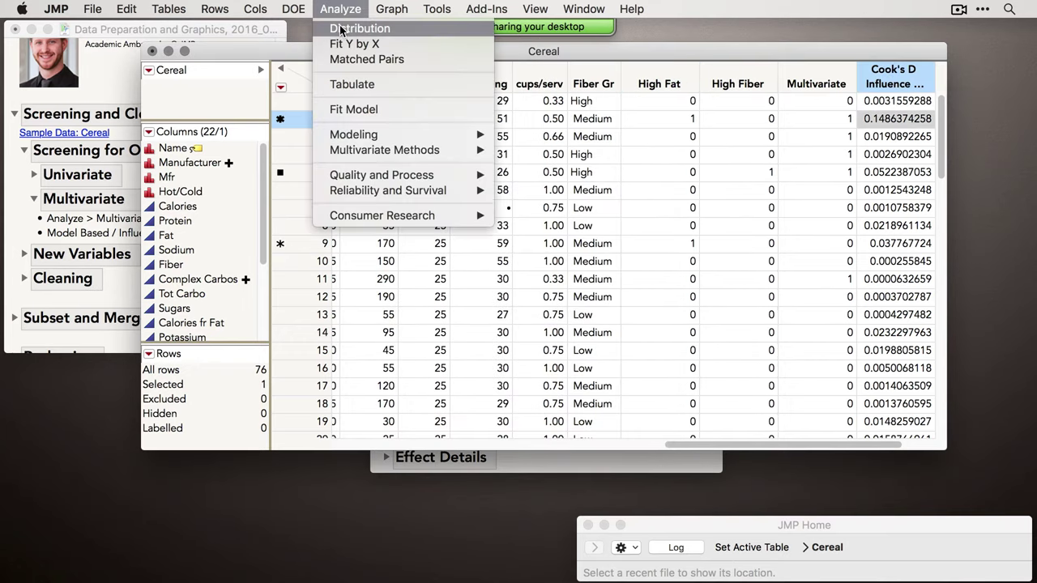
pyautogui.click(347, 28)
pyautogui.click(504, 151)
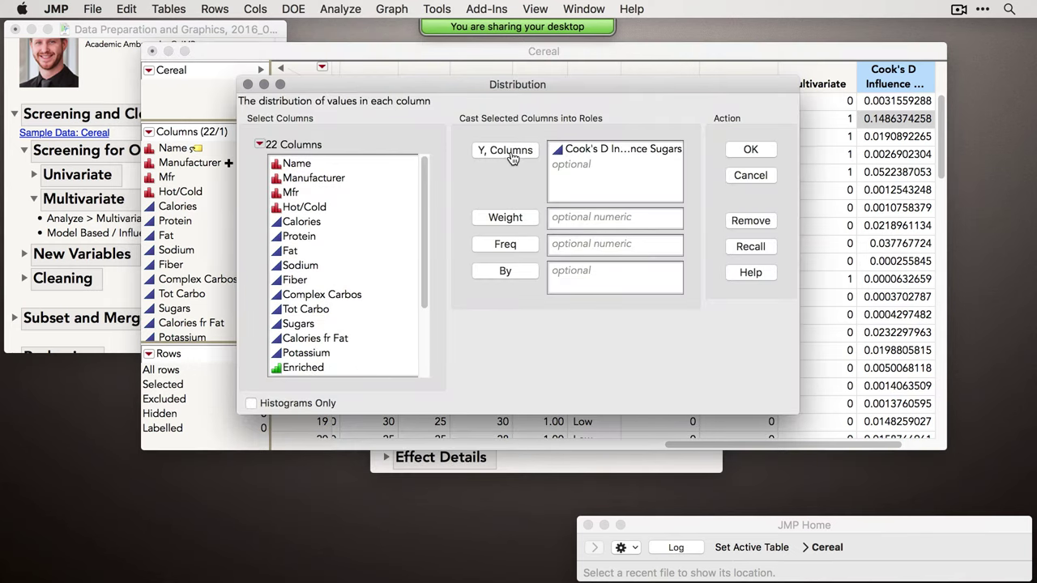
pyautogui.click(749, 151)
# Stack the Cook's D distribution report horizontally and widen its histogram.
pyautogui.moveTo(280, 28); pyautogui.dragTo(402, 27)
pyautogui.click(206, 50)
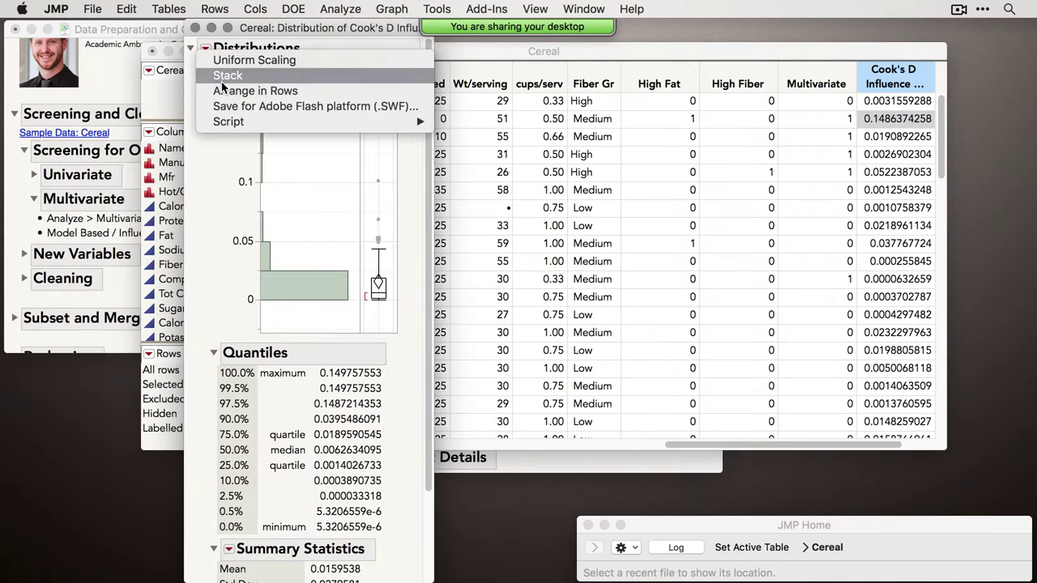
pyautogui.click(227, 76)
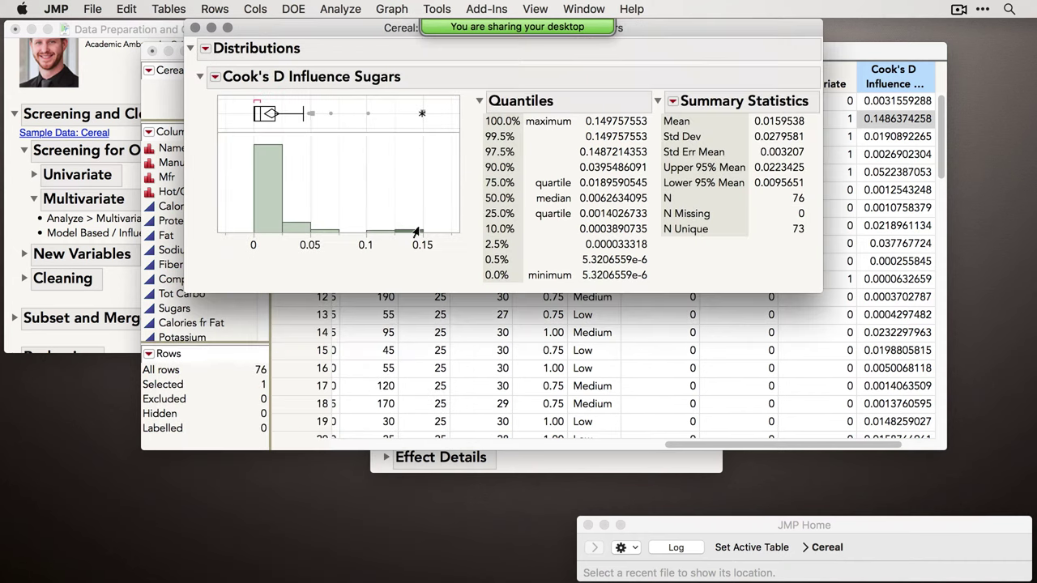
pyautogui.moveTo(458, 226); pyautogui.dragTo(576, 210)
# Use the Grabber tool to give the Cook's D histogram narrower bins, and clear the row selection.
pyautogui.click(435, 10)
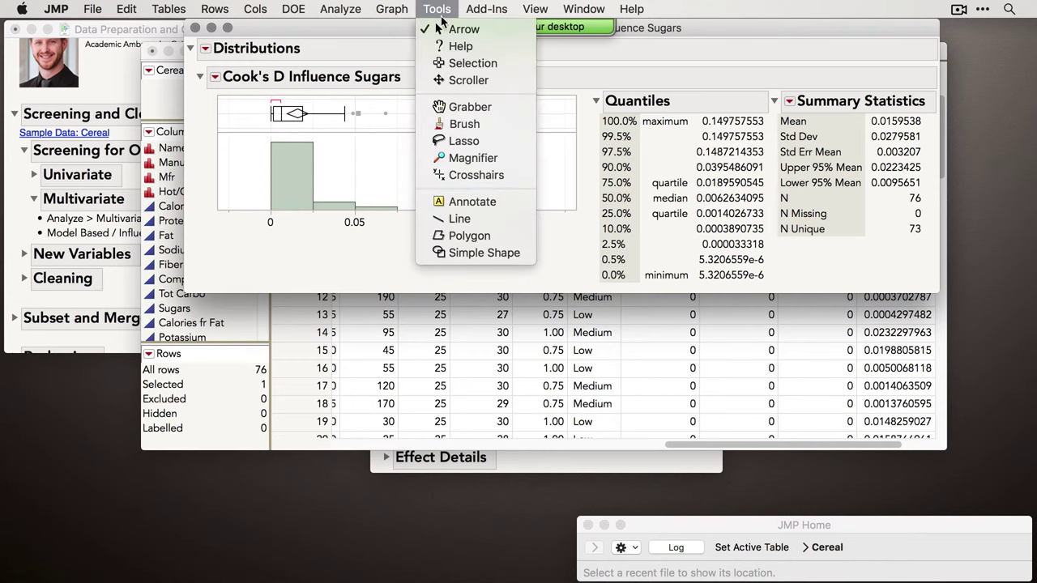
pyautogui.click(455, 106)
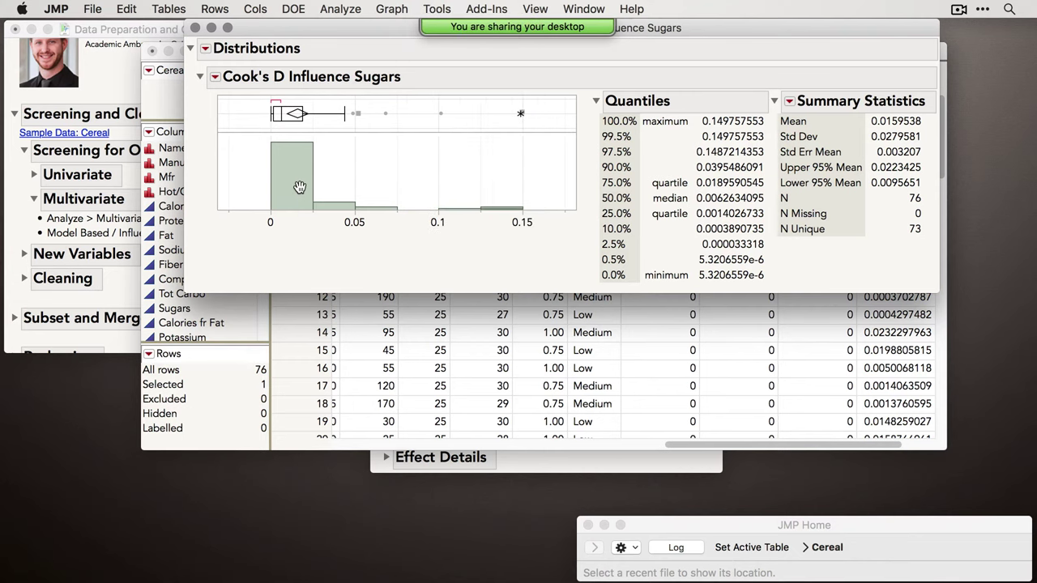
pyautogui.moveTo(301, 185); pyautogui.dragTo(305, 159)
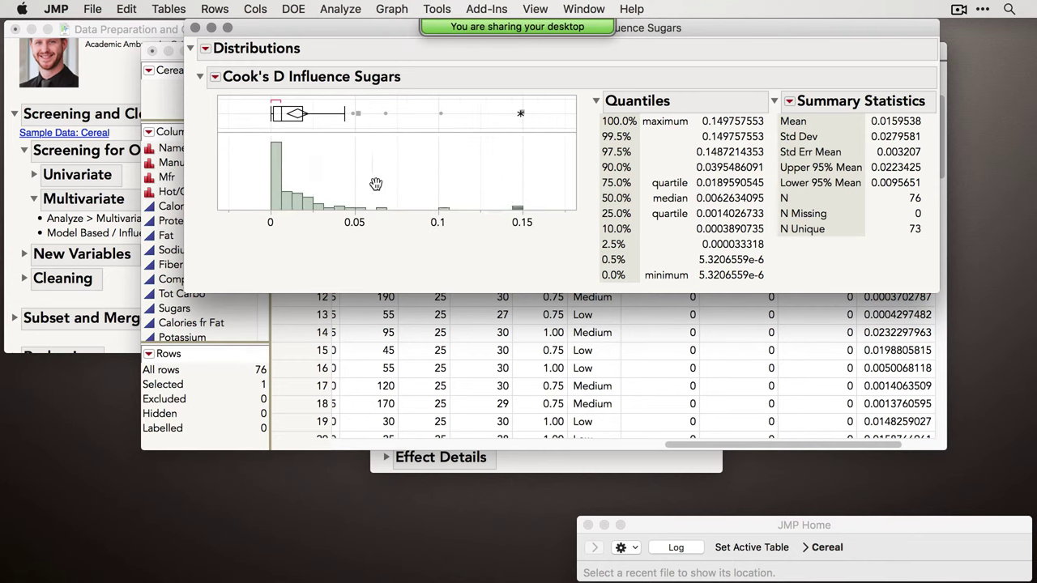
pyautogui.click(415, 197)
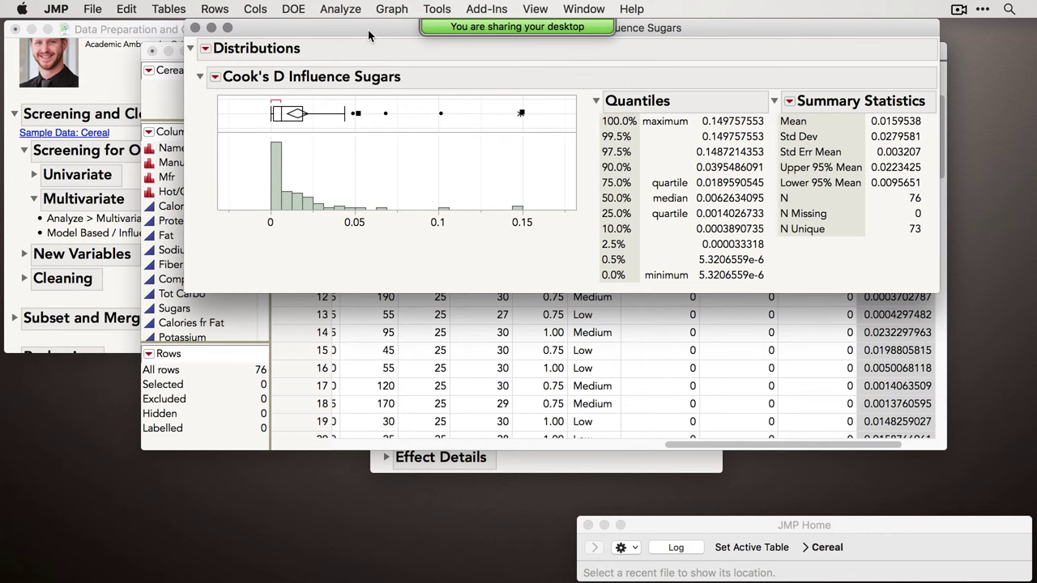
# Set the Fit Least Squares report beside the distribution and select the most extreme Cook's D points near 0.15 in the box plot.
pyautogui.click(569, 461)
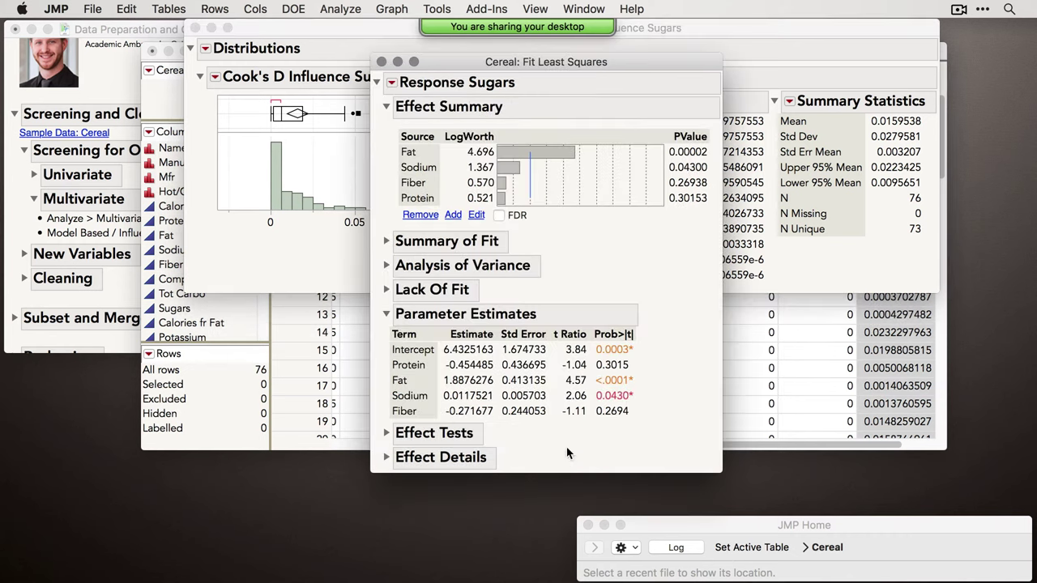
pyautogui.moveTo(514, 71); pyautogui.dragTo(218, 89)
pyautogui.moveTo(344, 26); pyautogui.dragTo(358, 26)
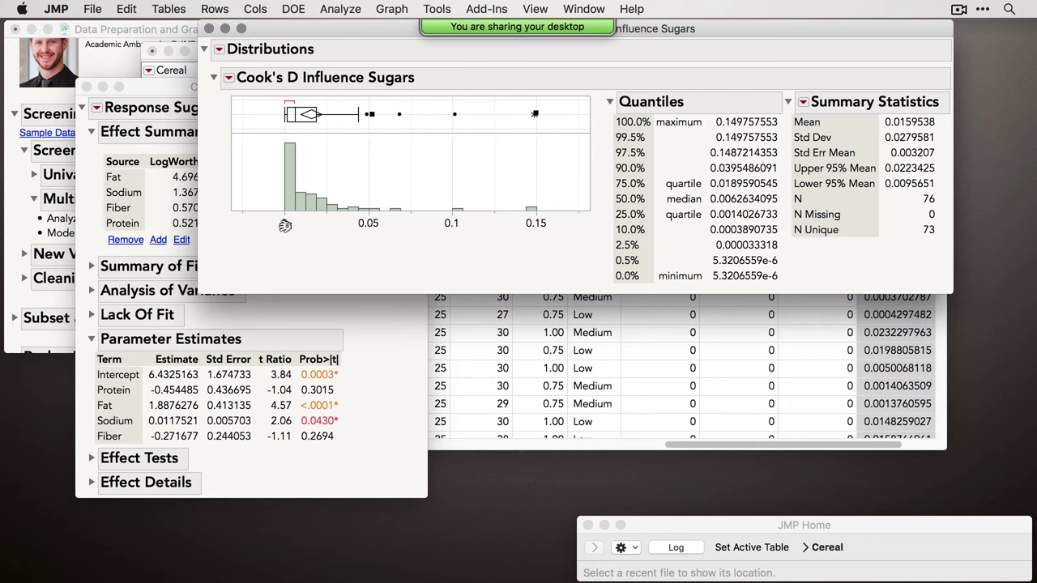
pyautogui.moveTo(523, 104); pyautogui.dragTo(539, 119)
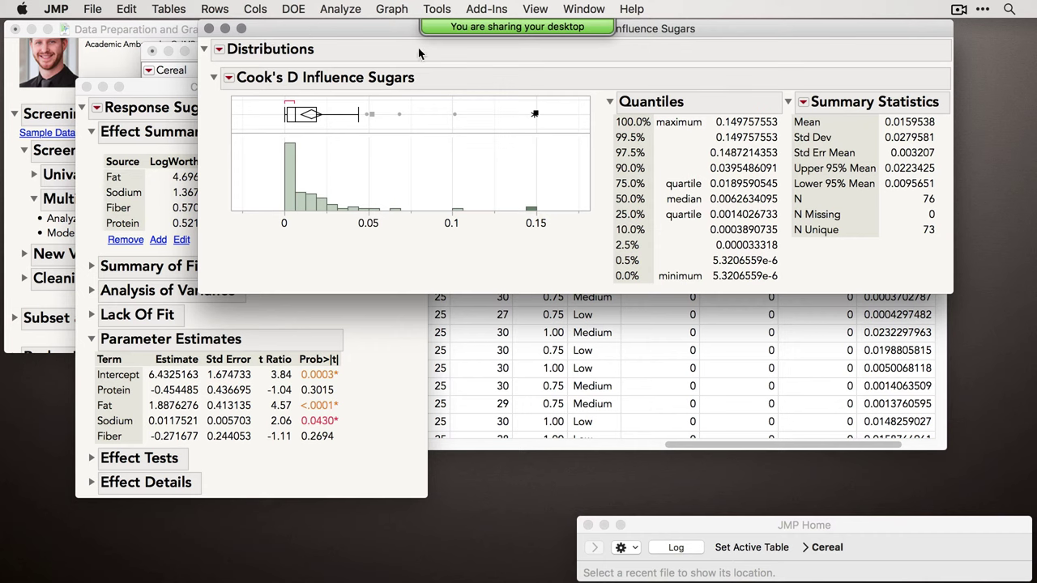
# Close the Cook's D distribution report, and close the Fit Least Squares report after reviewing its options for saving columns.
pyautogui.click(209, 29)
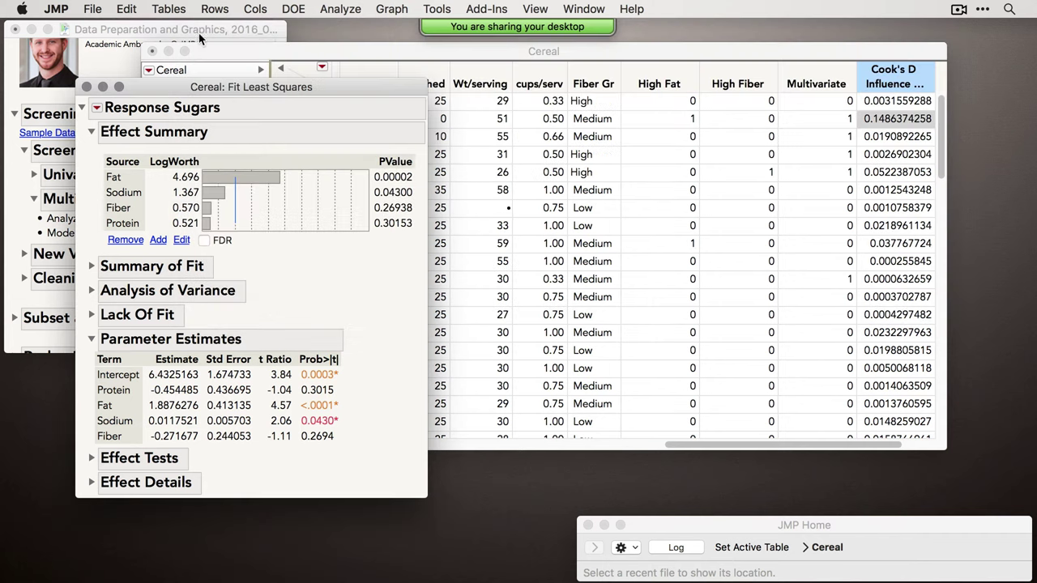
pyautogui.click(96, 109)
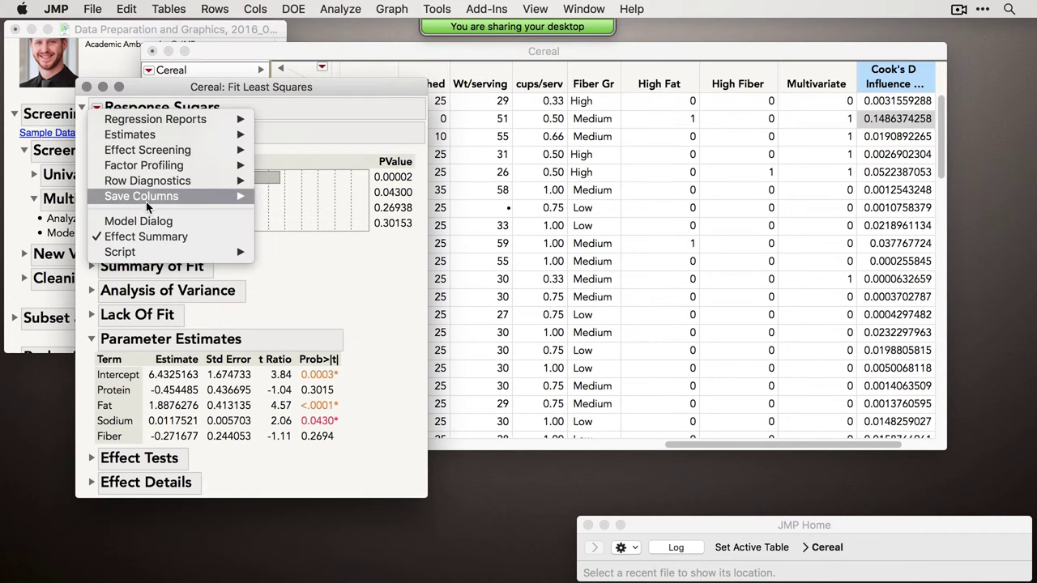
pyautogui.moveTo(146, 204)
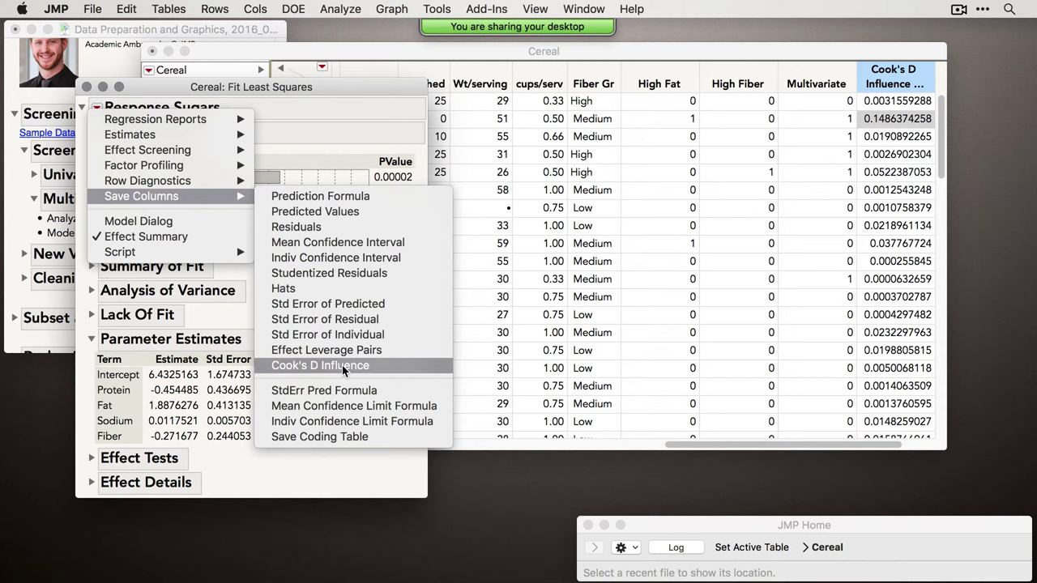
pyautogui.click(303, 93)
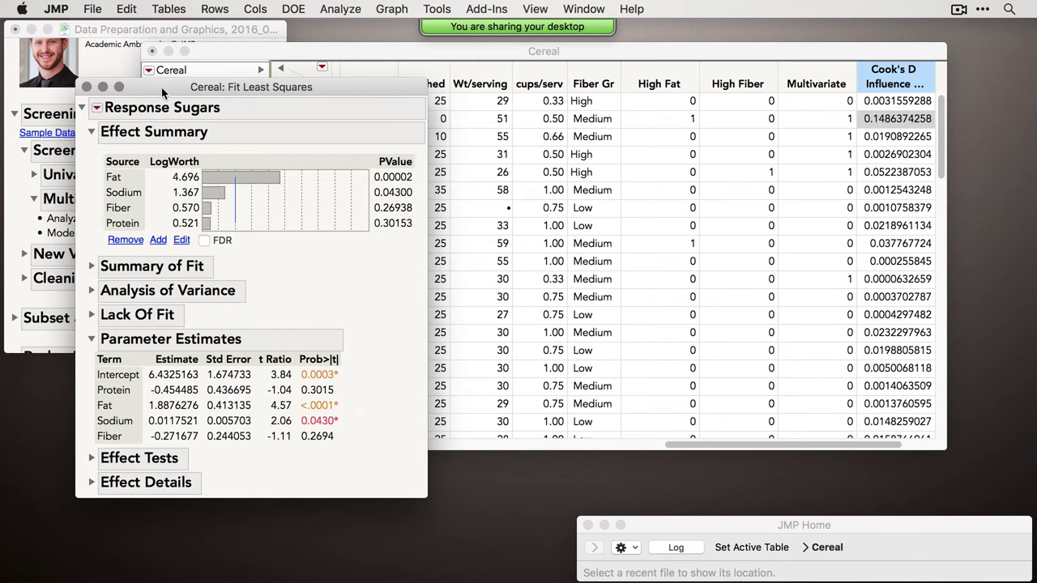
pyautogui.click(88, 87)
# Shift the Cereal table aside and collapse the journal's Multivariate and Screening for Outliers sections.
pyautogui.moveTo(216, 54); pyautogui.dragTo(241, 51)
pyautogui.click(142, 245)
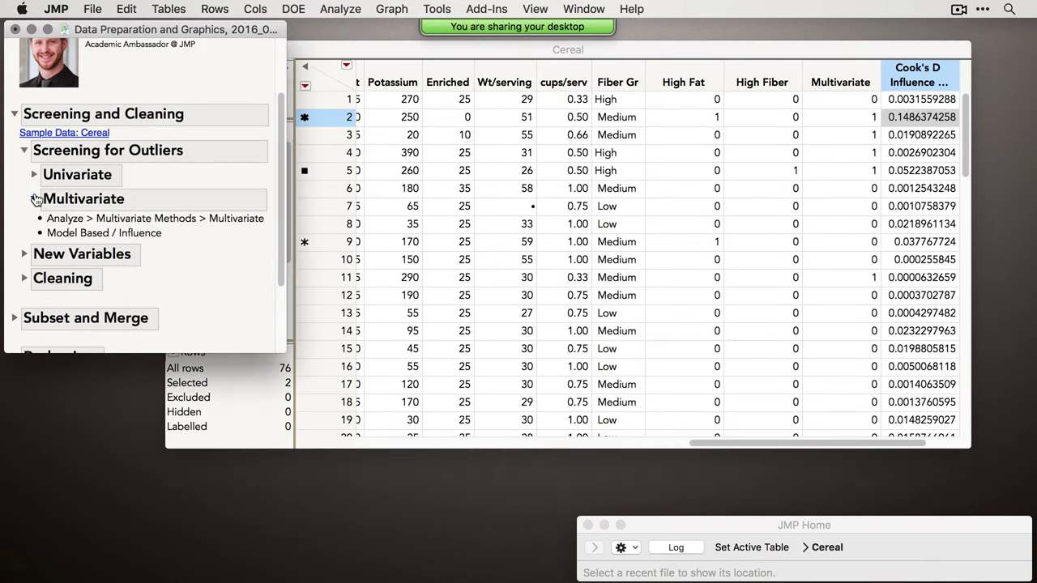
pyautogui.click(35, 199)
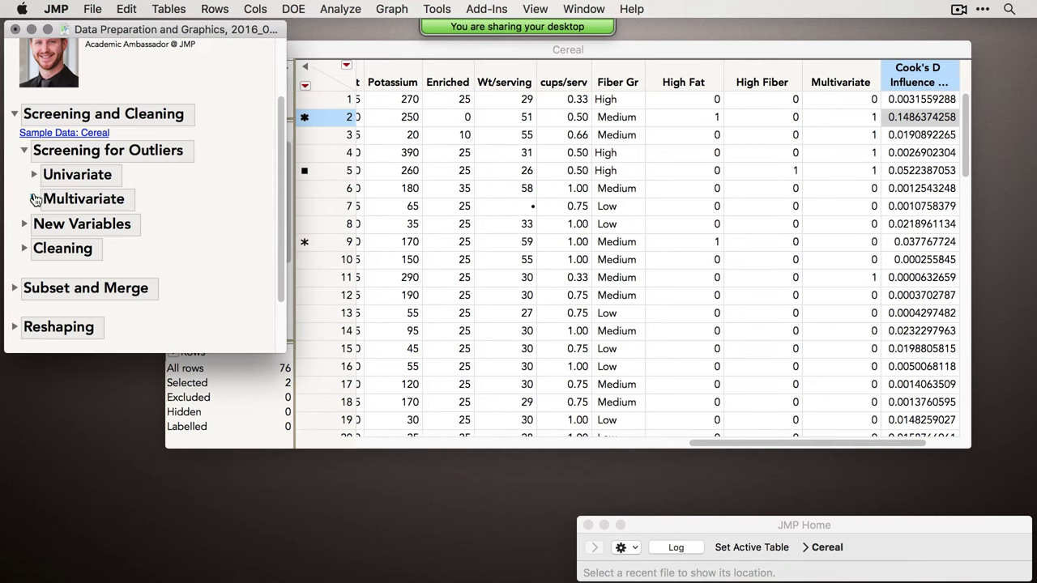
pyautogui.click(27, 152)
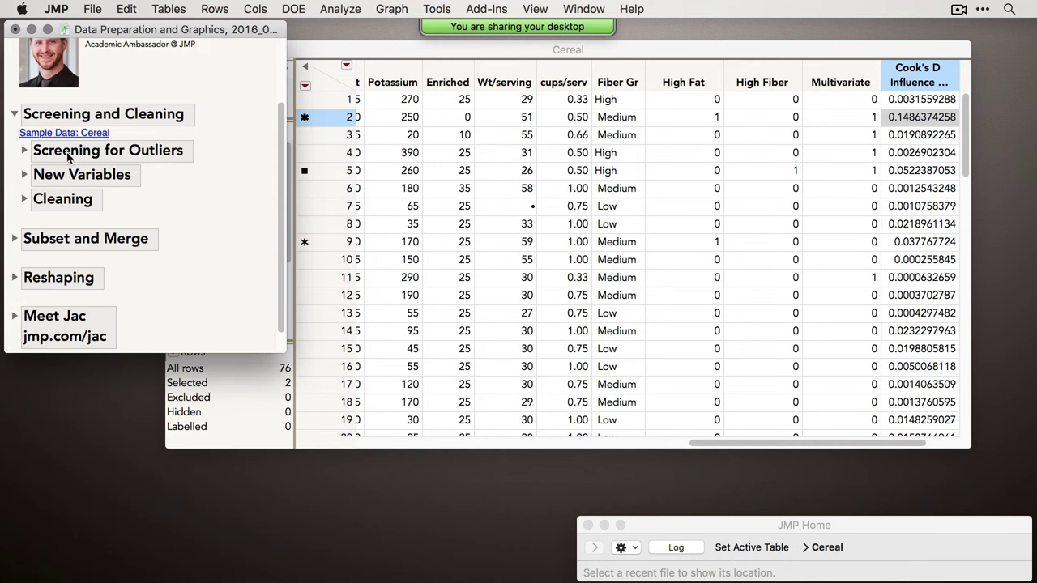
# Bring the Cereal table forward at its first columns and narrow the Name column.
pyautogui.moveTo(353, 53); pyautogui.dragTo(346, 50)
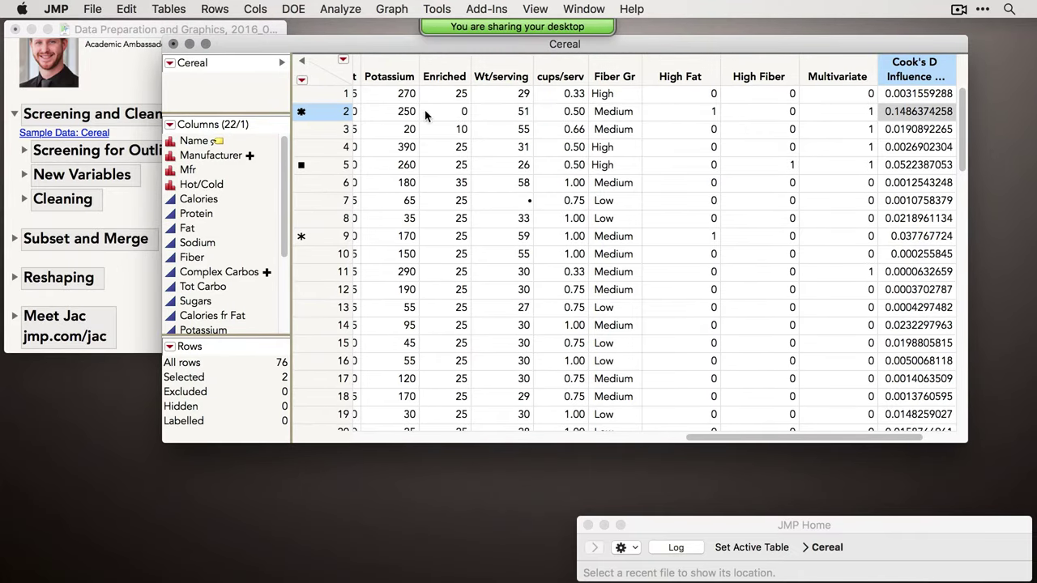
pyautogui.hscroll(-10, 502, 154)
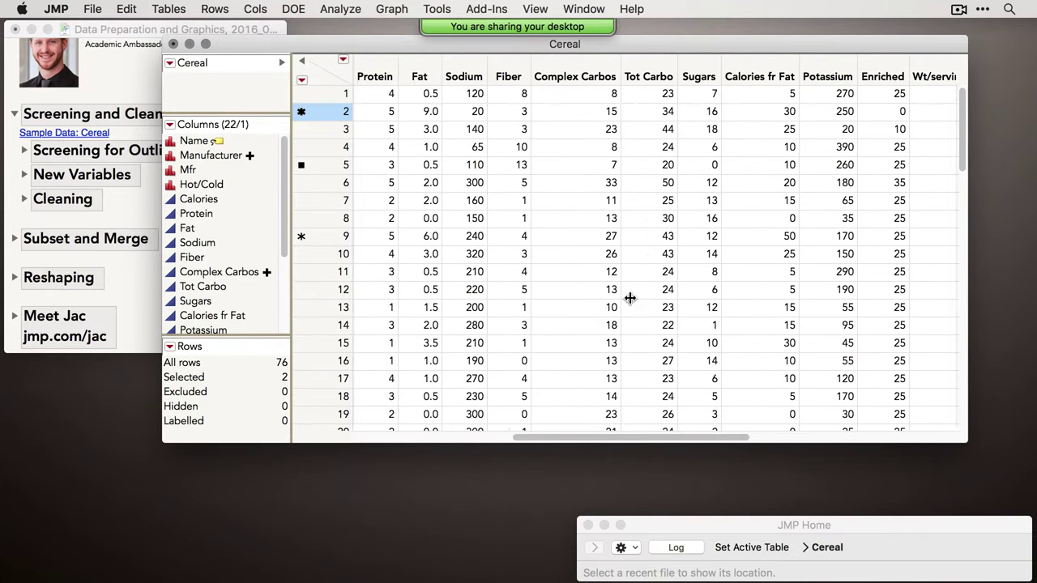
pyautogui.moveTo(634, 437); pyautogui.dragTo(497, 437)
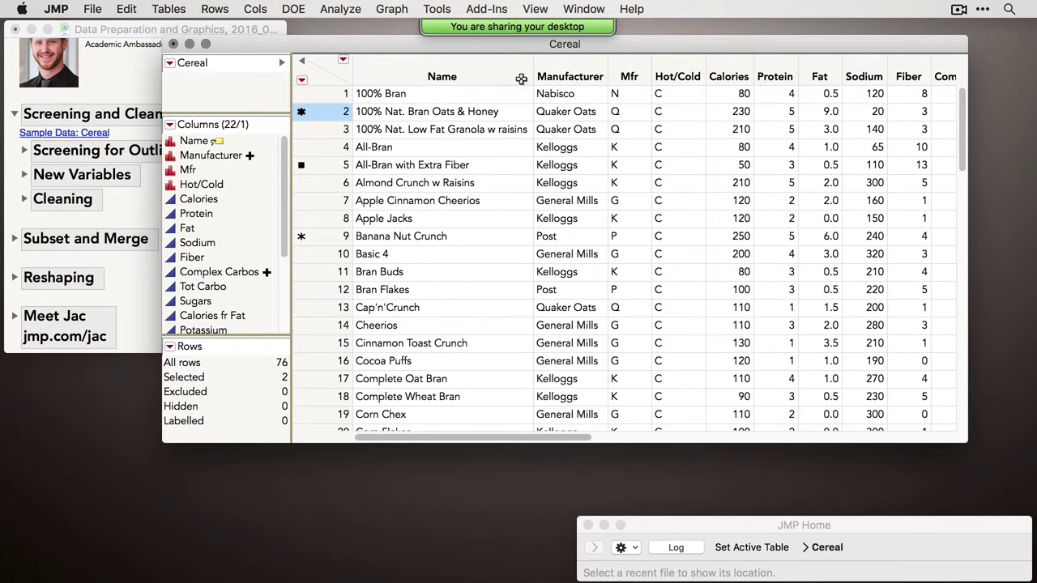
pyautogui.moveTo(535, 76); pyautogui.dragTo(448, 76)
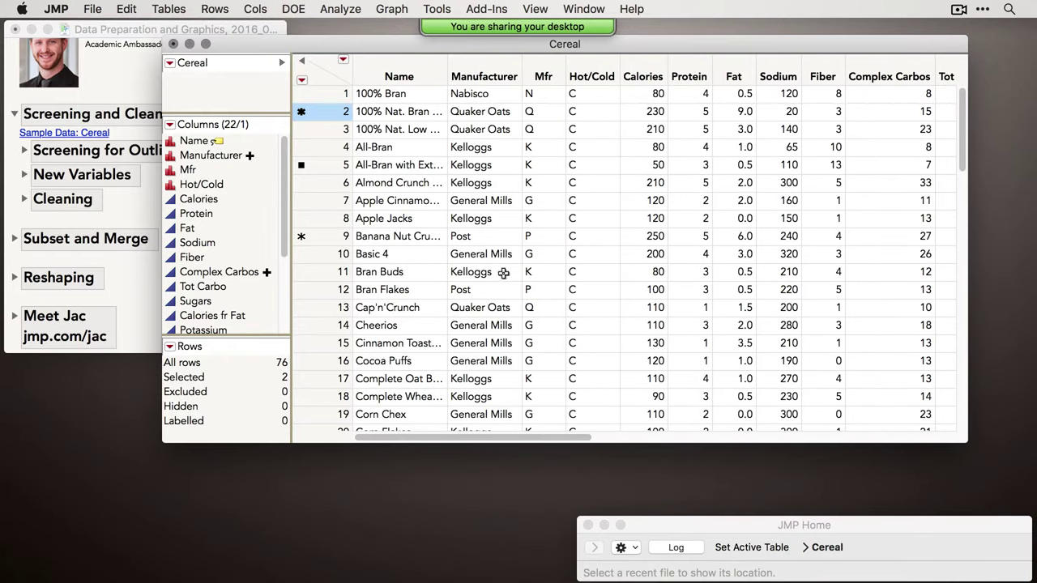
# Expand the New Variables section of the journal, and bring the Cereal table back to the front.
pyautogui.click(130, 210)
pyautogui.click(24, 175)
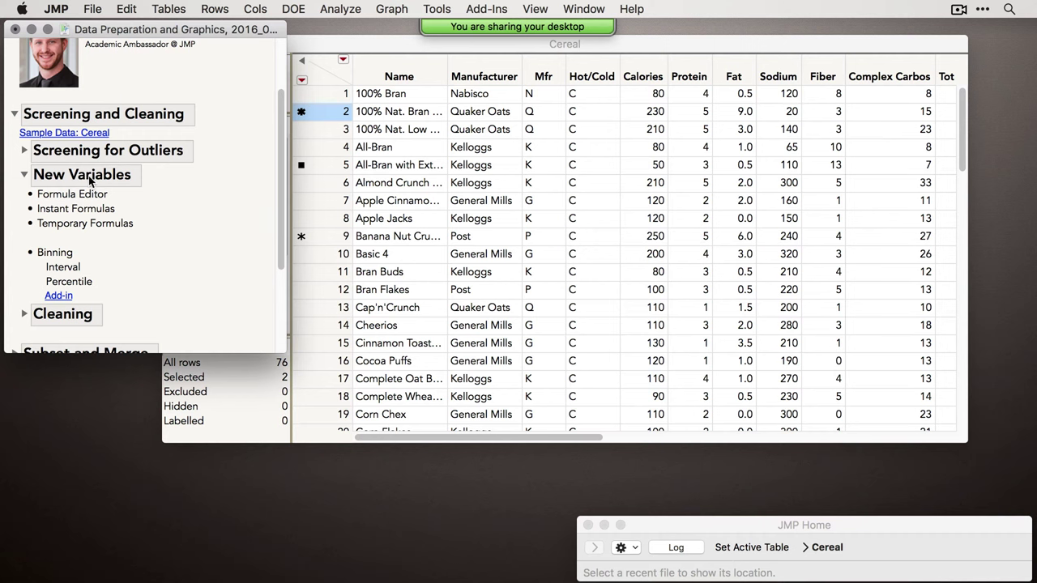
pyautogui.moveTo(290, 42); pyautogui.dragTo(300, 44)
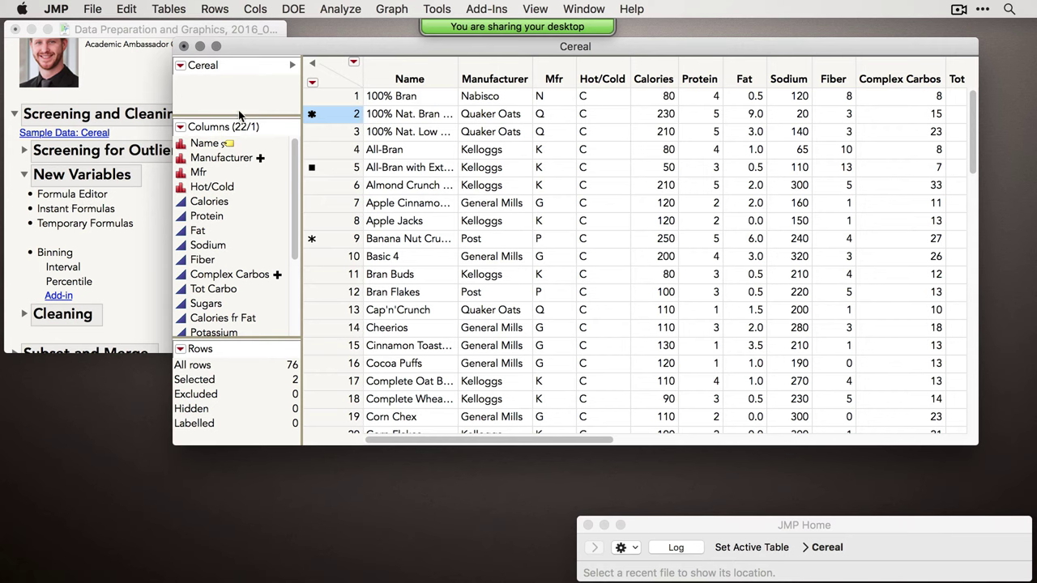
# Add a new column after Cook's D Influence Sugars and open its formula editor.
pyautogui.moveTo(526, 441); pyautogui.dragTo(896, 441)
pyautogui.doubleClick(944, 89)
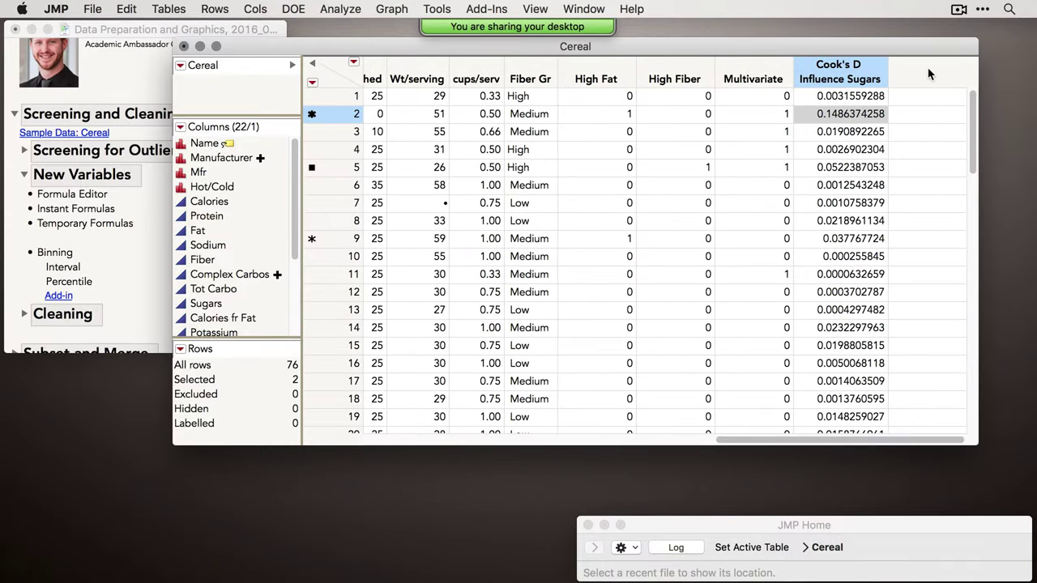
pyautogui.rightClick(913, 71)
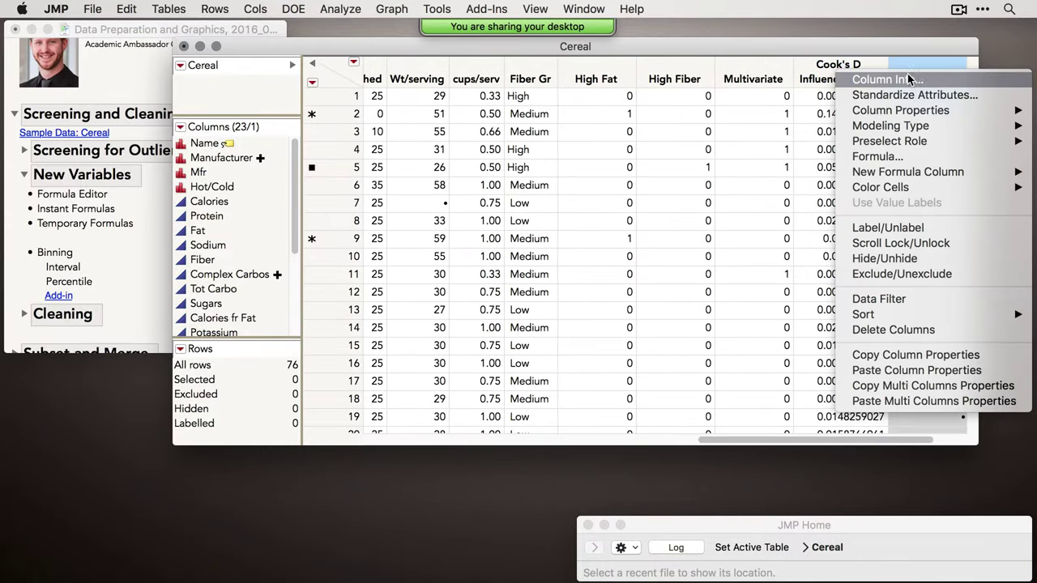
pyautogui.click(891, 156)
pyautogui.moveTo(319, 47); pyautogui.dragTo(498, 115)
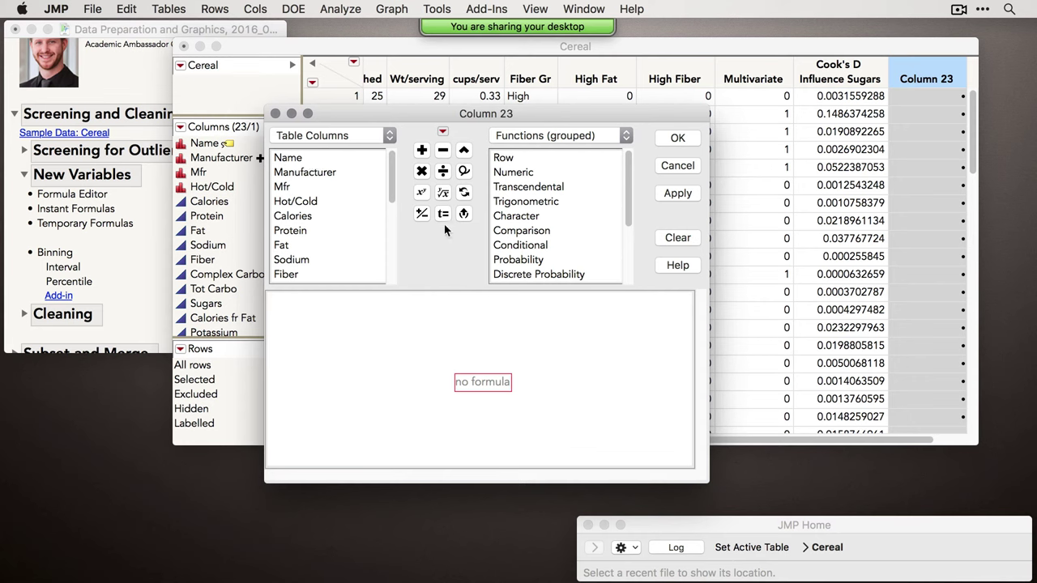
# Enlarge the formula editor's function list and examine the functions in the Transcendental and Conditional groups.
pyautogui.moveTo(633, 217)
pyautogui.mouseDown()
pyautogui.moveTo(637, 259)
pyautogui.moveTo(631, 204)
pyautogui.mouseUp()
pyautogui.moveTo(472, 113); pyautogui.dragTo(495, 57)
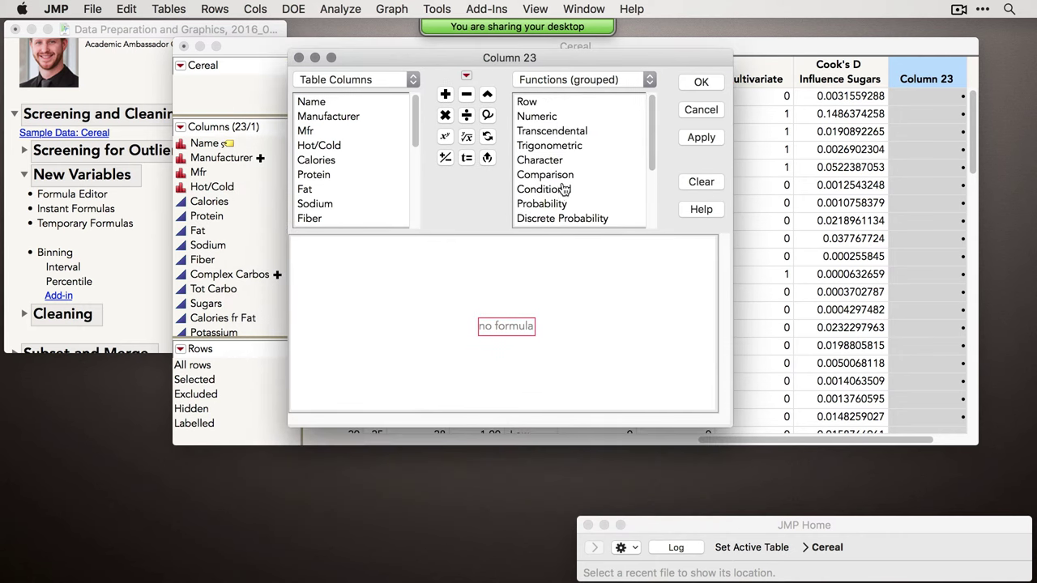
pyautogui.moveTo(636, 233); pyautogui.dragTo(632, 277)
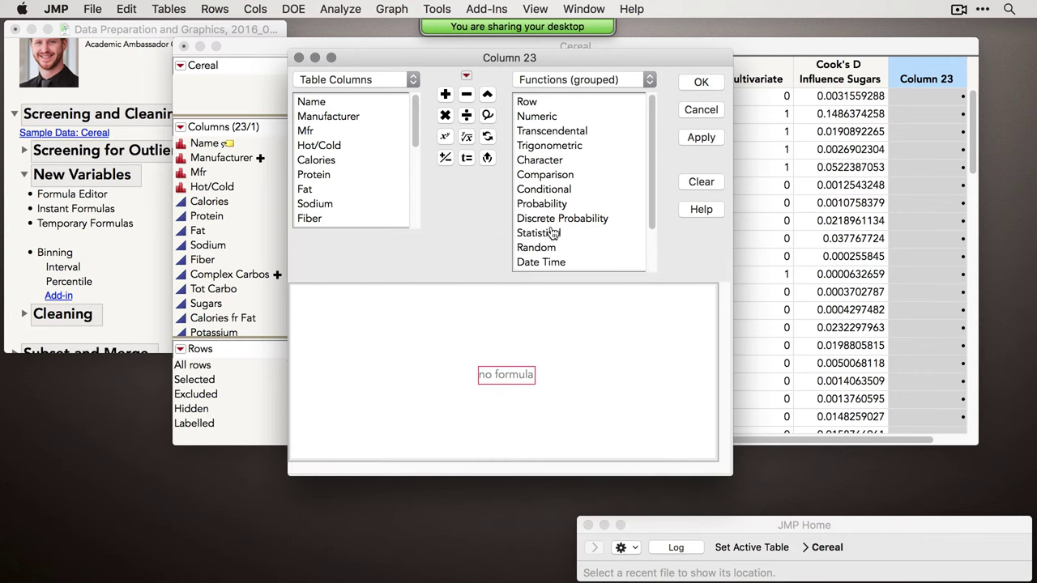
pyautogui.click(566, 133)
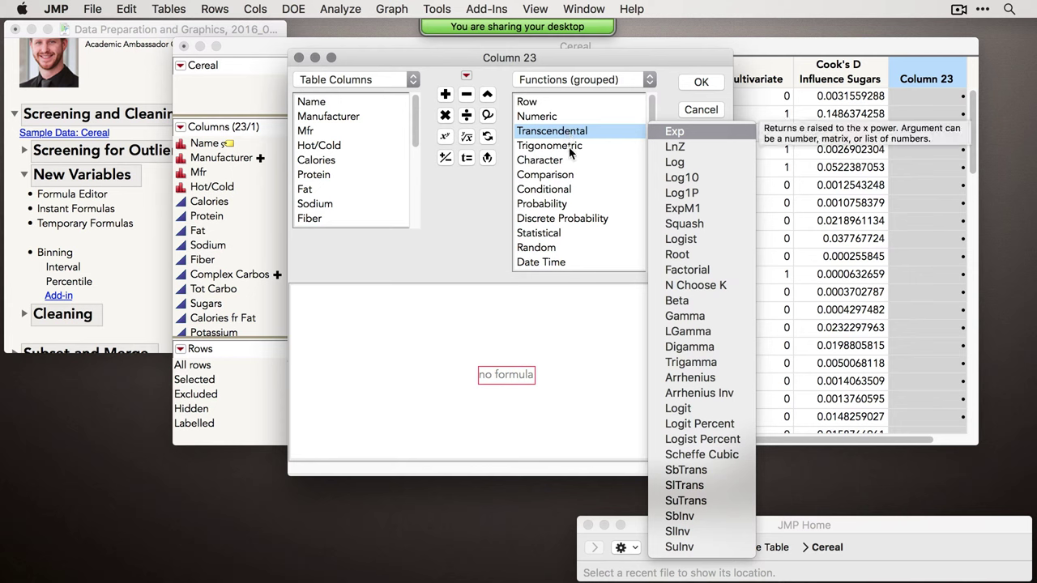
pyautogui.click(555, 146)
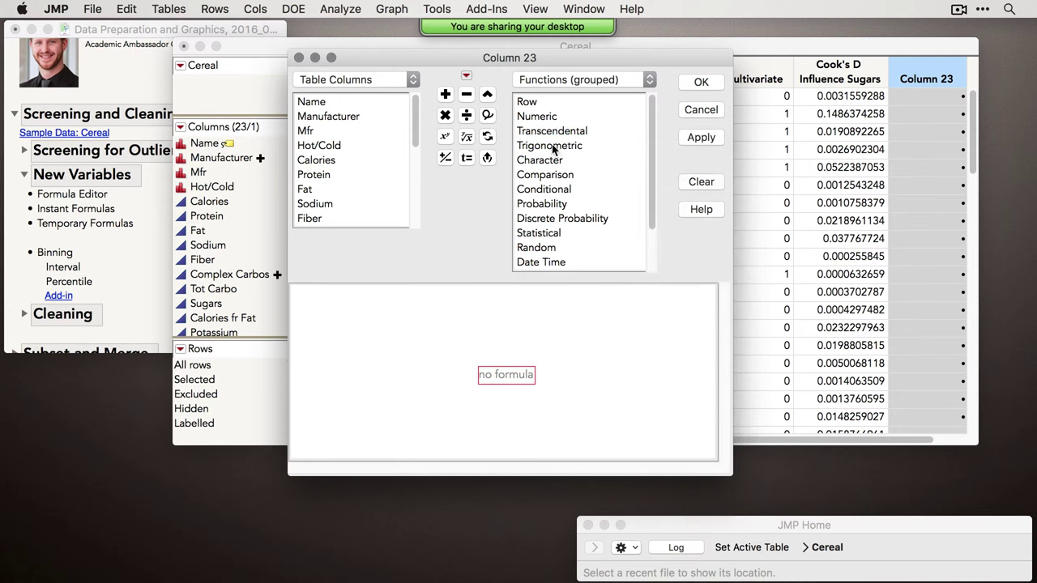
pyautogui.click(544, 191)
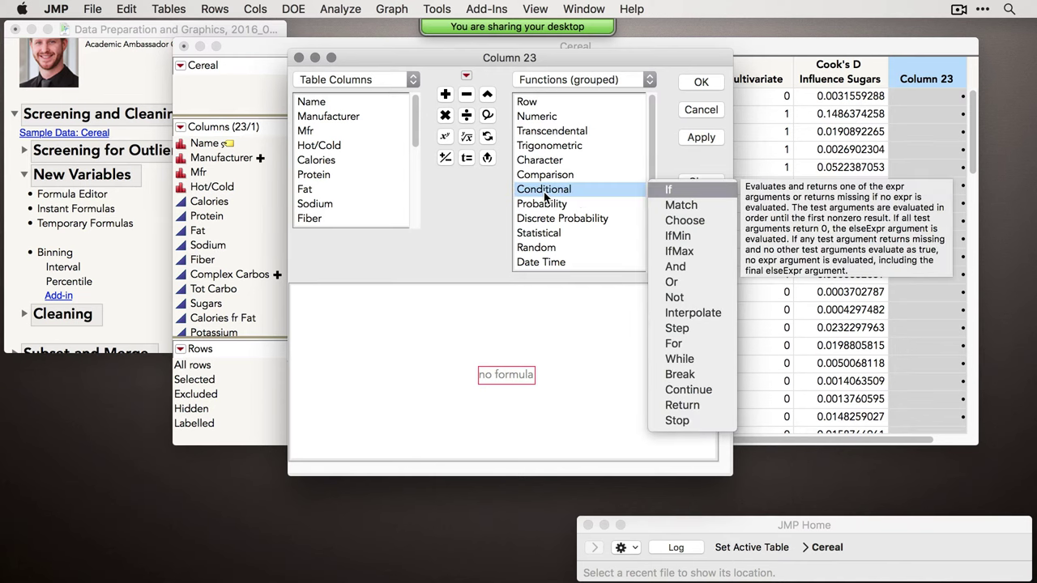
pyautogui.press('Escape')
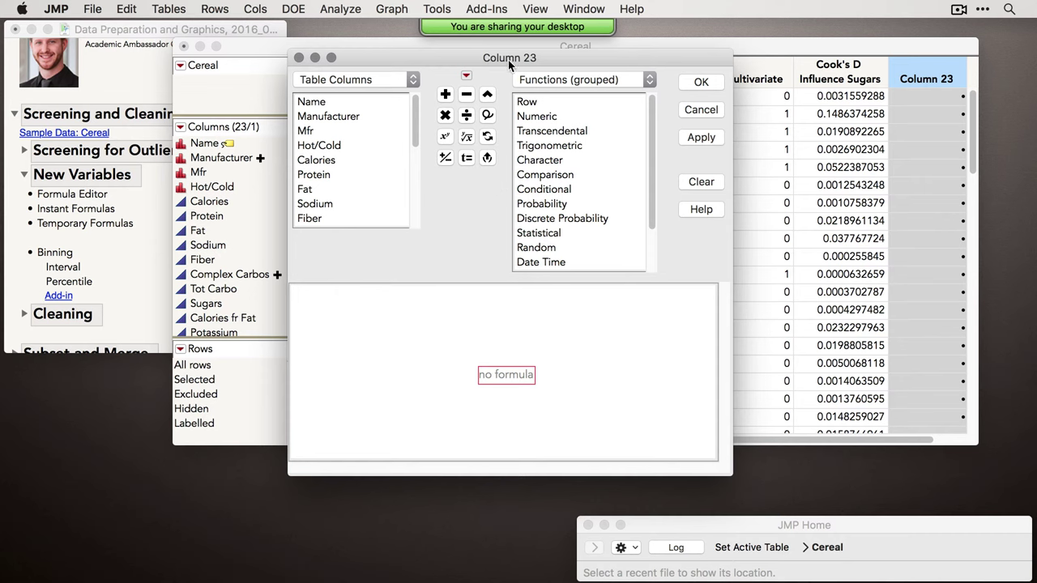
# Build the formula Fat divided by cups/serv for the new column and apply it.
pyautogui.moveTo(428, 66); pyautogui.dragTo(417, 287)
pyautogui.hscroll(-2, 559, 78)
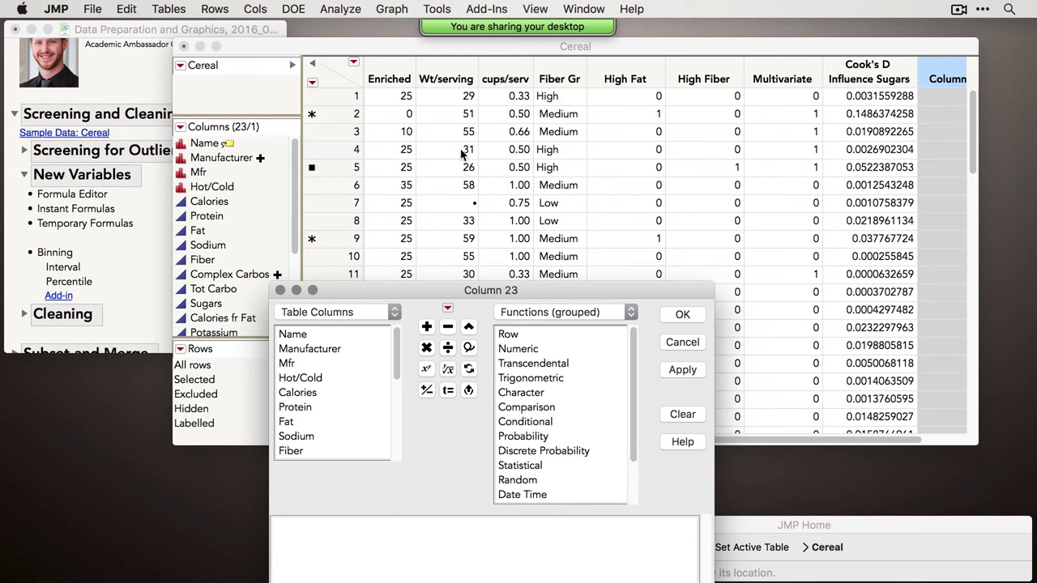
pyautogui.hscroll(-1, 453, 225)
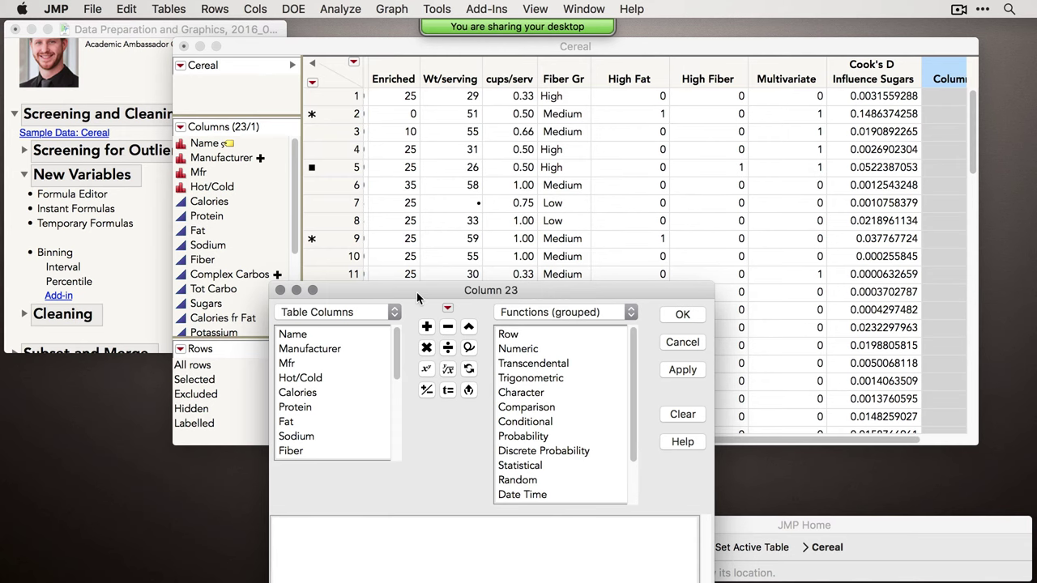
pyautogui.moveTo(416, 291); pyautogui.dragTo(452, 145)
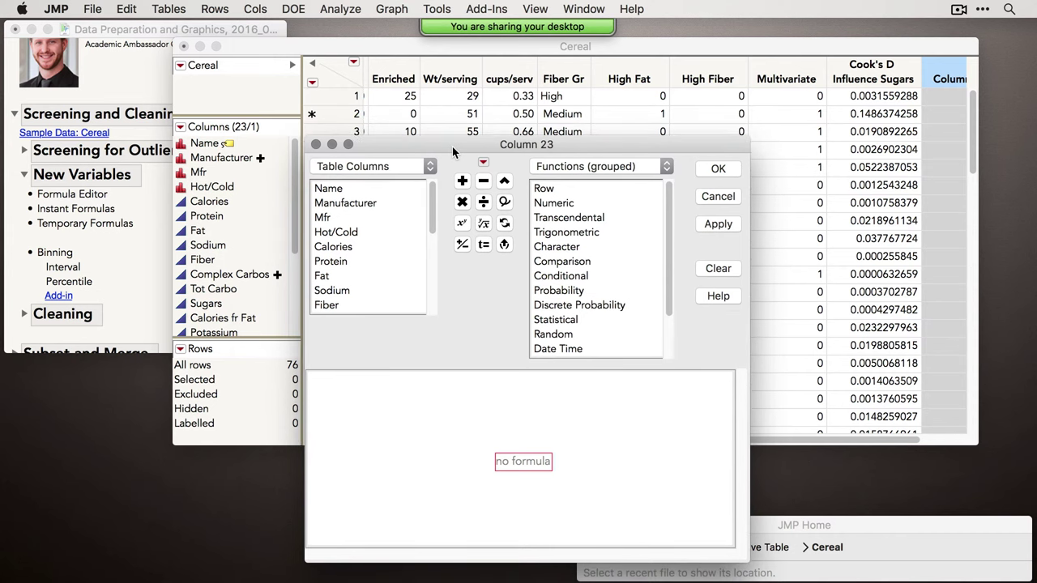
pyautogui.moveTo(531, 145); pyautogui.dragTo(525, 153)
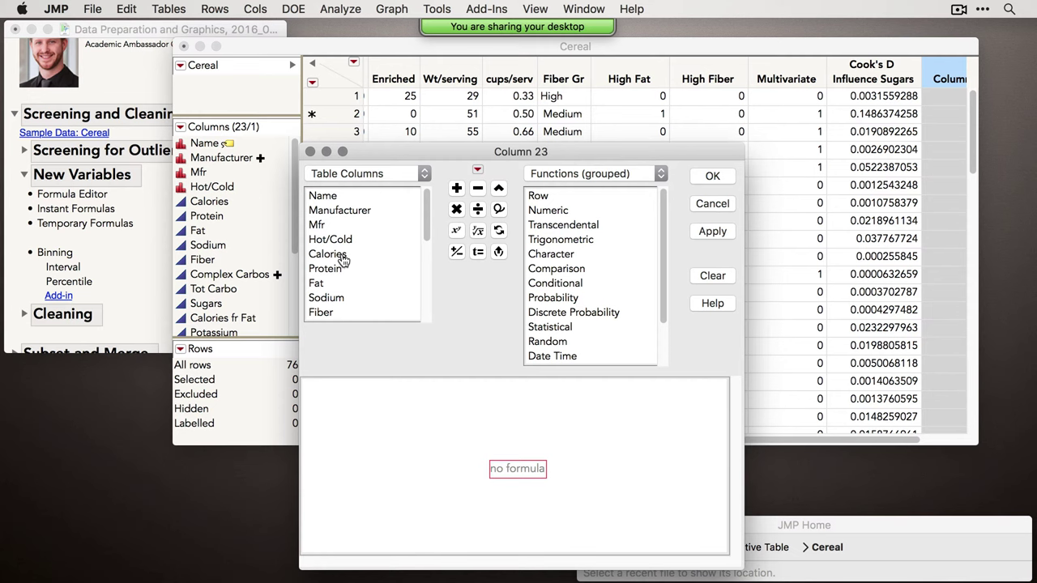
pyautogui.click(328, 283)
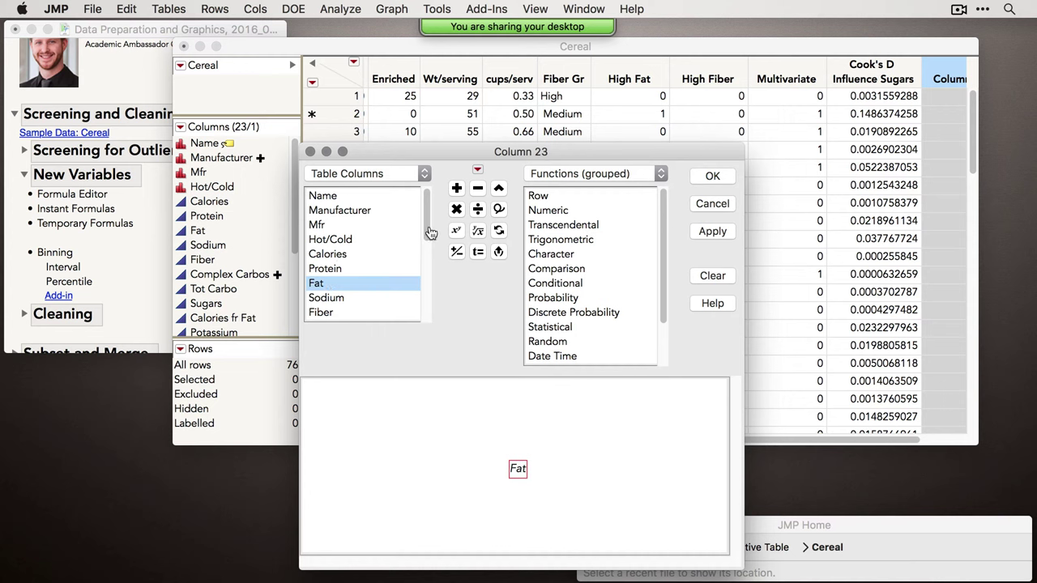
pyautogui.click(477, 210)
pyautogui.scroll(-4, 362, 277)
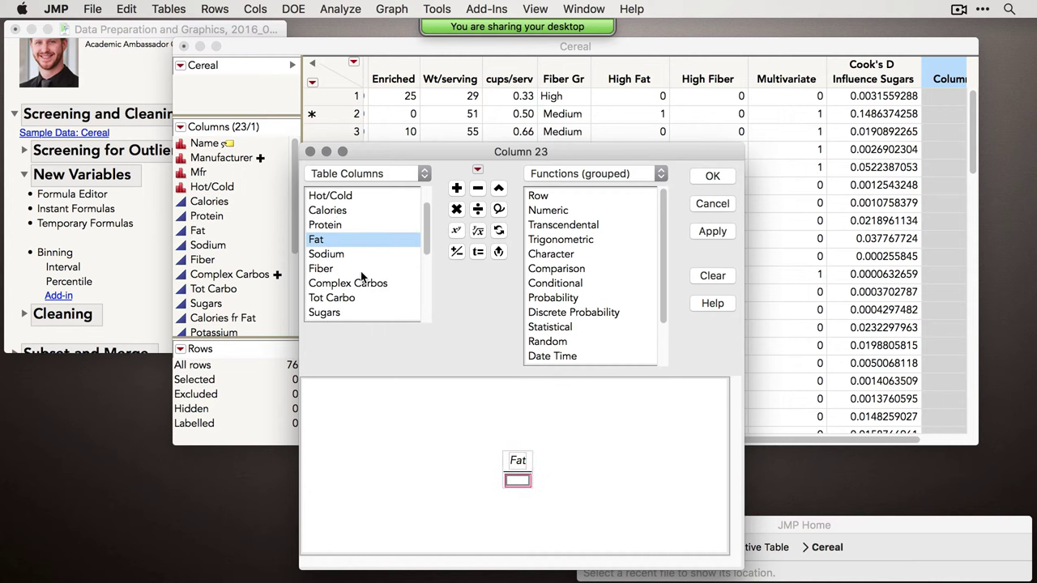
pyautogui.scroll(-4, 350, 303)
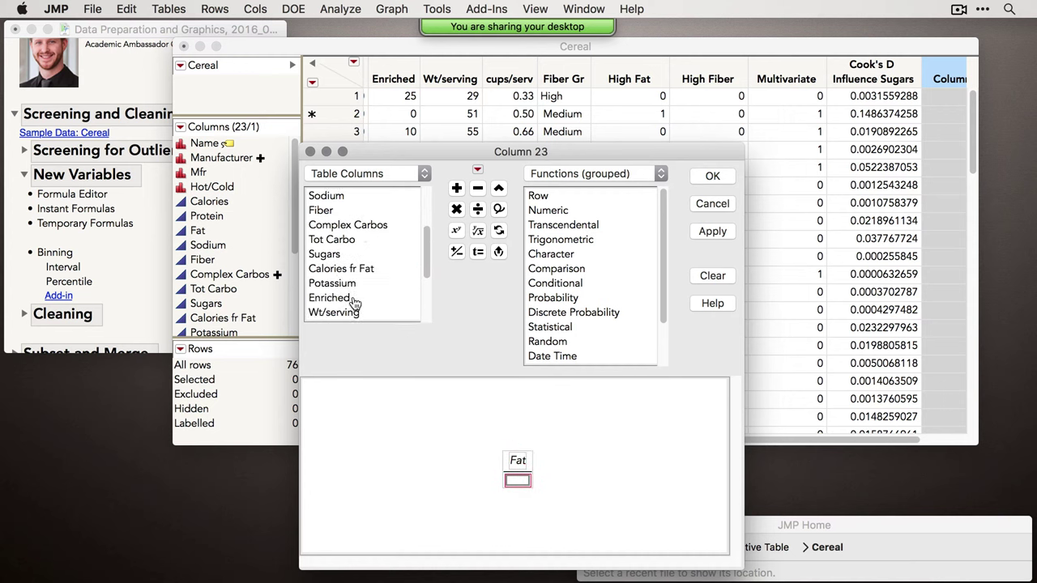
pyautogui.click(358, 314)
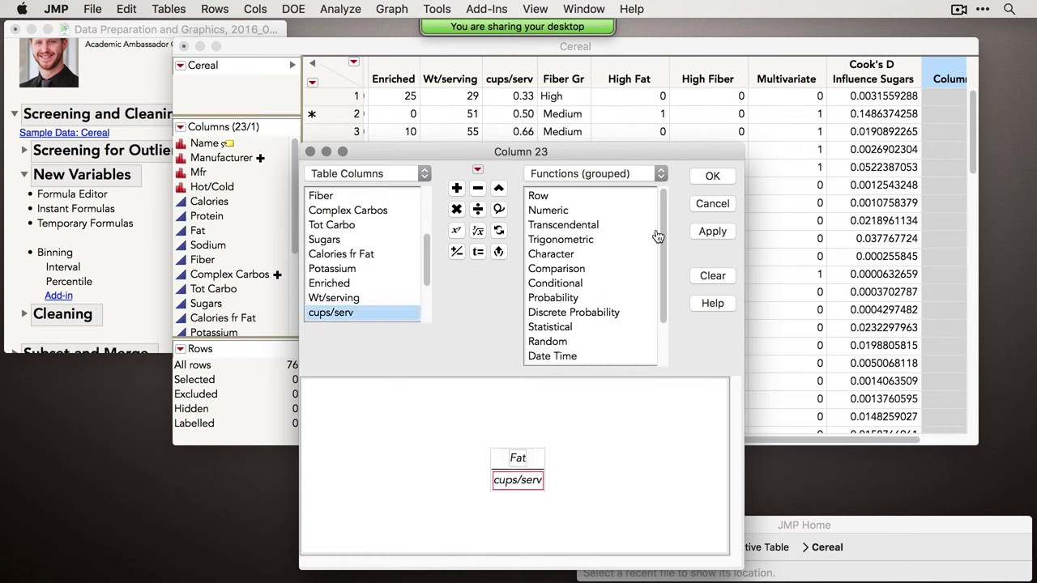
pyautogui.click(713, 231)
pyautogui.hscroll(3, 875, 241)
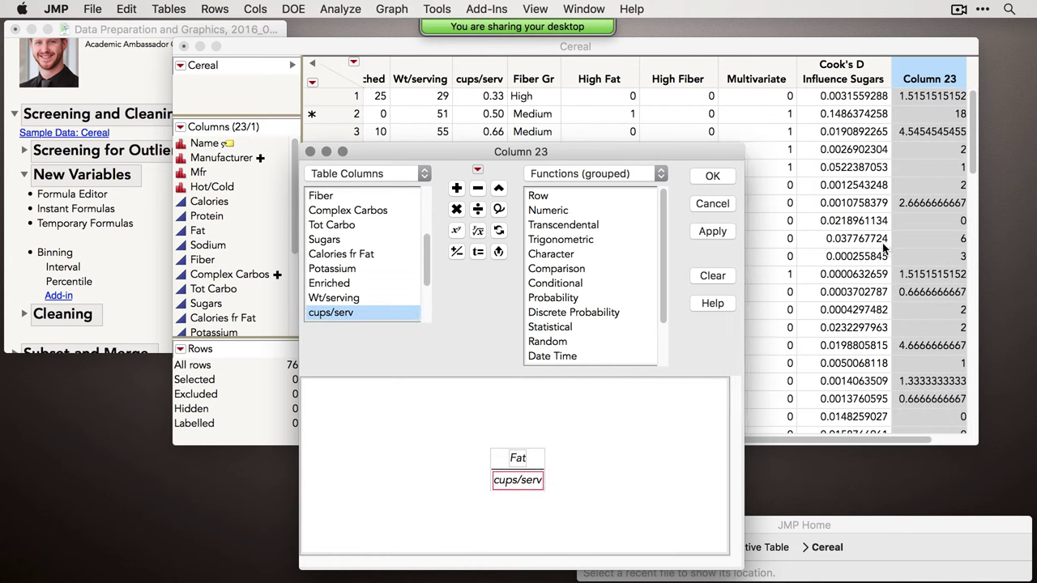
# Select the first row in the Cereal table and compare its original columns with its new formula value.
pyautogui.moveTo(682, 145); pyautogui.dragTo(674, 217)
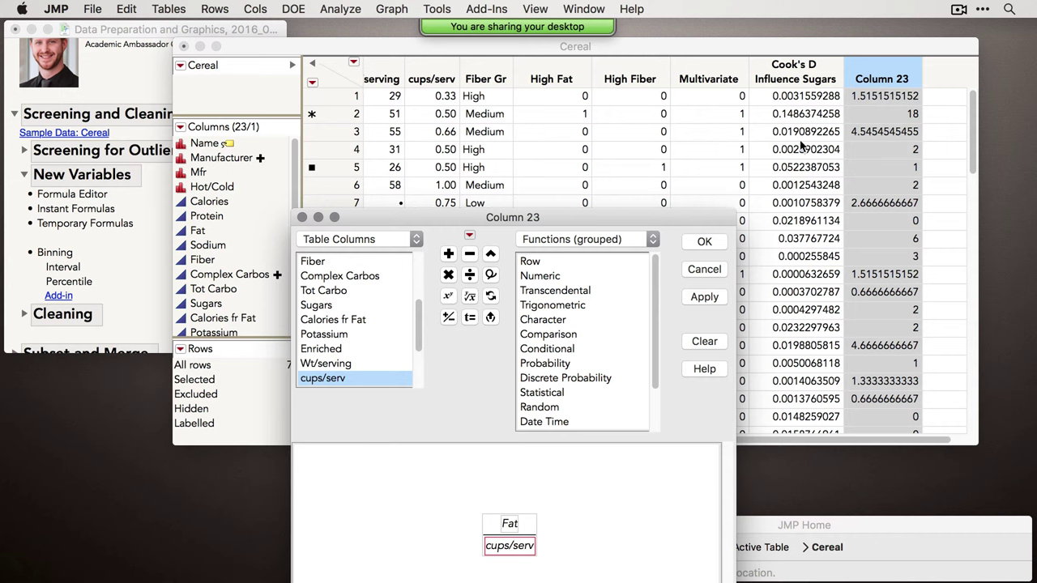
pyautogui.click(875, 95)
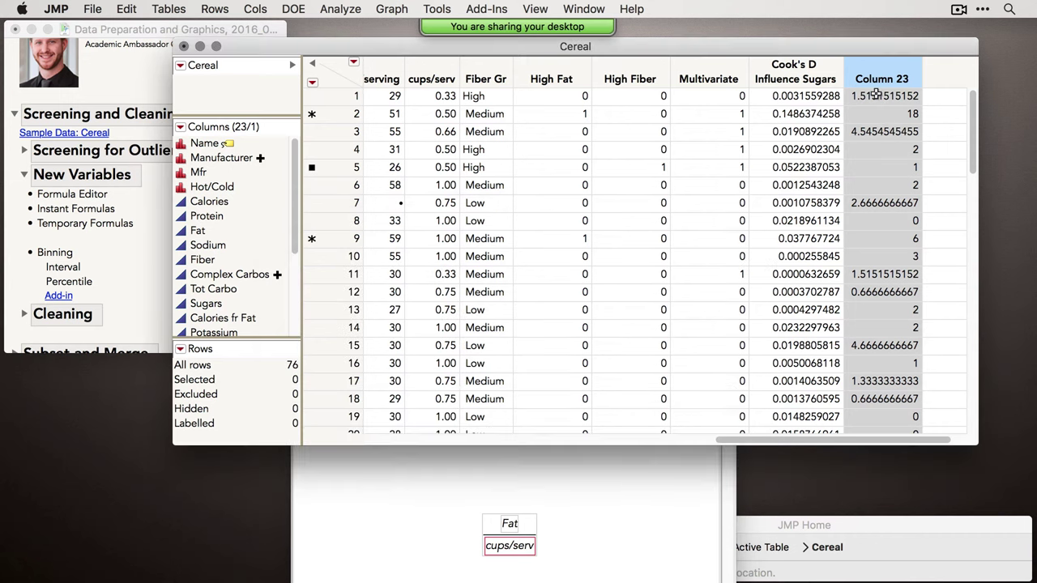
pyautogui.click(878, 95)
pyautogui.hscroll(-5, 546, 117)
pyautogui.hscroll(-8, 546, 116)
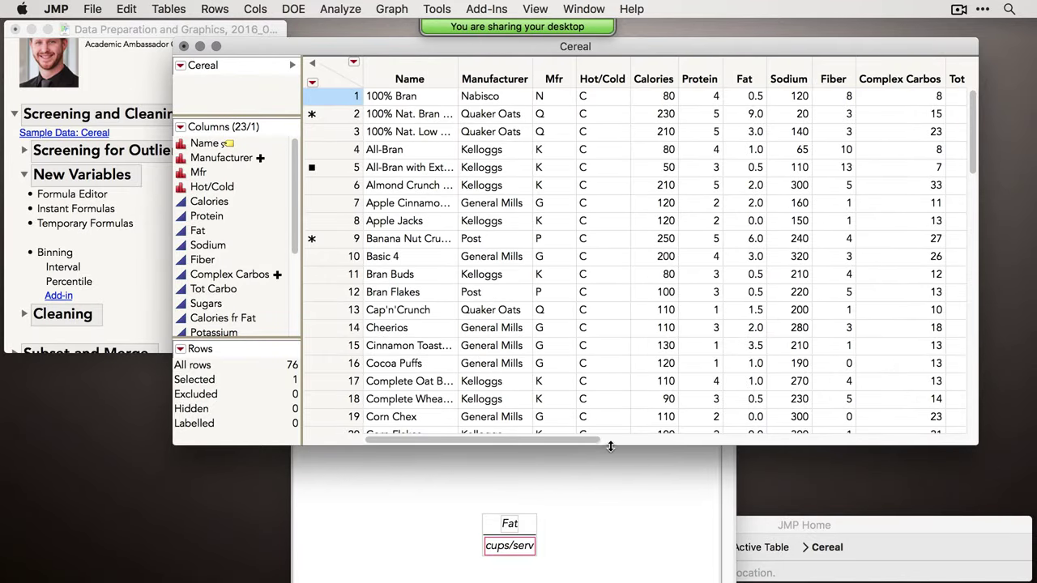
pyautogui.moveTo(582, 439); pyautogui.dragTo(945, 415)
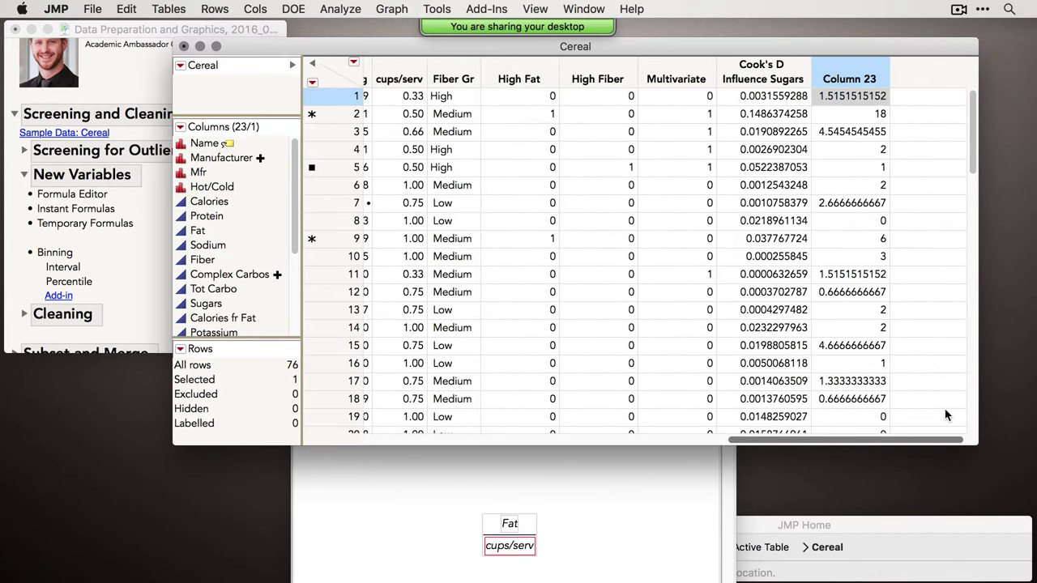
# Rename the new formula column as Fat per Cup.
pyautogui.doubleClick(853, 74)
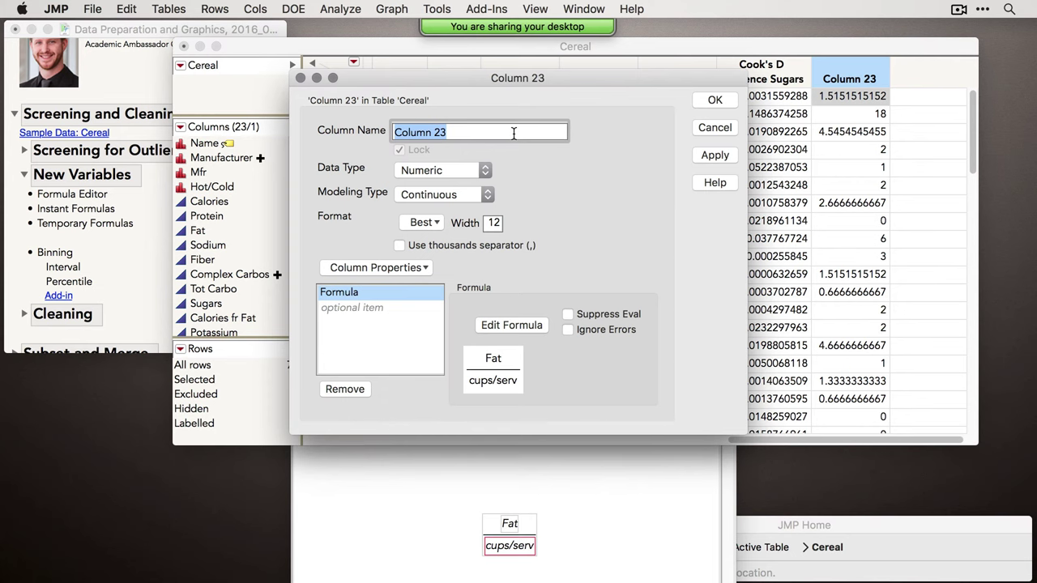
pyautogui.write('Fat ')
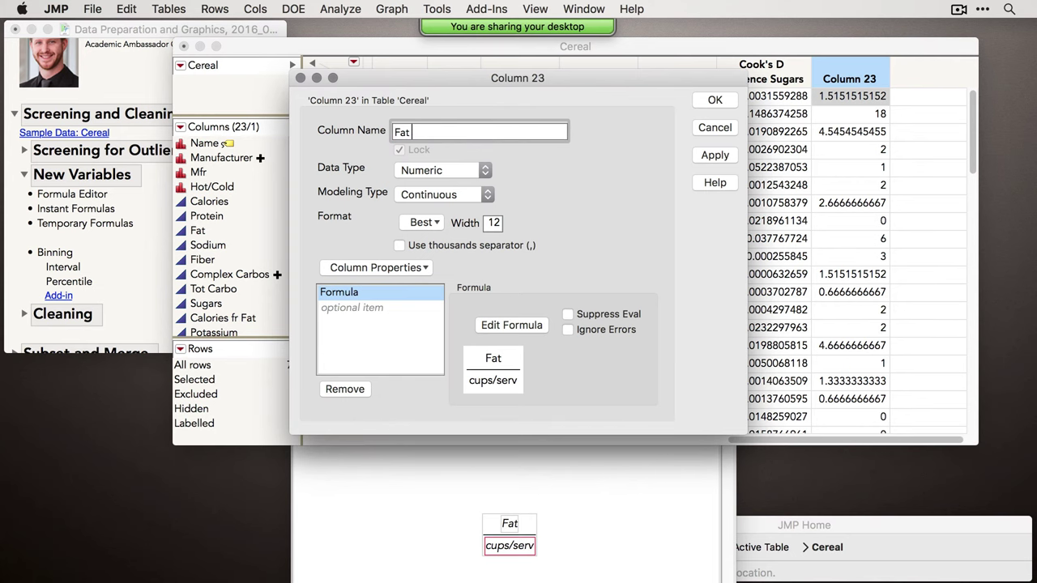
pyautogui.write('per Cup')
pyautogui.click(708, 105)
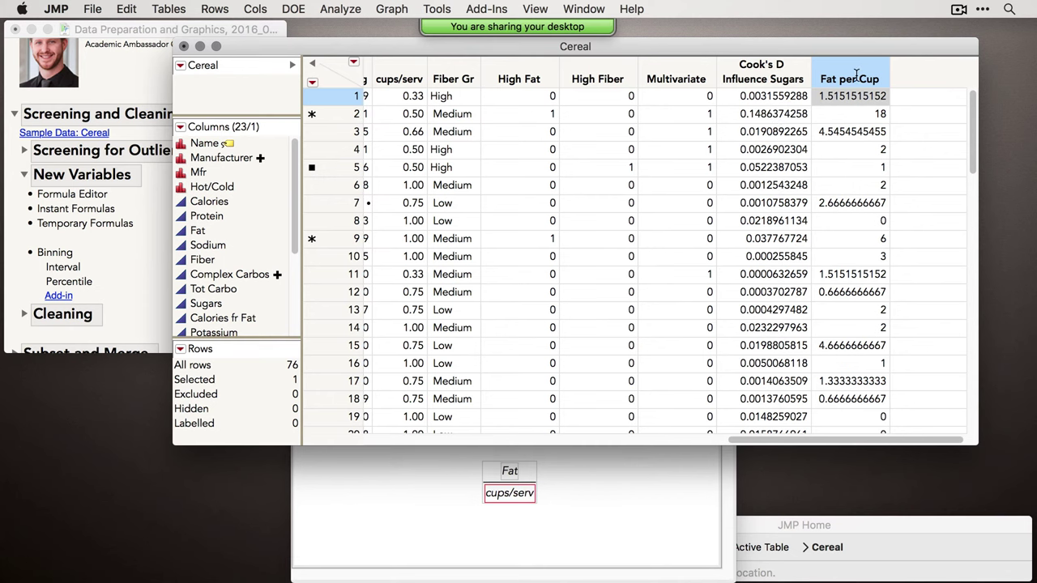
# Run a Distribution of Fat per Cup, and accept the column's formula to close its editor.
pyautogui.click(365, 8)
pyautogui.click(346, 27)
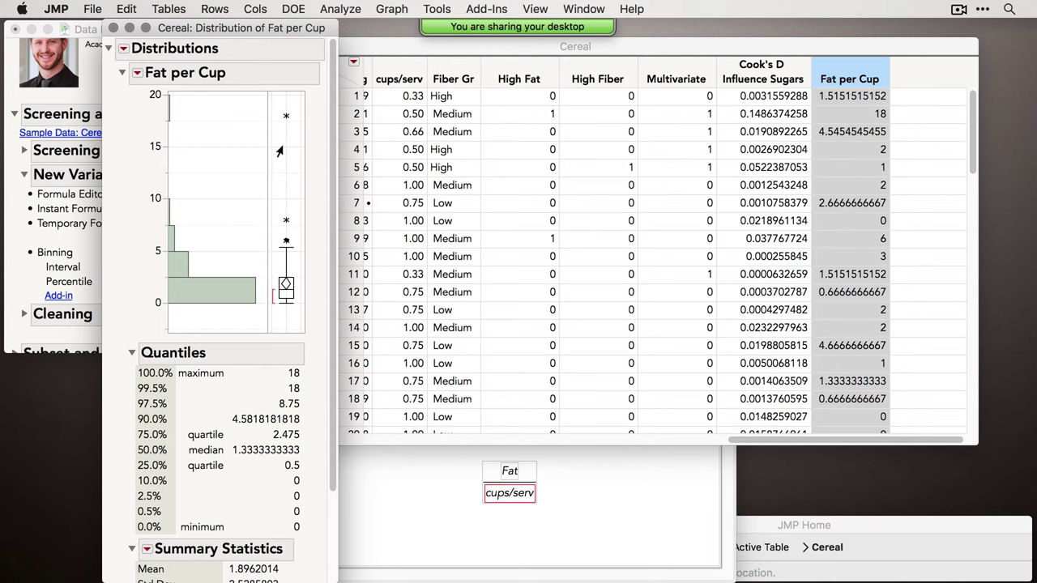
pyautogui.click(600, 514)
pyautogui.moveTo(519, 164); pyautogui.dragTo(520, 140)
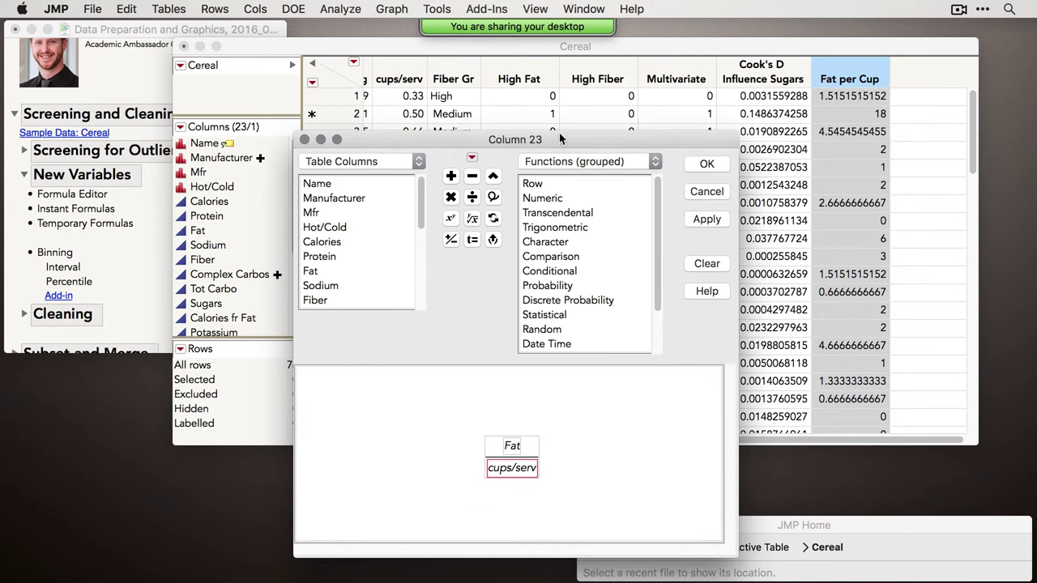
pyautogui.click(707, 163)
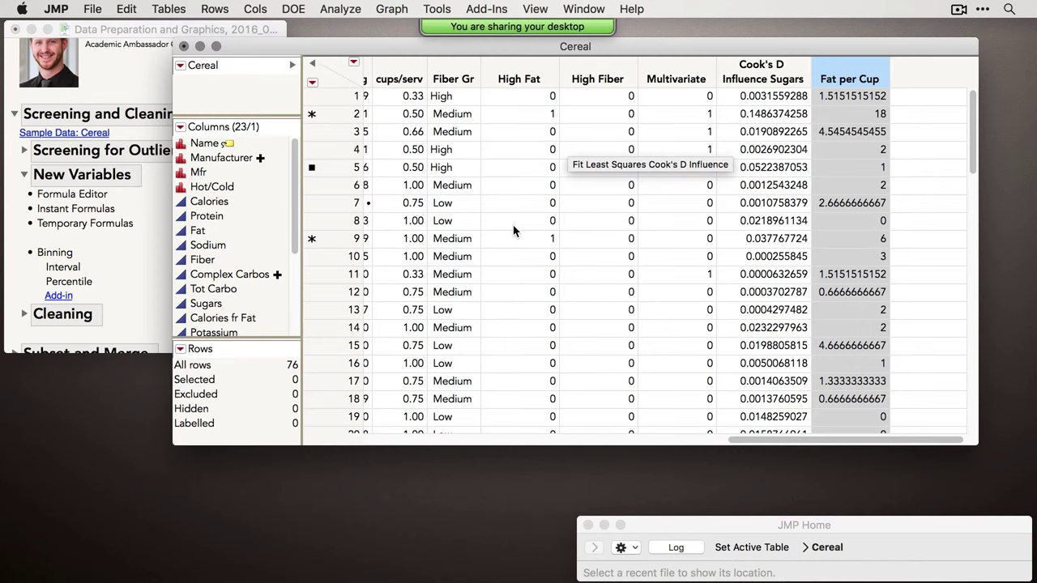
# Create a new formula column as the ratio of Potassium to cups/serv in the Cereal table.
pyautogui.rightClick(845, 71)
pyautogui.click(813, 38)
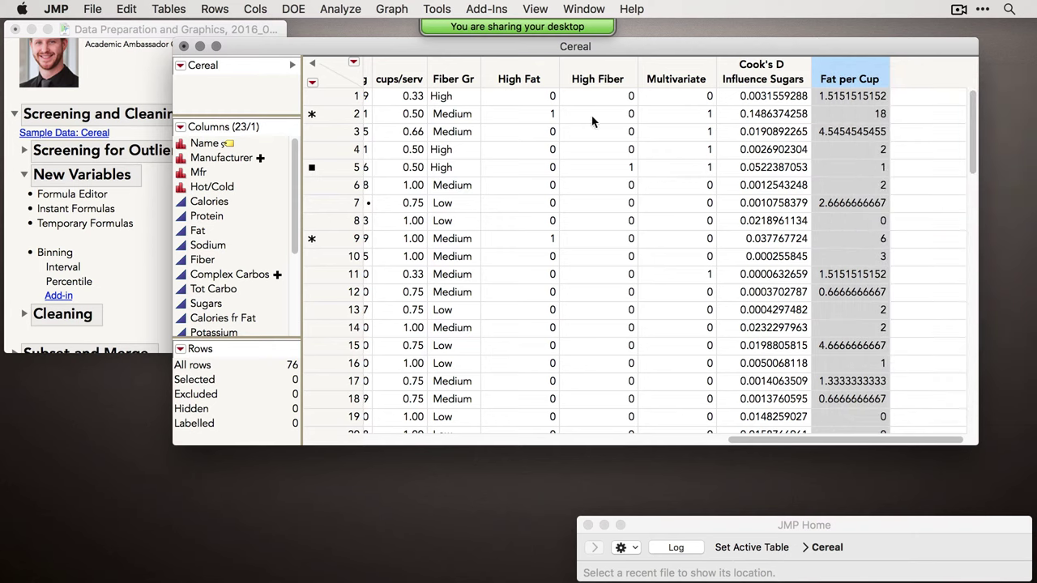
pyautogui.hscroll(-3, 567, 123)
pyautogui.click(482, 73)
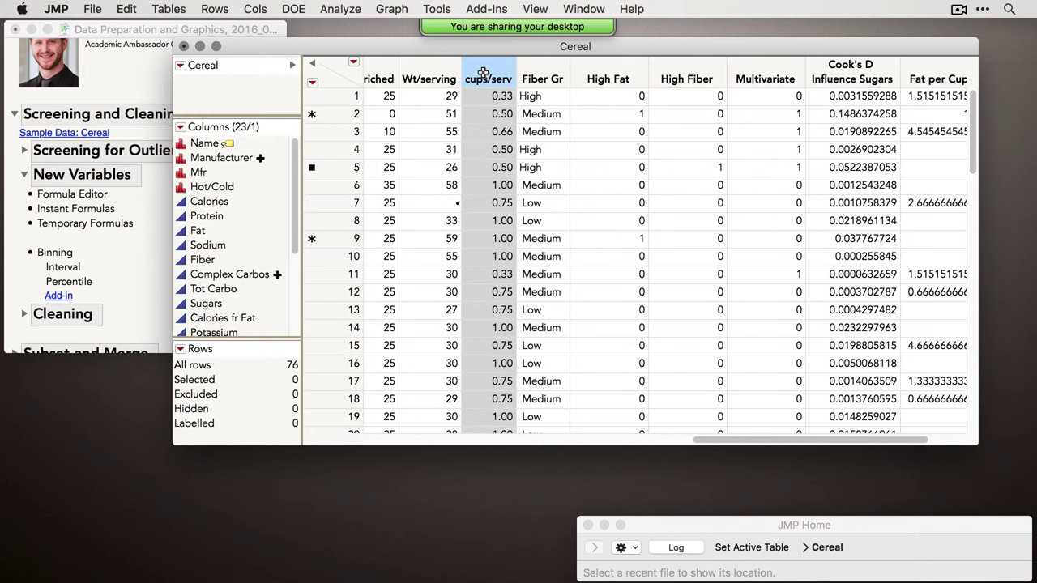
pyautogui.hscroll(-3, 509, 167)
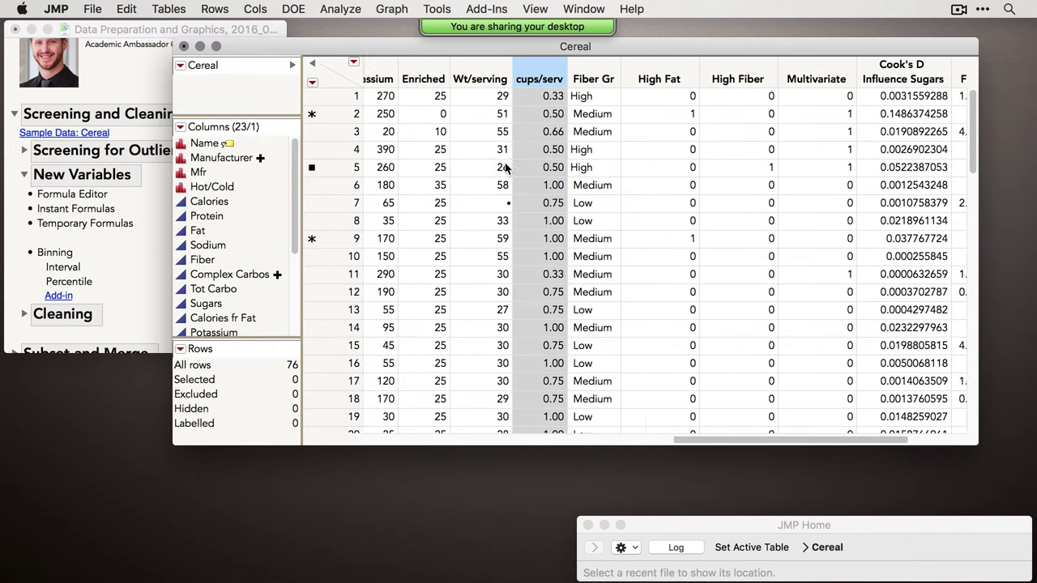
pyautogui.hscroll(-2, 506, 166)
pyautogui.click(486, 73)
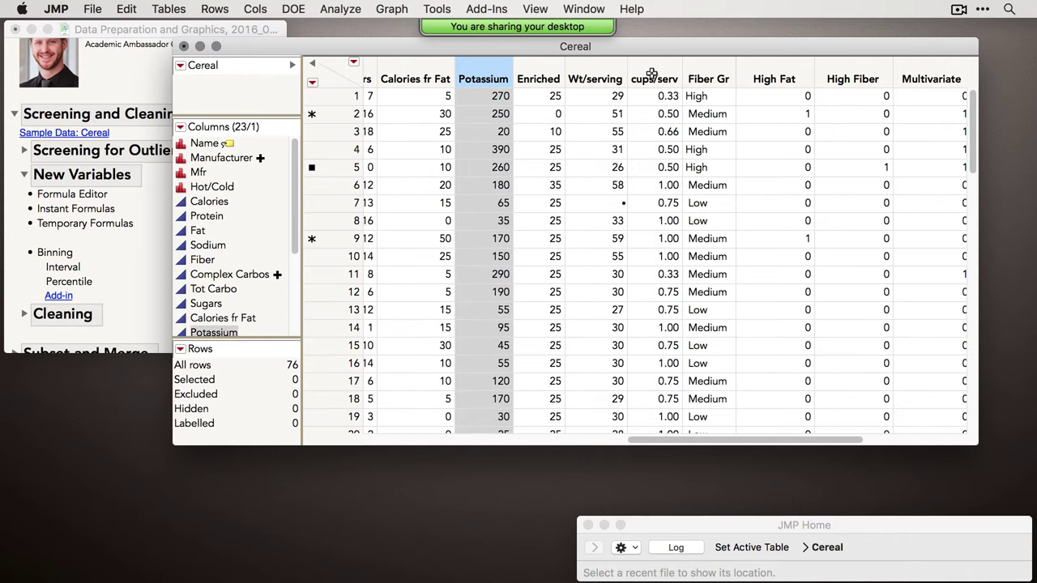
pyautogui.keyDown('super'); pyautogui.click(650, 75); pyautogui.keyUp('super')
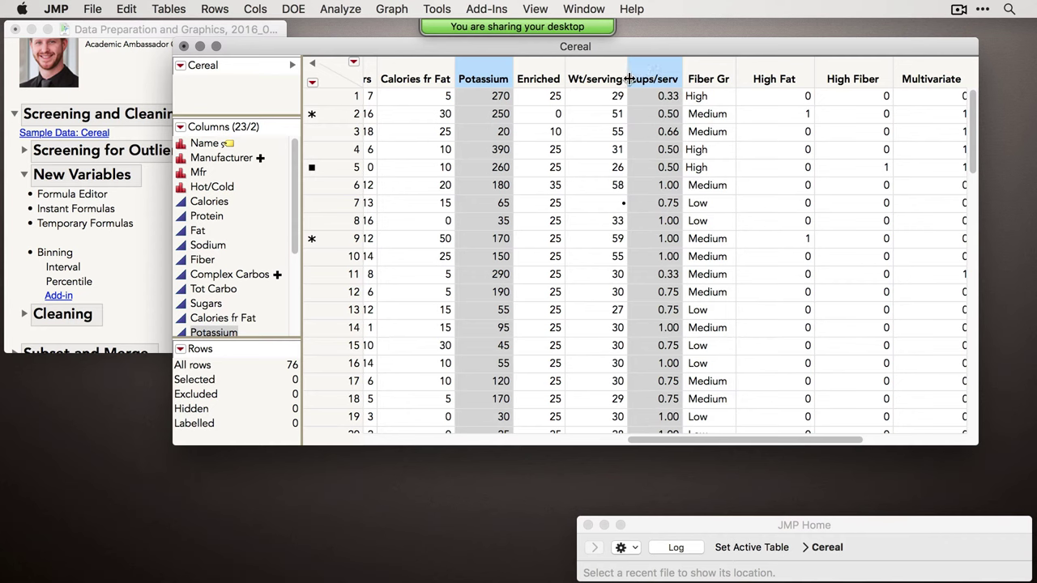
pyautogui.rightClick(478, 69)
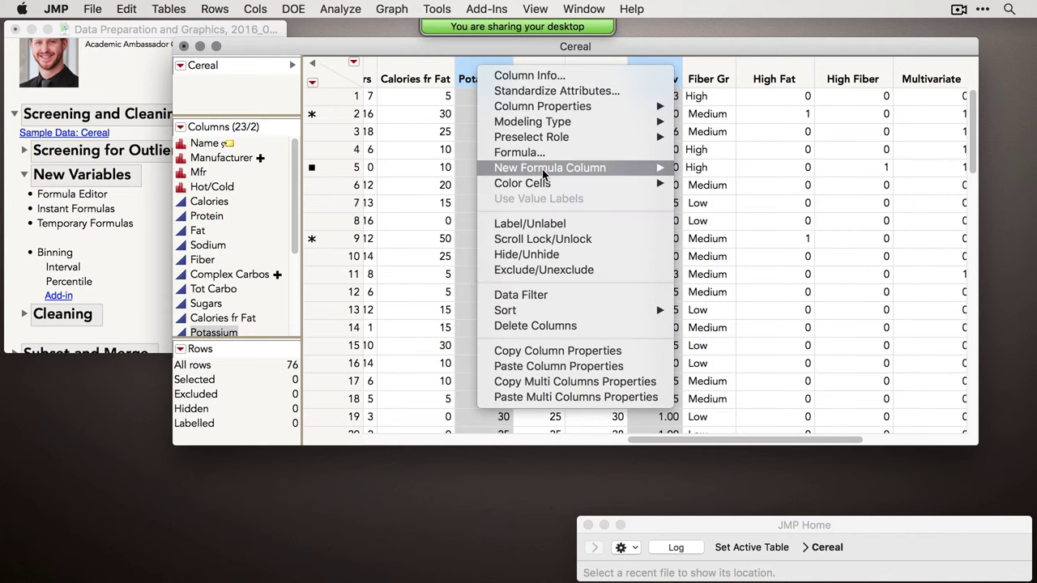
pyautogui.moveTo(544, 174)
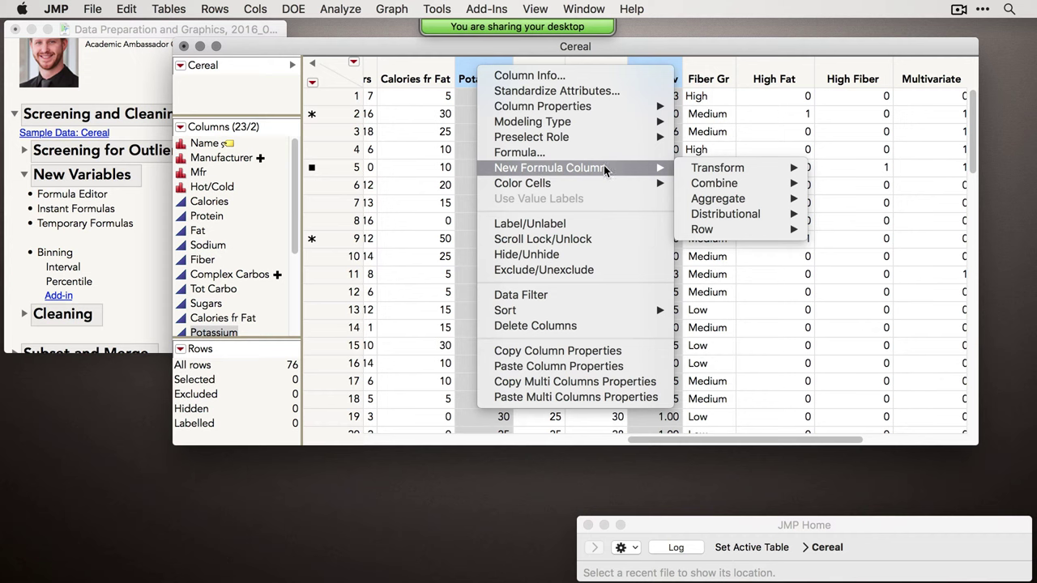
pyautogui.moveTo(712, 185)
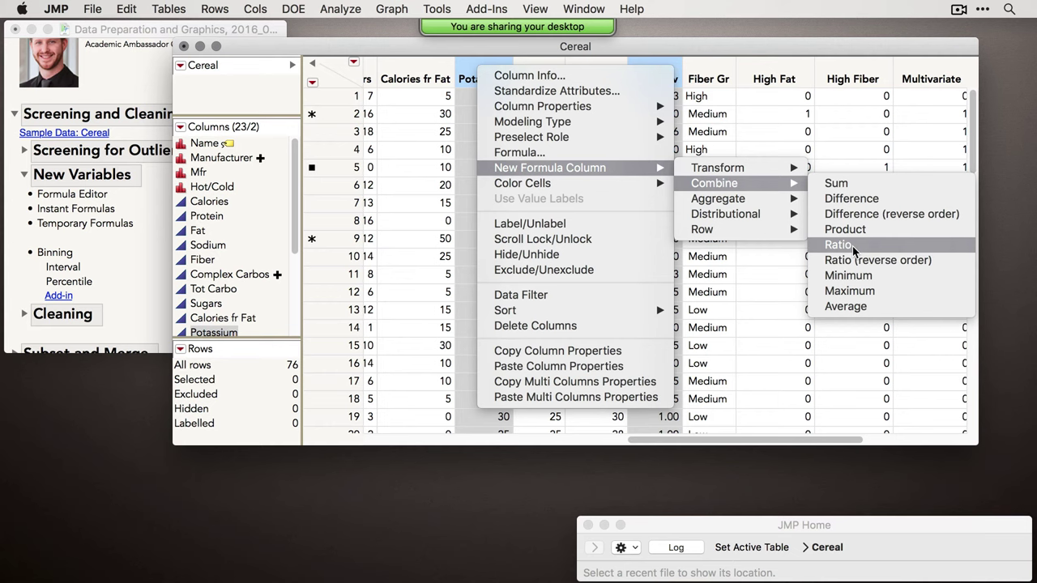
pyautogui.click(838, 244)
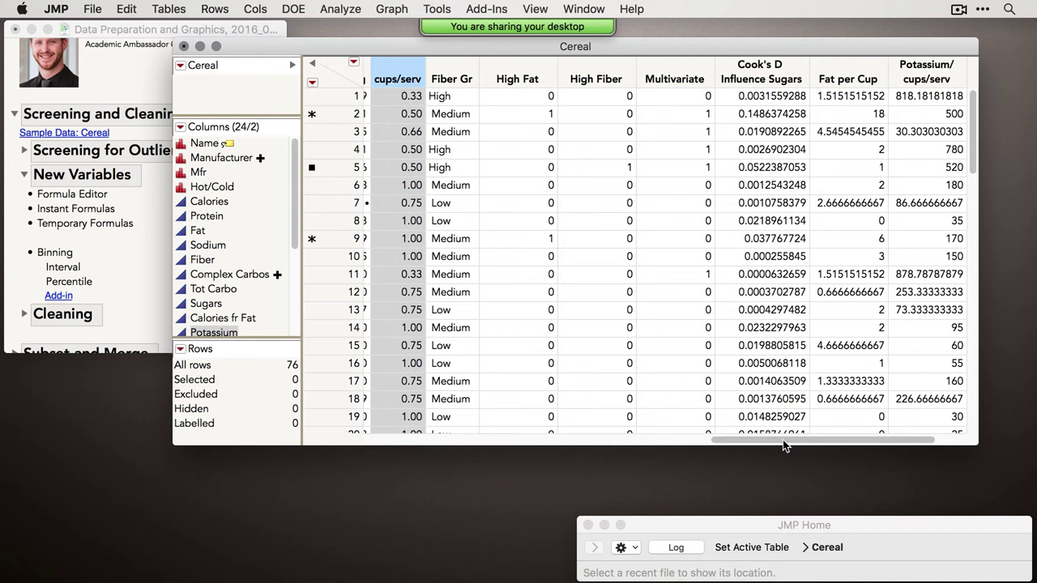
# Create a new formula column as the ratio of Sugars to cups/serv.
pyautogui.moveTo(783, 440); pyautogui.dragTo(655, 440)
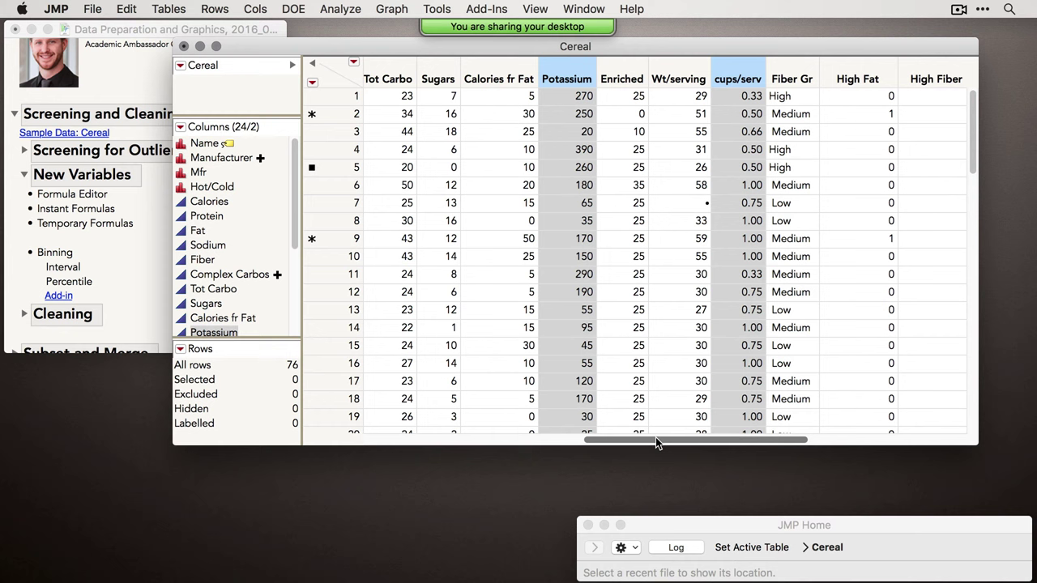
pyautogui.keyDown('super'); pyautogui.click(555, 73); pyautogui.keyUp('super')
pyautogui.keyDown('super'); pyautogui.click(435, 68); pyautogui.keyUp('super')
pyautogui.rightClick(441, 67)
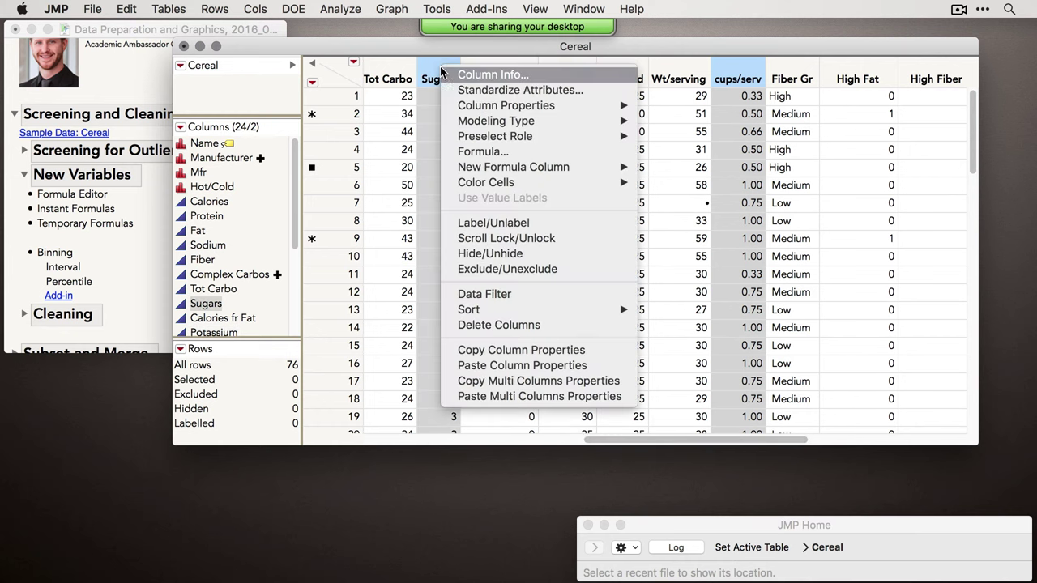
pyautogui.moveTo(681, 183)
pyautogui.click(850, 244)
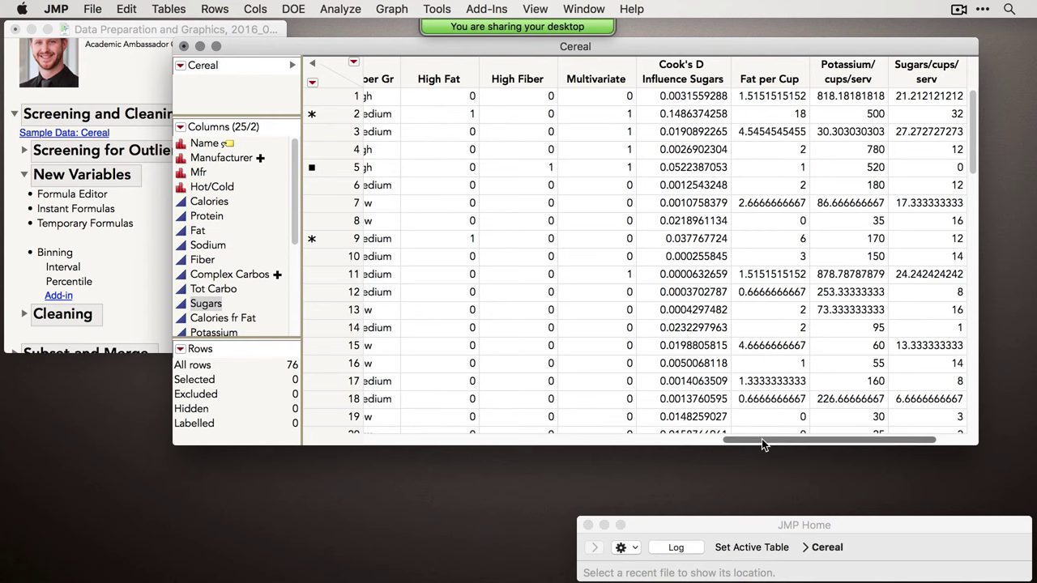
# Create a new formula column as the ratio of Tot Carbo to cups/serv.
pyautogui.moveTo(761, 439); pyautogui.dragTo(624, 438)
pyautogui.keyDown('super'); pyautogui.click(403, 81); pyautogui.keyUp('super')
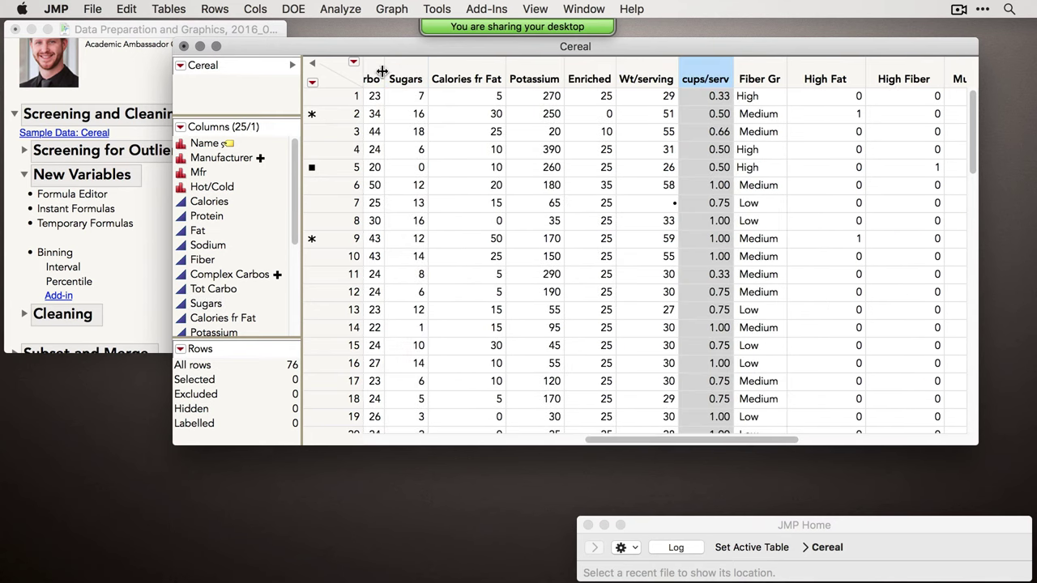
pyautogui.keyDown('super'); pyautogui.click(379, 77); pyautogui.keyUp('super')
pyautogui.moveTo(683, 440); pyautogui.dragTo(605, 443)
pyautogui.rightClick(572, 69)
pyautogui.moveTo(637, 167)
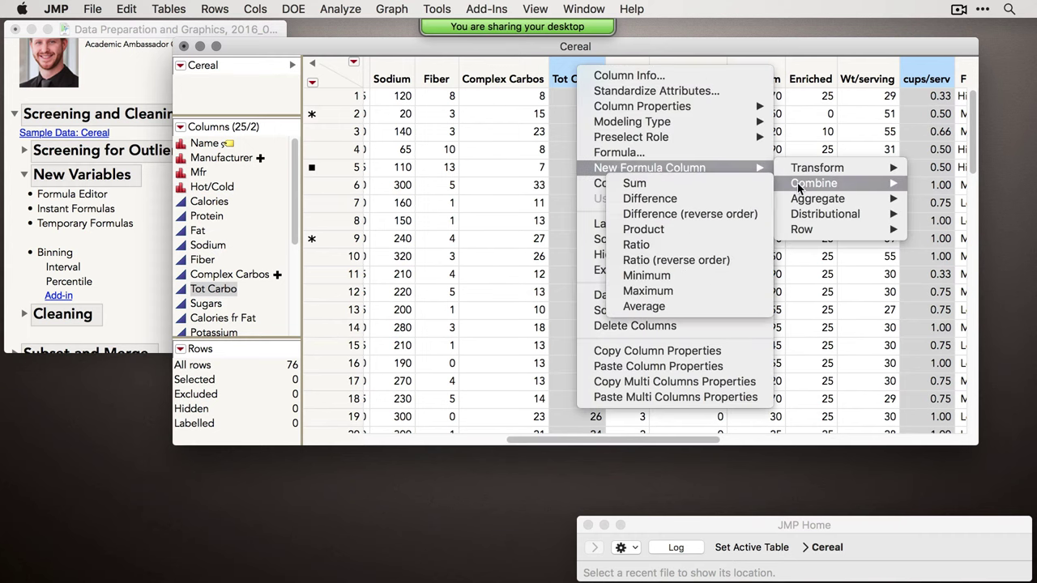
pyautogui.click(624, 245)
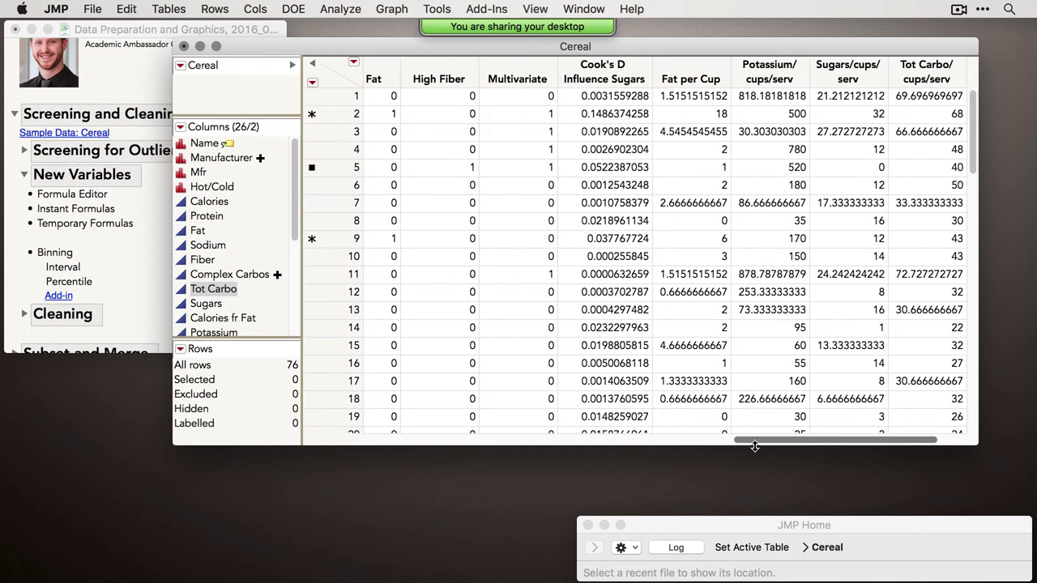
# Run a Distribution of Fat per Cup and the three ratio columns, and select the high outliers of Potassium/cups/serv before closing the report.
pyautogui.moveTo(753, 441); pyautogui.dragTo(768, 442)
pyautogui.moveTo(648, 75); pyautogui.dragTo(883, 80)
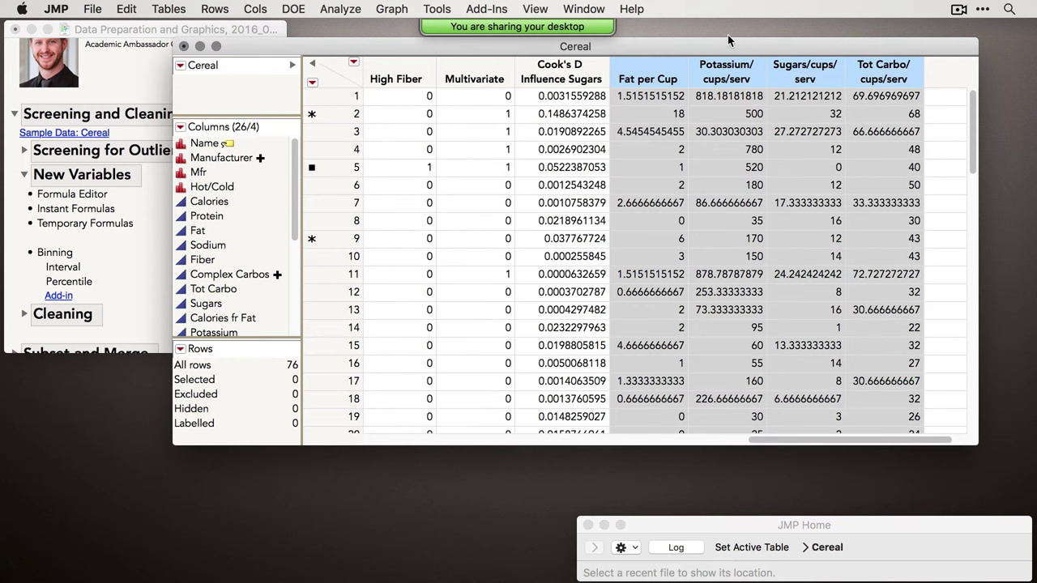
pyautogui.click(340, 8)
pyautogui.click(353, 29)
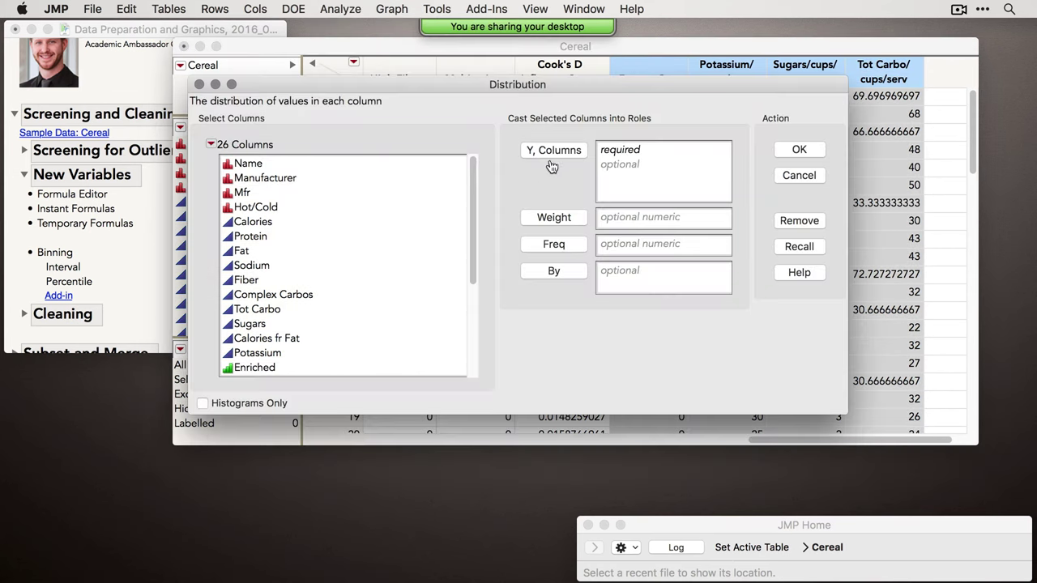
pyautogui.click(553, 150)
pyautogui.click(818, 150)
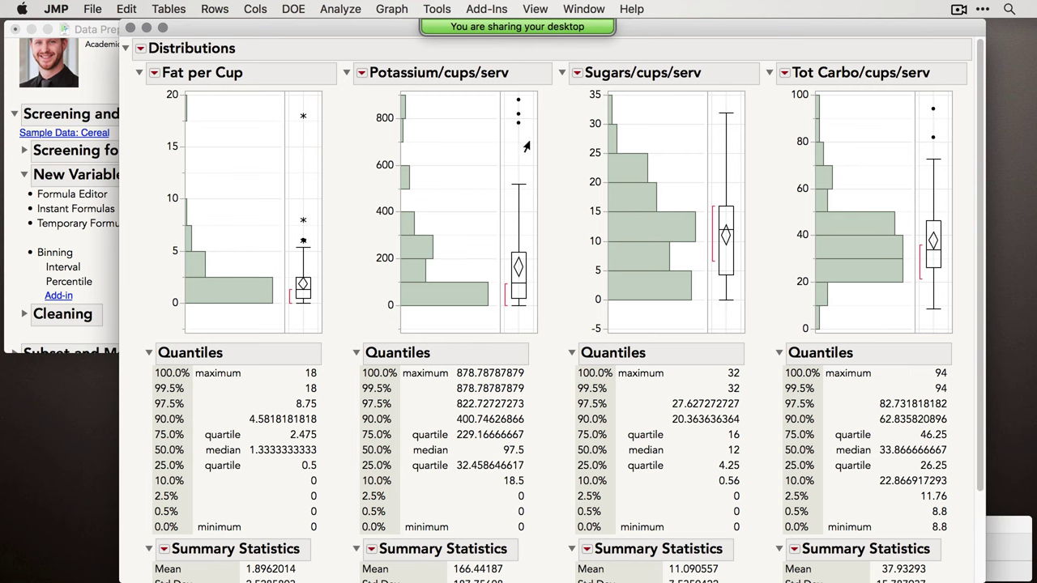
pyautogui.moveTo(522, 145); pyautogui.dragTo(503, 96)
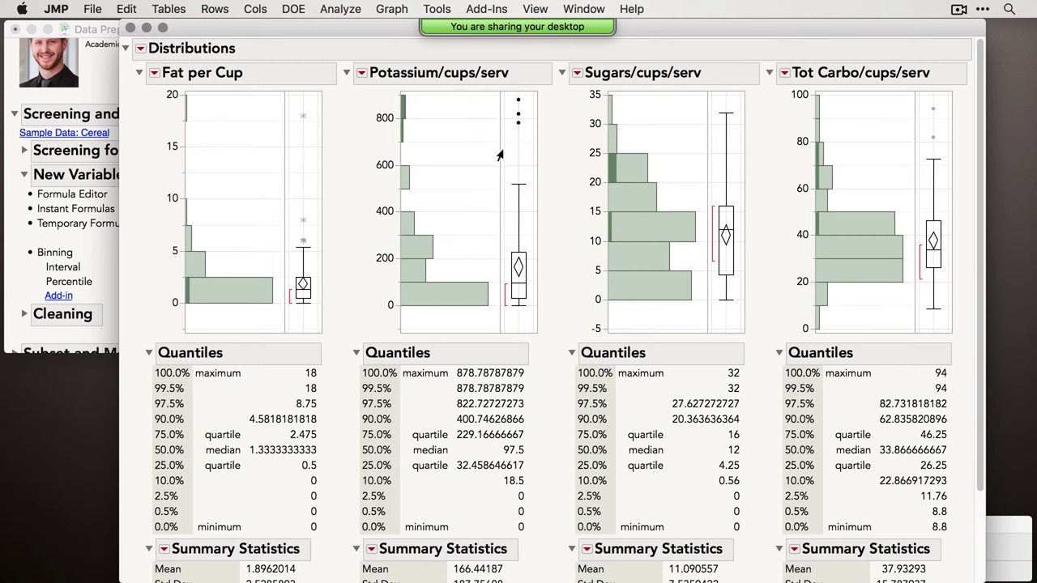
pyautogui.click(130, 28)
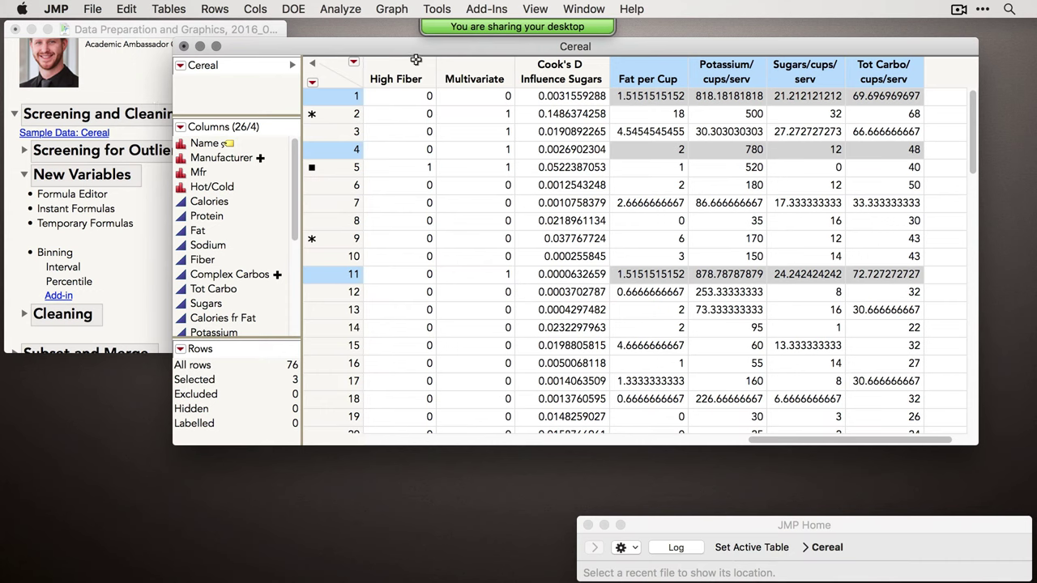
# Inspect the formulas behind the Fat per Cup and Potassium/cups/serv columns without changing them.
pyautogui.doubleClick(410, 51)
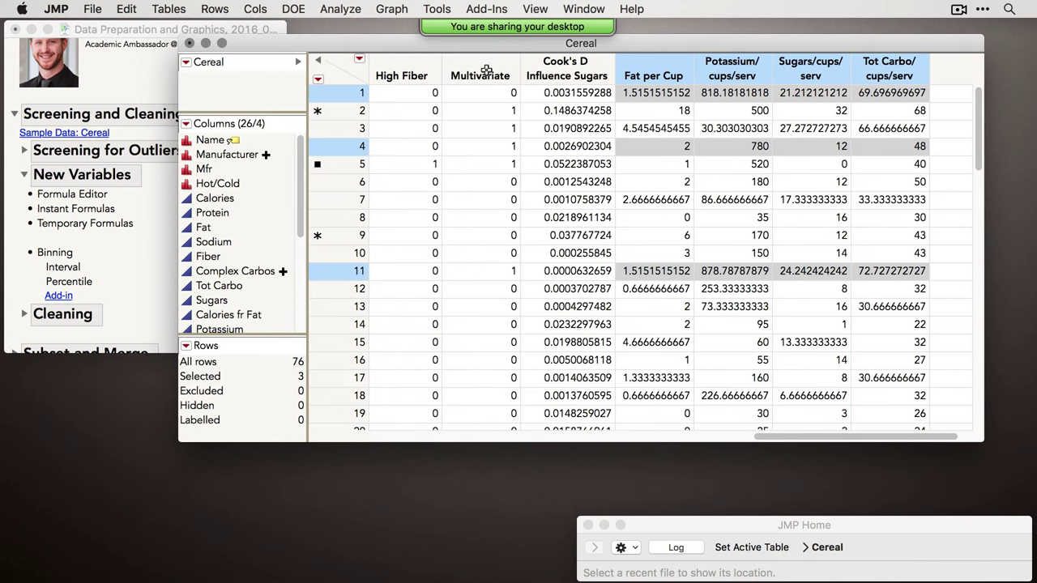
pyautogui.click(648, 74)
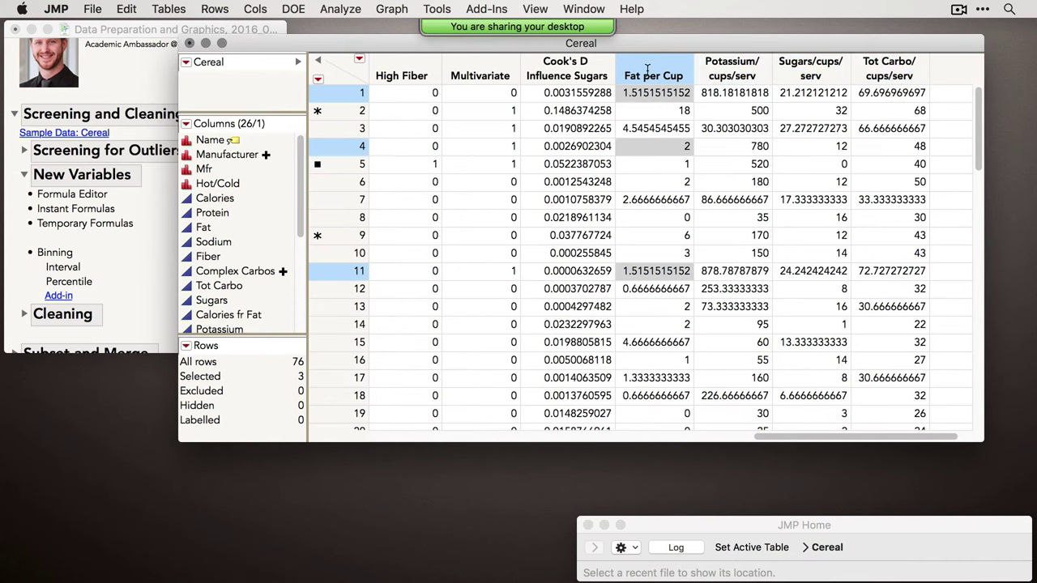
pyautogui.rightClick(648, 74)
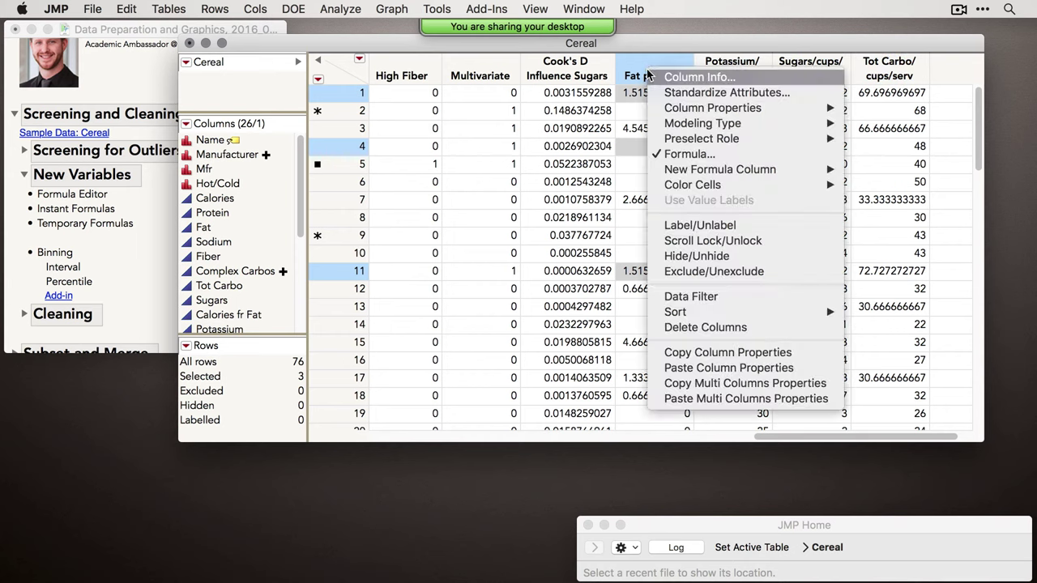
pyautogui.click(688, 156)
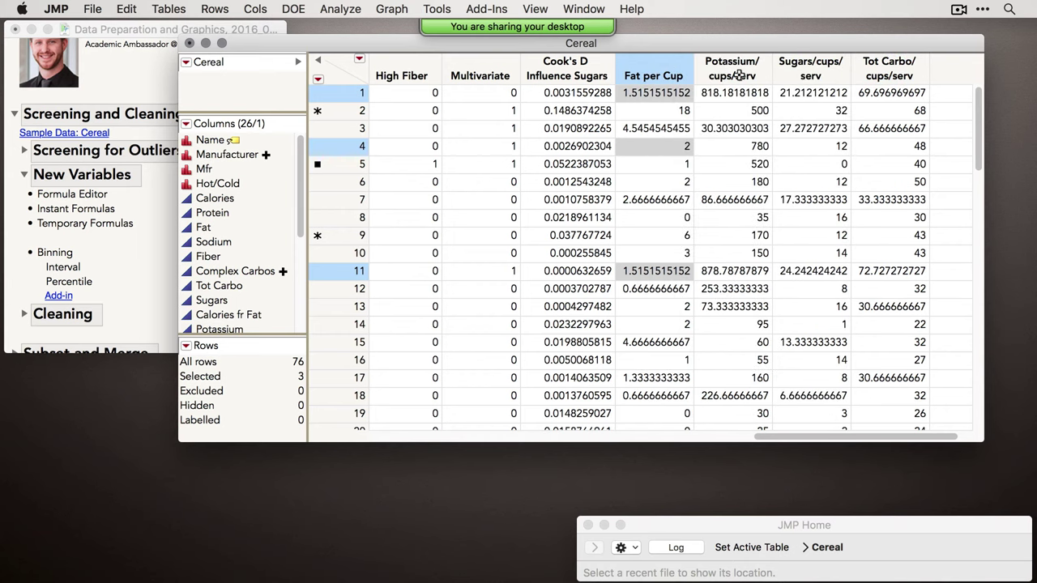
pyautogui.rightClick(740, 68)
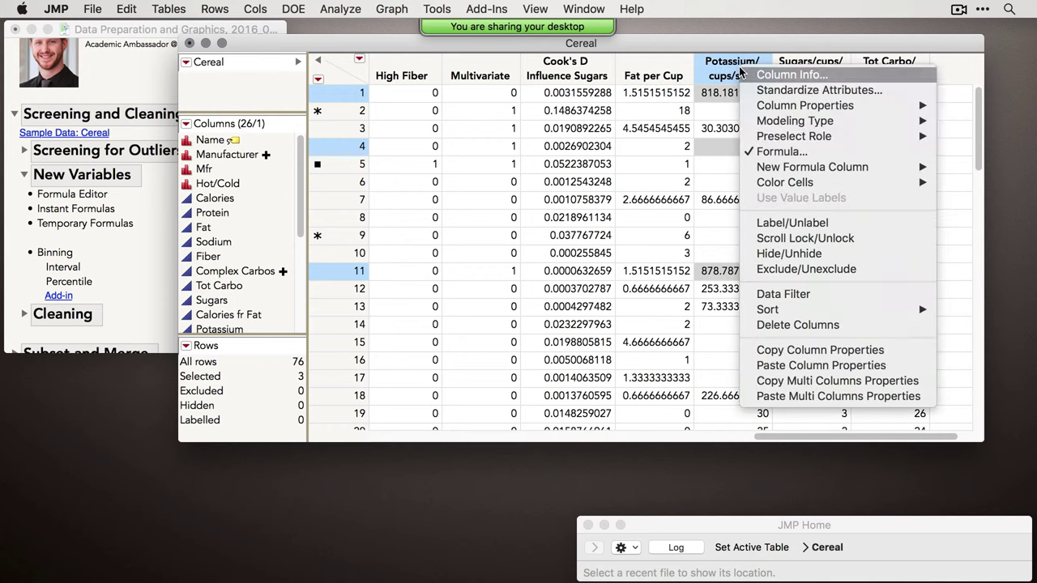
pyautogui.click(782, 152)
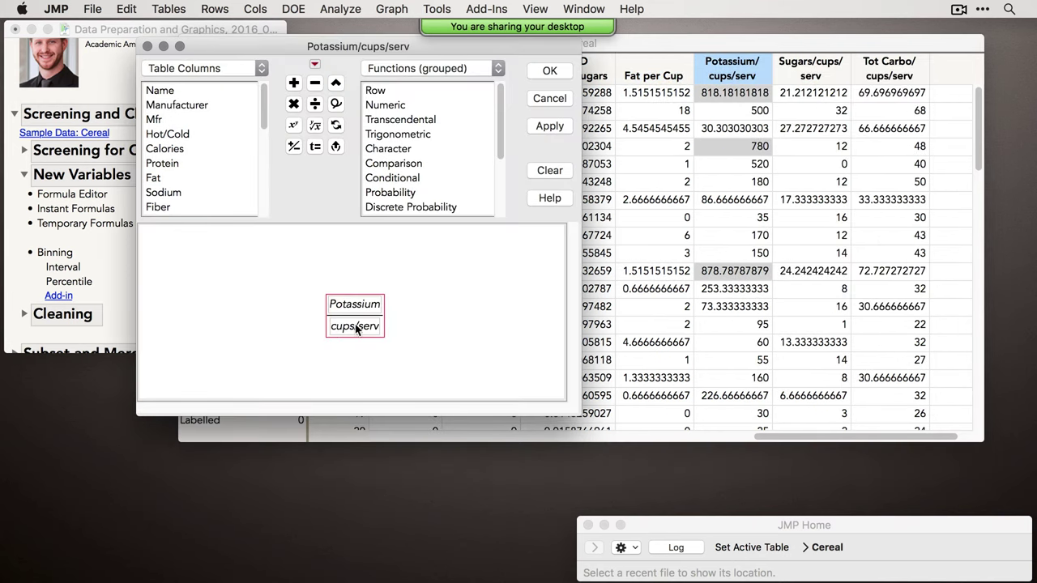
pyautogui.click(549, 98)
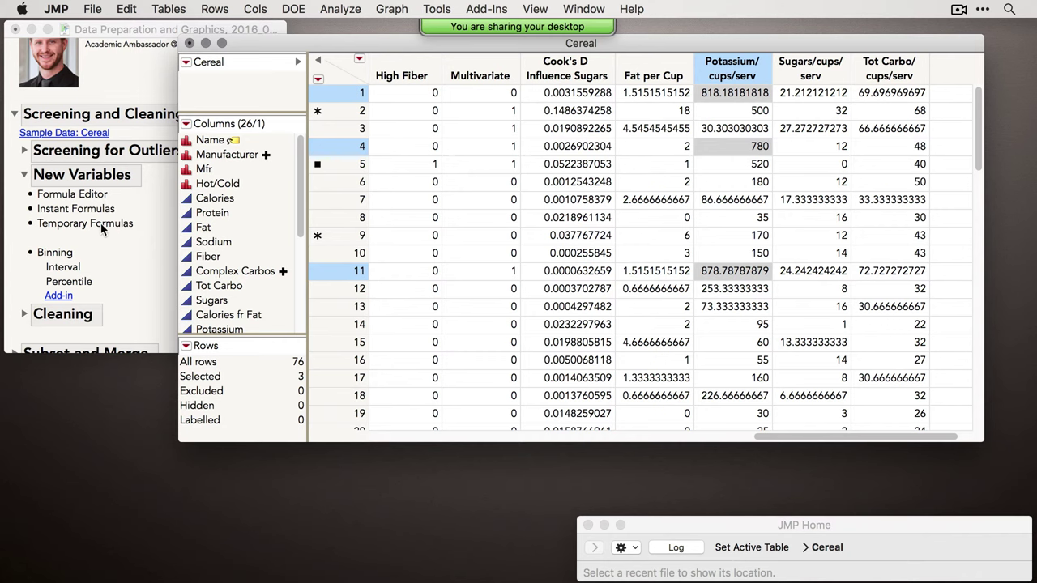
# Plot Calories through Potassium together on the Y axis in Graph Builder and display them as box plots.
pyautogui.moveTo(357, 48); pyautogui.dragTo(337, 59)
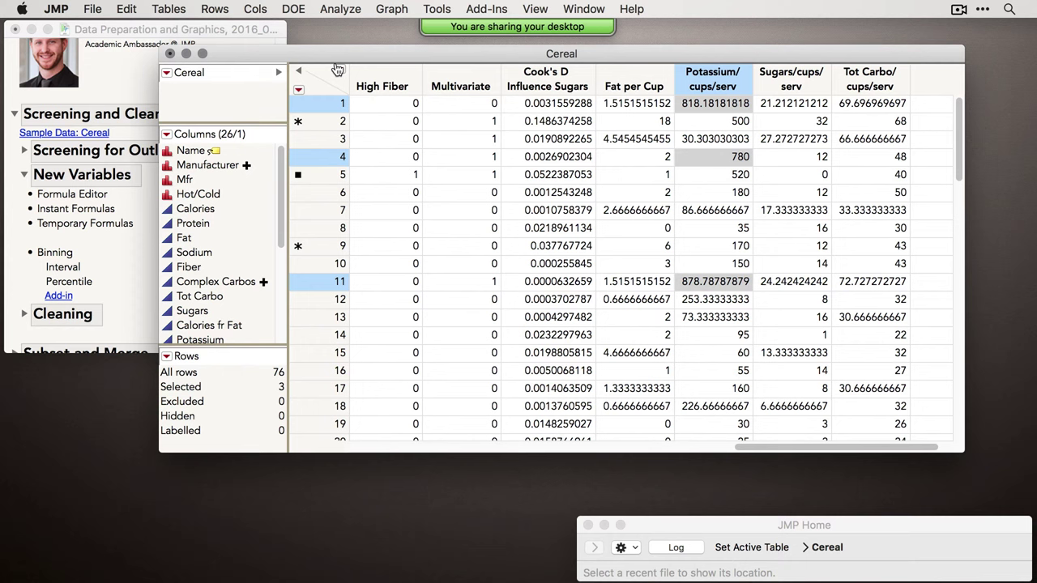
pyautogui.click(397, 9)
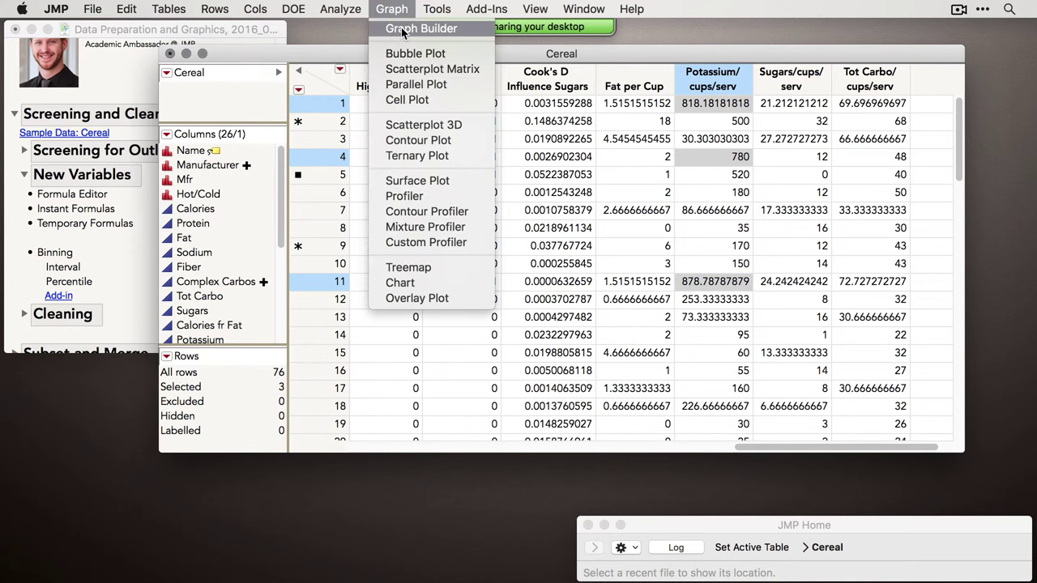
pyautogui.click(405, 29)
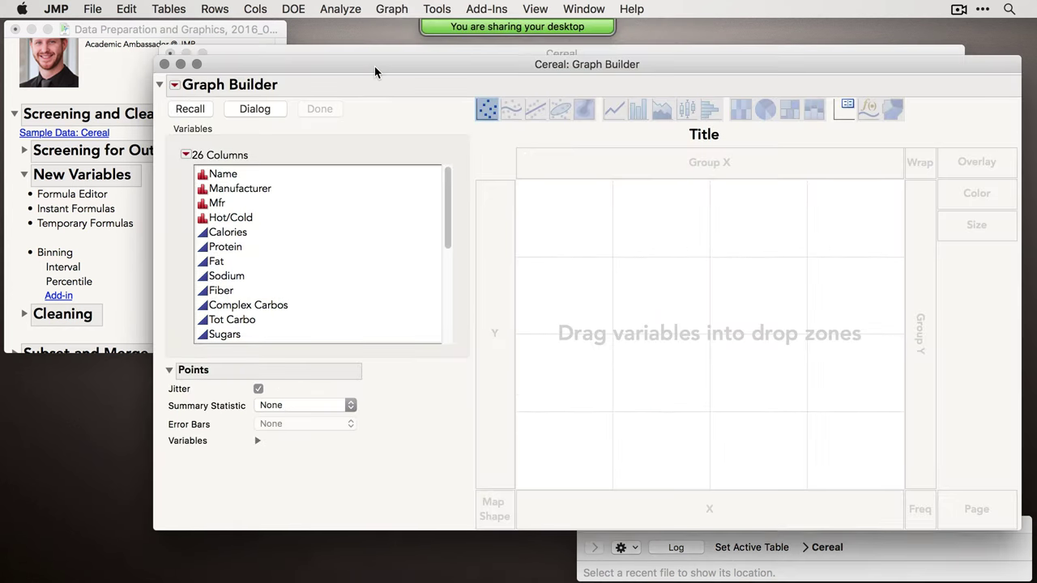
pyautogui.moveTo(375, 72); pyautogui.dragTo(377, 54)
pyautogui.moveTo(451, 203)
pyautogui.mouseDown()
pyautogui.moveTo(447, 243)
pyautogui.moveTo(447, 224)
pyautogui.mouseUp()
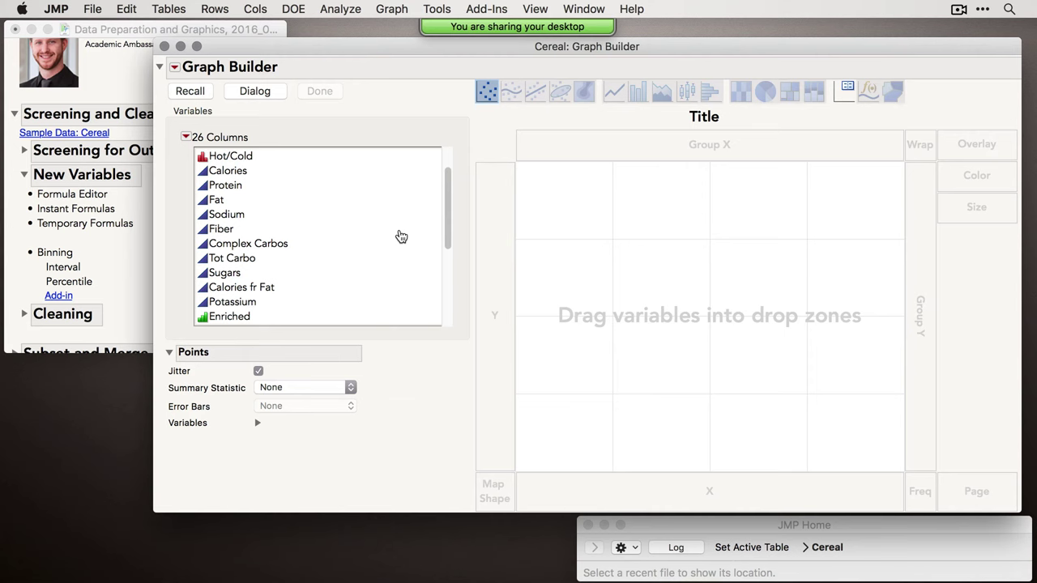
pyautogui.moveTo(261, 51); pyautogui.dragTo(239, 45)
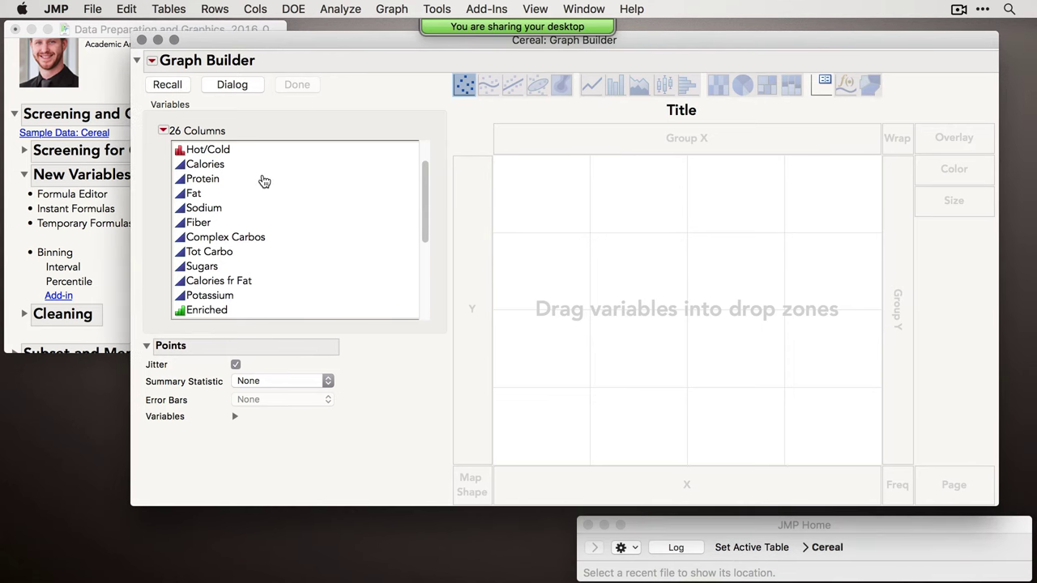
pyautogui.moveTo(203, 164); pyautogui.dragTo(233, 296)
pyautogui.moveTo(219, 240); pyautogui.dragTo(476, 246)
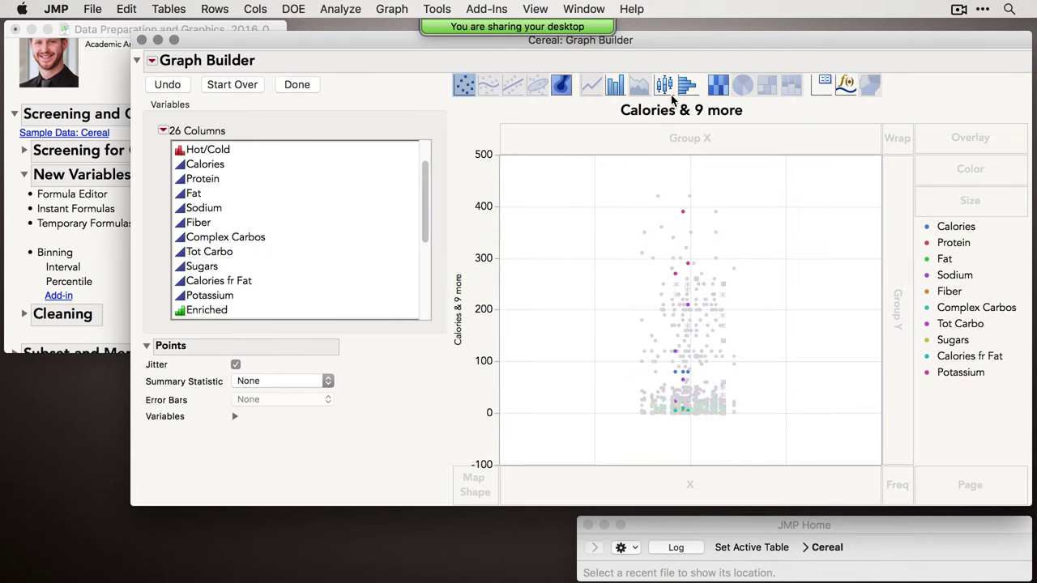
pyautogui.click(667, 88)
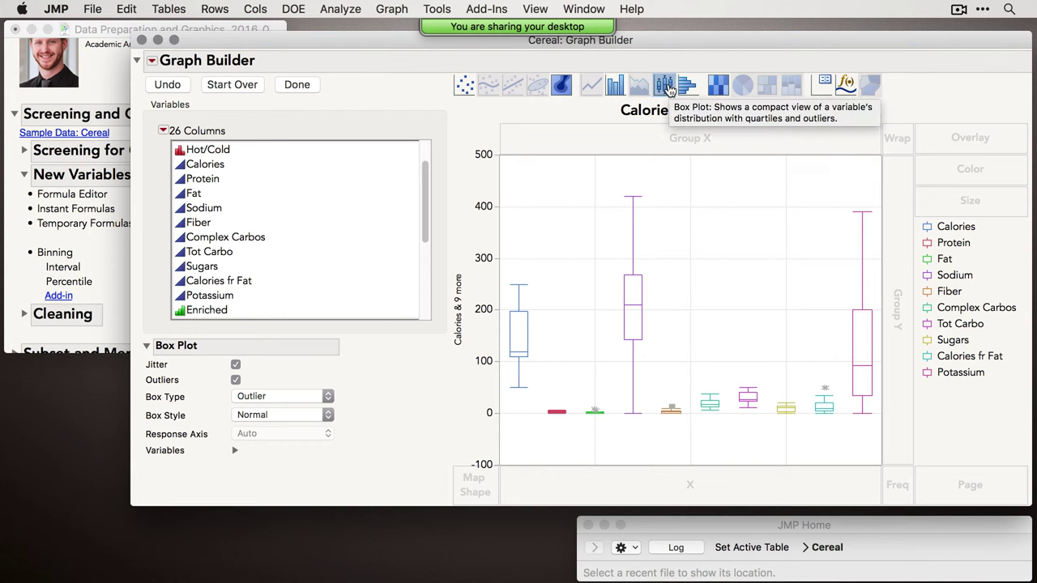
pyautogui.moveTo(632, 39); pyautogui.dragTo(580, 44)
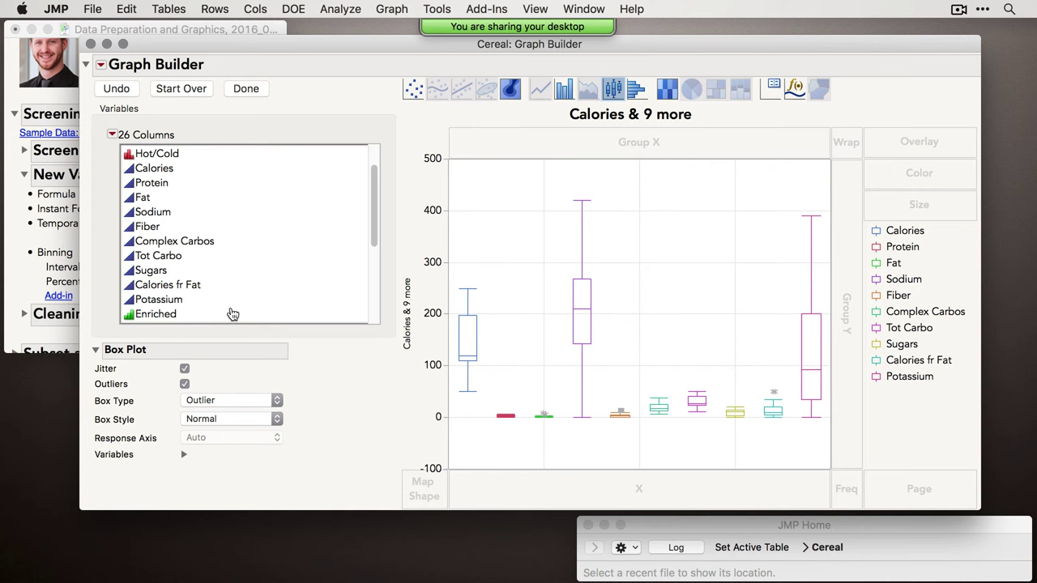
# Clear the box plots from Graph Builder and bring the Cereal data table to the front.
pyautogui.click(689, 407)
pyautogui.click(180, 89)
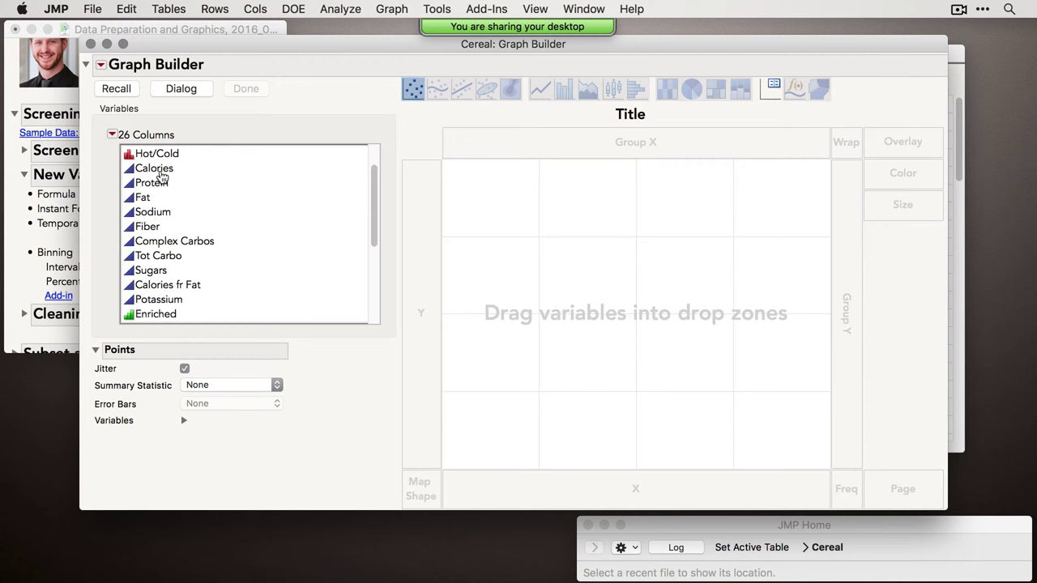
pyautogui.moveTo(341, 47); pyautogui.dragTo(355, 192)
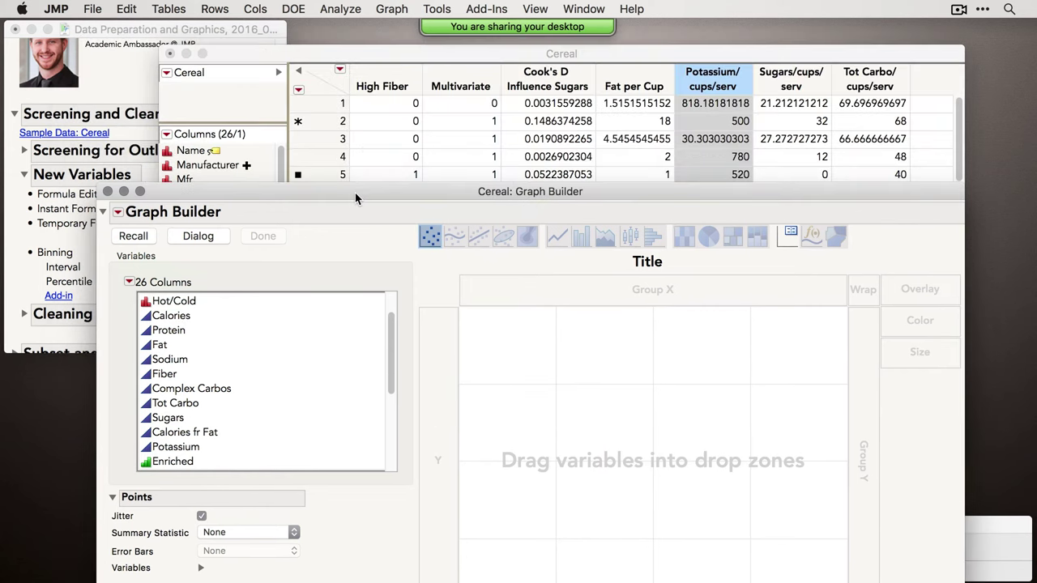
pyautogui.click(365, 113)
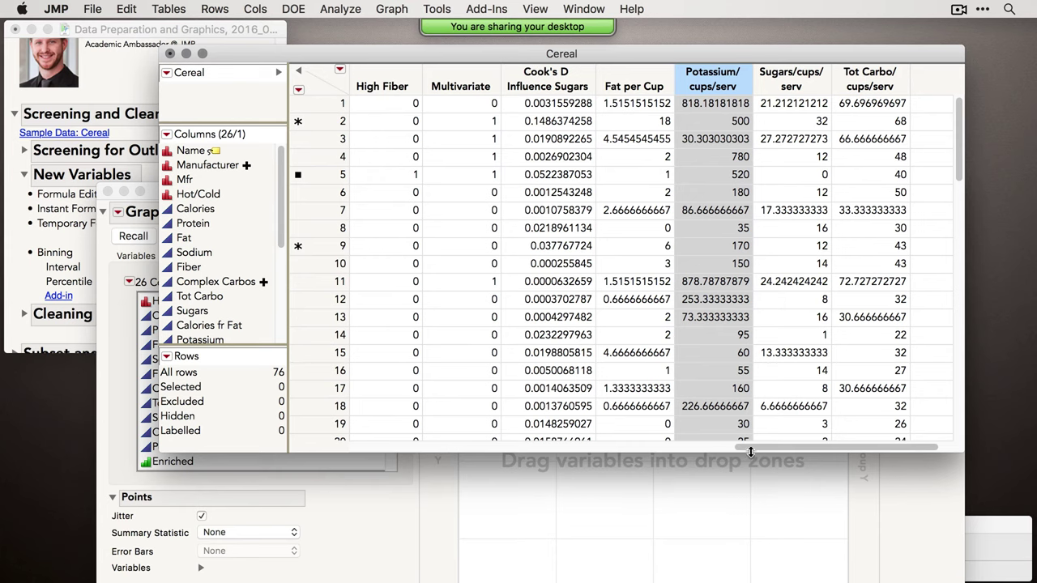
# Review the Distributional options for a new formula column on Potassium in the data table without applying one.
pyautogui.moveTo(750, 449); pyautogui.dragTo(621, 445)
pyautogui.click(410, 77)
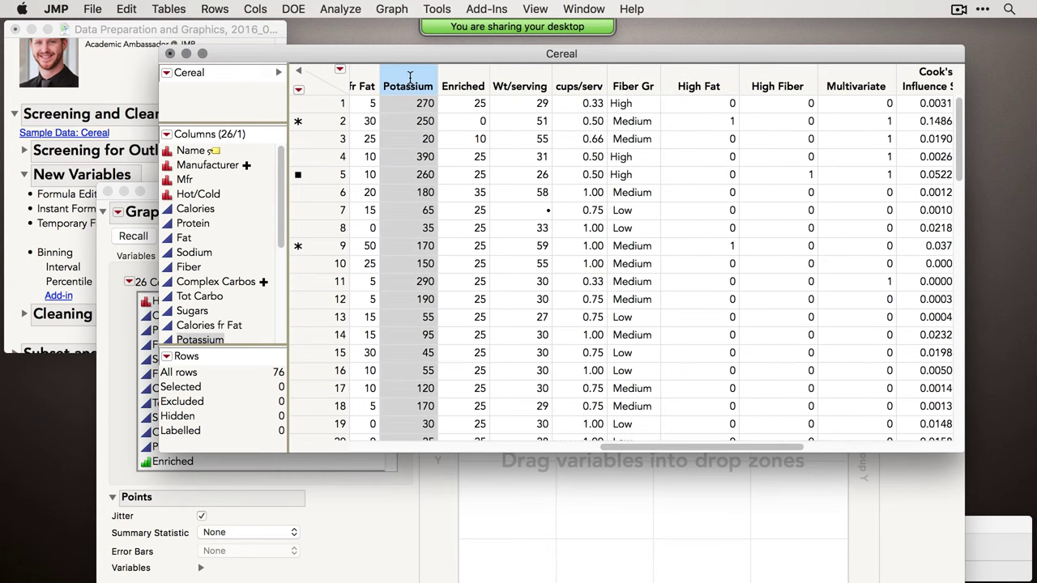
pyautogui.rightClick(405, 77)
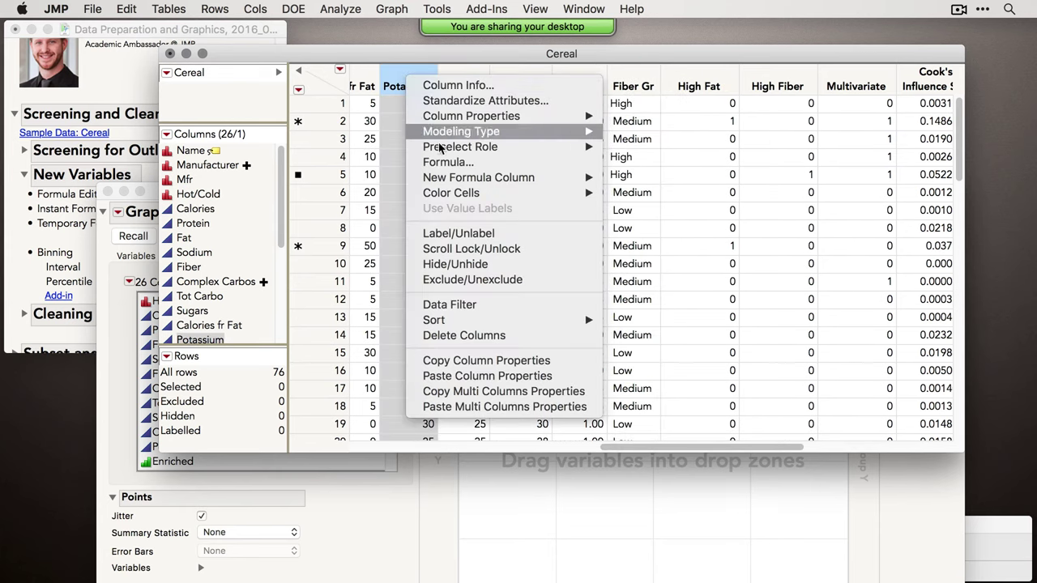
pyautogui.moveTo(467, 179)
pyautogui.moveTo(636, 209)
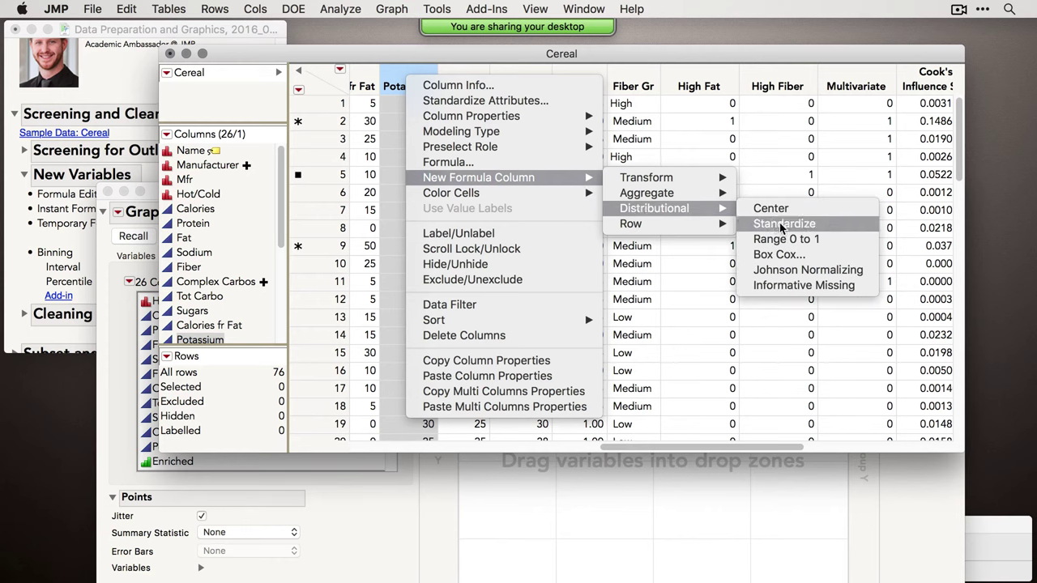
pyautogui.click(398, 56)
pyautogui.moveTo(398, 56); pyautogui.dragTo(404, 44)
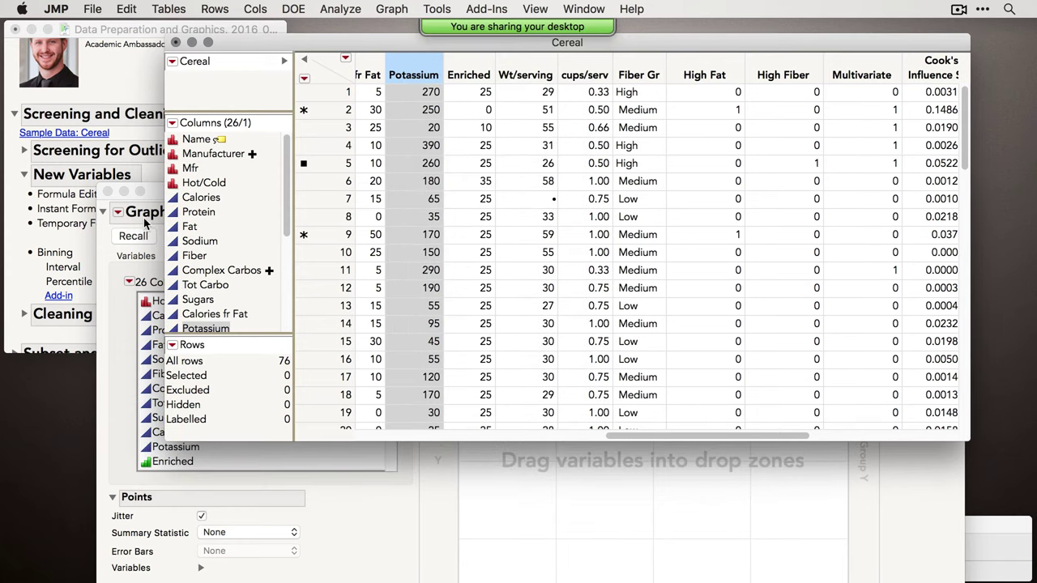
# Create temporary standardized versions of Calories through Potassium within the Graph Builder column list.
pyautogui.moveTo(162, 196); pyautogui.dragTo(165, 49)
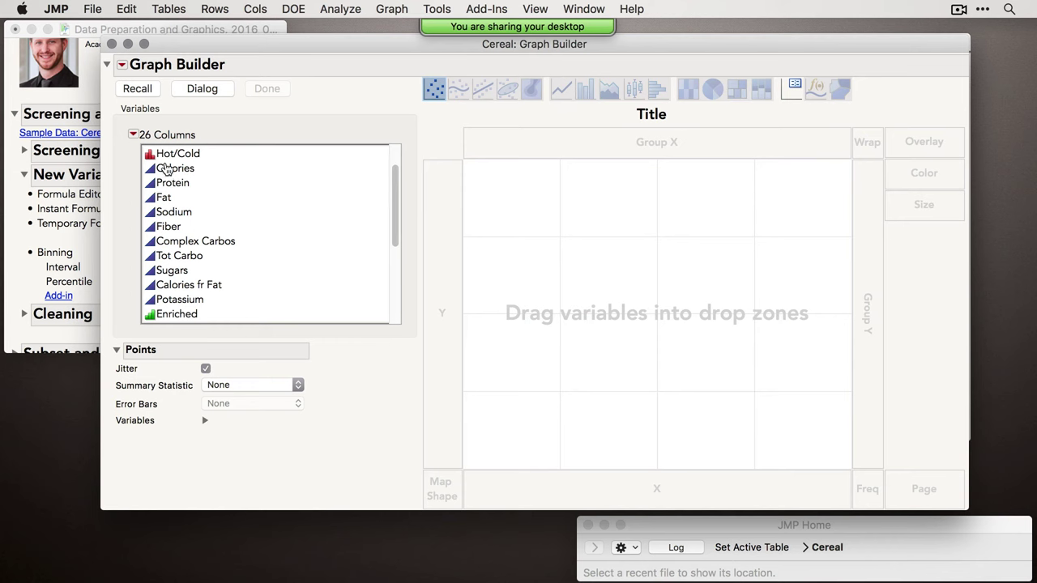
pyautogui.moveTo(170, 170); pyautogui.dragTo(202, 301)
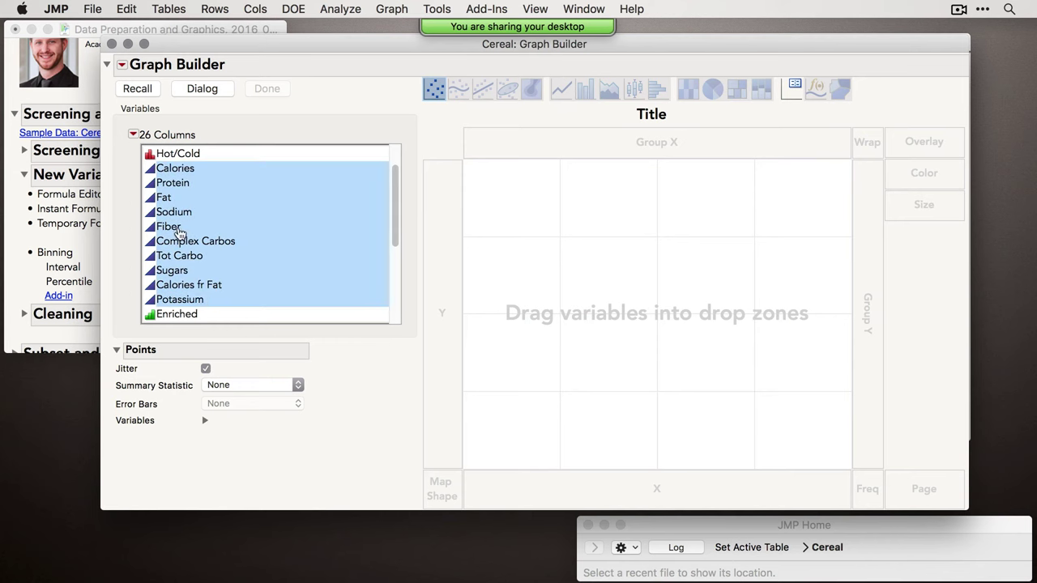
pyautogui.rightClick(183, 217)
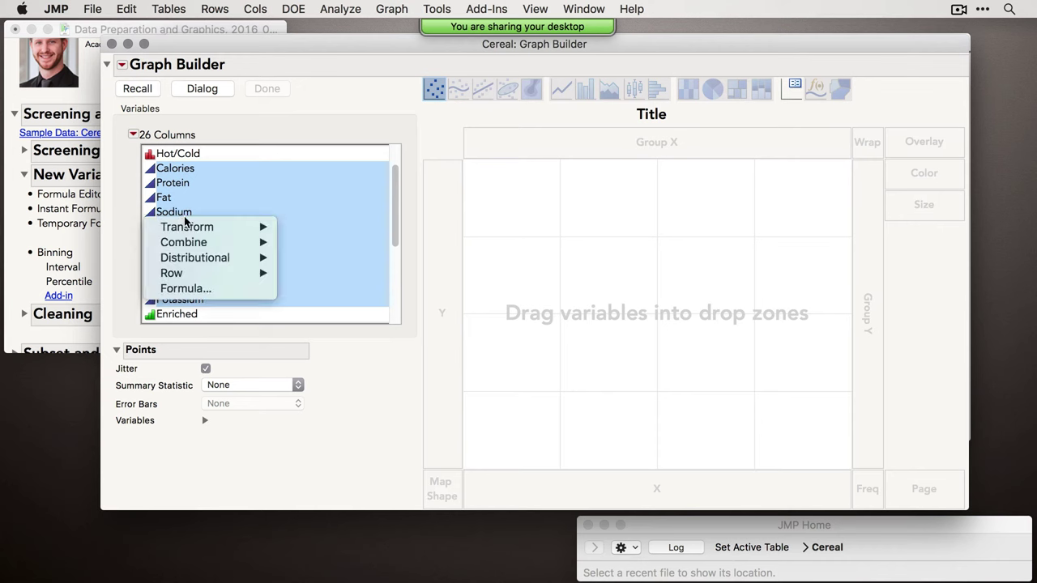
pyautogui.moveTo(209, 261)
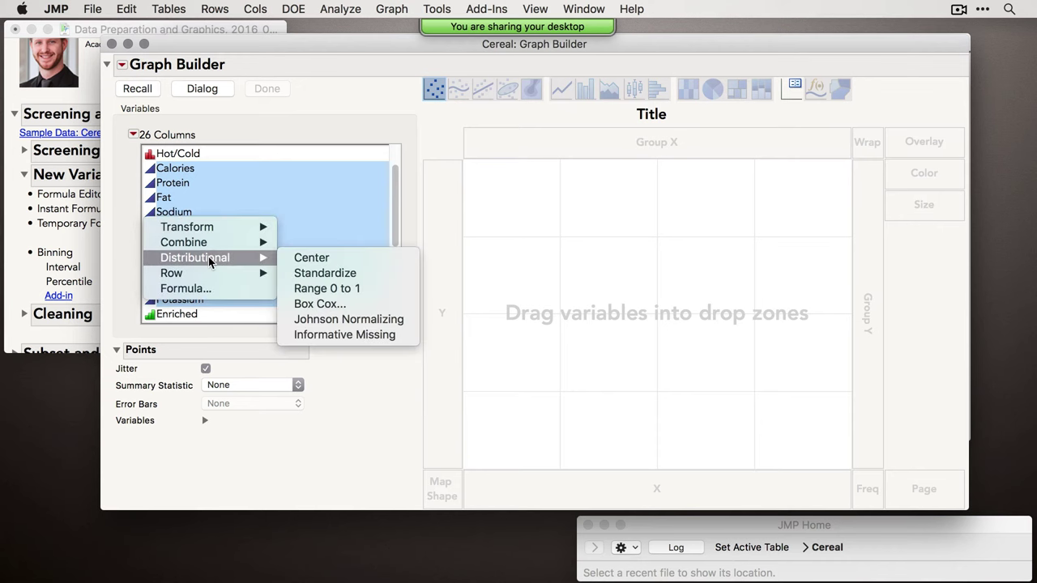
pyautogui.click(355, 277)
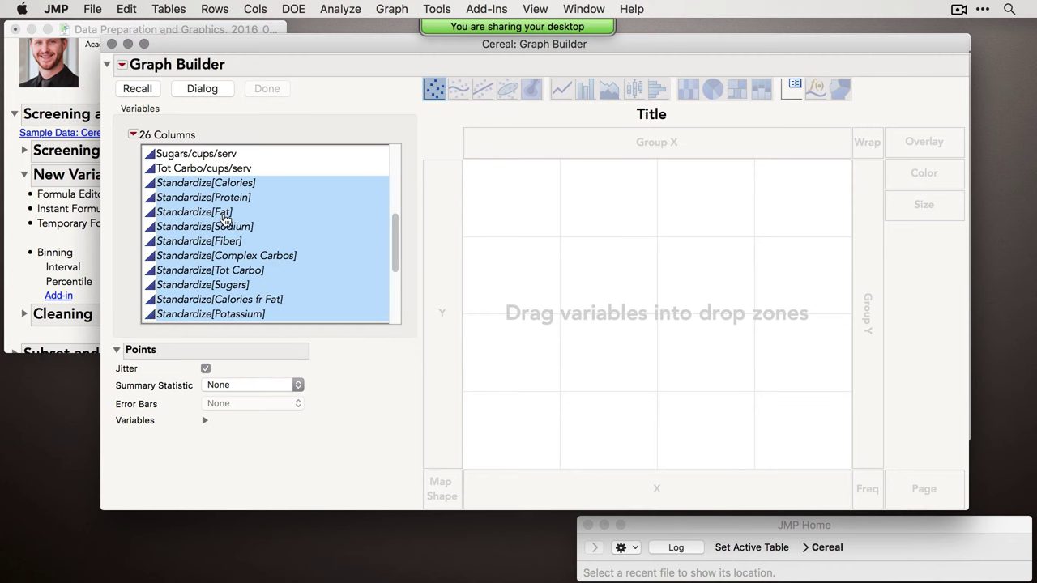
# Check the last columns of the data table and the options for keeping or removing the temporary Standardize columns.
pyautogui.moveTo(326, 44); pyautogui.dragTo(329, 167)
pyautogui.hscroll(5, 706, 114)
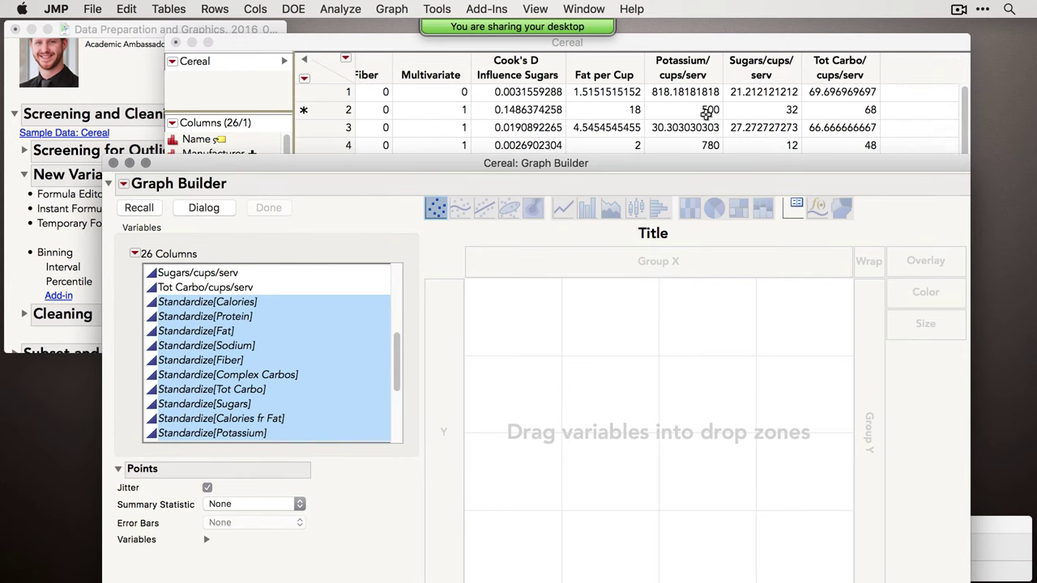
pyautogui.moveTo(436, 166); pyautogui.dragTo(432, 63)
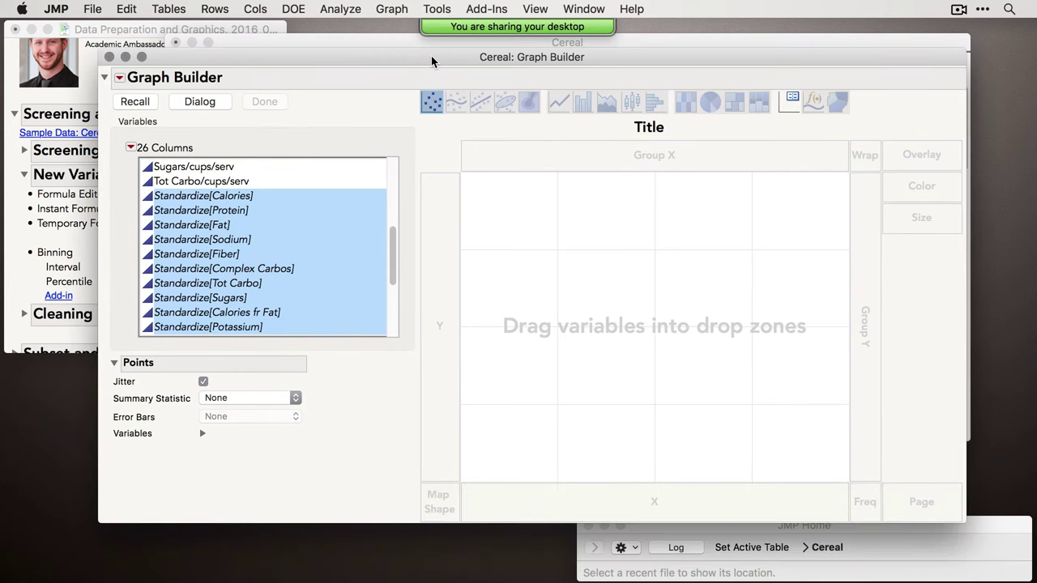
pyautogui.rightClick(180, 218)
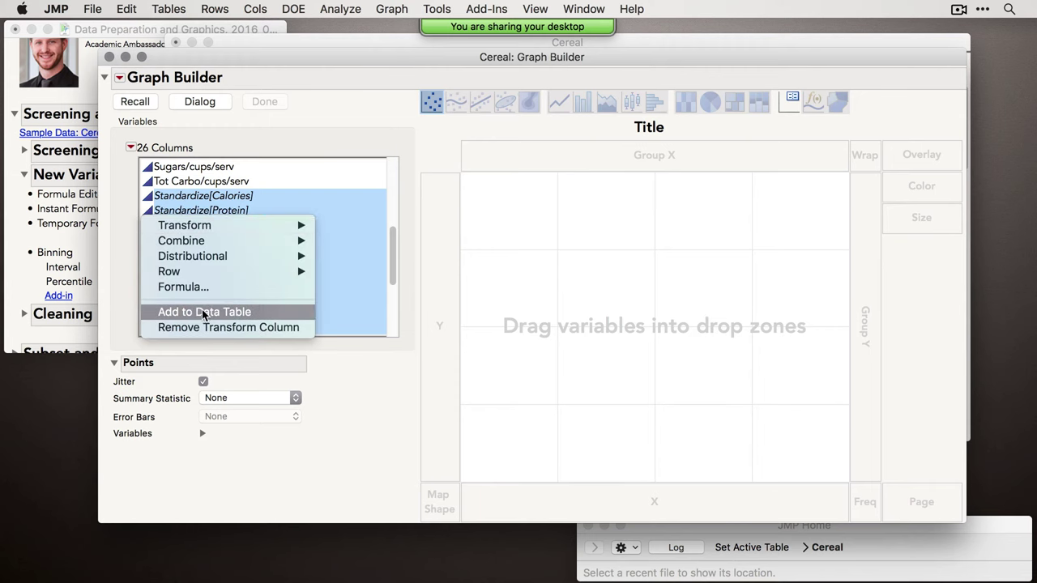
pyautogui.click(317, 63)
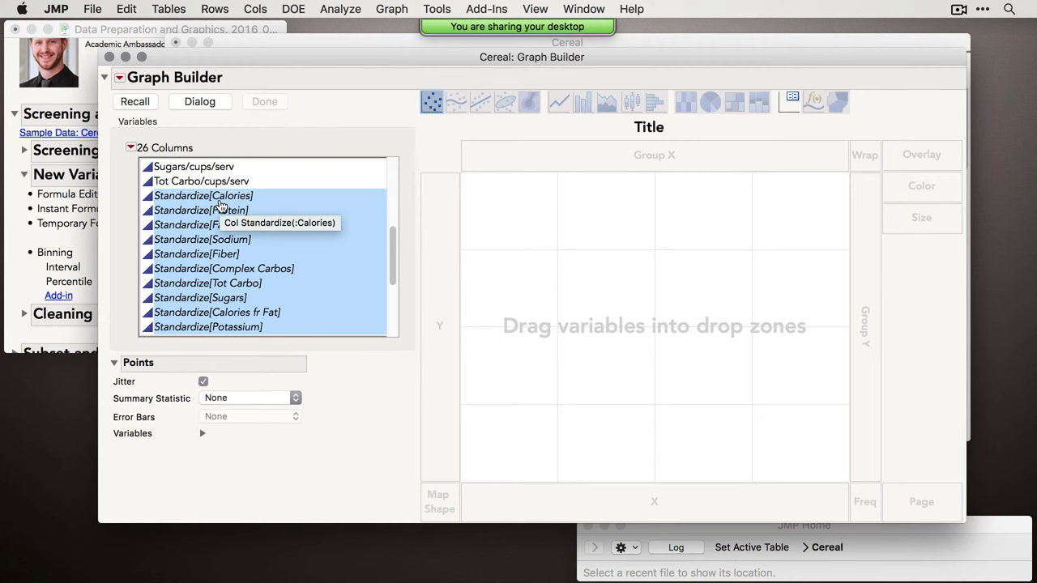
# Plot the ten standardized columns together on the Y axis as box plots and select the high outliers.
pyautogui.moveTo(220, 204); pyautogui.dragTo(447, 225)
pyautogui.click(607, 105)
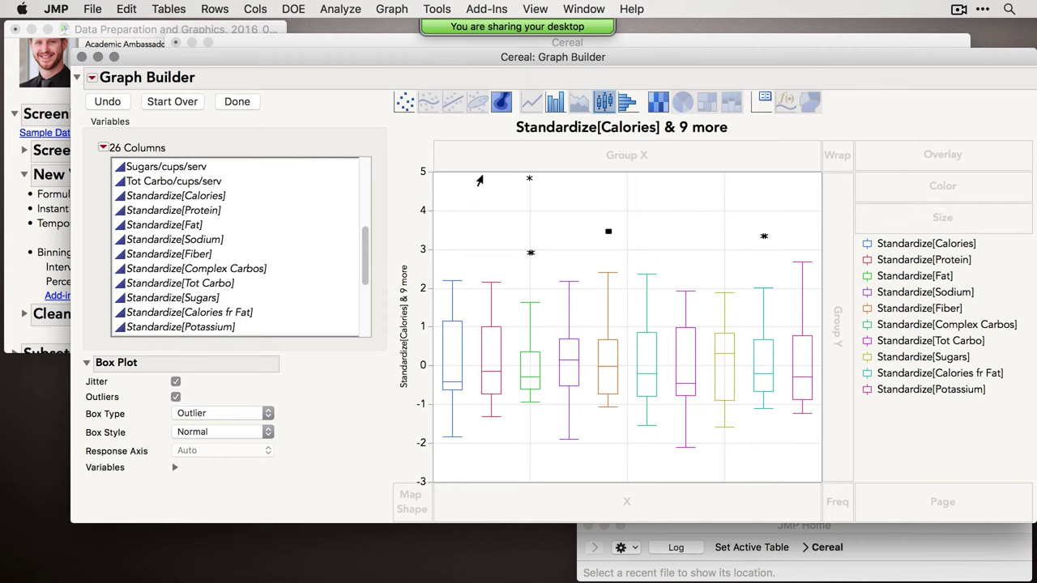
pyautogui.moveTo(479, 174); pyautogui.dragTo(810, 277)
pyautogui.moveTo(500, 171); pyautogui.dragTo(789, 275)
# Review the Combine options for Complex Carbos and Tot Carbo in the Graph Builder column list without applying one.
pyautogui.scroll(5, 366, 268)
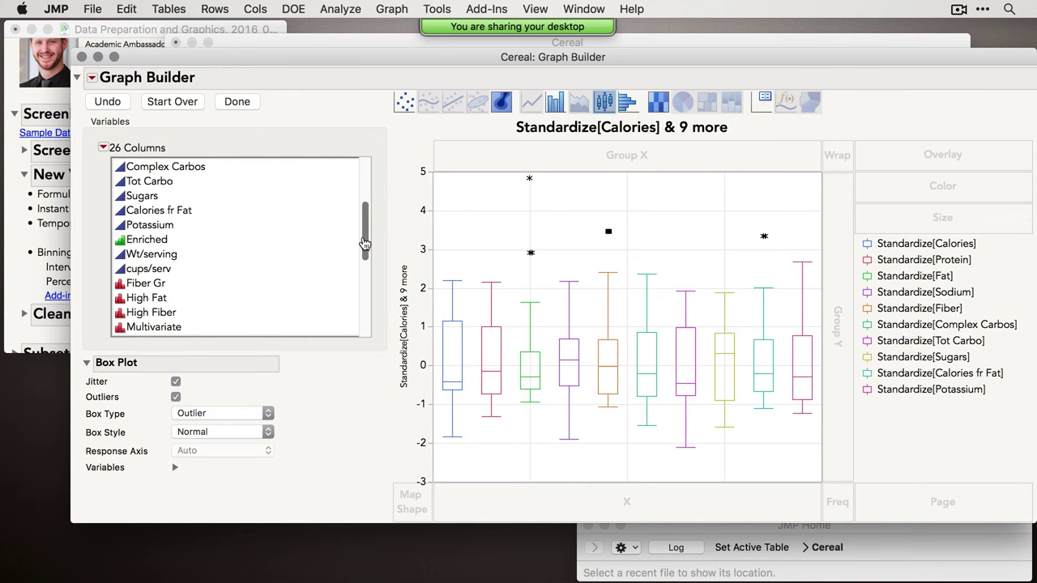
pyautogui.click(145, 183)
pyautogui.keyDown('shift'); pyautogui.click(154, 198); pyautogui.keyUp('shift')
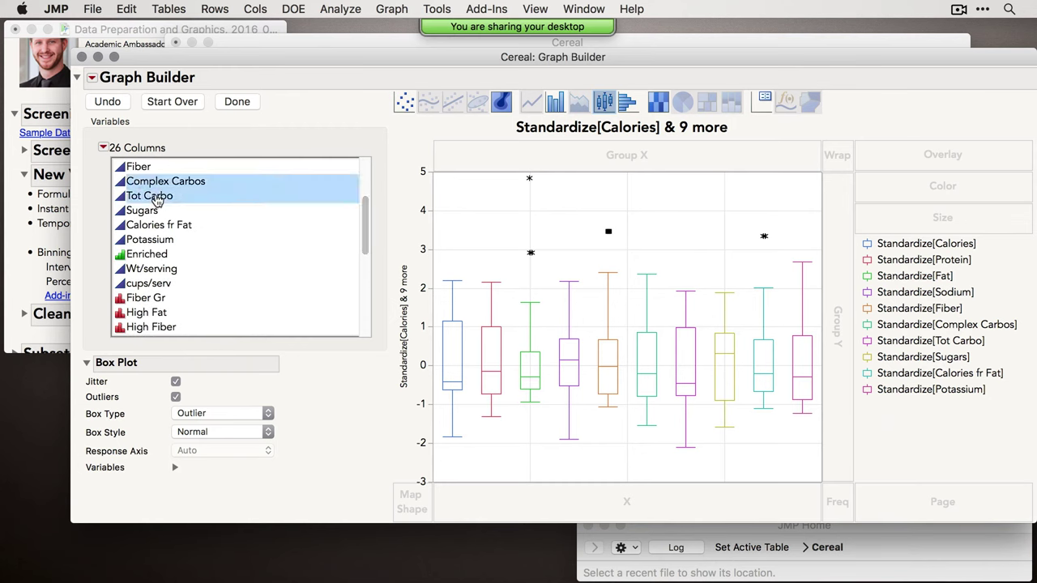
pyautogui.rightClick(146, 191)
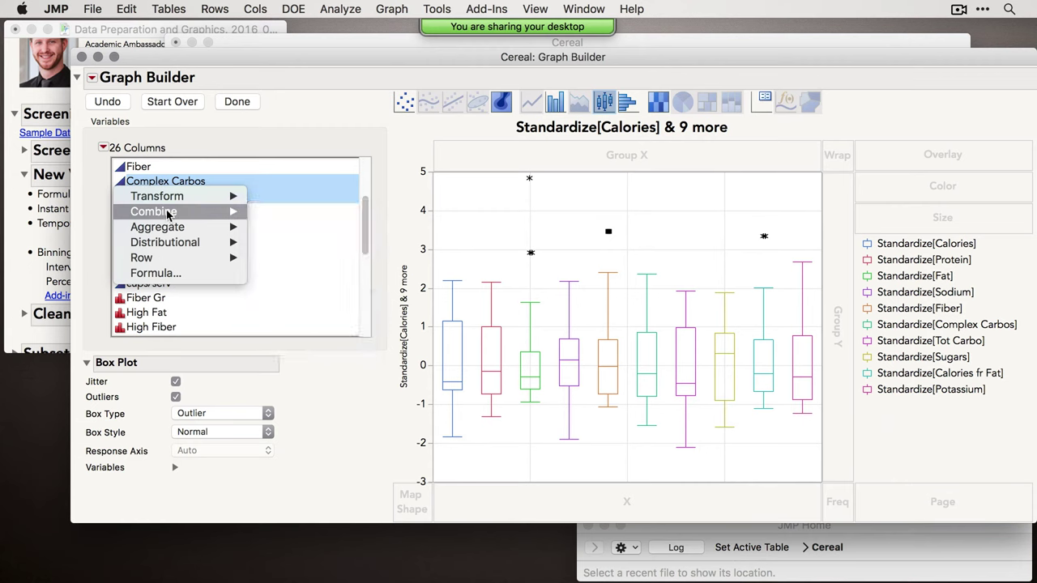
pyautogui.moveTo(170, 214)
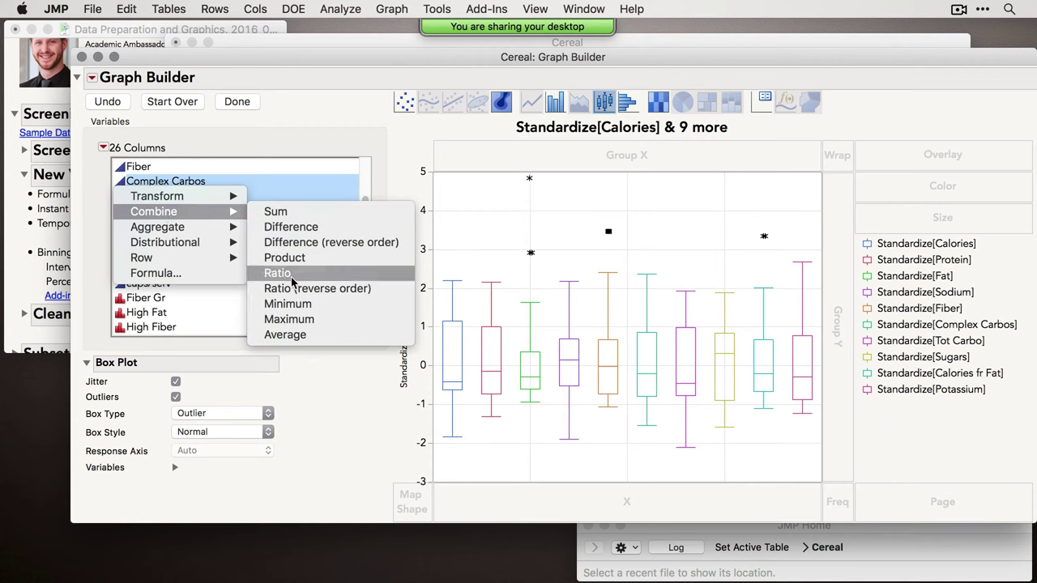
pyautogui.click(162, 176)
pyautogui.click(192, 243)
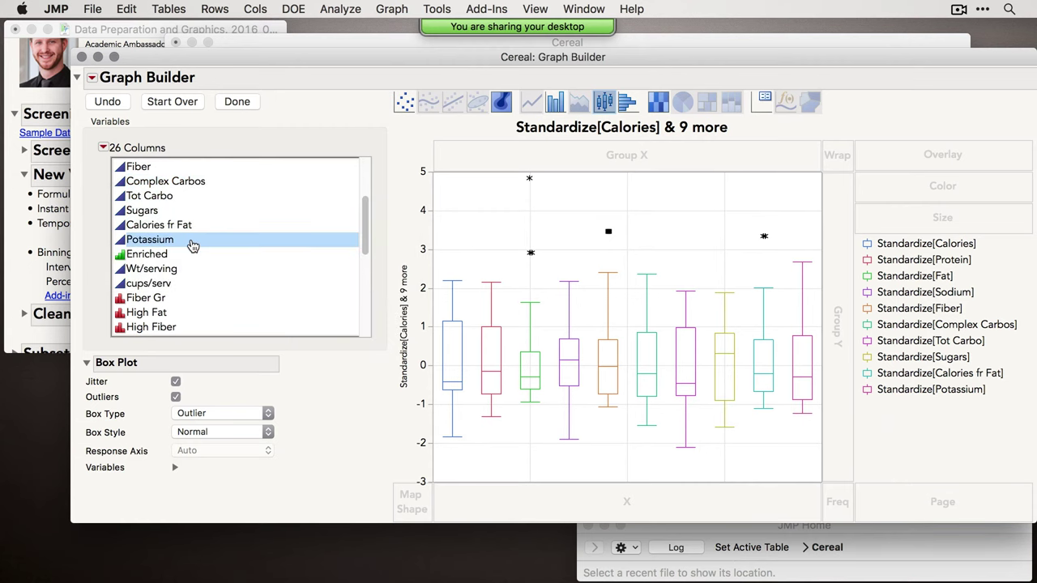
# Run a Distribution of temporary Log transforms of Calories, Protein, Fat and Sodium.
pyautogui.click(340, 8)
pyautogui.click(342, 29)
pyautogui.moveTo(253, 225); pyautogui.dragTo(260, 268)
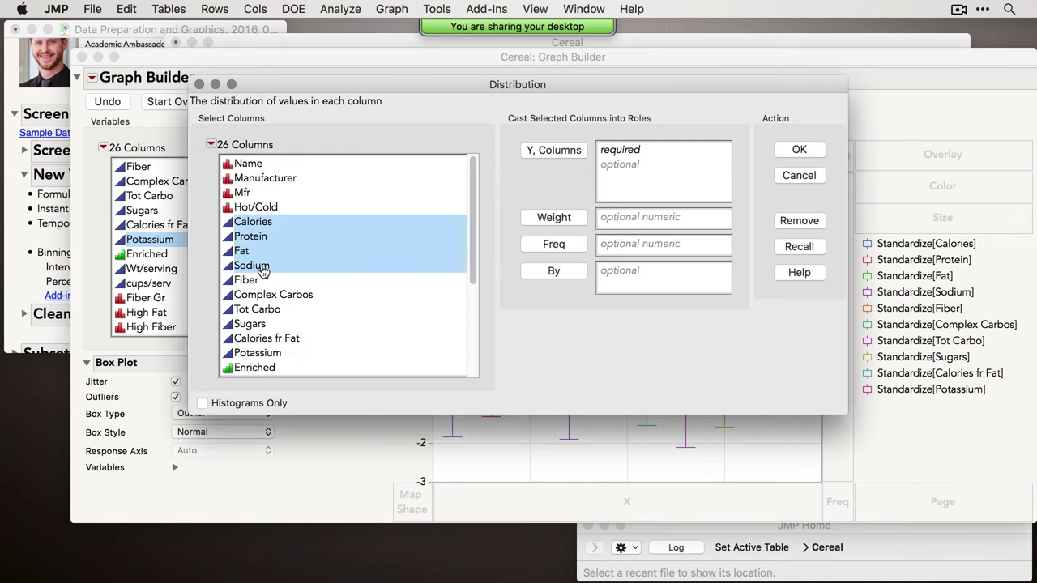
pyautogui.rightClick(264, 249)
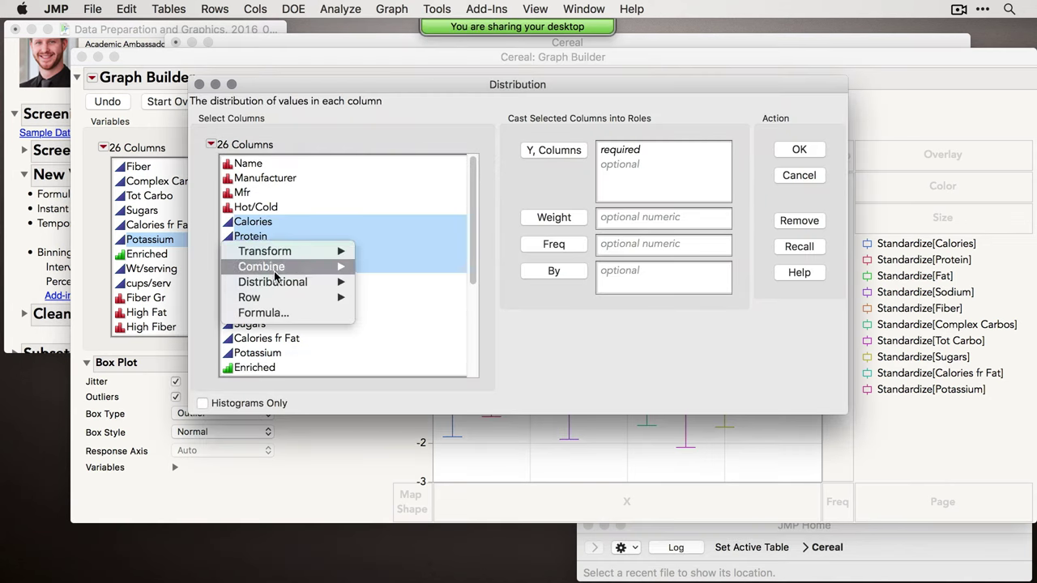
pyautogui.moveTo(283, 284)
pyautogui.moveTo(267, 251)
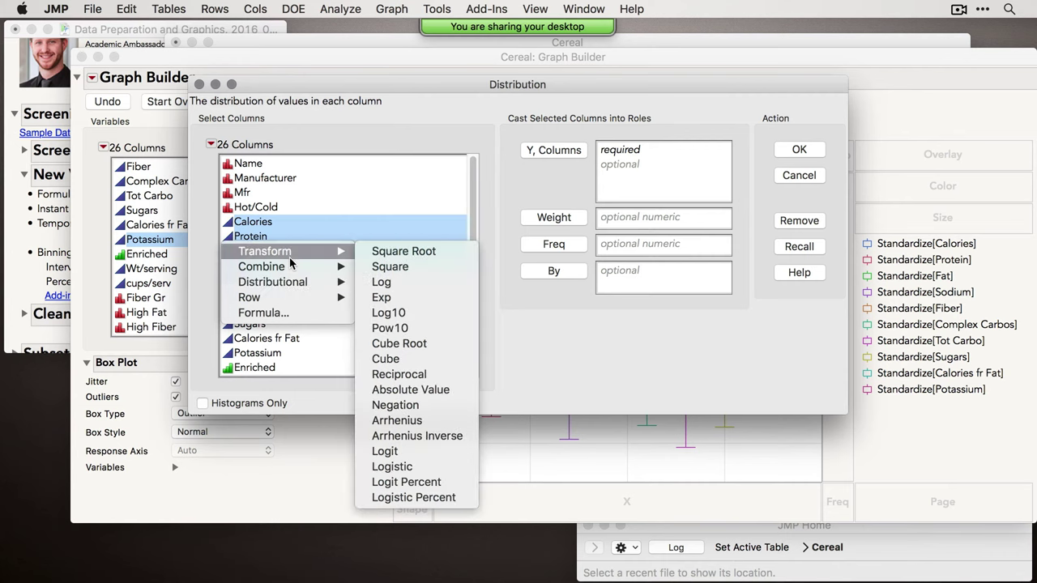
pyautogui.click(391, 283)
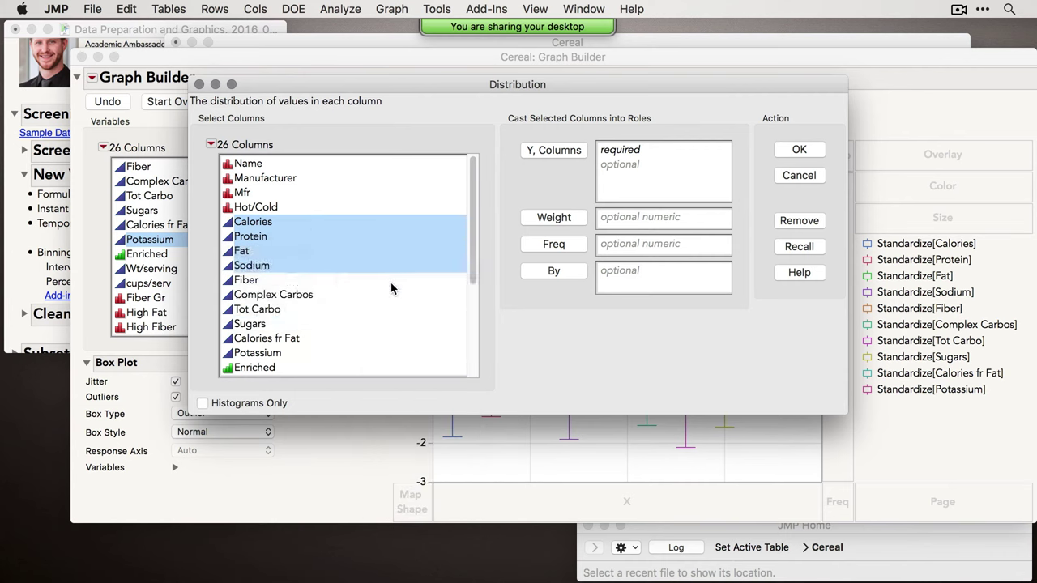
pyautogui.click(550, 151)
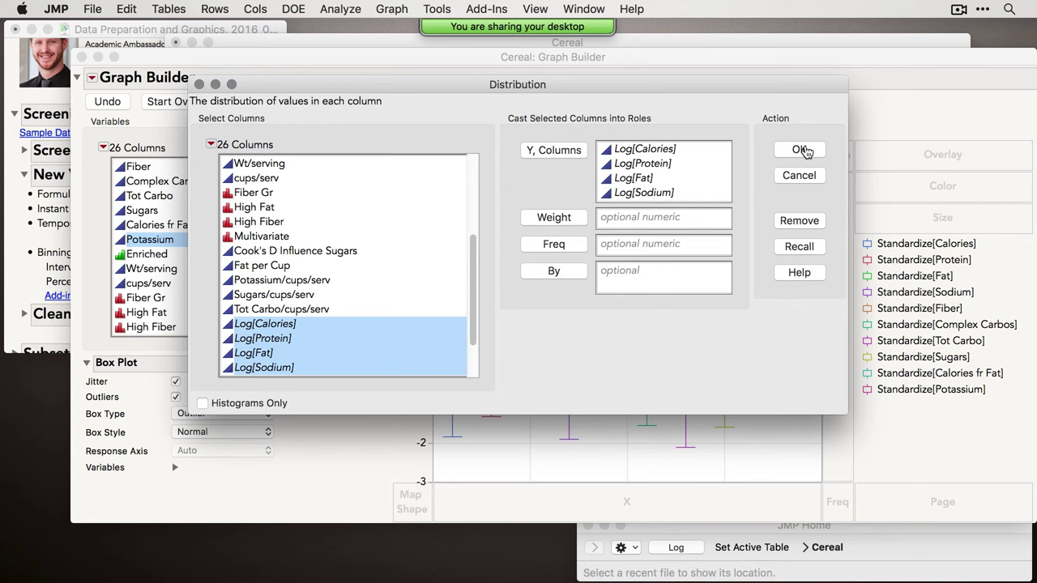
pyautogui.click(784, 149)
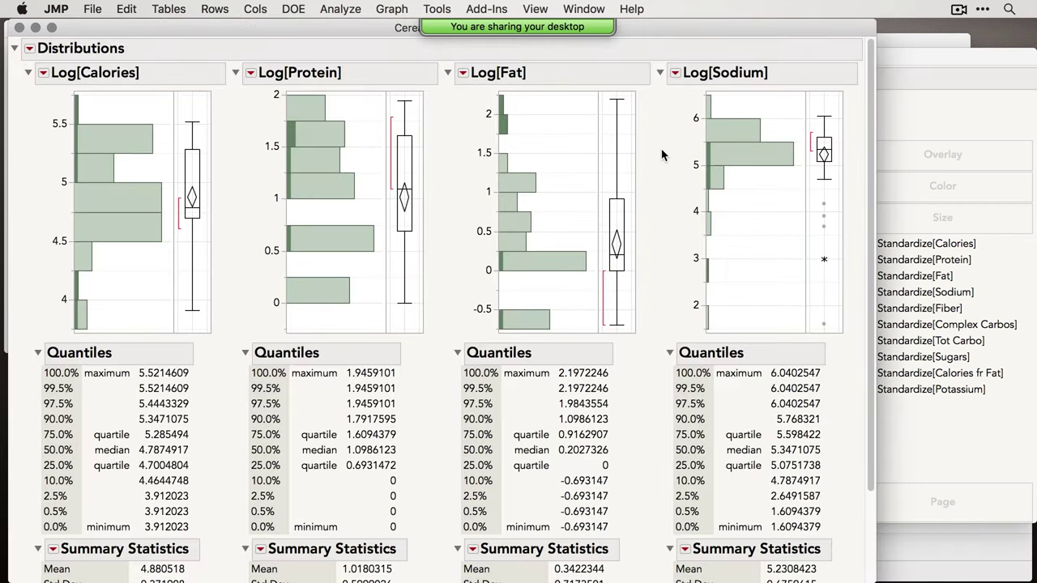
# Close the log Distribution report and Graph Builder, and clear the row selection in the Cereal table.
pyautogui.click(20, 29)
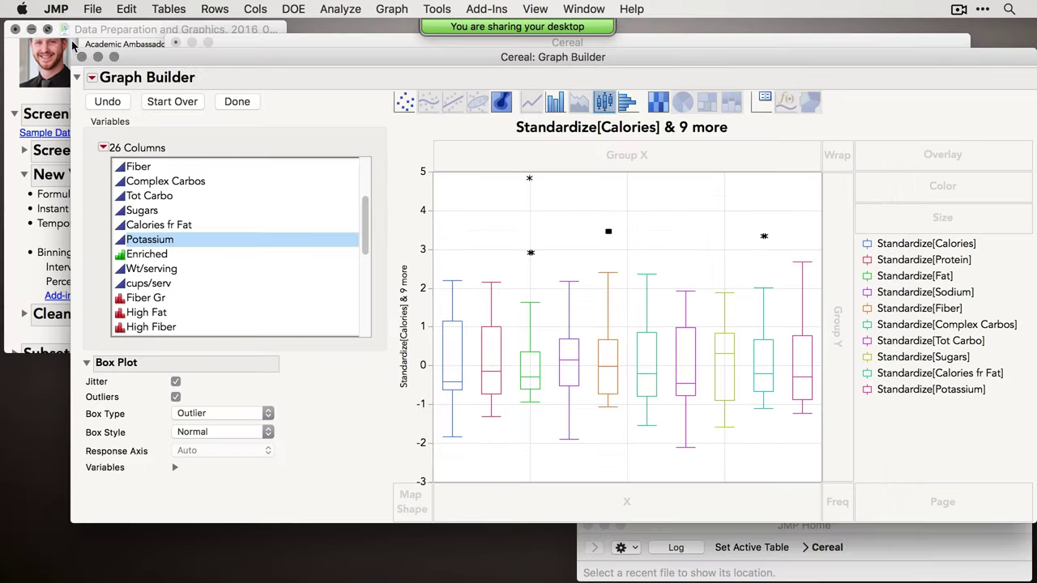
pyautogui.click(81, 58)
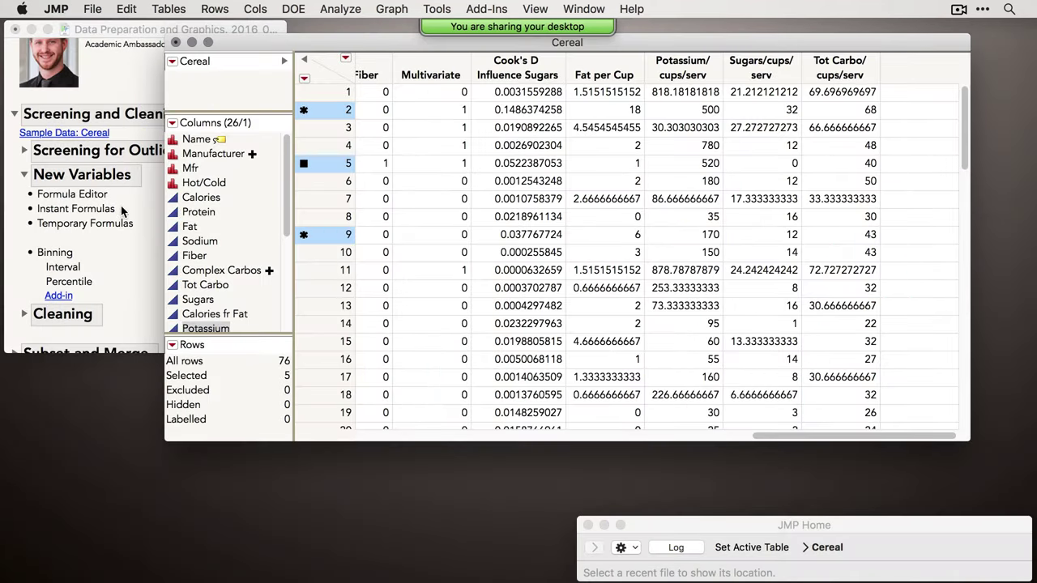
pyautogui.click(328, 79)
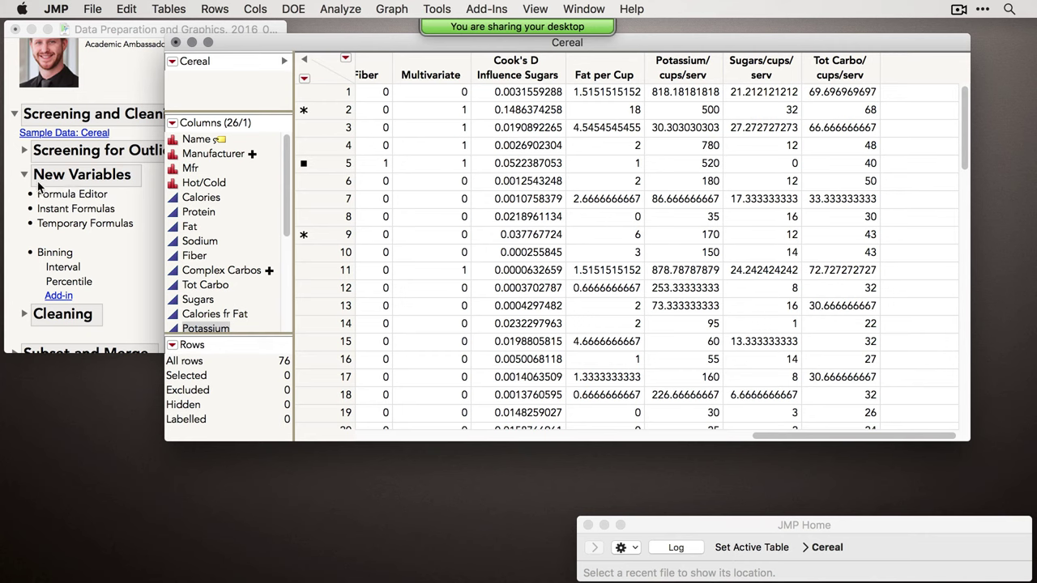
# Run a Distribution of Calories and place the report beside the Calories column of the data table.
pyautogui.moveTo(810, 435); pyautogui.dragTo(370, 423)
pyautogui.click(644, 62)
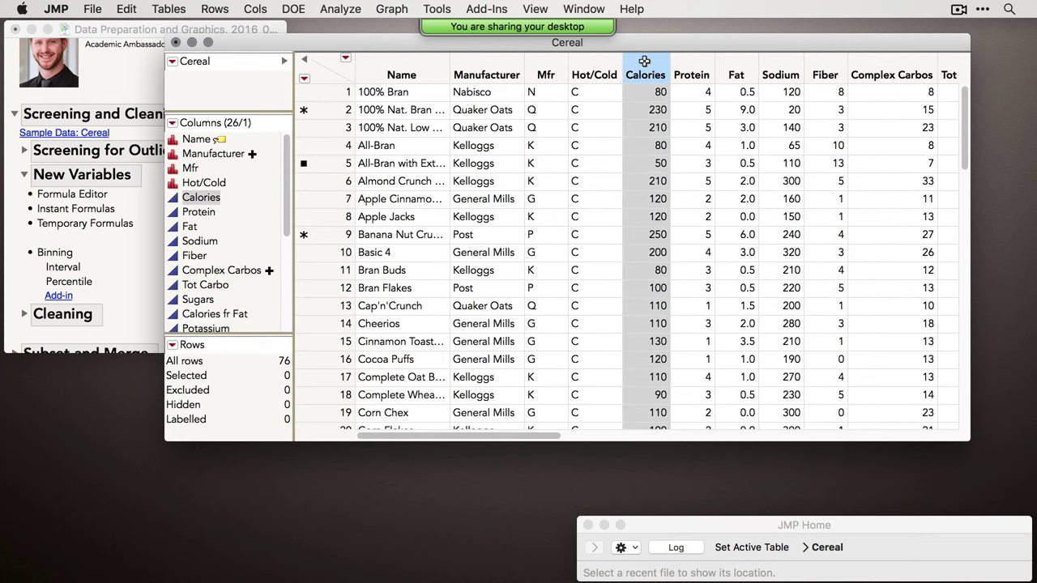
pyautogui.click(340, 8)
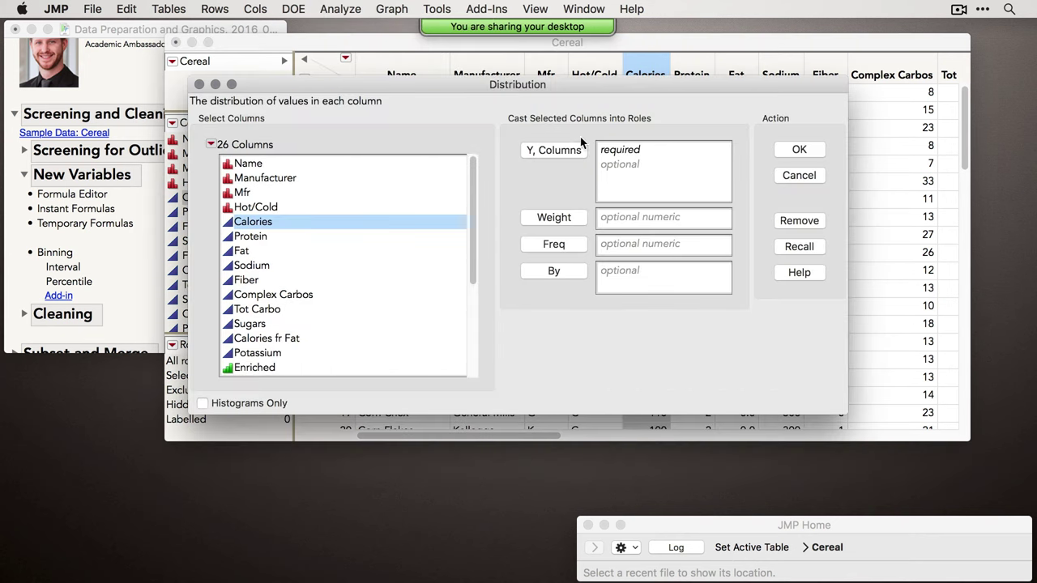
pyautogui.click(580, 149)
pyautogui.click(798, 149)
pyautogui.moveTo(201, 37); pyautogui.dragTo(405, 47)
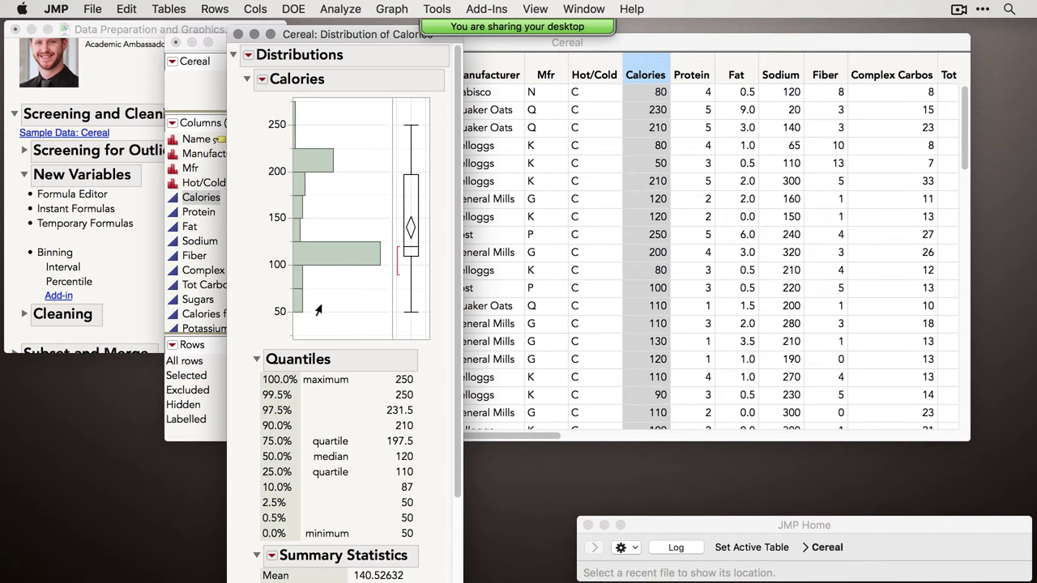
pyautogui.moveTo(312, 35); pyautogui.dragTo(372, 28)
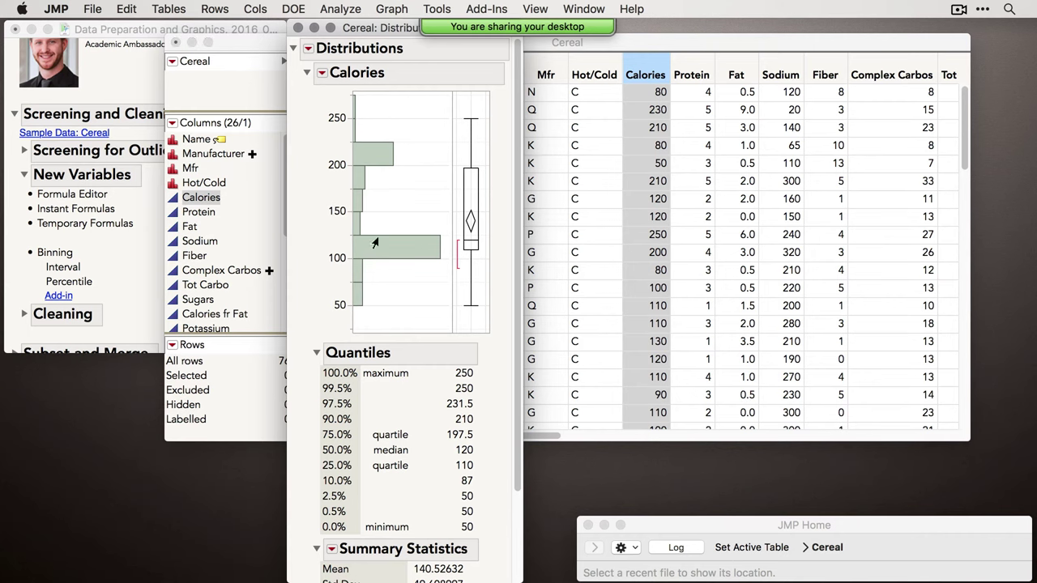
# Close the Calories Distribution report and return to the Cereal data table.
pyautogui.click(298, 27)
pyautogui.click(119, 283)
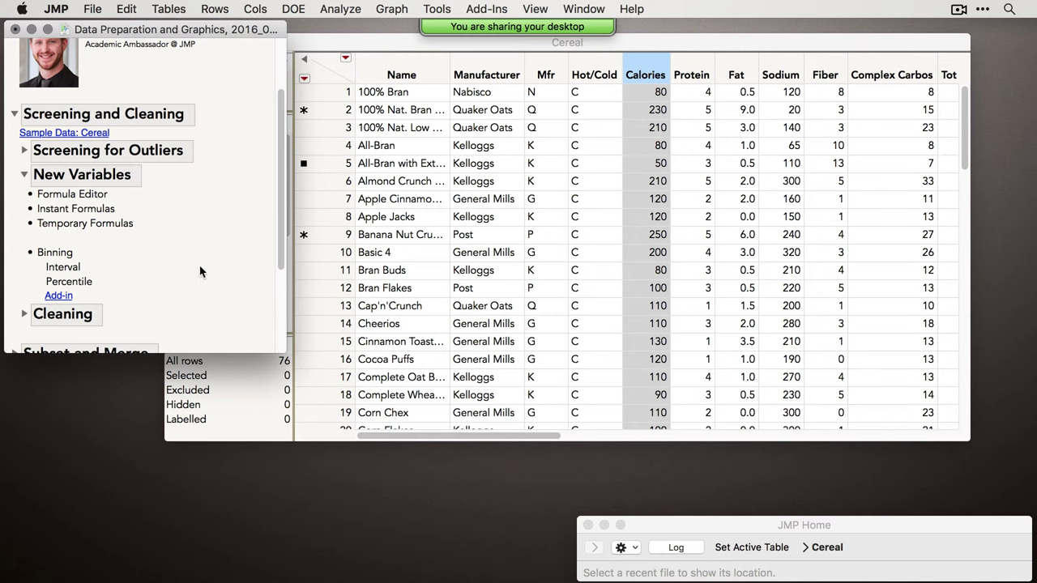
pyautogui.click(354, 56)
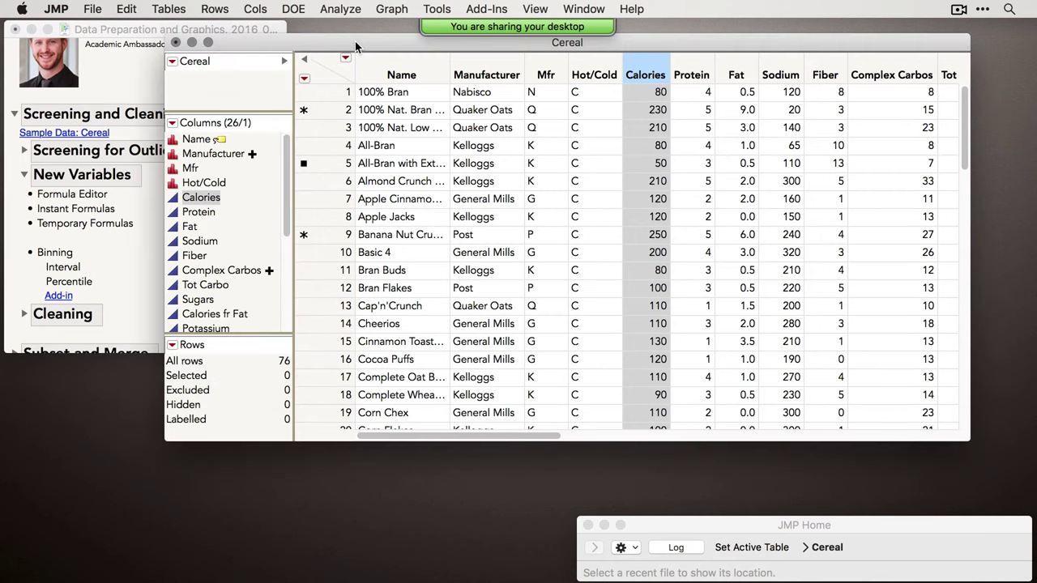
# Start a binning formula for the Calories column and review the bin label formats, keeping Low—High.
pyautogui.rightClick(199, 201)
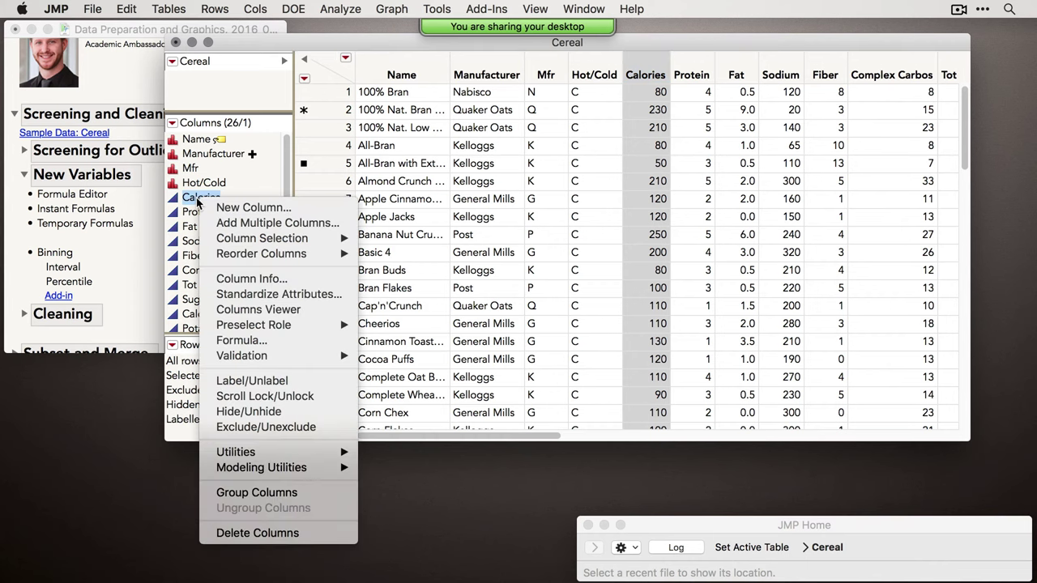
pyautogui.moveTo(316, 452)
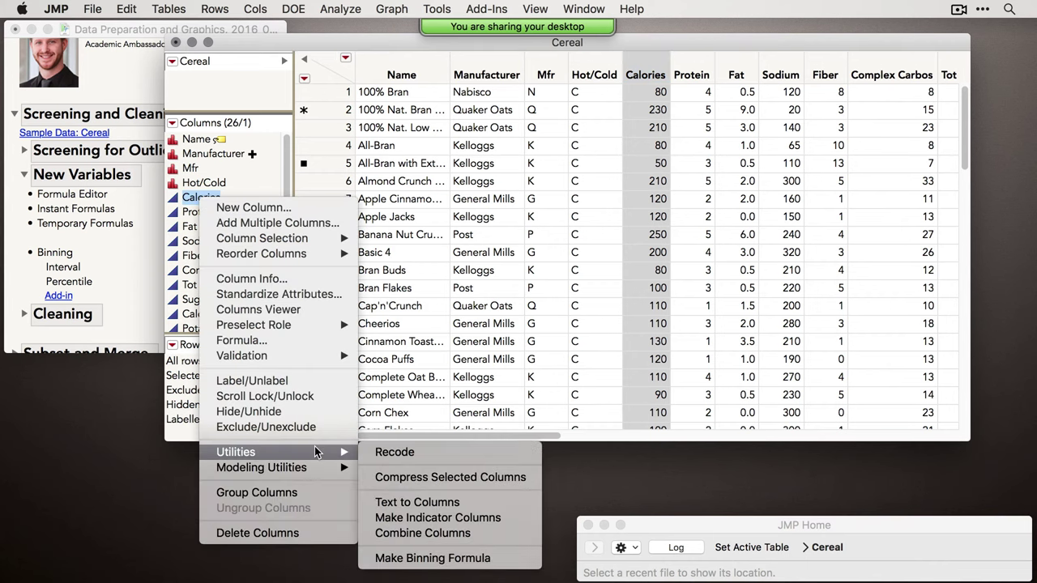
pyautogui.click(471, 561)
pyautogui.moveTo(470, 114); pyautogui.dragTo(490, 154)
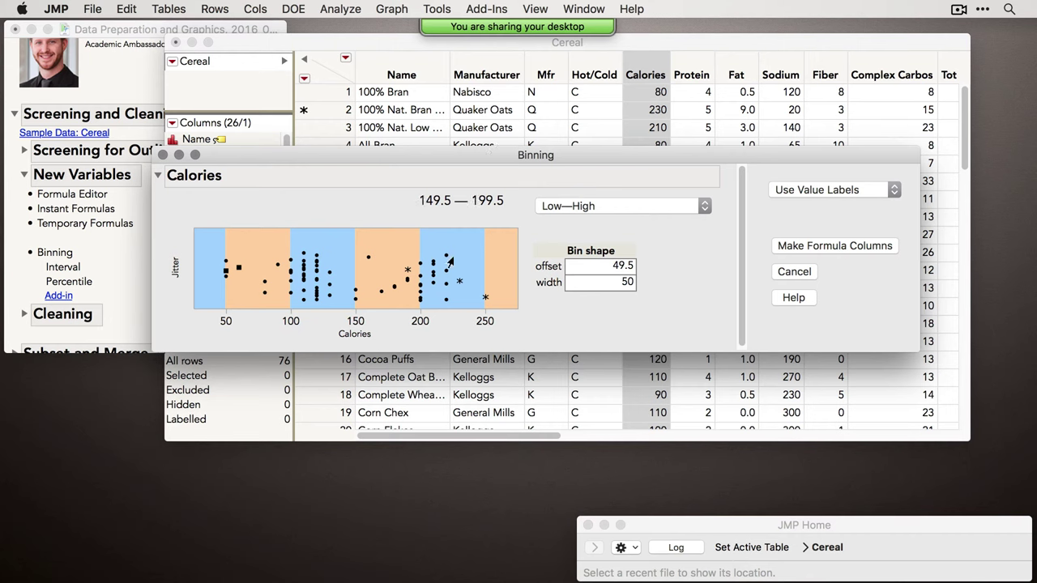
pyautogui.click(583, 206)
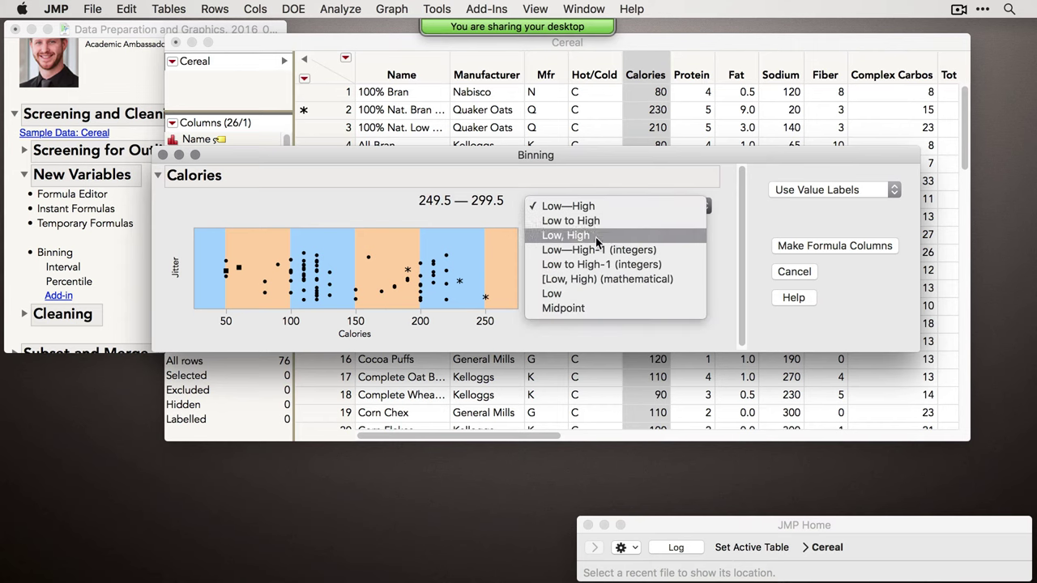
pyautogui.click(726, 243)
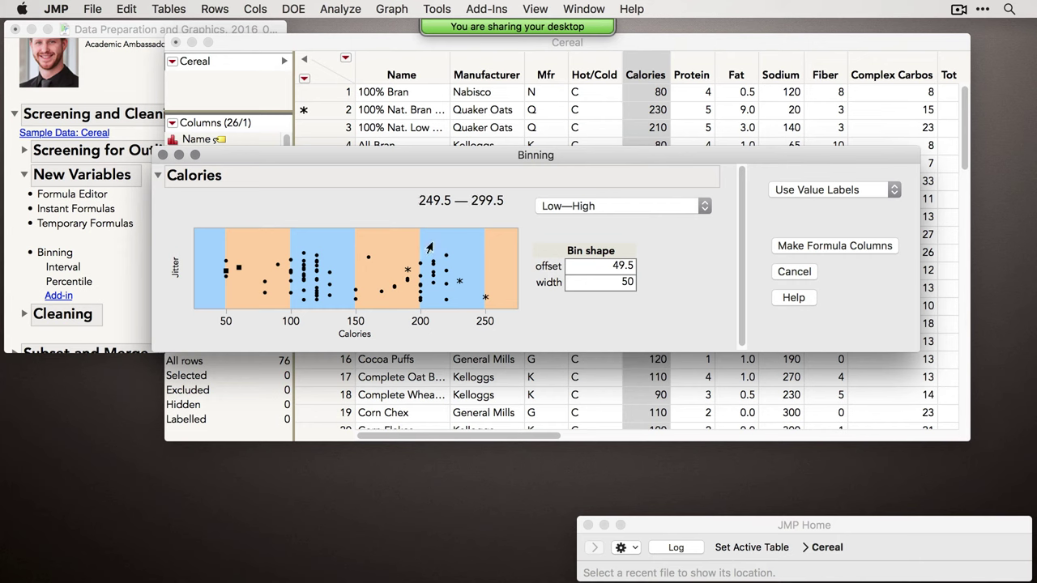
# Set the Calories bin width to 68 and create the binned formula column with value labels.
pyautogui.doubleClick(613, 285)
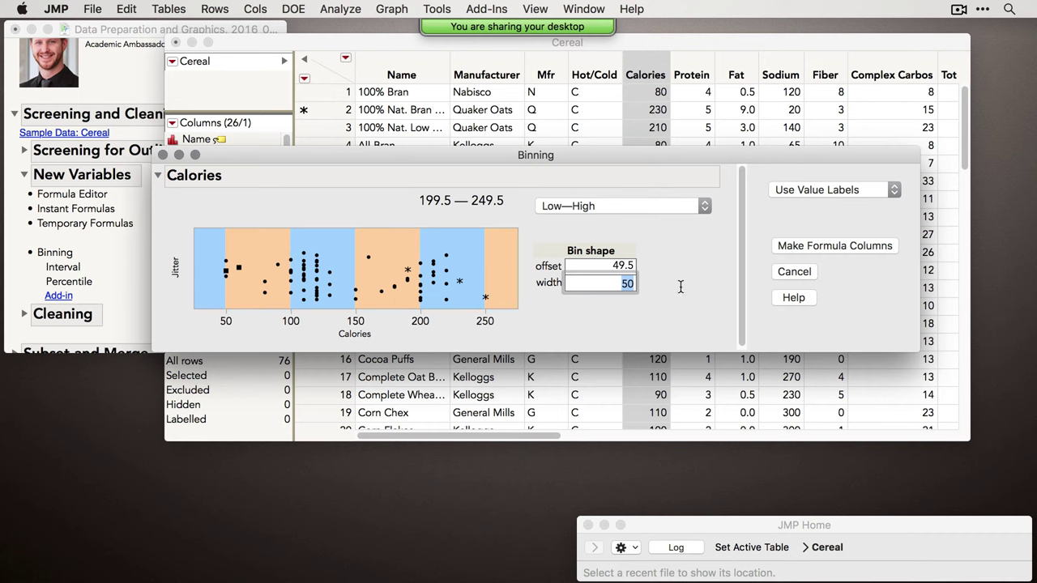
pyautogui.write('66')
pyautogui.press('Tab')
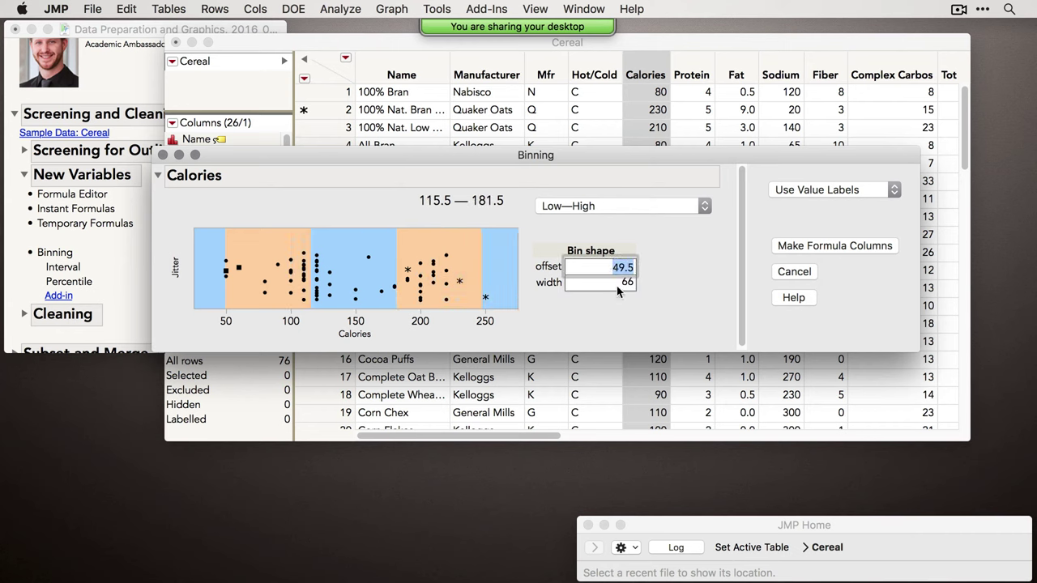
pyautogui.press('Tab')
pyautogui.write('6')
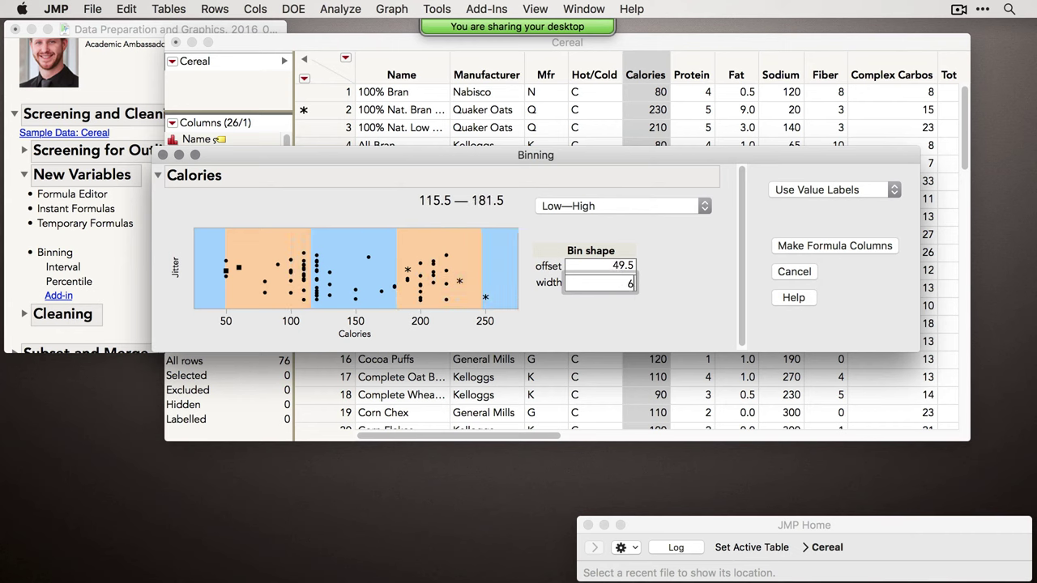
pyautogui.press('Tab')
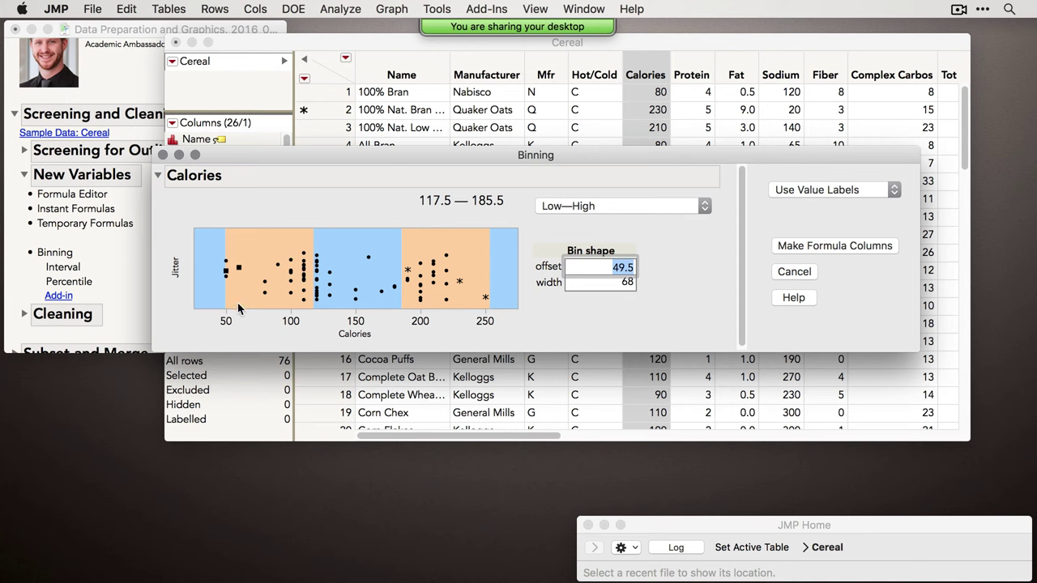
pyautogui.click(291, 293)
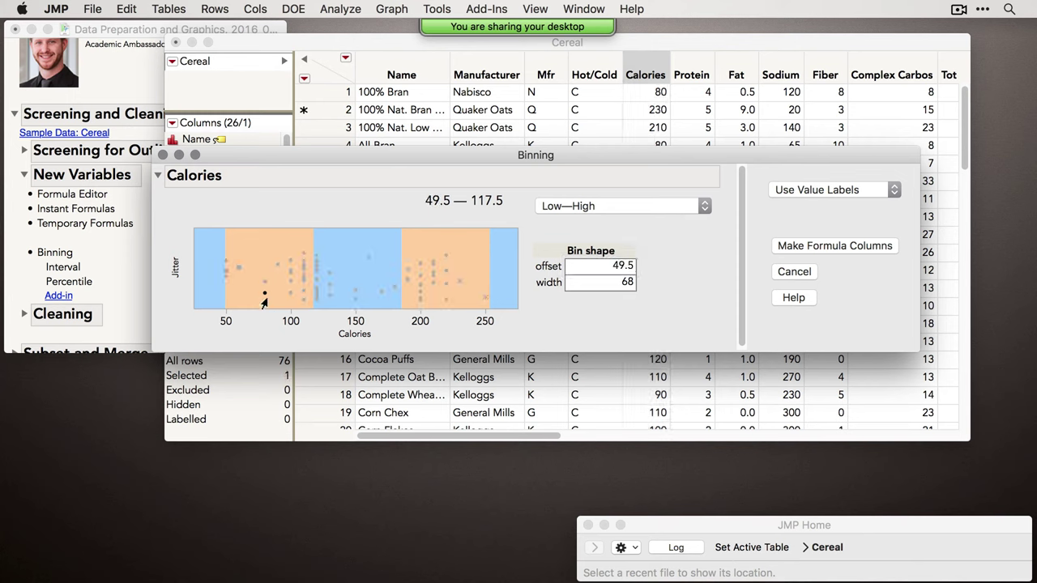
pyautogui.click(264, 303)
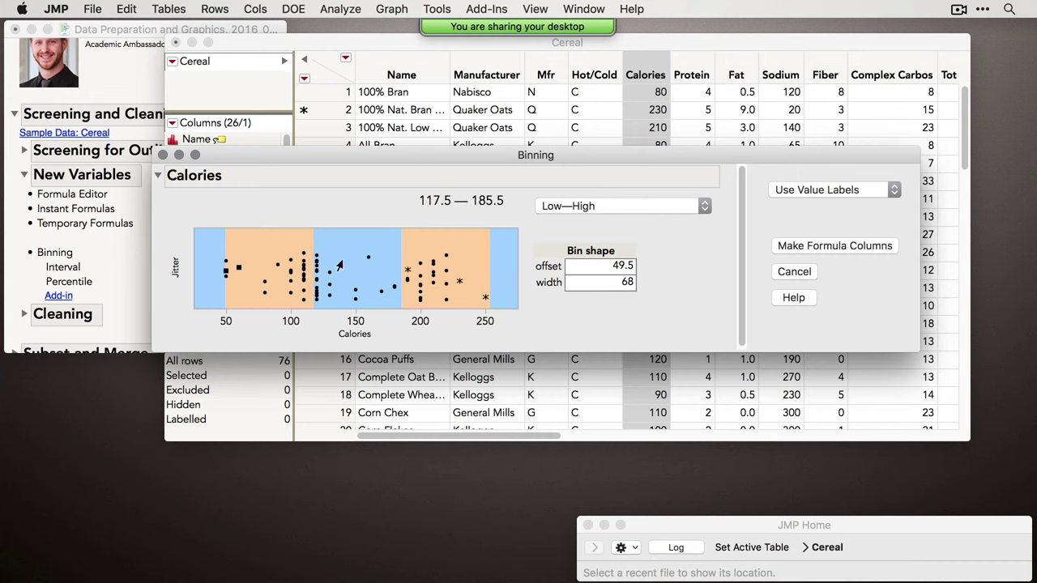
pyautogui.click(795, 251)
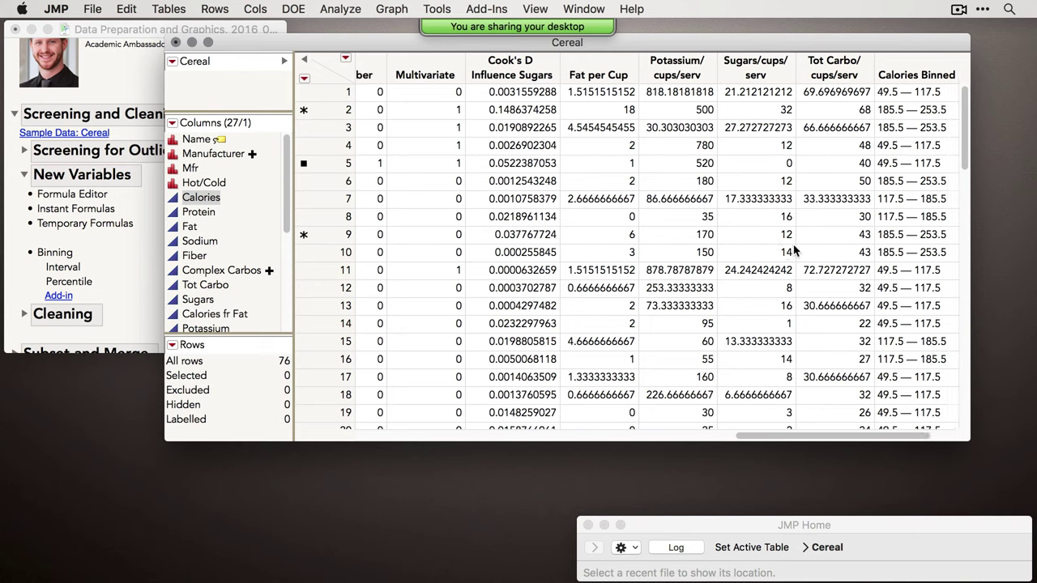
# Inspect the formula behind the Calories Binned column and close it without changes.
pyautogui.click(849, 68)
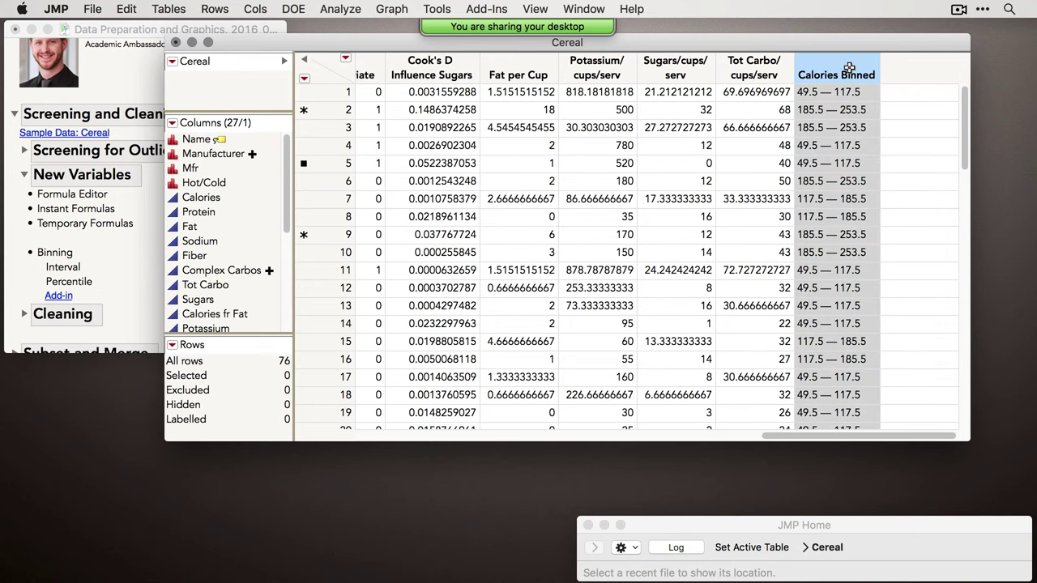
pyautogui.scroll(-5, 241, 234)
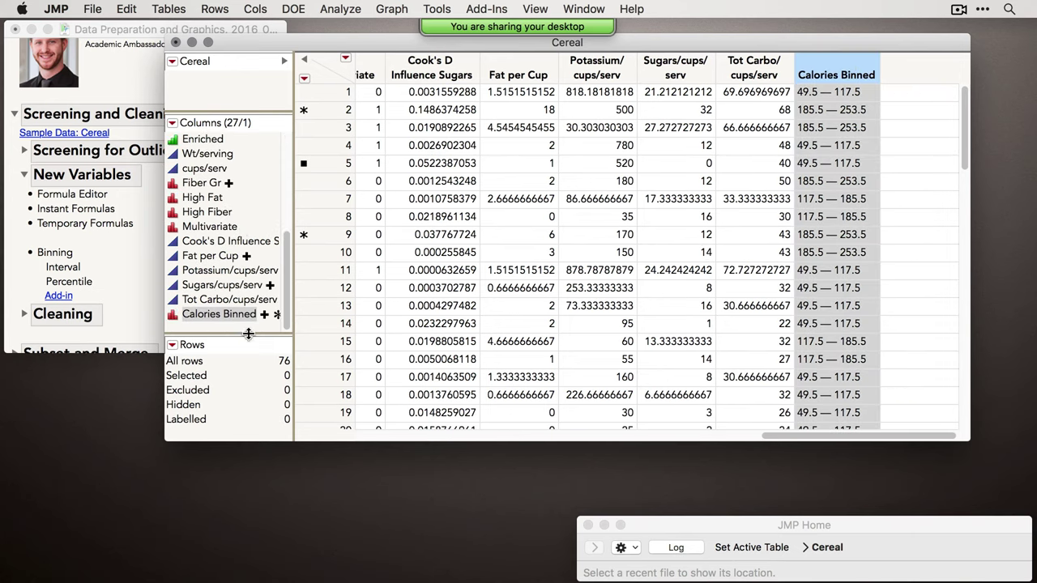
pyautogui.rightClick(829, 72)
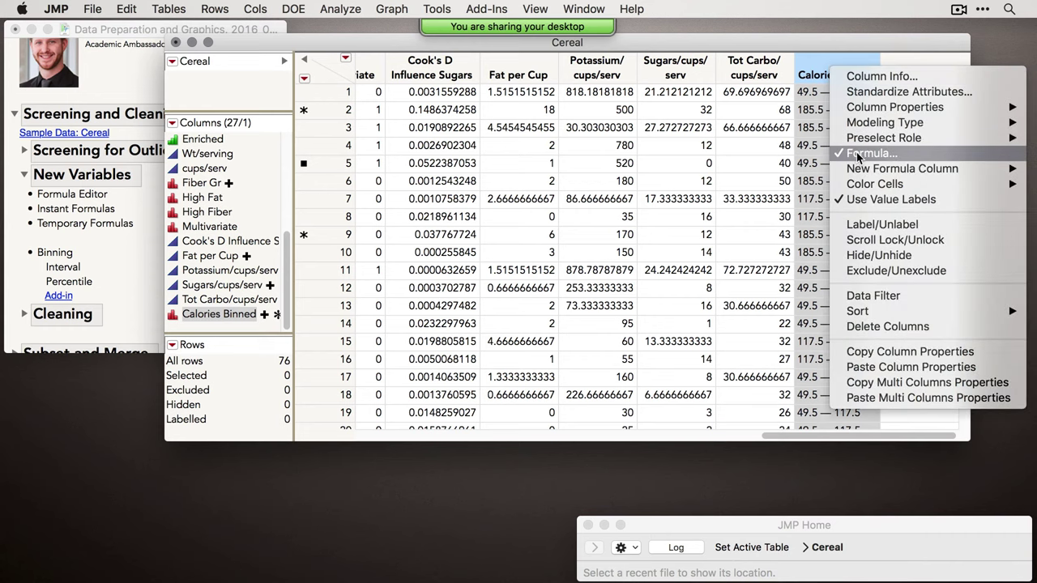
pyautogui.click(857, 157)
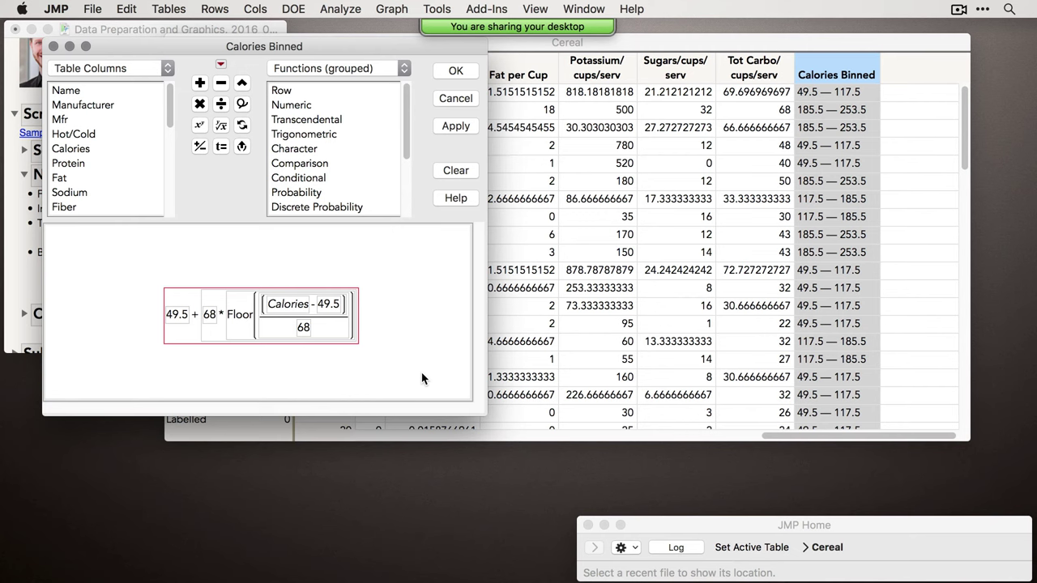
pyautogui.click(470, 98)
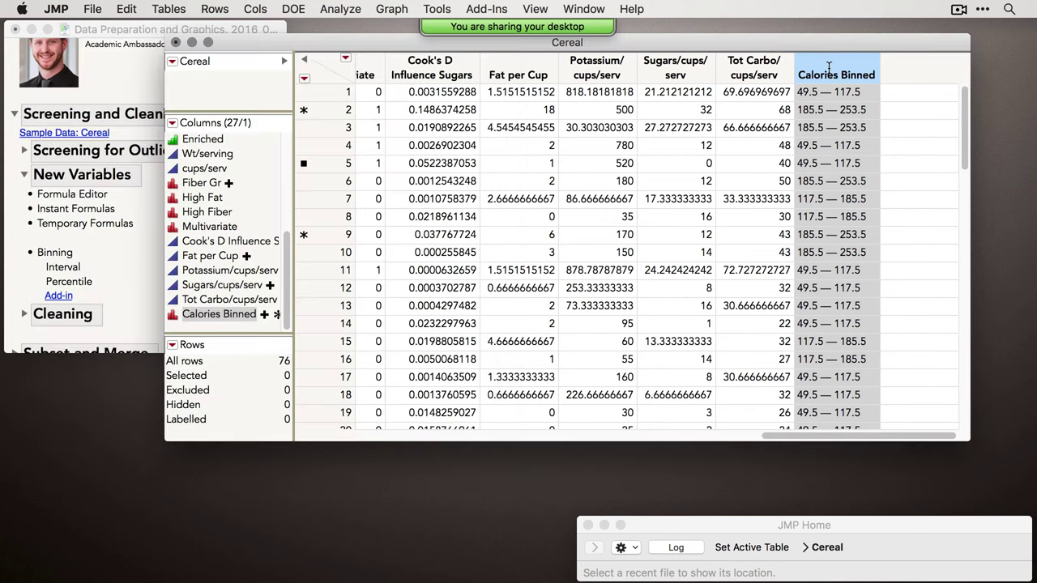
# Run a Distribution analysis of the Calories Binned column.
pyautogui.click(340, 9)
pyautogui.click(349, 30)
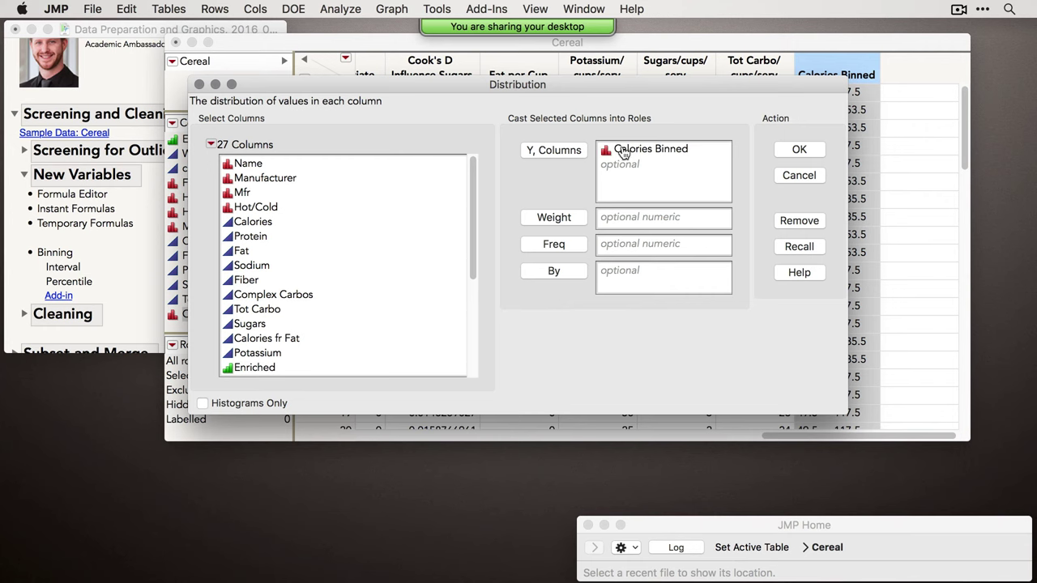
pyautogui.click(810, 149)
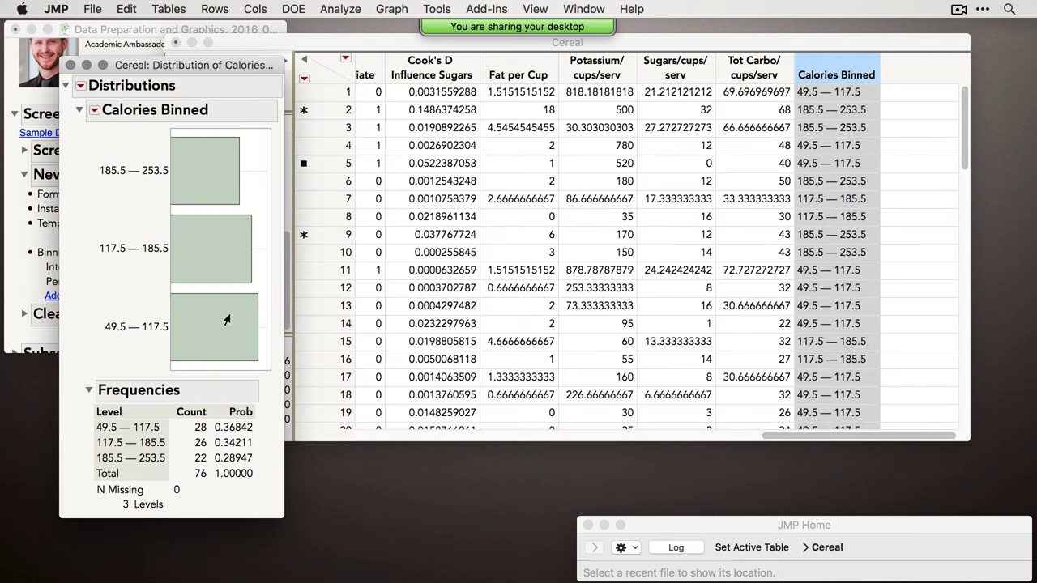
# Run Fit Y by X with Protein as response and Calories Binned as factor, and add Means/Anova to the report.
pyautogui.click(340, 8)
pyautogui.click(348, 42)
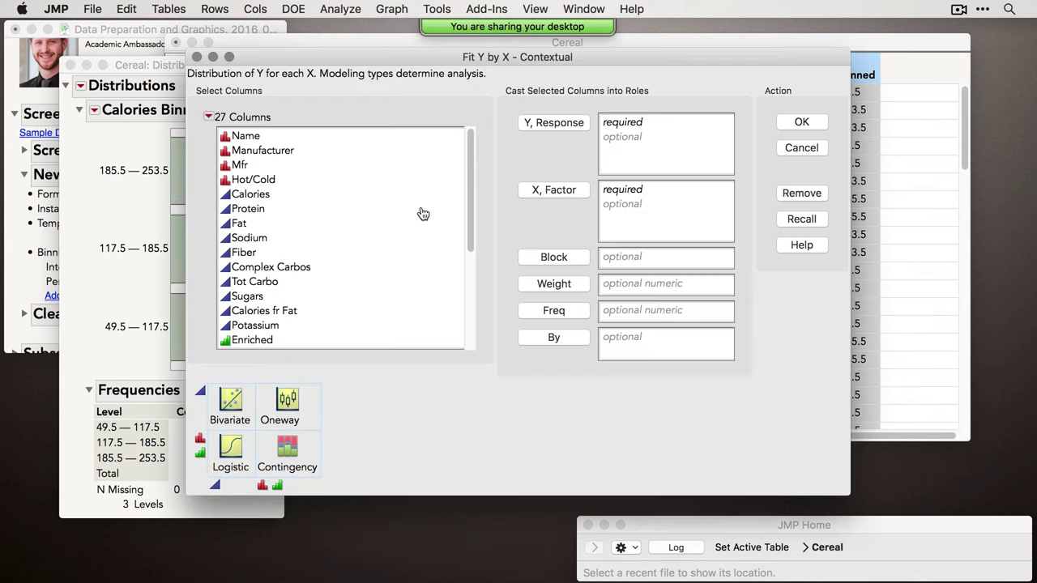
pyautogui.click(263, 215)
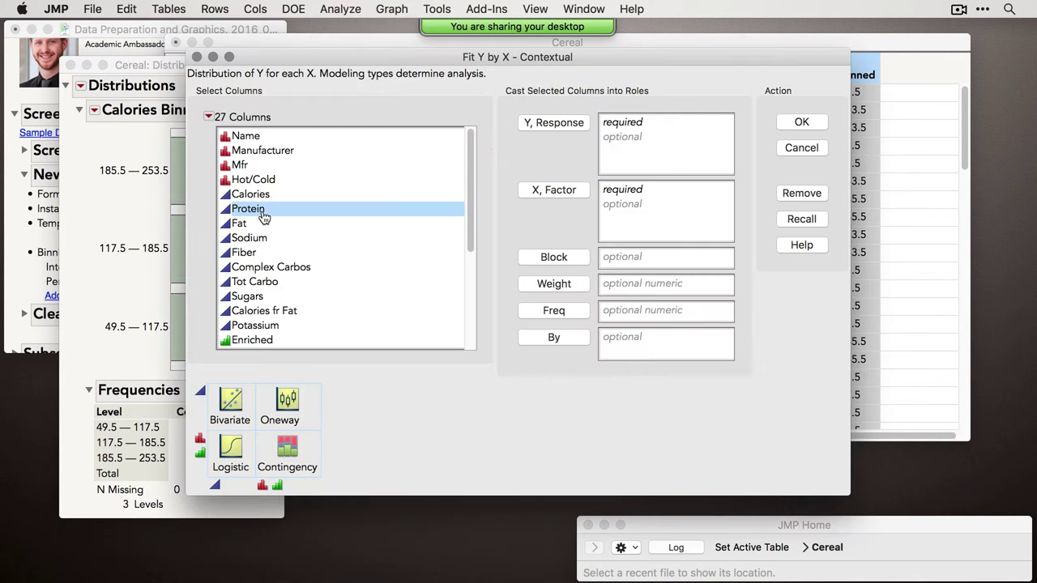
pyautogui.click(551, 126)
pyautogui.scroll(-5, 324, 284)
pyautogui.click(313, 336)
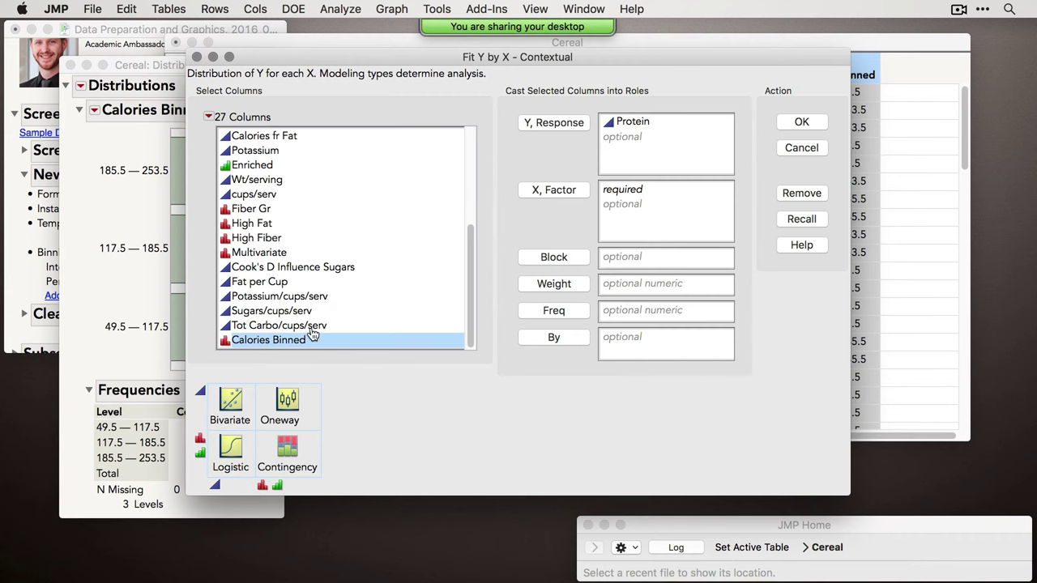
pyautogui.click(554, 189)
pyautogui.click(801, 122)
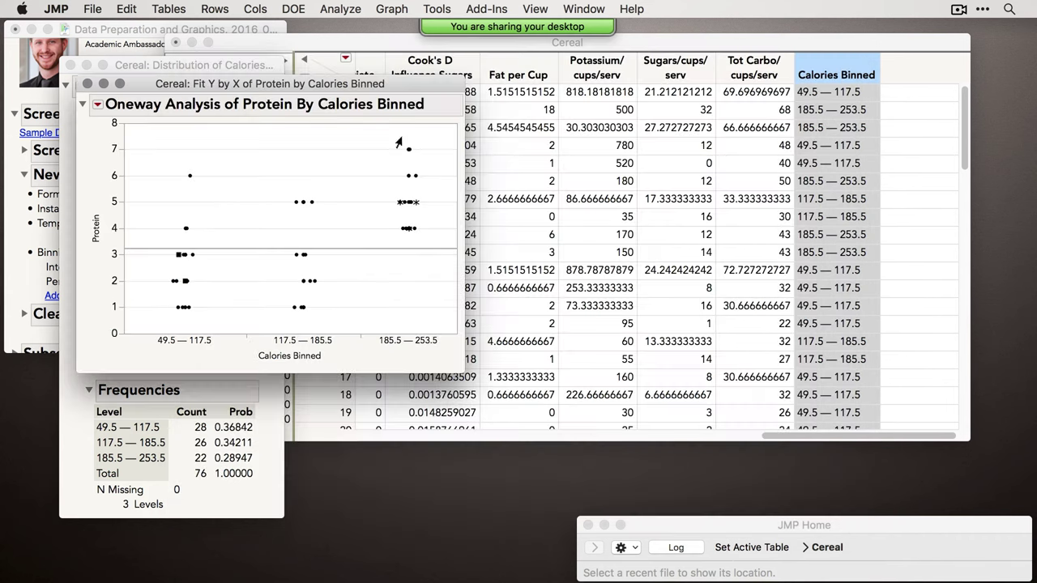
pyautogui.click(97, 104)
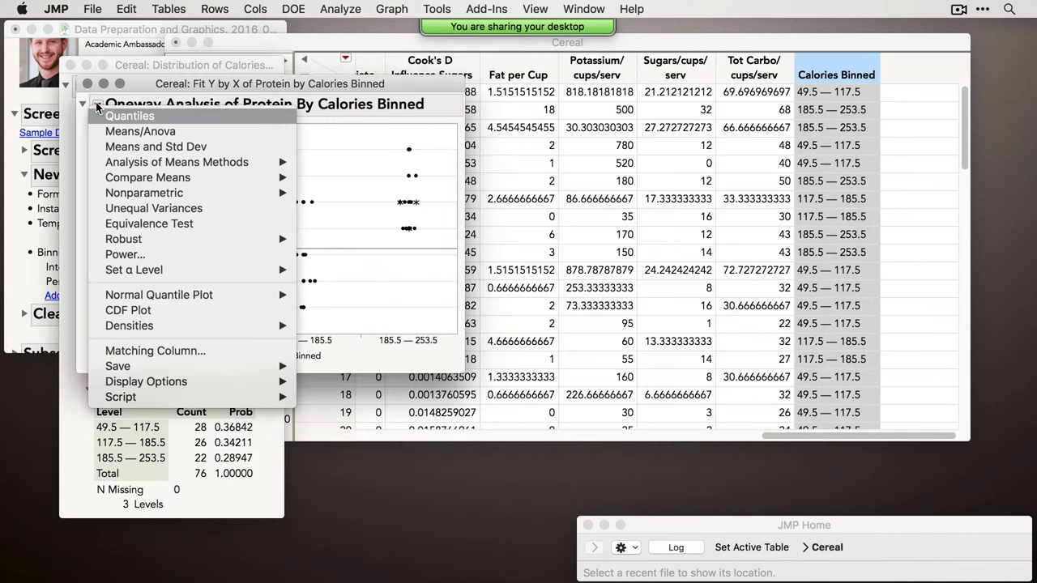
pyautogui.click(136, 132)
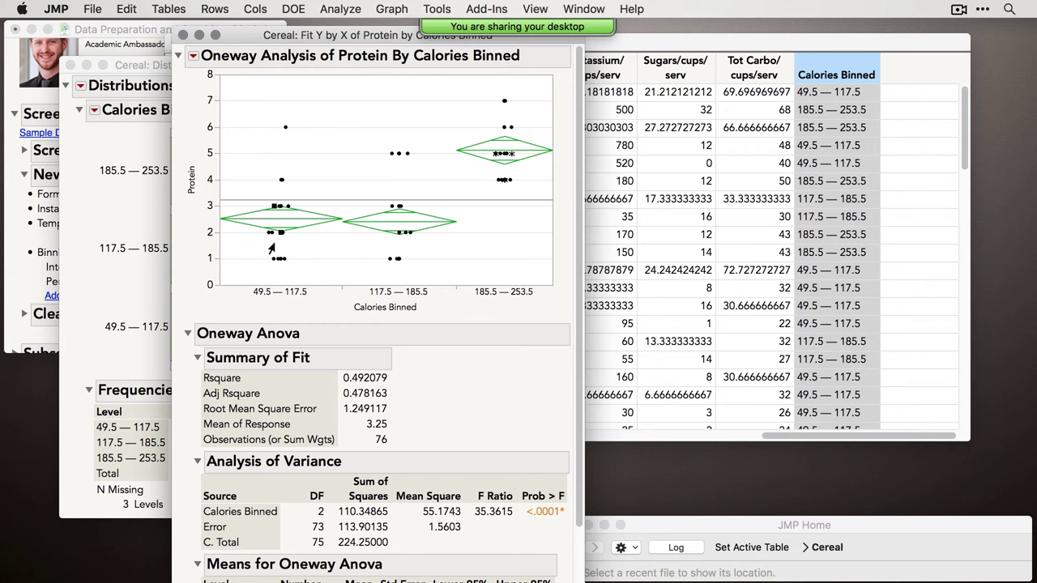
# Close the Oneway analysis and the Distribution report windows.
pyautogui.click(183, 35)
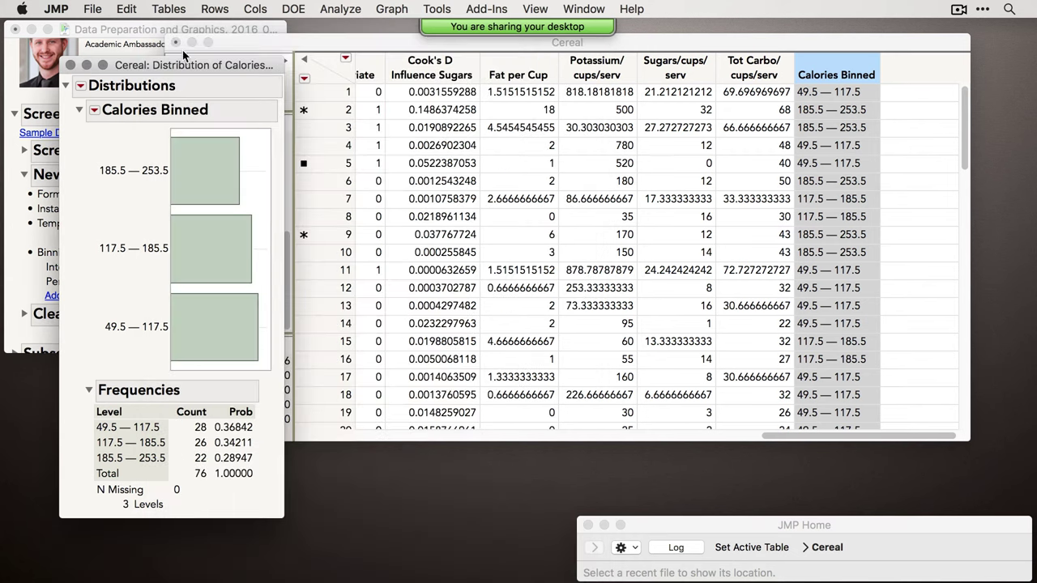
pyautogui.moveTo(183, 70); pyautogui.dragTo(226, 65)
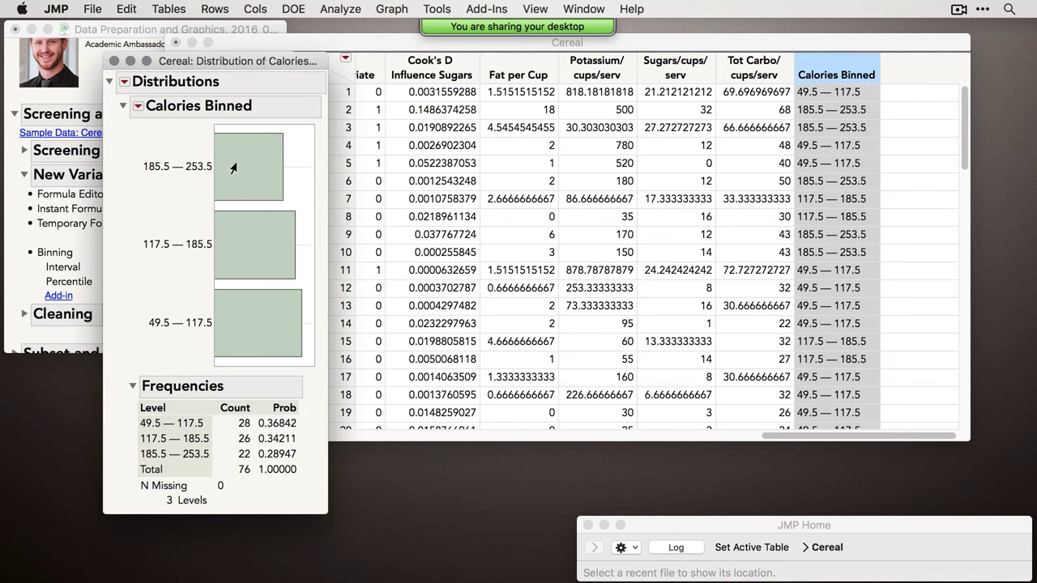
pyautogui.click(113, 61)
pyautogui.rightClick(219, 275)
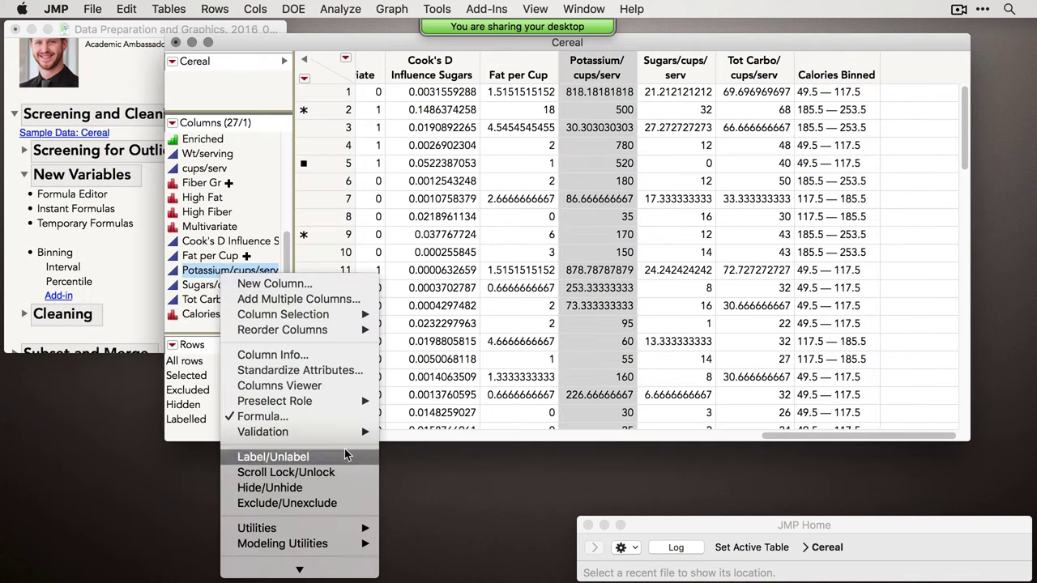
pyautogui.moveTo(332, 528)
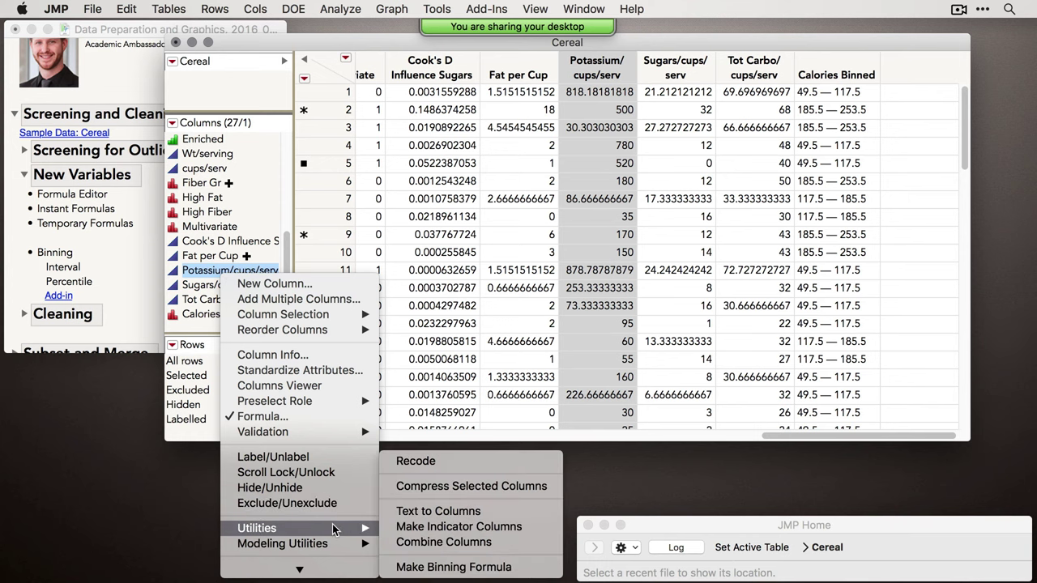
pyautogui.click(424, 567)
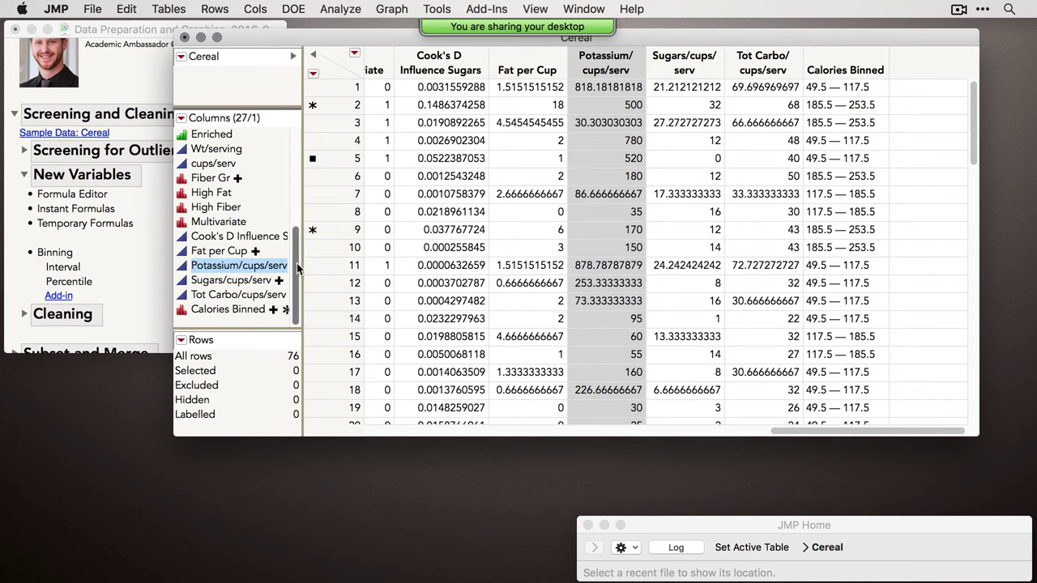
# Clear the column selection in the Cereal table and return to its first columns.
pyautogui.moveTo(297, 263); pyautogui.dragTo(295, 114)
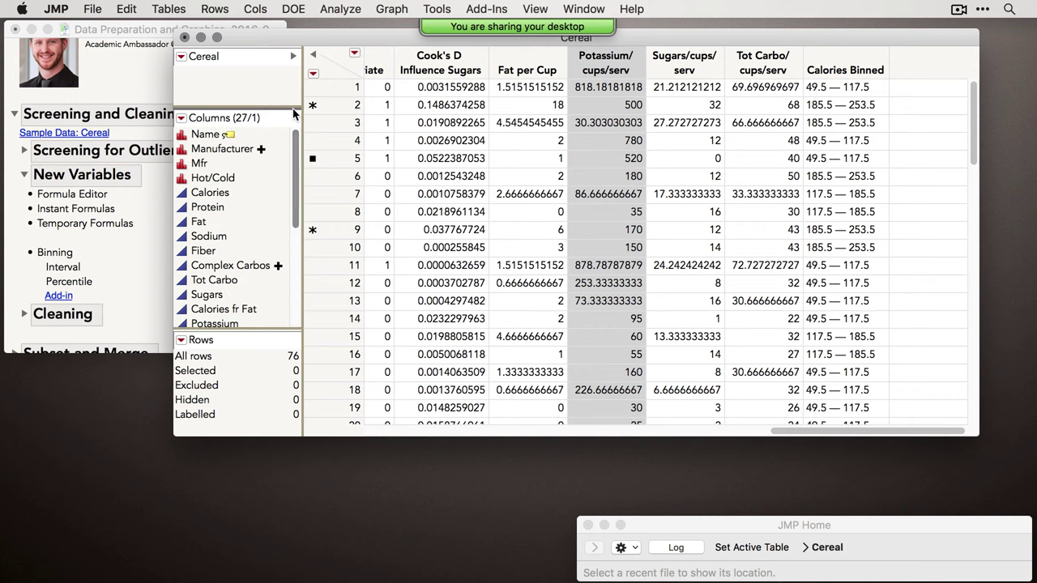
pyautogui.click(338, 54)
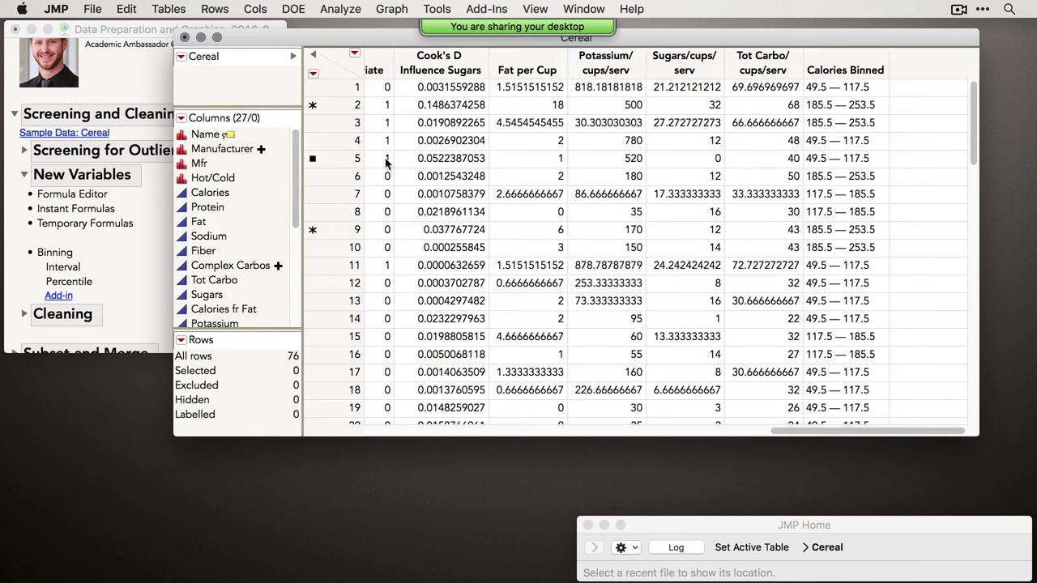
pyautogui.moveTo(813, 433); pyautogui.dragTo(410, 434)
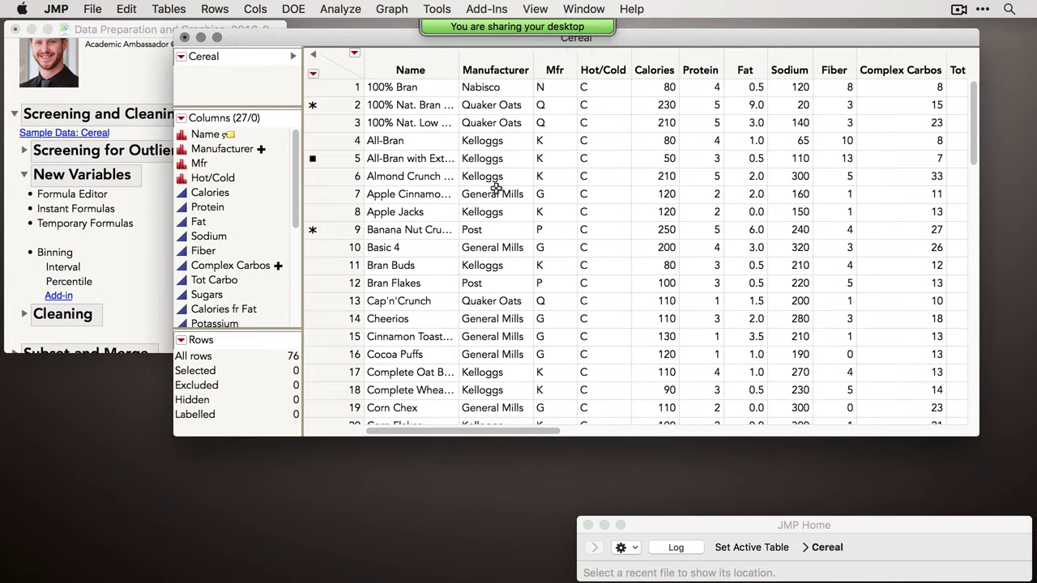
# Open the journal's binning Add-in link in Chrome, examine the Interactive Binning (V2) description, and put the browser window away.
pyautogui.click(129, 270)
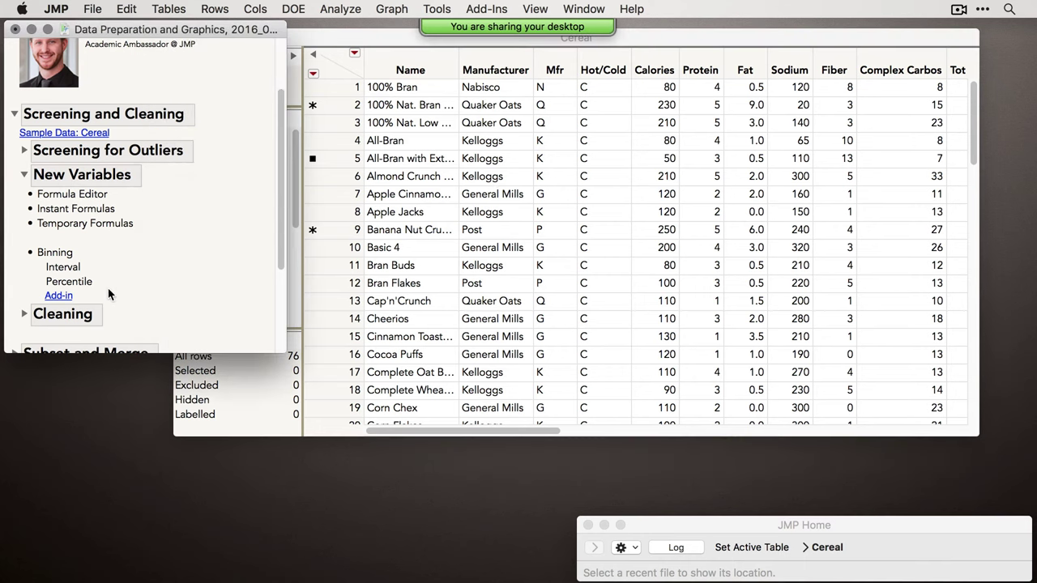
pyautogui.click(58, 296)
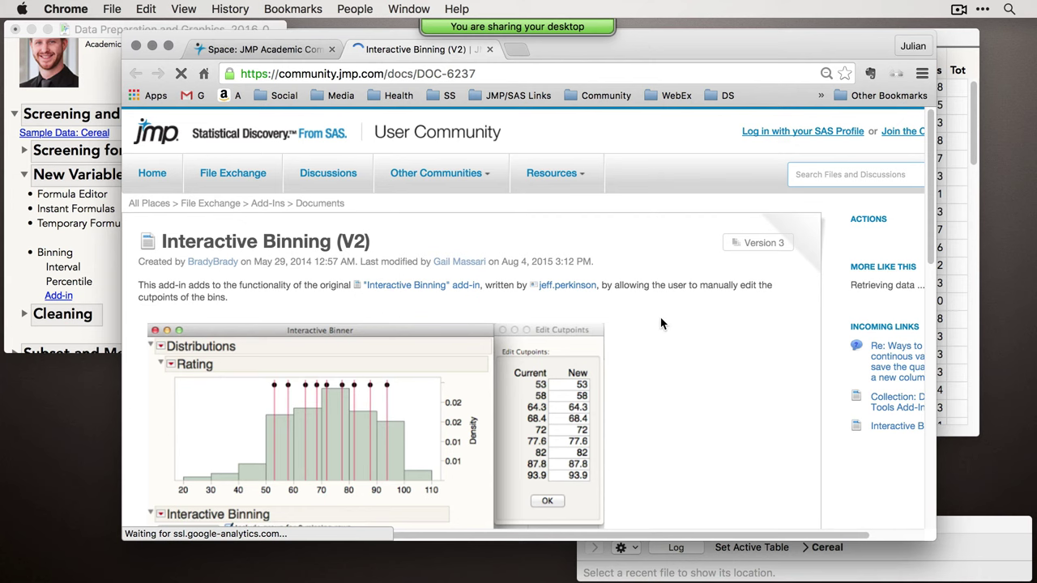
pyautogui.scroll(-1, 725, 354)
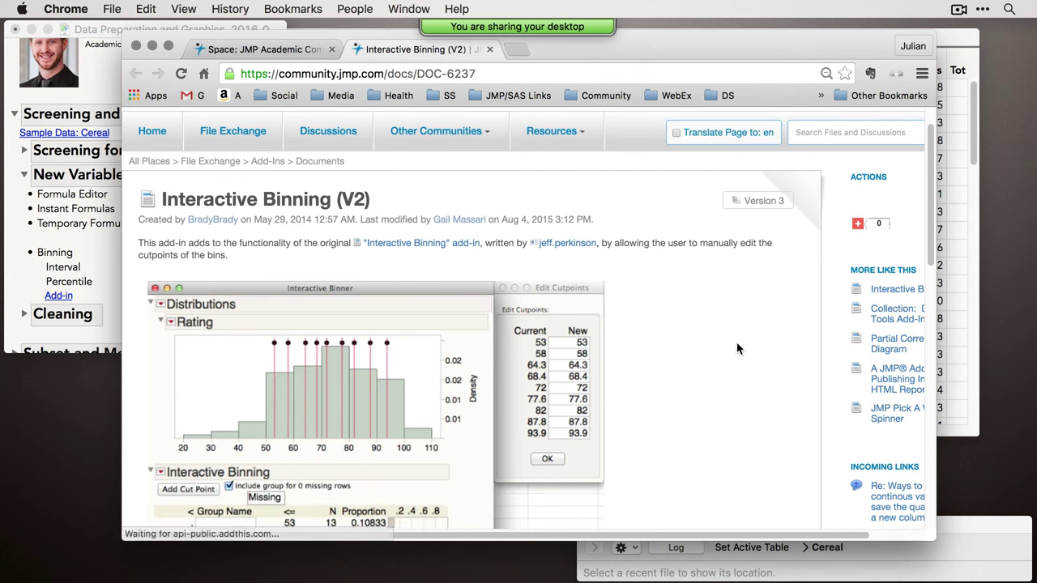
pyautogui.scroll(-1, 737, 348)
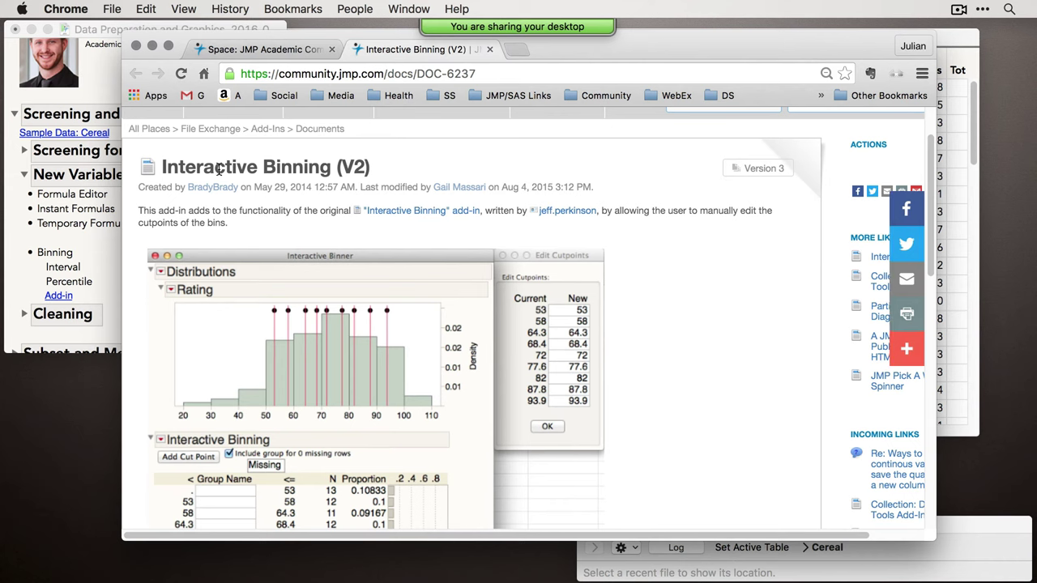
pyautogui.click(151, 45)
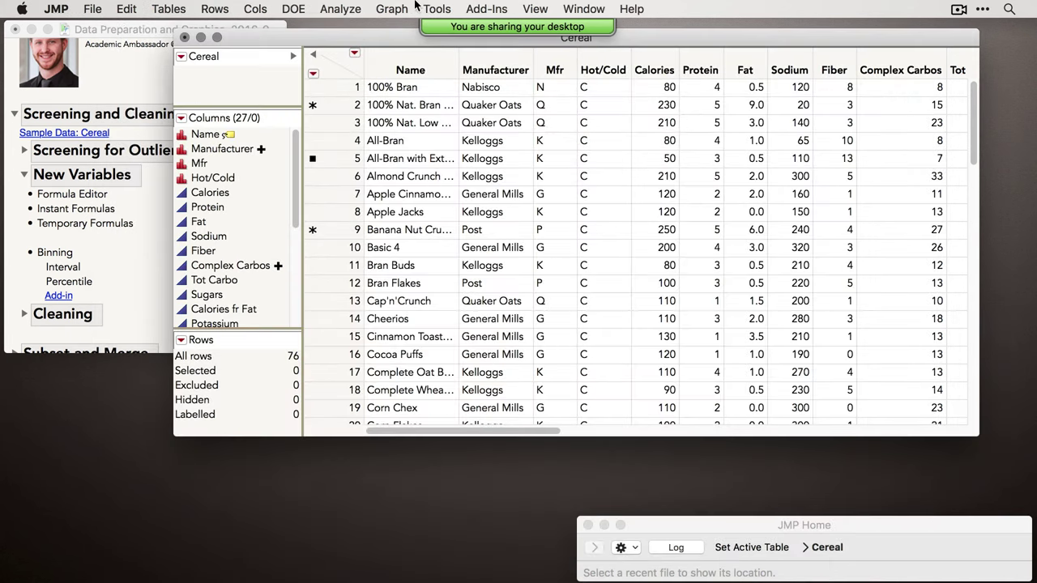
# Launch the Interactive Binning V2 add-in with Calories as the cut-points column.
pyautogui.click(481, 8)
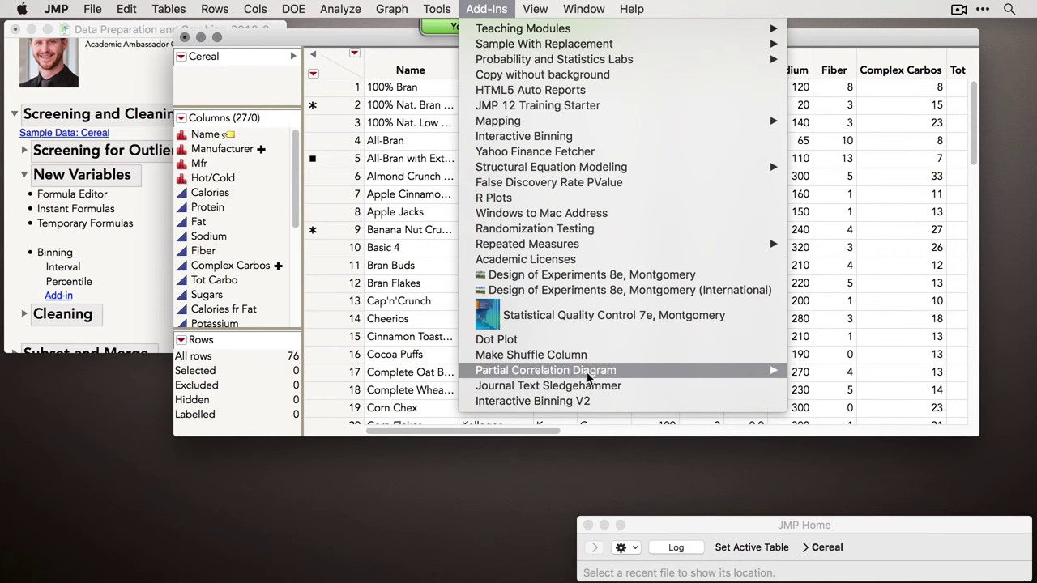
pyautogui.click(590, 403)
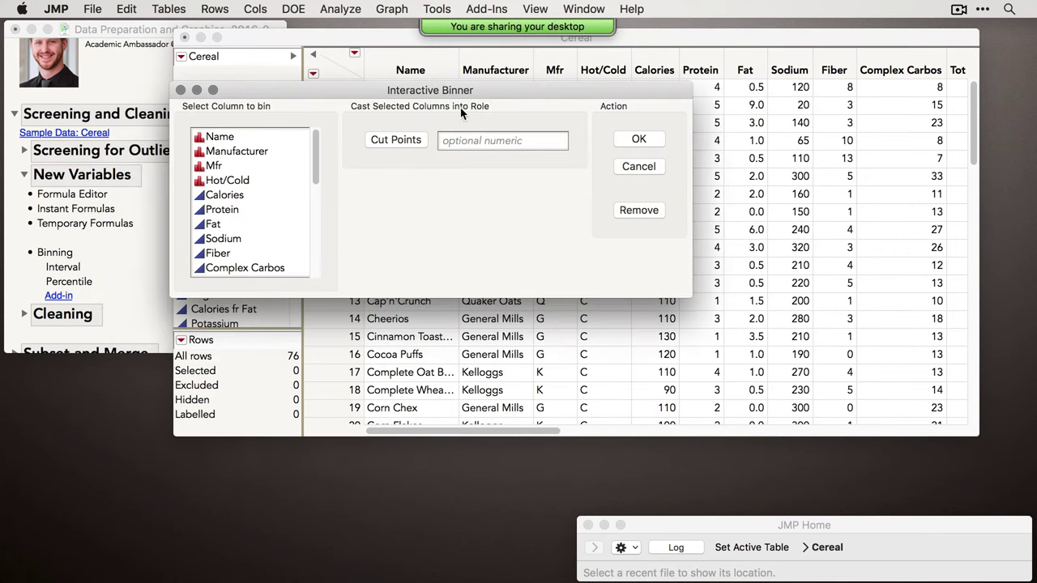
pyautogui.click(233, 196)
pyautogui.click(411, 144)
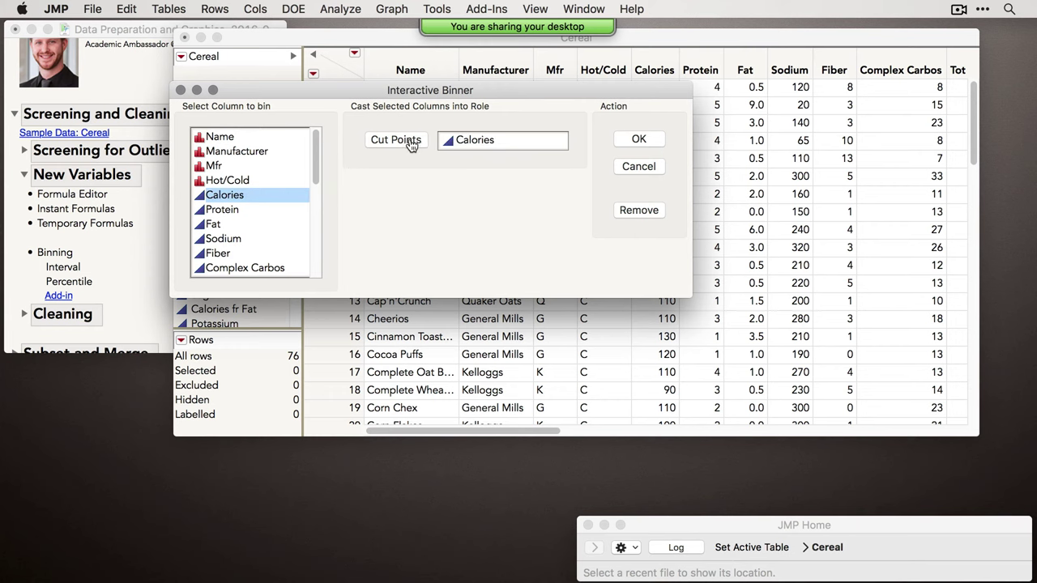
pyautogui.click(639, 142)
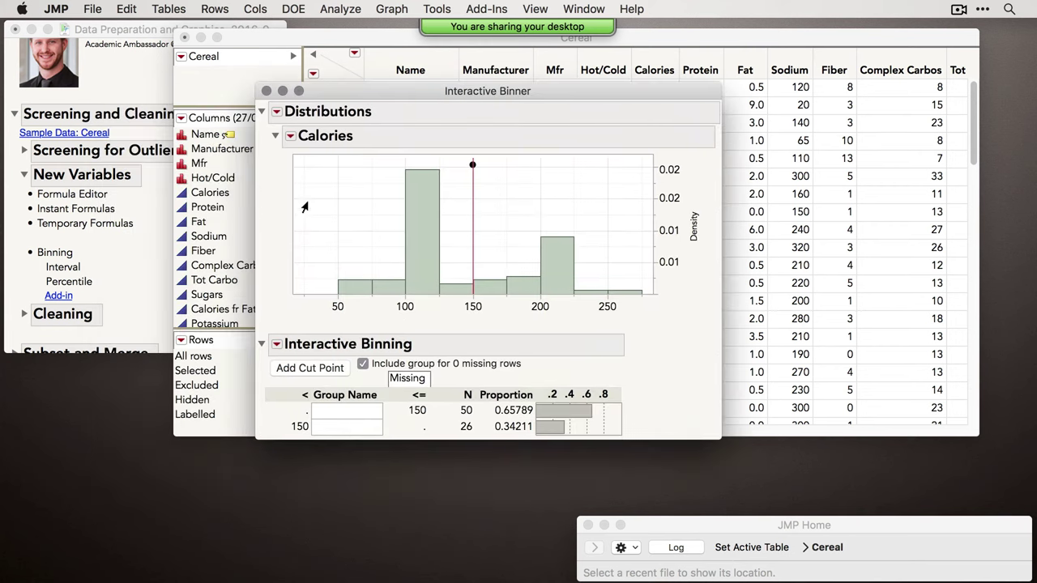
# Add a second cut point on the Calories histogram and place the two cut points at about 75.3 and 150.3.
pyautogui.moveTo(472, 165); pyautogui.dragTo(493, 169)
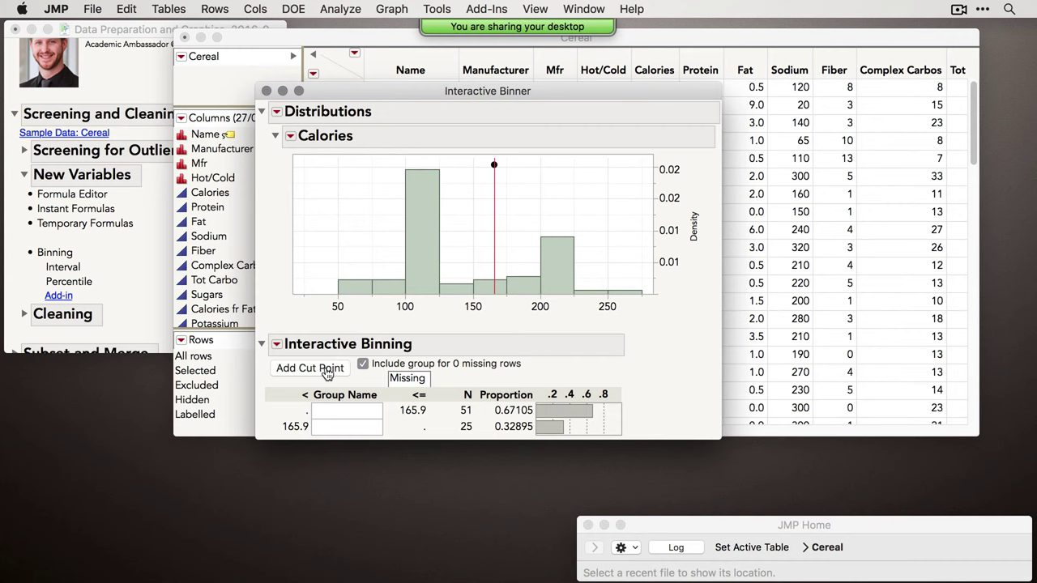
pyautogui.click(328, 372)
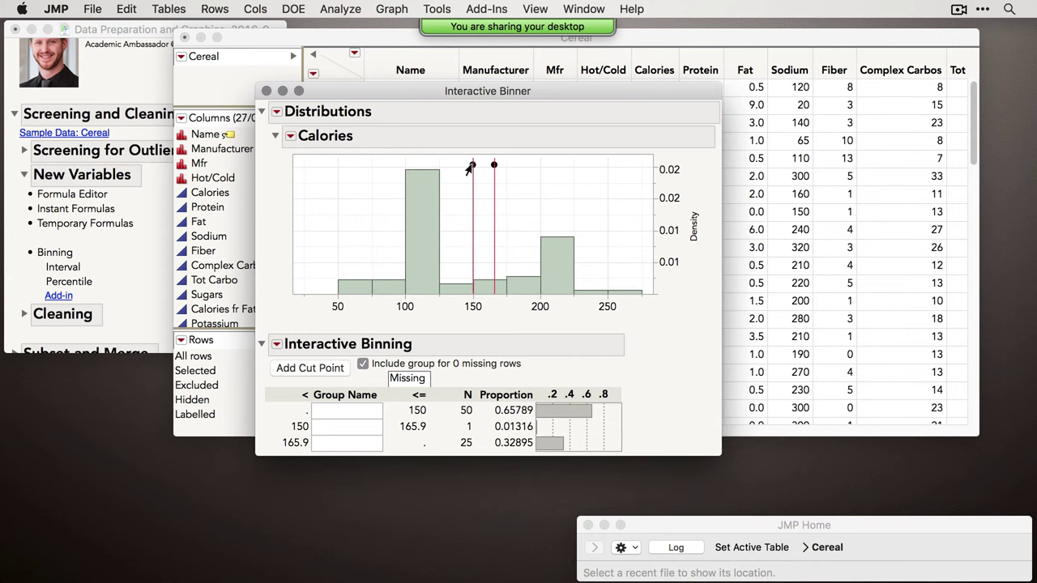
pyautogui.moveTo(469, 168); pyautogui.dragTo(415, 169)
pyautogui.moveTo(493, 166); pyautogui.dragTo(469, 192)
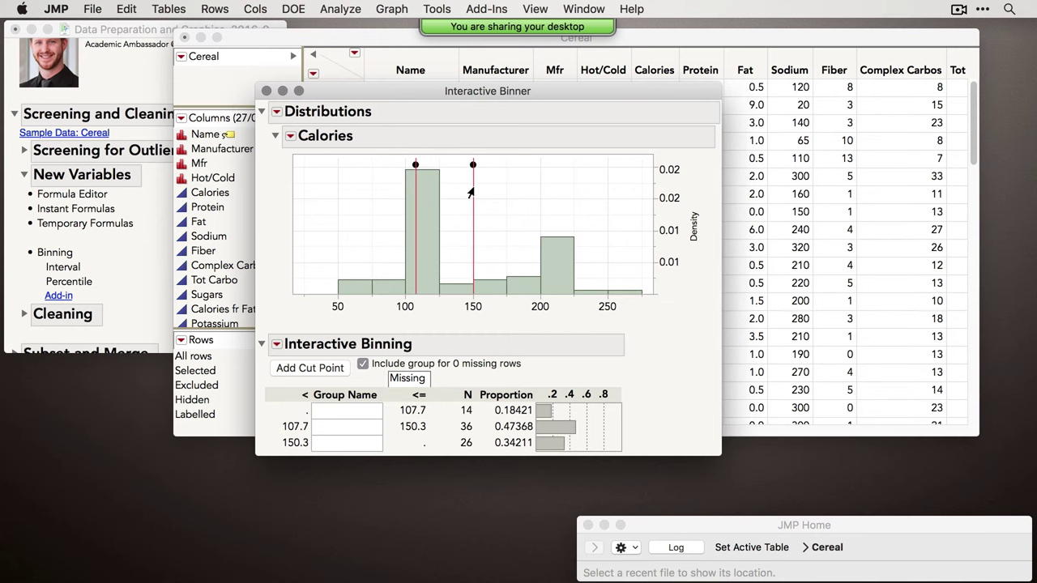
pyautogui.click(413, 172)
pyautogui.click(413, 166)
pyautogui.moveTo(411, 168); pyautogui.dragTo(367, 183)
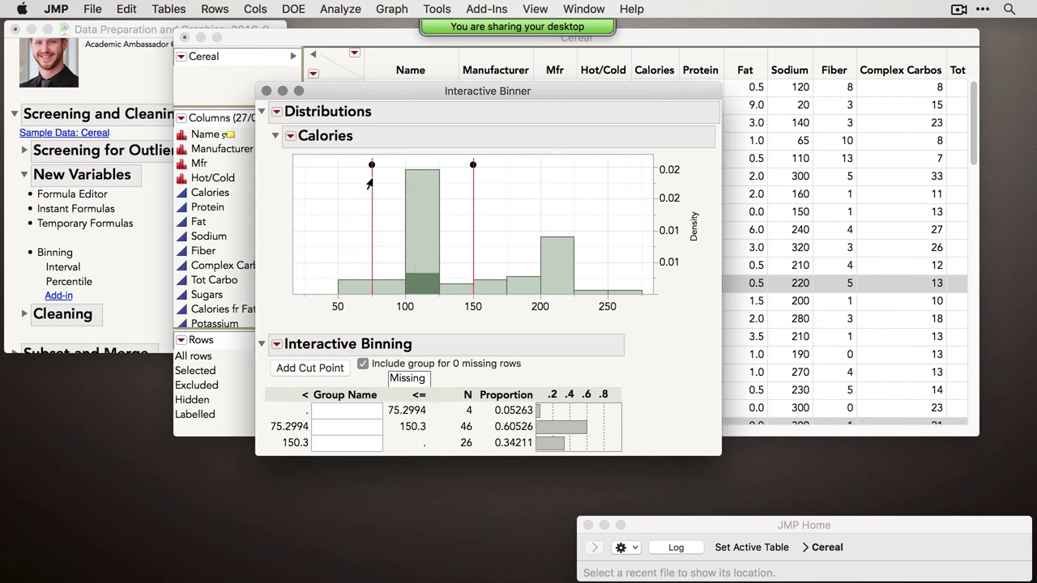
pyautogui.click(589, 202)
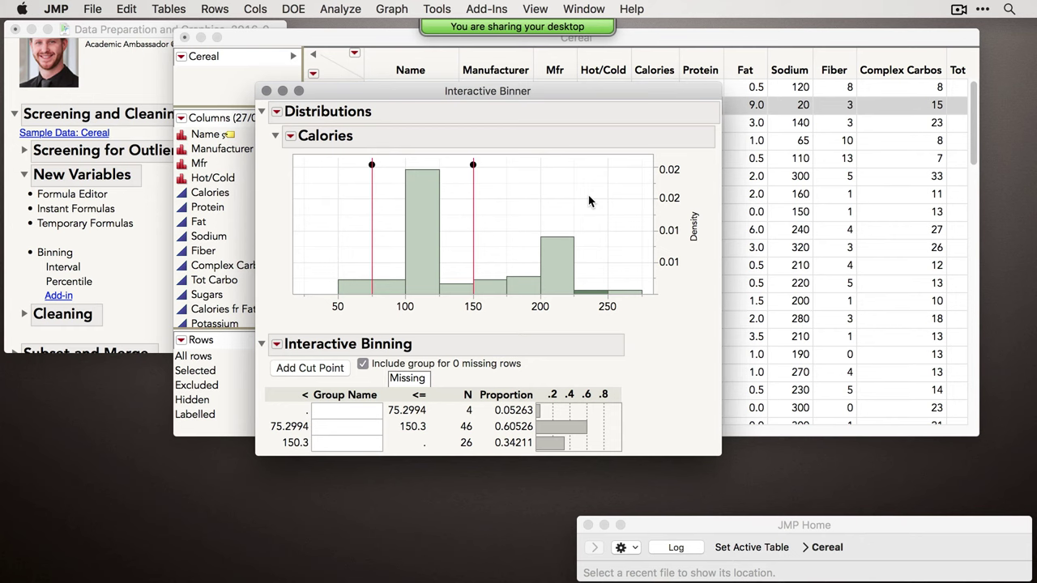
# Set the Calories cut points at percentiles, using 25 percent for equally sized bins.
pyautogui.click(277, 344)
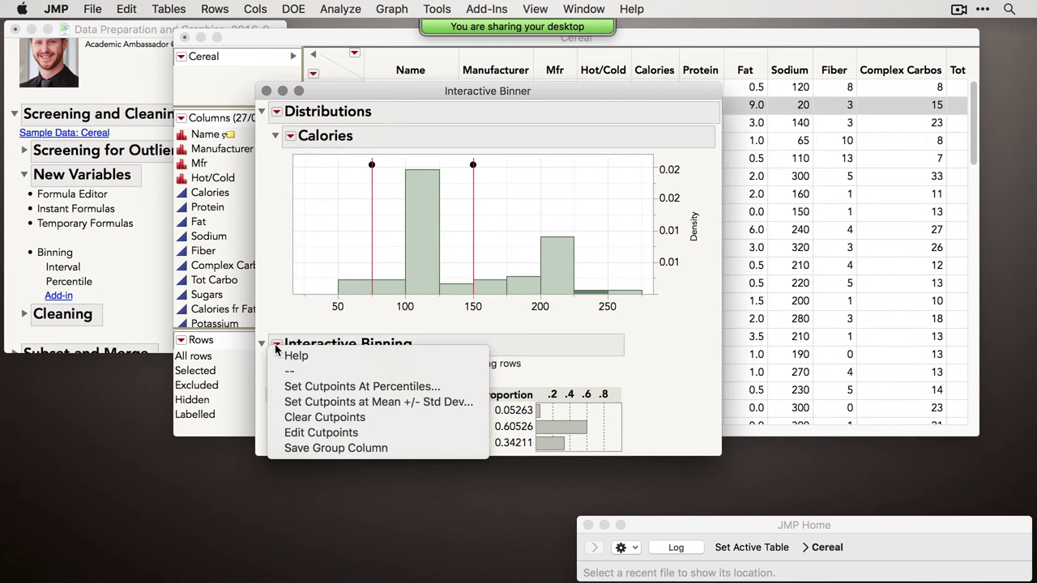
pyautogui.click(377, 388)
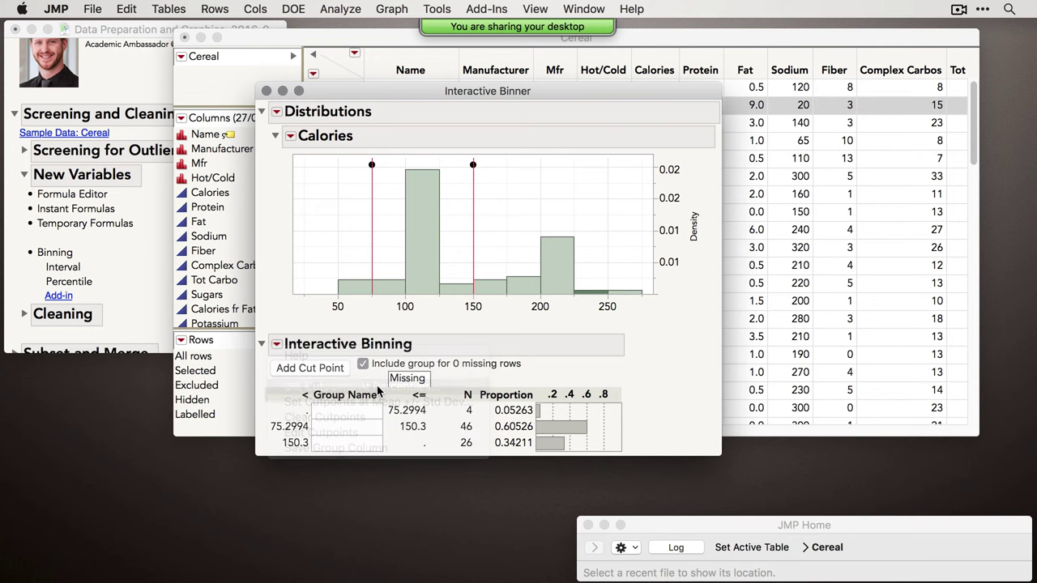
pyautogui.write('25')
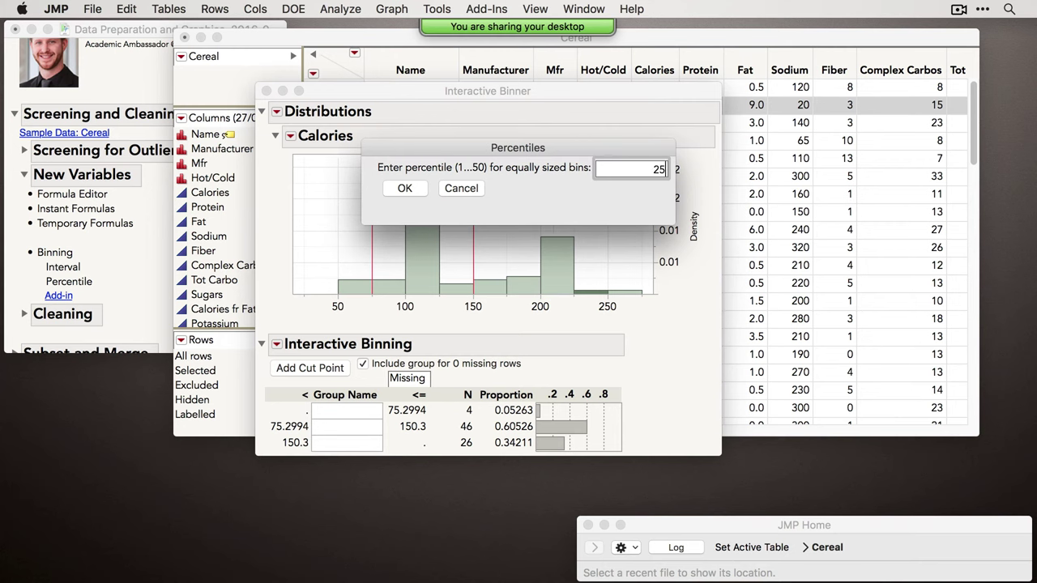
pyautogui.click(405, 188)
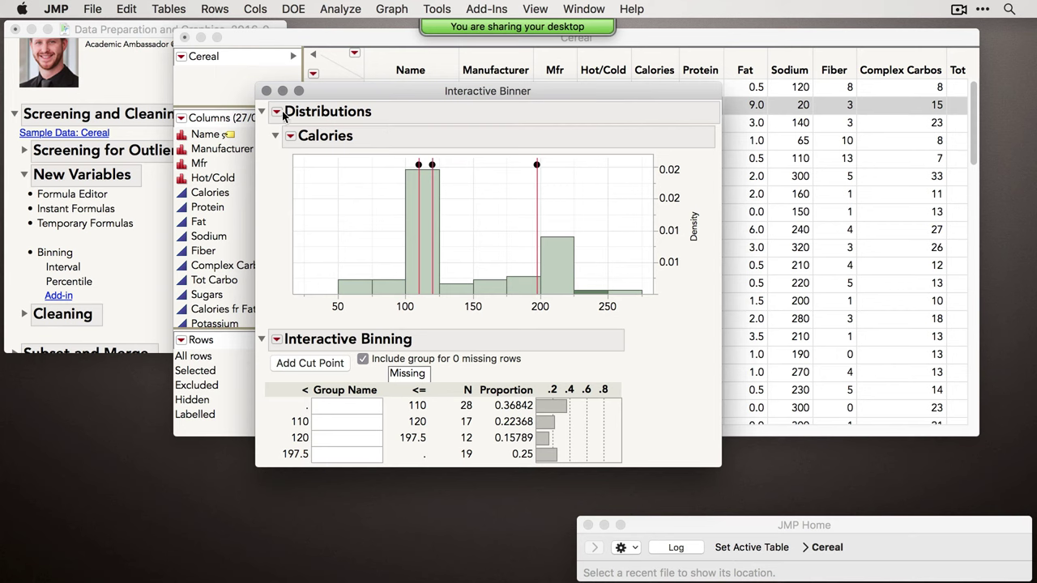
# Save the Calories bins as a group column, close the binner window, and select the Calories Groups column in the Cereal table.
pyautogui.click(276, 340)
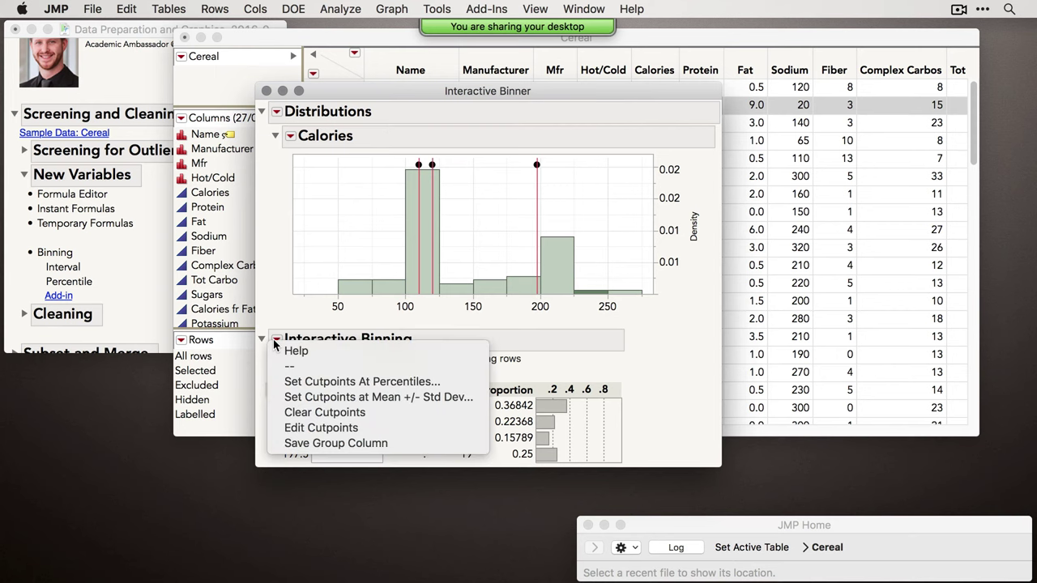
pyautogui.click(332, 444)
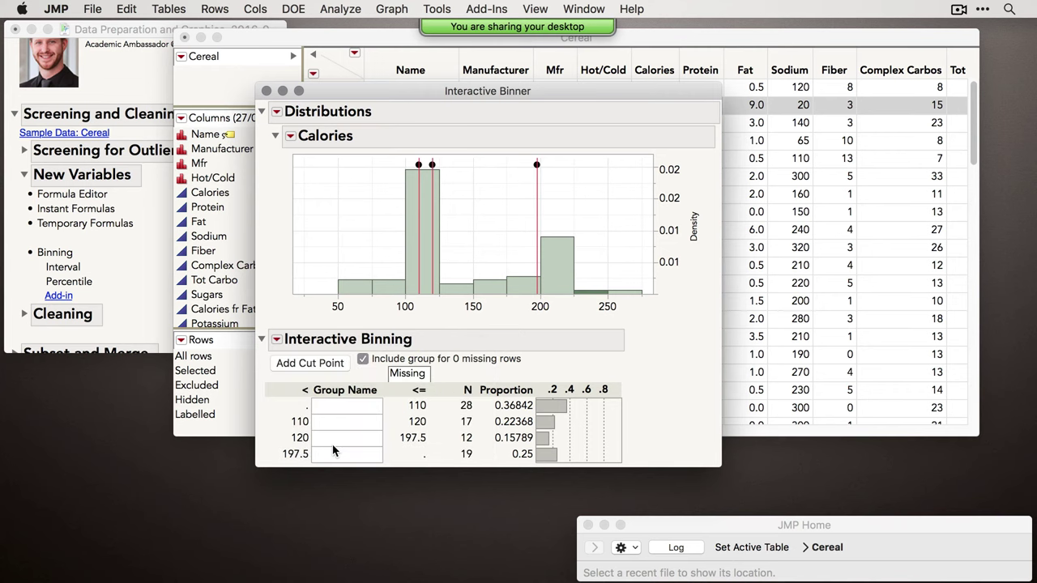
pyautogui.click(267, 91)
pyautogui.click(912, 55)
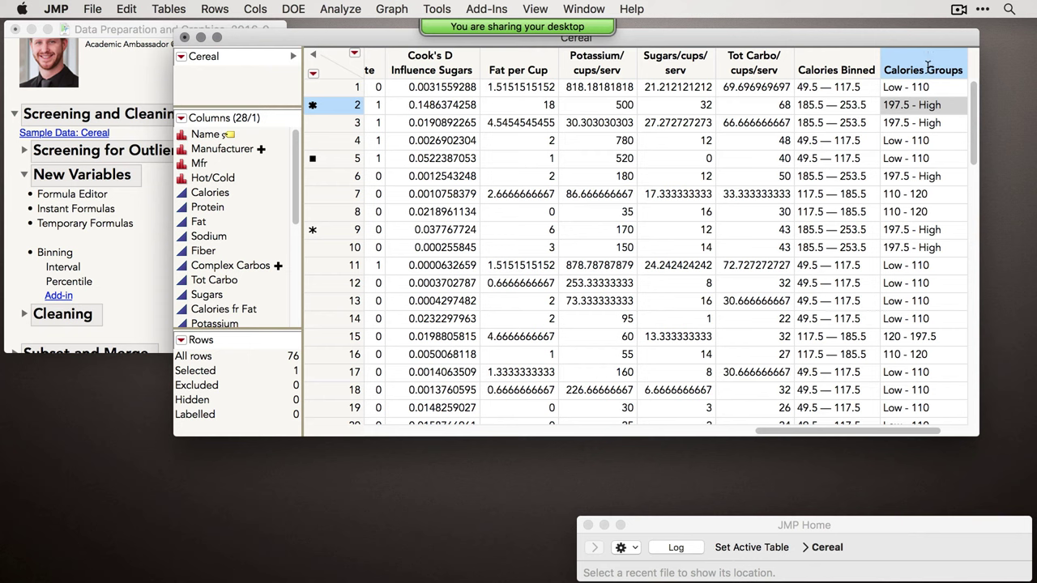
pyautogui.click(477, 7)
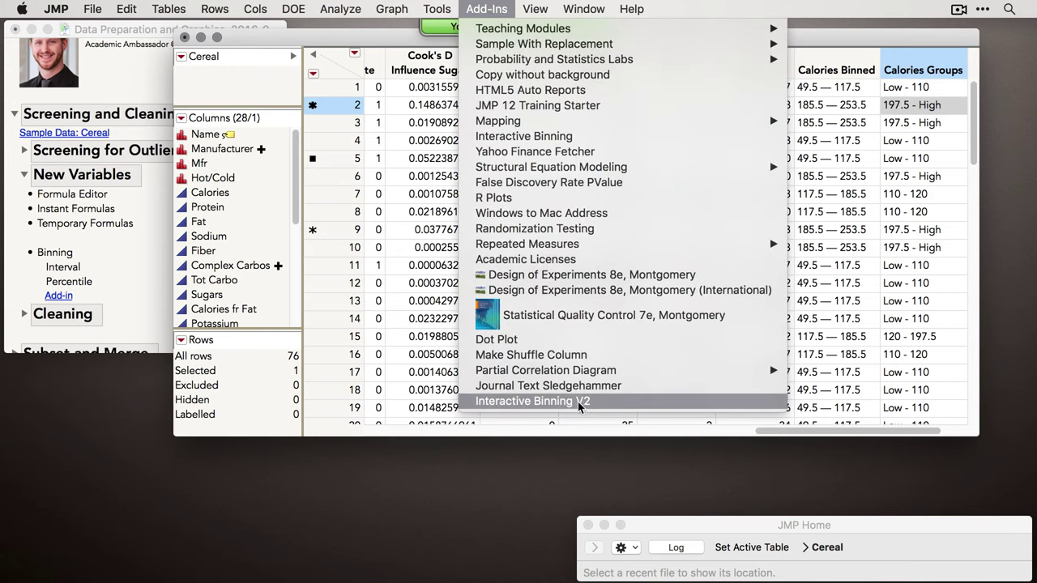
pyautogui.click(331, 43)
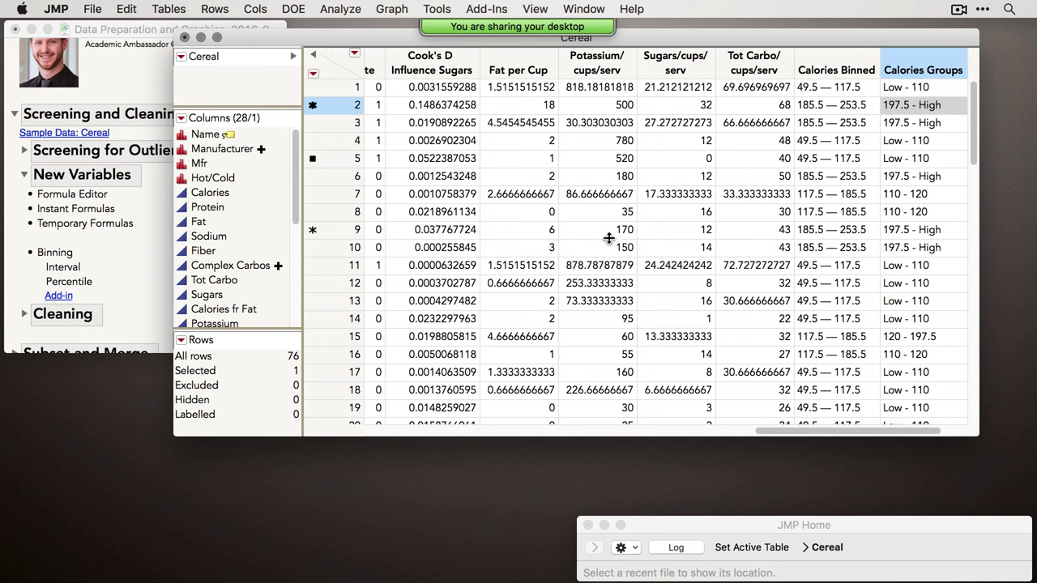
# Collapse the New Variables section of the journal and expand the Cleaning section.
pyautogui.click(140, 256)
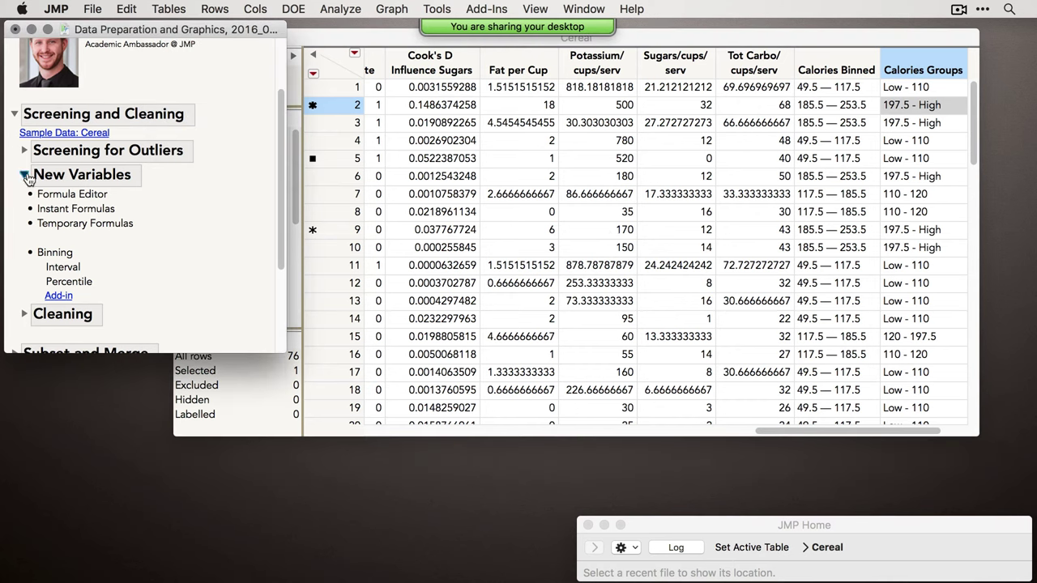
pyautogui.click(26, 177)
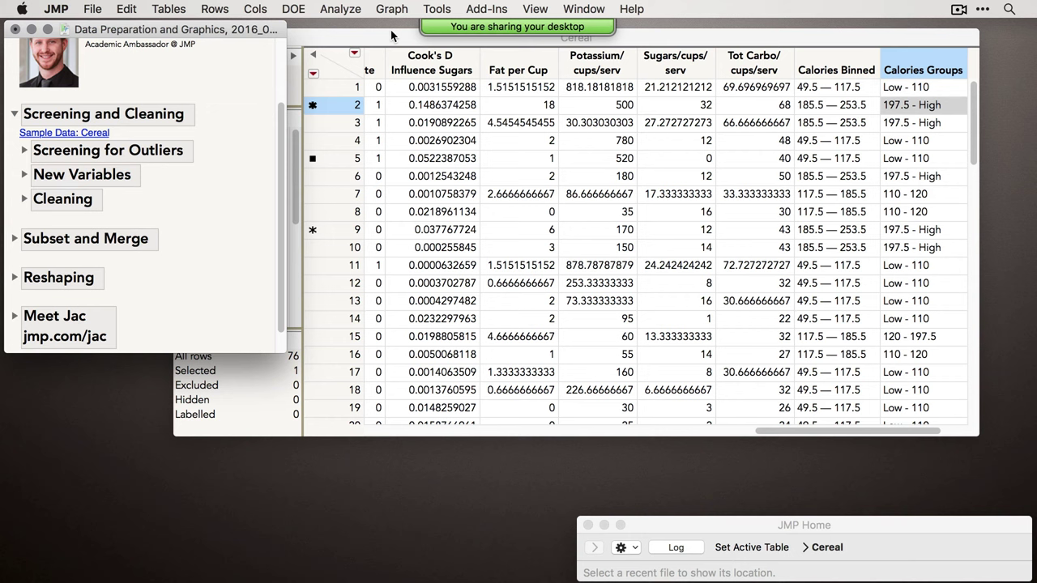
pyautogui.click(24, 200)
# Close the Cereal data table.
pyautogui.click(349, 43)
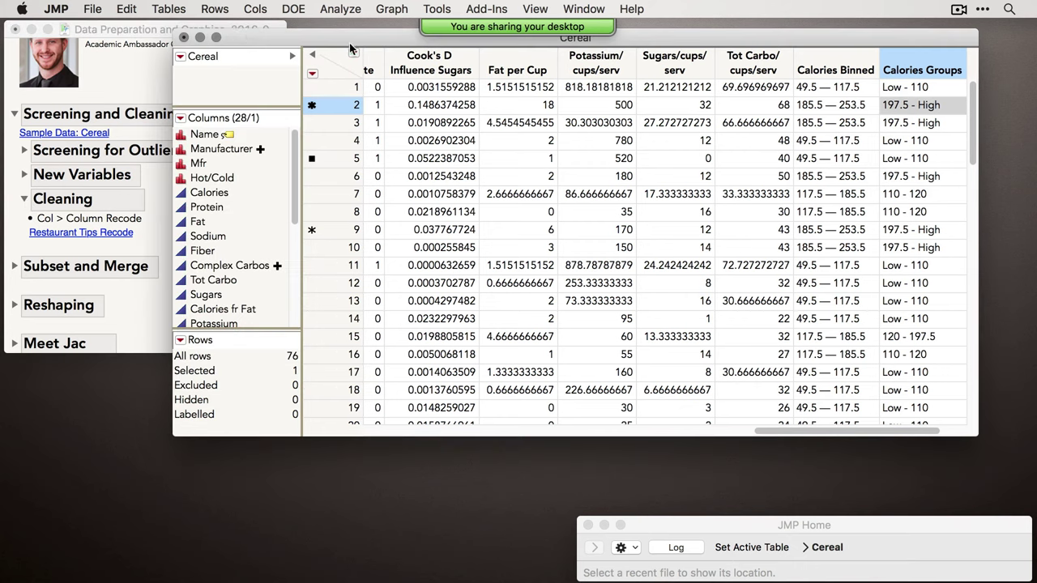
pyautogui.click(182, 38)
pyautogui.click(508, 130)
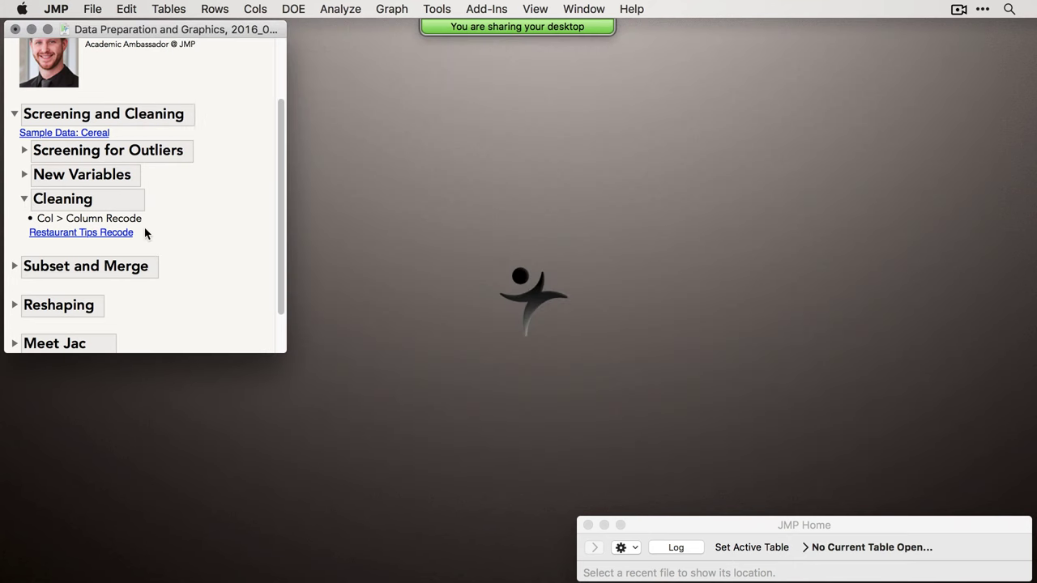
# Open the Restaurant Tips Recode data from the journal, then widen and reposition its window so all columns and the journal show.
pyautogui.click(117, 233)
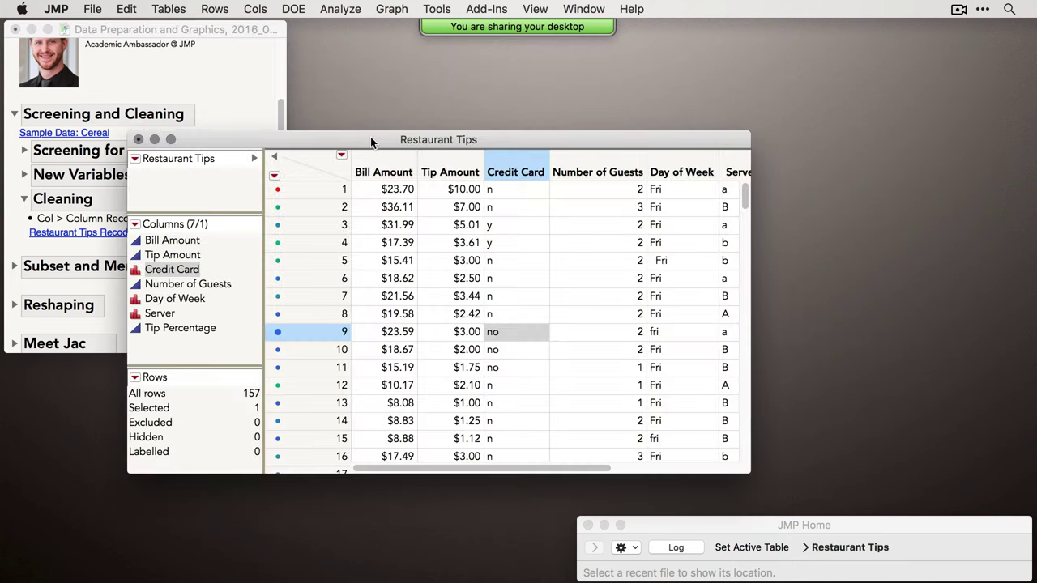
pyautogui.moveTo(371, 139); pyautogui.dragTo(322, 95)
pyautogui.moveTo(702, 429); pyautogui.dragTo(907, 400)
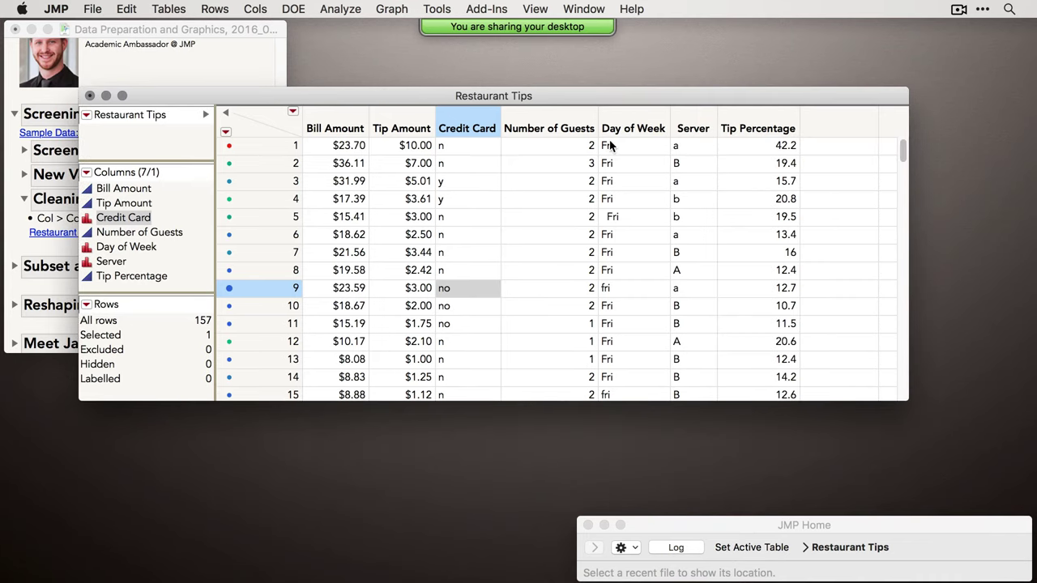
pyautogui.moveTo(559, 96); pyautogui.dragTo(630, 95)
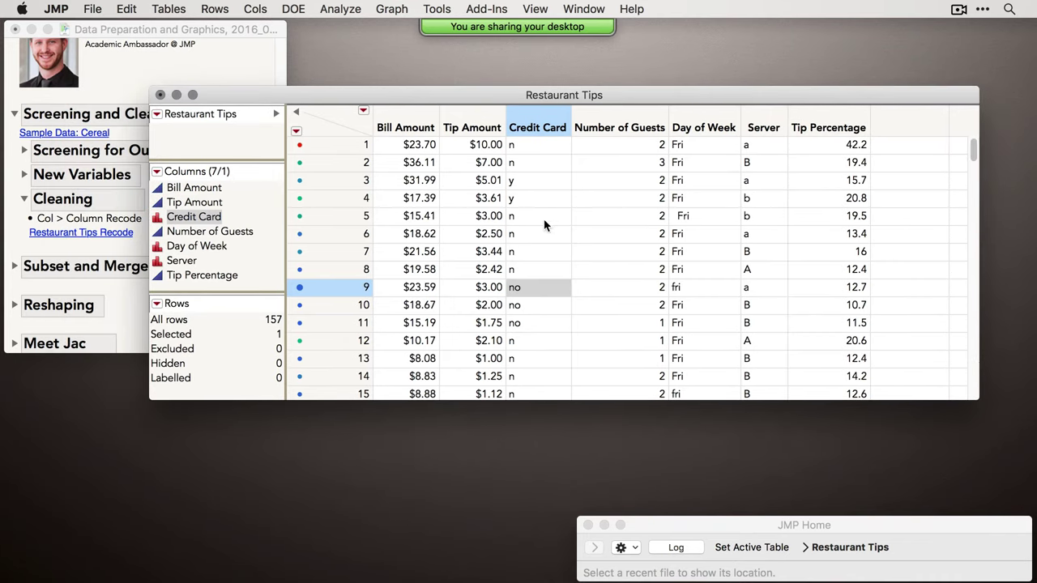
# Run Distribution on all seven Restaurant Tips columns, from Bill Amount to Tip Percentage.
pyautogui.click(344, 9)
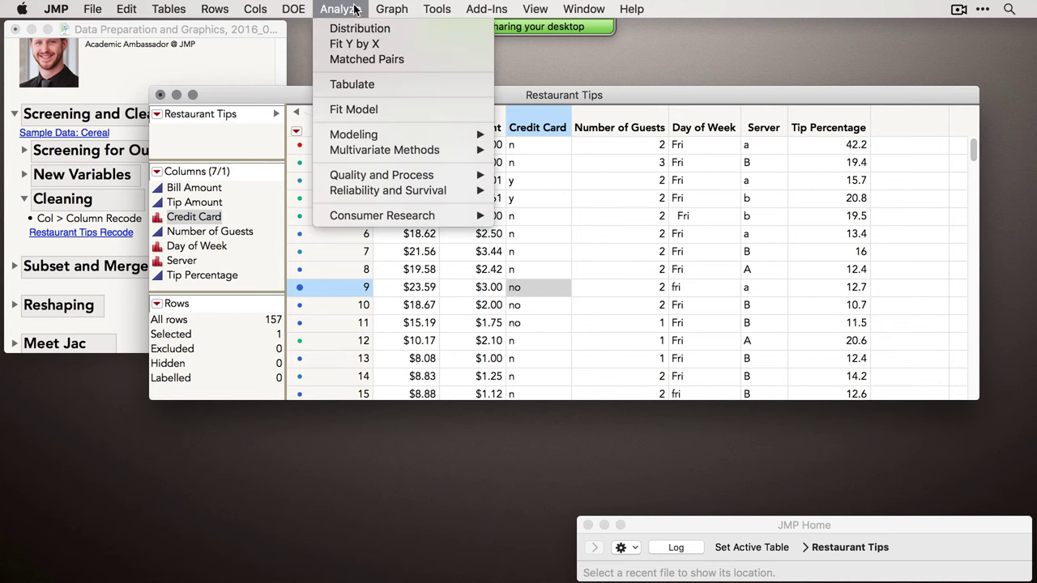
pyautogui.click(353, 33)
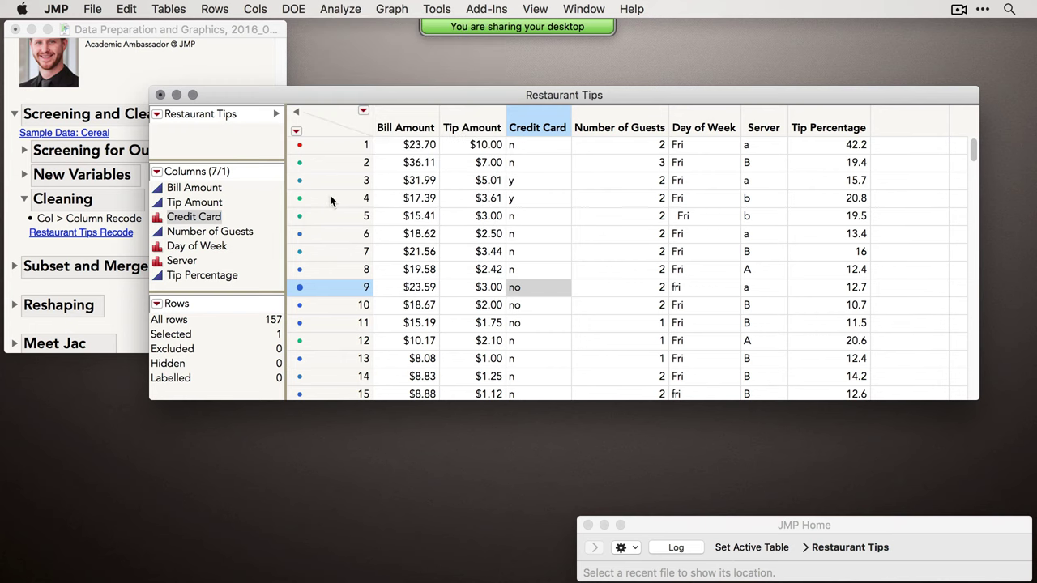
pyautogui.moveTo(312, 193); pyautogui.dragTo(329, 281)
pyautogui.click(494, 178)
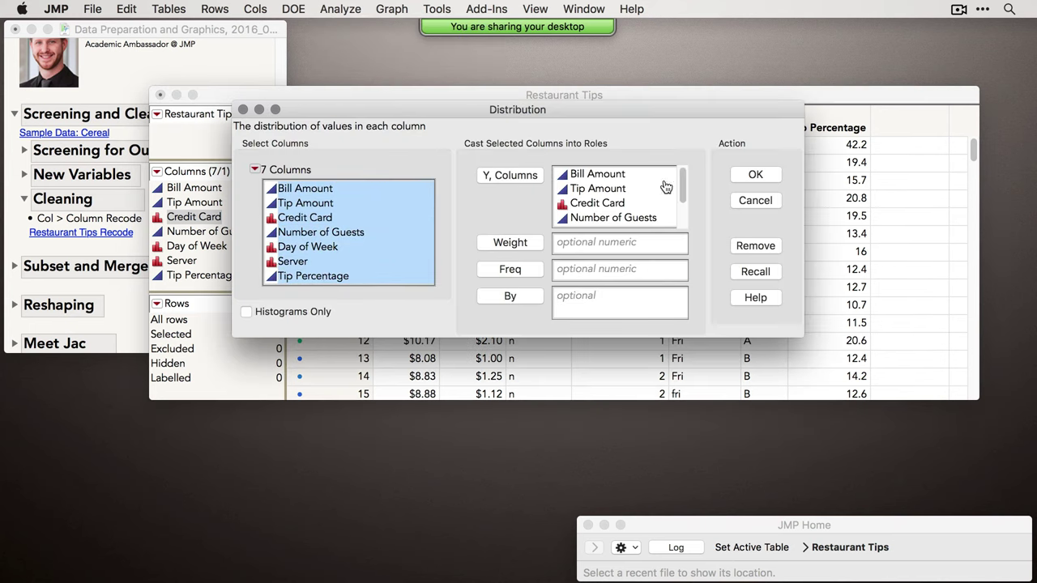
pyautogui.click(758, 176)
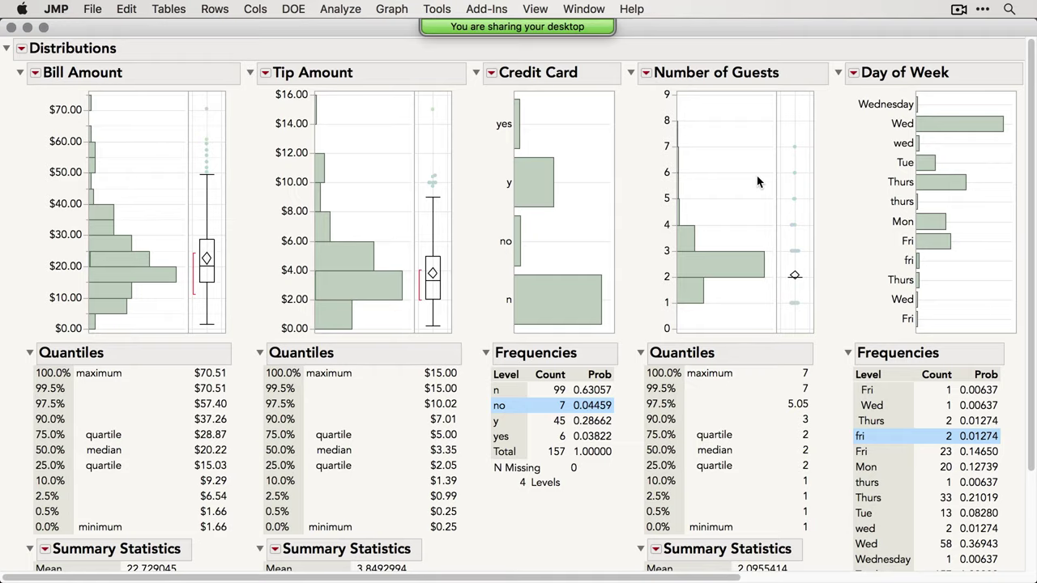
# Clear the row selection and collapse the Bill Amount, Tip Amount, Tip Percentage and Number of Guests distributions.
pyautogui.click(201, 105)
pyautogui.click(191, 105)
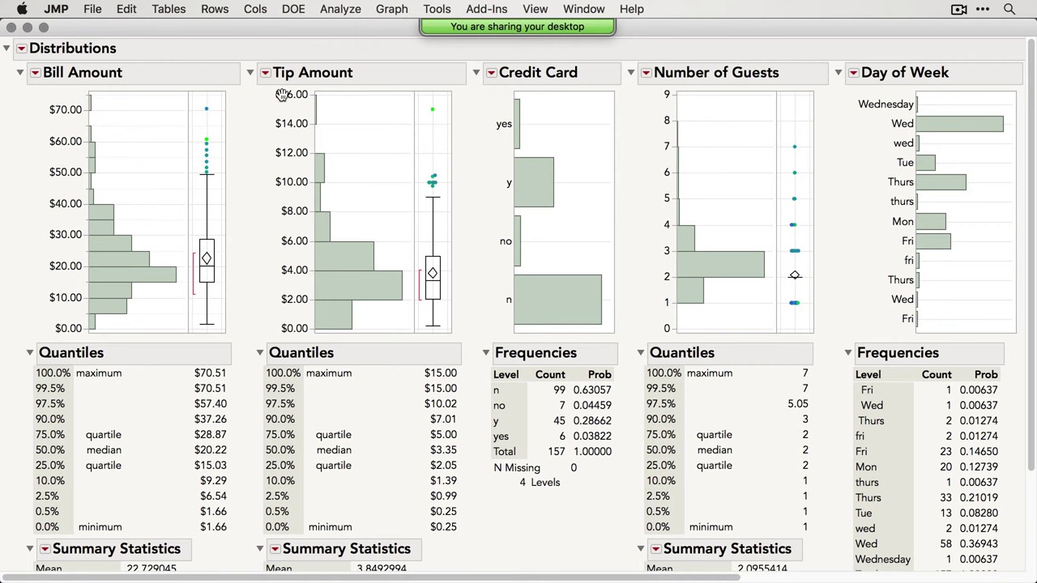
pyautogui.click(20, 76)
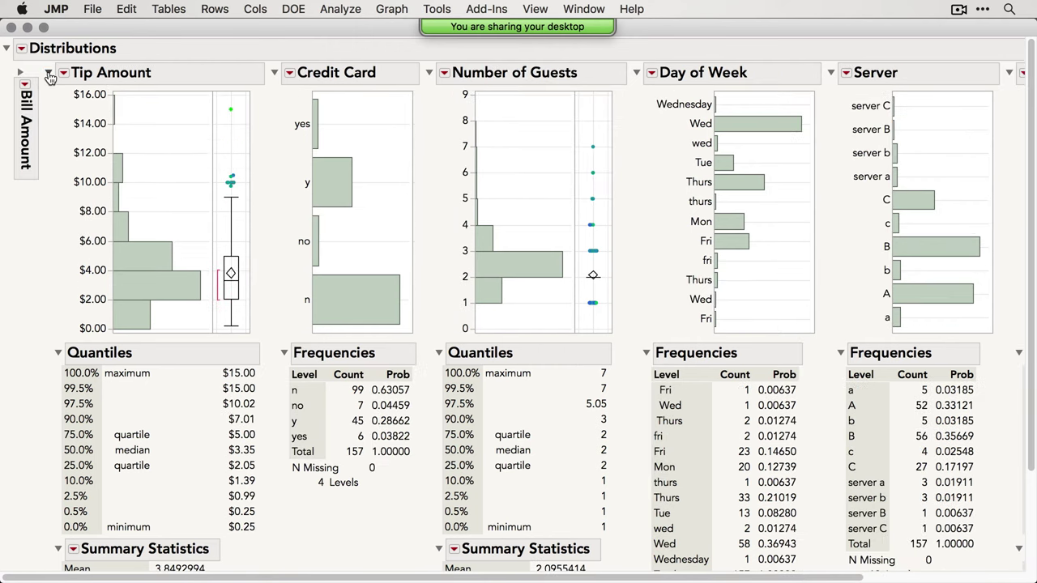
pyautogui.click(49, 72)
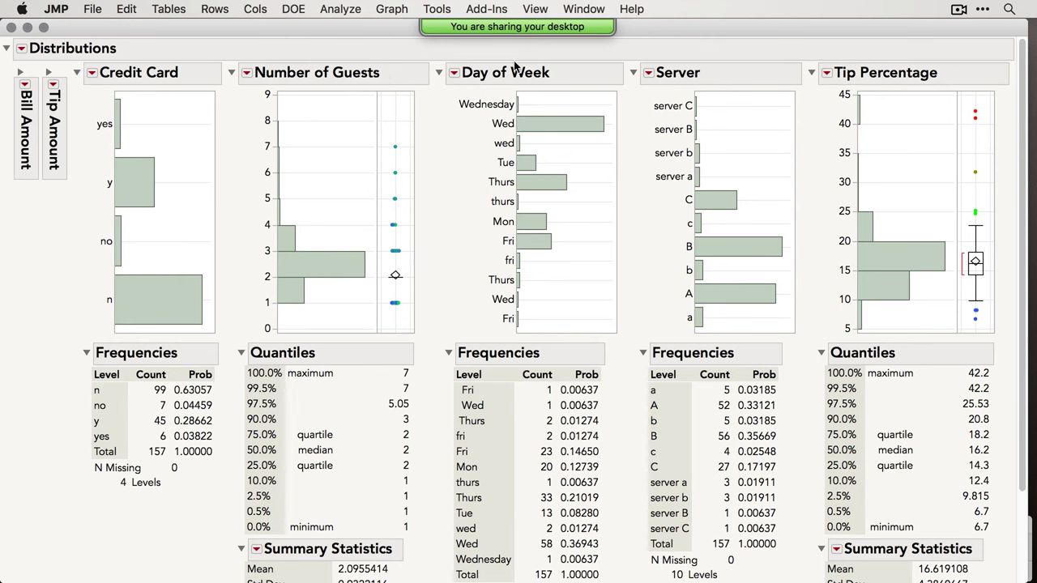
pyautogui.click(811, 72)
pyautogui.moveTo(587, 32); pyautogui.dragTo(714, 29)
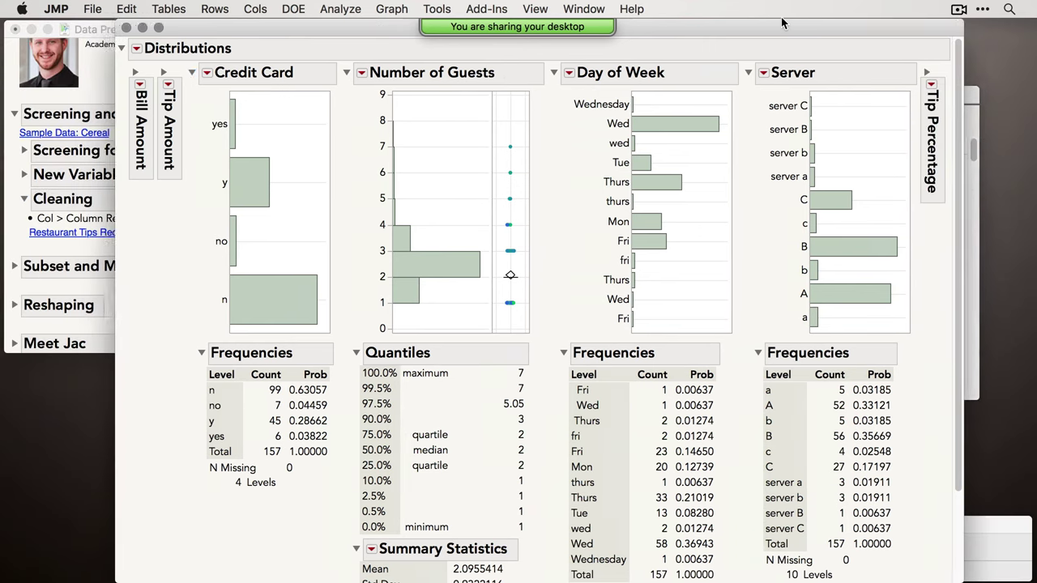
pyautogui.click(358, 72)
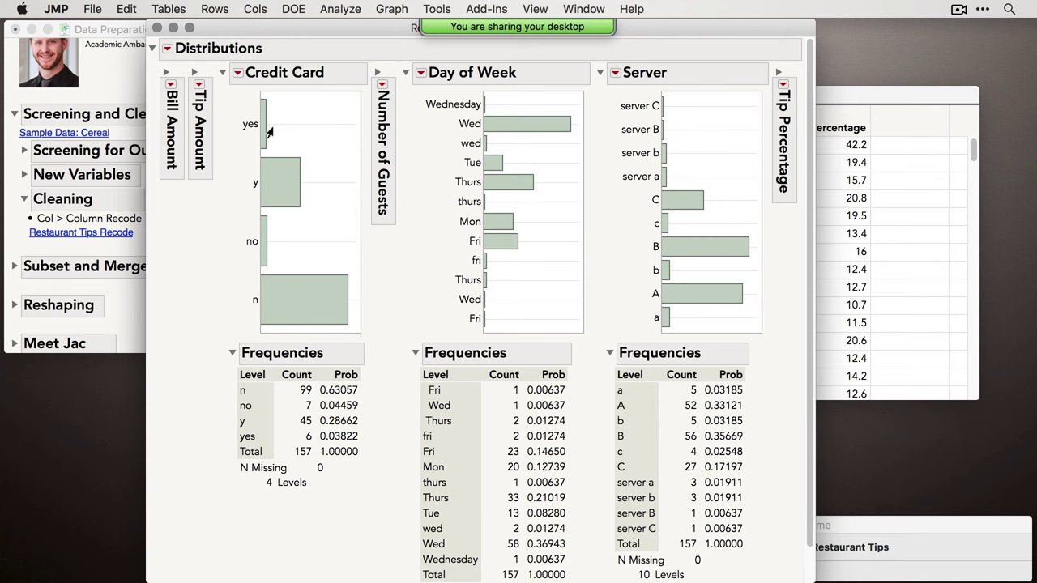
# Highlight the y bar in the Credit Card distribution, followed by the lowercase fri bar in Day of Week, to compare the linked rows.
pyautogui.click(277, 174)
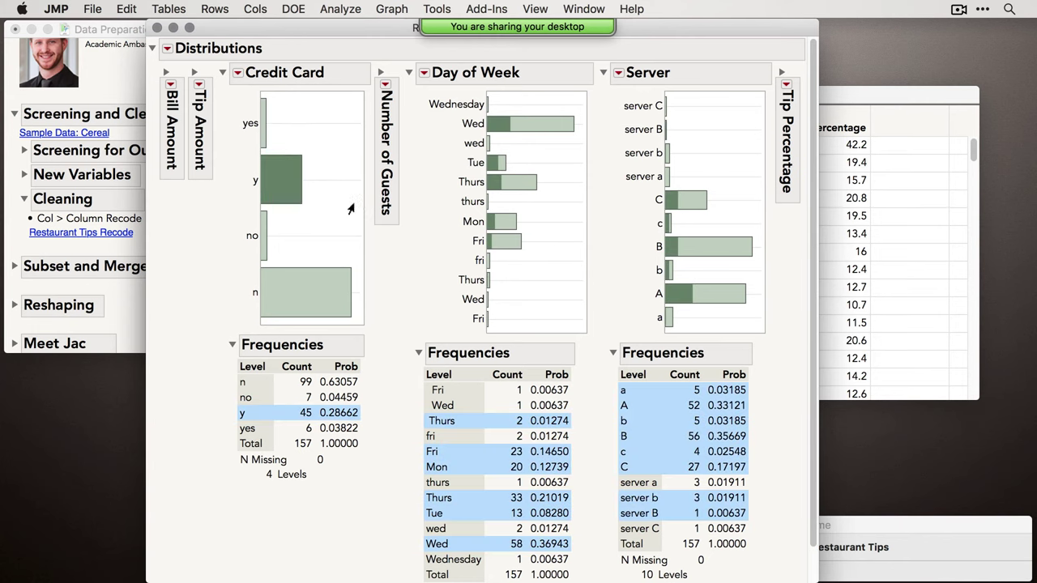
pyautogui.click(538, 260)
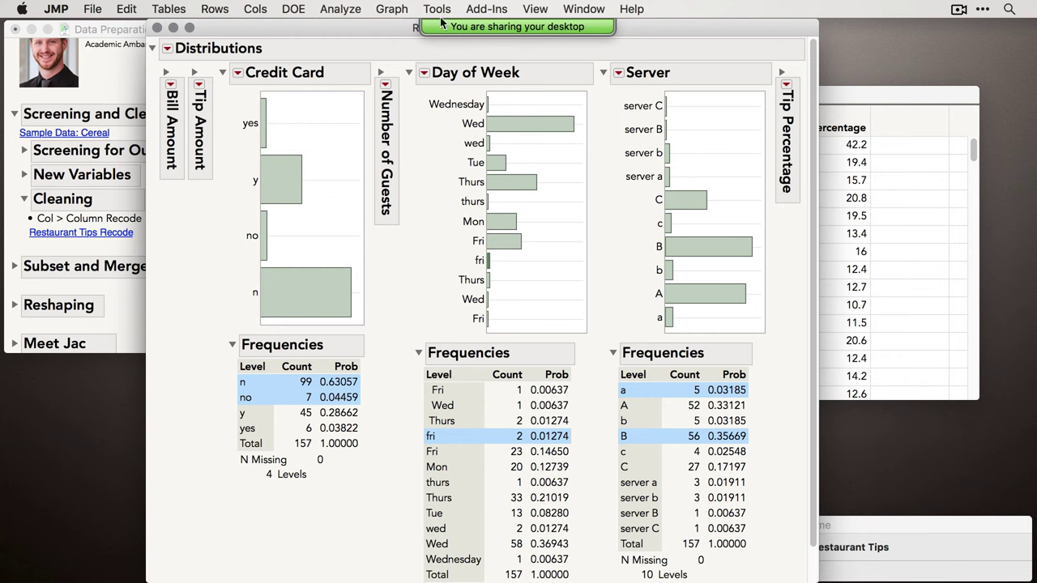
# Move the Distribution report aside and reposition the Restaurant Tips table so all its columns show in front of the report.
pyautogui.moveTo(376, 28); pyautogui.dragTo(589, 19)
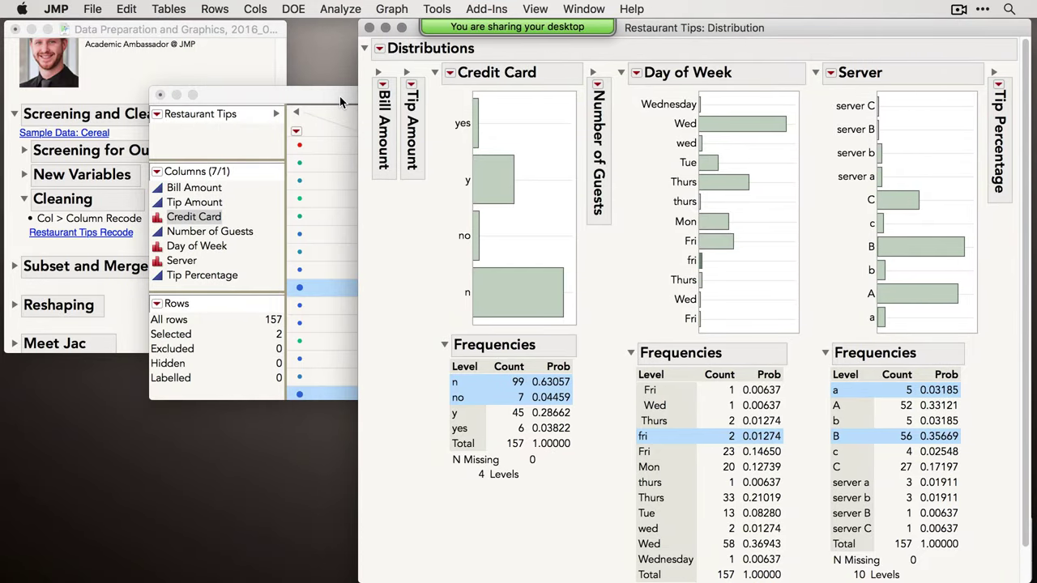
pyautogui.moveTo(346, 95); pyautogui.dragTo(248, 167)
pyautogui.click(700, 37)
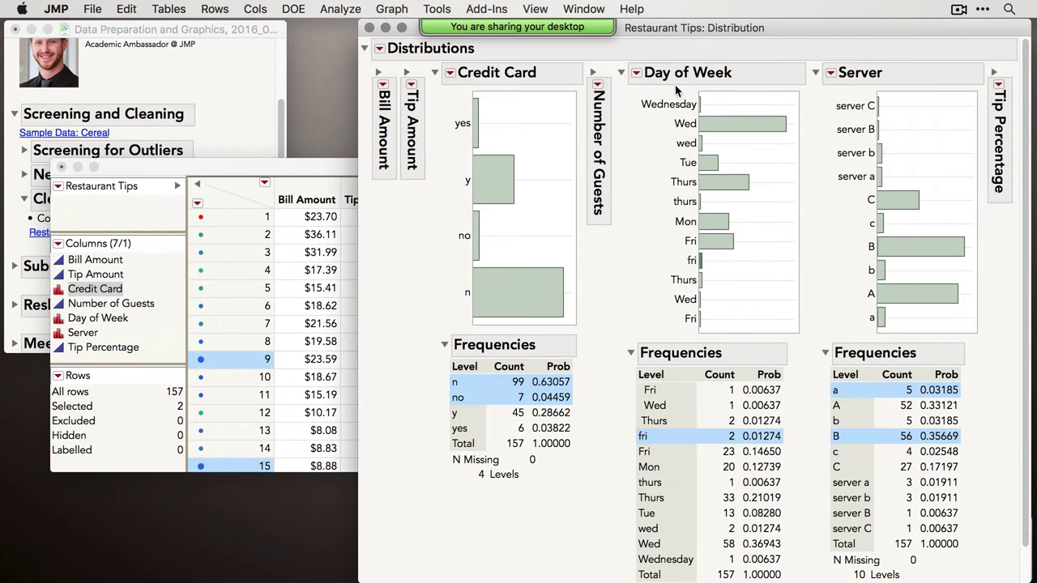
pyautogui.click(313, 171)
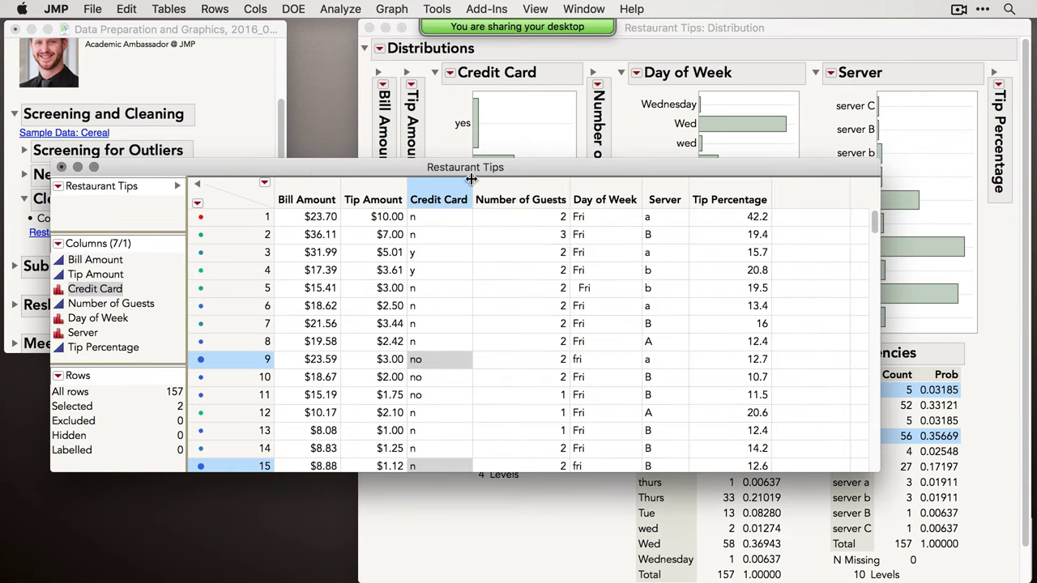
pyautogui.moveTo(471, 179); pyautogui.dragTo(430, 161)
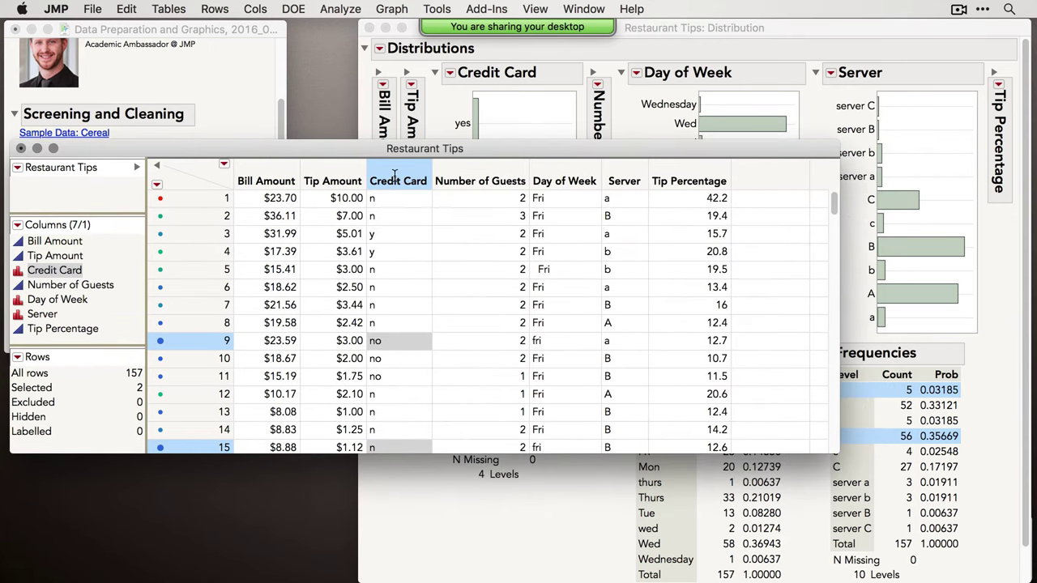
# Open Recode for the Credit Card column and change the new value for no to n.
pyautogui.click(256, 9)
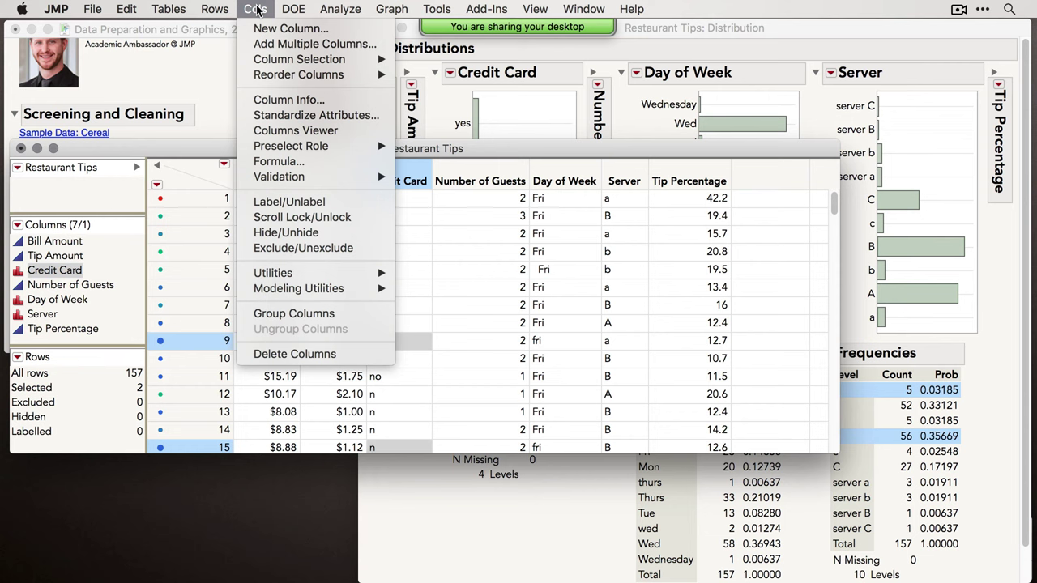
pyautogui.moveTo(337, 272)
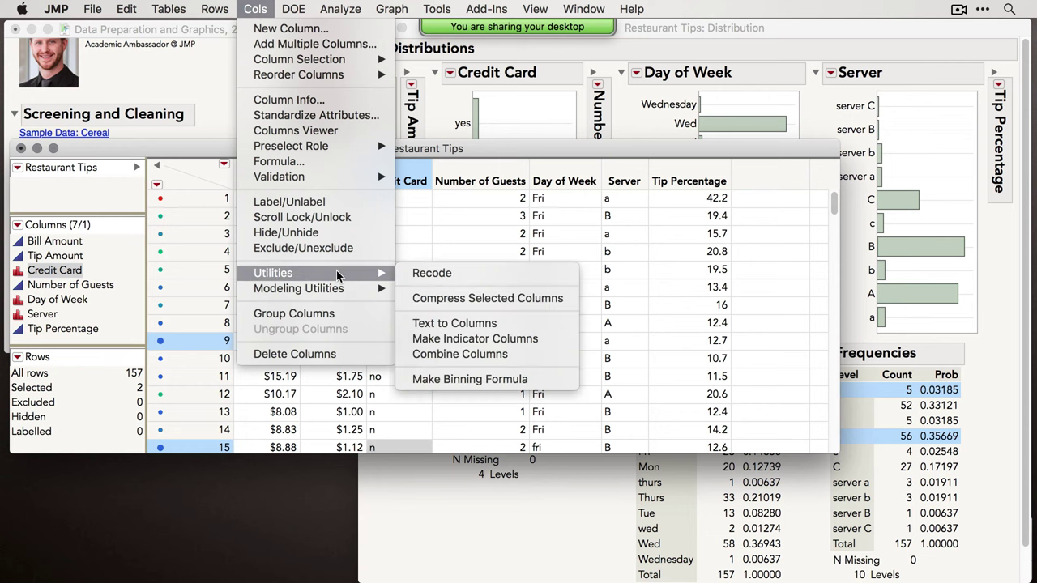
pyautogui.click(432, 274)
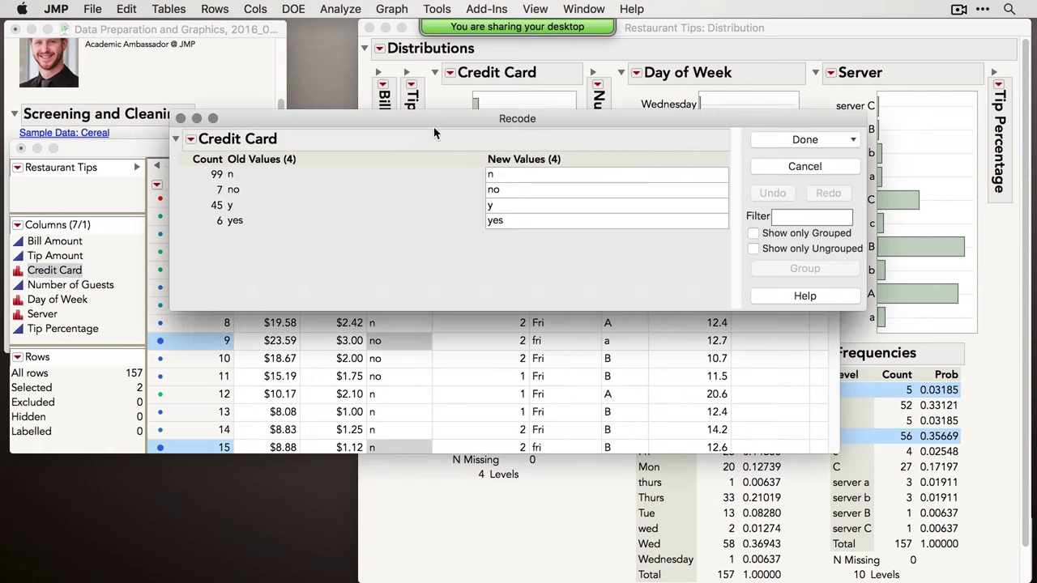
pyautogui.moveTo(434, 117); pyautogui.dragTo(438, 139)
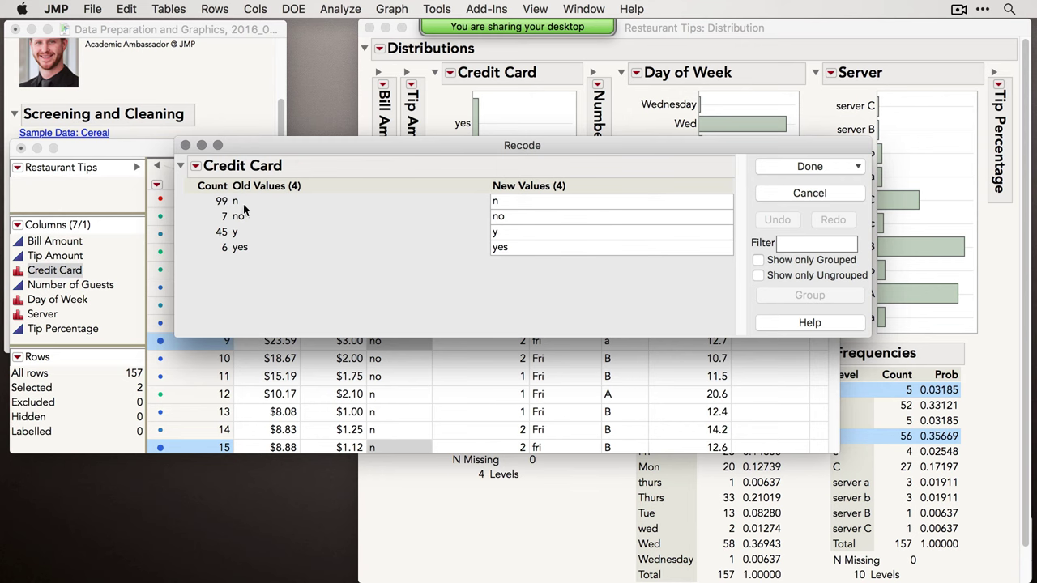
pyautogui.click(515, 216)
pyautogui.press('BackSpace')
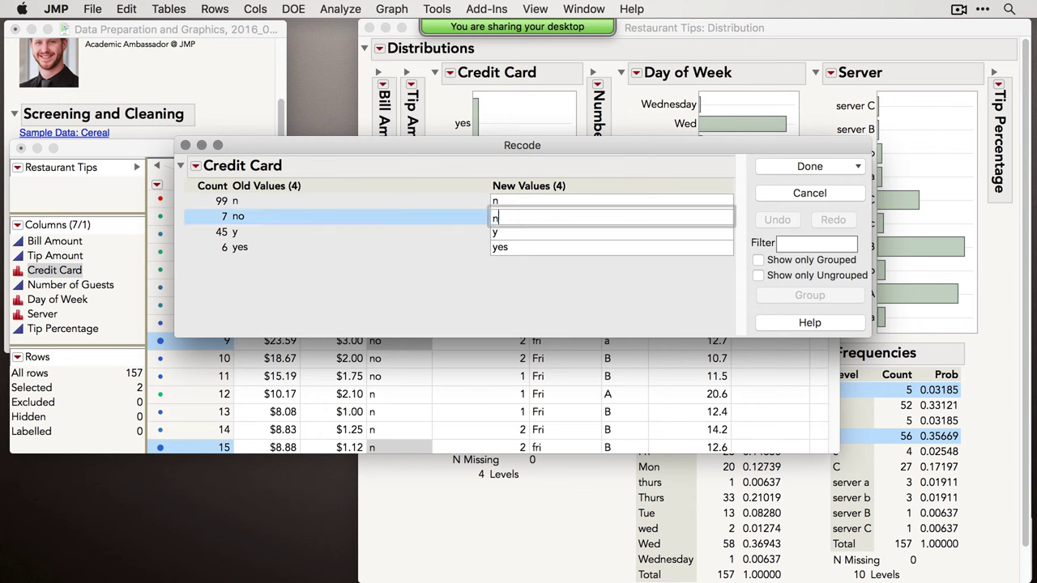
pyautogui.press('Return')
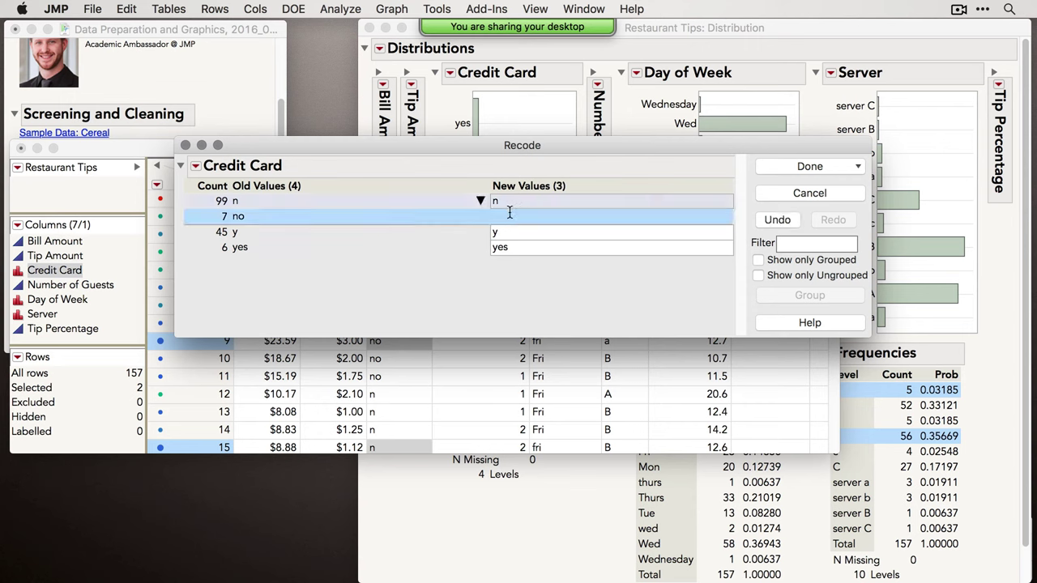
# Collapse and re-expand the group of old values recoded to n.
pyautogui.click(481, 202)
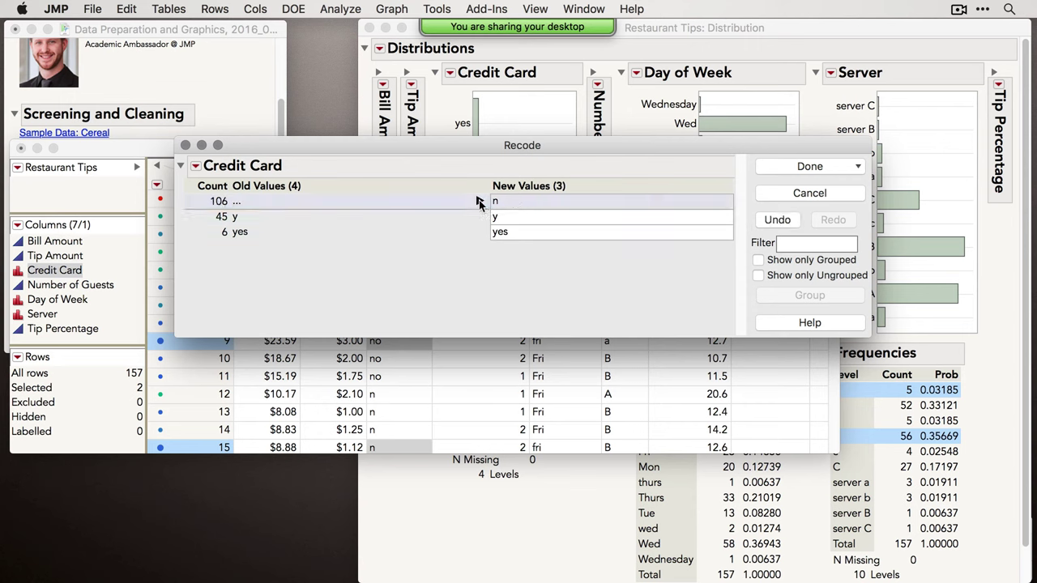
pyautogui.click(481, 201)
pyautogui.click(480, 201)
pyautogui.click(480, 202)
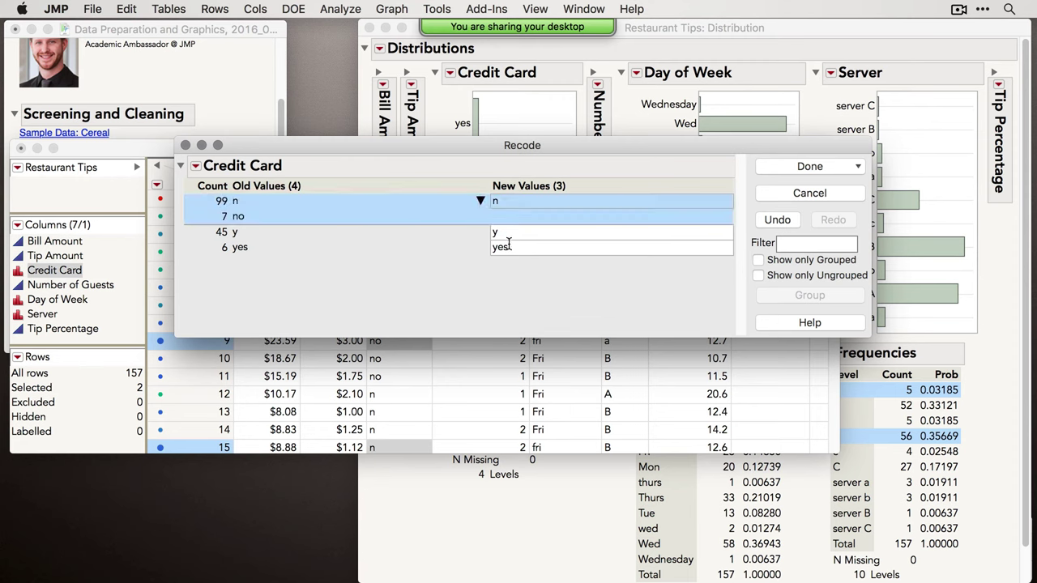
# Group the y and yes values to y and apply the Credit Card recode in place.
pyautogui.moveTo(503, 233); pyautogui.dragTo(513, 248)
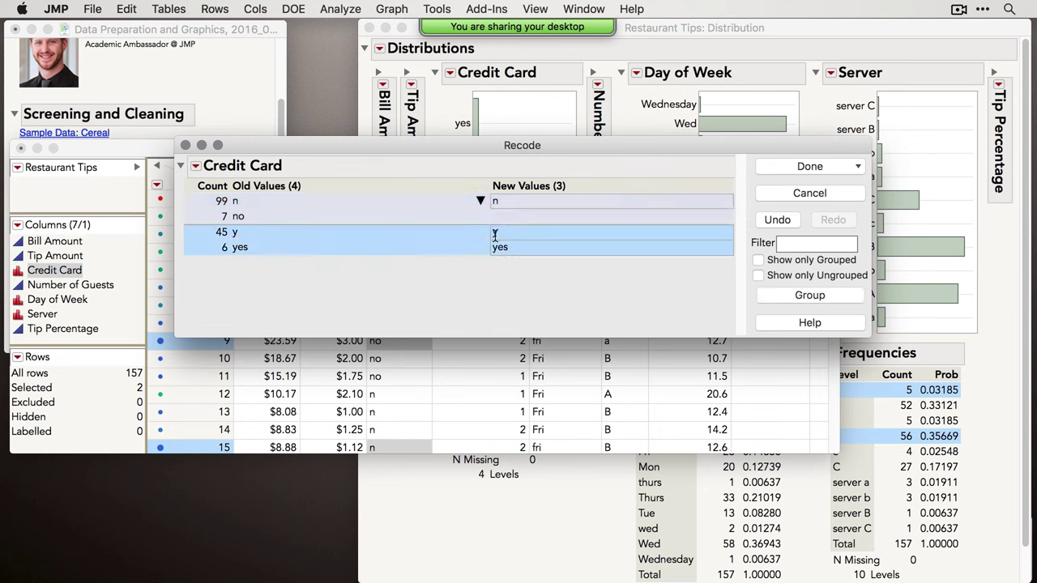
pyautogui.rightClick(494, 234)
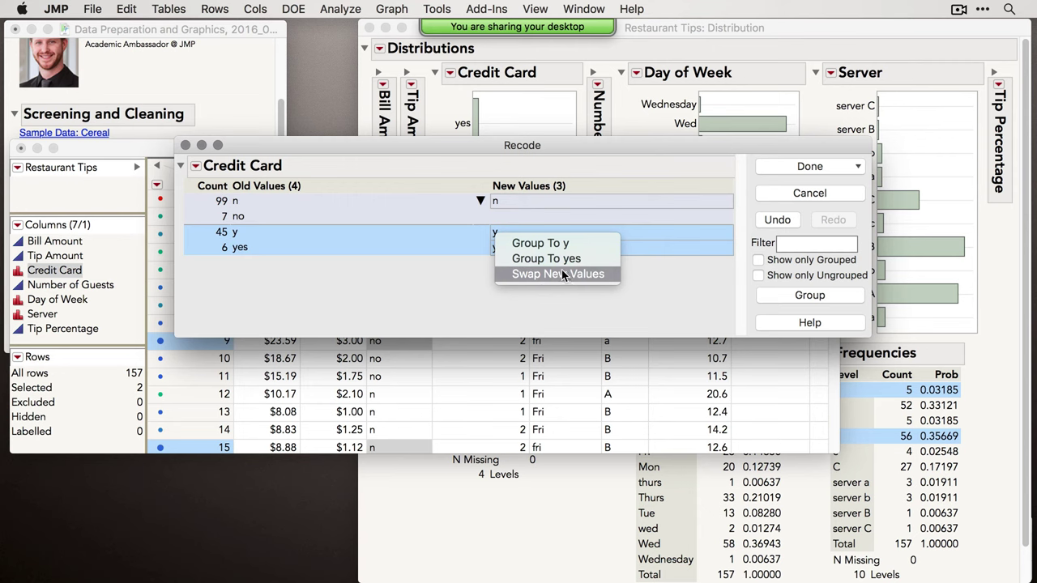
pyautogui.click(551, 241)
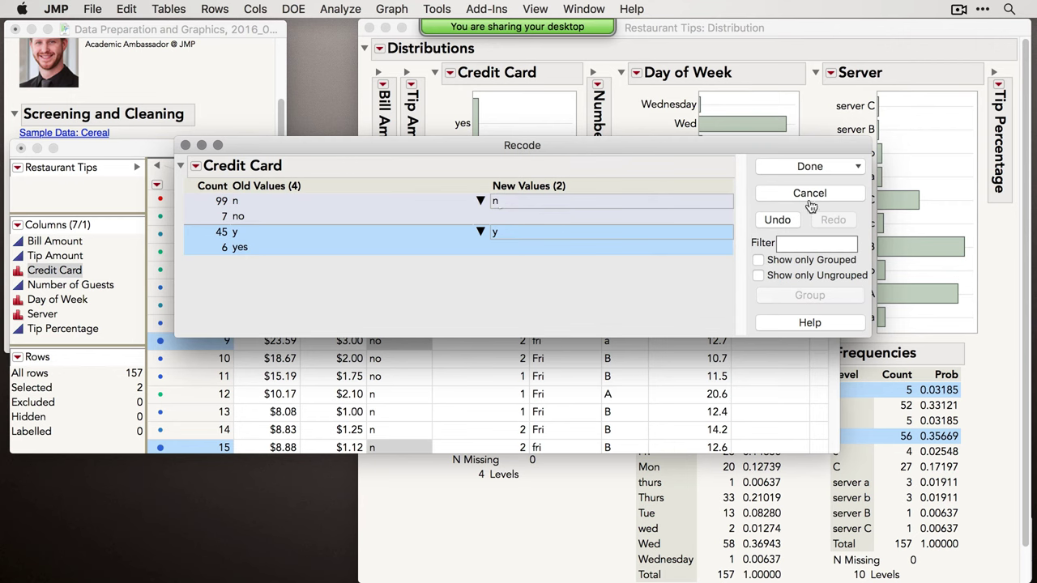
pyautogui.click(835, 168)
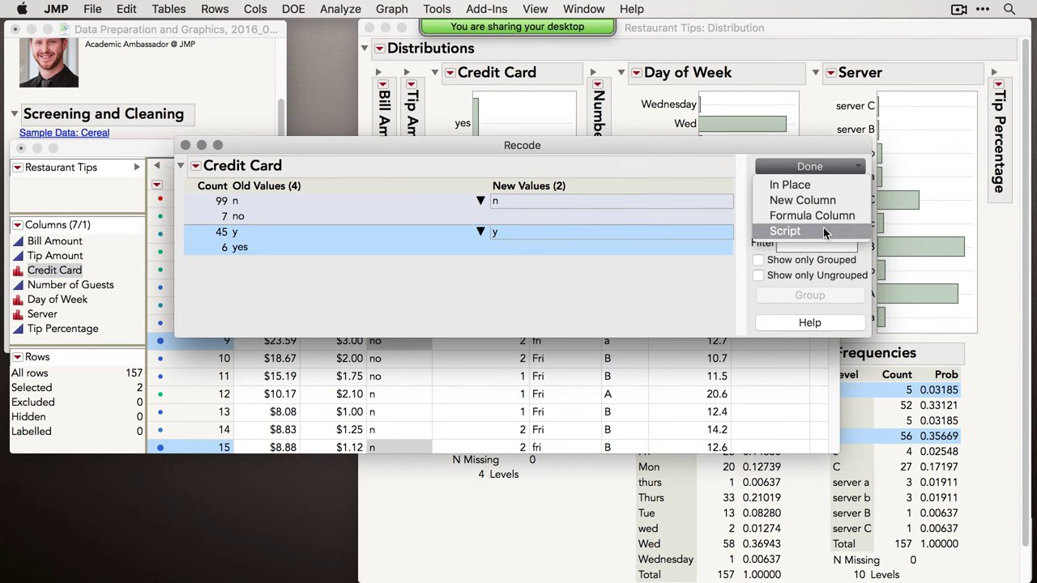
pyautogui.click(788, 184)
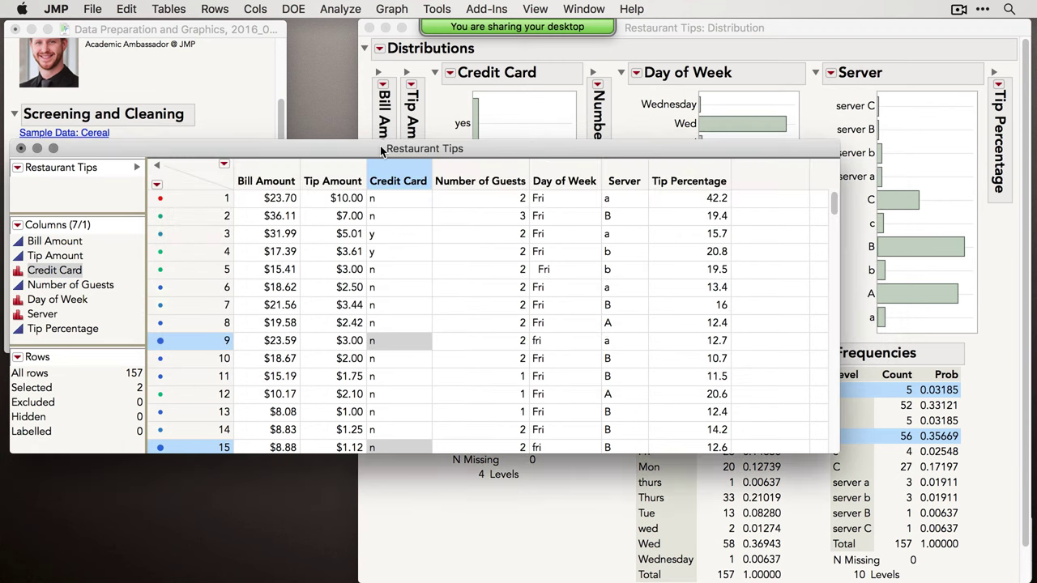
# Open Recode for the Day of Week column and group similar values, ignoring case, whitespace and punctuation, with a difference ratio of 0.25.
pyautogui.moveTo(380, 146); pyautogui.dragTo(386, 141)
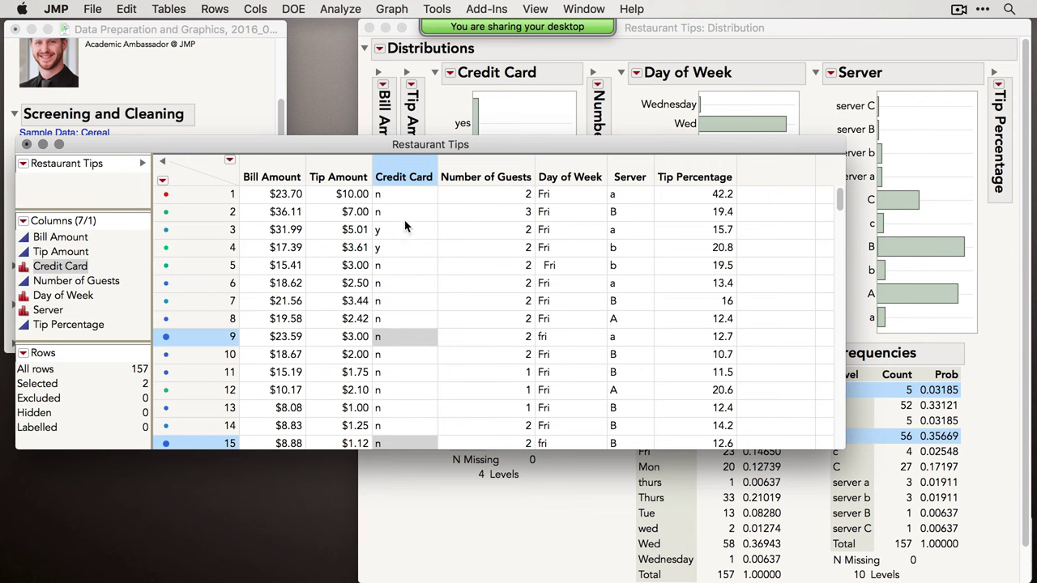
pyautogui.click(567, 171)
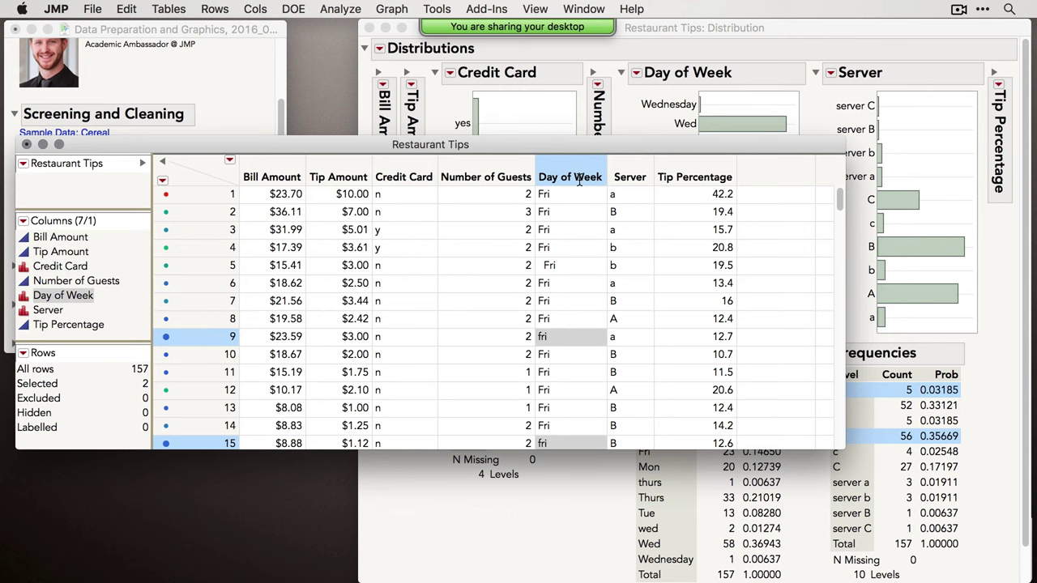
pyautogui.click(255, 9)
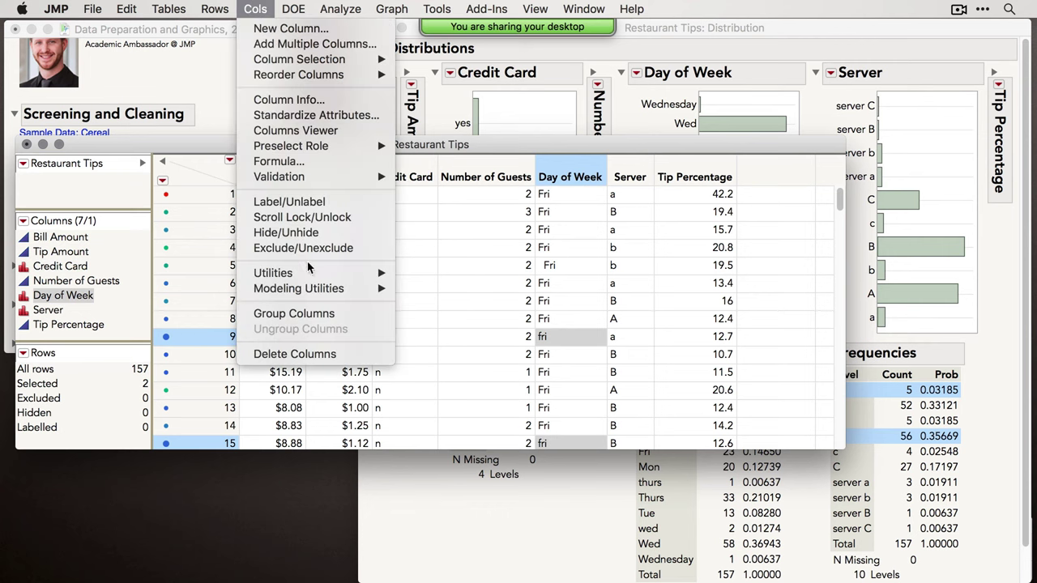
pyautogui.moveTo(338, 274)
pyautogui.click(446, 275)
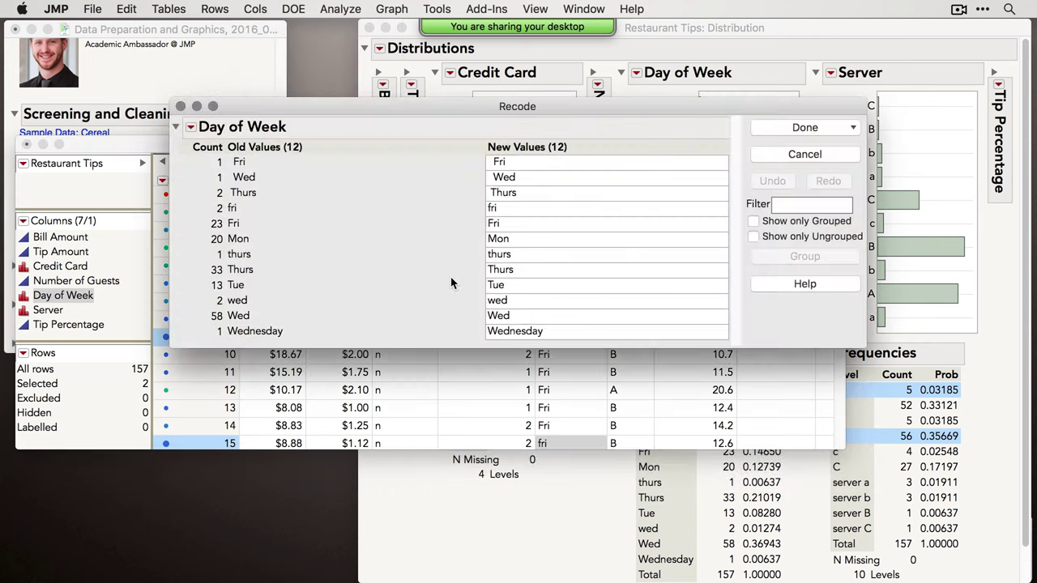
pyautogui.moveTo(477, 114); pyautogui.dragTo(466, 106)
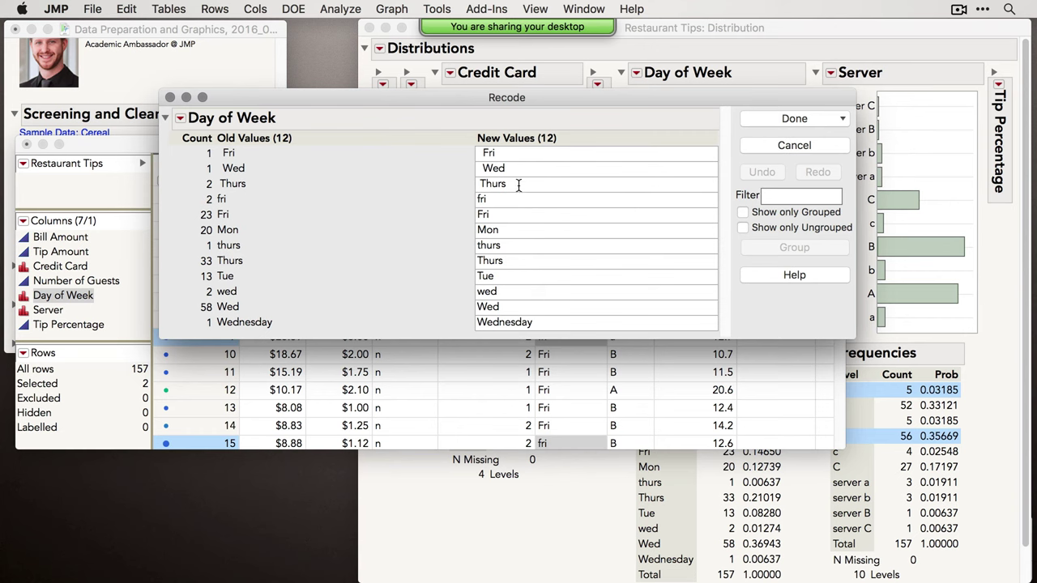
pyautogui.click(180, 118)
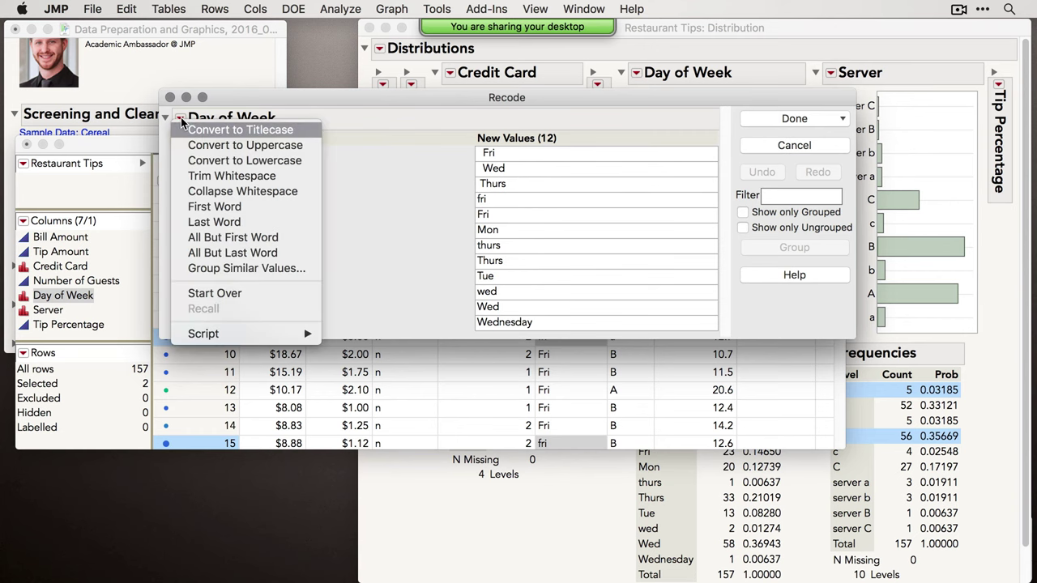
pyautogui.click(266, 271)
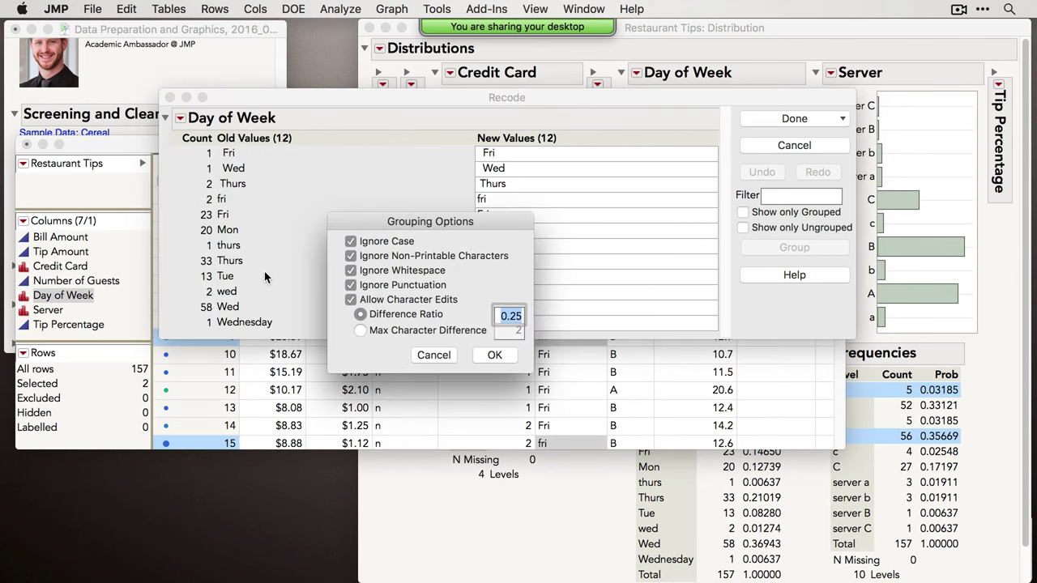
pyautogui.moveTo(397, 224); pyautogui.dragTo(342, 147)
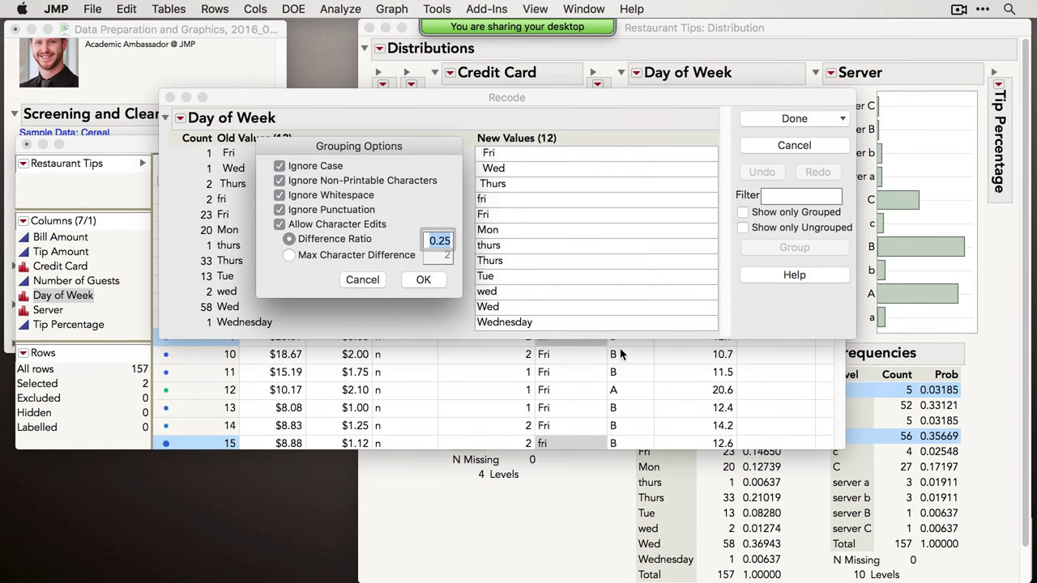
pyautogui.click(421, 278)
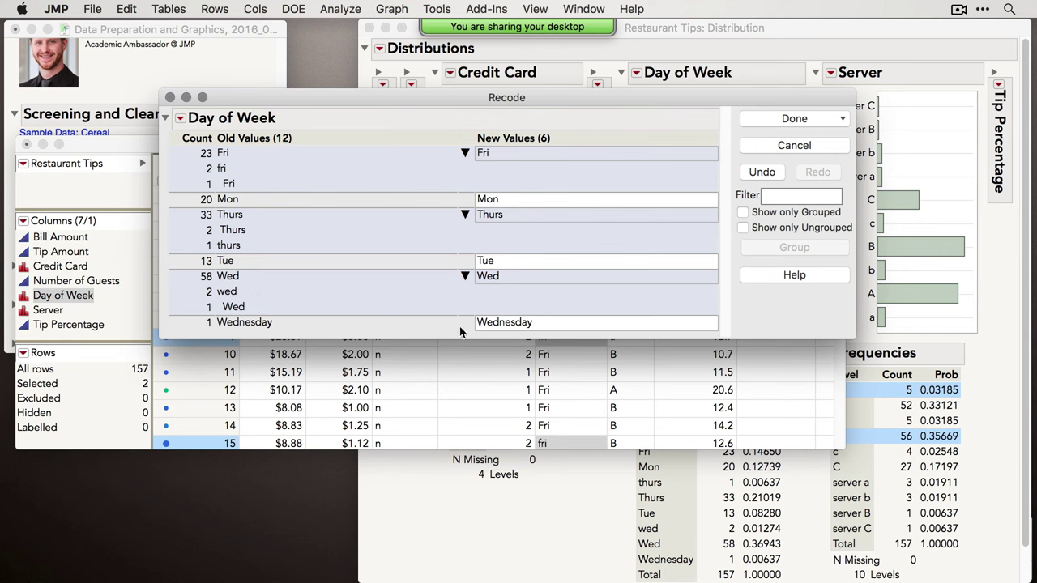
# Group Wednesday into Wed and output the Day of Week recode as a formula column.
pyautogui.moveTo(458, 324); pyautogui.dragTo(472, 277)
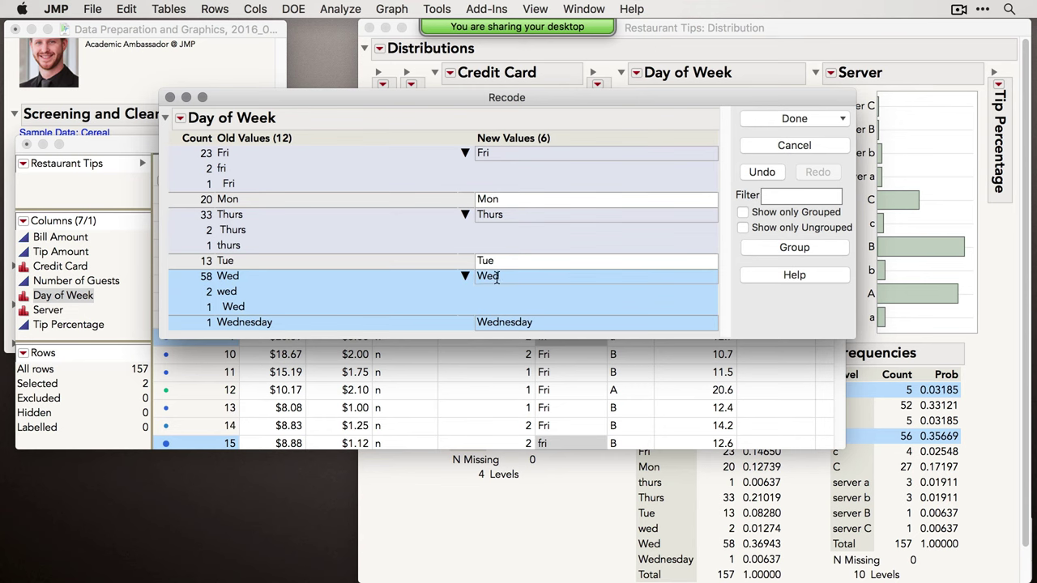
pyautogui.rightClick(496, 278)
pyautogui.click(556, 286)
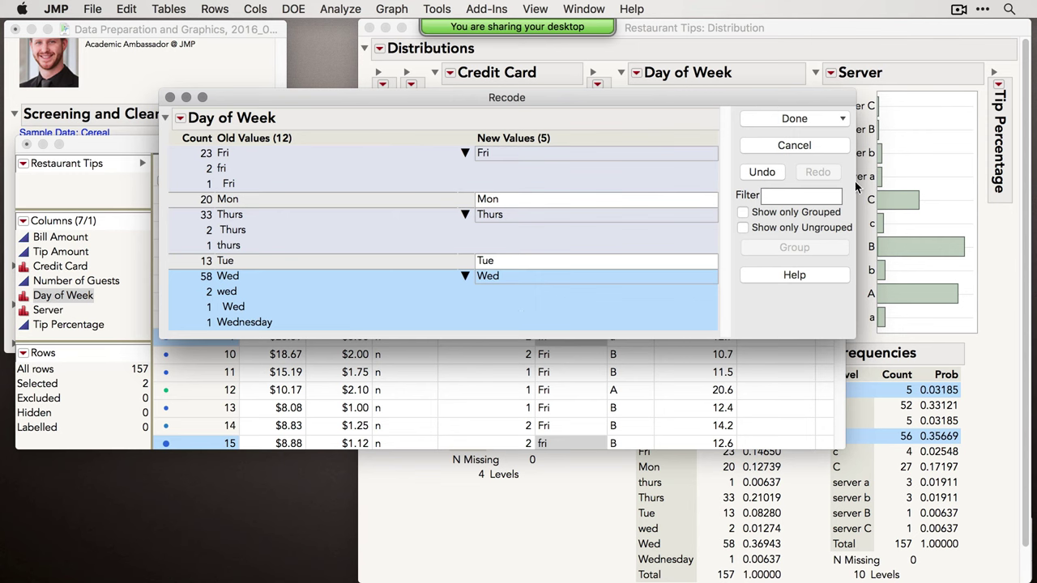
pyautogui.click(844, 119)
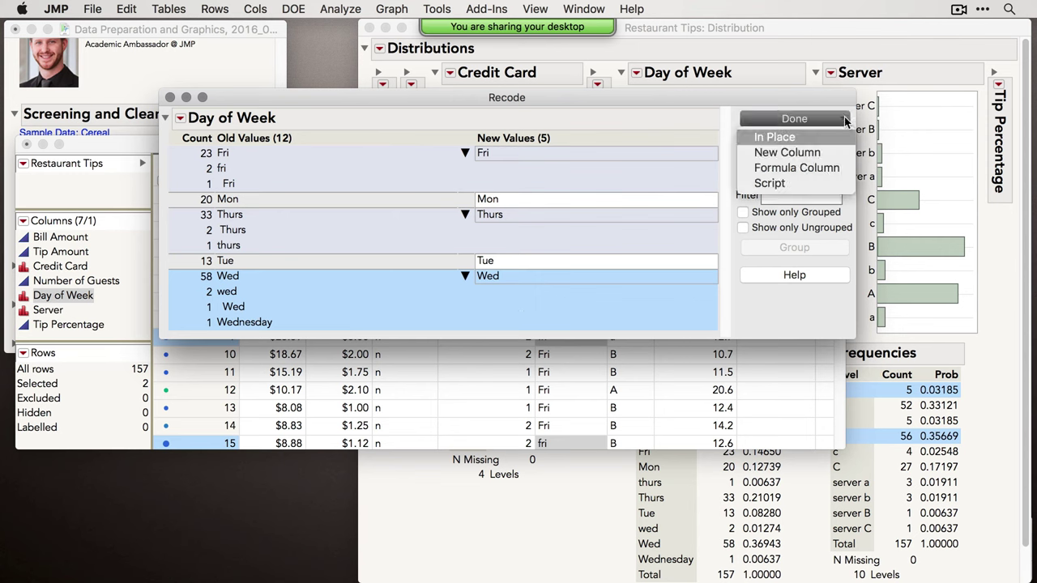
pyautogui.click(797, 168)
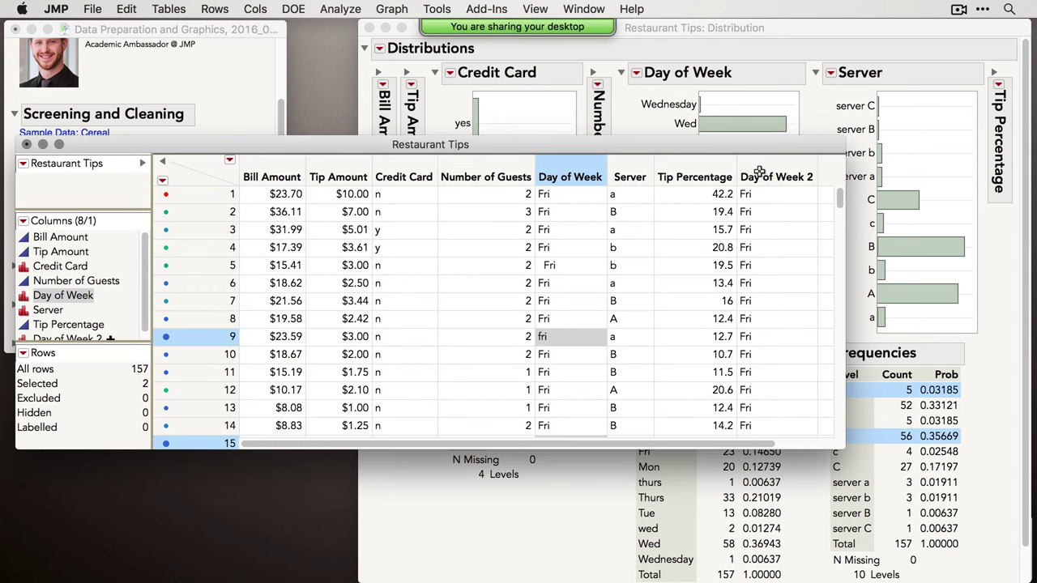
# Open the formula of the Day of Week 2 column and enlarge its window to examine the whole Match expression.
pyautogui.click(759, 173)
pyautogui.rightClick(759, 174)
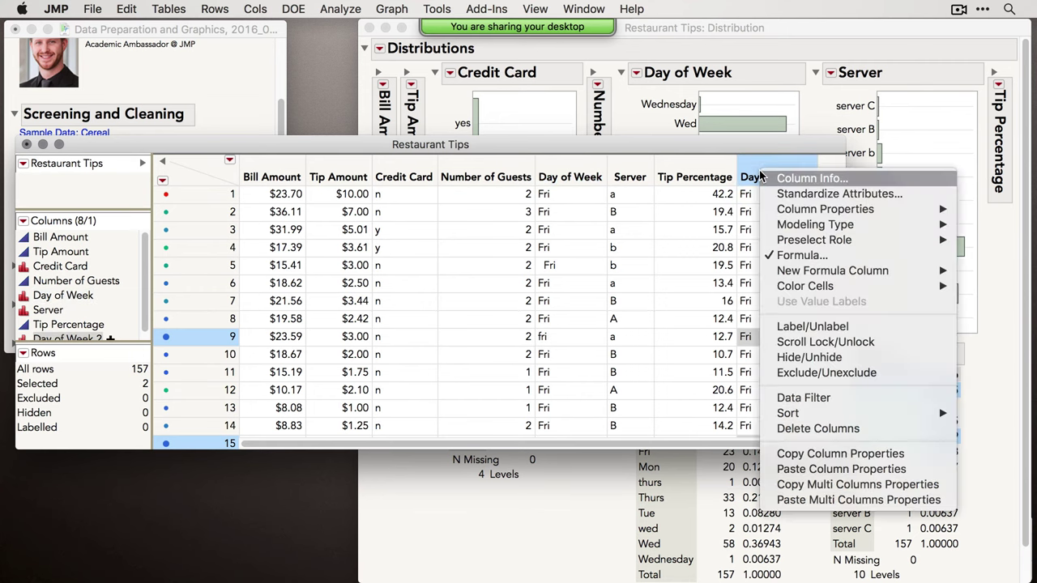
pyautogui.click(802, 255)
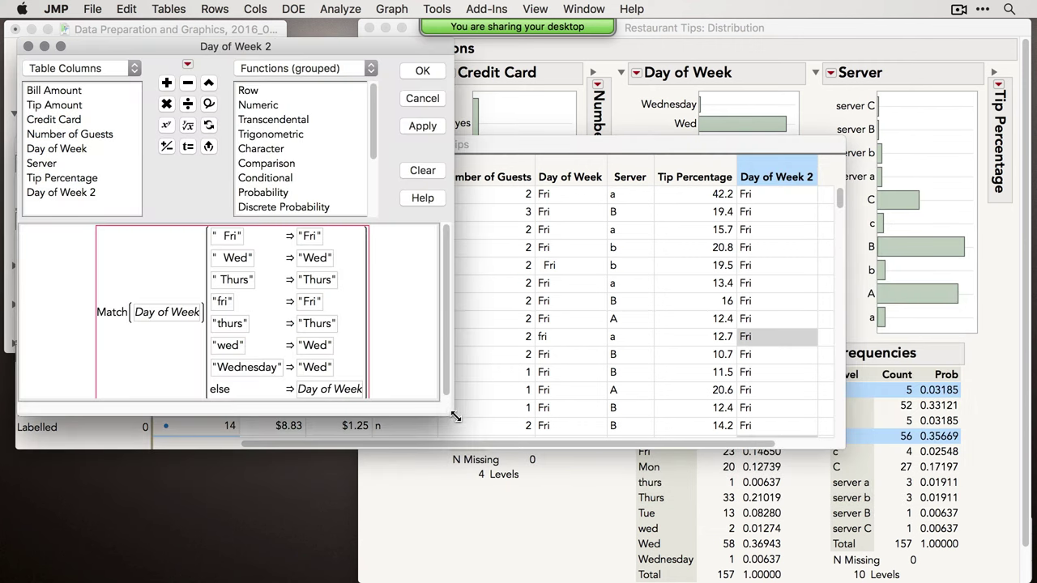
pyautogui.moveTo(450, 416); pyautogui.dragTo(482, 462)
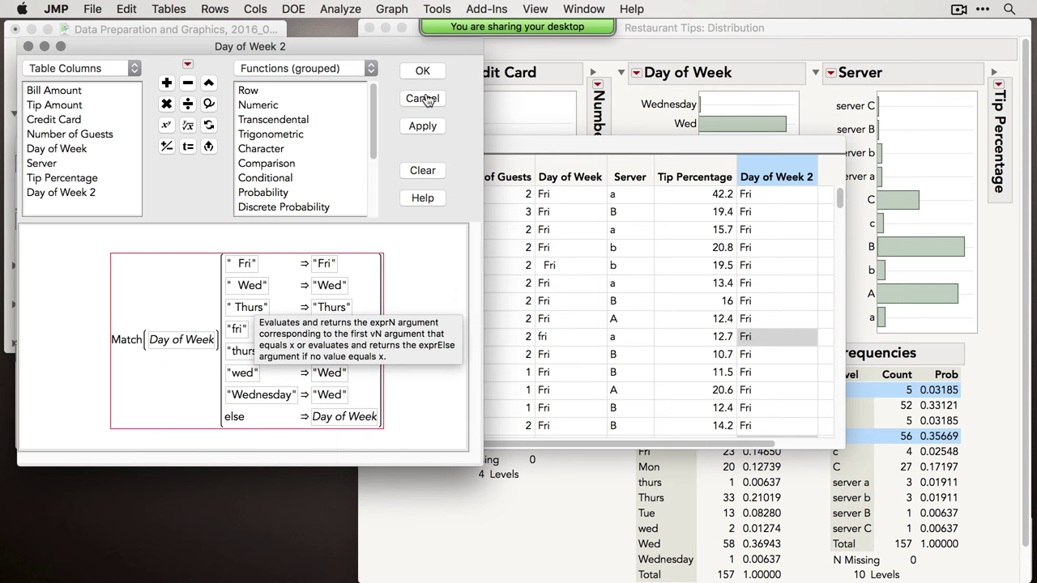
# Add a row at the end of the Restaurant Tips table with wed as its Day of Week value.
pyautogui.click(567, 148)
pyautogui.scroll(-10, 679, 323)
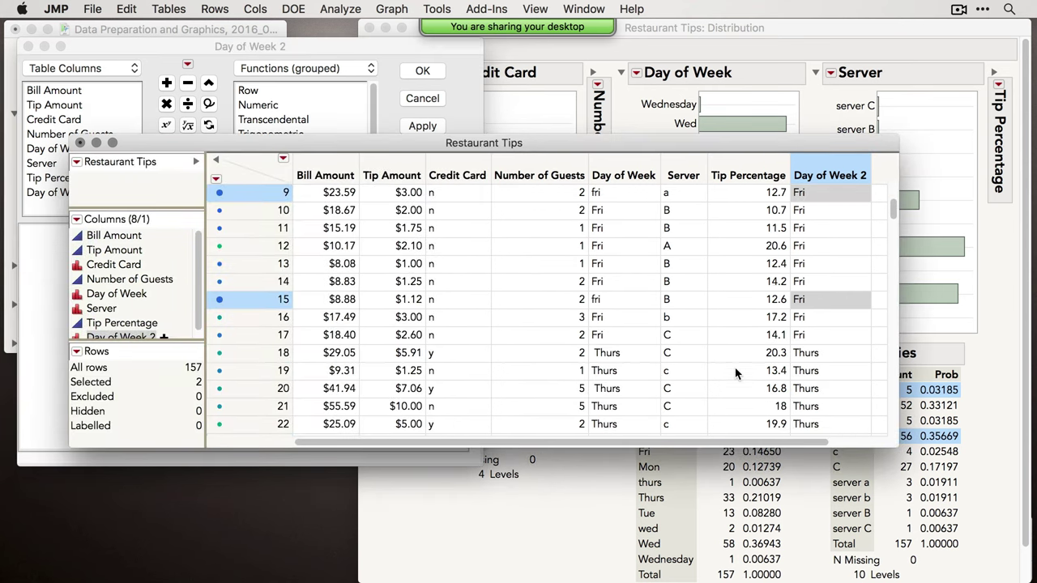
pyautogui.moveTo(891, 247); pyautogui.dragTo(846, 436)
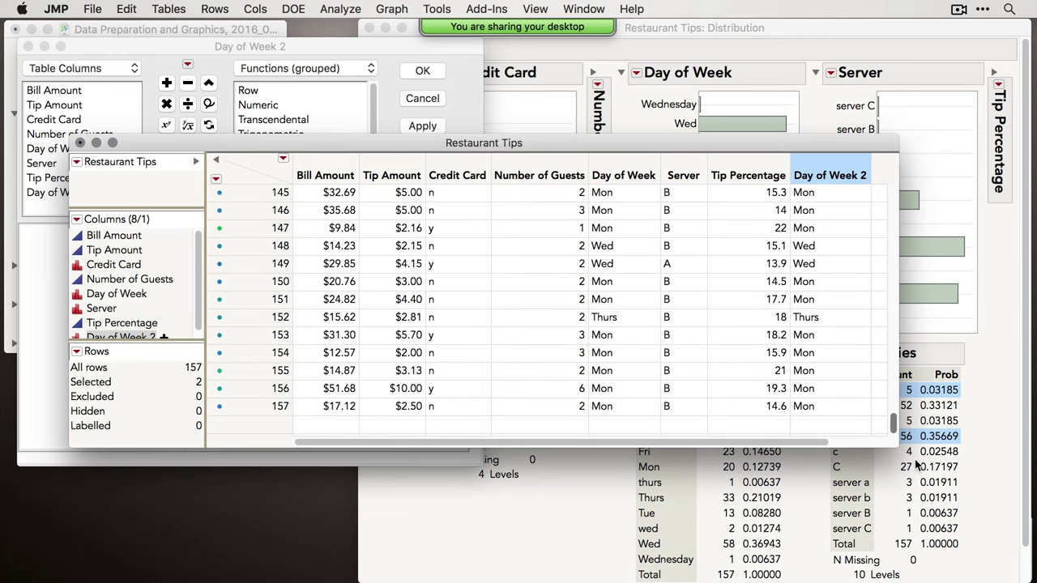
pyautogui.doubleClick(619, 423)
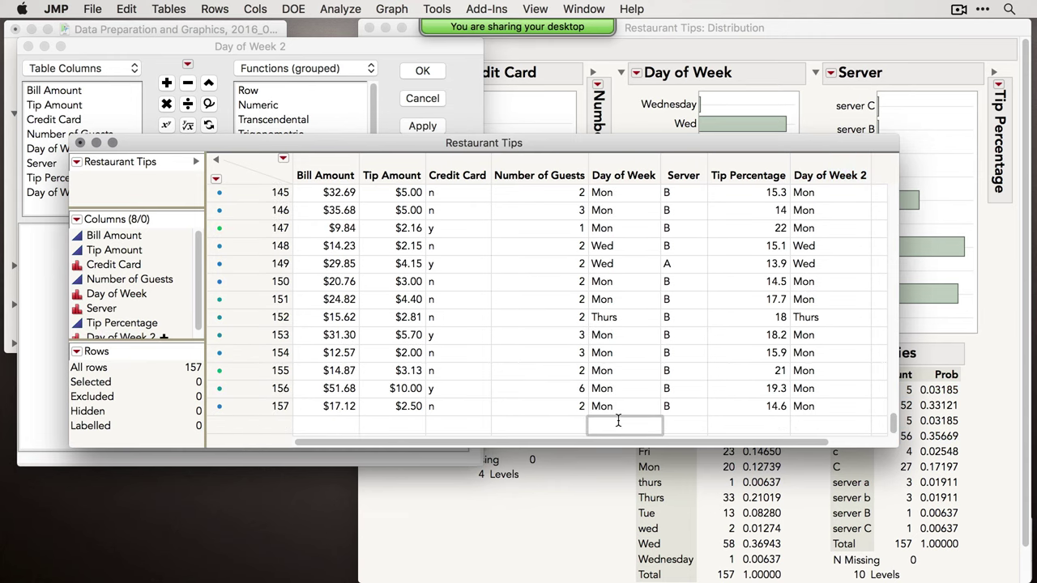
pyautogui.write('wed')
pyautogui.click(829, 426)
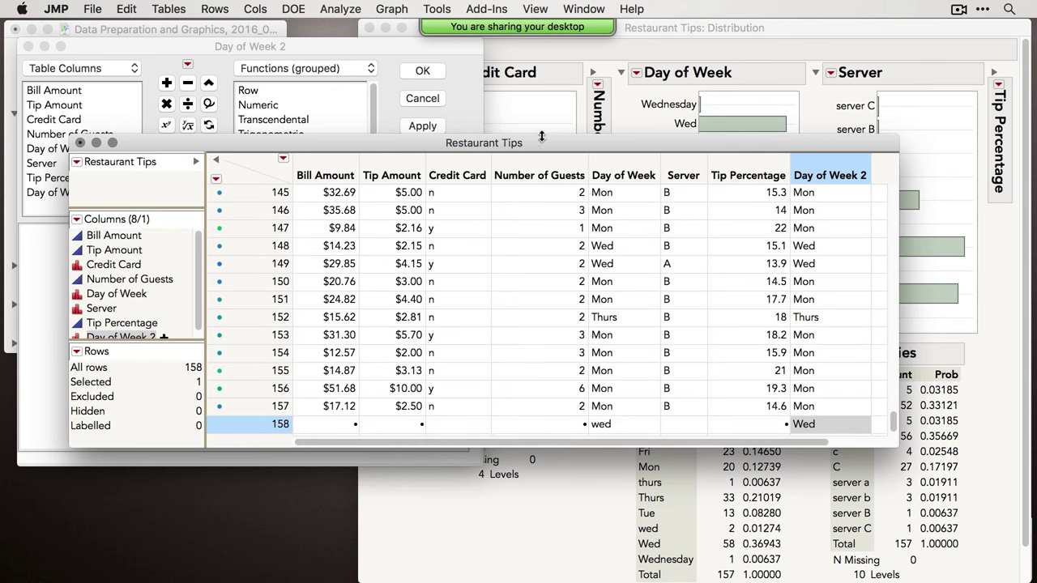
# Check the else case of the Day of Week 2 formula by entering ted as the Day of Week in row 158.
pyautogui.moveTo(541, 143); pyautogui.dragTo(538, 179)
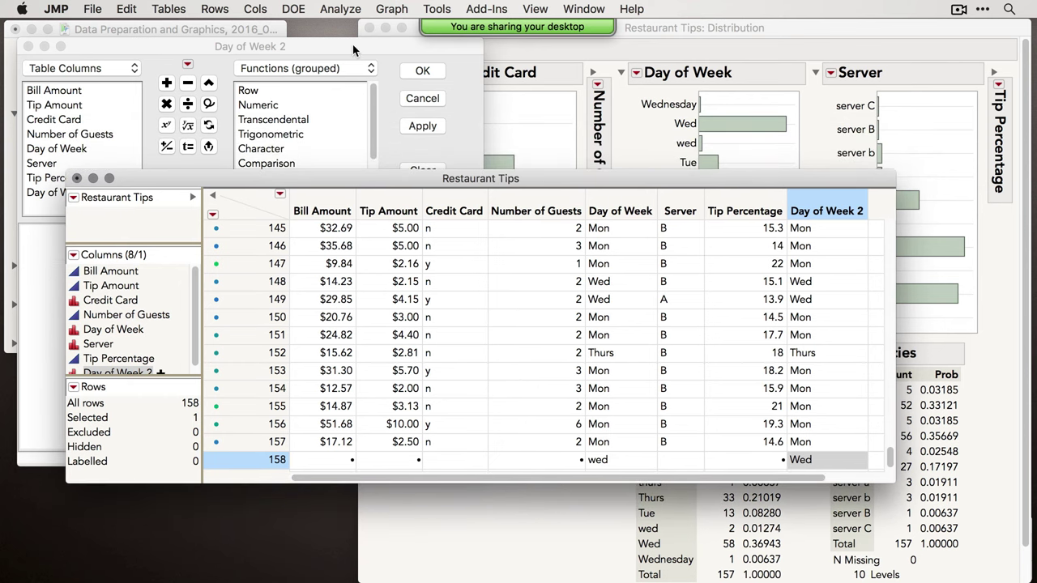
pyautogui.moveTo(352, 44); pyautogui.dragTo(379, 39)
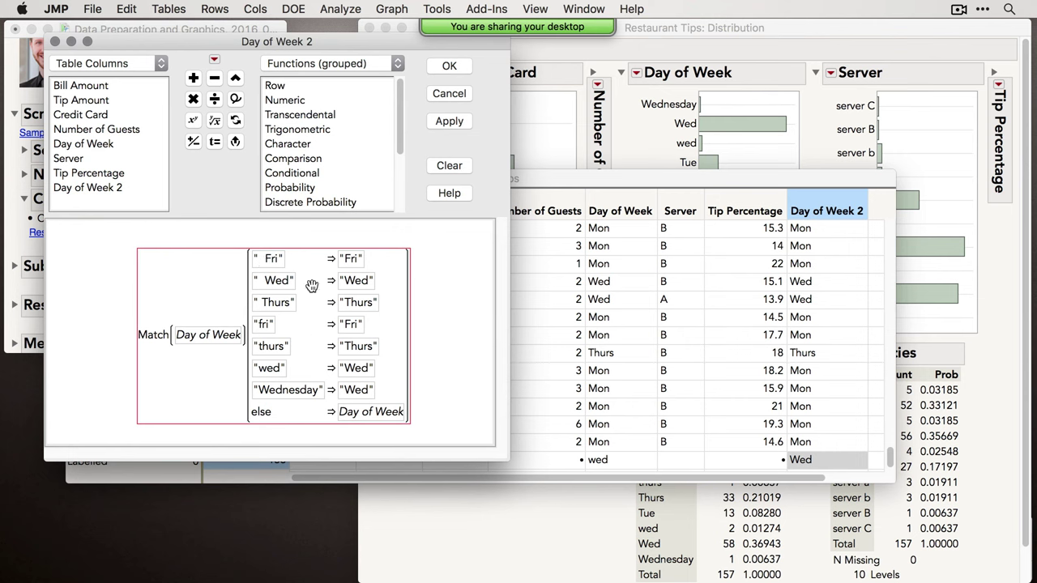
pyautogui.click(208, 336)
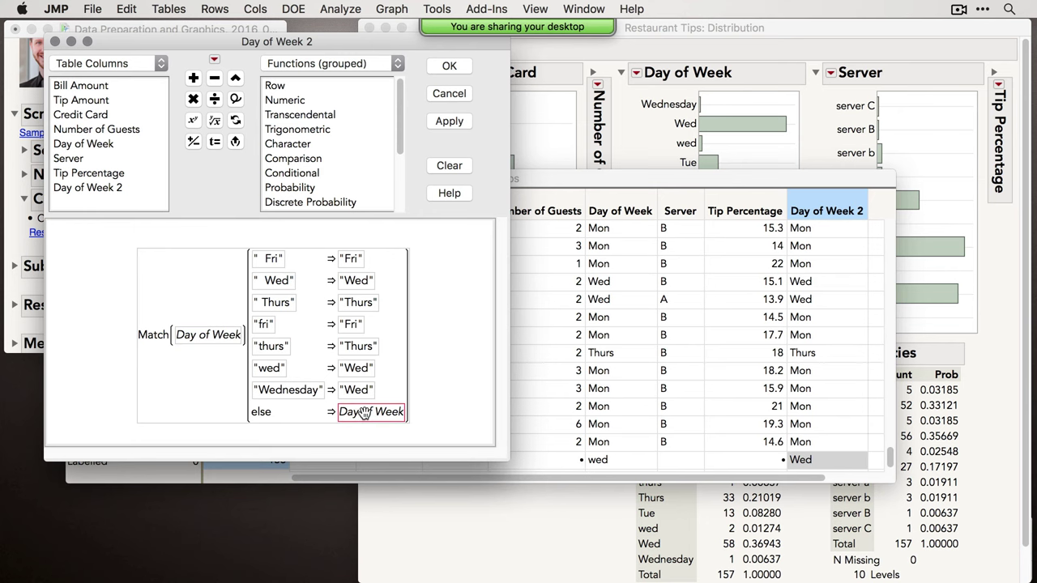
pyautogui.click(622, 462)
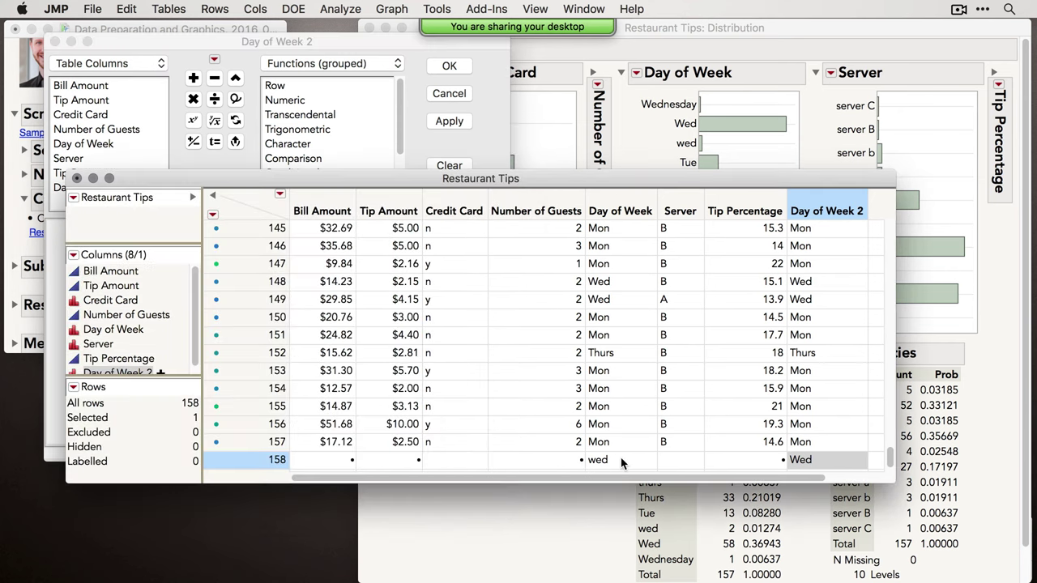
pyautogui.click(604, 464)
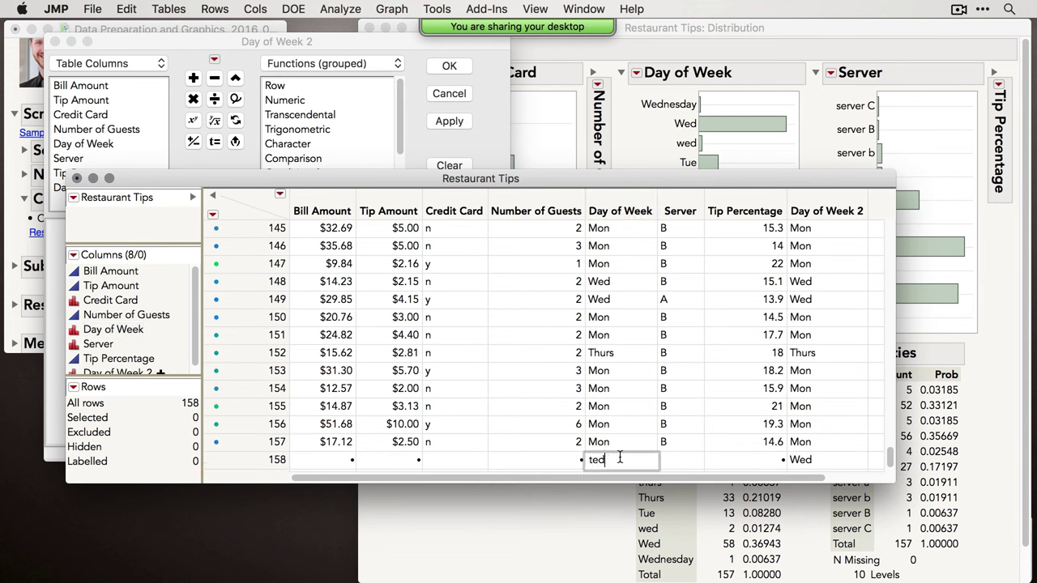
pyautogui.click(807, 460)
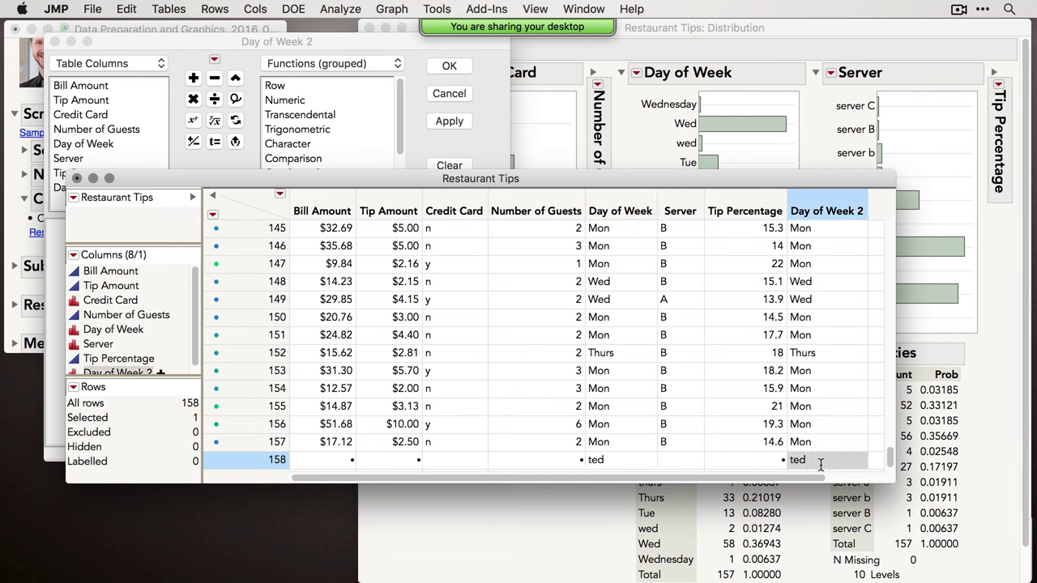
# Set the Day of Week in row 158 back to wed and close the Day of Week 2 formula without changes.
pyautogui.click(610, 464)
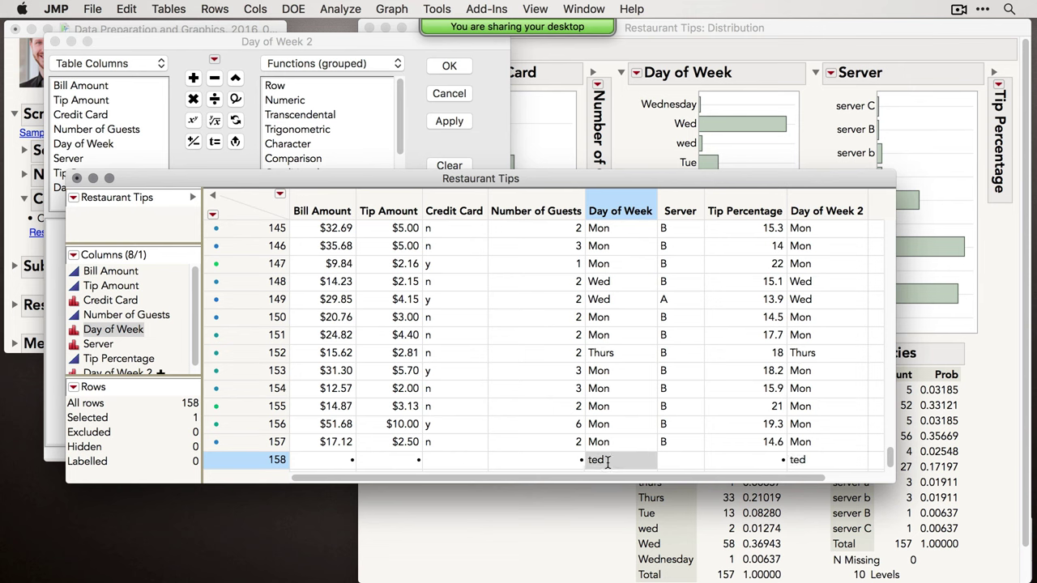
pyautogui.write('wed')
pyautogui.click(811, 462)
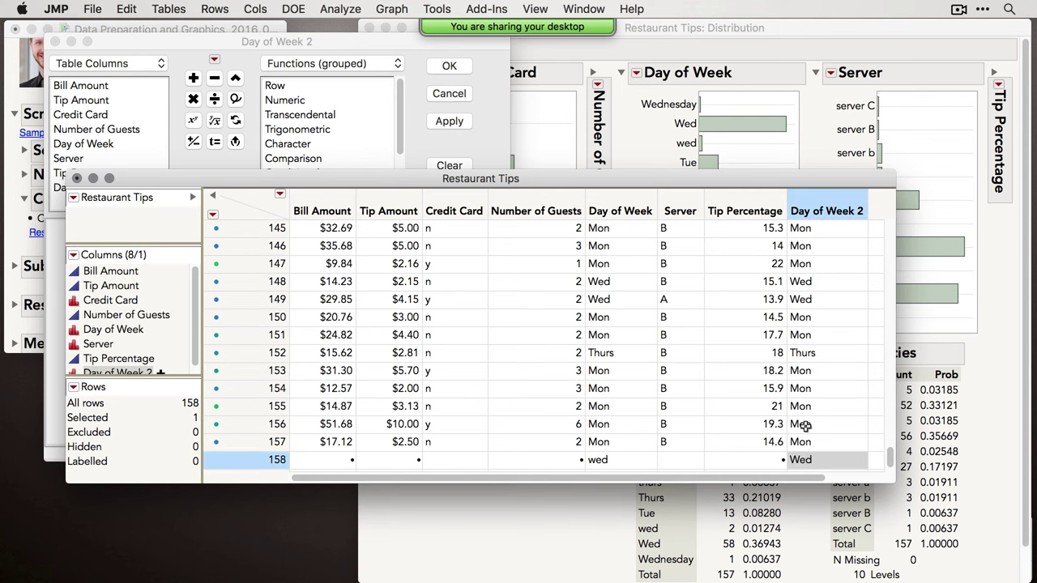
pyautogui.click(327, 41)
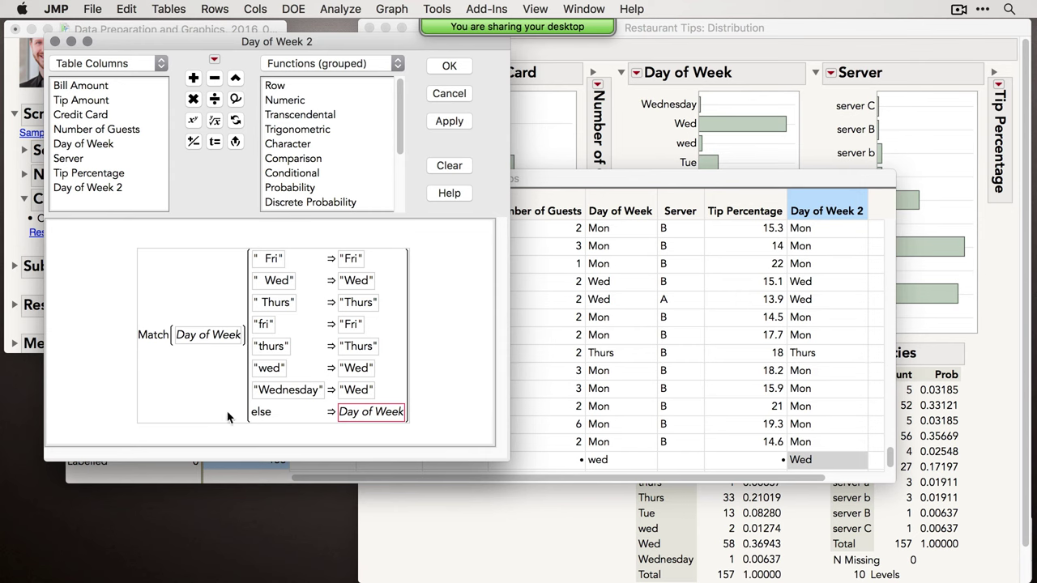
pyautogui.click(460, 387)
pyautogui.click(451, 95)
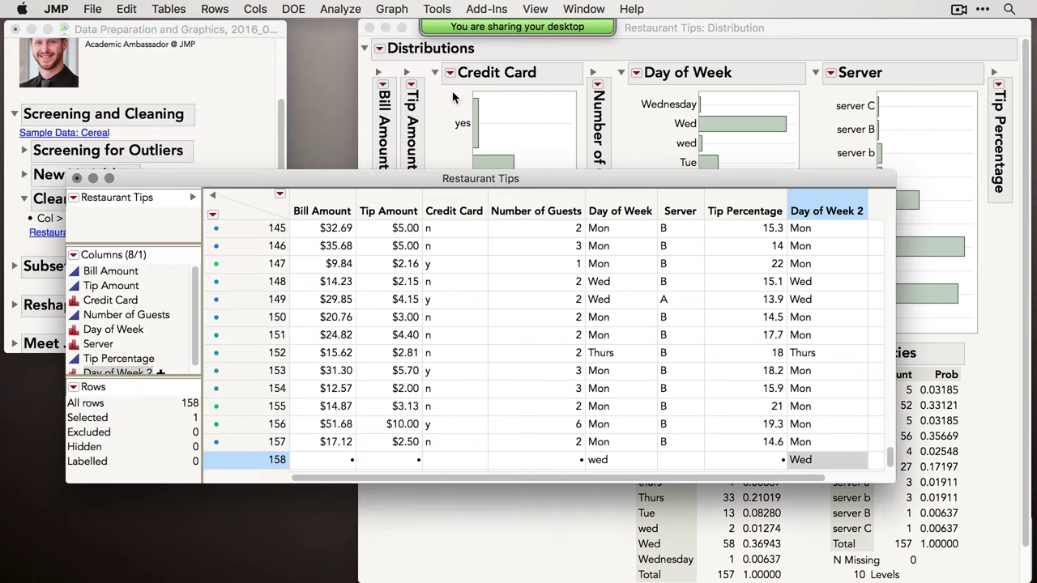
# Open Recode for the Server column and group similar values, ignoring case, whitespace and punctuation, with a difference ratio of 0.25.
pyautogui.click(677, 203)
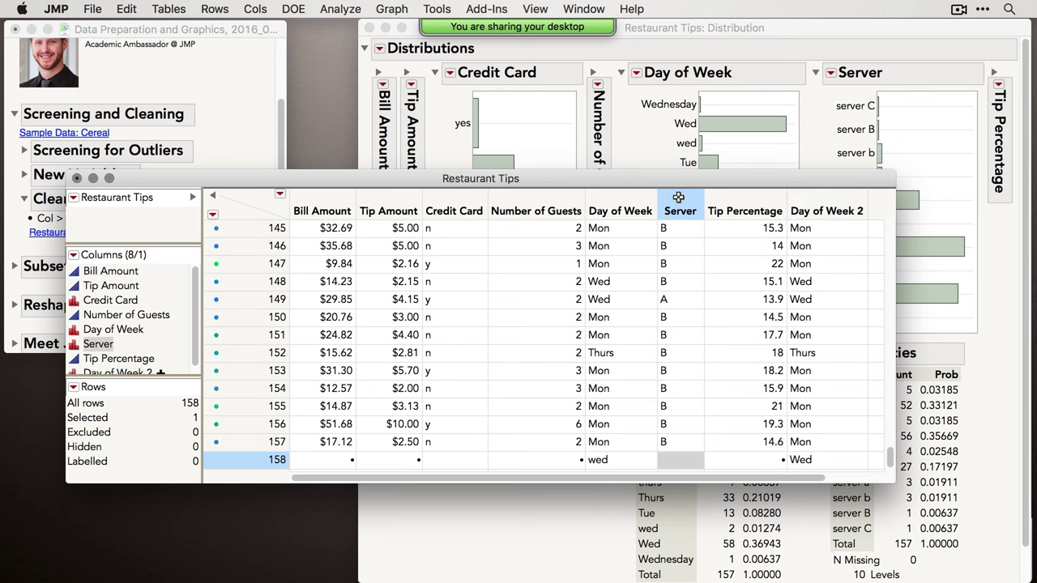
pyautogui.click(256, 9)
pyautogui.moveTo(325, 276)
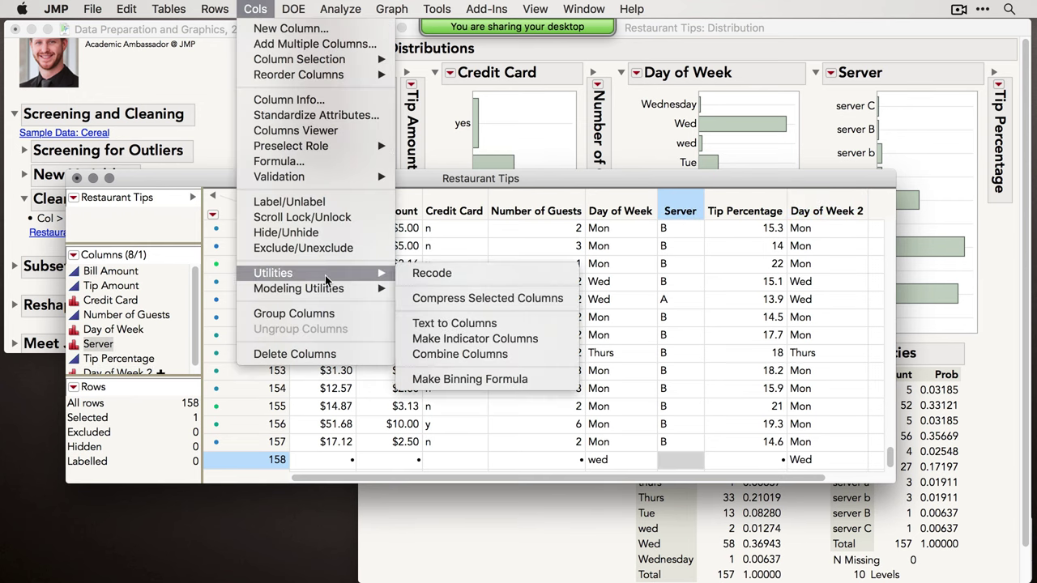
pyautogui.click(429, 275)
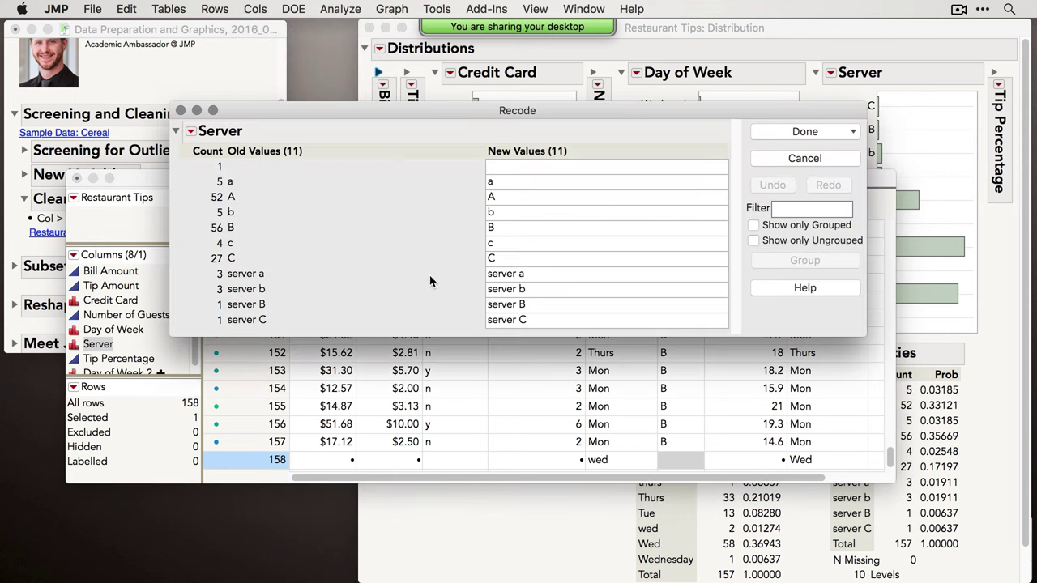
pyautogui.click(191, 132)
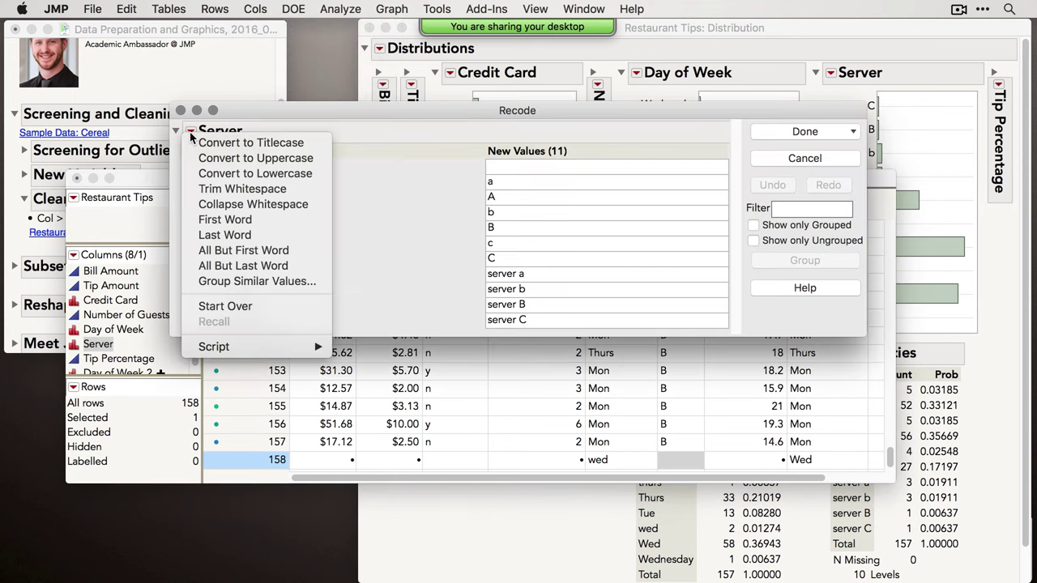
pyautogui.click(253, 283)
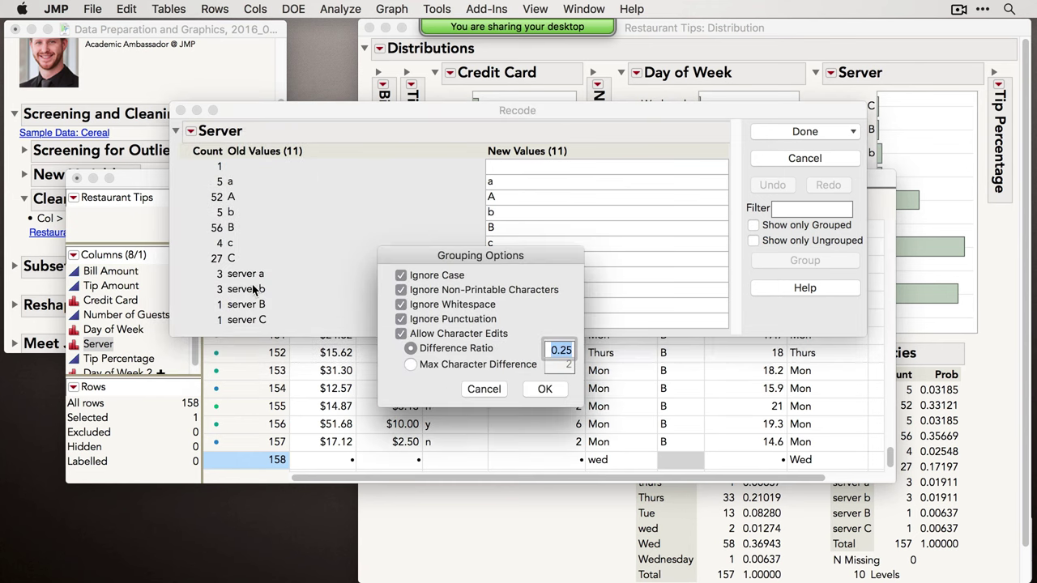
pyautogui.click(553, 394)
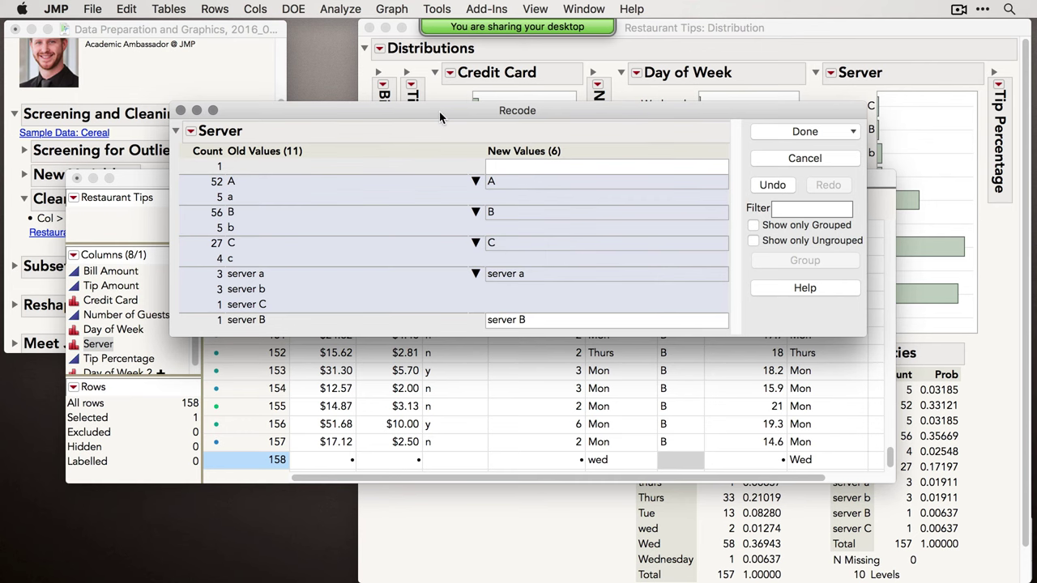
# Group the server a value into A in the Server recode.
pyautogui.moveTo(439, 111); pyautogui.dragTo(444, 96)
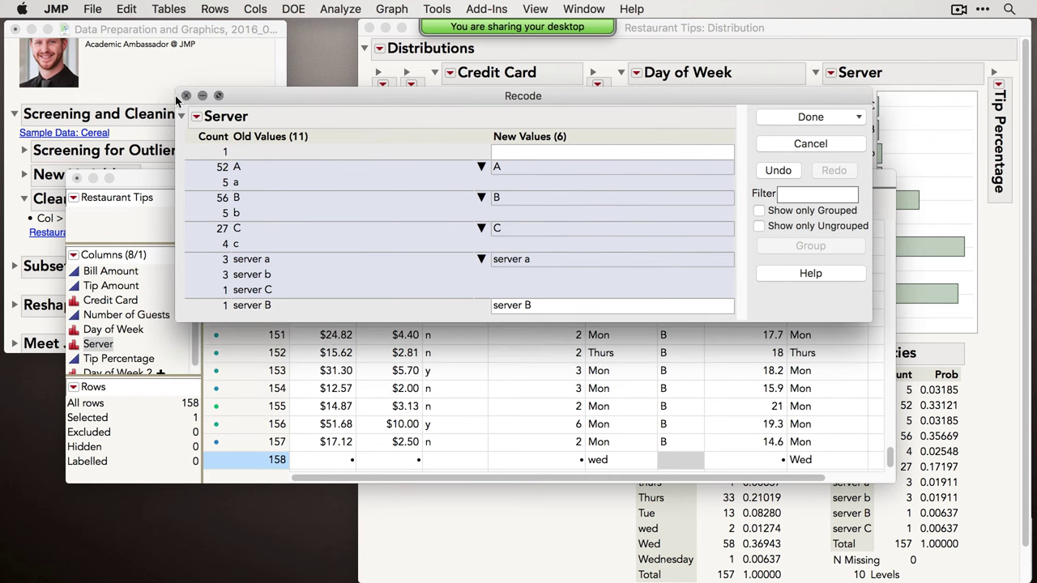
pyautogui.click(533, 260)
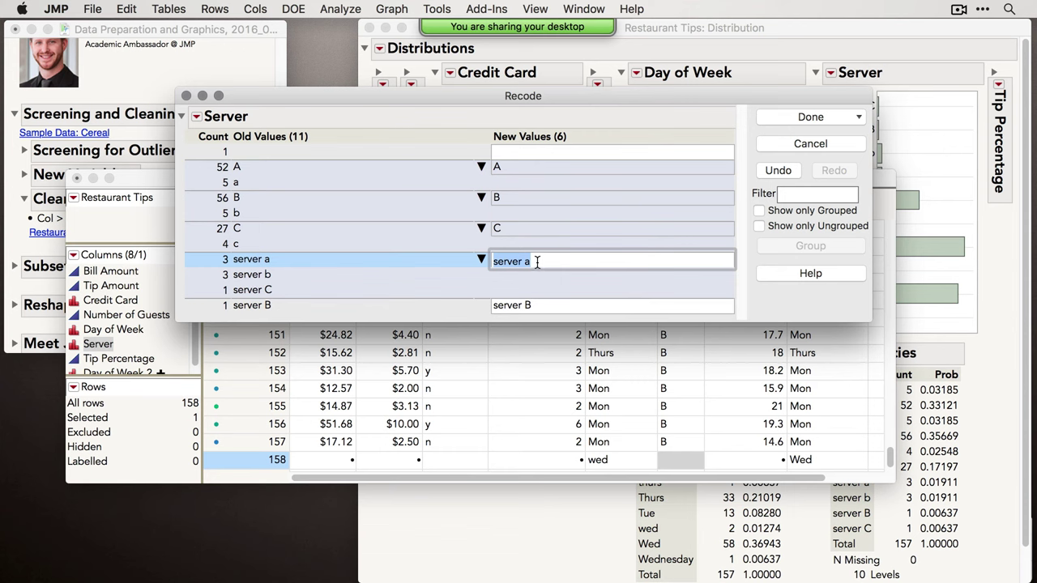
pyautogui.click(537, 262)
pyautogui.click(264, 262)
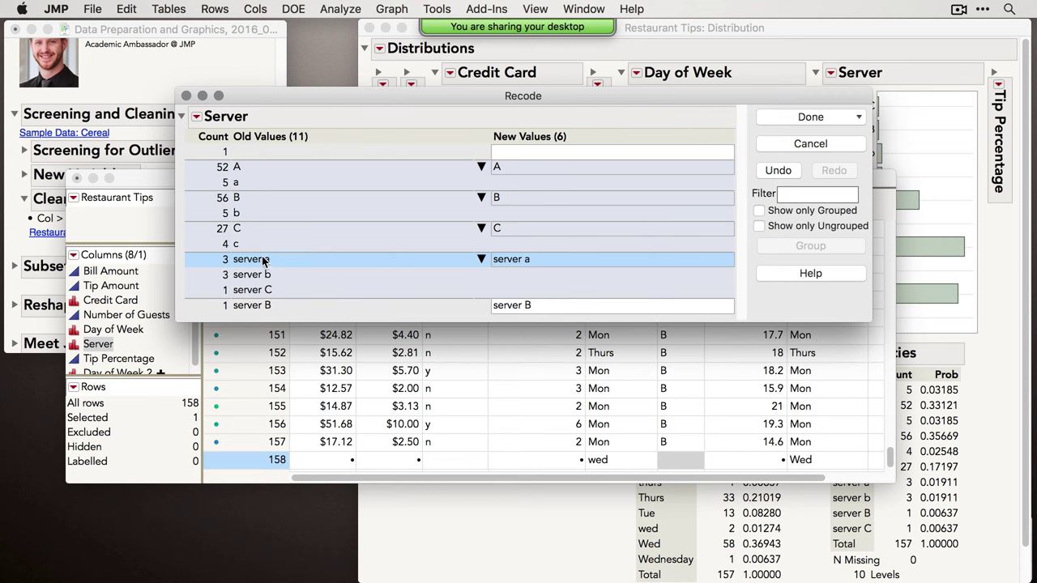
pyautogui.moveTo(243, 168); pyautogui.dragTo(243, 179)
pyautogui.rightClick(358, 165)
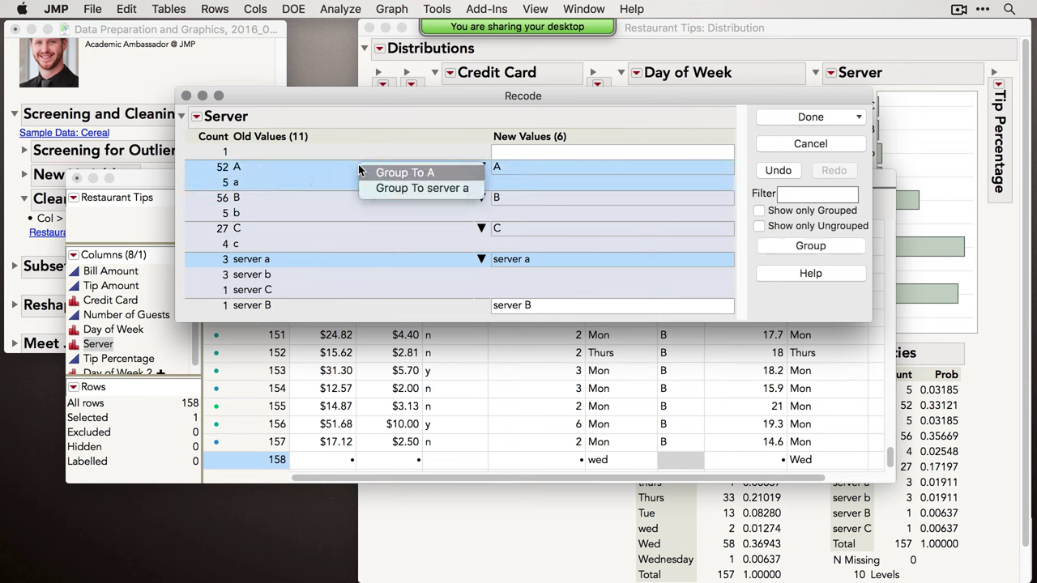
pyautogui.click(395, 175)
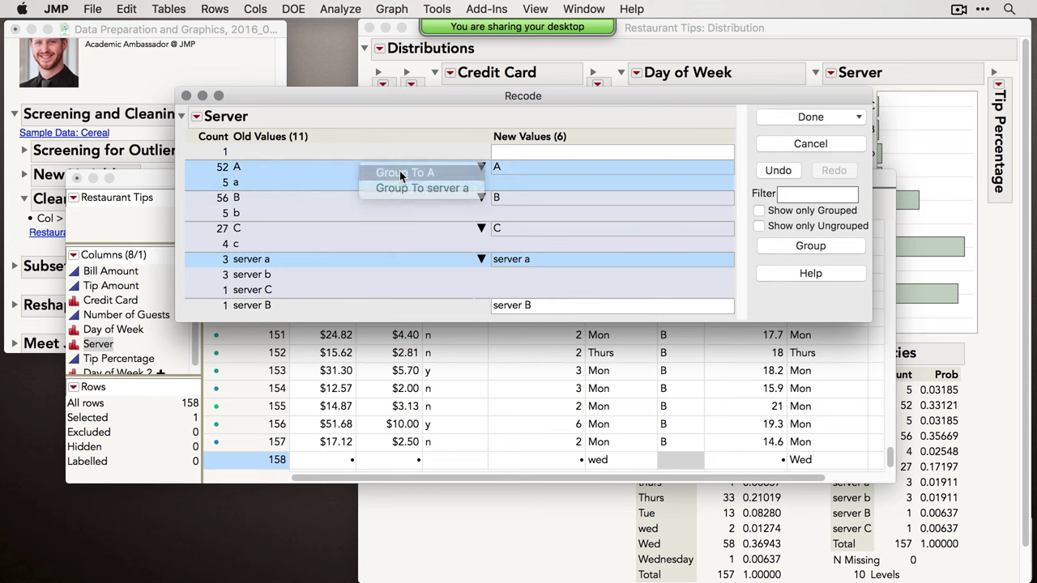
# Group the lowercase server b value into B in the Server recode.
pyautogui.click(298, 275)
pyautogui.keyDown('super'); pyautogui.click(251, 212); pyautogui.keyUp('super')
pyautogui.rightClick(251, 218)
pyautogui.click(280, 227)
# Group the server C value into C in the Server recode.
pyautogui.click(255, 263)
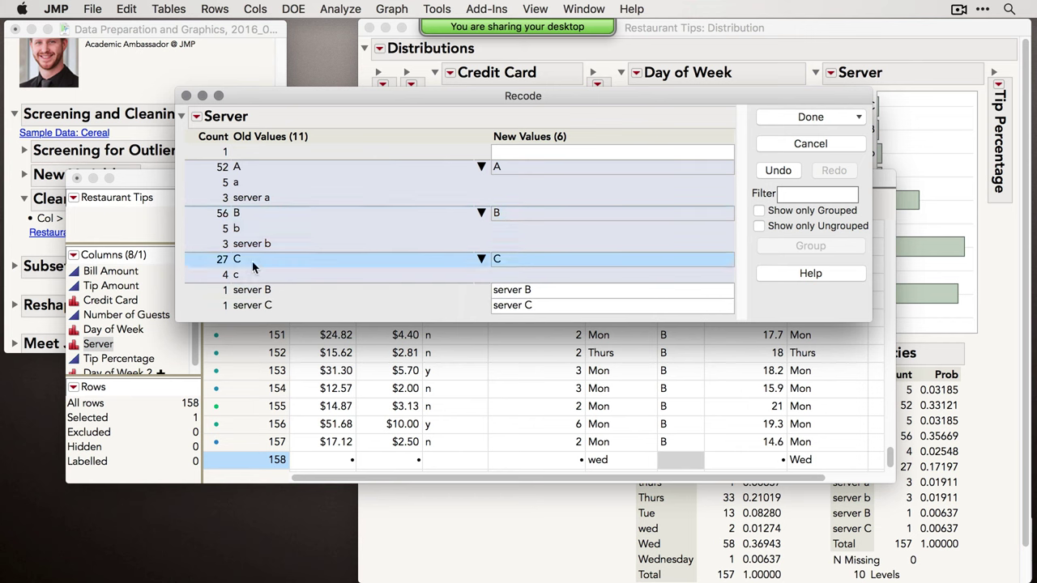
pyautogui.keyDown('super'); pyautogui.click(260, 305); pyautogui.keyUp('super')
pyautogui.rightClick(281, 308)
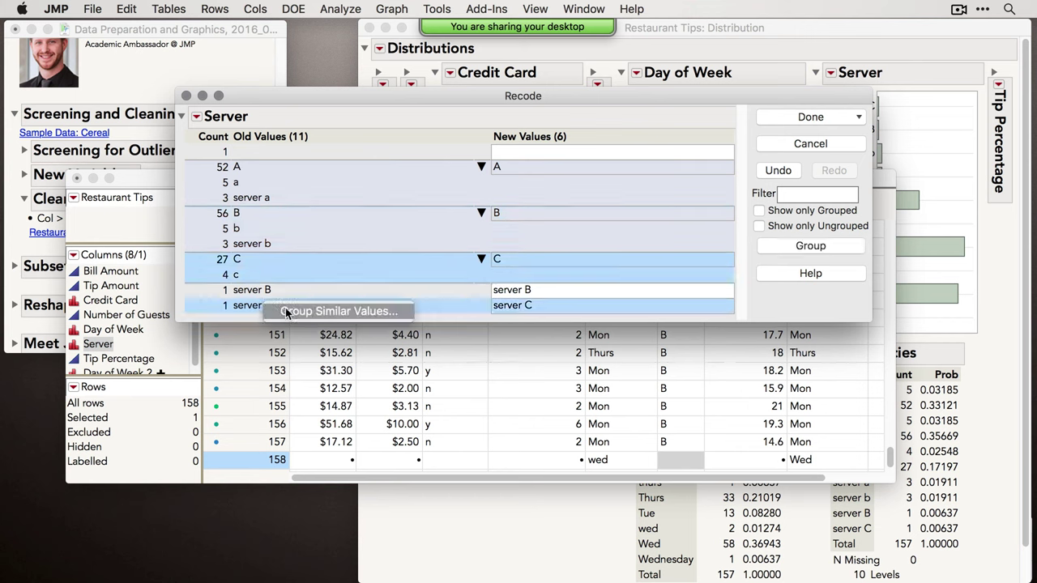
pyautogui.click(367, 262)
pyautogui.rightClick(515, 307)
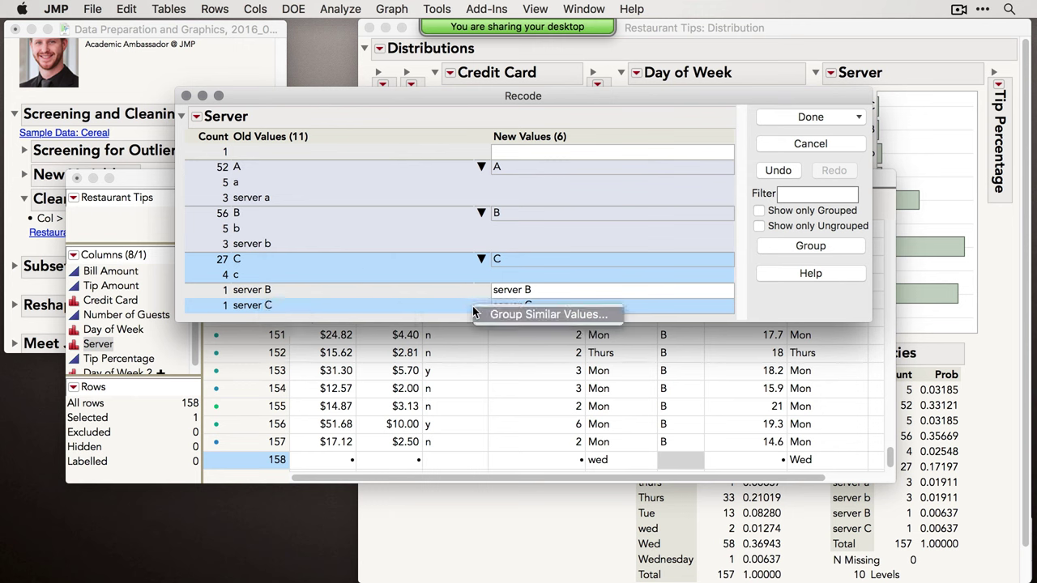
pyautogui.click(462, 306)
pyautogui.keyDown('super'); pyautogui.click(466, 264); pyautogui.keyUp('super')
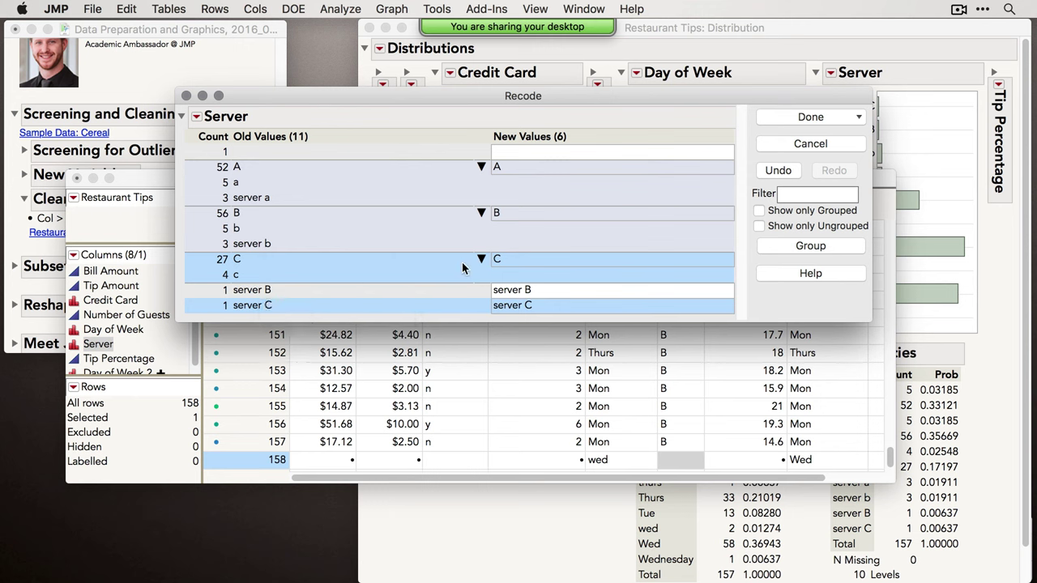
pyautogui.rightClick(465, 263)
pyautogui.click(486, 273)
# Group the remaining server B value into B and output the Server recode as a new column.
pyautogui.click(463, 305)
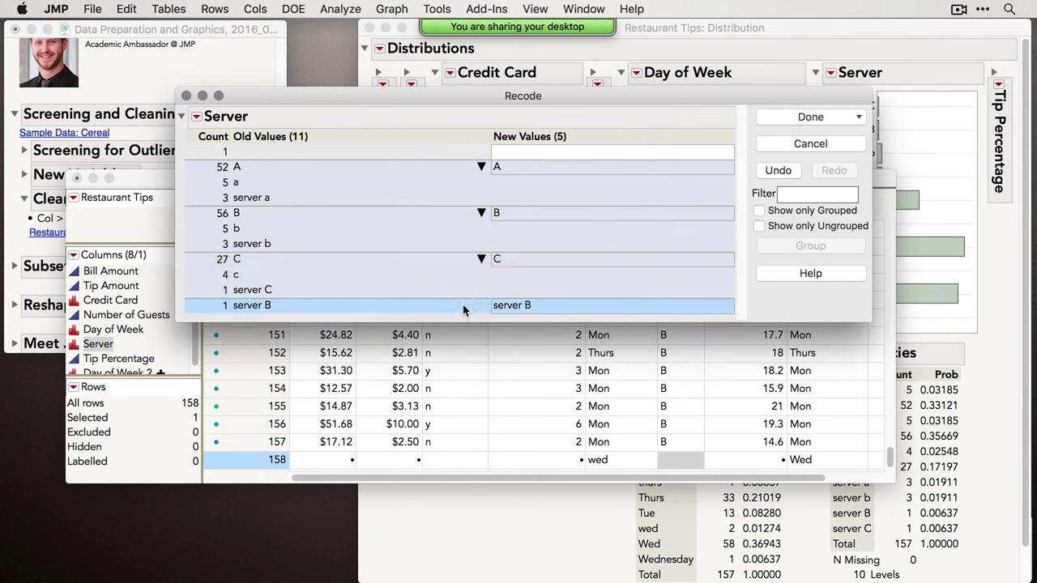
pyautogui.keyDown('super'); pyautogui.click(451, 212); pyautogui.keyUp('super')
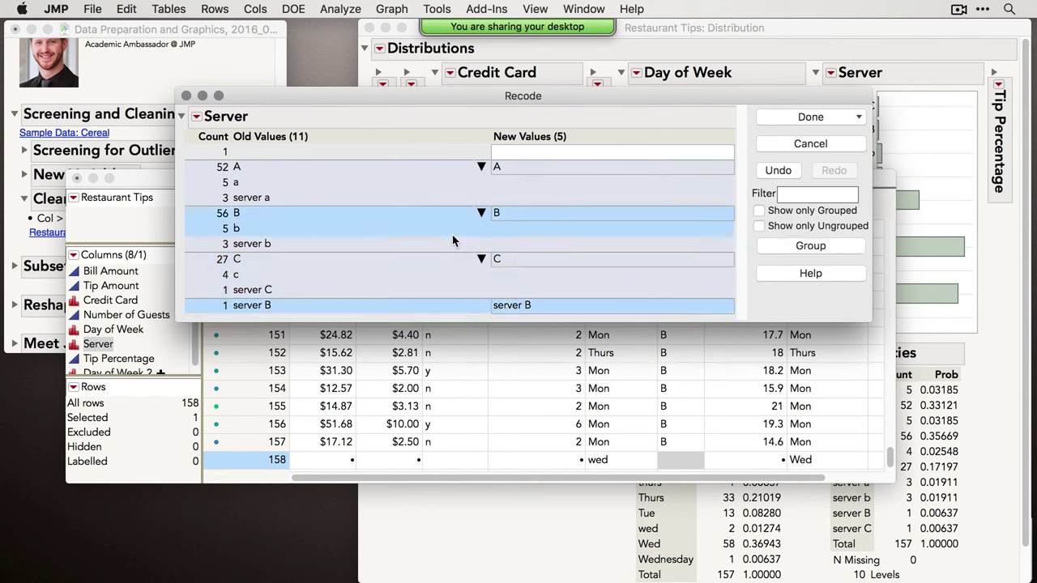
pyautogui.rightClick(455, 239)
pyautogui.click(499, 244)
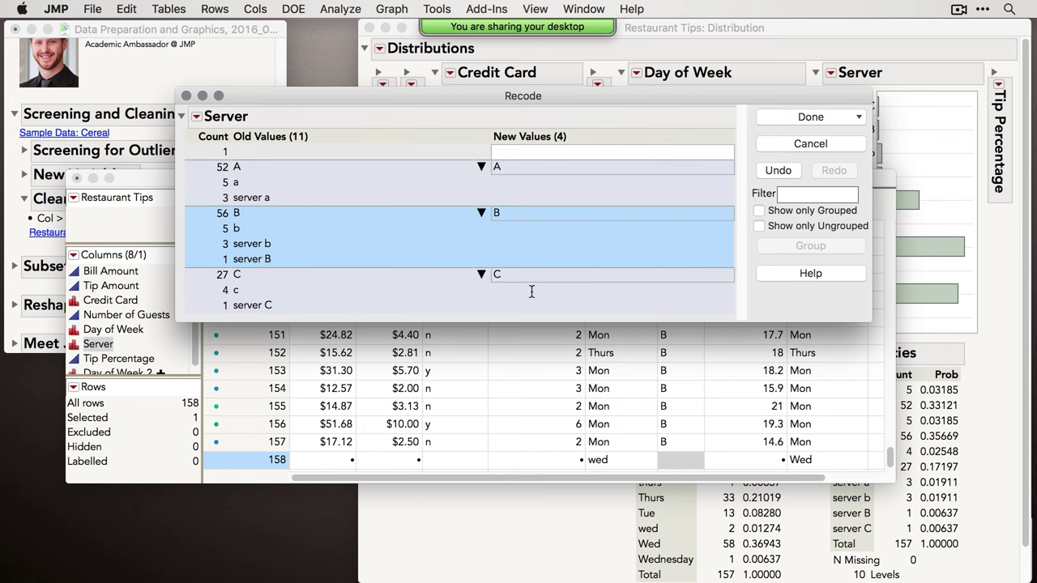
pyautogui.click(858, 118)
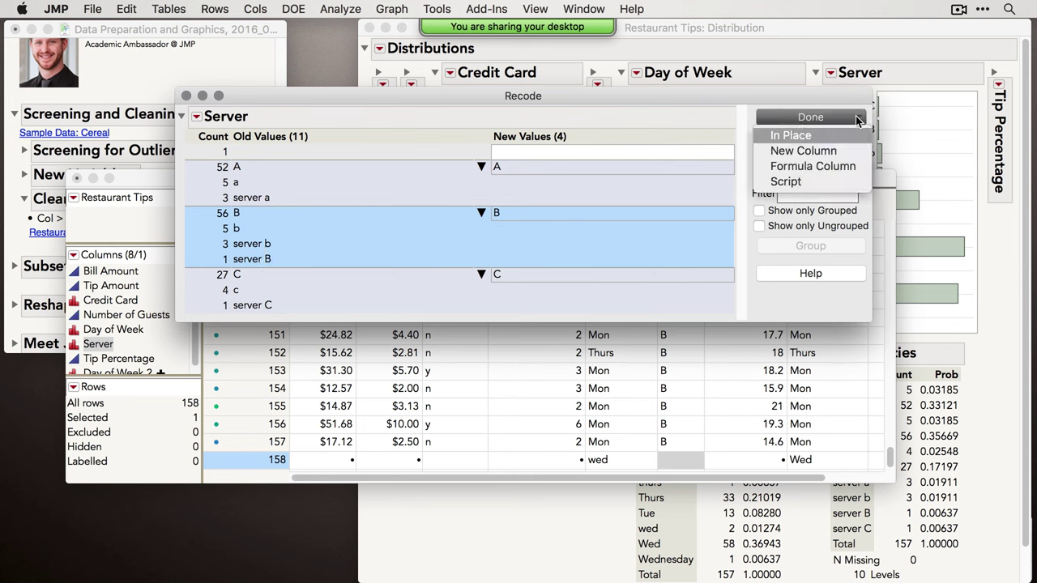
pyautogui.click(804, 151)
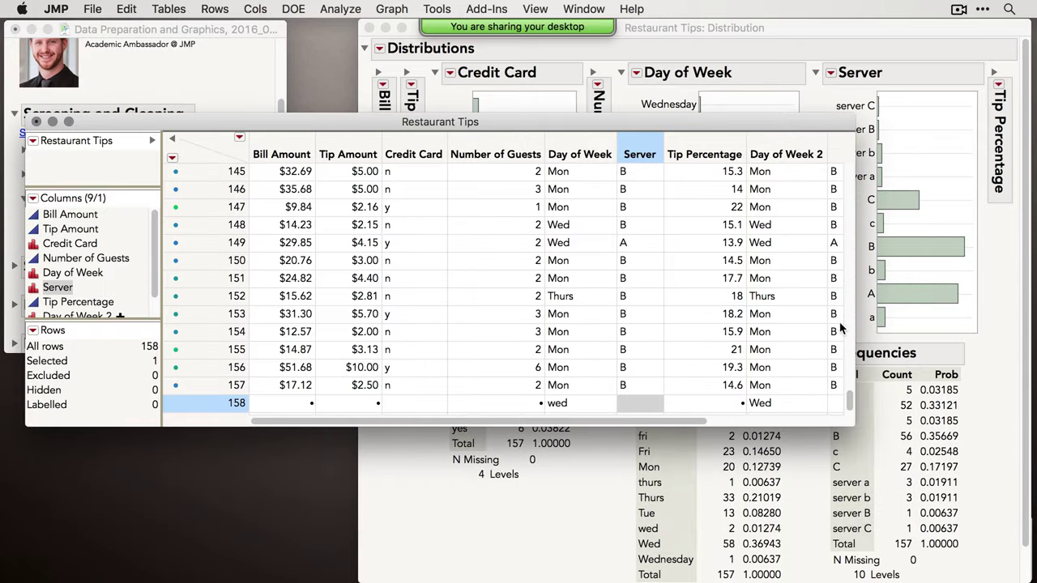
# Widen the table window to show the Server 2 column, then enter b as the Server value in row 158.
pyautogui.moveTo(852, 423); pyautogui.dragTo(962, 500)
pyautogui.rightClick(881, 148)
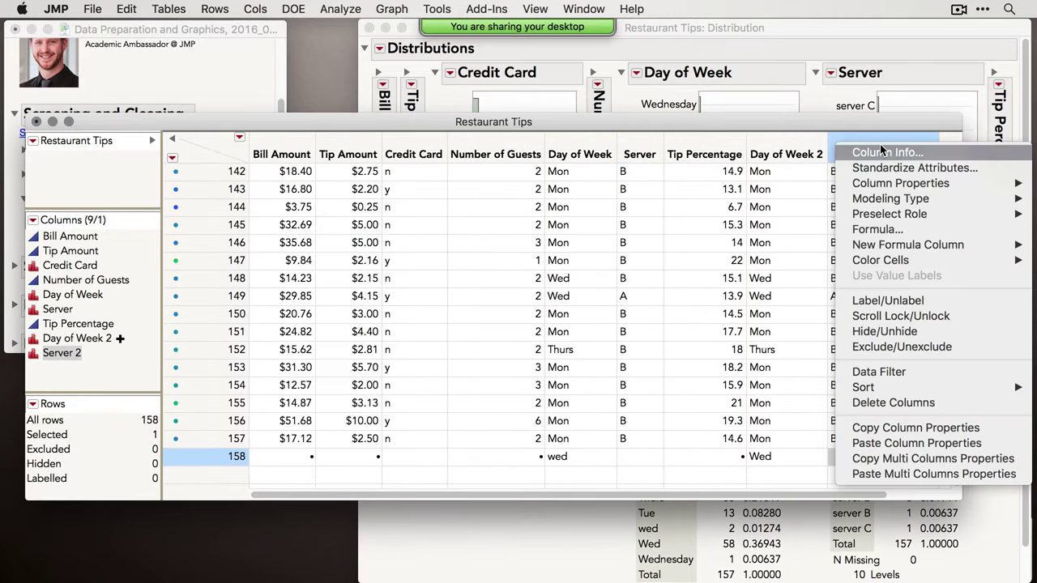
pyautogui.click(883, 230)
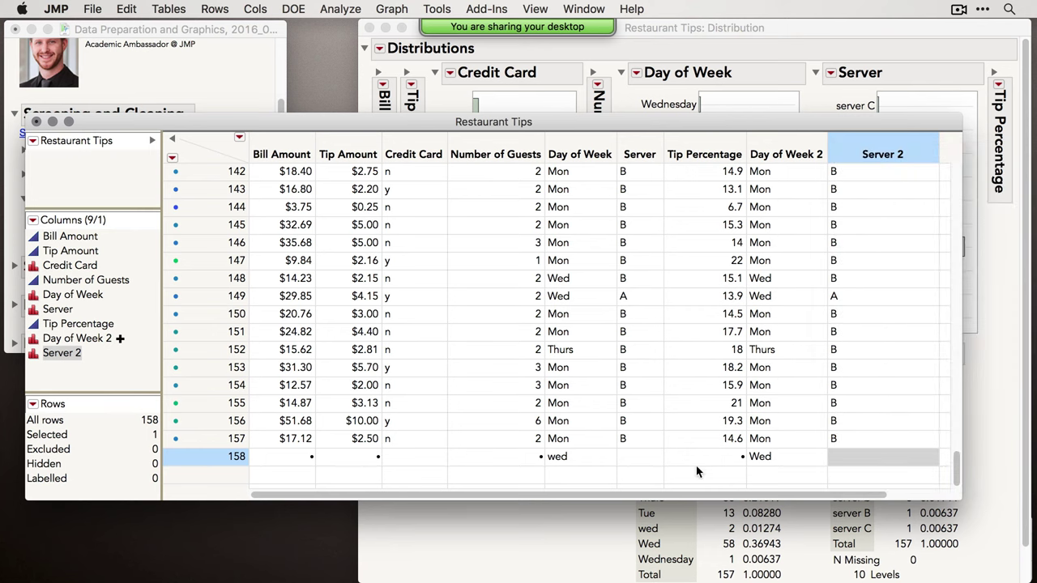
pyautogui.click(630, 462)
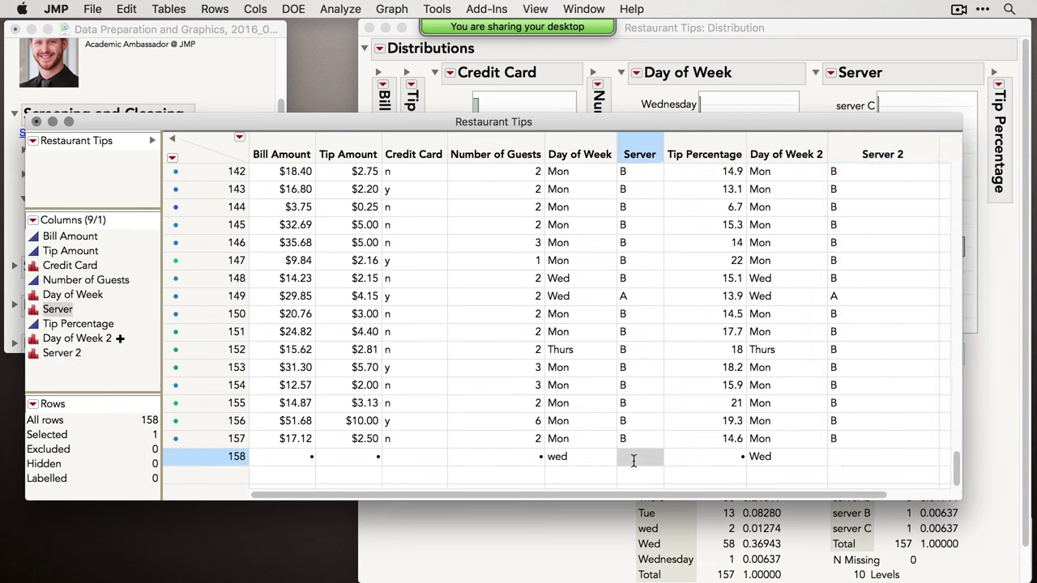
pyautogui.write('b')
pyautogui.click(839, 456)
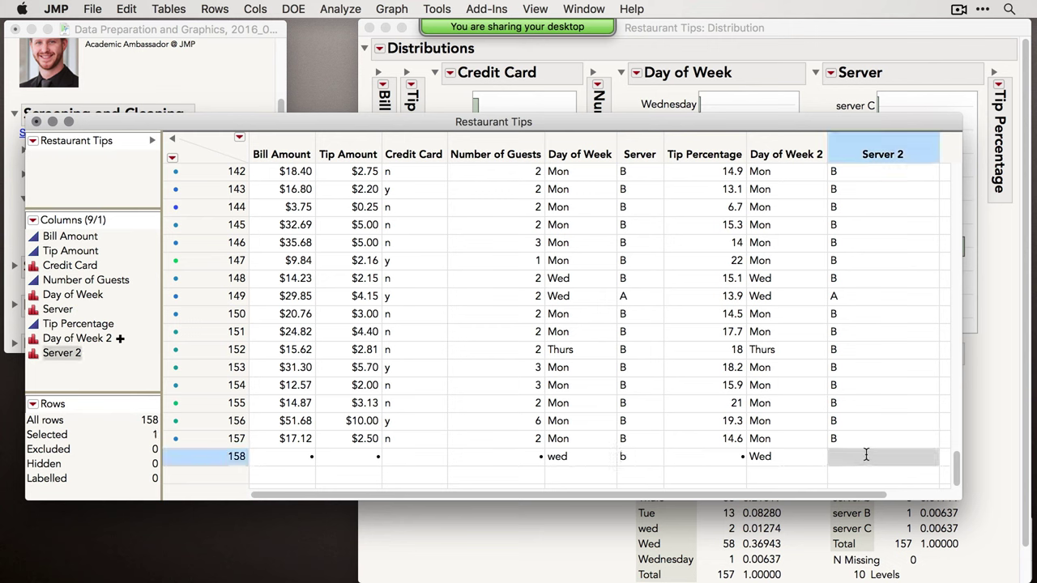
pyautogui.click(865, 456)
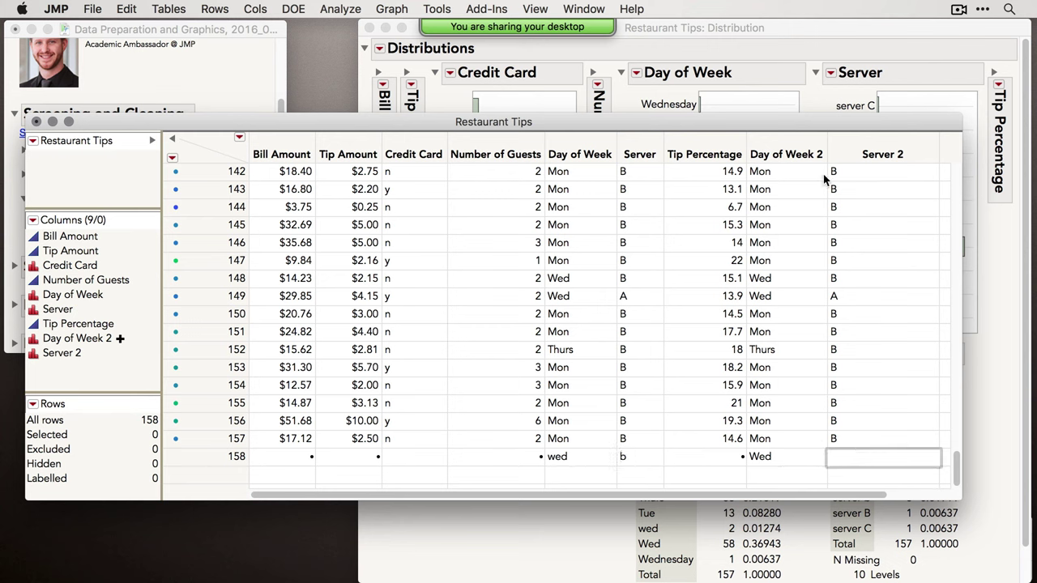
# Inspect the Server 2 value in row 144 and the formula setting of the Day of Week 2 column.
pyautogui.click(859, 208)
pyautogui.click(843, 208)
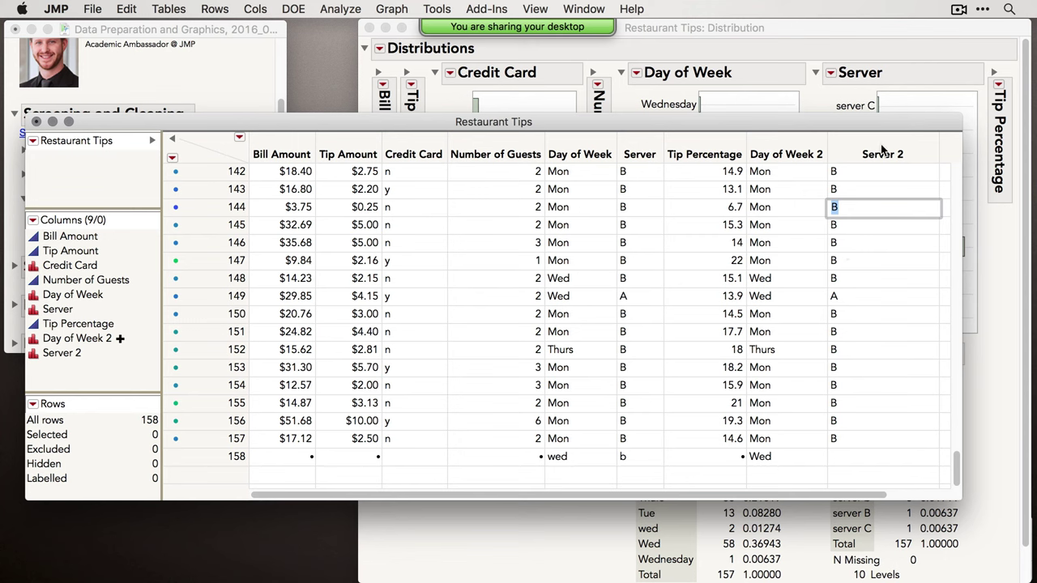
pyautogui.rightClick(773, 150)
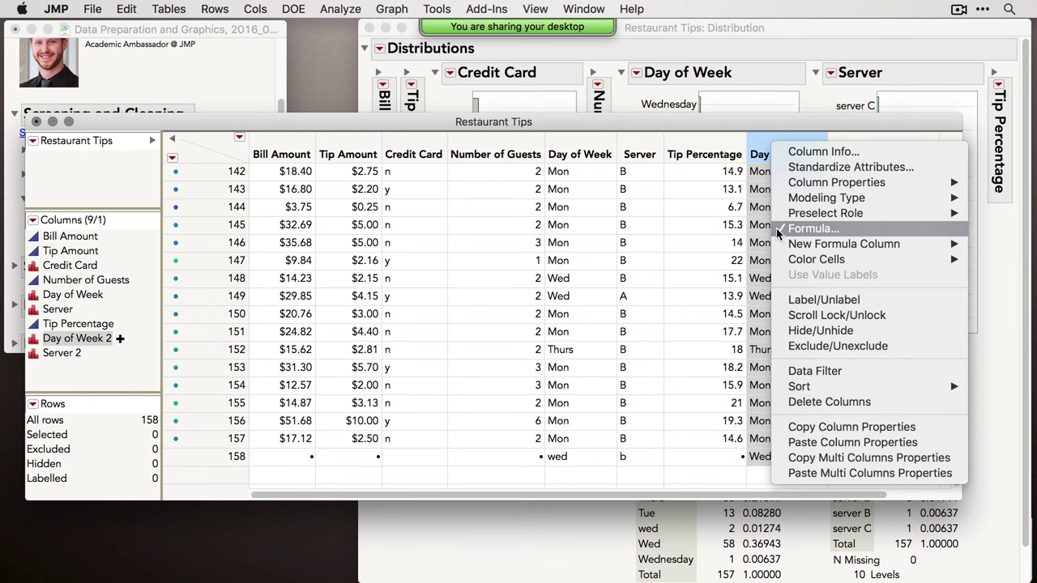
pyautogui.click(685, 130)
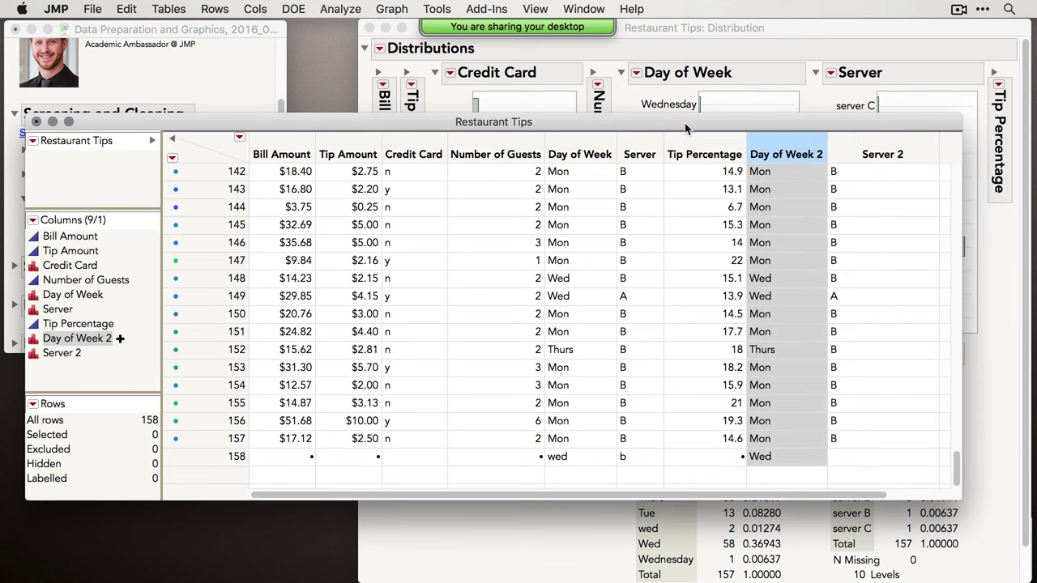
# Close the Restaurant Tips table without saving its changes.
pyautogui.moveTo(542, 120); pyautogui.dragTo(537, 116)
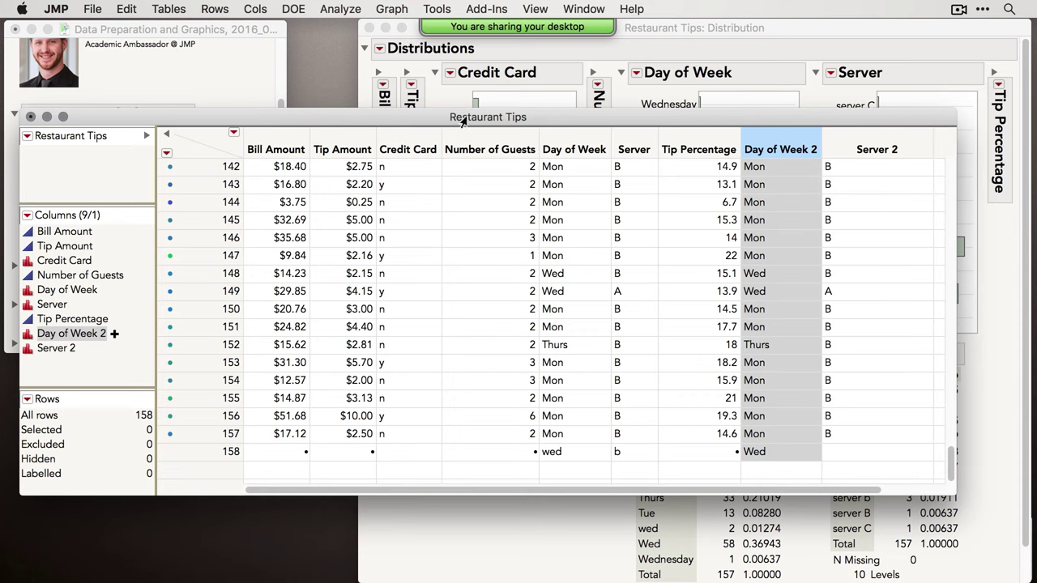
pyautogui.moveTo(458, 115); pyautogui.dragTo(550, 122)
pyautogui.click(122, 123)
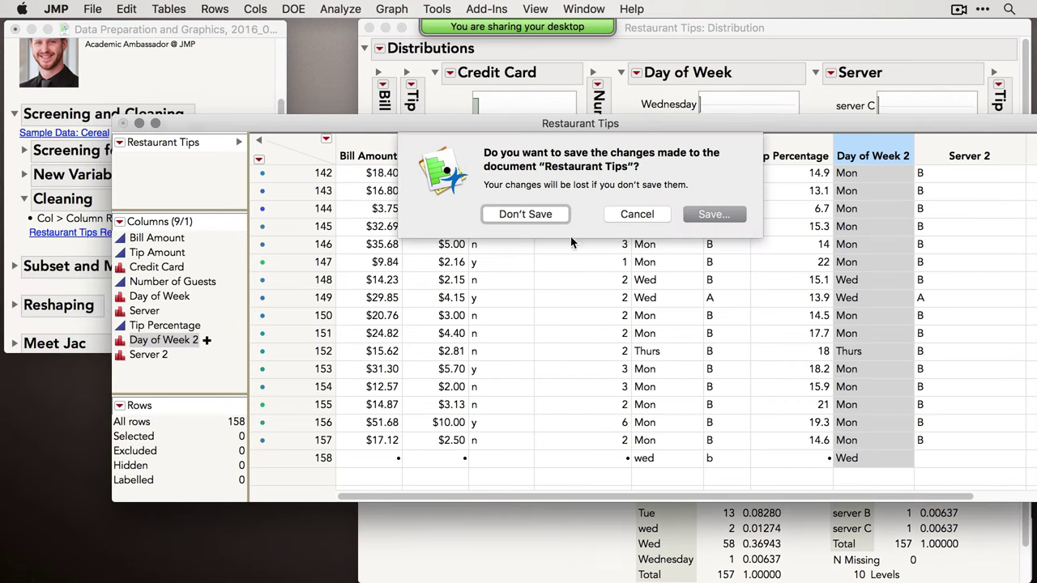
pyautogui.click(541, 215)
pyautogui.click(685, 231)
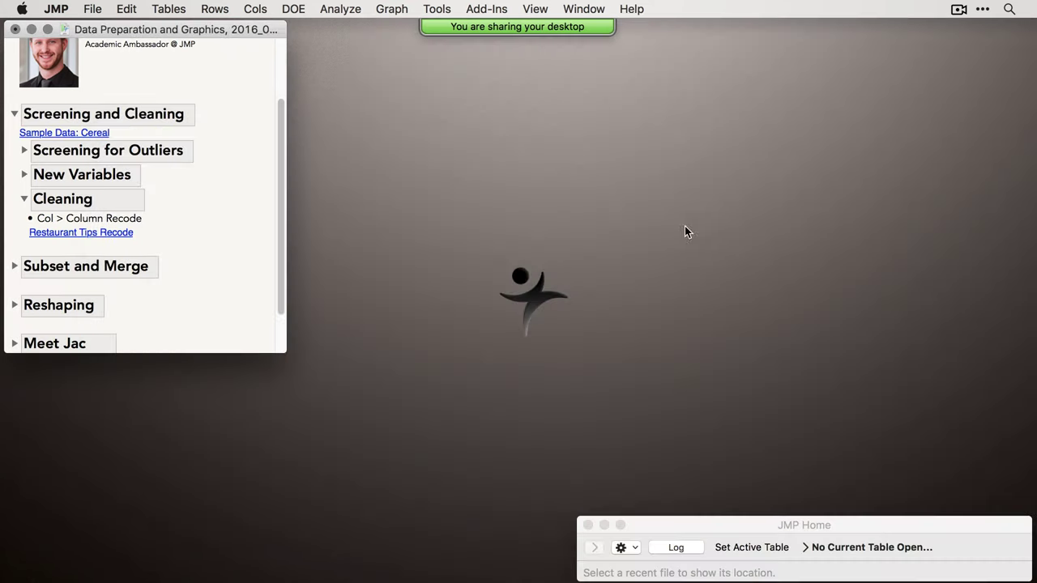
# Collapse the Screening and Cleaning section of the journal and open the Restaurant Tips sample data from Subset and Merge.
pyautogui.click(24, 198)
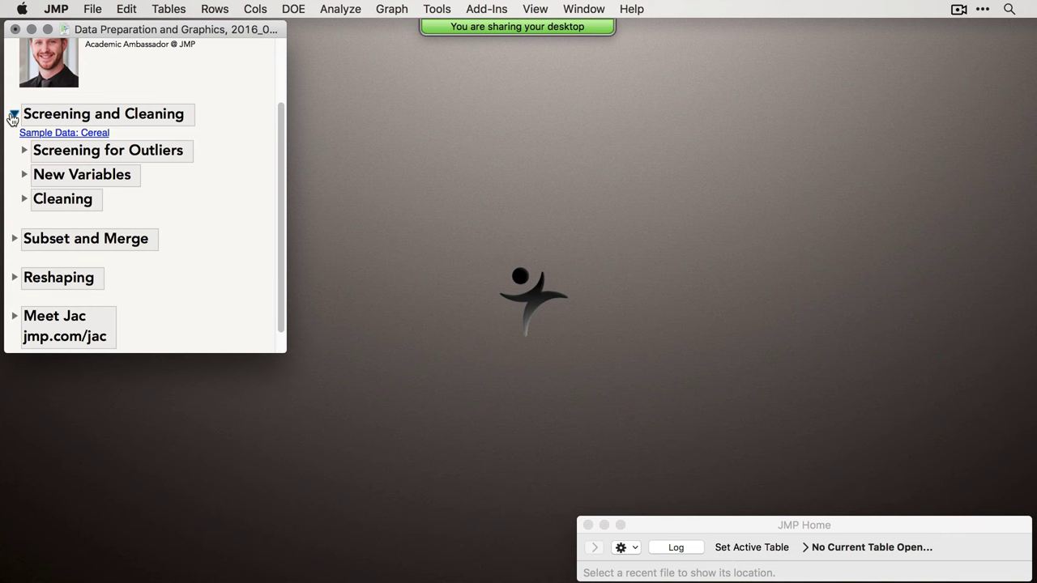
pyautogui.click(13, 115)
pyautogui.click(15, 214)
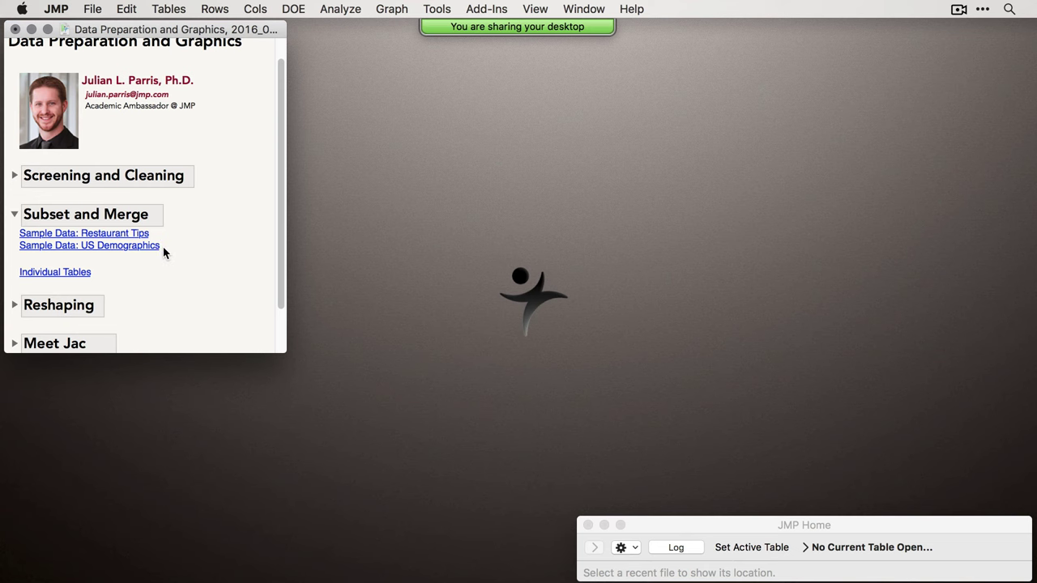
pyautogui.click(127, 235)
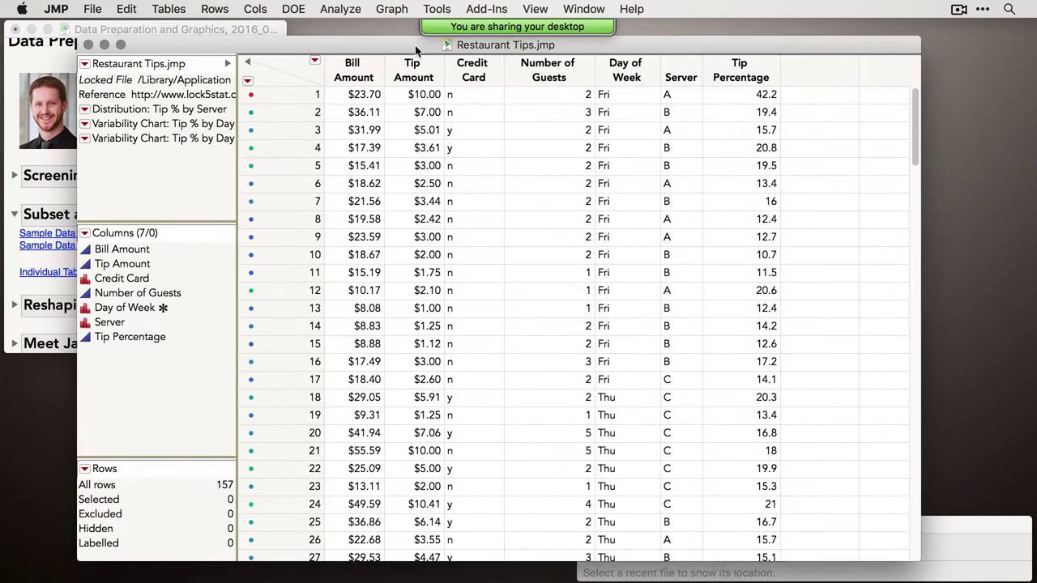
pyautogui.moveTo(86, 46); pyautogui.dragTo(295, 73)
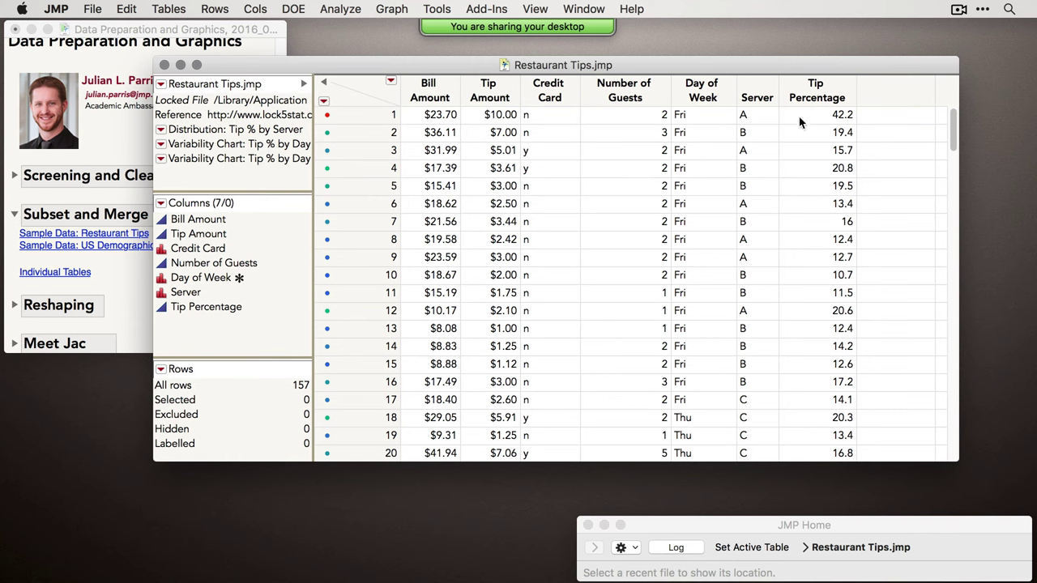
# Subset all rows and all columns of Restaurant Tips by Server into separate tables.
pyautogui.click(756, 90)
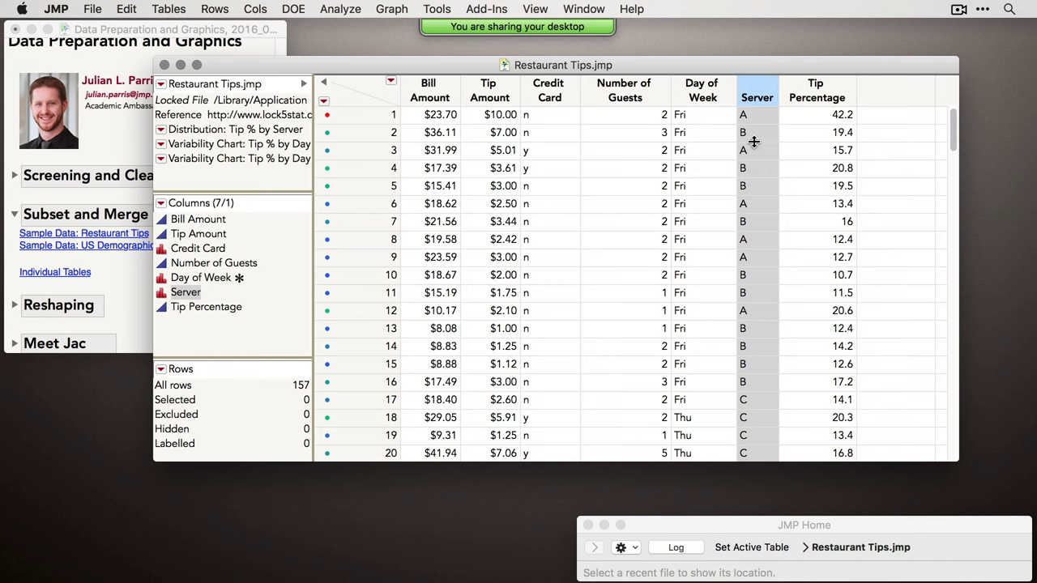
pyautogui.click(183, 11)
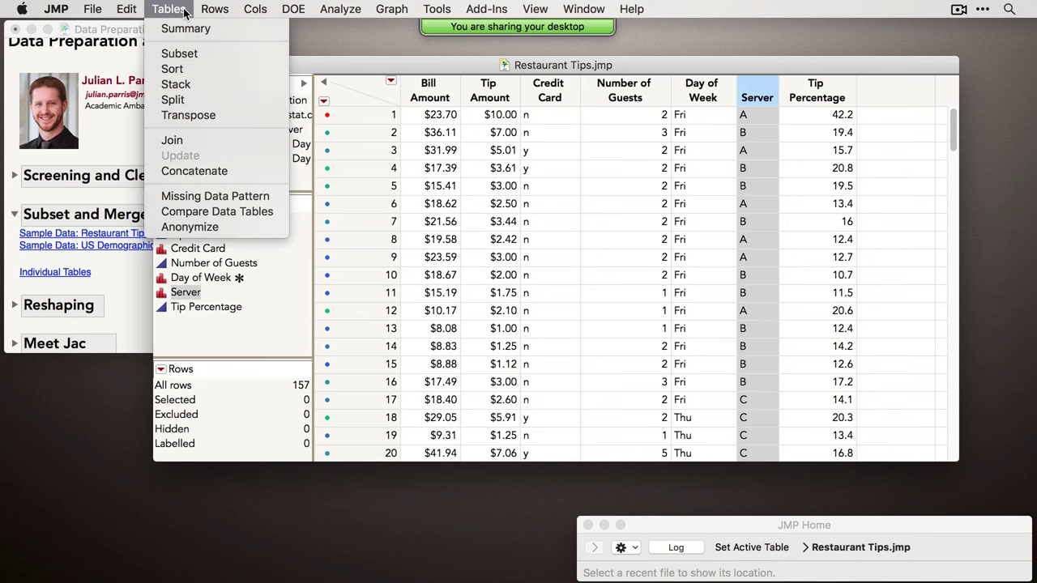
pyautogui.click(179, 54)
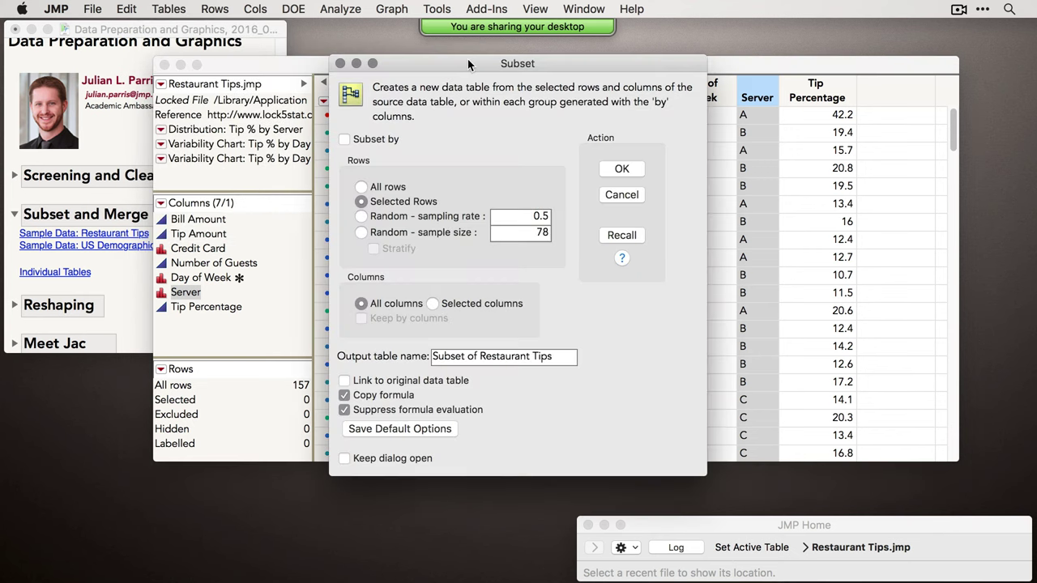
pyautogui.moveTo(468, 64); pyautogui.dragTo(474, 59)
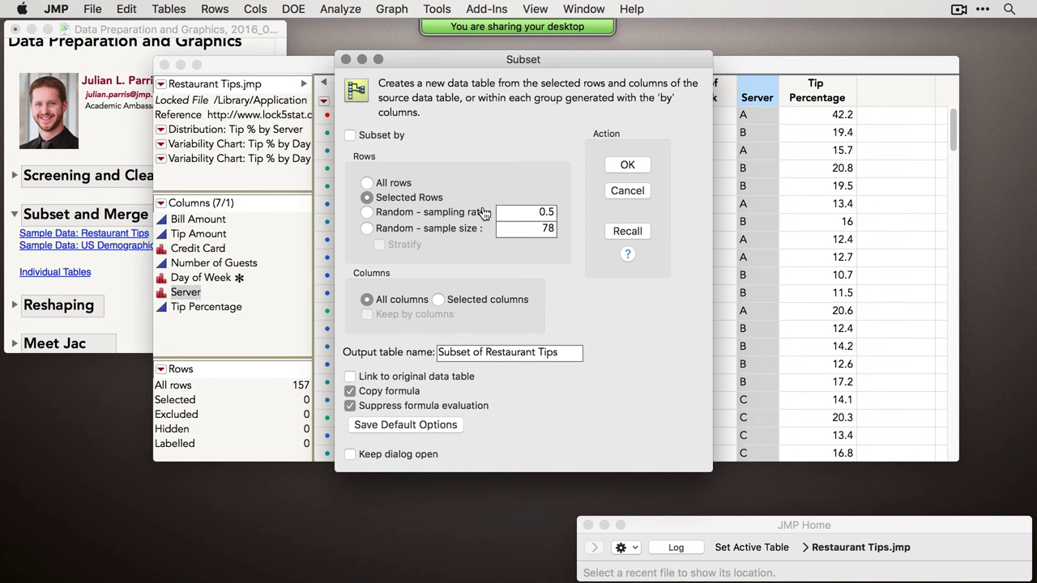
pyautogui.click(368, 184)
pyautogui.click(351, 135)
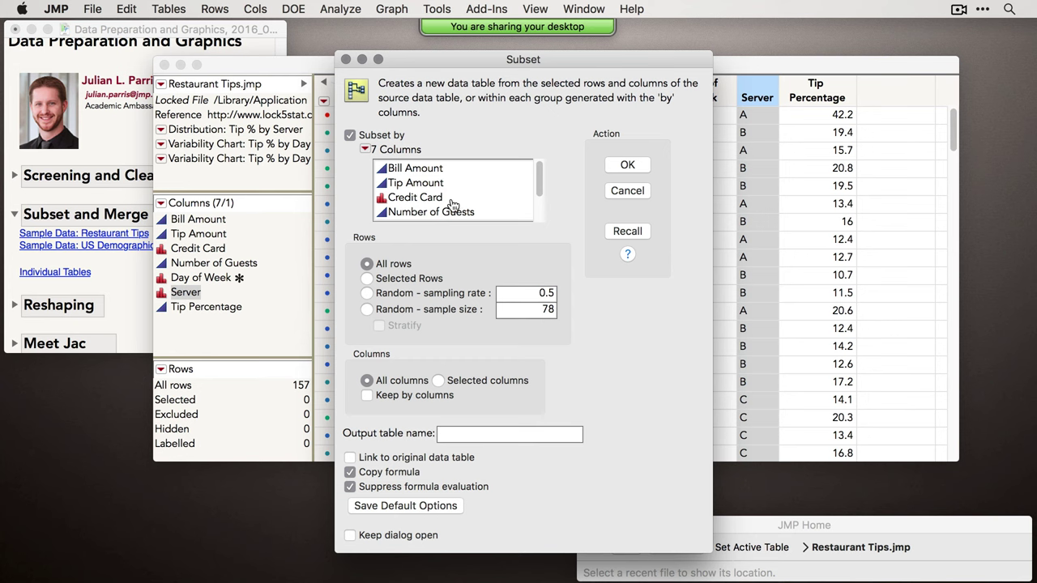
pyautogui.scroll(-3, 451, 204)
pyautogui.click(420, 200)
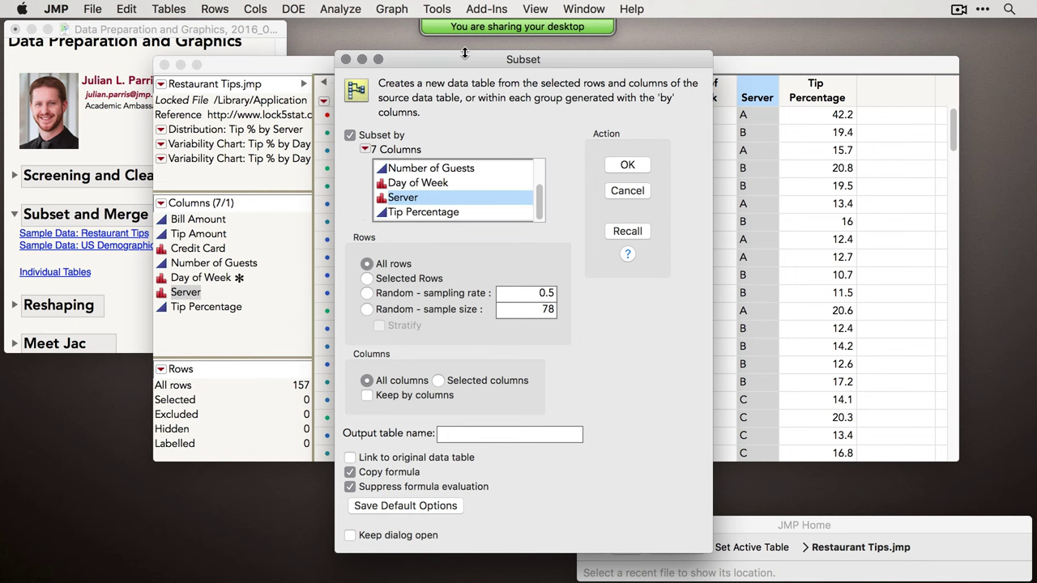
pyautogui.moveTo(463, 54); pyautogui.dragTo(490, 65)
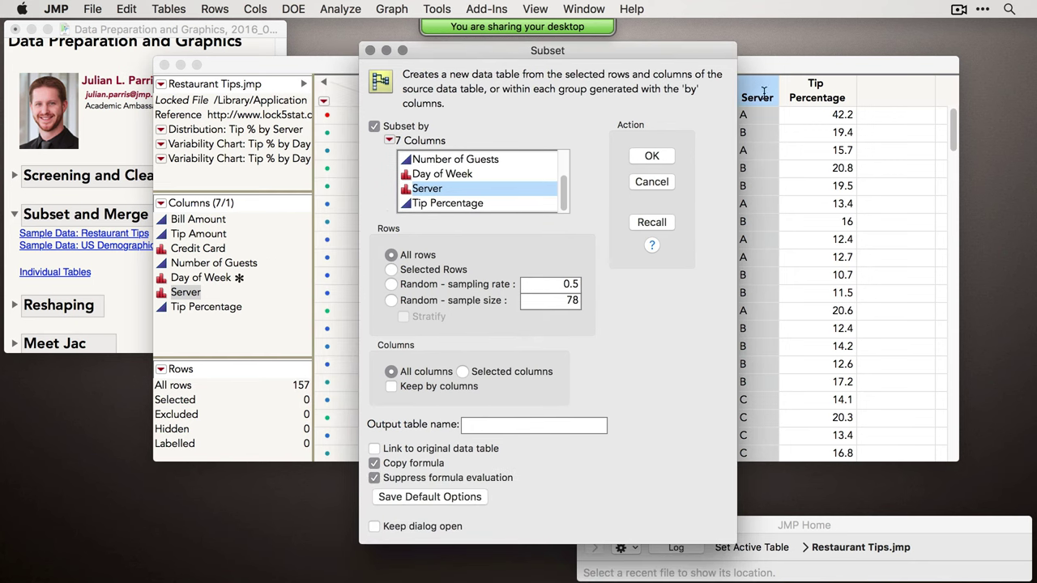
pyautogui.click(655, 155)
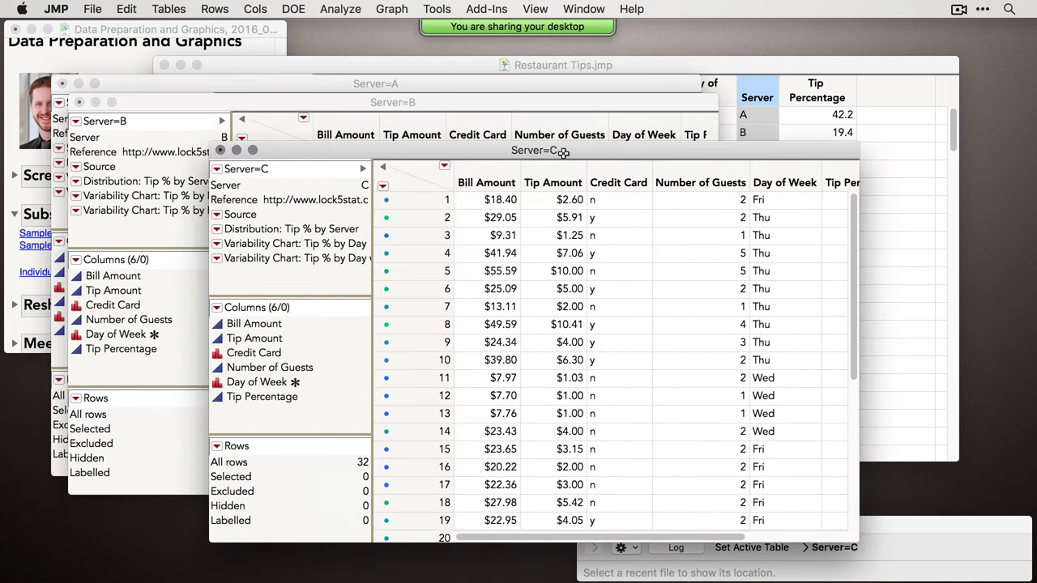
# Stagger the Server=B and Server=C table windows and close the original Restaurant Tips table.
pyautogui.moveTo(417, 103); pyautogui.dragTo(440, 114)
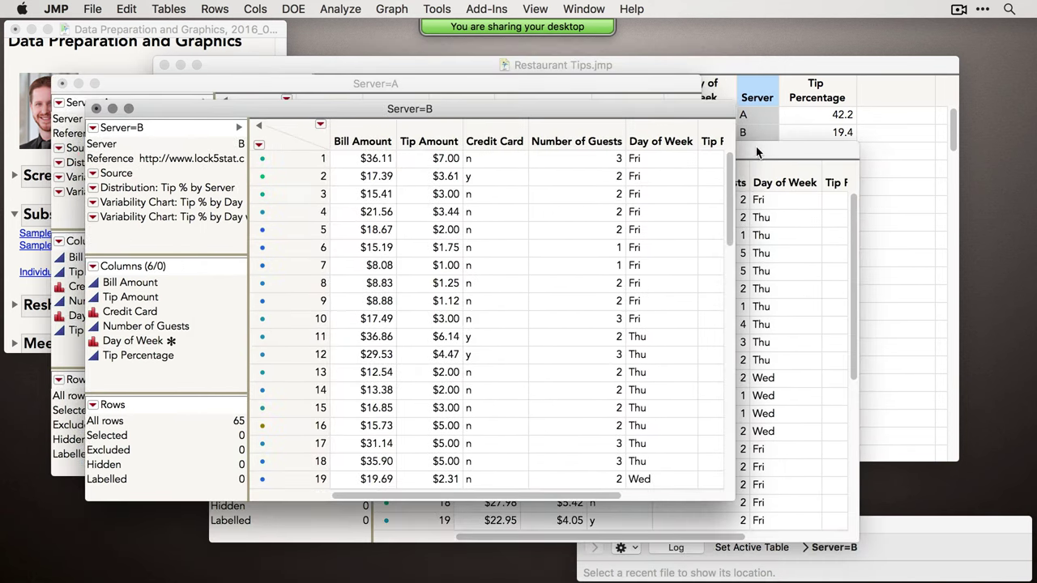
pyautogui.moveTo(757, 152); pyautogui.dragTo(788, 150)
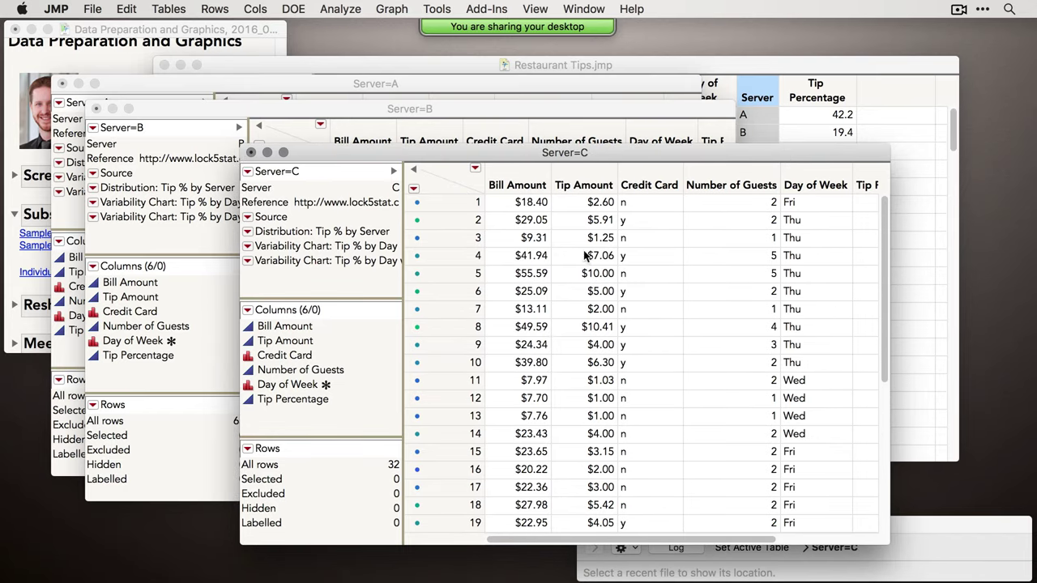
pyautogui.moveTo(454, 152); pyautogui.dragTo(439, 142)
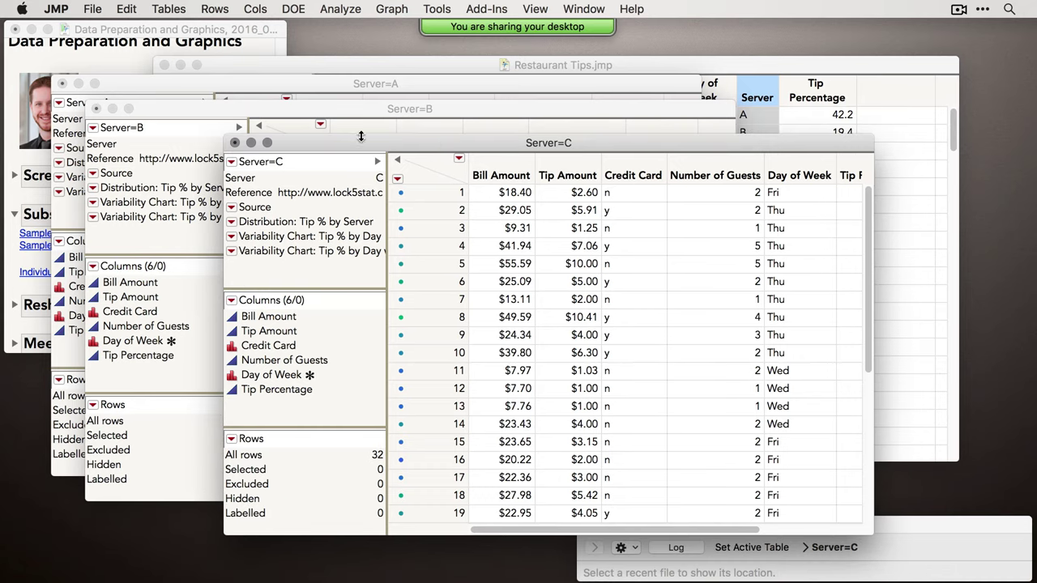
pyautogui.moveTo(359, 139); pyautogui.dragTo(368, 147)
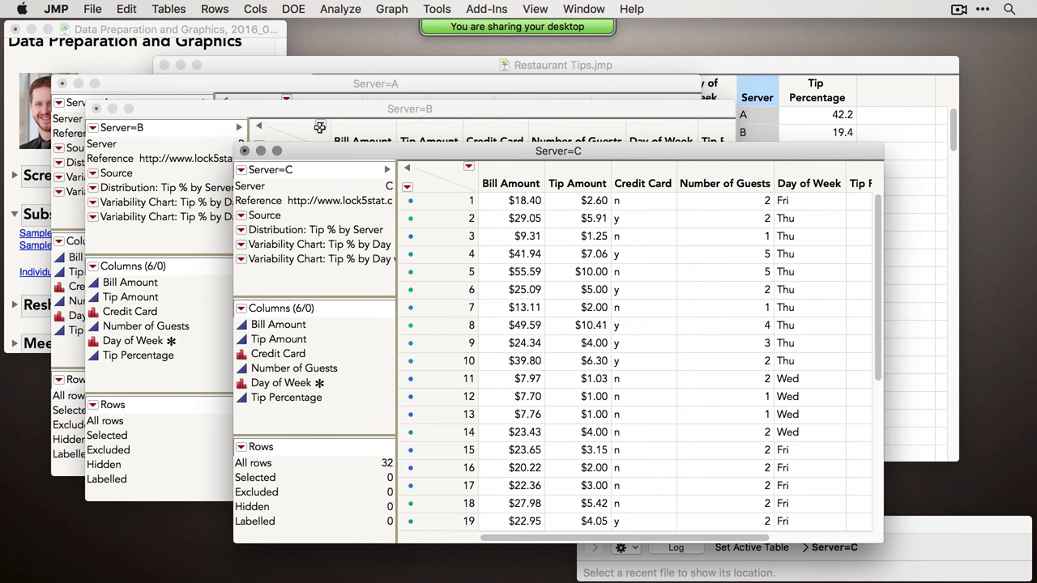
pyautogui.click(165, 65)
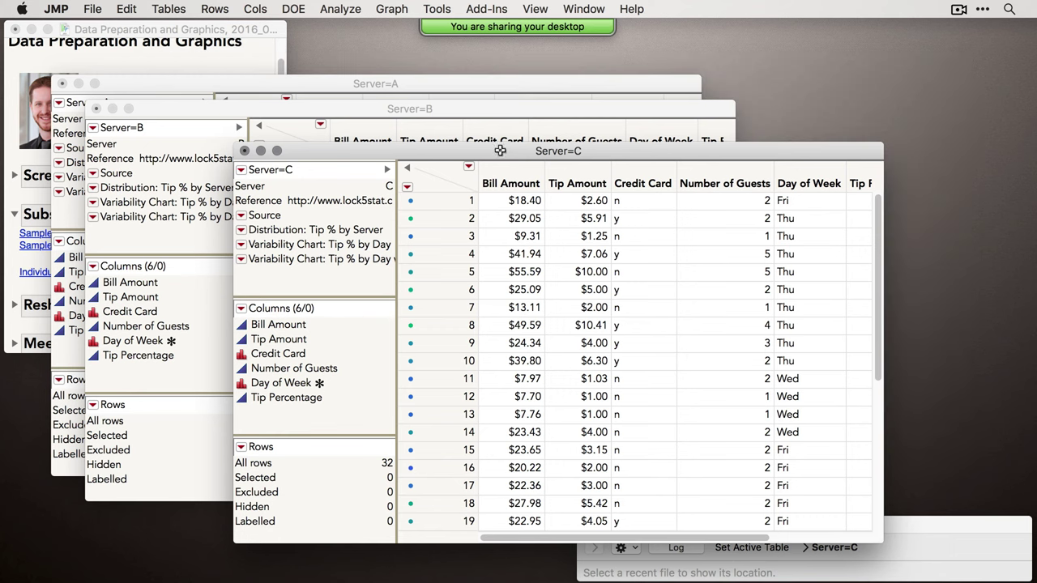
pyautogui.moveTo(498, 150); pyautogui.dragTo(560, 139)
pyautogui.moveTo(444, 107); pyautogui.dragTo(457, 112)
pyautogui.moveTo(792, 146); pyautogui.dragTo(810, 157)
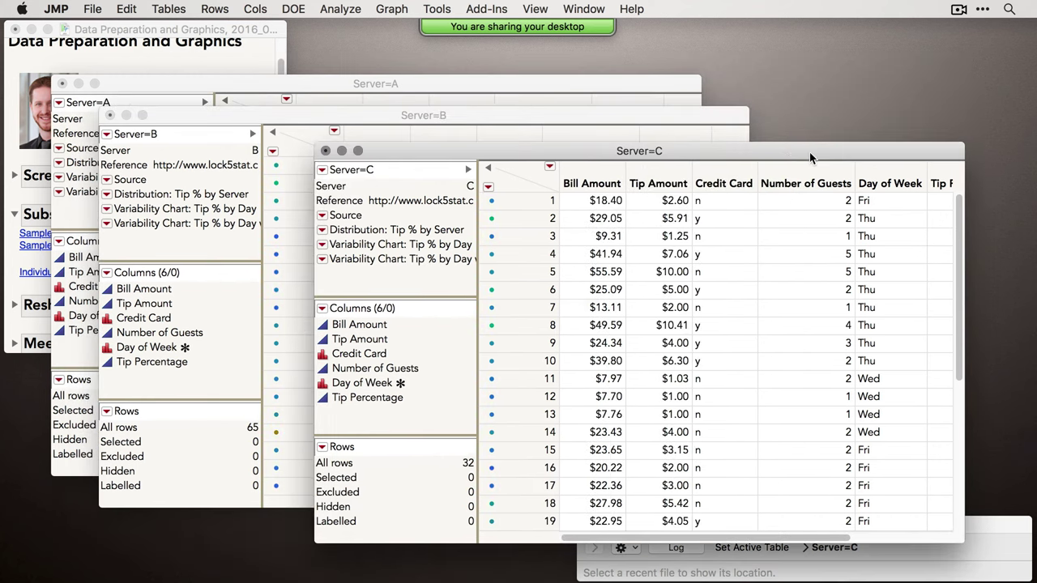
pyautogui.moveTo(582, 155); pyautogui.dragTo(570, 152)
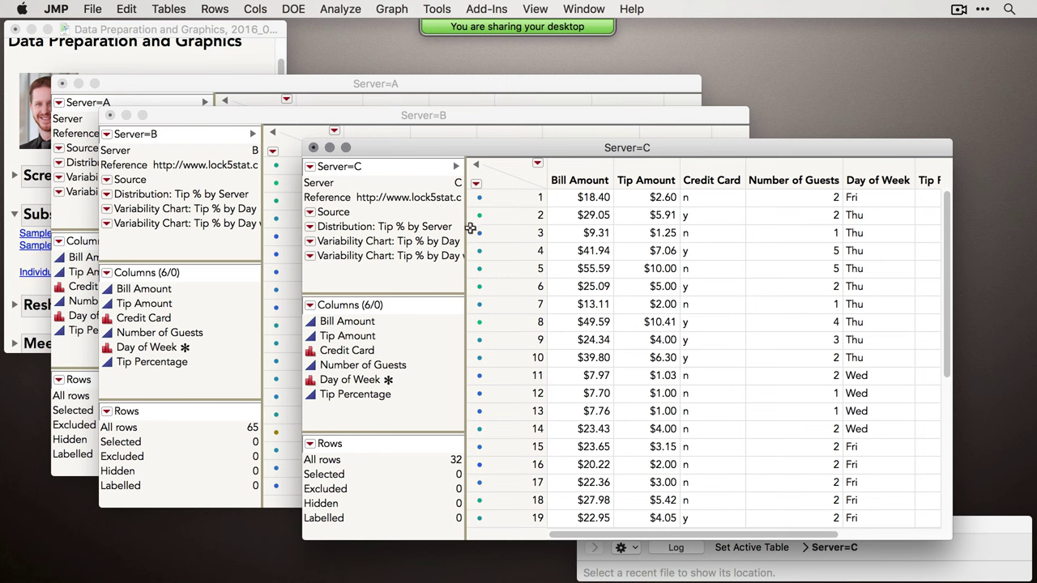
# Concatenate the Server=A, Server=B and Server=C tables into a new table with a source column.
pyautogui.click(165, 8)
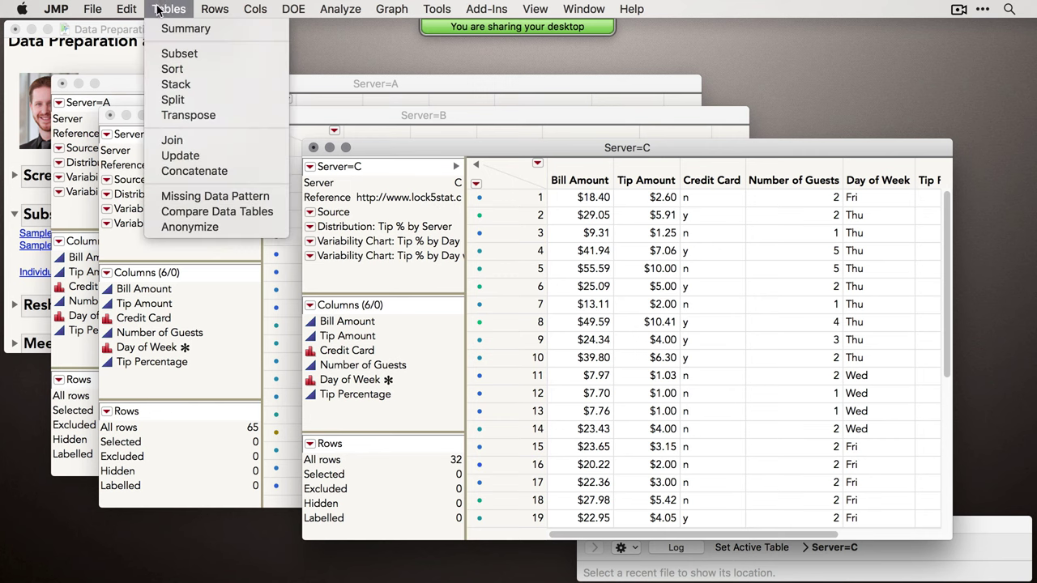
pyautogui.click(221, 171)
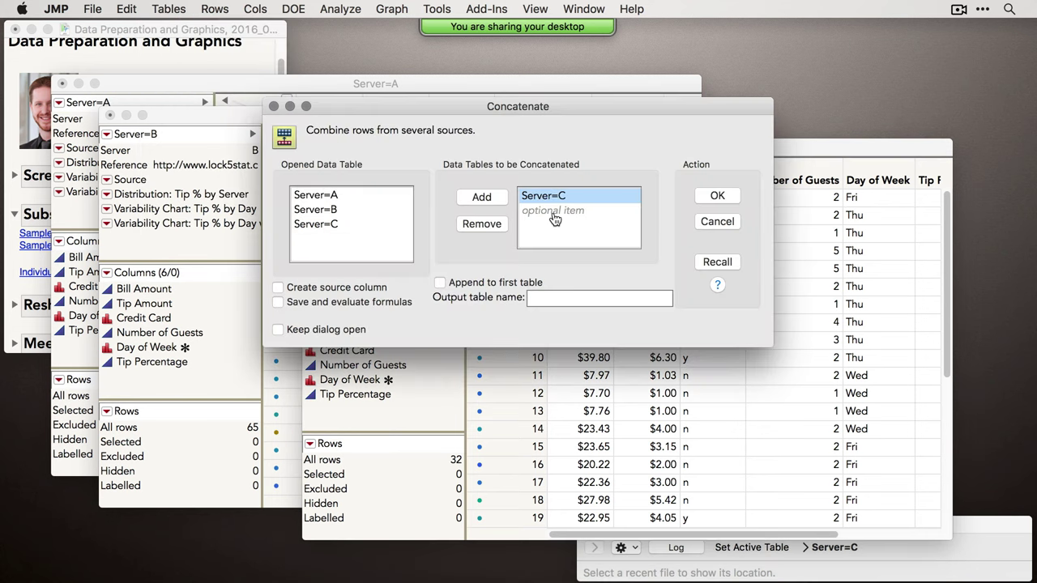
pyautogui.click(490, 226)
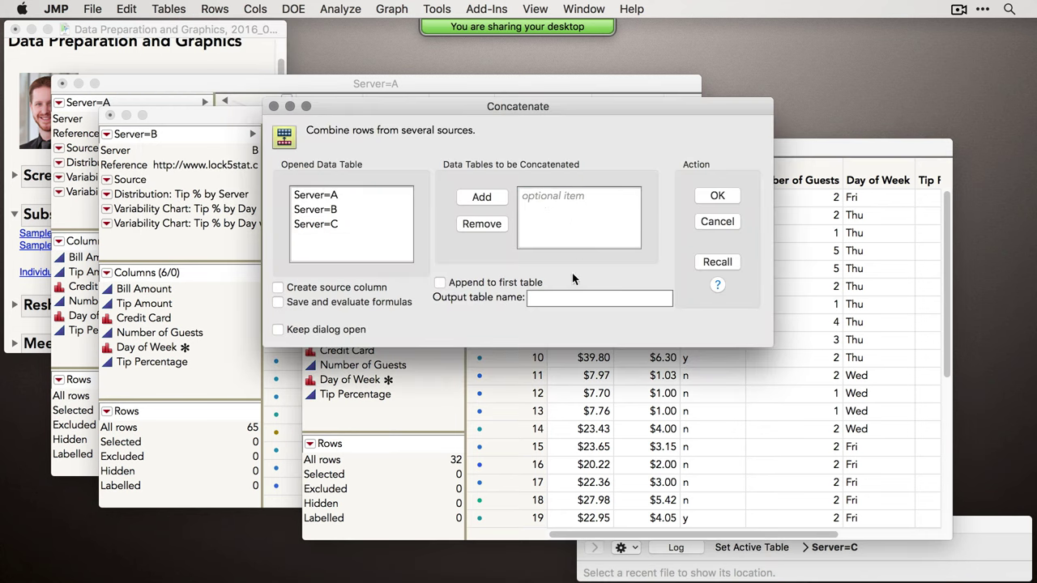
pyautogui.moveTo(332, 197); pyautogui.dragTo(352, 233)
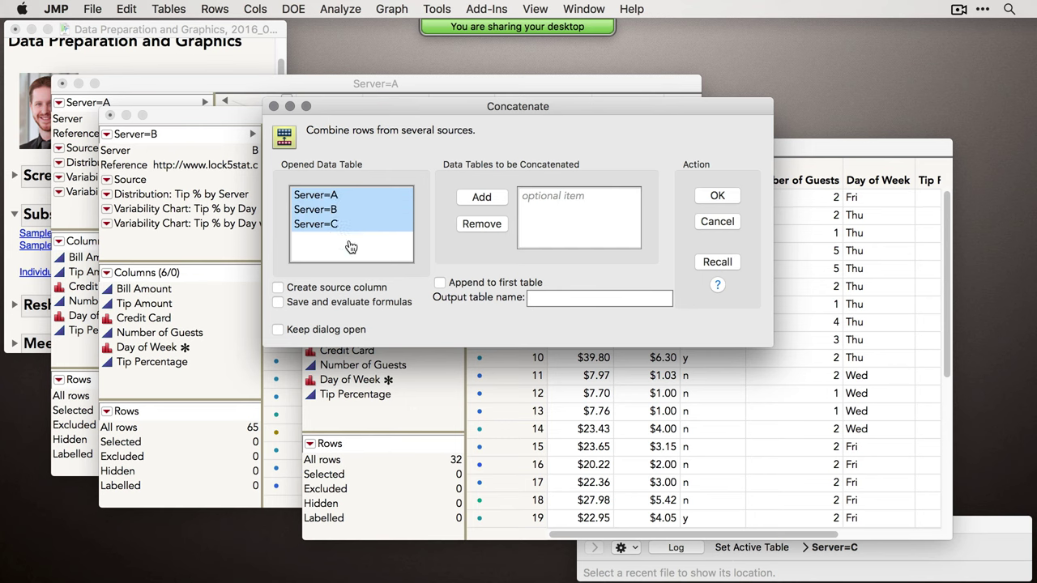
pyautogui.click(483, 198)
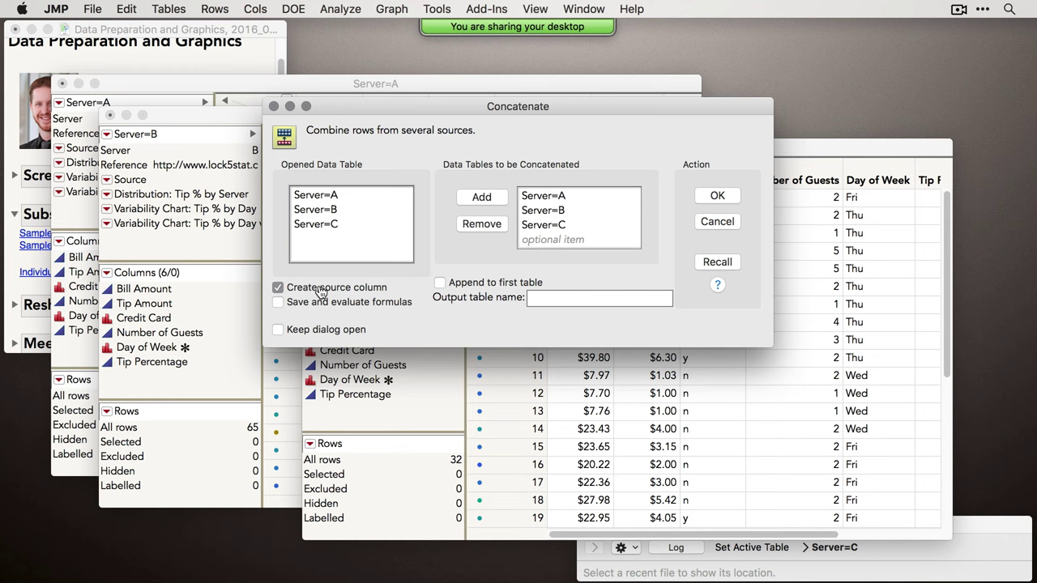
pyautogui.click(705, 198)
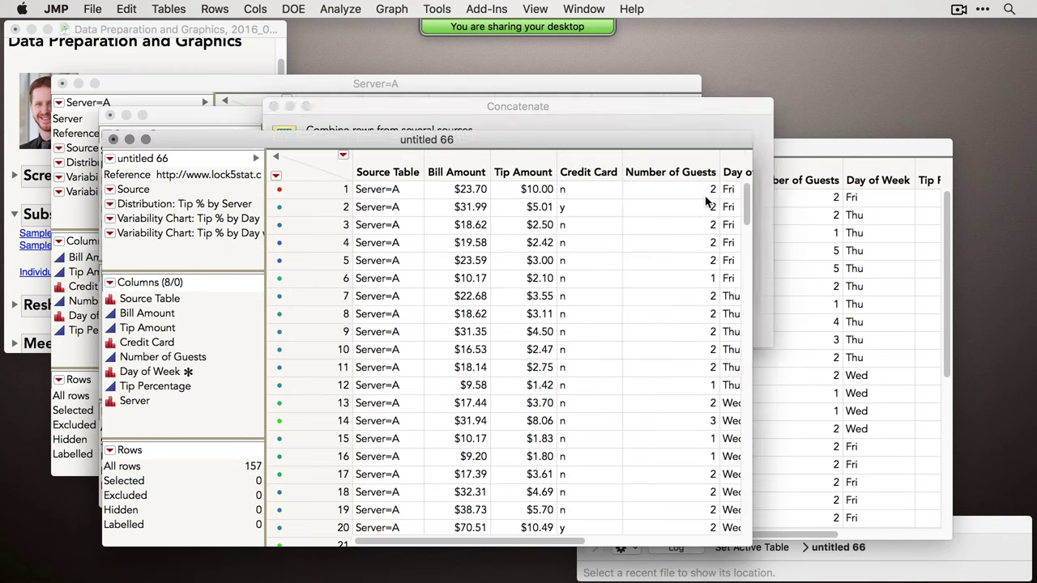
# Move and widen the concatenated table's window and highlight its Source Table column.
pyautogui.moveTo(435, 139); pyautogui.dragTo(450, 105)
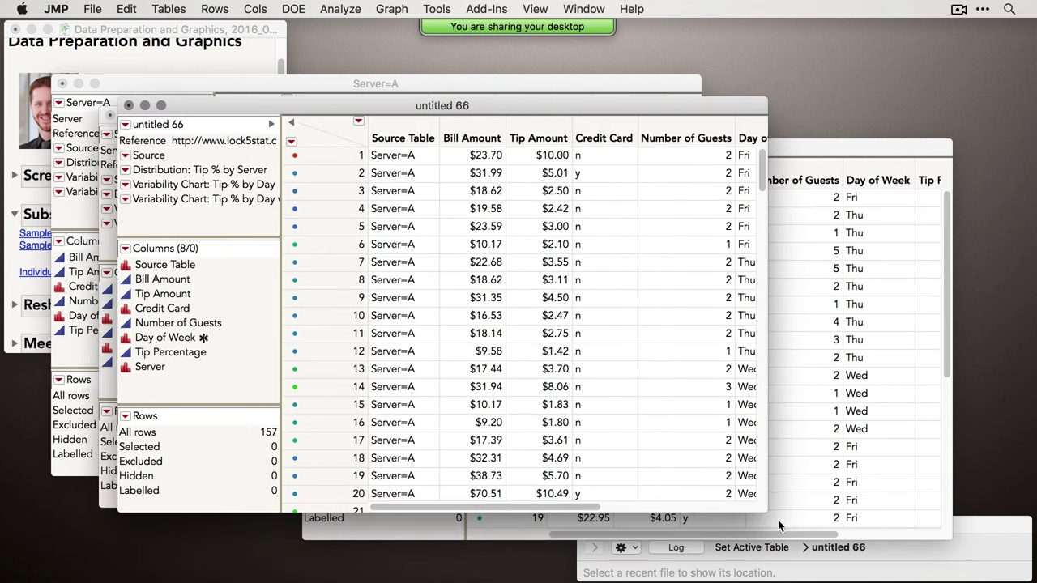
pyautogui.moveTo(764, 512); pyautogui.dragTo(867, 509)
pyautogui.click(413, 130)
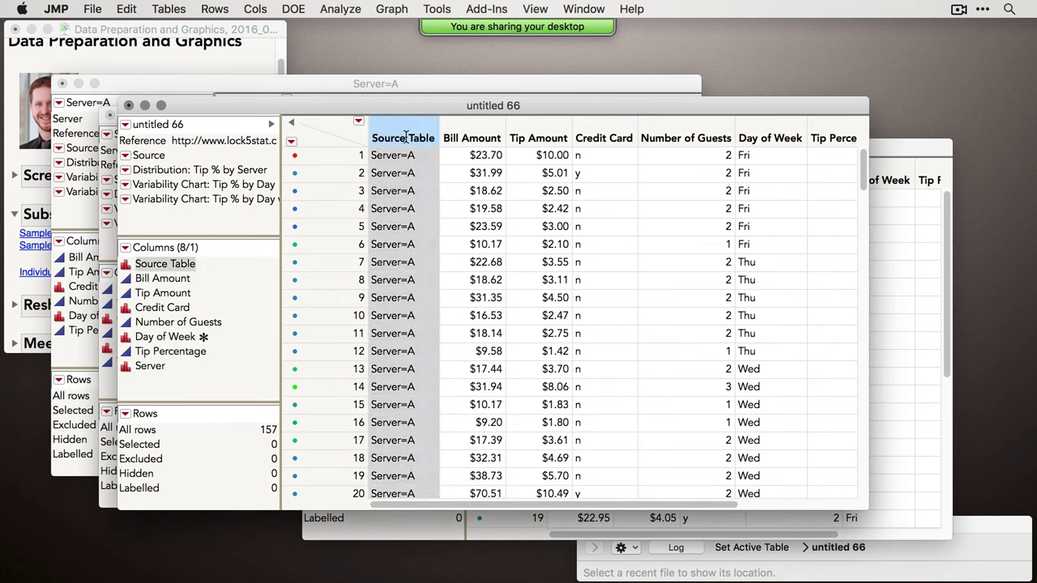
pyautogui.moveTo(872, 162); pyautogui.dragTo(814, 136)
pyautogui.click(169, 9)
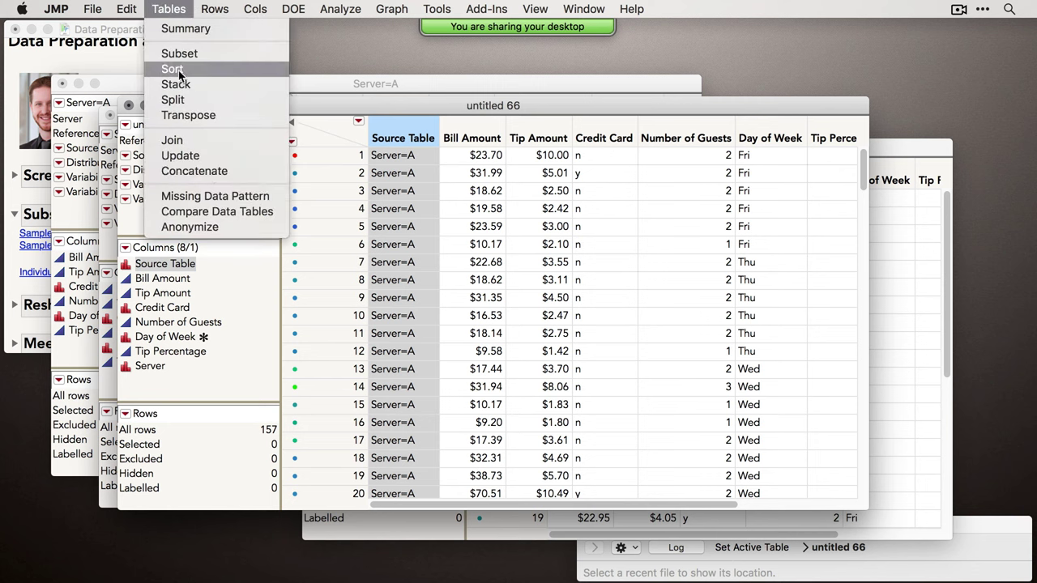
pyautogui.click(209, 170)
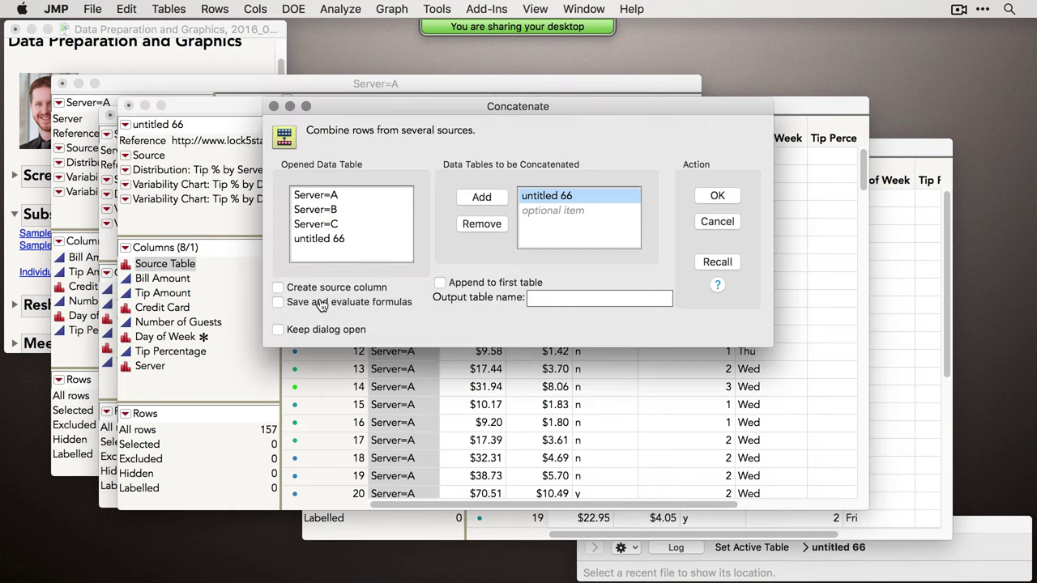
pyautogui.click(325, 289)
pyautogui.click(713, 223)
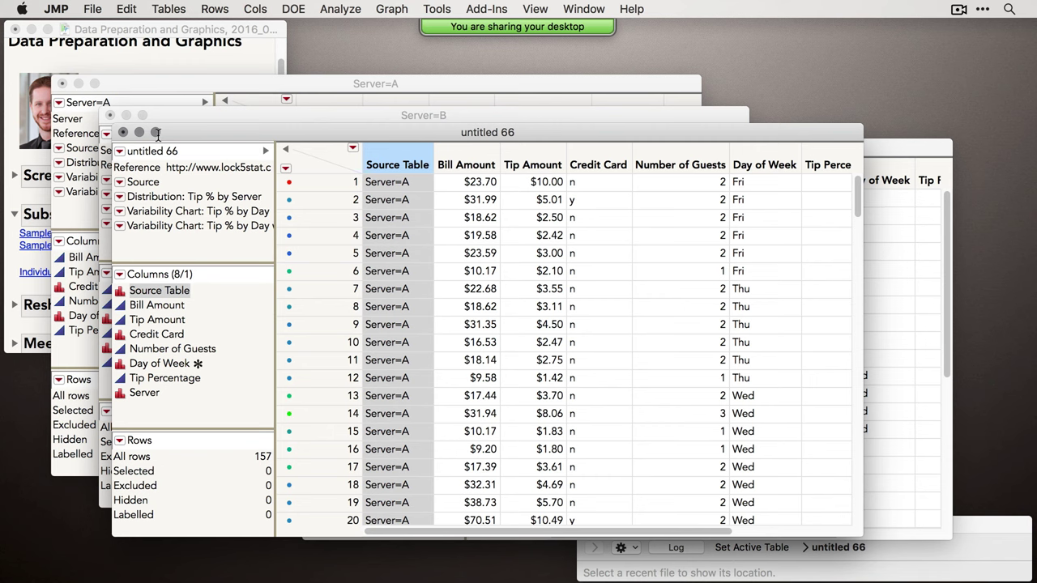
# Close the concatenated table and the Server=C, Server=B and Server=A tables without saving.
pyautogui.click(122, 132)
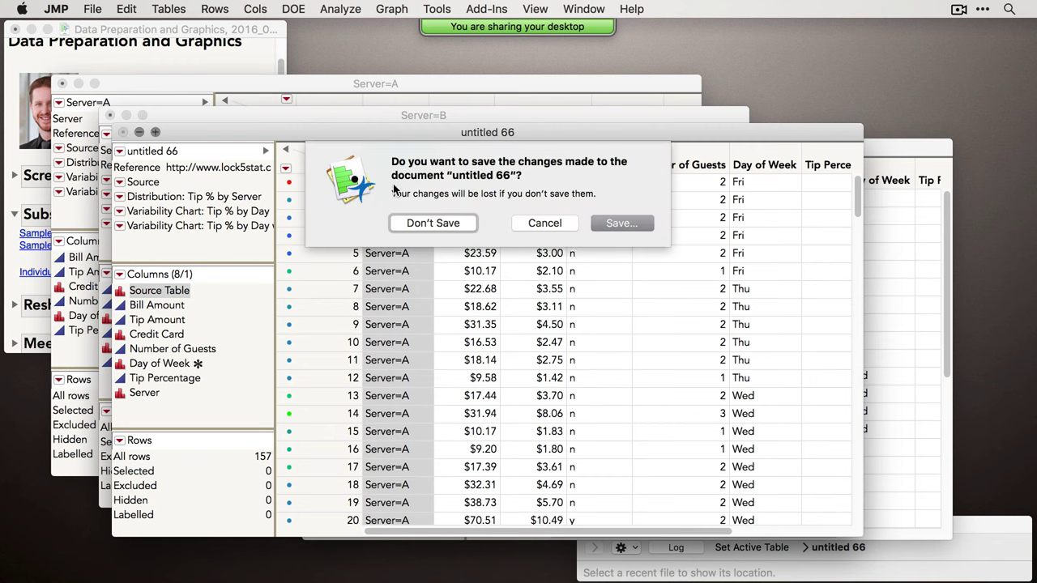
pyautogui.click(442, 224)
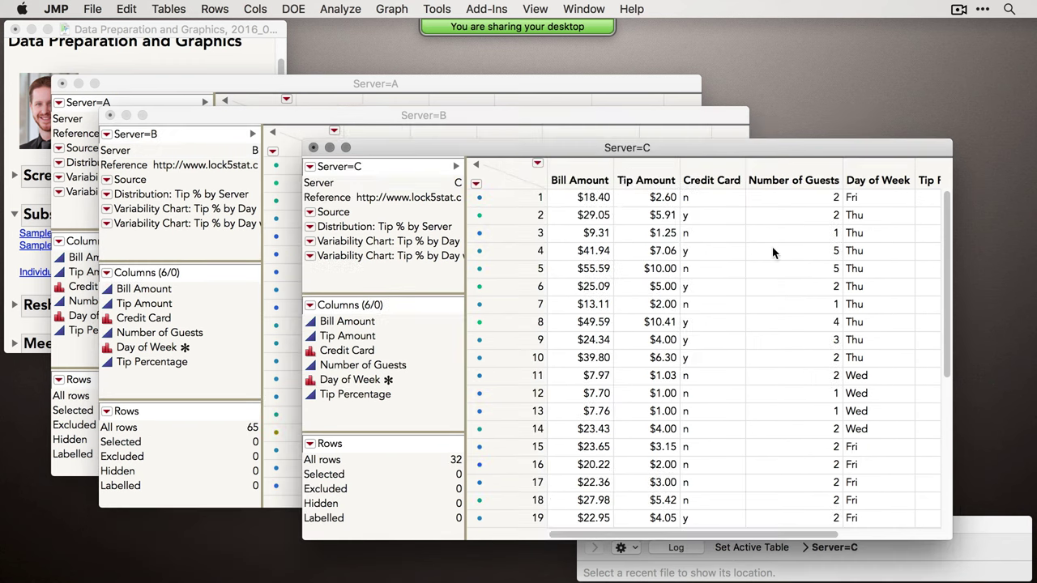
pyautogui.click(313, 148)
pyautogui.click(508, 238)
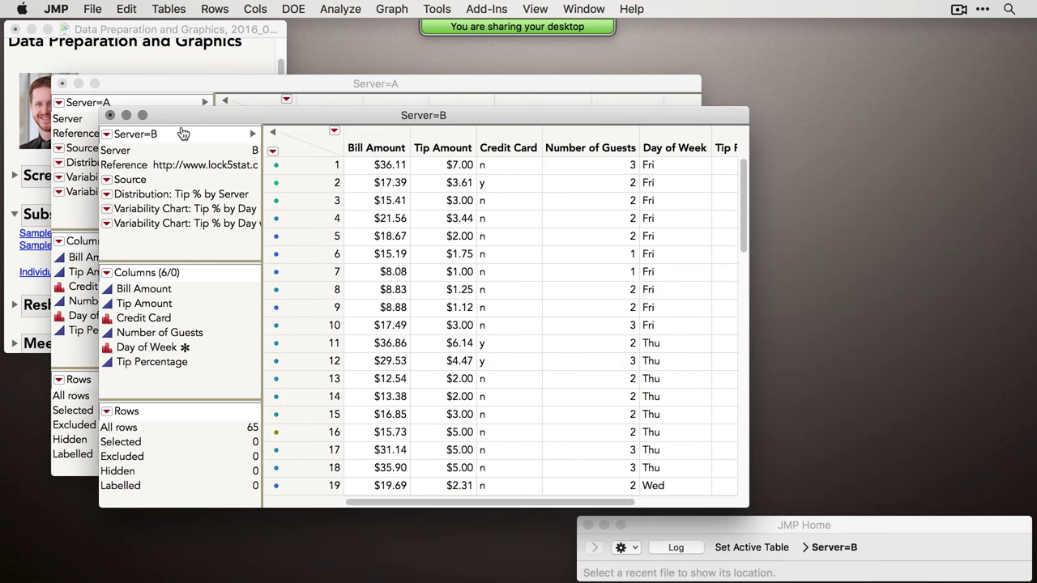
pyautogui.click(110, 115)
pyautogui.click(367, 203)
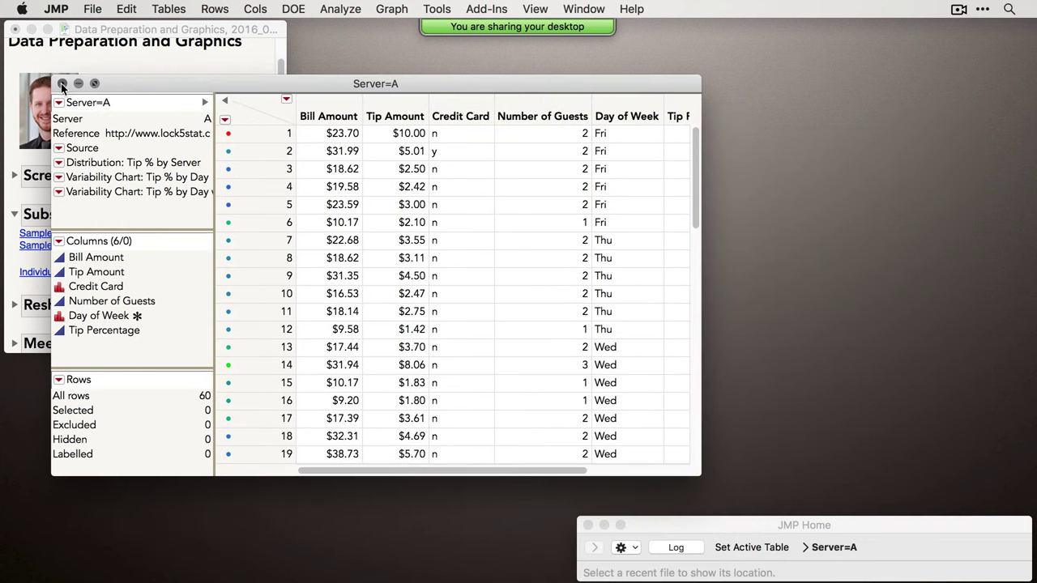
pyautogui.click(61, 83)
pyautogui.click(318, 174)
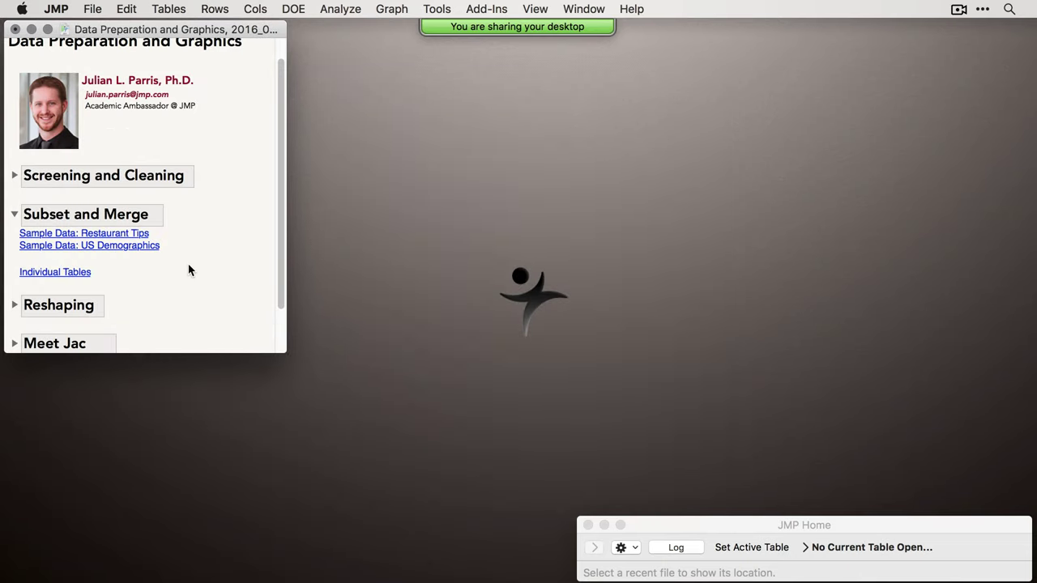
# Open the US Demographics sample data, enlarge its window, look through its columns and close it.
pyautogui.click(144, 247)
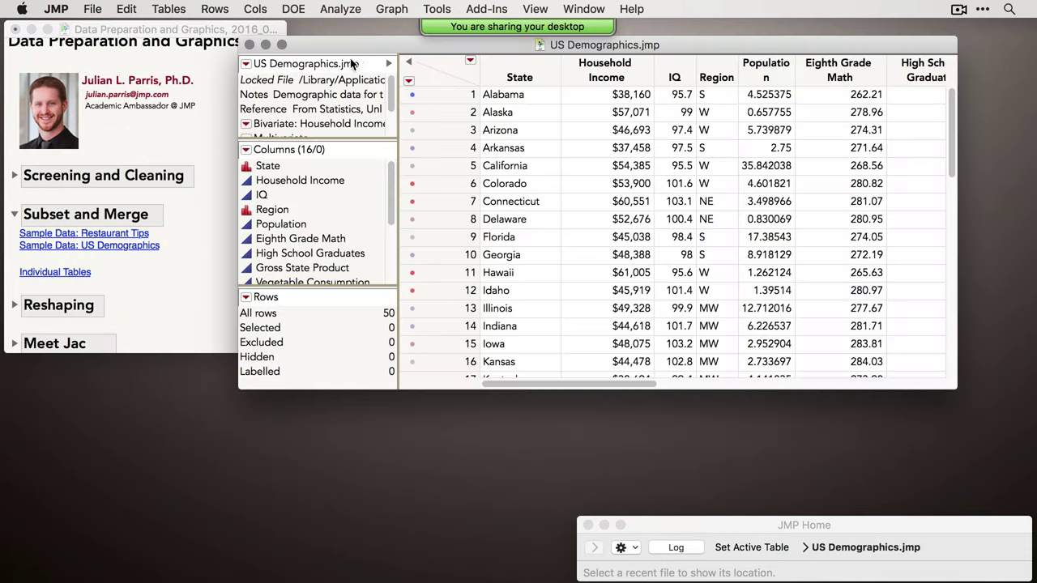
pyautogui.moveTo(362, 50); pyautogui.dragTo(202, 53)
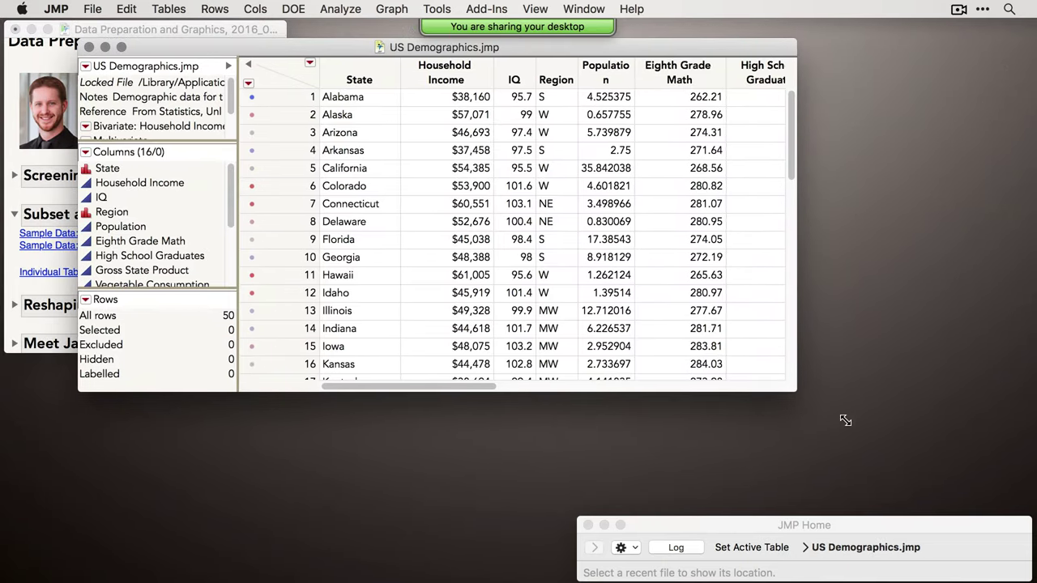
pyautogui.moveTo(797, 392); pyautogui.dragTo(945, 473)
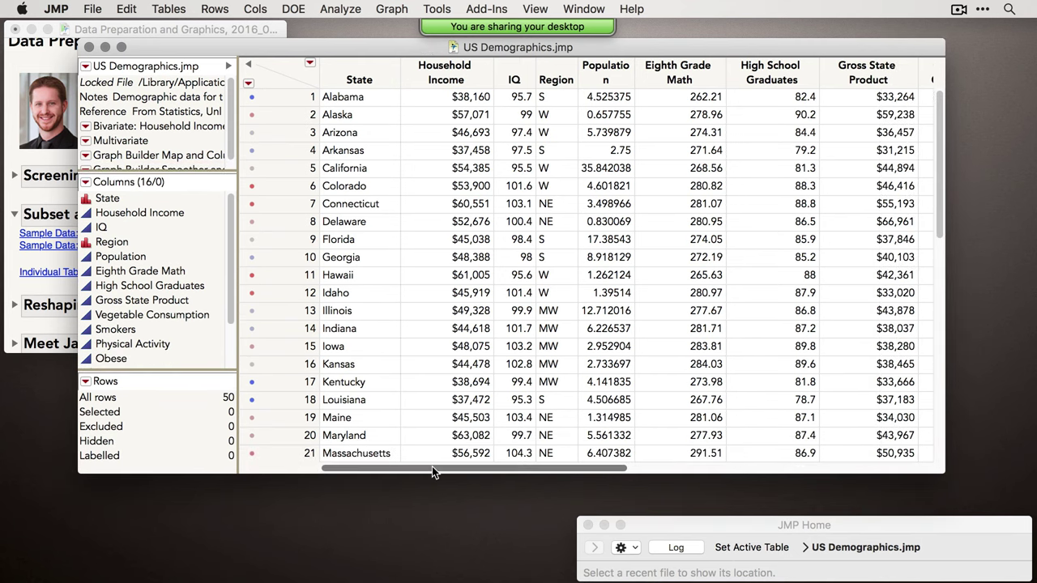
pyautogui.moveTo(432, 467); pyautogui.dragTo(452, 464)
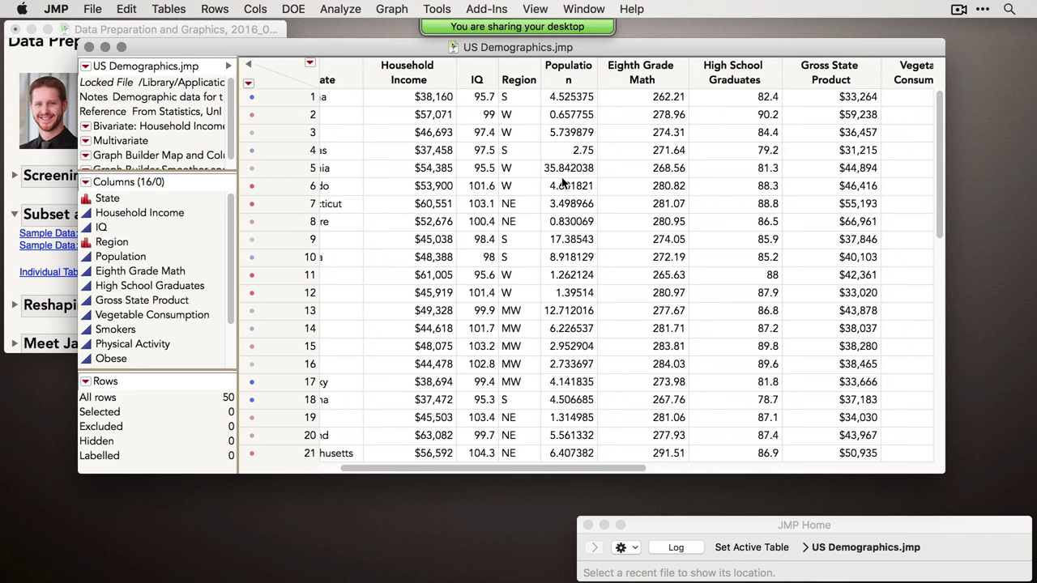
pyautogui.moveTo(494, 470); pyautogui.dragTo(570, 477)
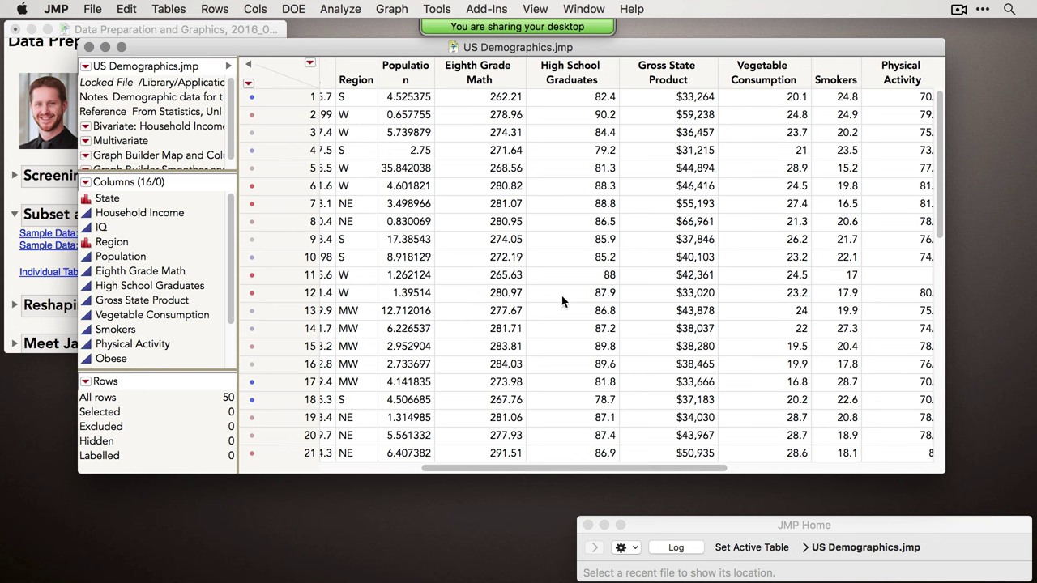
pyautogui.moveTo(511, 468); pyautogui.dragTo(613, 482)
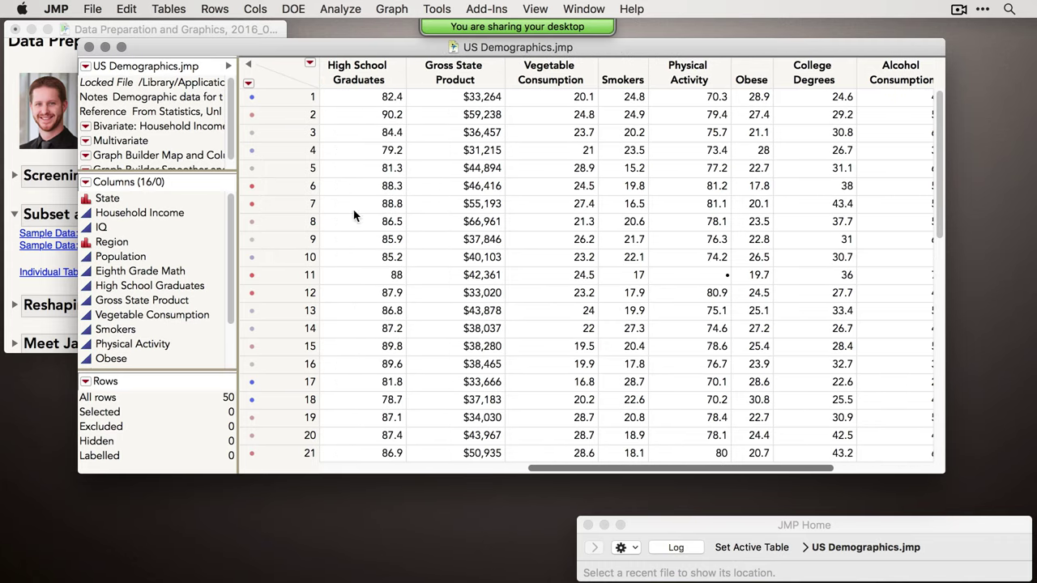
pyautogui.click(89, 47)
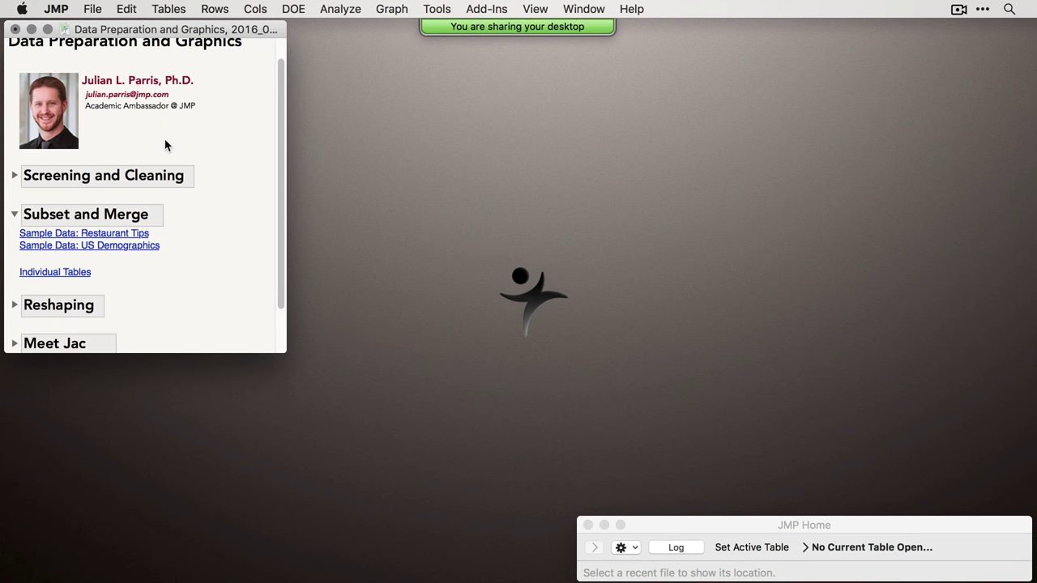
# Open the Individual Tables from the journal and move the Attributes and Basics windows apart.
pyautogui.click(88, 274)
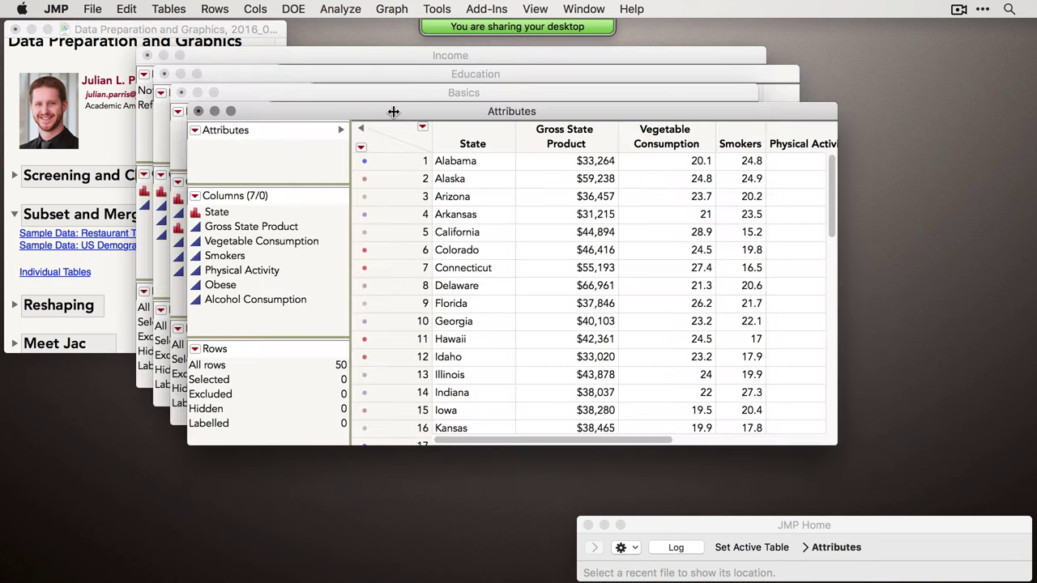
pyautogui.moveTo(393, 111); pyautogui.dragTo(506, 147)
pyautogui.moveTo(459, 92); pyautogui.dragTo(325, 161)
# Highlight the State, IQ, Region and Population columns of Basics in turn and move its window lower.
pyautogui.click(245, 182)
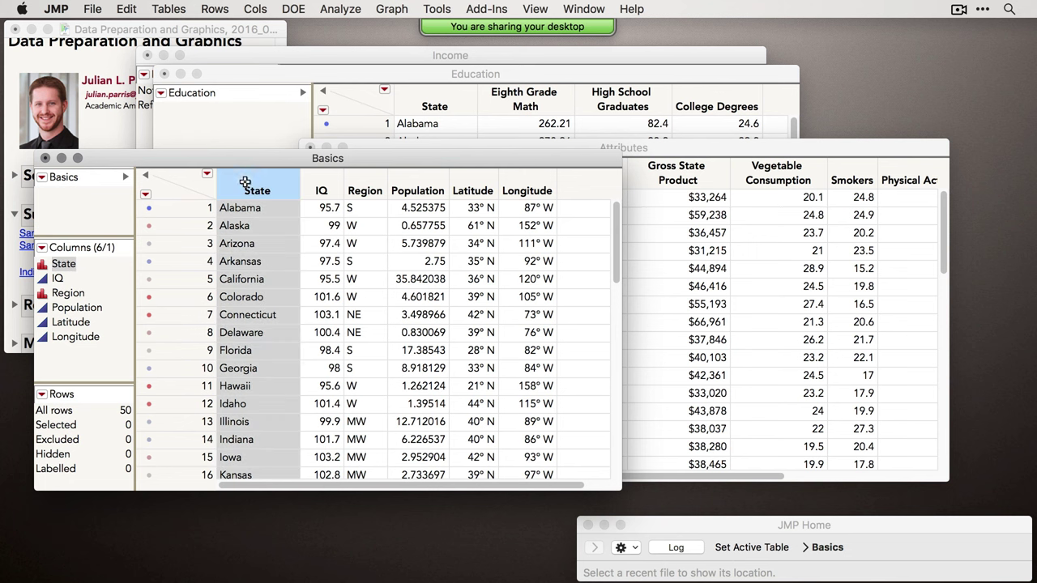
pyautogui.click(324, 185)
pyautogui.click(360, 187)
pyautogui.click(427, 189)
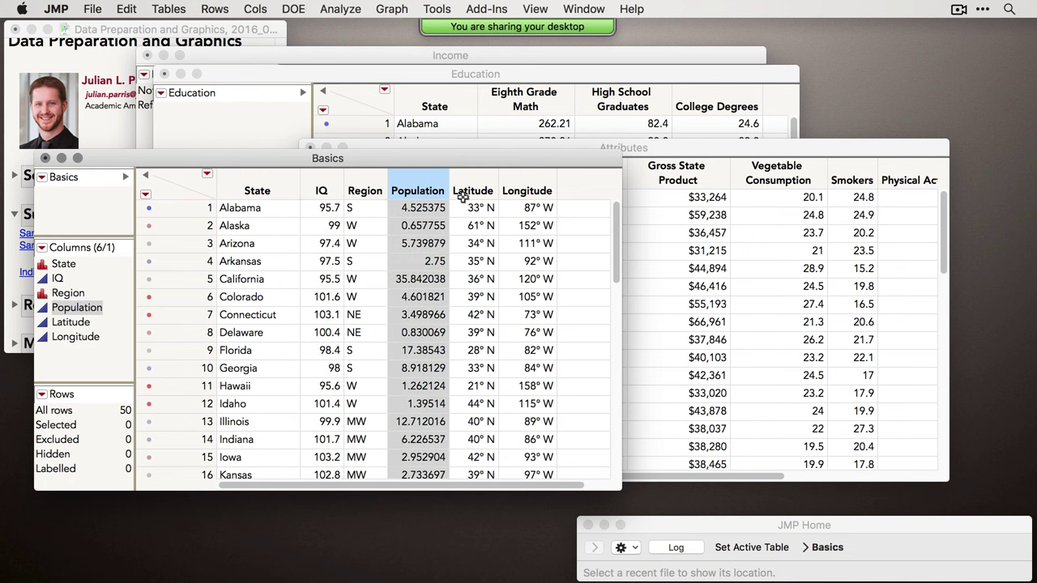
pyautogui.moveTo(464, 159); pyautogui.dragTo(490, 209)
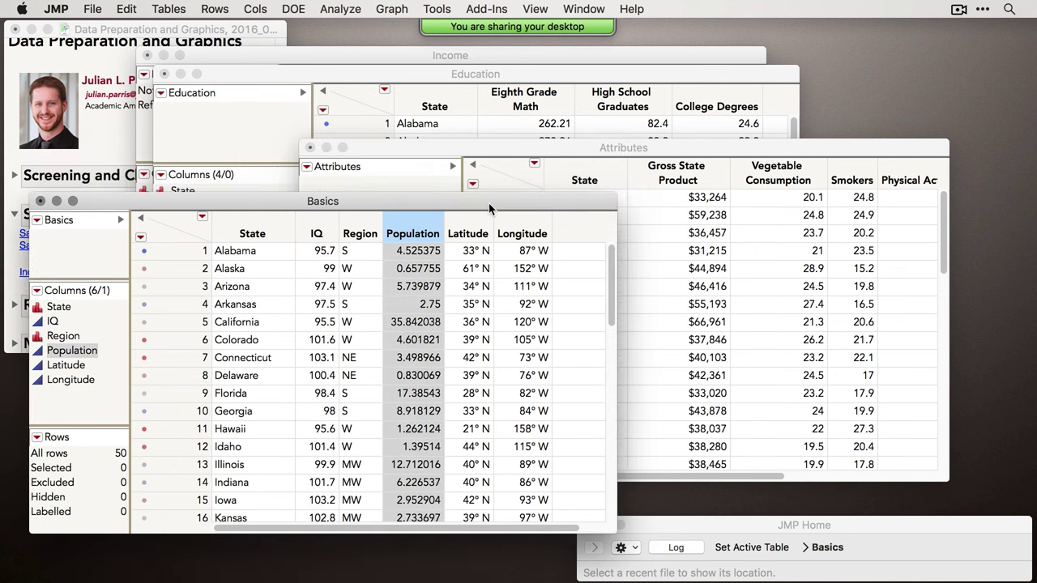
# Highlight Gross State Product through Physical Activity in Attributes, and Eighth Grade Math through College Degrees in Education.
pyautogui.moveTo(576, 147); pyautogui.dragTo(592, 138)
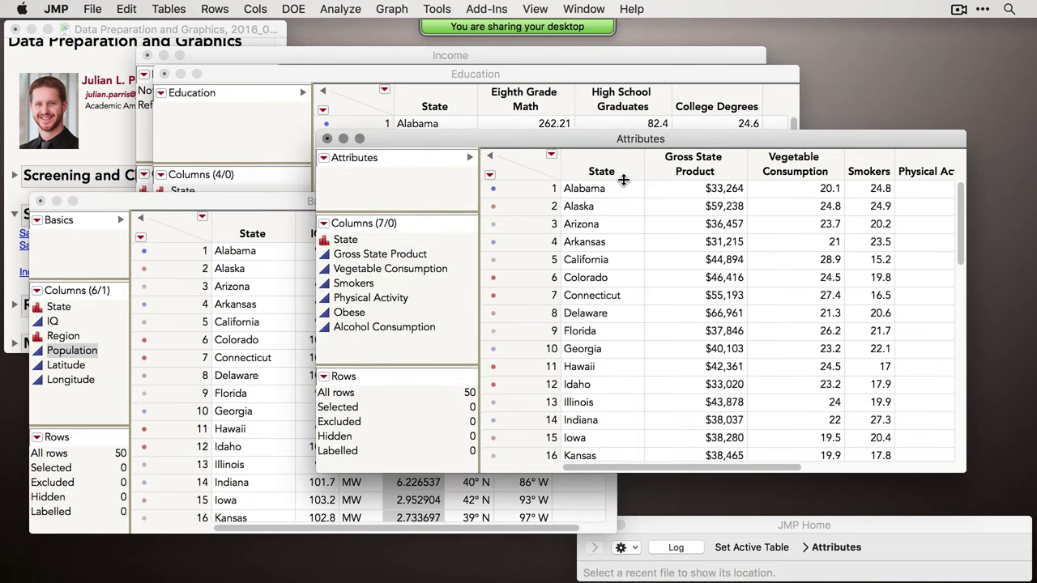
pyautogui.moveTo(721, 168); pyautogui.dragTo(917, 172)
pyautogui.click(491, 73)
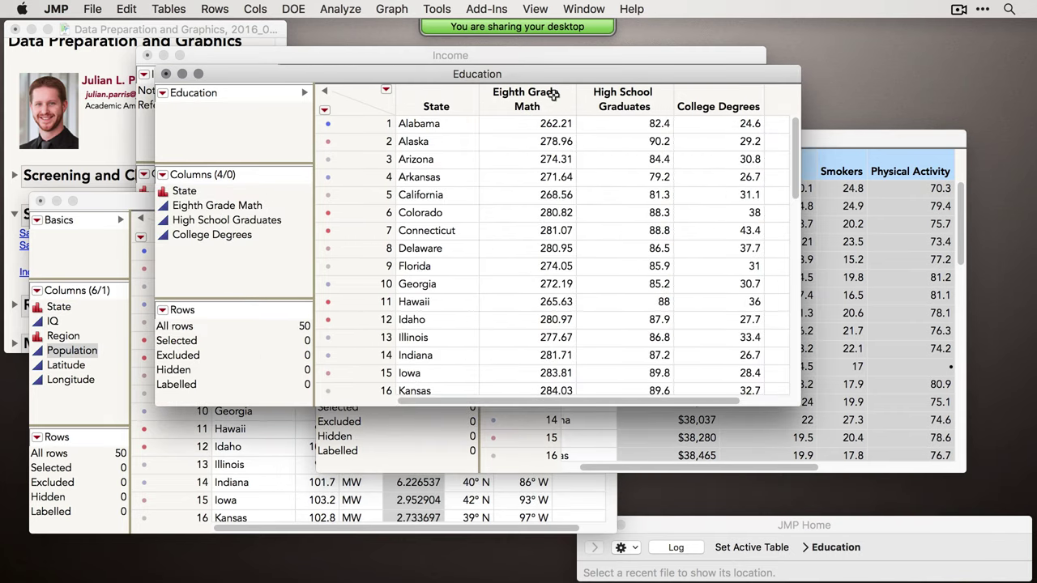
pyautogui.moveTo(556, 97); pyautogui.dragTo(741, 192)
# Bring the Income table forward, shift its window and highlight the Household Income column.
pyautogui.click(563, 57)
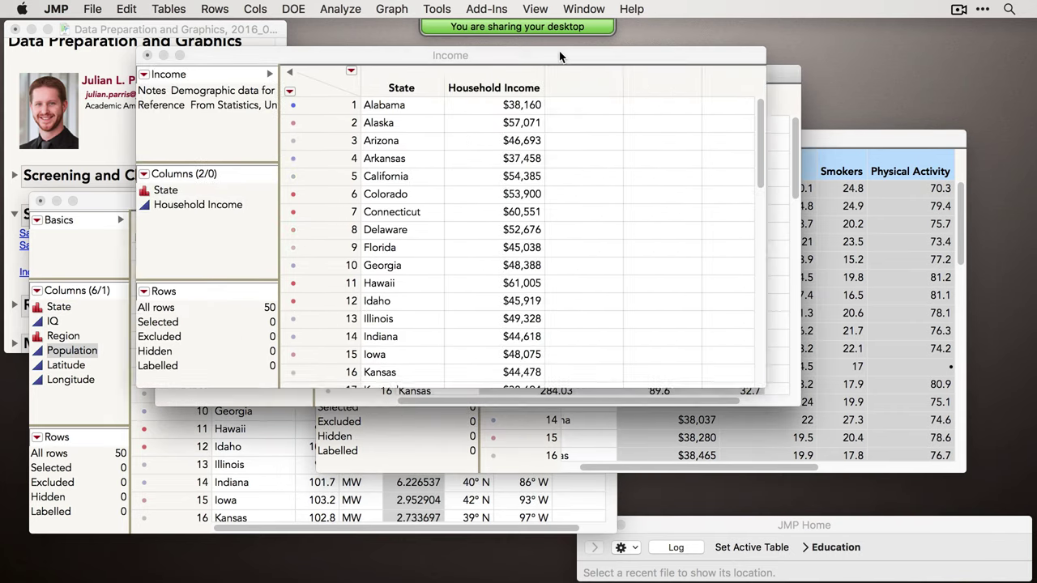
pyautogui.moveTo(562, 57); pyautogui.dragTo(535, 46)
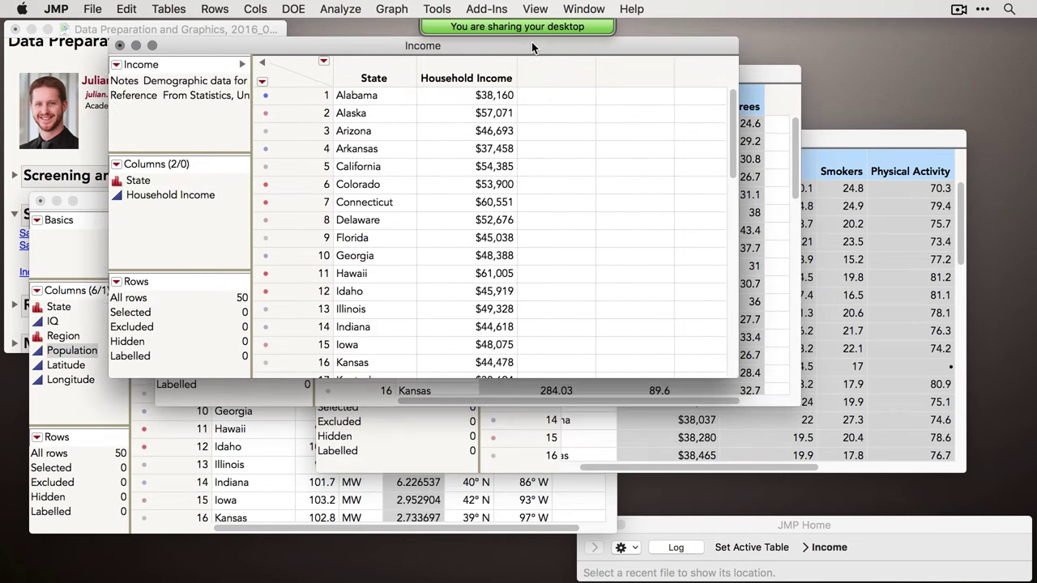
pyautogui.click(493, 75)
# Stagger the Education, Attributes and Basics windows over Income, with Basics in front.
pyautogui.click(753, 76)
pyautogui.moveTo(753, 75); pyautogui.dragTo(773, 86)
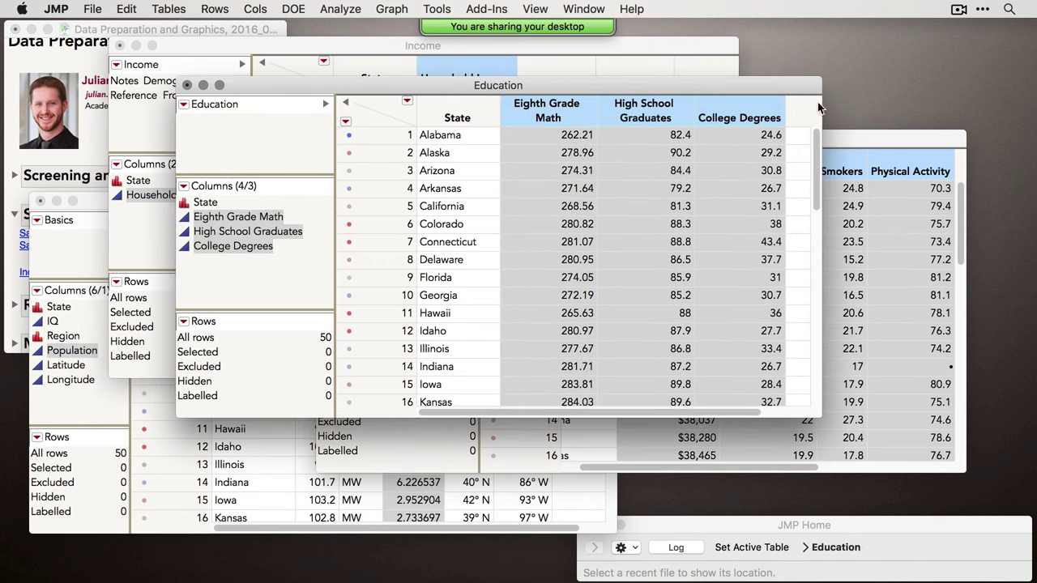
pyautogui.click(895, 144)
pyautogui.moveTo(894, 144); pyautogui.dragTo(908, 153)
pyautogui.moveTo(89, 209); pyautogui.dragTo(87, 214)
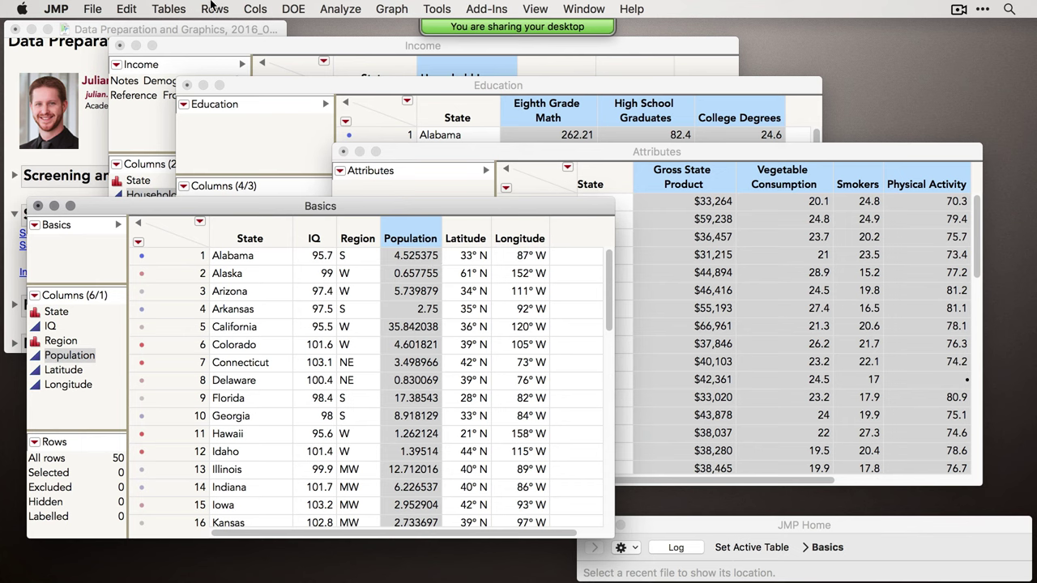
pyautogui.click(169, 8)
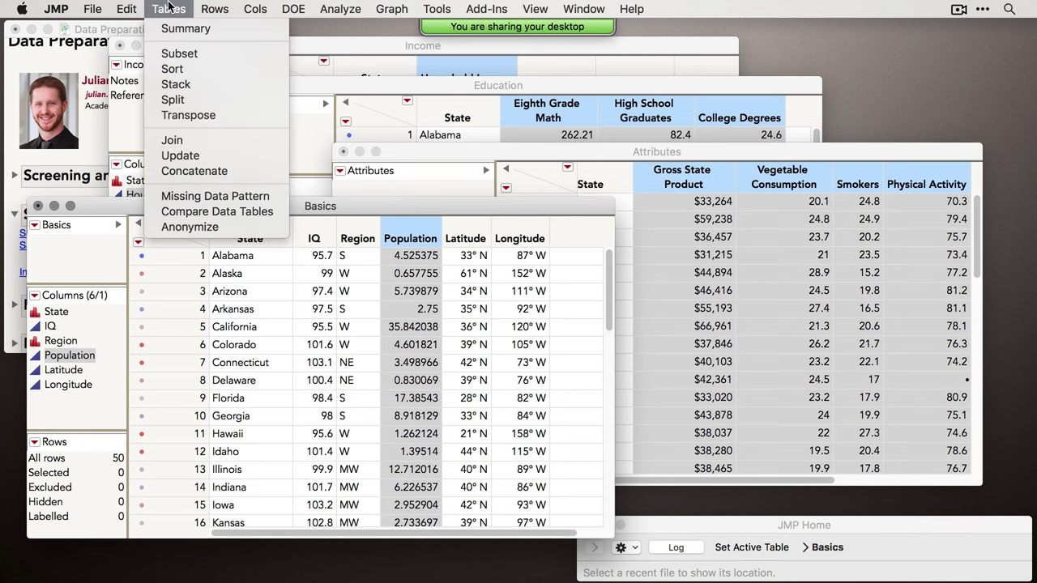
pyautogui.click(193, 141)
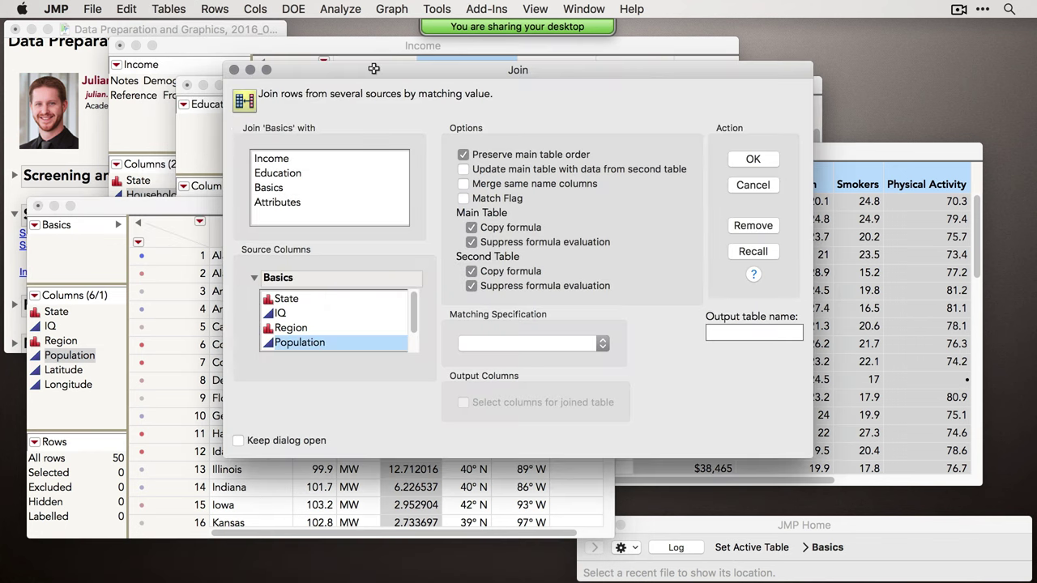
pyautogui.moveTo(373, 68); pyautogui.dragTo(364, 60)
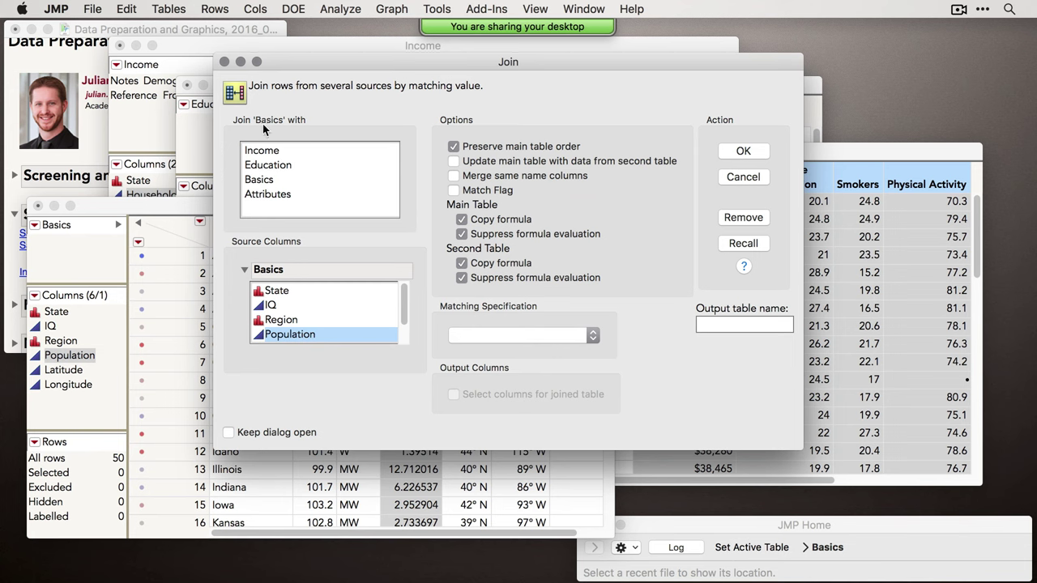
pyautogui.click(268, 152)
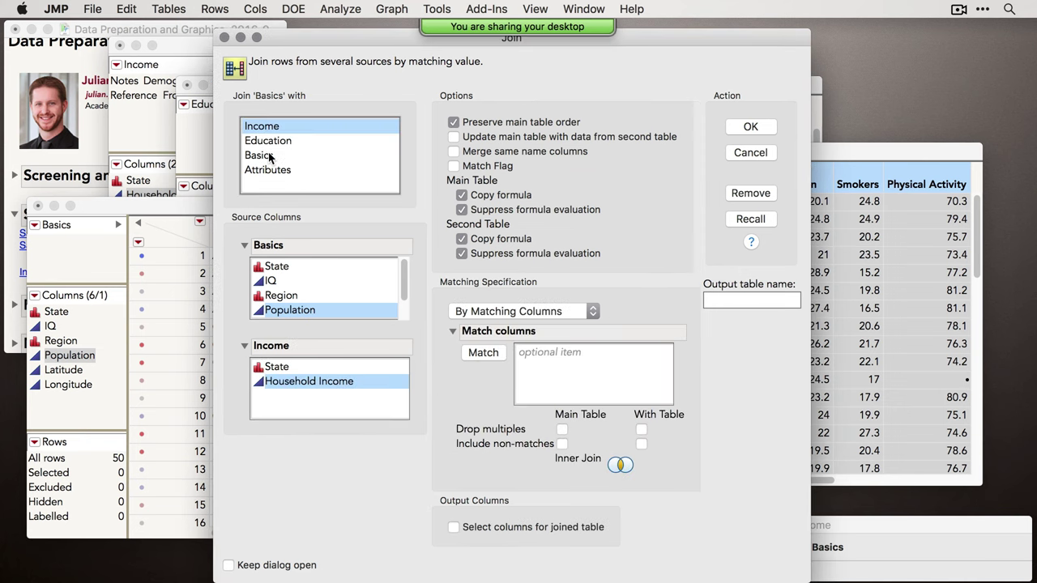
pyautogui.click(280, 271)
pyautogui.click(280, 369)
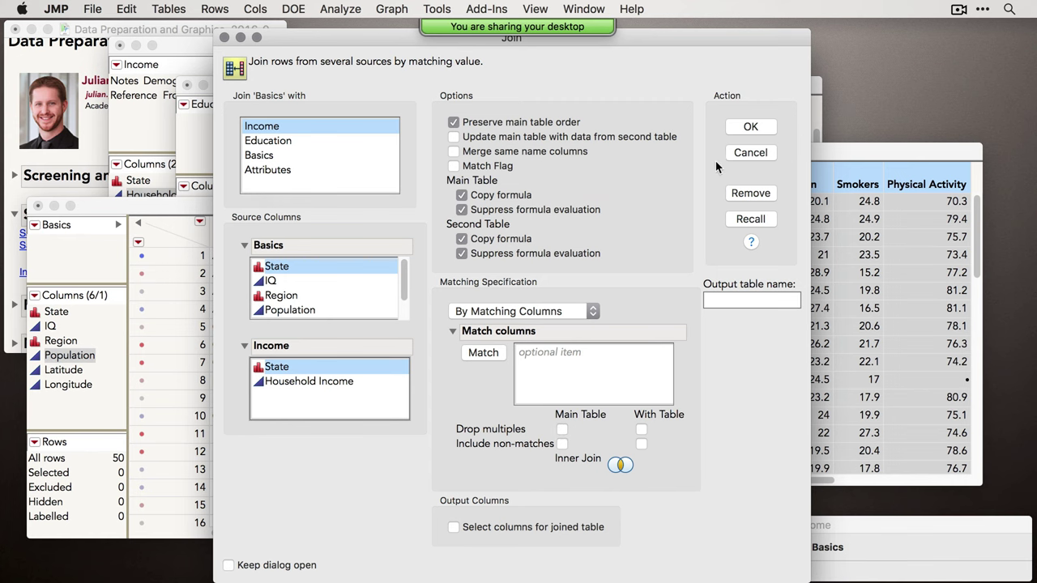
pyautogui.click(750, 153)
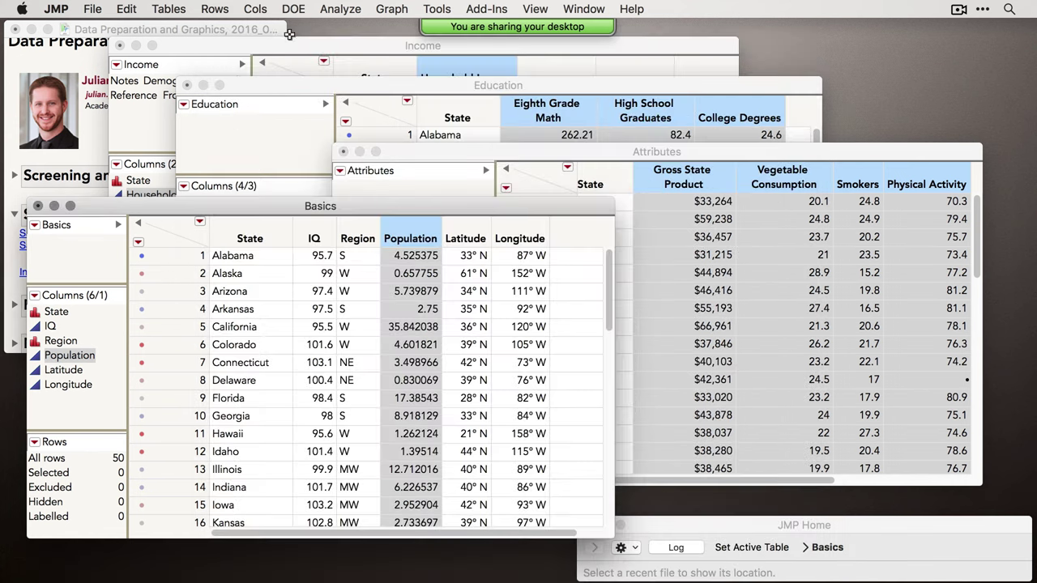
# Set up an Update of the Basics table with data from Income, using Match columns and all added columns.
pyautogui.click(166, 9)
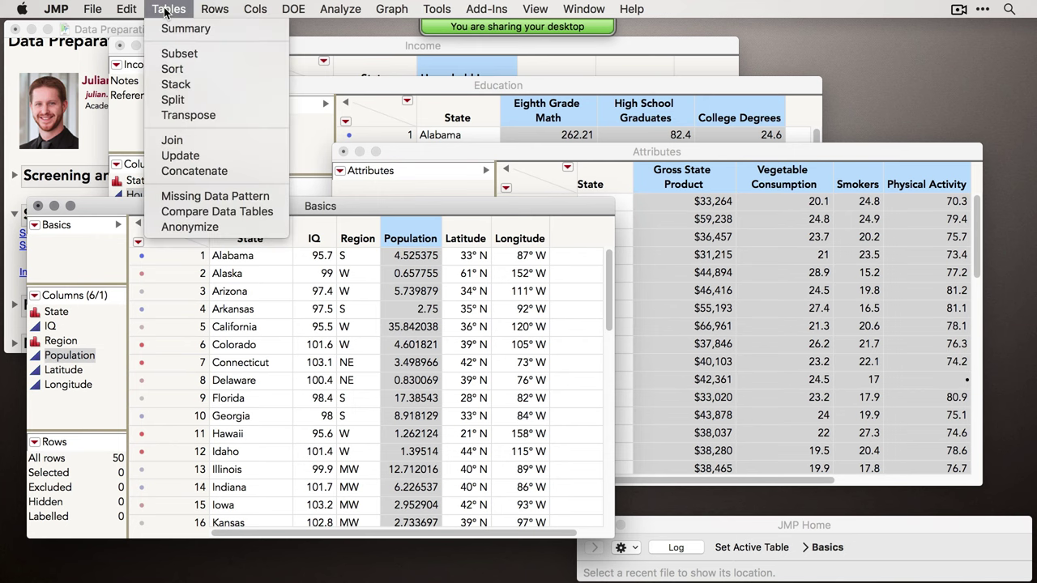
pyautogui.click(187, 157)
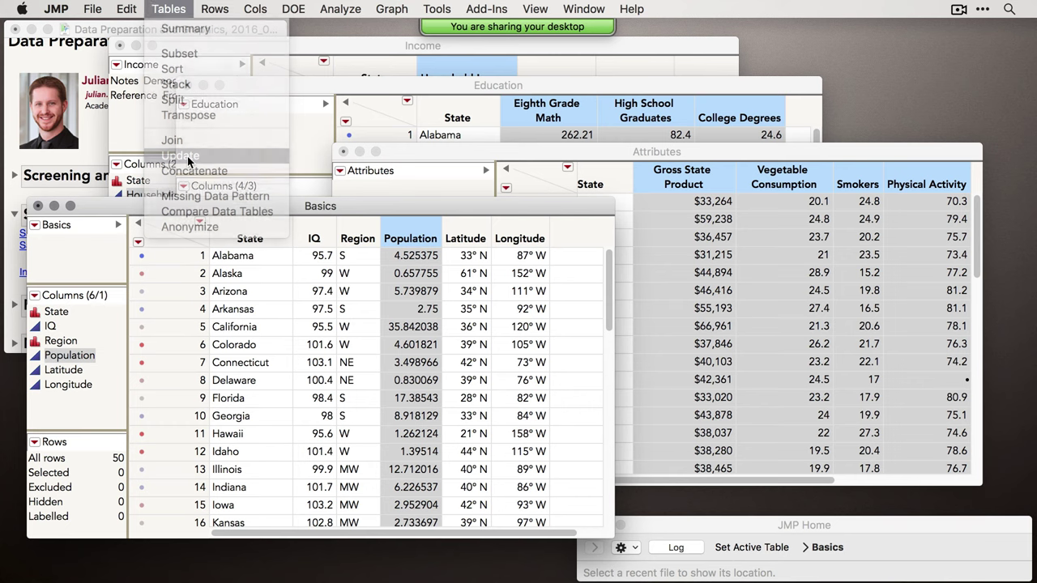
pyautogui.moveTo(458, 89); pyautogui.dragTo(521, 102)
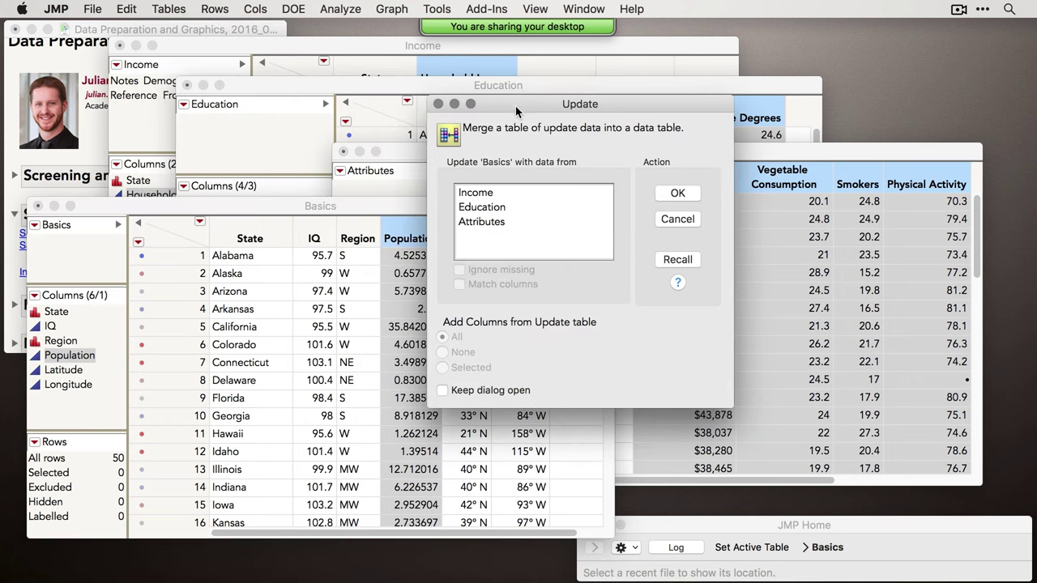
pyautogui.moveTo(338, 209); pyautogui.dragTo(329, 198)
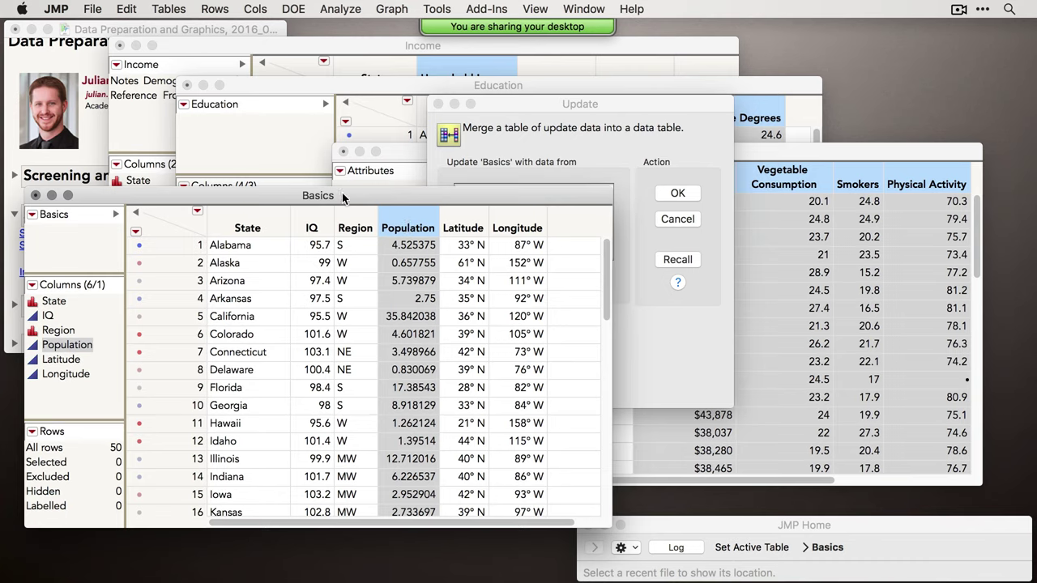
pyautogui.moveTo(341, 198); pyautogui.dragTo(328, 197)
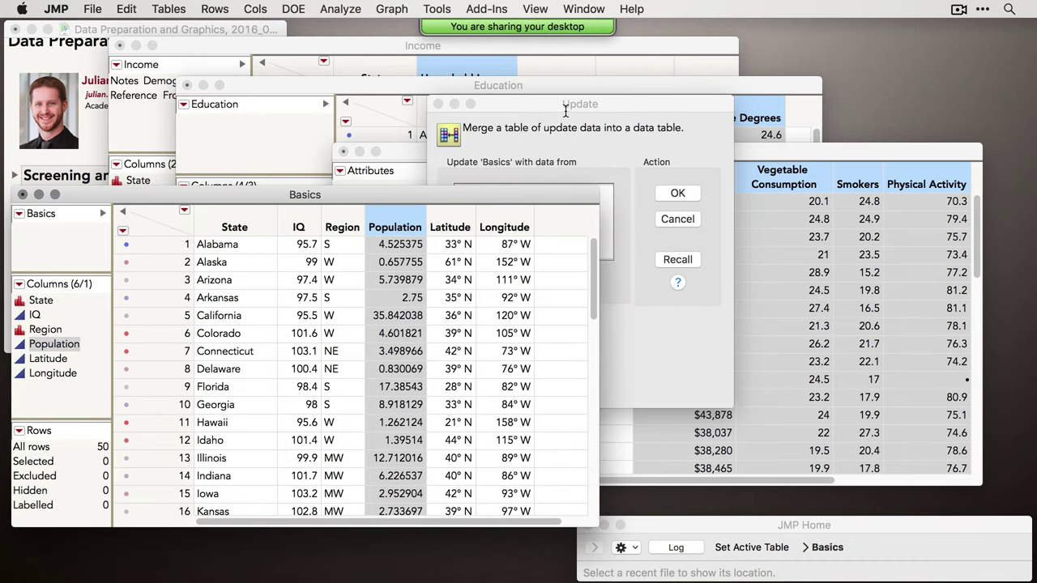
pyautogui.moveTo(566, 109); pyautogui.dragTo(604, 86)
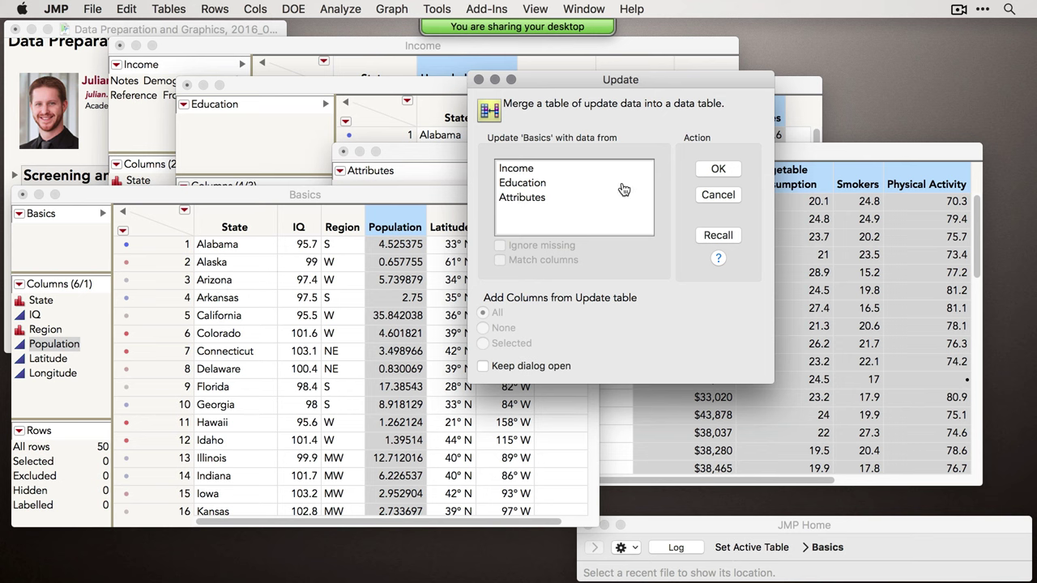
pyautogui.click(537, 169)
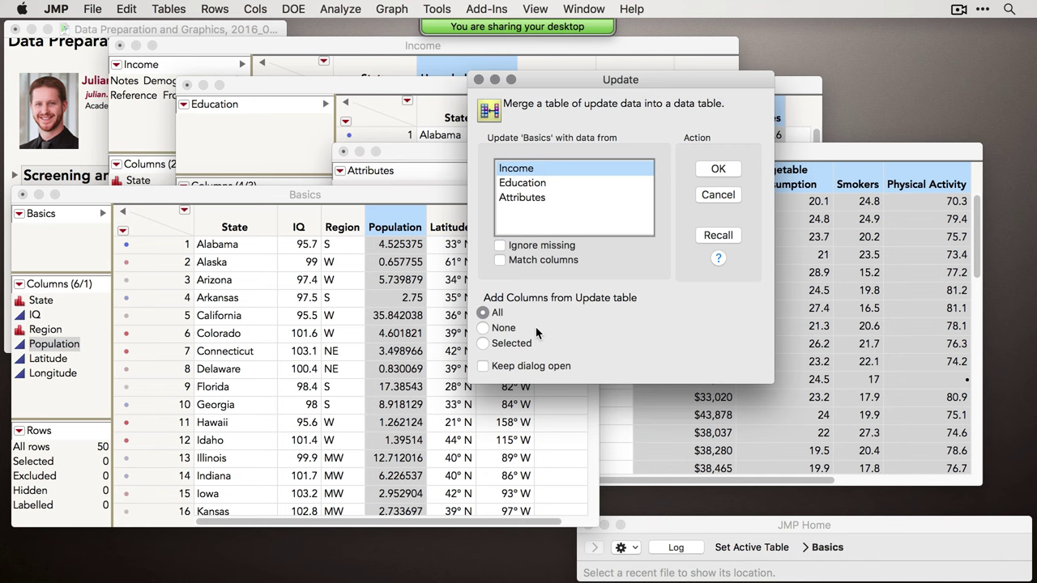
pyautogui.click(536, 263)
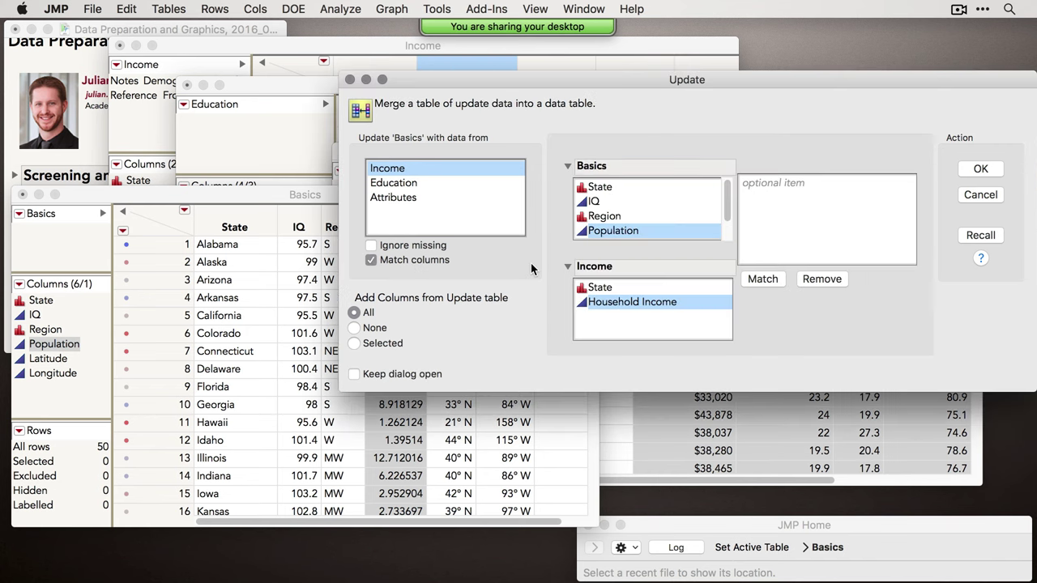
# Arrange the Income table above the Update dialog so both tables can be compared while matching.
pyautogui.moveTo(587, 83); pyautogui.dragTo(497, 281)
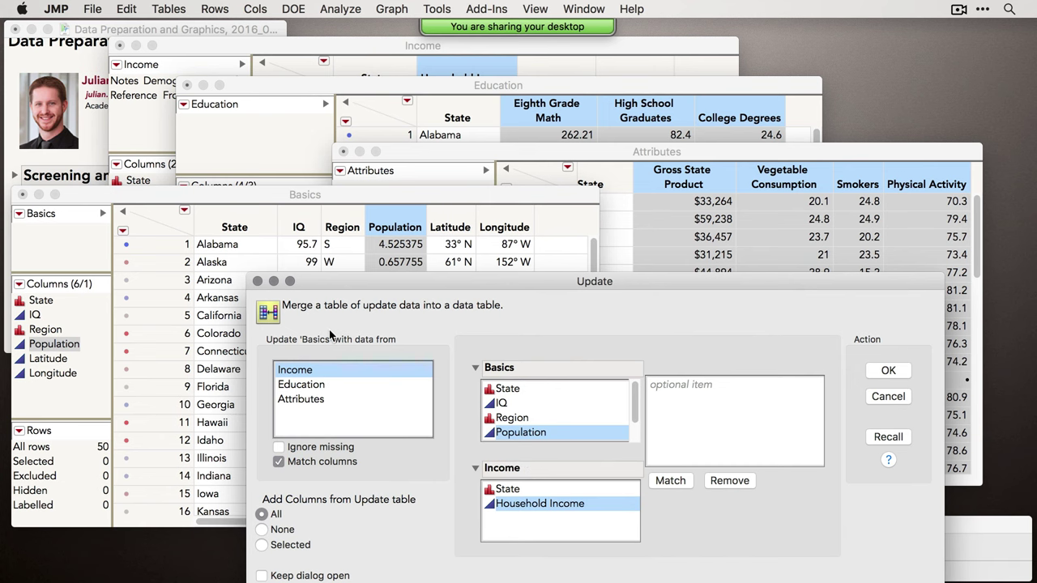
pyautogui.click(456, 72)
pyautogui.moveTo(438, 45); pyautogui.dragTo(669, 42)
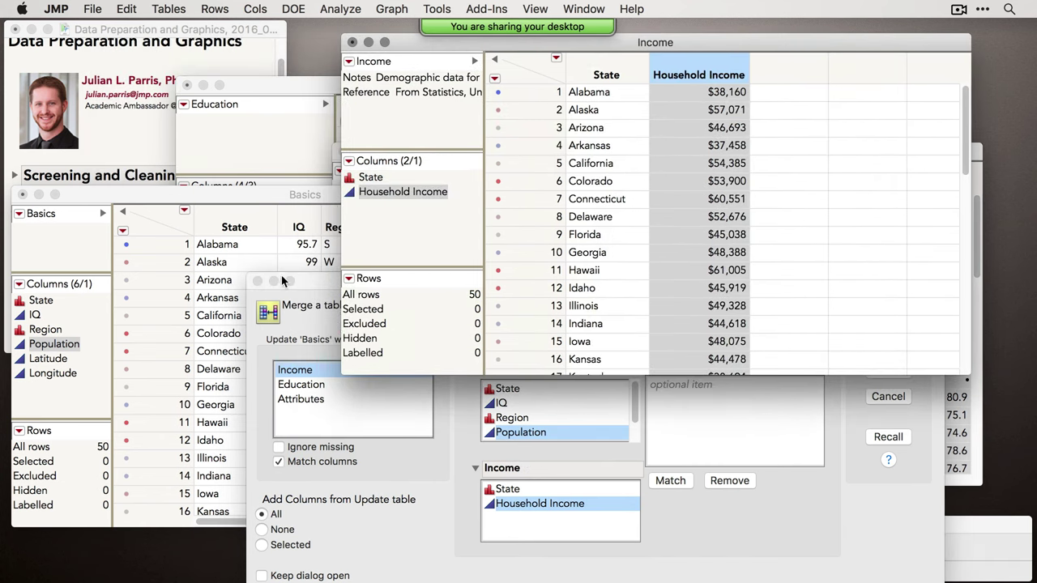
pyautogui.click(315, 284)
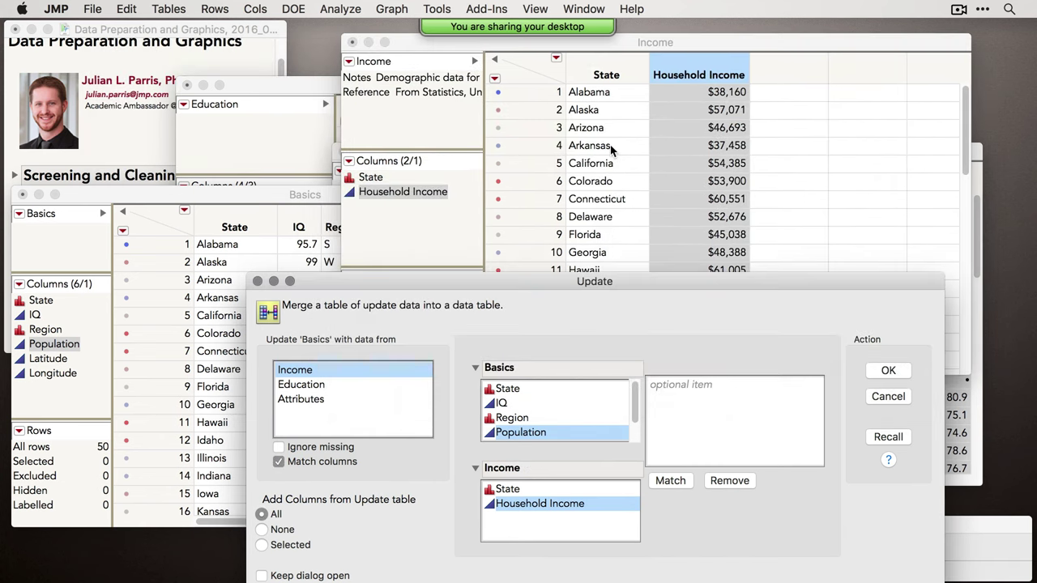
pyautogui.moveTo(548, 285); pyautogui.dragTo(537, 256)
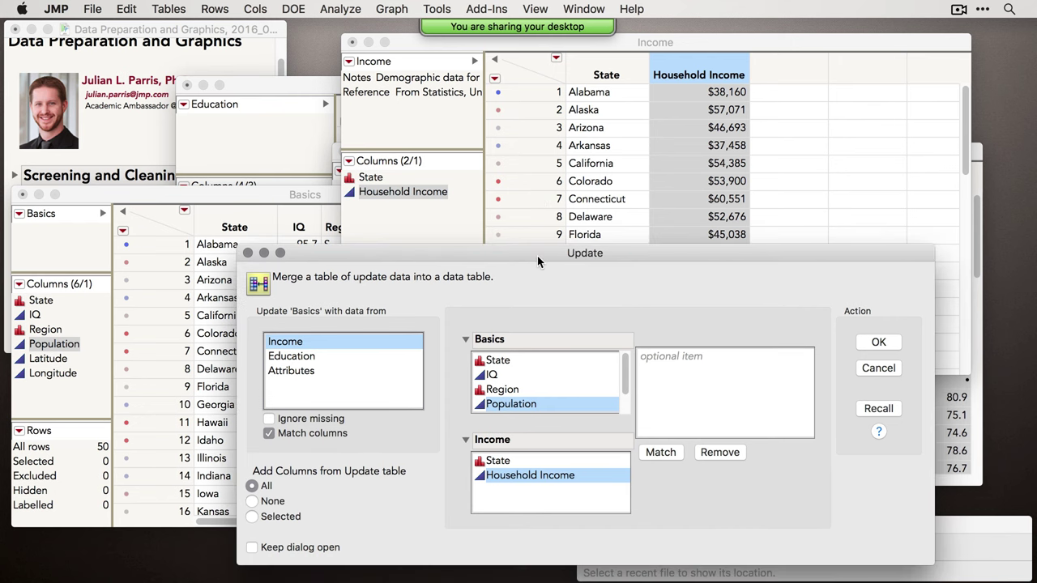
# Match State in Basics to State in Income and run the update.
pyautogui.click(500, 361)
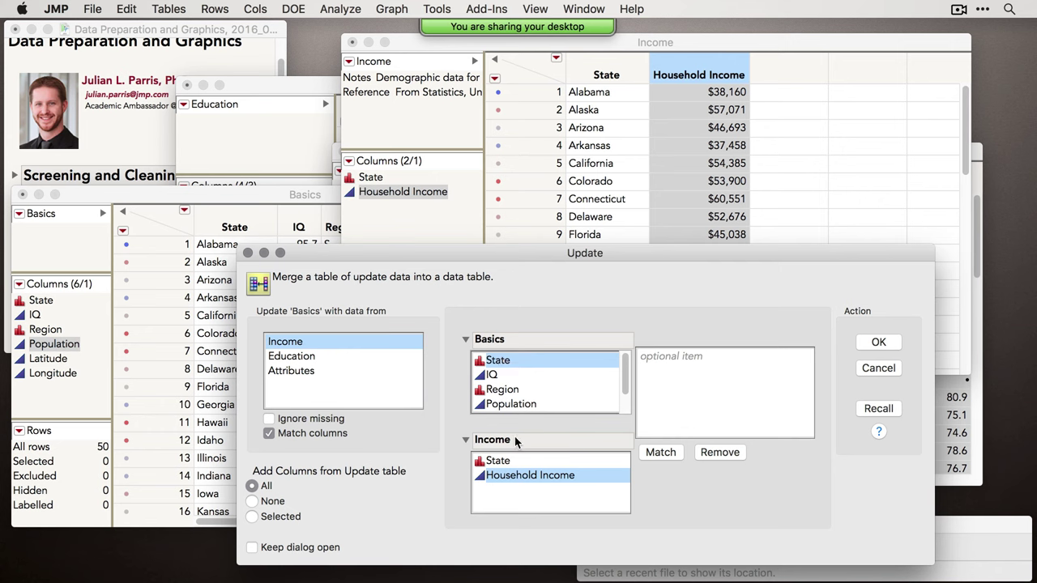
pyautogui.click(501, 462)
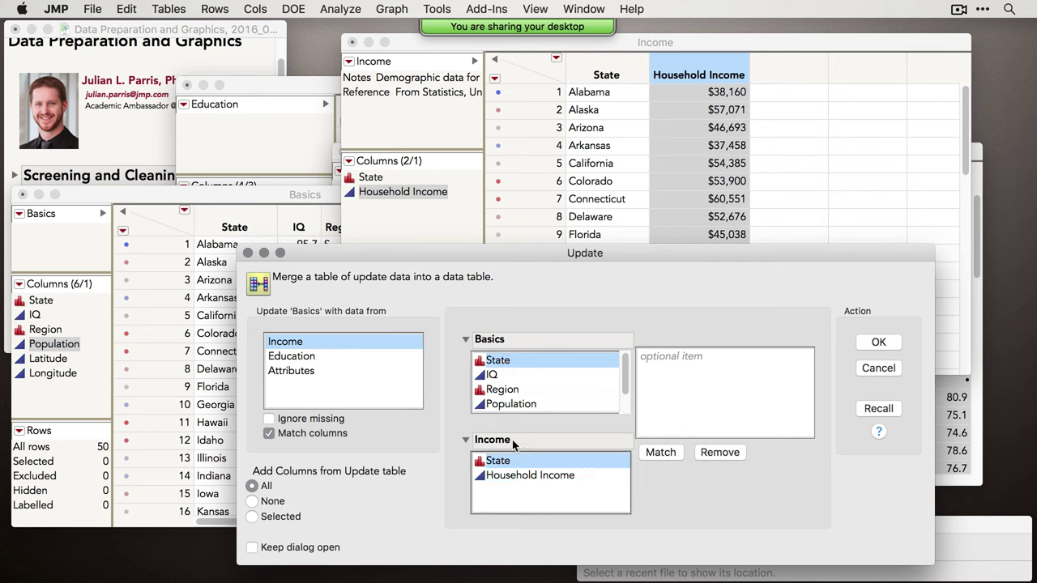
pyautogui.click(660, 452)
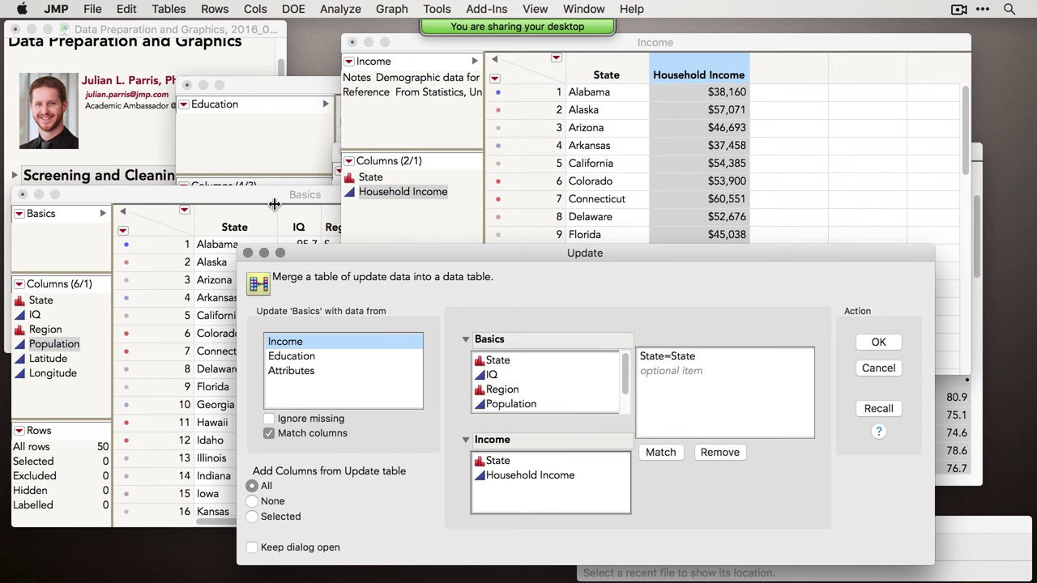
pyautogui.click(878, 343)
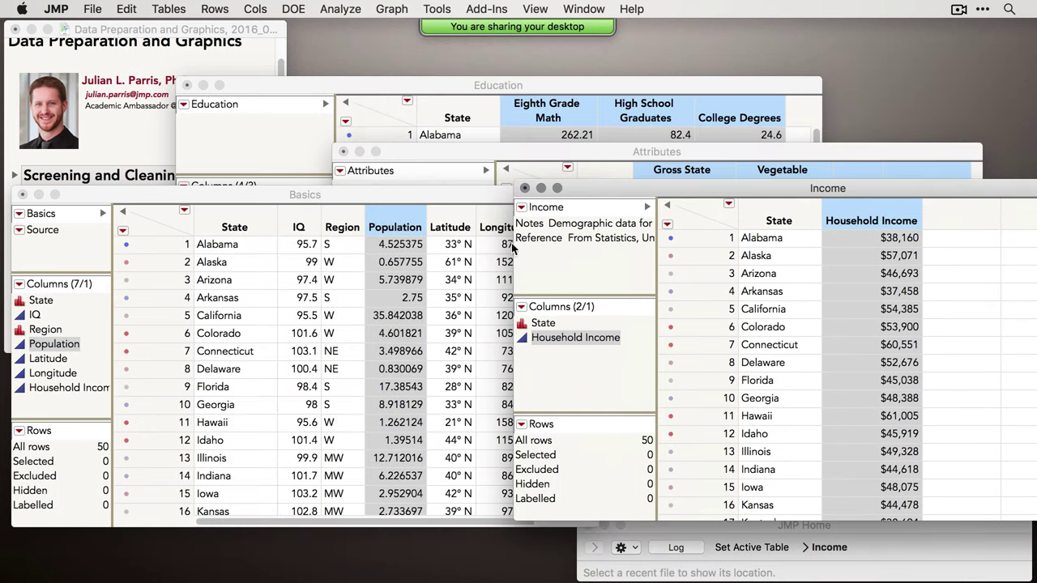
# Bring the Basics table forward and close the Income table without saving its changes.
pyautogui.click(512, 249)
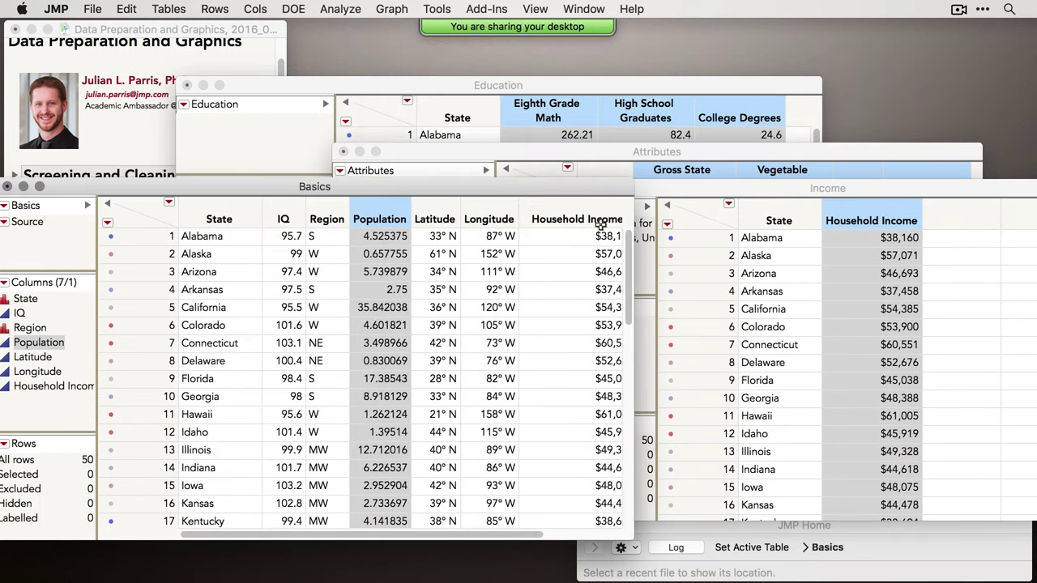
pyautogui.click(690, 185)
pyautogui.click(524, 191)
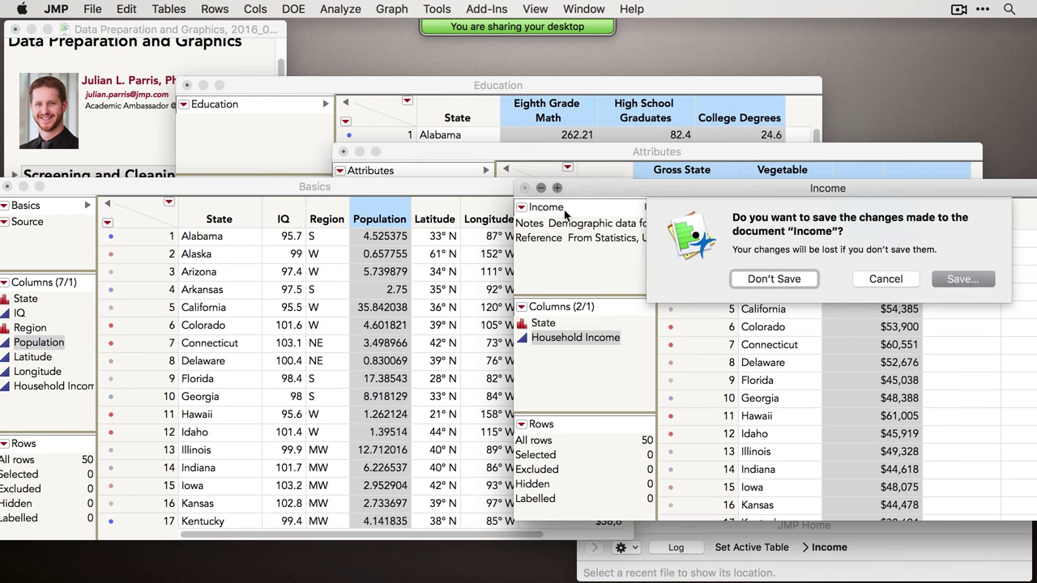
pyautogui.click(705, 277)
# Update Basics with all Education columns, matching on State, and close the Attributes table without saving.
pyautogui.click(168, 9)
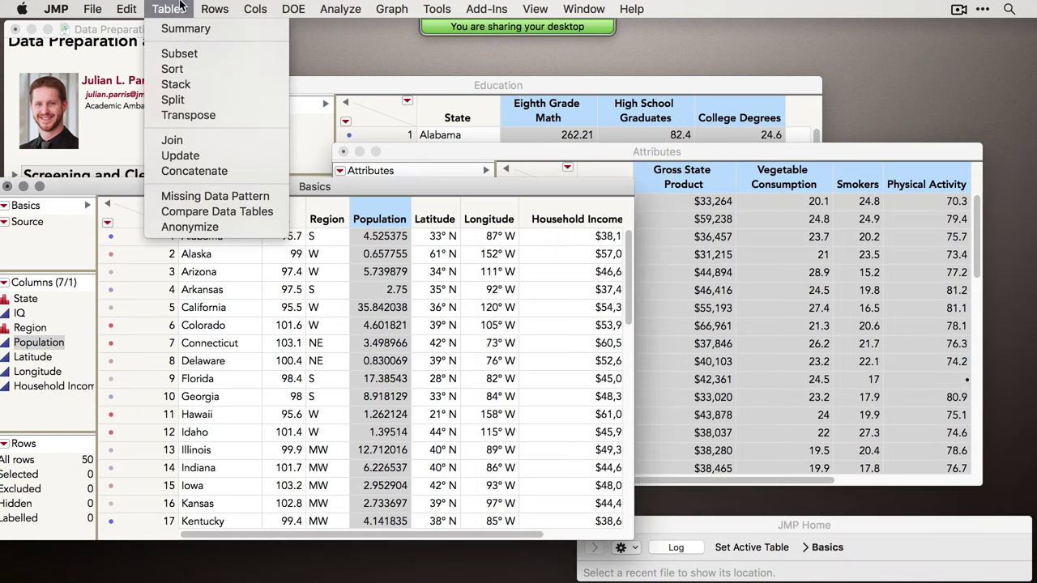
pyautogui.click(205, 159)
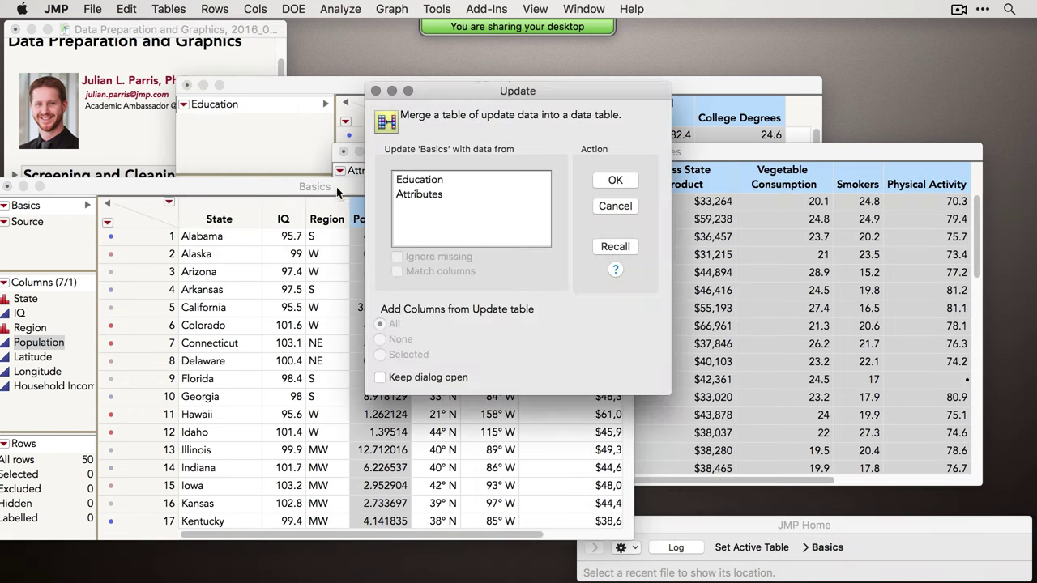
pyautogui.click(429, 180)
pyautogui.click(448, 271)
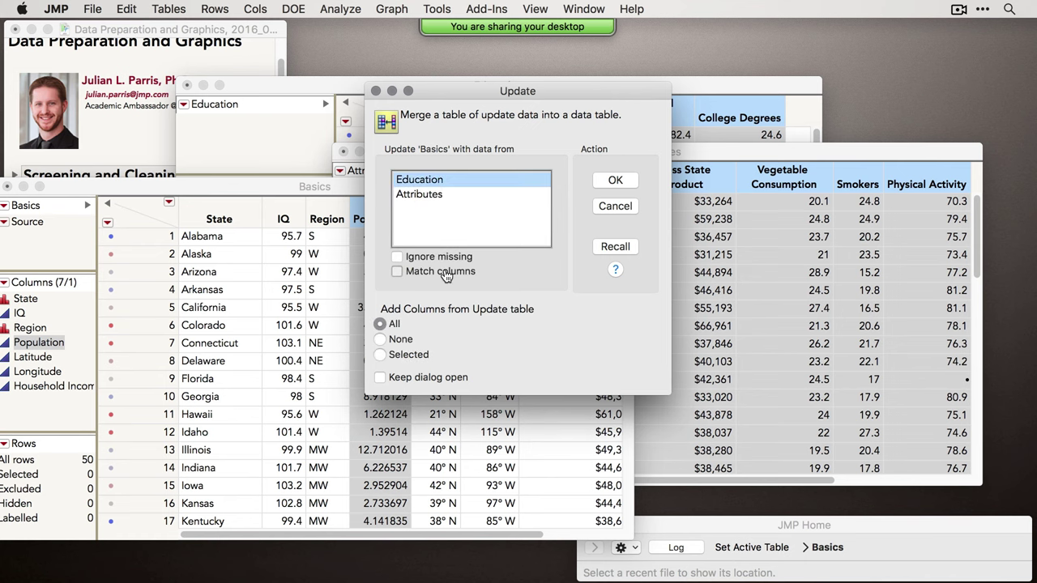
pyautogui.click(618, 199)
pyautogui.click(664, 298)
pyautogui.click(761, 290)
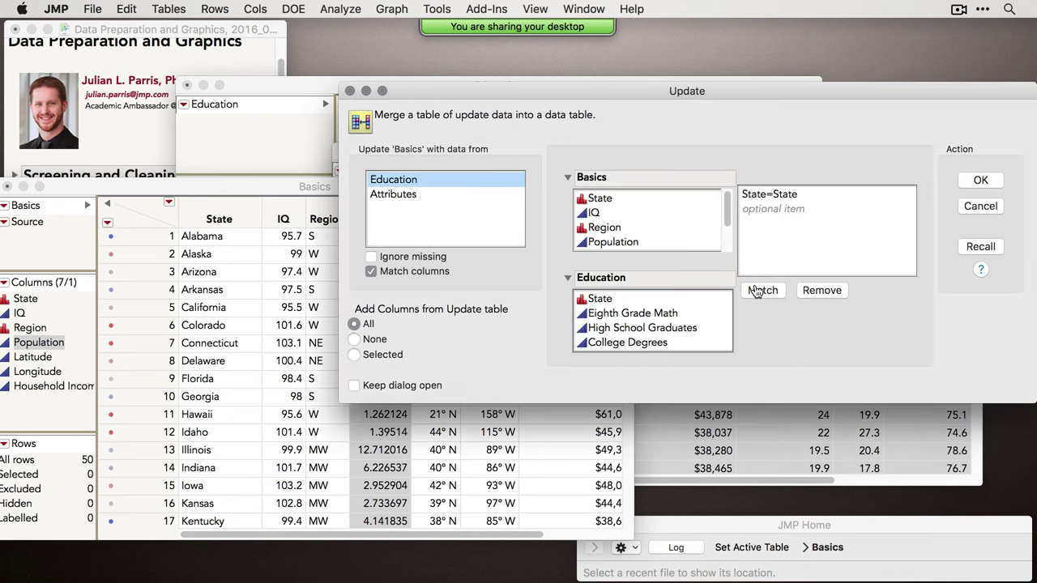
pyautogui.click(980, 179)
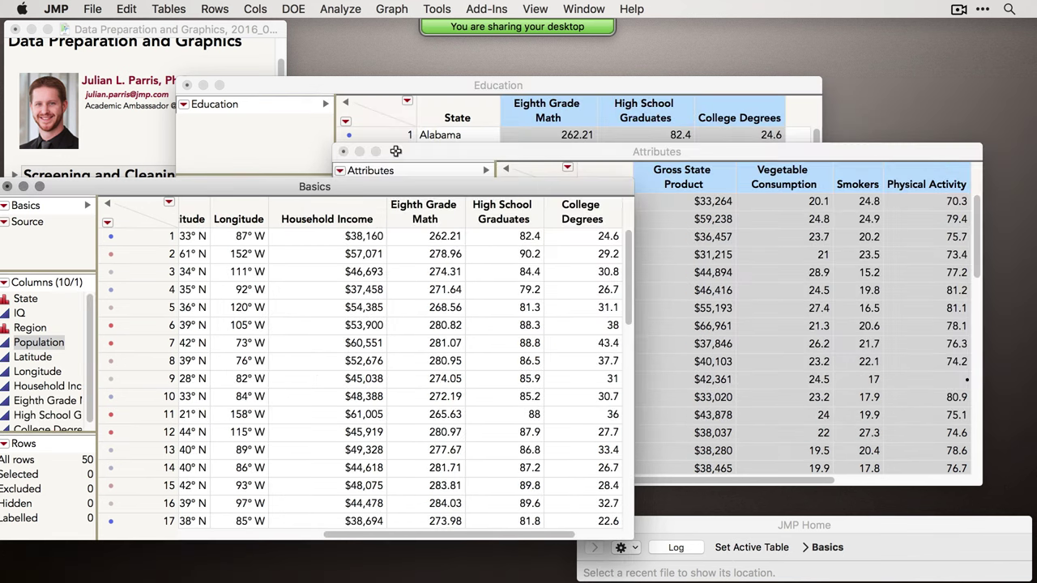
pyautogui.click(343, 151)
pyautogui.click(602, 242)
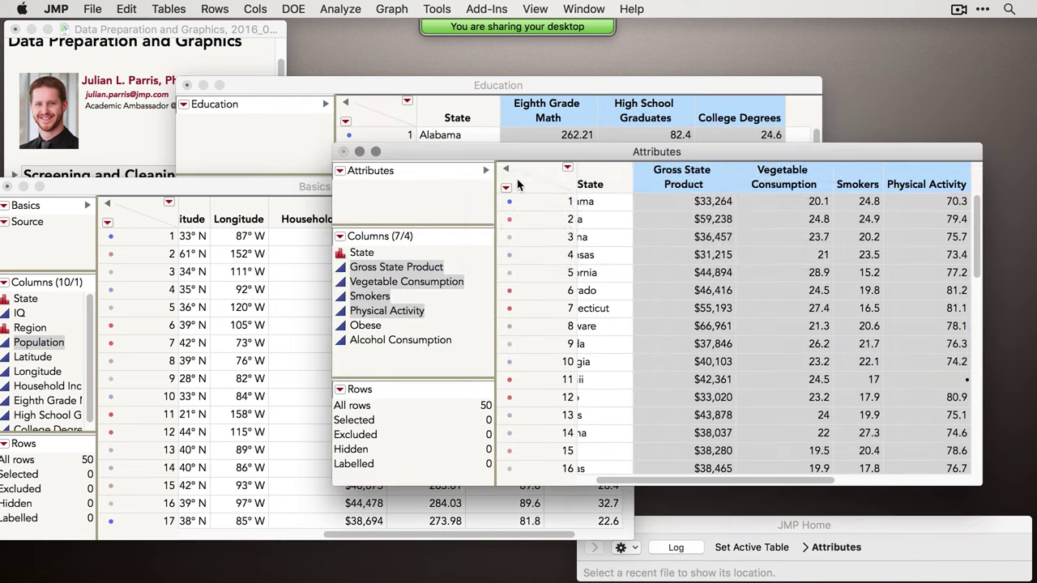
# Repeat the update of Basics with the Education table, again matching State to State.
pyautogui.click(191, 8)
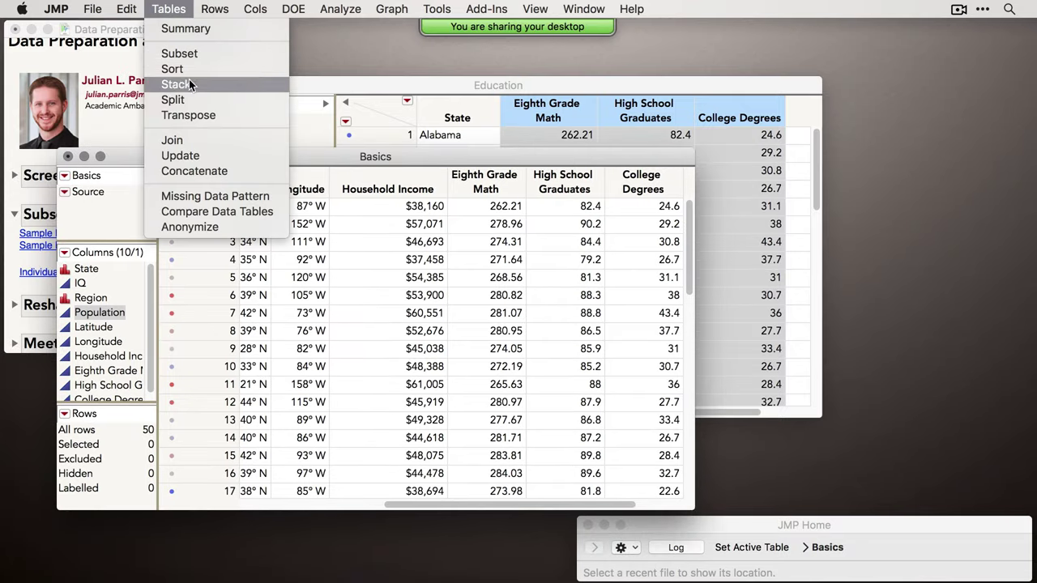
pyautogui.click(214, 150)
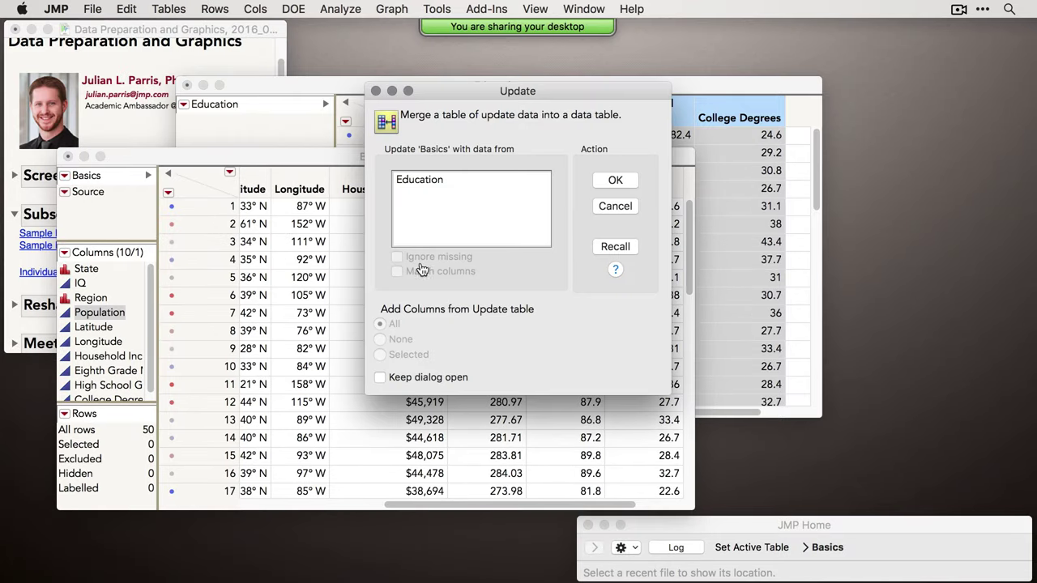
pyautogui.click(425, 187)
pyautogui.click(423, 272)
pyautogui.click(599, 199)
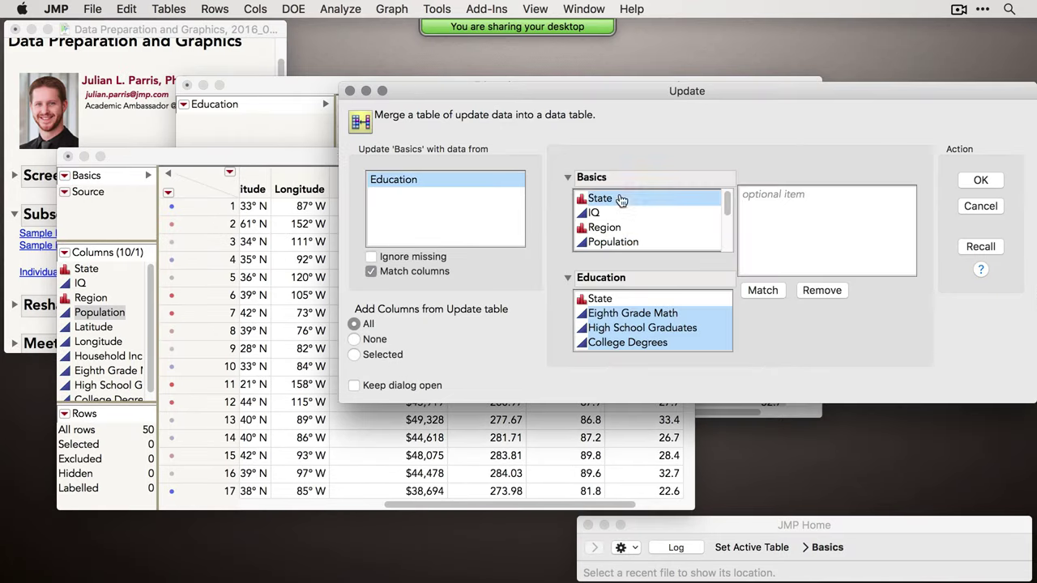
pyautogui.click(601, 299)
pyautogui.click(762, 290)
pyautogui.click(972, 181)
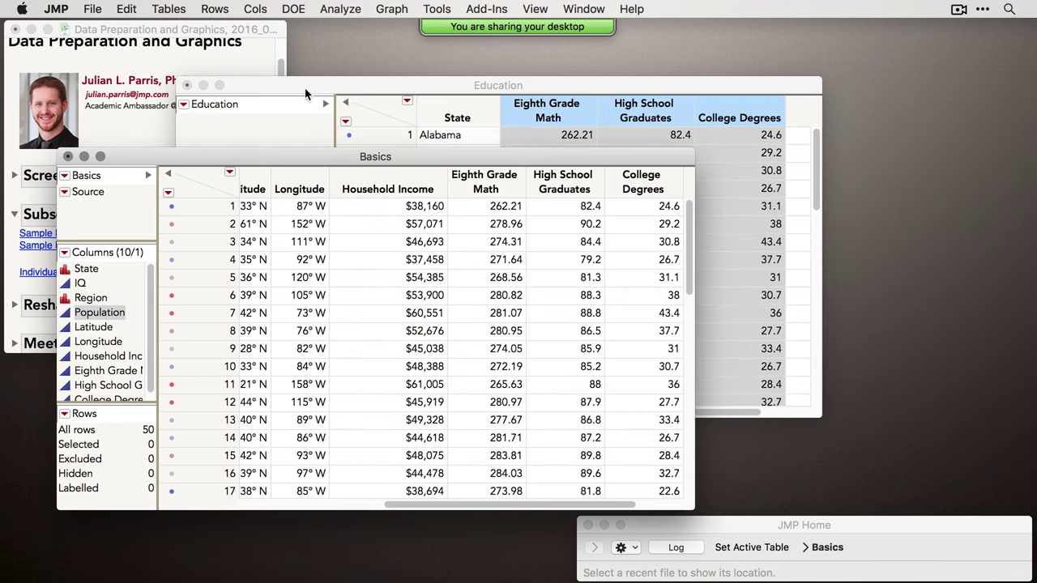
# Close the Education table without saving, then reposition and enlarge the Basics window to show its added columns.
pyautogui.click(186, 84)
pyautogui.click(466, 175)
pyautogui.moveTo(461, 154); pyautogui.dragTo(520, 93)
pyautogui.moveTo(752, 446); pyautogui.dragTo(1002, 478)
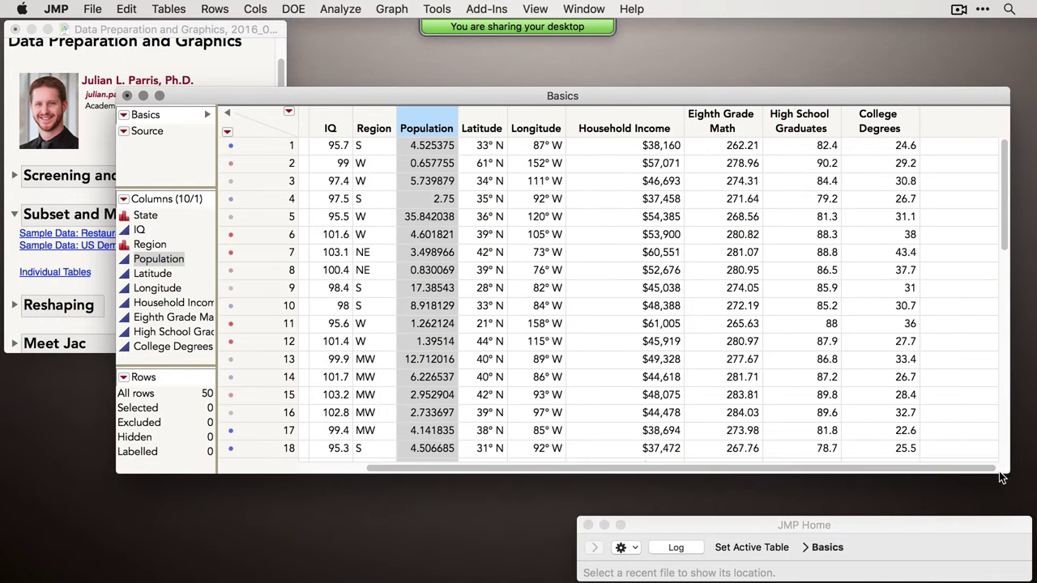
# Show the merged Basics table from its State column onward, then close the table without saving.
pyautogui.moveTo(916, 470); pyautogui.dragTo(717, 466)
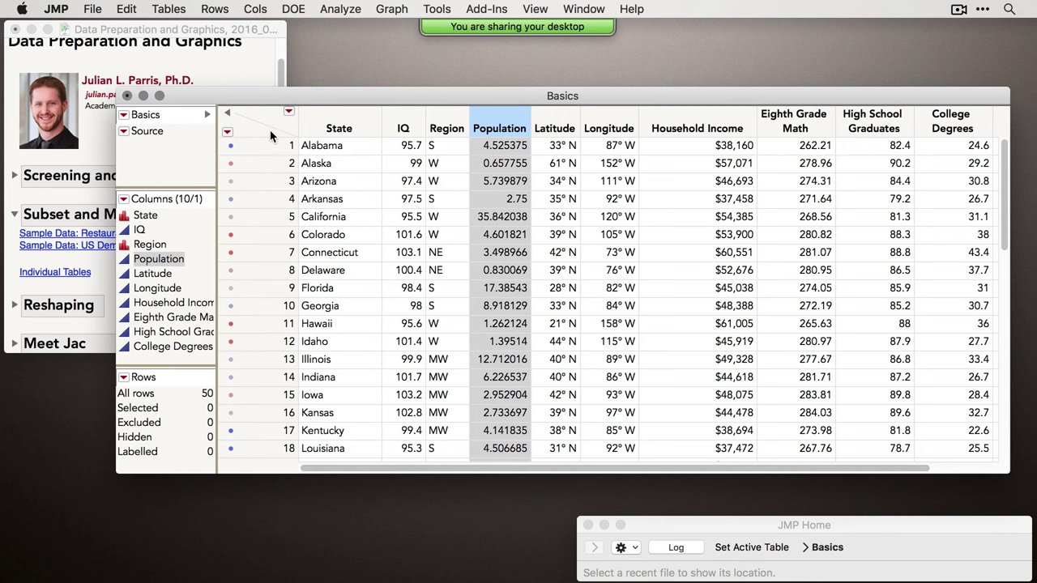
pyautogui.moveTo(223, 96); pyautogui.dragTo(188, 88)
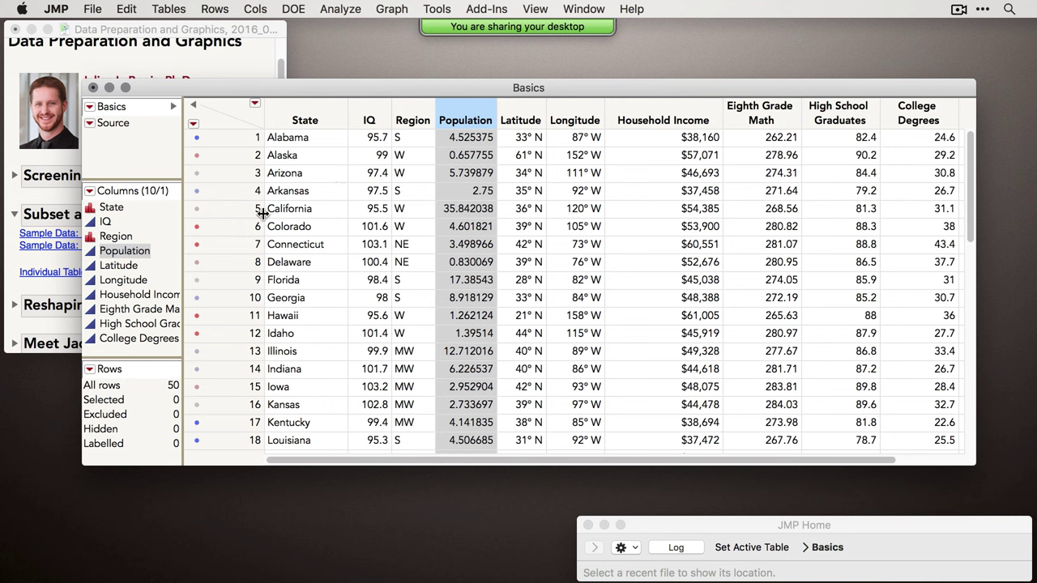
pyautogui.click(93, 87)
pyautogui.click(484, 179)
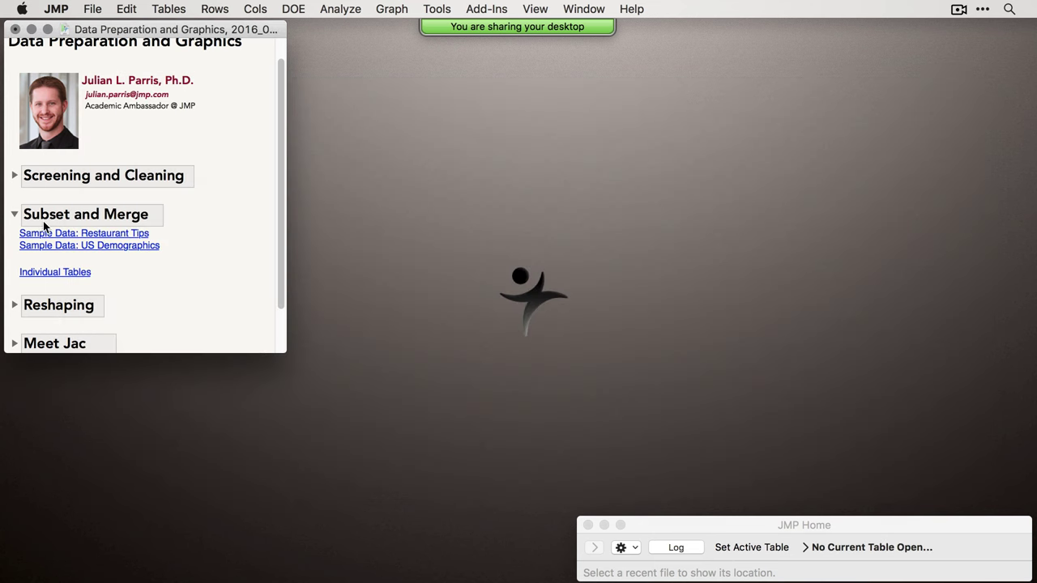
# Collapse Subset and Merge in the journal, expand Reshaping and its Tables > Stack section, and open the Dogs sample data.
pyautogui.click(13, 214)
pyautogui.click(14, 253)
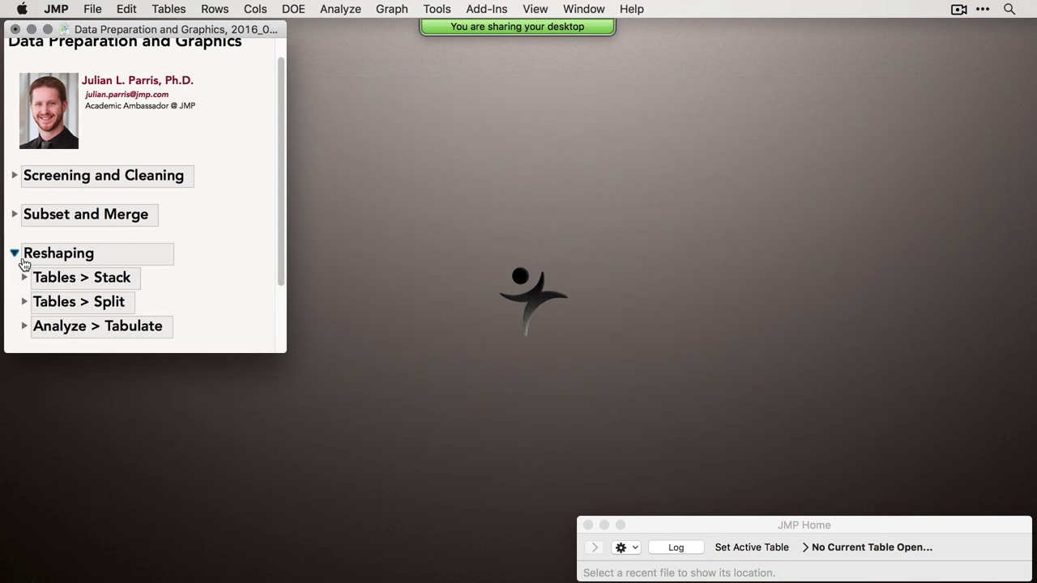
pyautogui.moveTo(274, 356); pyautogui.dragTo(311, 411)
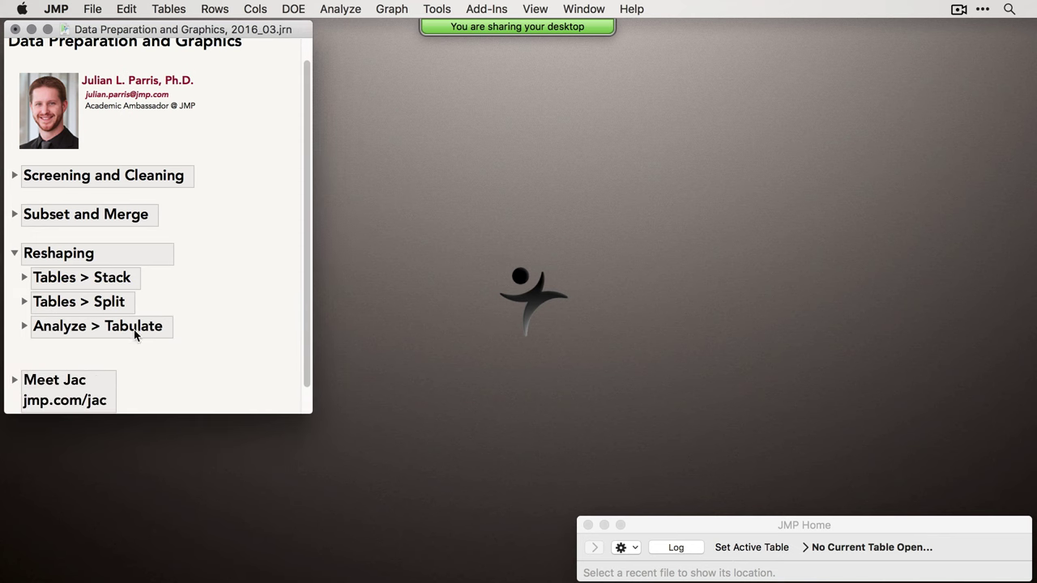
pyautogui.click(24, 278)
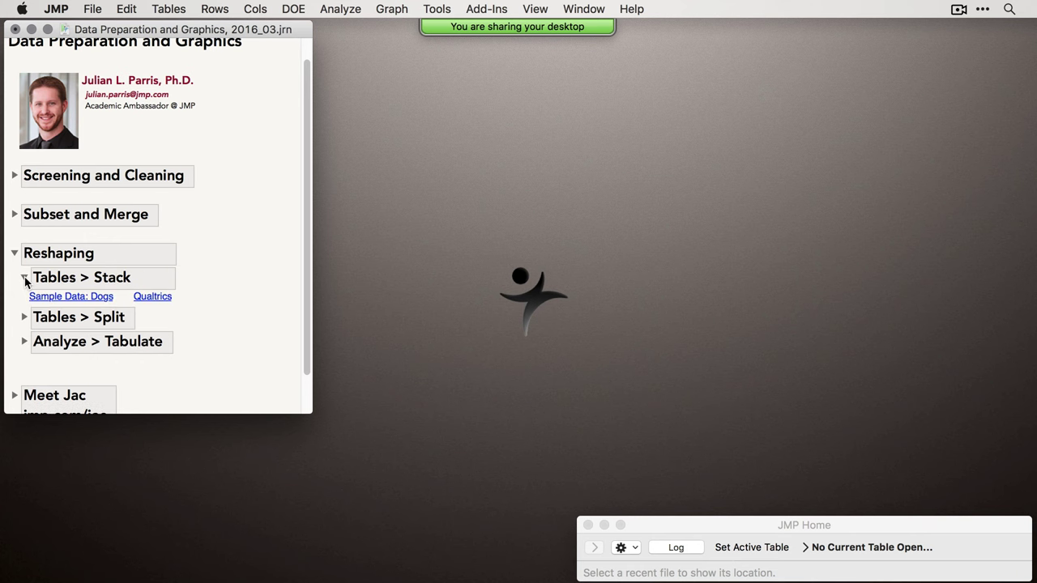
pyautogui.click(81, 296)
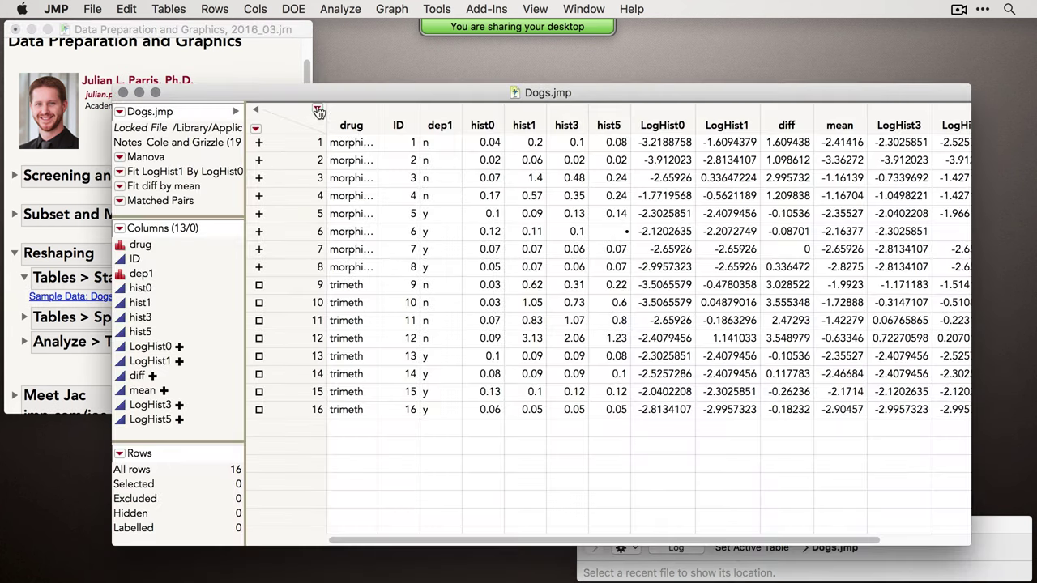
# Fit the Dogs.jmp window to show all columns, then highlight the ID values and the hist0 through hist5 columns.
pyautogui.moveTo(322, 105); pyautogui.dragTo(314, 45)
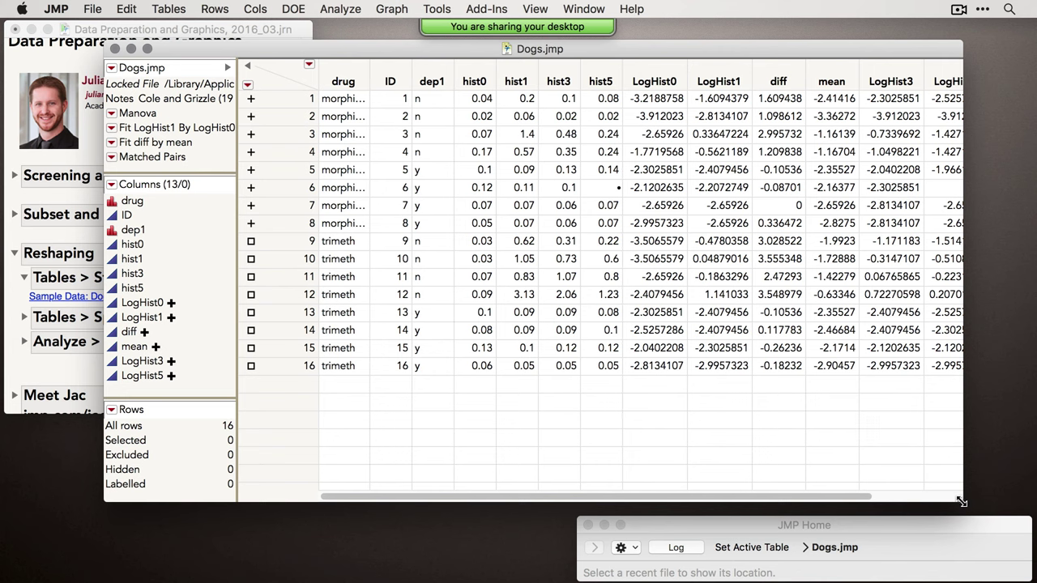
pyautogui.moveTo(961, 500); pyautogui.dragTo(994, 413)
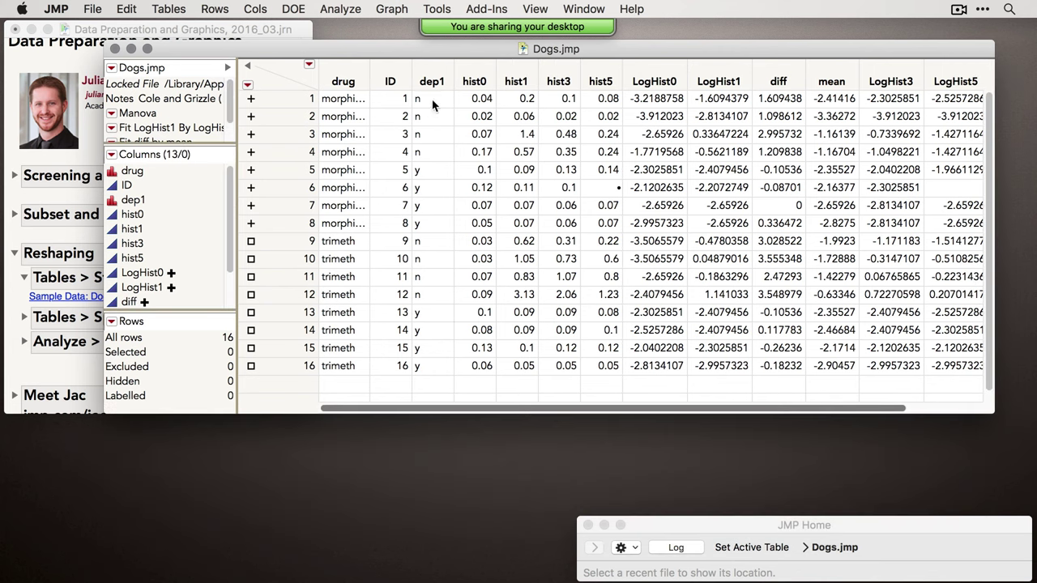
pyautogui.moveTo(394, 99); pyautogui.dragTo(384, 388)
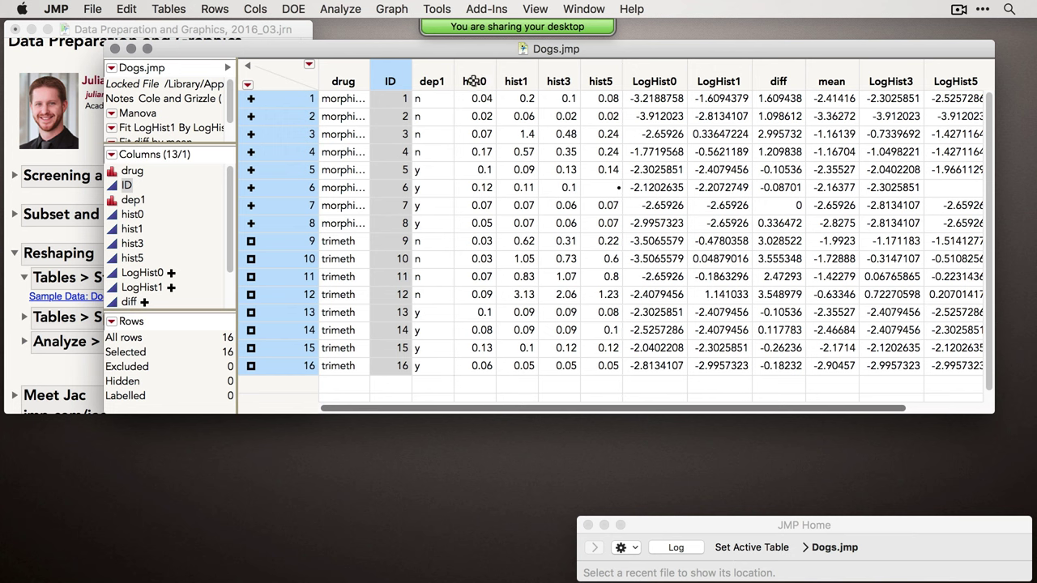
pyautogui.moveTo(475, 81); pyautogui.dragTo(599, 80)
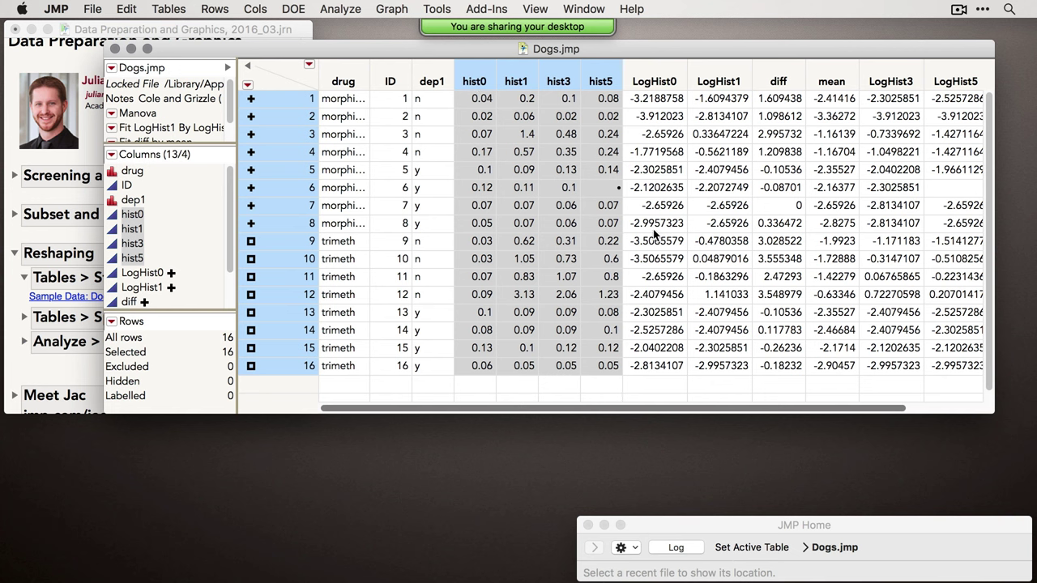
# Delete the LogHist0, LogHist1, diff, mean, LogHist3 and LogHist5 columns from Dogs.jmp, then shrink and reposition its window.
pyautogui.moveTo(139, 274)
pyautogui.mouseDown()
pyautogui.moveTo(144, 366)
pyautogui.moveTo(141, 292)
pyautogui.mouseUp()
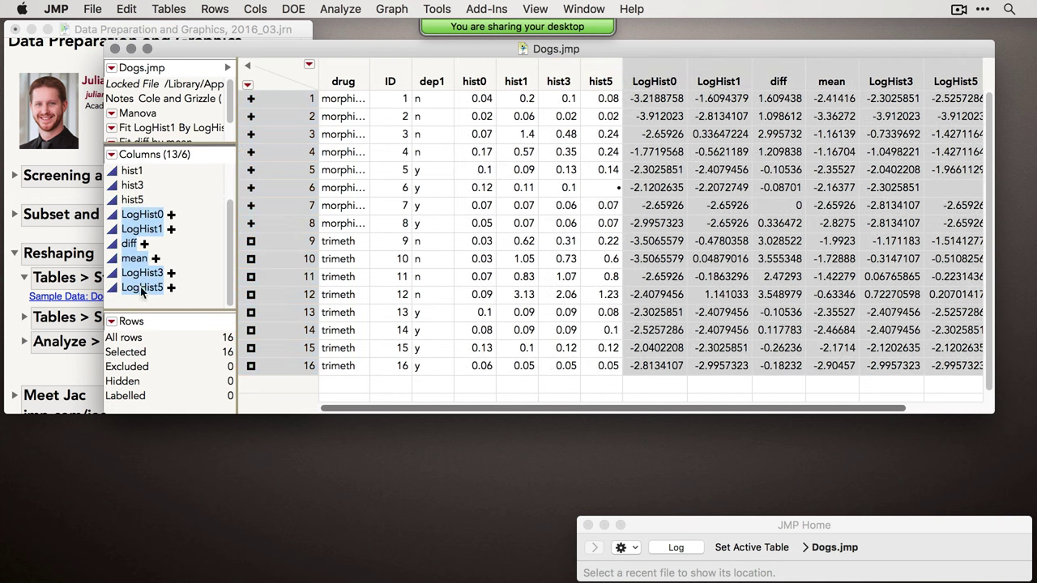
pyautogui.rightClick(142, 291)
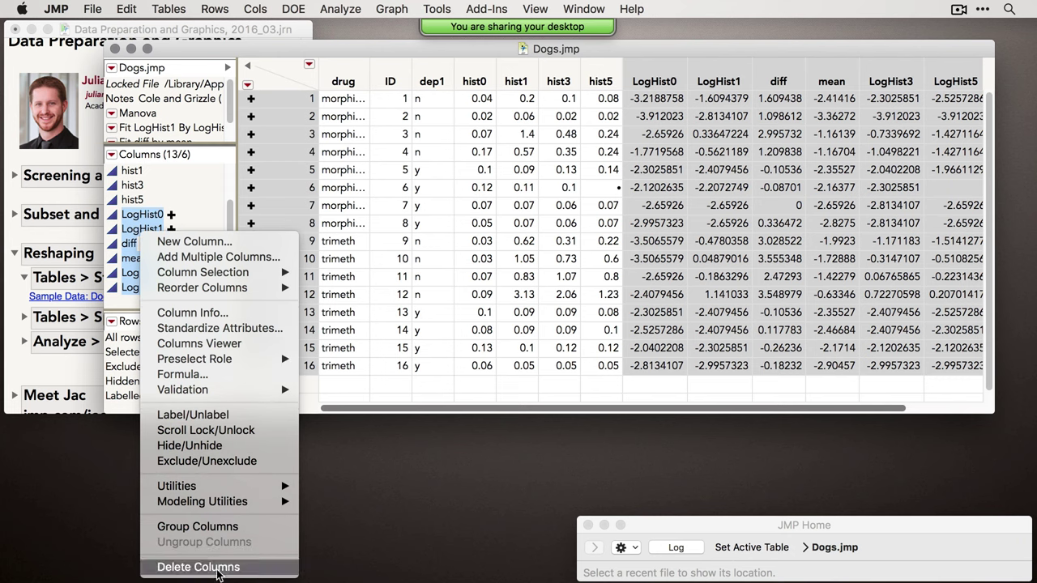
pyautogui.click(217, 574)
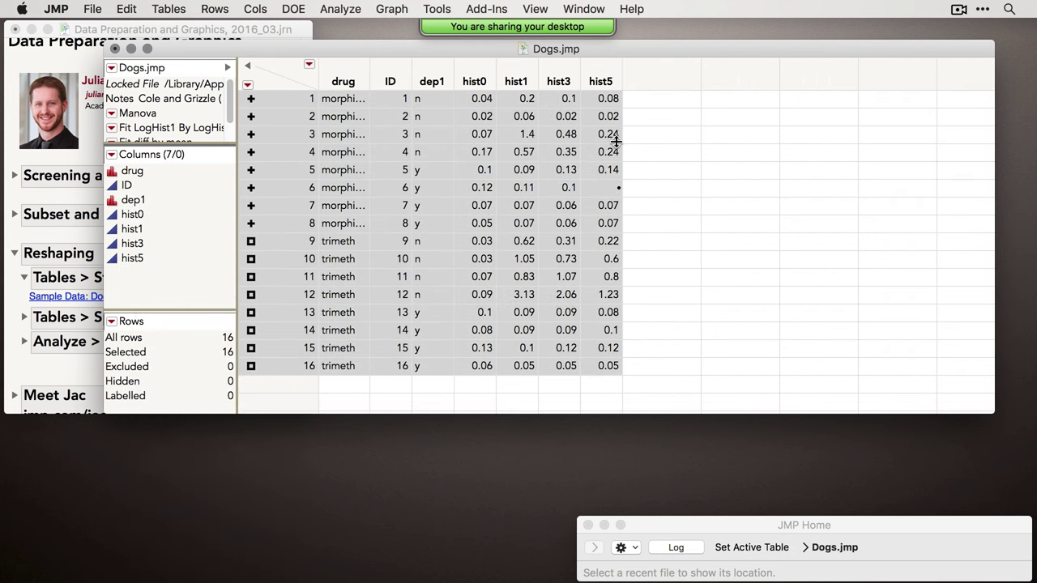
pyautogui.moveTo(990, 414); pyautogui.dragTo(648, 400)
pyautogui.moveTo(482, 53); pyautogui.dragTo(581, 55)
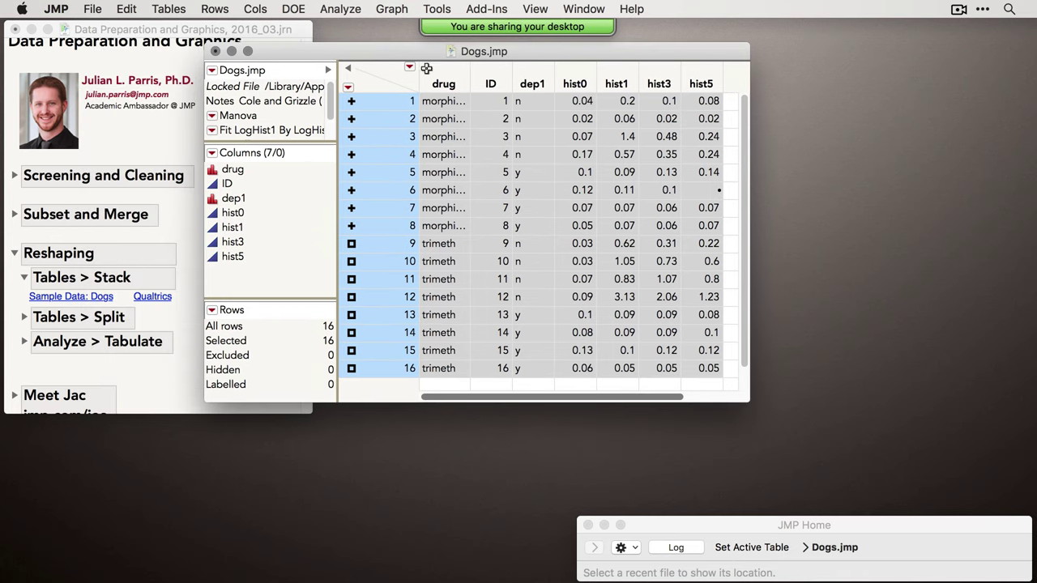
# Clear the row selection, highlight the hist0 through hist5 columns, then select the first dog's ID cell.
pyautogui.click(381, 84)
pyautogui.moveTo(582, 77); pyautogui.dragTo(713, 77)
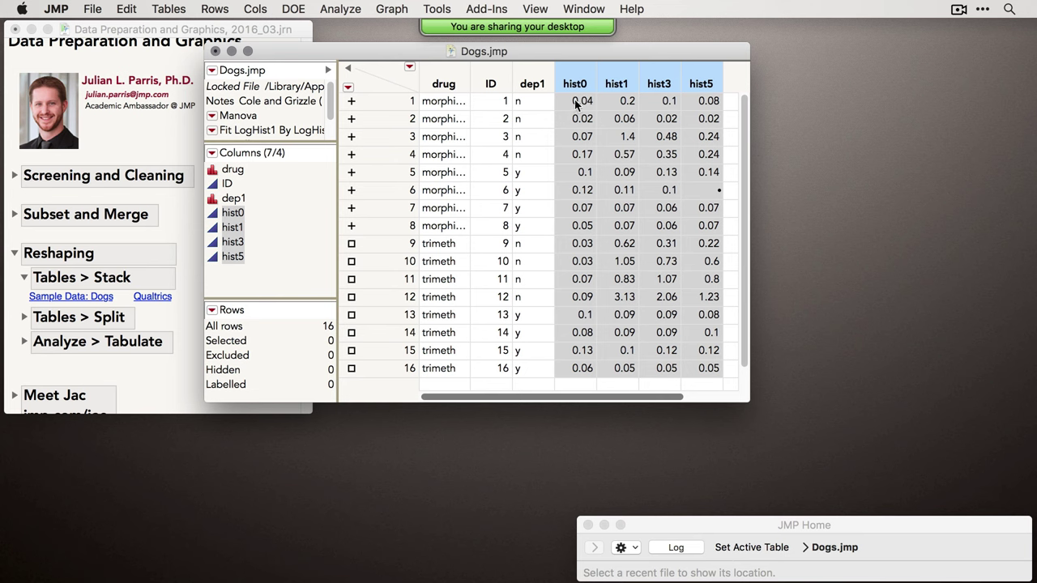
pyautogui.click(497, 101)
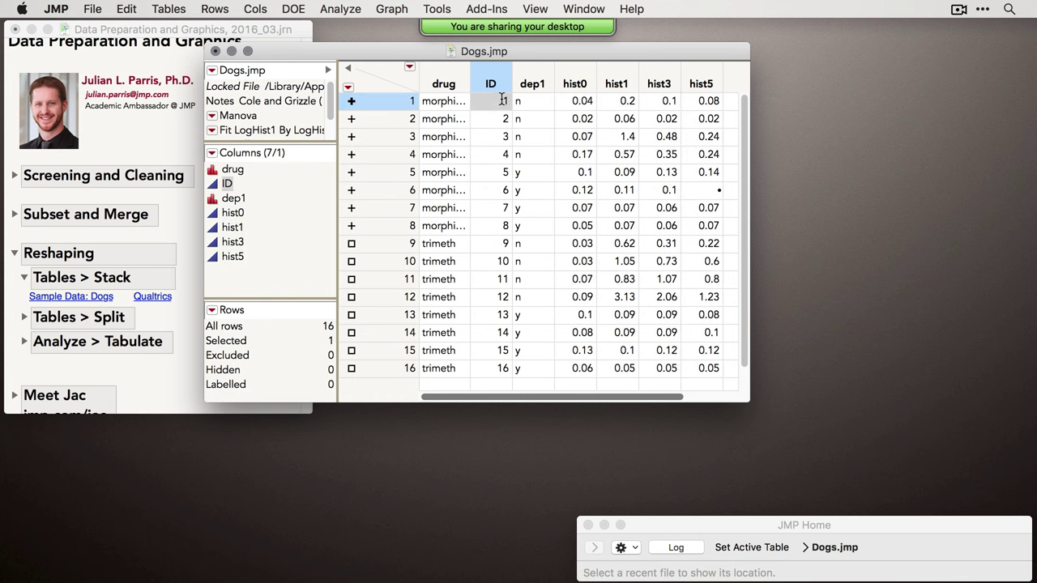
# Stack the hist0, hist1, hist3 and hist5 columns into a new table, keeping the Stack dialog open.
pyautogui.click(183, 10)
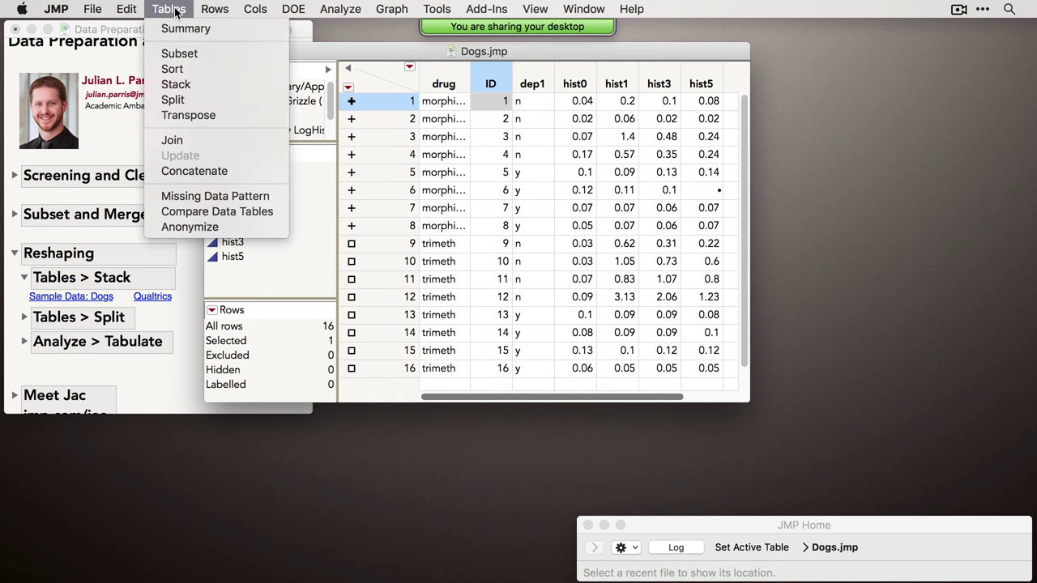
pyautogui.click(195, 86)
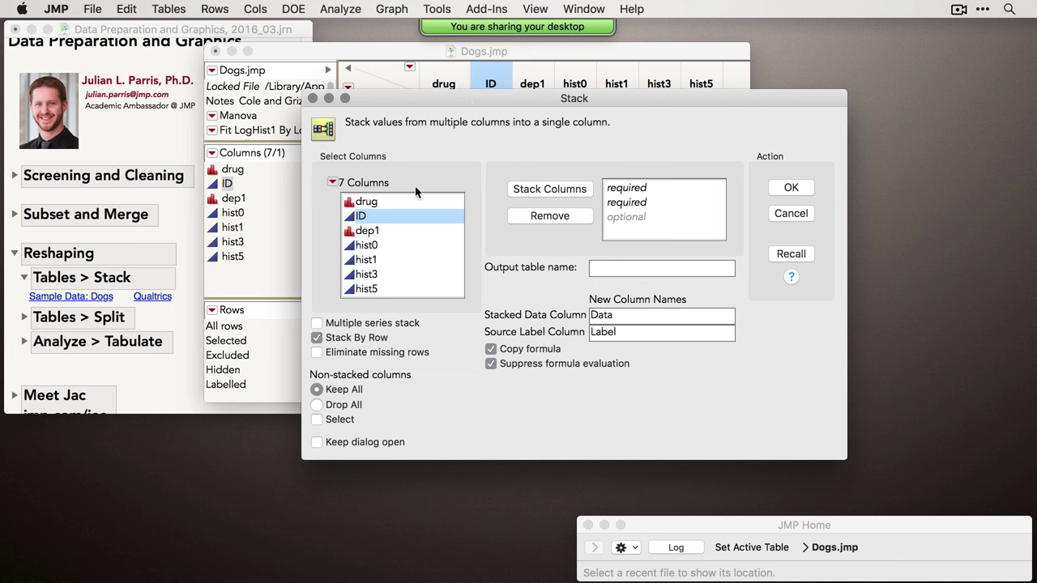
pyautogui.moveTo(385, 246); pyautogui.dragTo(380, 316)
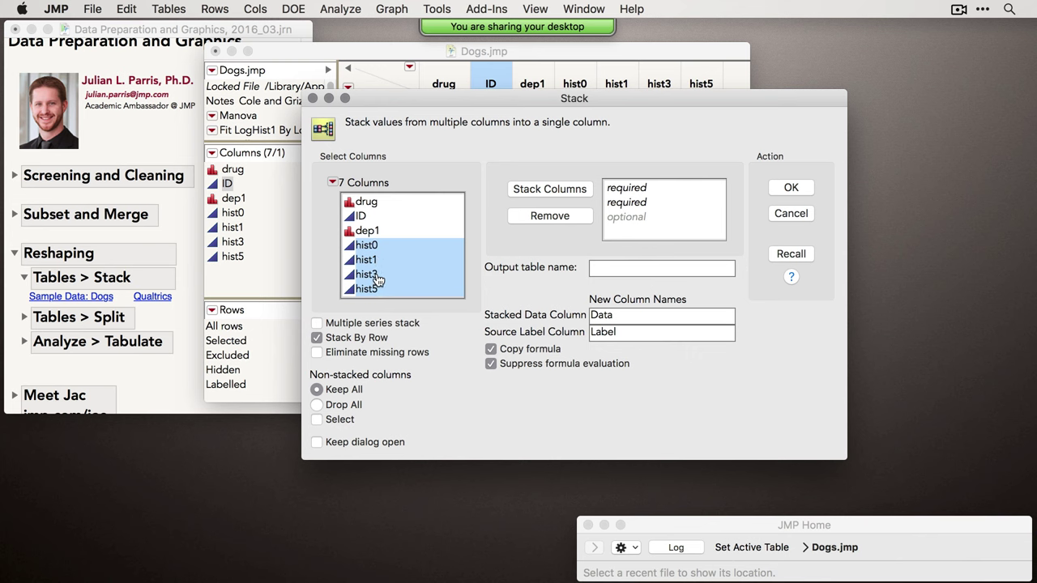
pyautogui.click(565, 192)
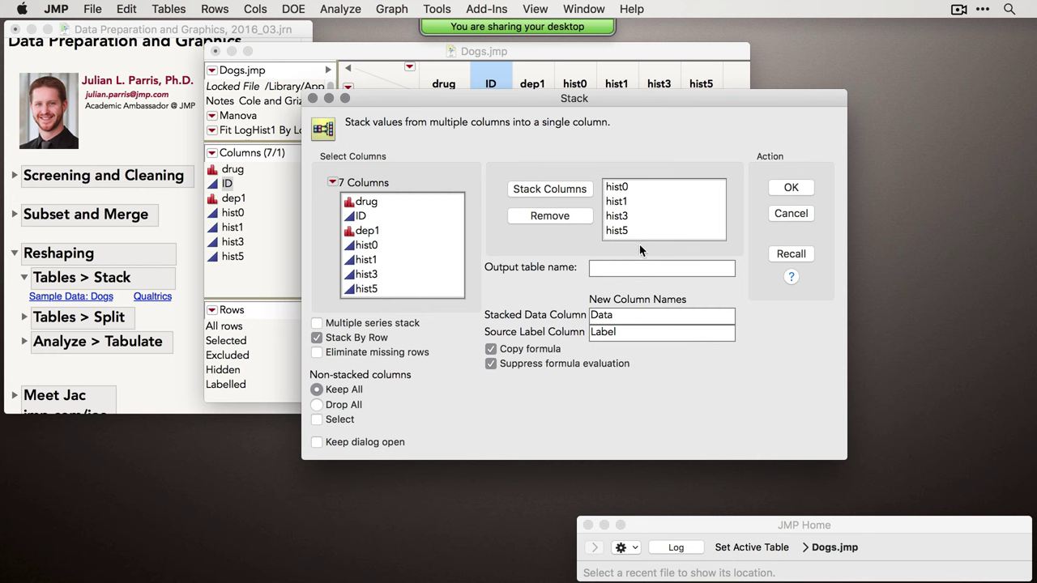
pyautogui.click(393, 444)
pyautogui.click(791, 188)
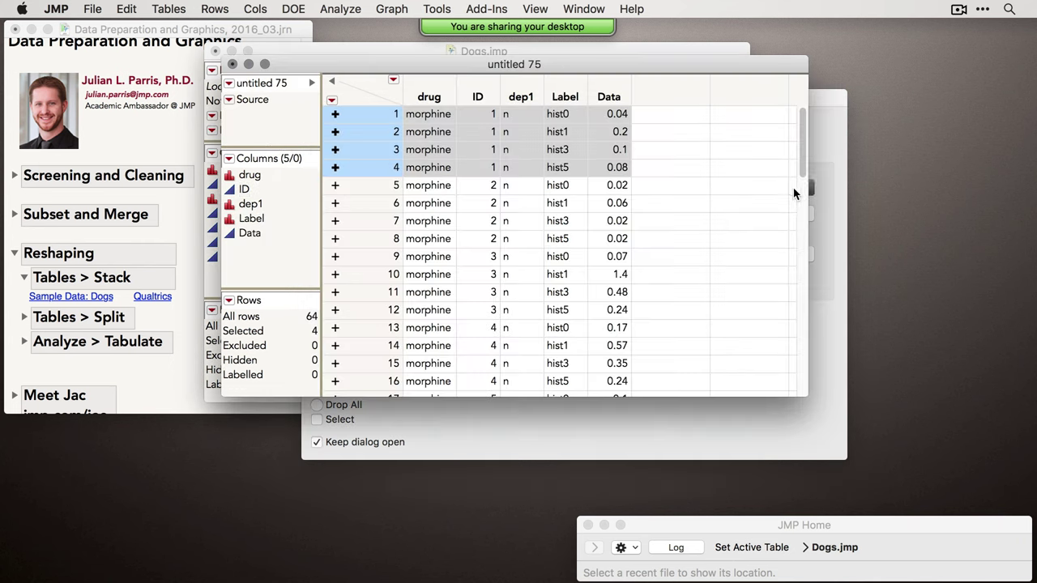
# Arrange Dogs.jmp and the stacked table side by side and compare their rows and columns.
pyautogui.moveTo(539, 47); pyautogui.dragTo(727, 91)
pyautogui.moveTo(585, 55); pyautogui.dragTo(408, 83)
pyautogui.moveTo(617, 91); pyautogui.dragTo(638, 73)
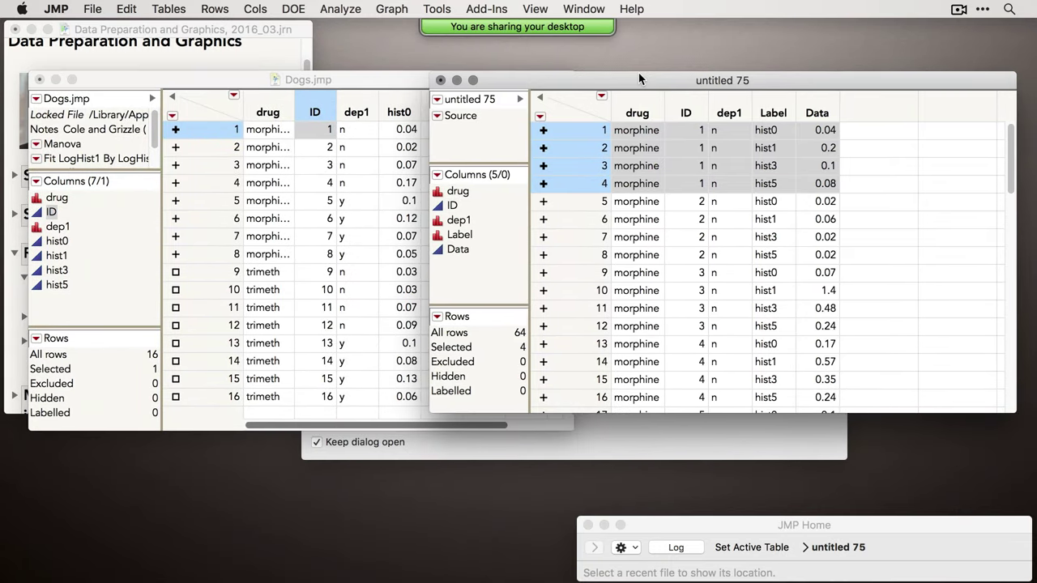
pyautogui.moveTo(400, 86); pyautogui.dragTo(379, 87)
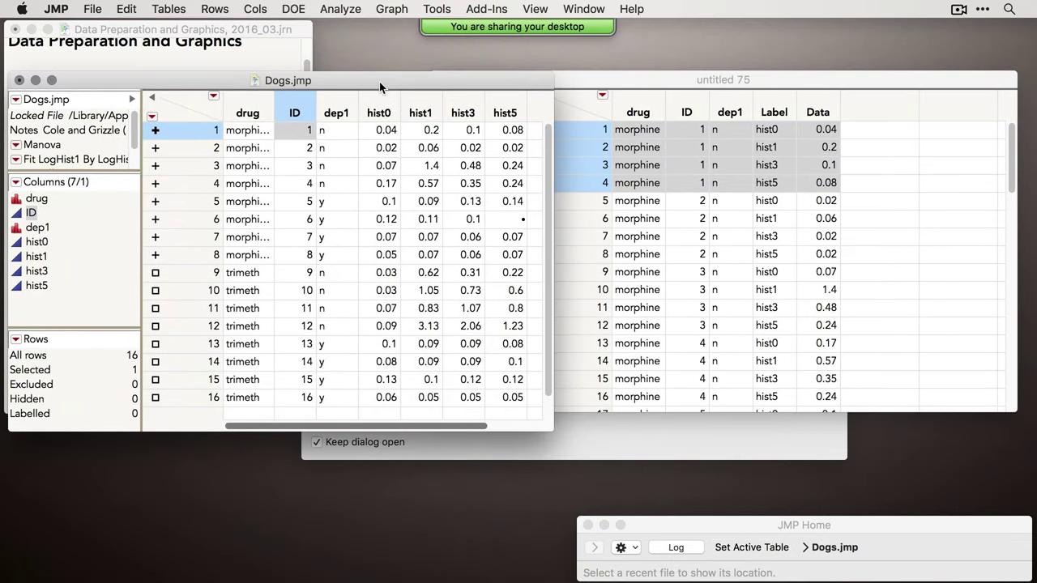
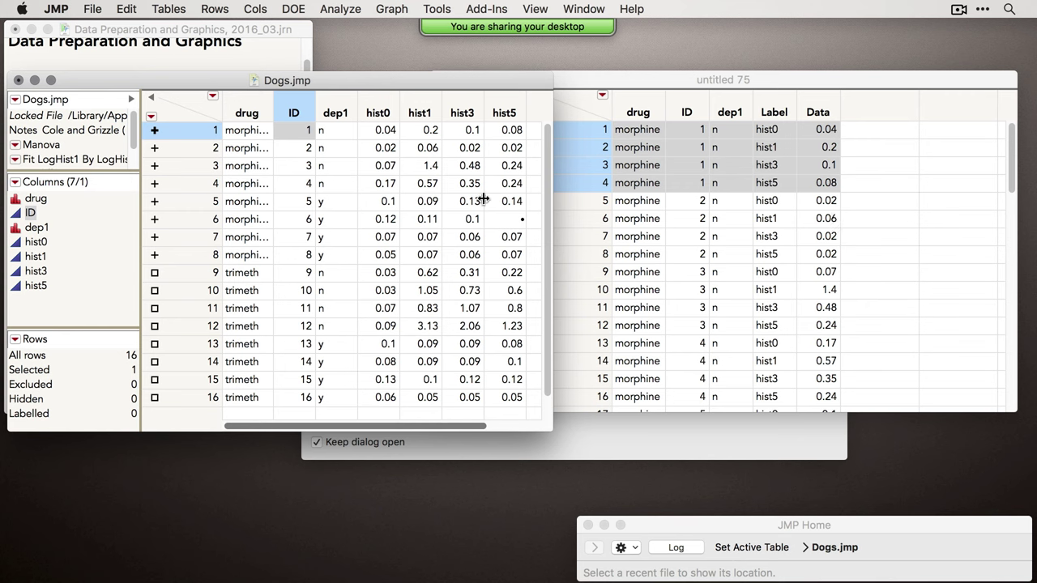
pyautogui.click(601, 86)
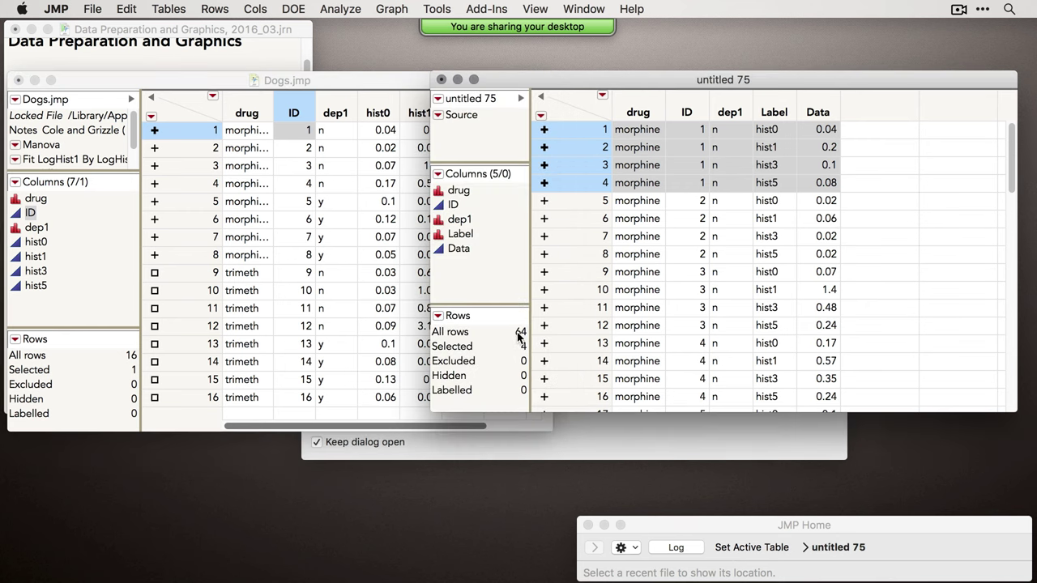
pyautogui.moveTo(308, 81); pyautogui.dragTo(311, 78)
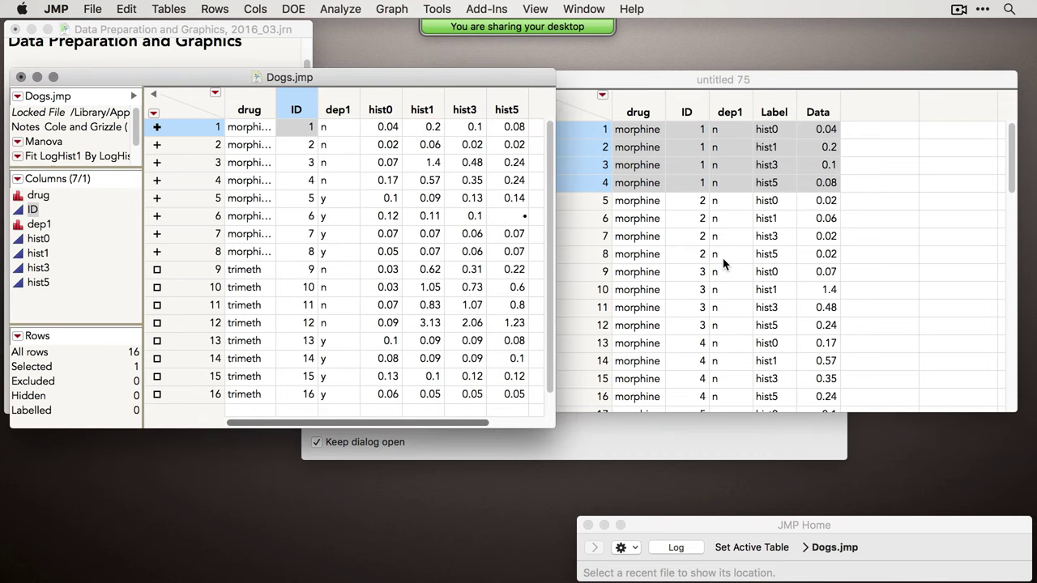
pyautogui.click(600, 87)
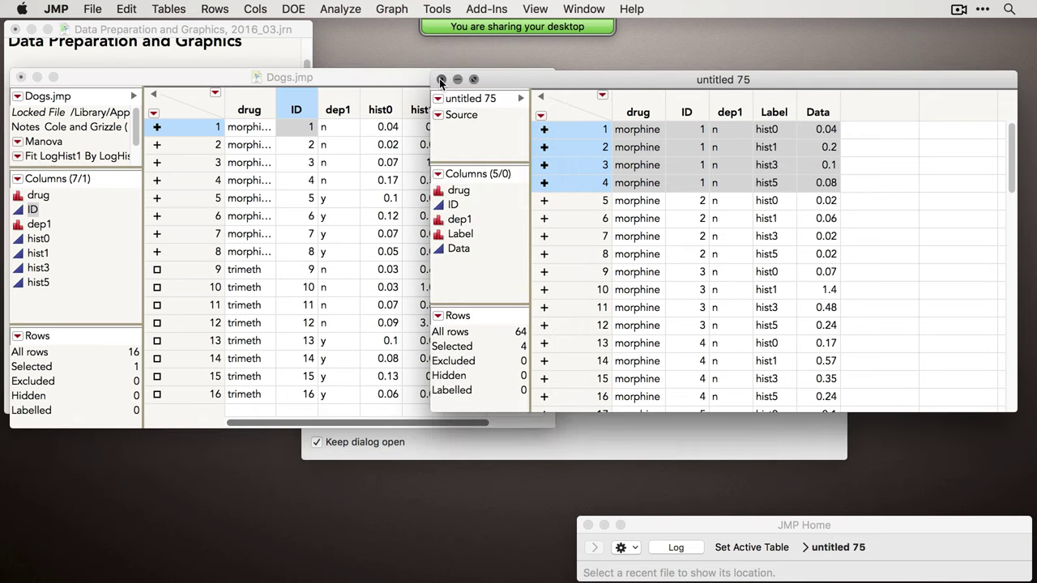
# Close the stacked table without saving and return to the Stack dialog.
pyautogui.click(440, 80)
pyautogui.click(663, 168)
pyautogui.click(646, 373)
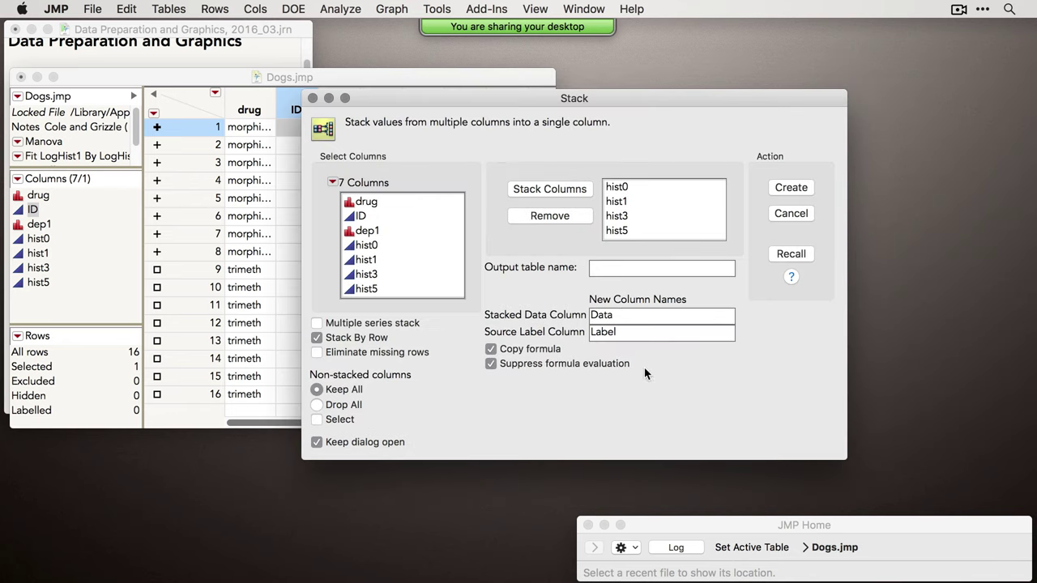
# Name the source label column Time and the stacked data column Hist in the Stack dialog.
pyautogui.doubleClick(613, 317)
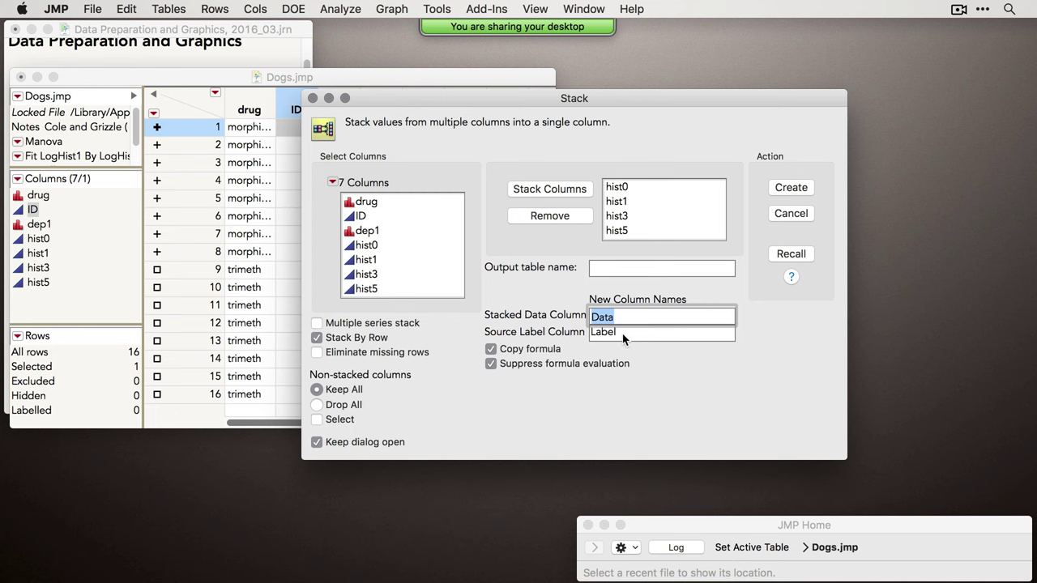
pyautogui.doubleClick(623, 333)
pyautogui.write('Time')
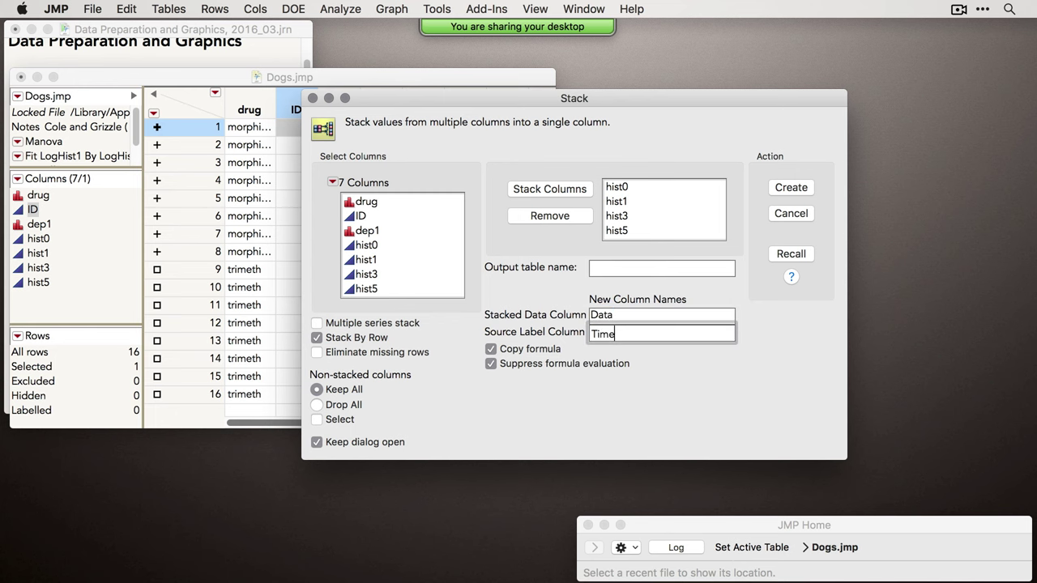
pyautogui.click(389, 84)
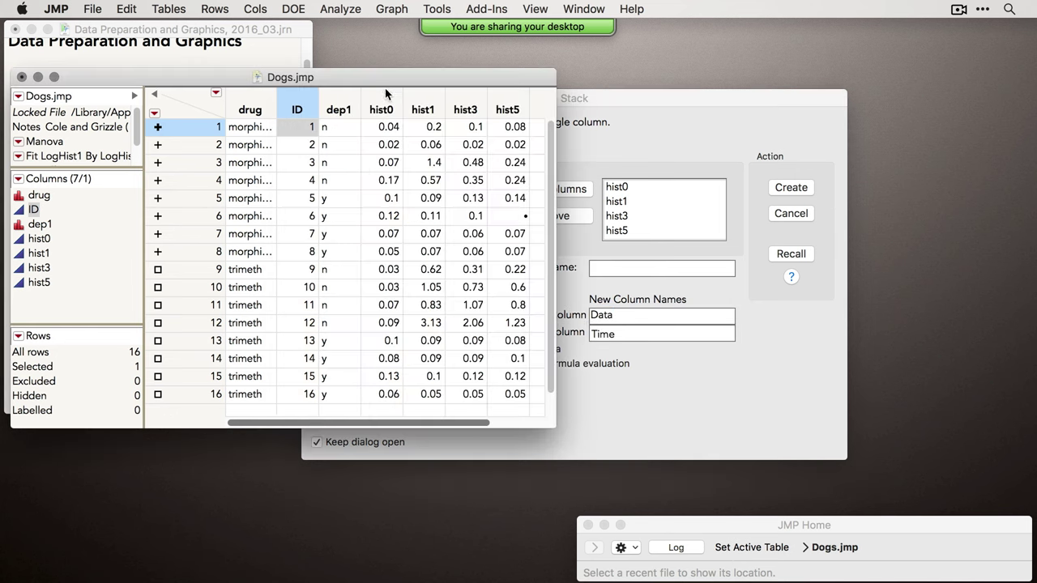
pyautogui.click(638, 311)
pyautogui.doubleClick(613, 315)
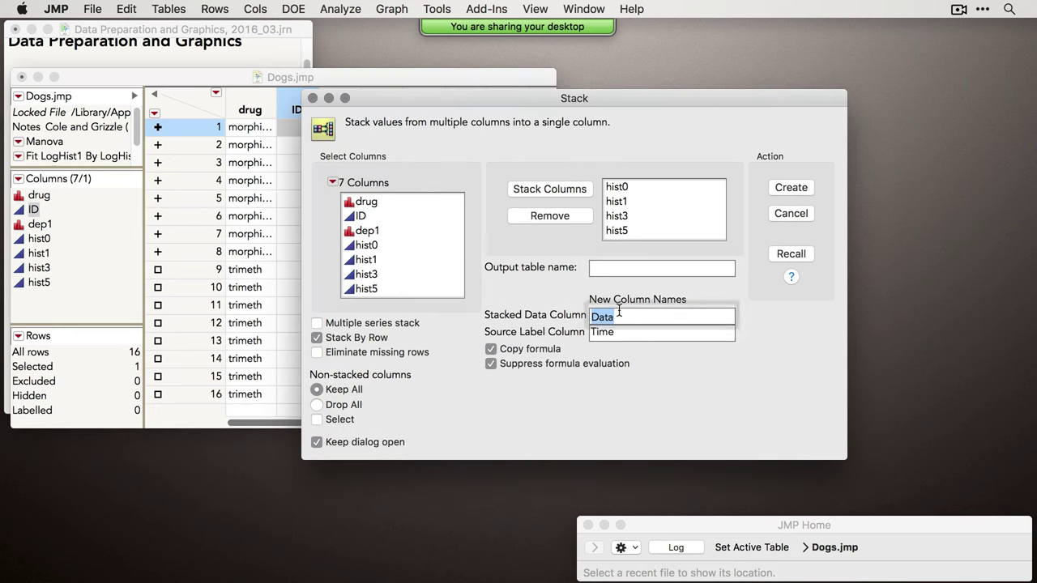
pyautogui.write('Hist')
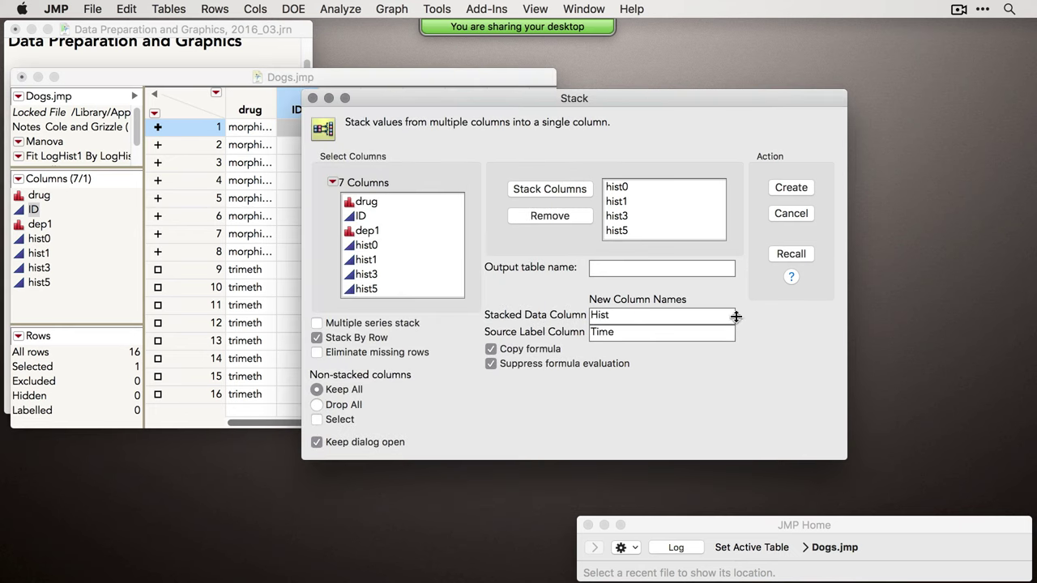
# Create the stacked table with the new column names, reposition its window, and select the Time column.
pyautogui.click(791, 187)
pyautogui.moveTo(469, 79); pyautogui.dragTo(575, 74)
pyautogui.click(691, 109)
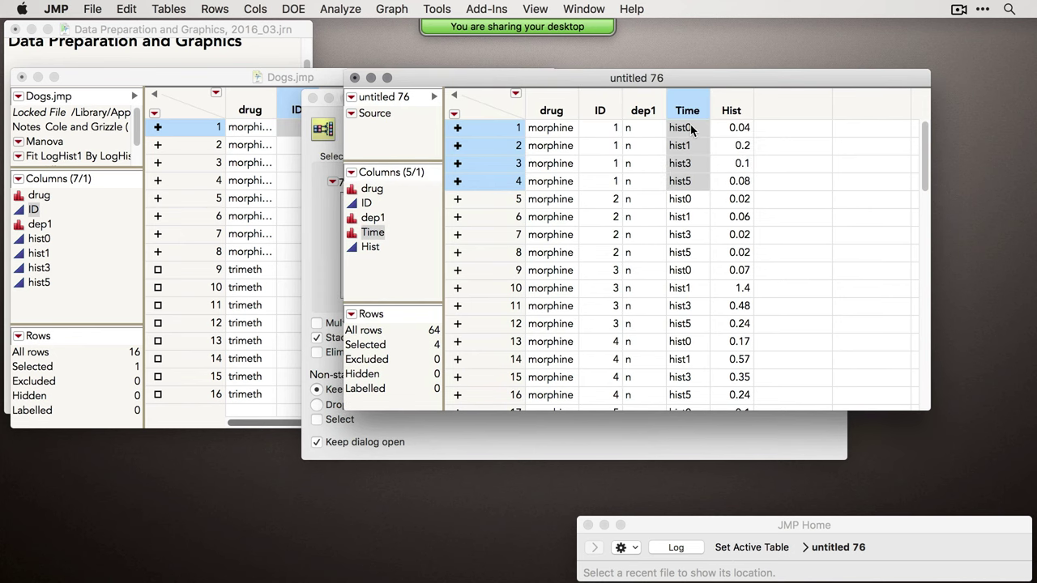
# Select the Hist column of the stacked table, bring Dogs.jmp forward and move it aside, and expand the journal's Tables > Split section.
pyautogui.click(732, 109)
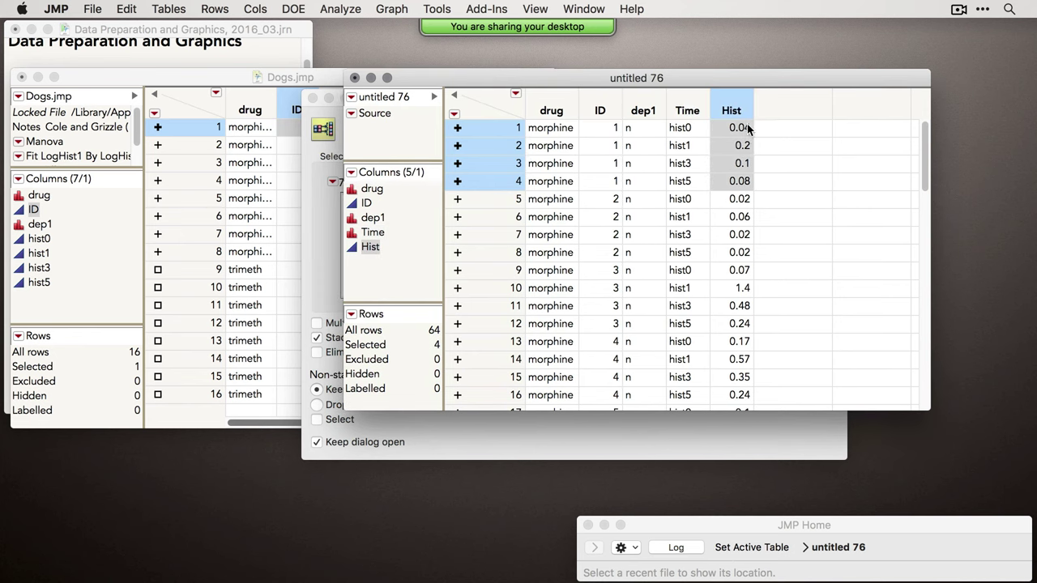
pyautogui.click(293, 77)
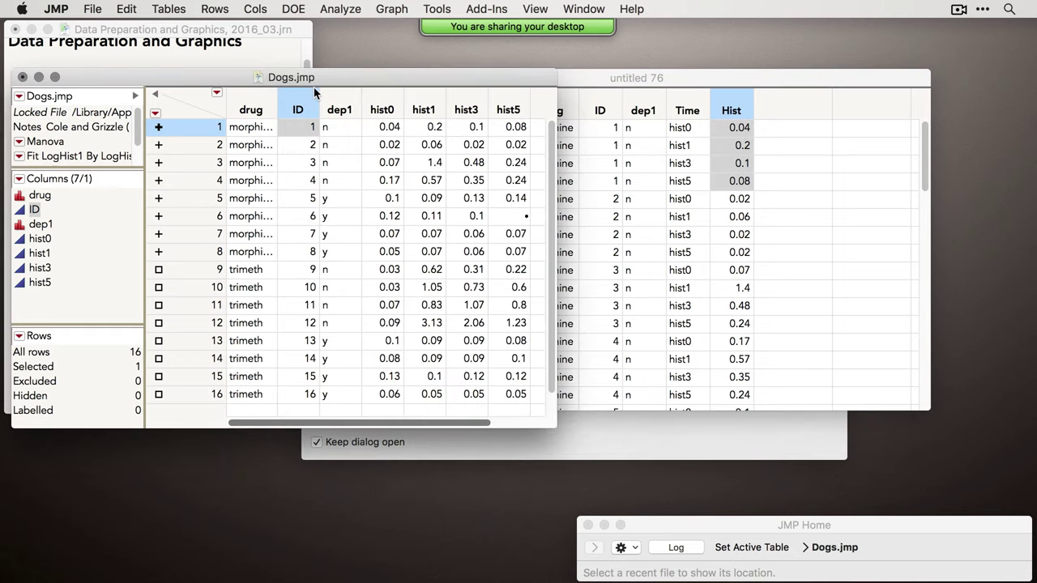
pyautogui.moveTo(330, 71); pyautogui.dragTo(402, 72)
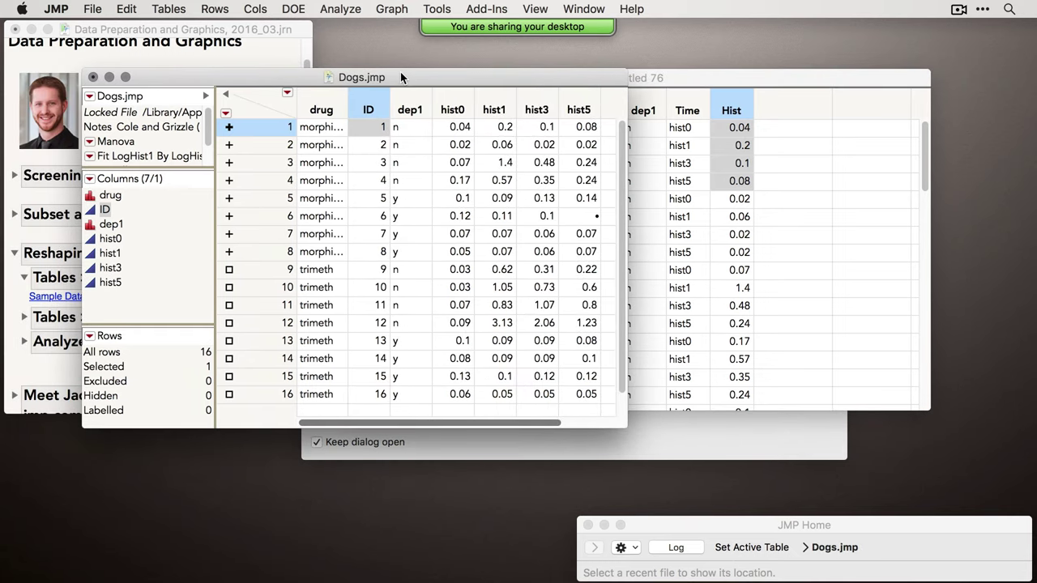
pyautogui.click(173, 31)
pyautogui.click(25, 317)
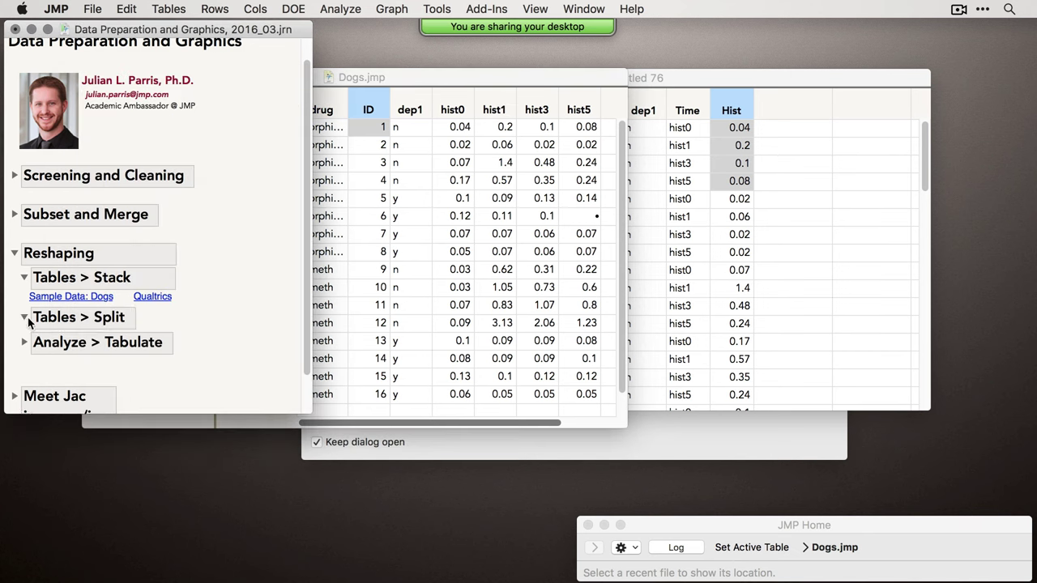
# Arrange Dogs.jmp and the stacked table for comparison, and select the hist0 through hist5 columns in Dogs.jmp.
pyautogui.moveTo(655, 73); pyautogui.dragTo(599, 72)
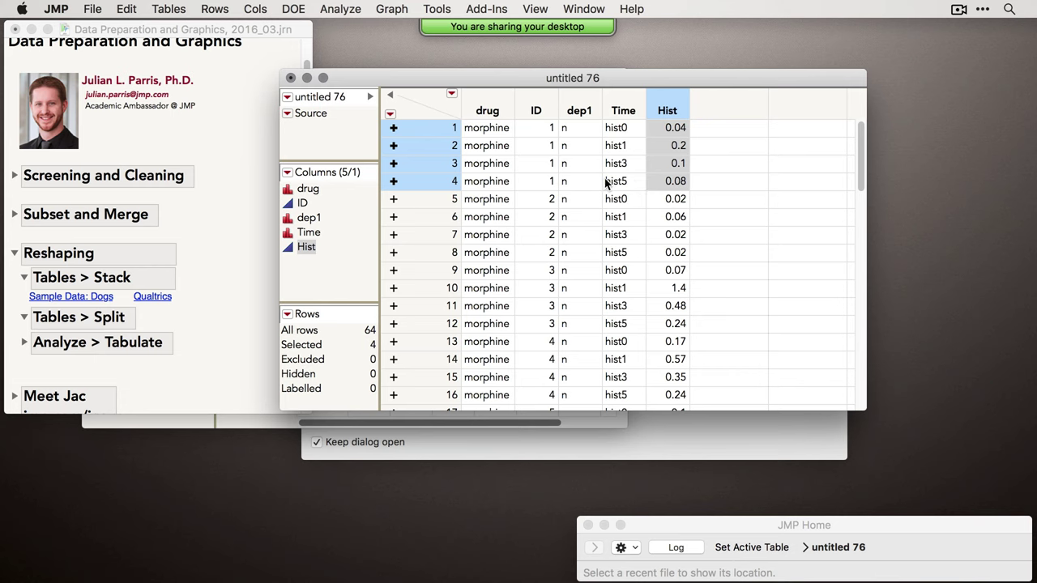
pyautogui.moveTo(404, 76); pyautogui.dragTo(517, 70)
pyautogui.click(362, 78)
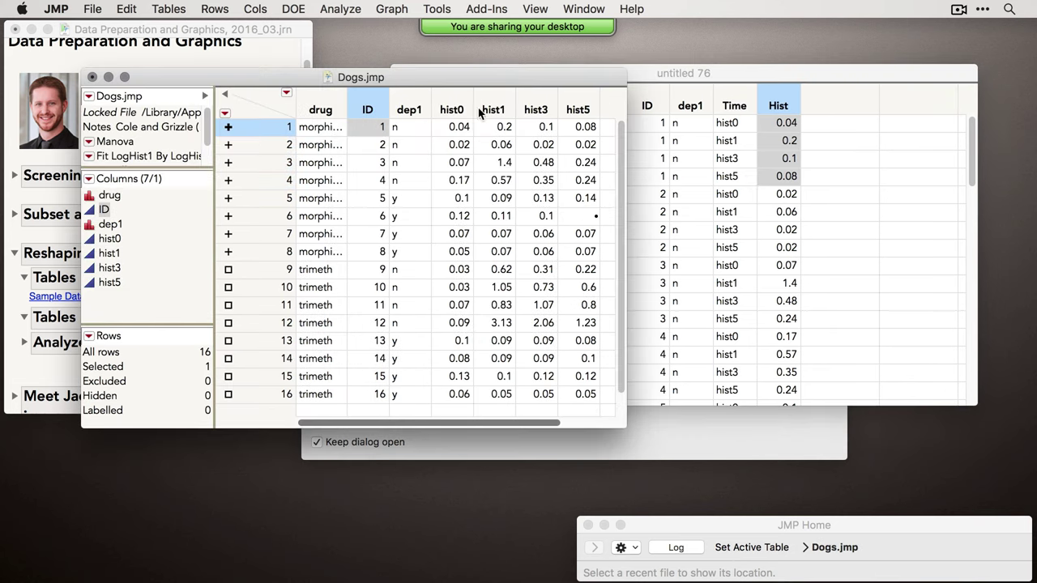
pyautogui.moveTo(451, 108); pyautogui.dragTo(578, 108)
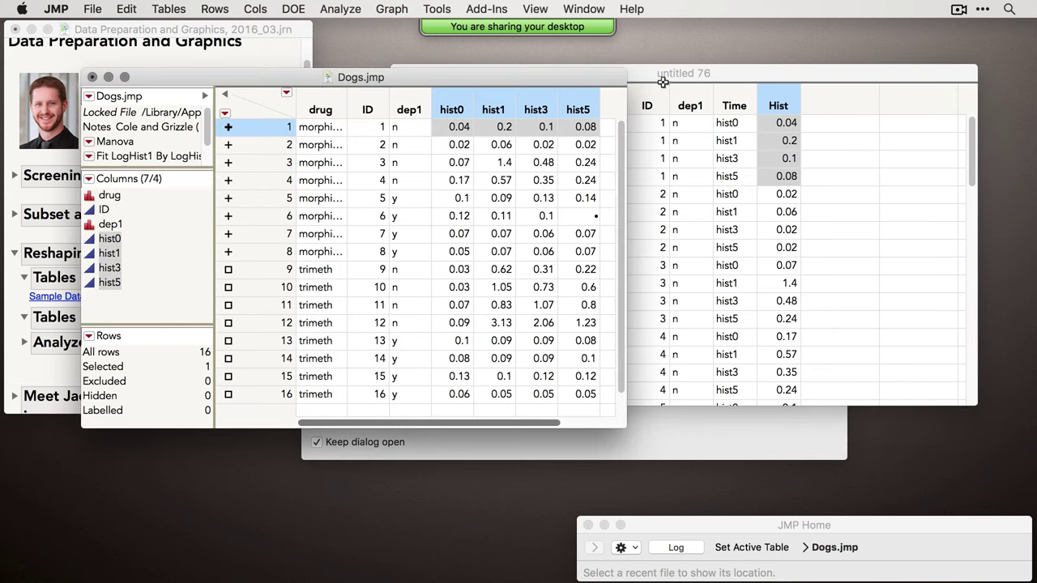
pyautogui.moveTo(661, 80); pyautogui.dragTo(656, 83)
# Start a Split of the stacked table and assign Time as the Split By column.
pyautogui.click(179, 8)
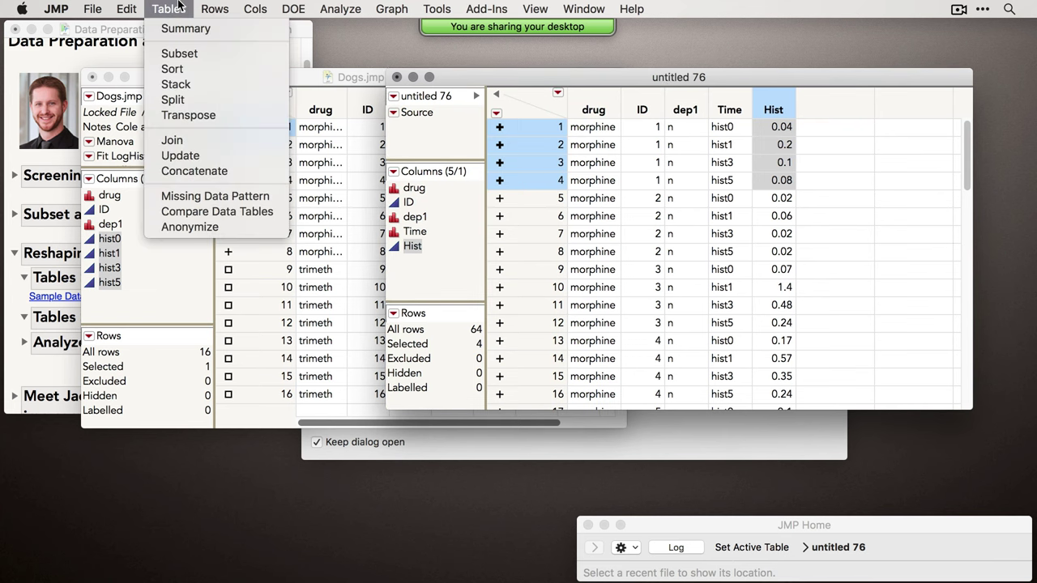
pyautogui.click(173, 100)
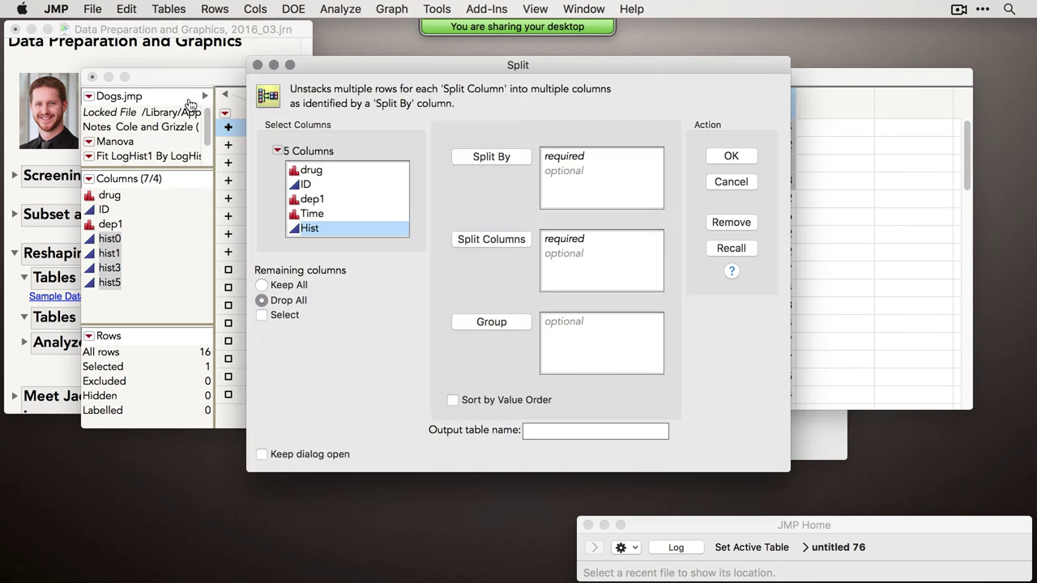
pyautogui.moveTo(346, 68); pyautogui.dragTo(339, 82)
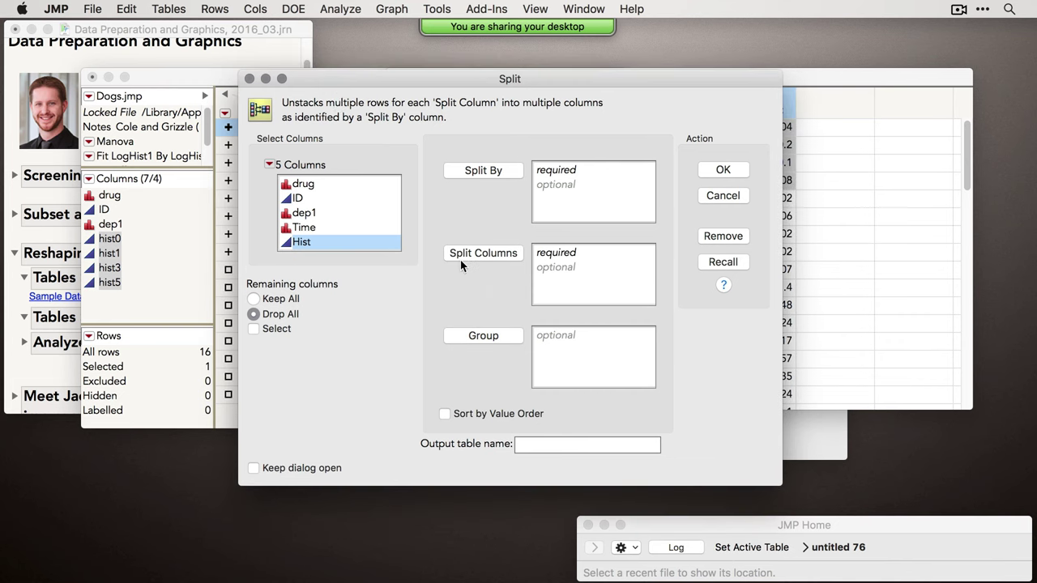
pyautogui.moveTo(543, 81); pyautogui.dragTo(542, 145)
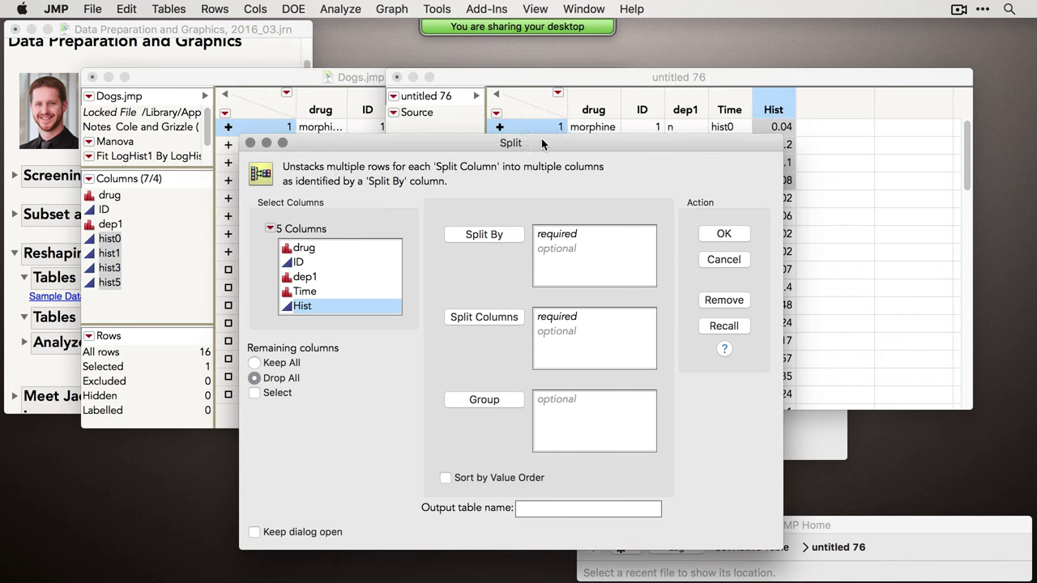
pyautogui.moveTo(684, 146); pyautogui.dragTo(697, 224)
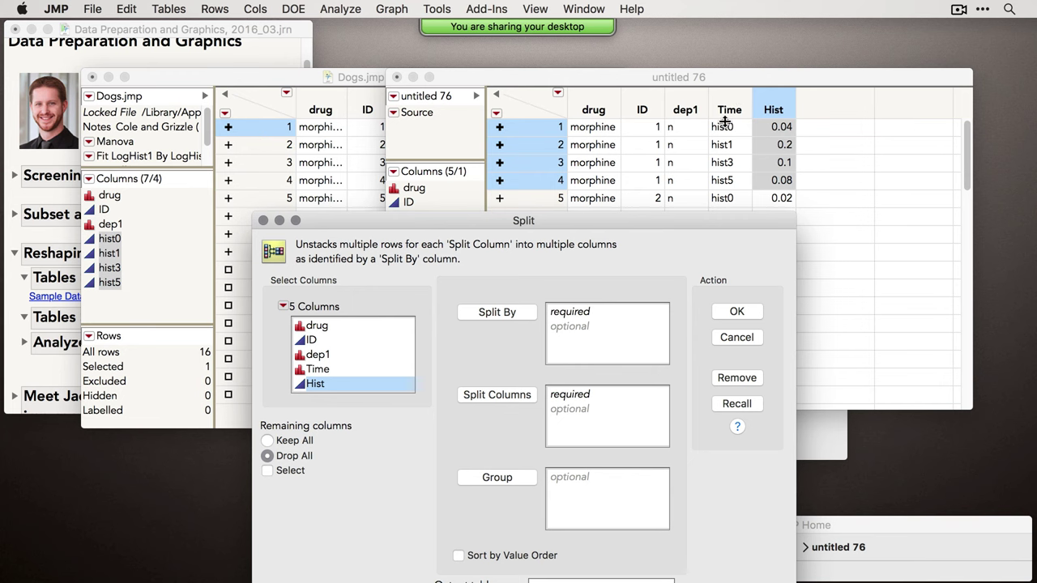
pyautogui.moveTo(516, 220); pyautogui.dragTo(538, 156)
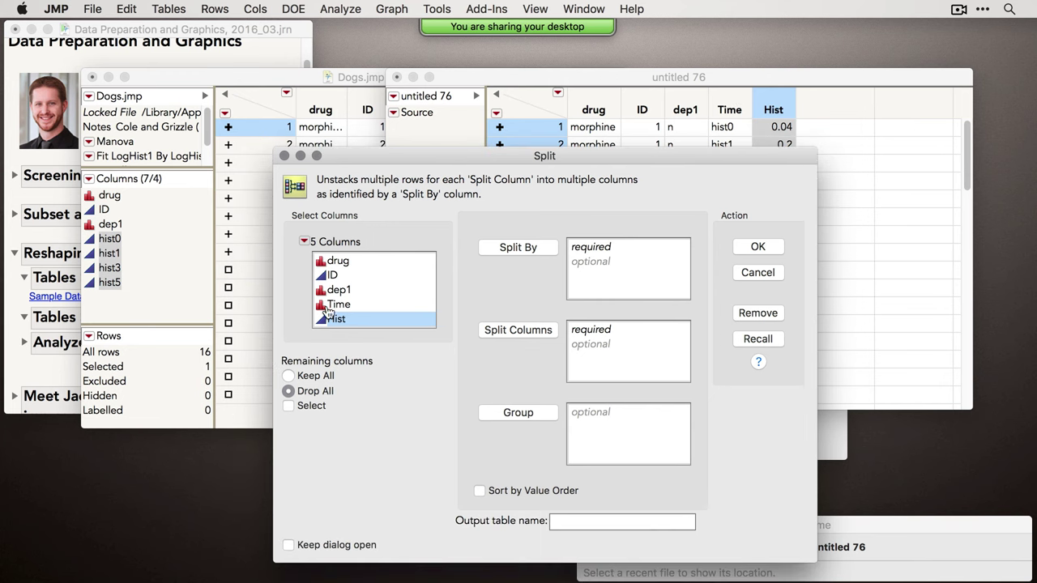
pyautogui.click(338, 290)
pyautogui.click(343, 304)
pyautogui.click(523, 248)
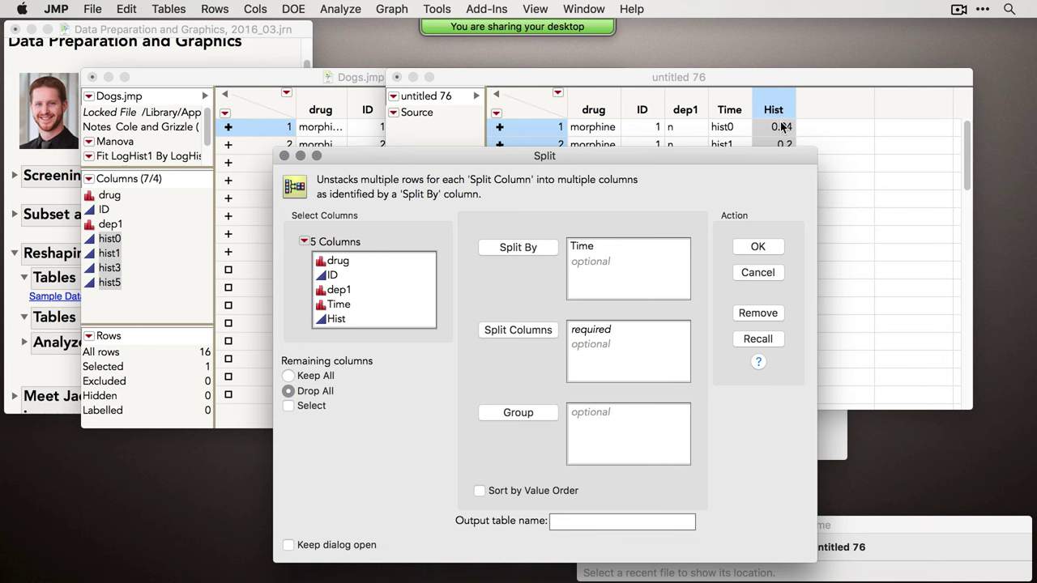
# Assign Hist as the split column and ID as the grouping column for the Split.
pyautogui.moveTo(774, 159); pyautogui.dragTo(743, 126)
pyautogui.moveTo(342, 290); pyautogui.dragTo(576, 301)
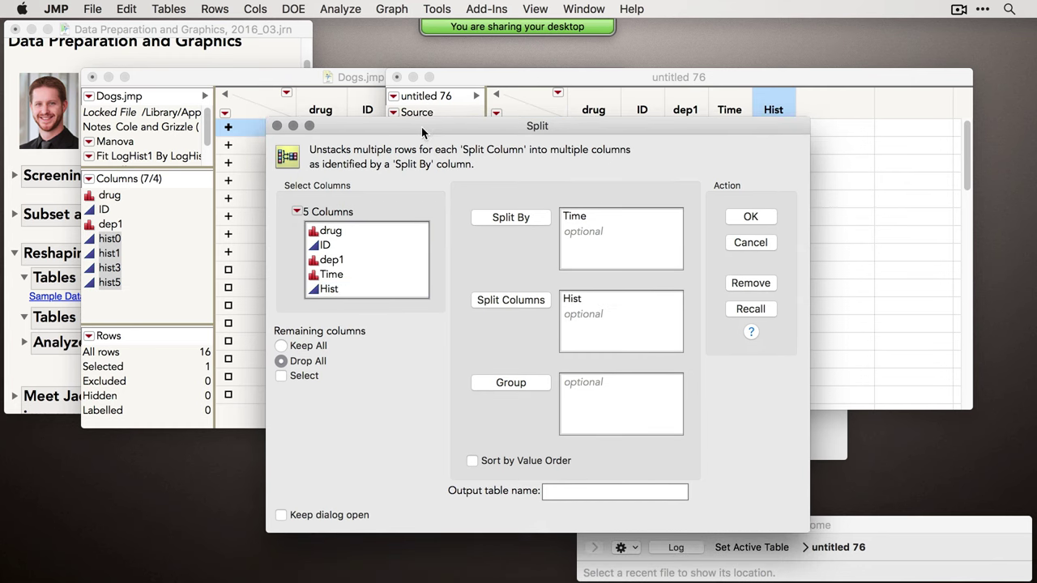
pyautogui.moveTo(422, 126); pyautogui.dragTo(531, 183)
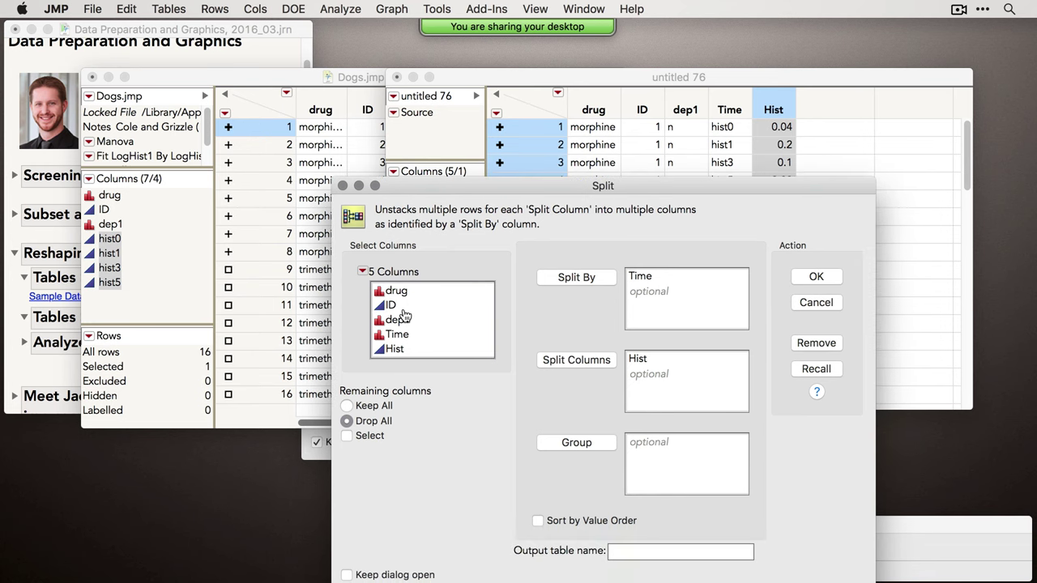
pyautogui.click(403, 306)
pyautogui.click(578, 445)
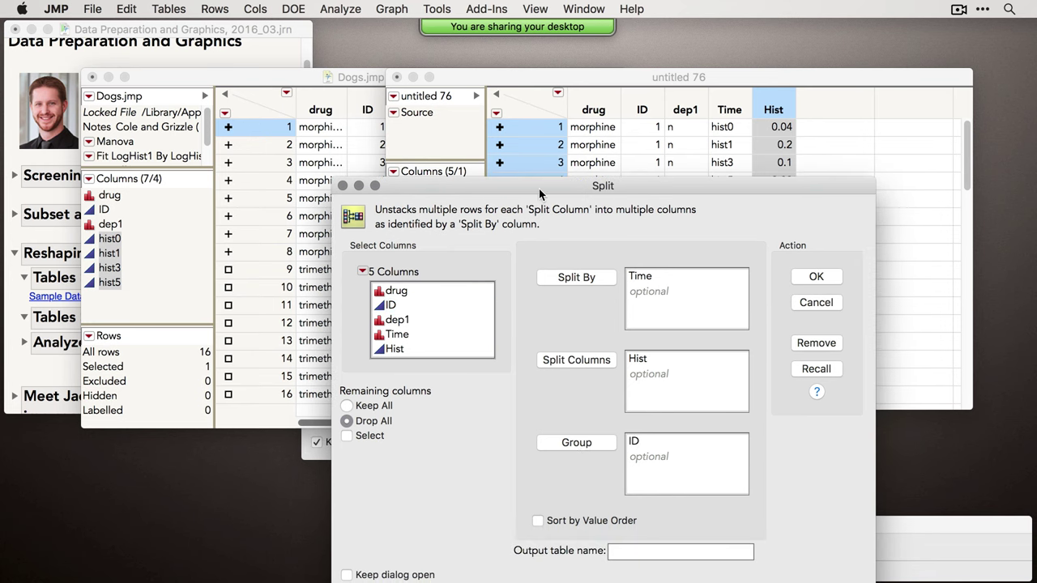
# Keep all remaining columns in the Split and create the split table.
pyautogui.moveTo(538, 192); pyautogui.dragTo(523, 157)
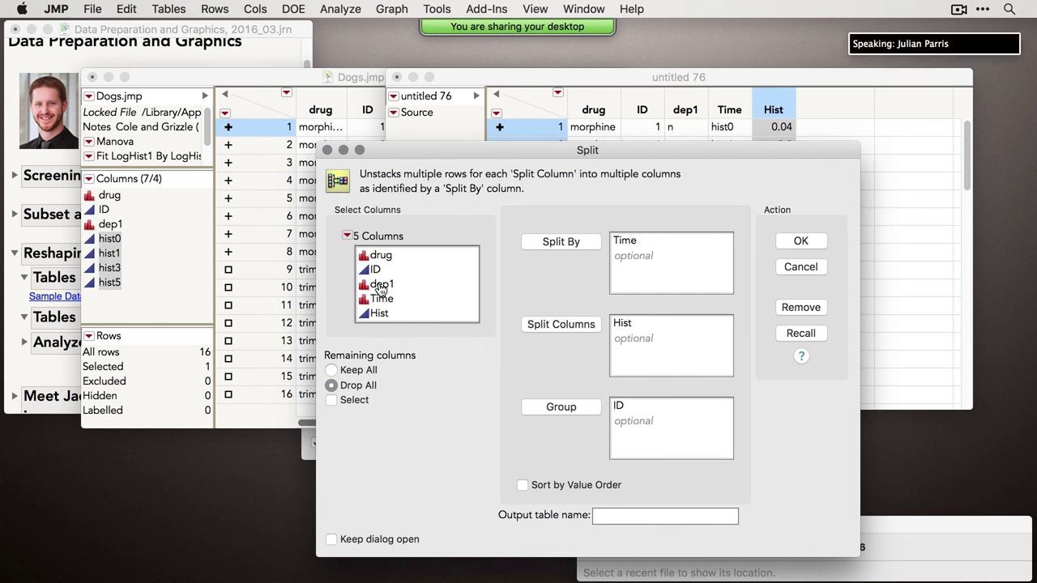
pyautogui.click(358, 375)
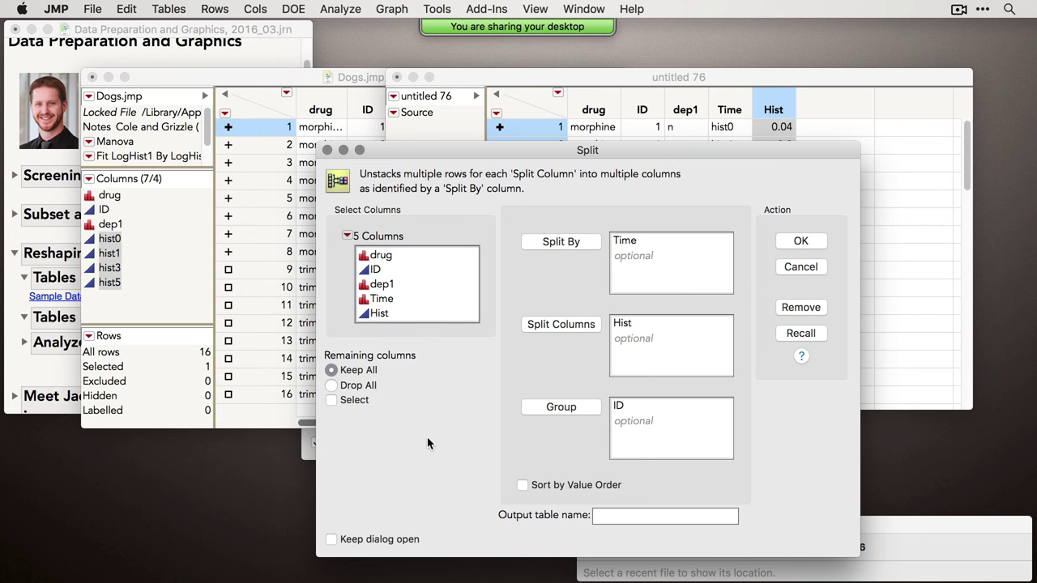
pyautogui.click(814, 240)
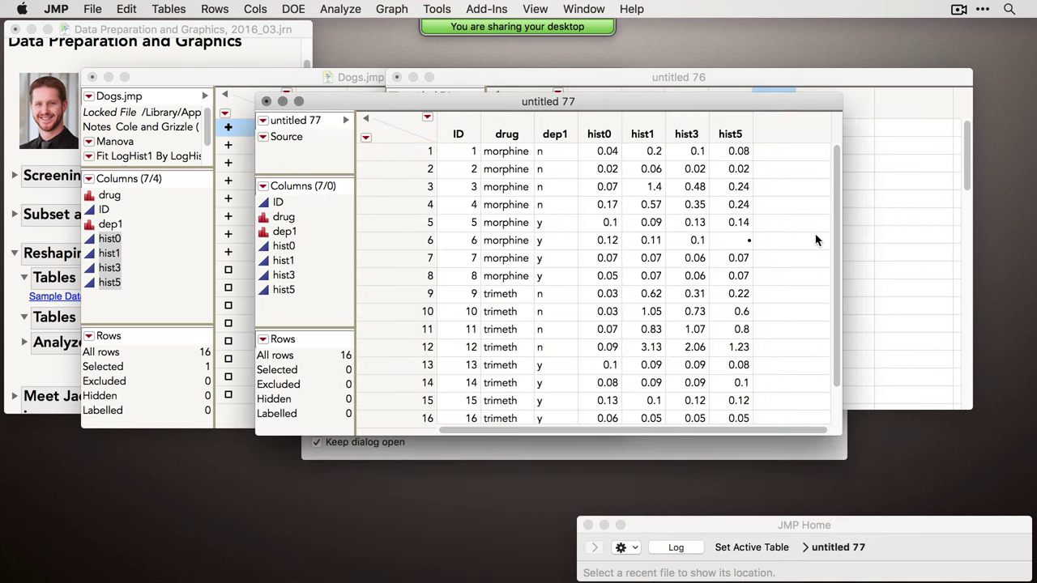
# Select the hist0 through hist5 columns in the split table and arrange its window against the stacked table.
pyautogui.moveTo(598, 113); pyautogui.dragTo(716, 86)
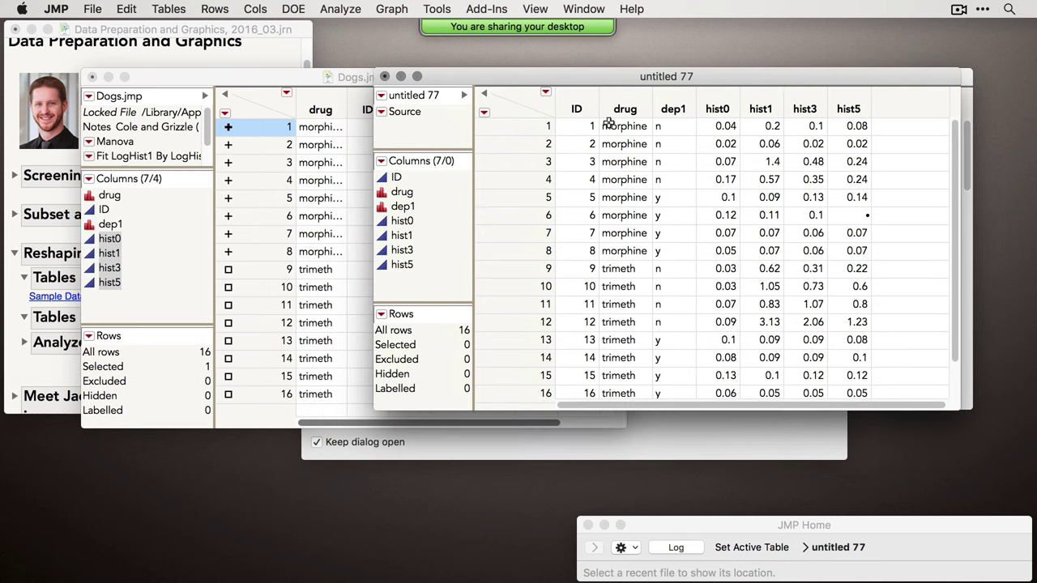
pyautogui.moveTo(717, 108); pyautogui.dragTo(859, 113)
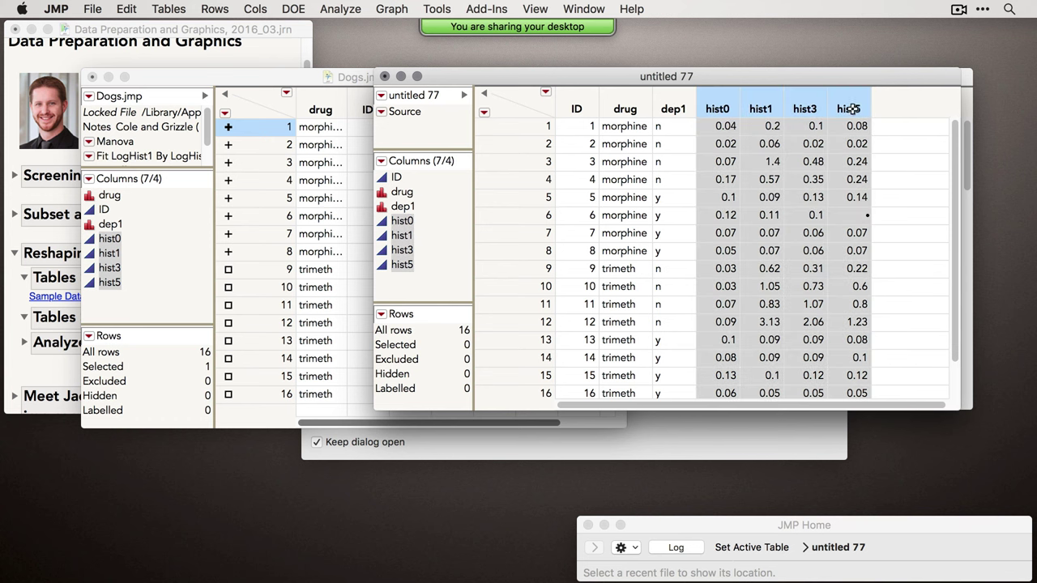
pyautogui.moveTo(739, 82); pyautogui.dragTo(739, 189)
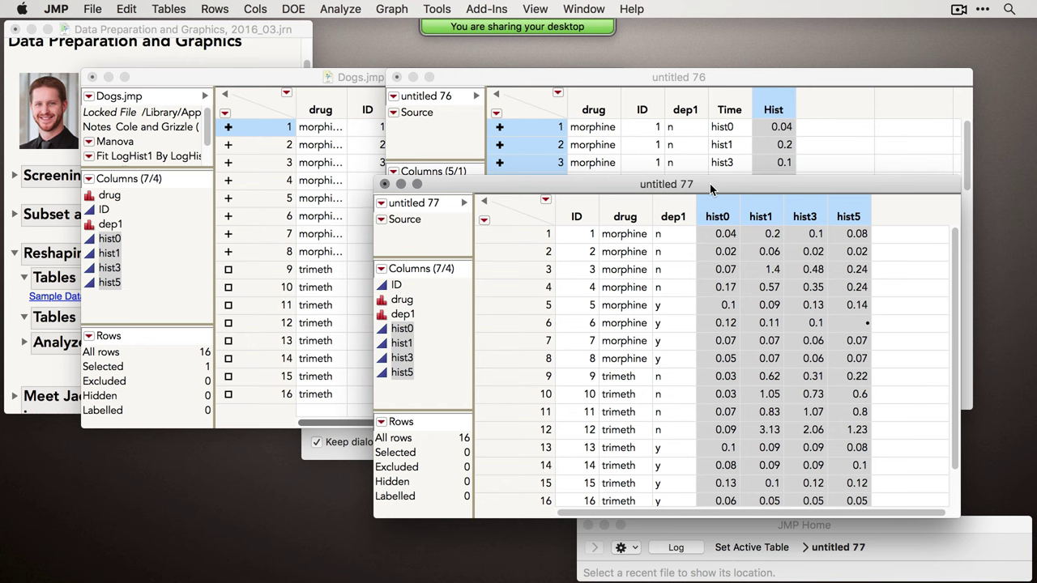
pyautogui.moveTo(710, 184); pyautogui.dragTo(573, 161)
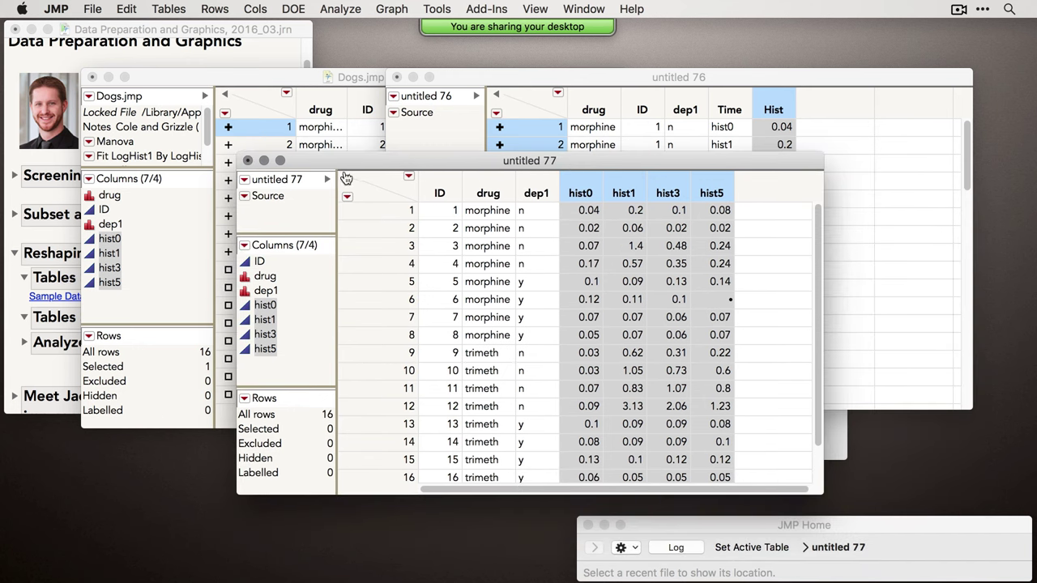
# Close the split table, the stacked table and Dogs.jmp without saving any of them.
pyautogui.click(248, 161)
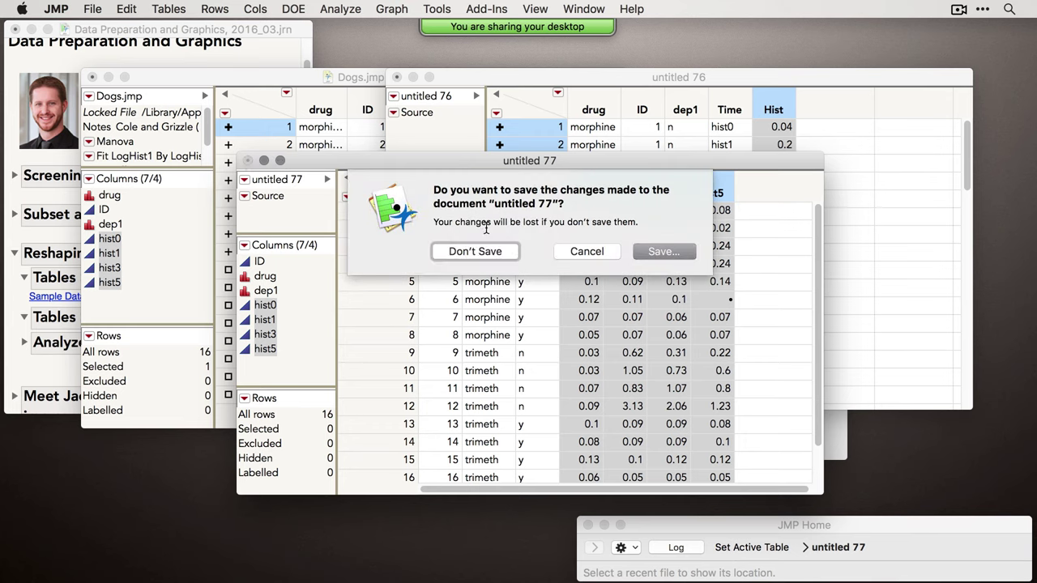
pyautogui.click(474, 251)
pyautogui.click(397, 78)
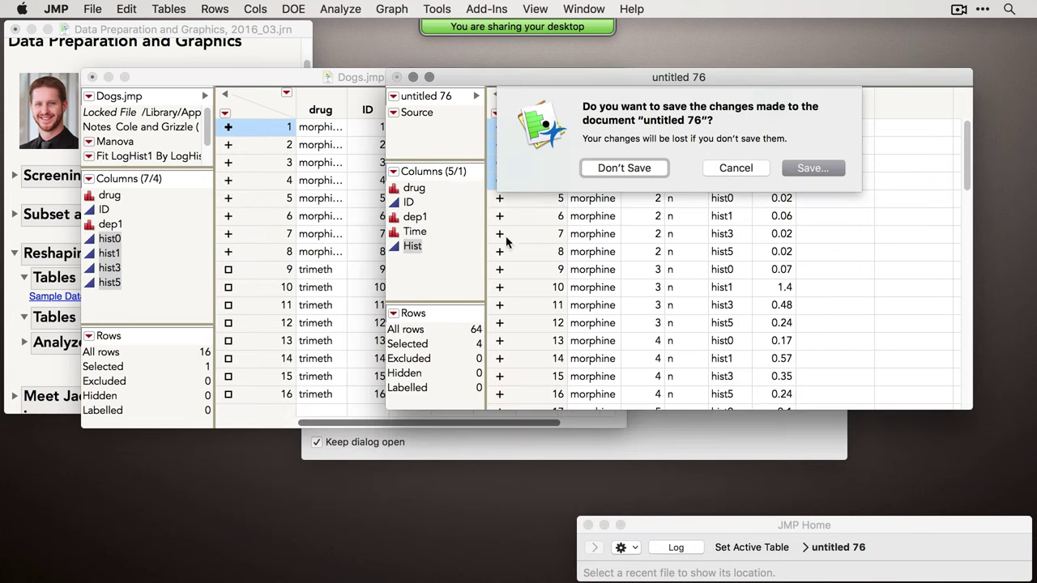
pyautogui.click(612, 172)
pyautogui.click(93, 78)
pyautogui.click(298, 167)
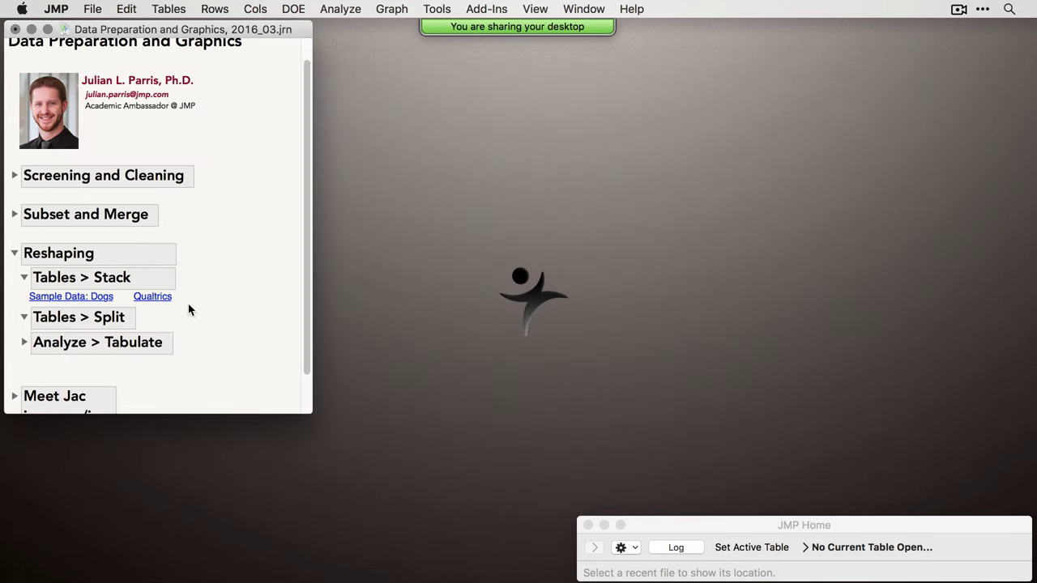
# Collapse the journal's Tables > Stack section, expand Analyze > Tabulate, and open its sample data table SATByYear.jmp.
pyautogui.click(24, 277)
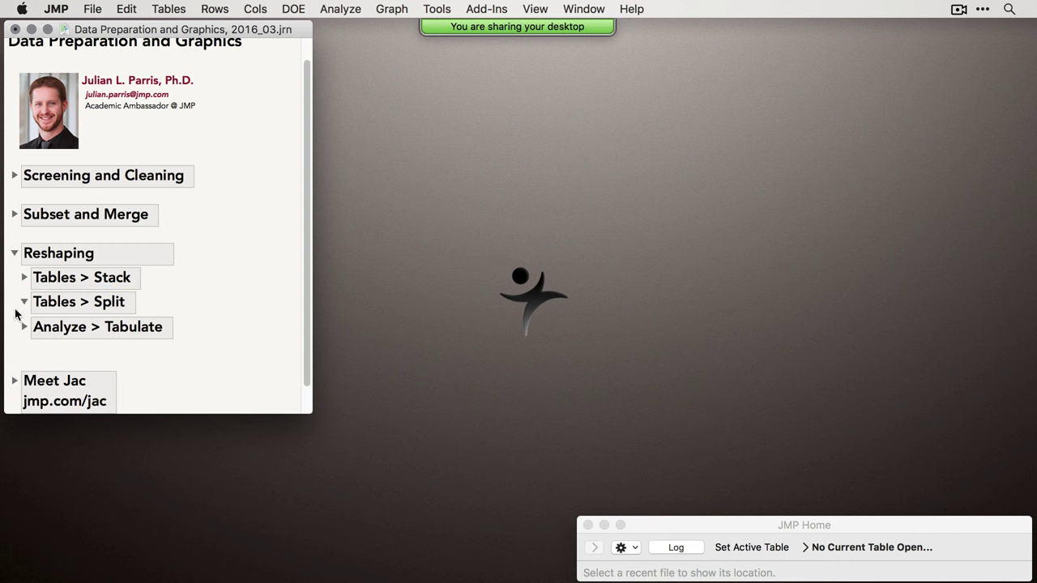
pyautogui.click(24, 327)
pyautogui.click(133, 347)
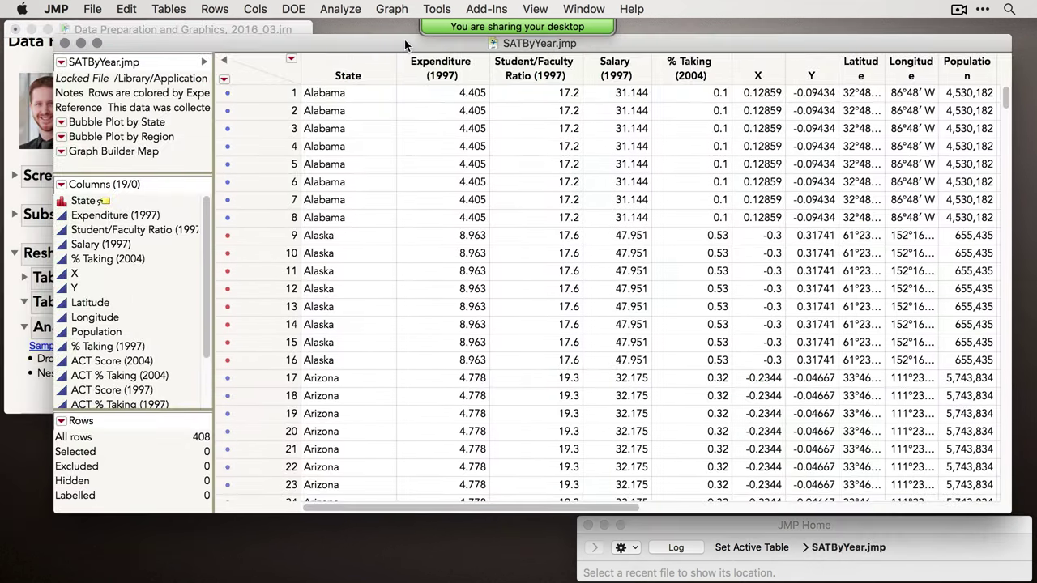
# Select the eight Alabama rows in SATByYear.jmp and examine their Year, SAT Verbal, SAT Math and Region columns.
pyautogui.moveTo(405, 44); pyautogui.dragTo(409, 42)
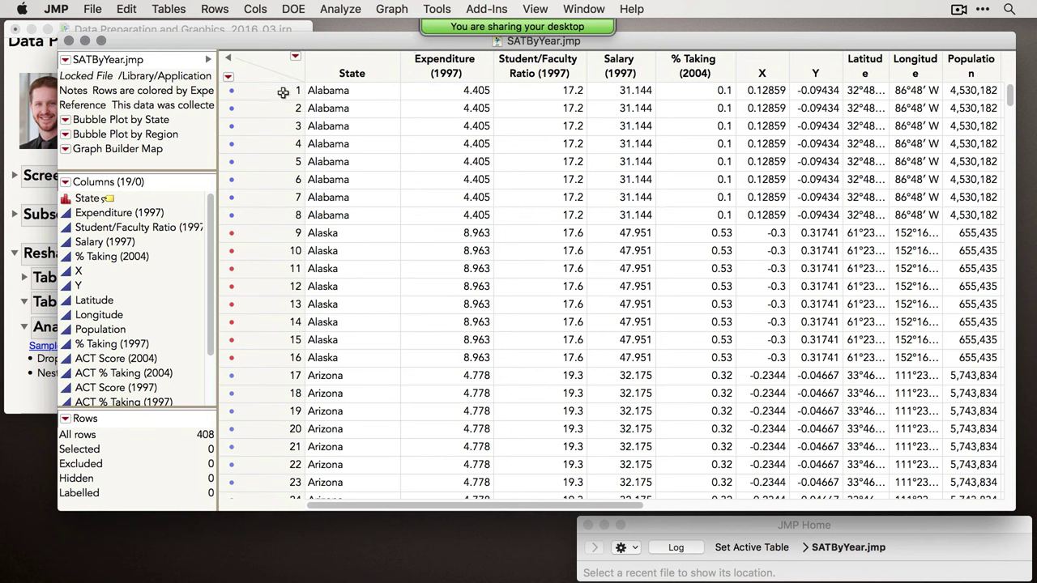
pyautogui.moveTo(283, 92); pyautogui.dragTo(288, 220)
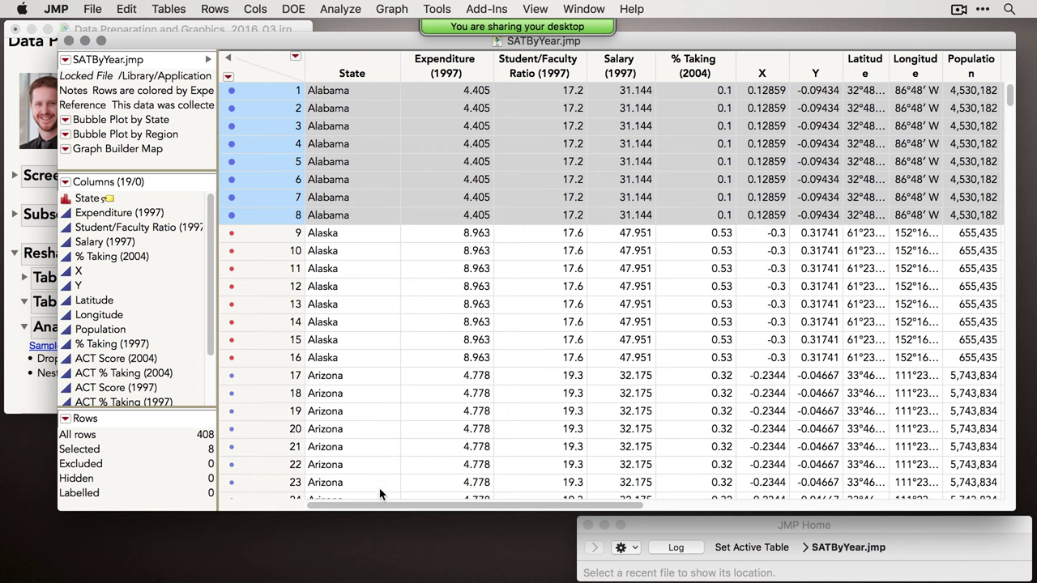
pyautogui.moveTo(384, 506); pyautogui.dragTo(836, 506)
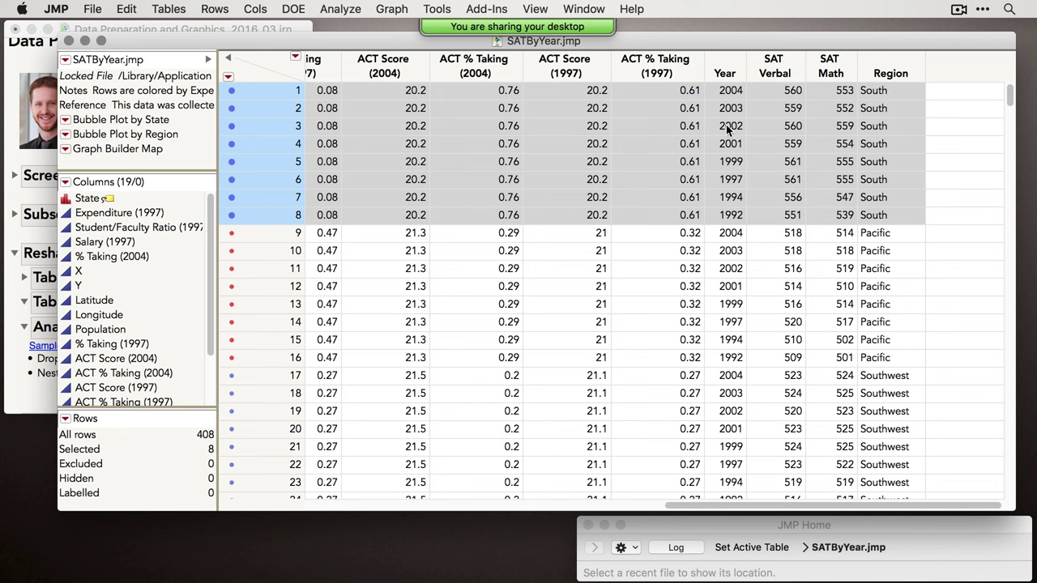
# Launch Tabulate for SATByYear.jmp and reposition its window over the data table.
pyautogui.click(332, 12)
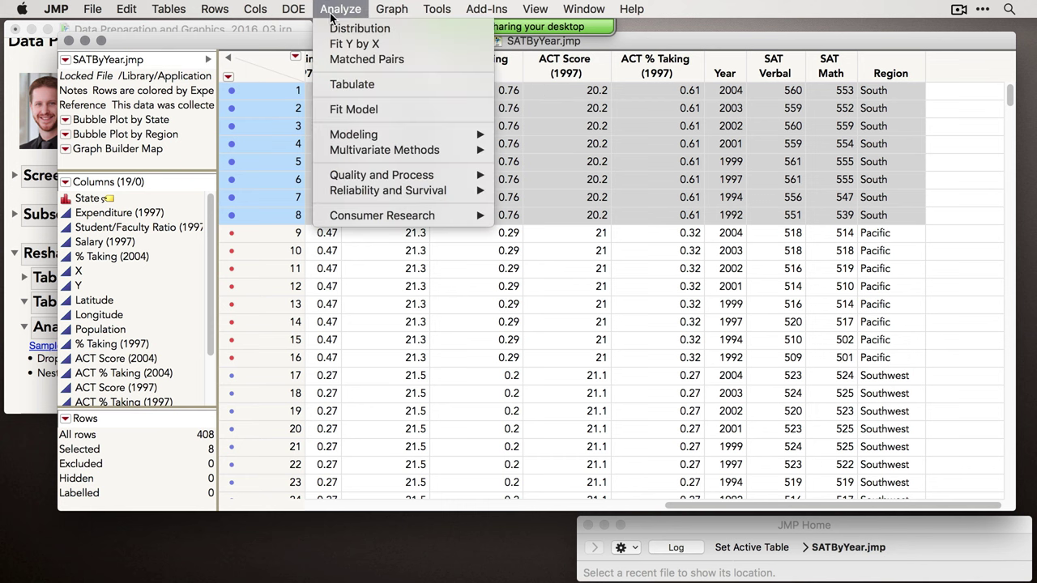
pyautogui.click(350, 86)
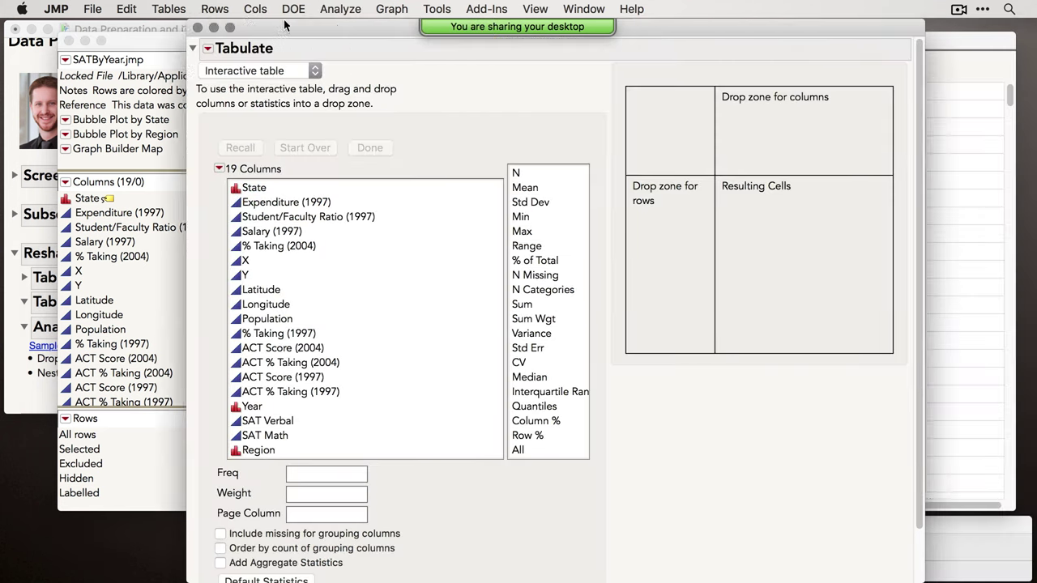
pyautogui.moveTo(285, 24); pyautogui.dragTo(229, 19)
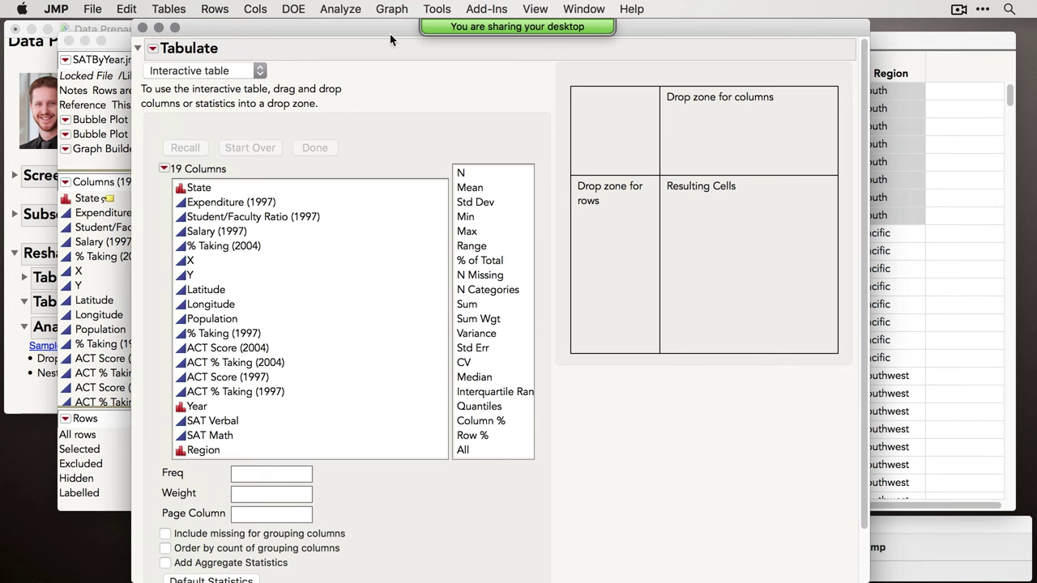
# Shift the Tabulate window aside and add State as the row grouping column of the interactive table.
pyautogui.moveTo(660, 29)
pyautogui.mouseDown()
pyautogui.moveTo(695, 269)
pyautogui.moveTo(694, 205)
pyautogui.moveTo(648, 28)
pyautogui.mouseUp()
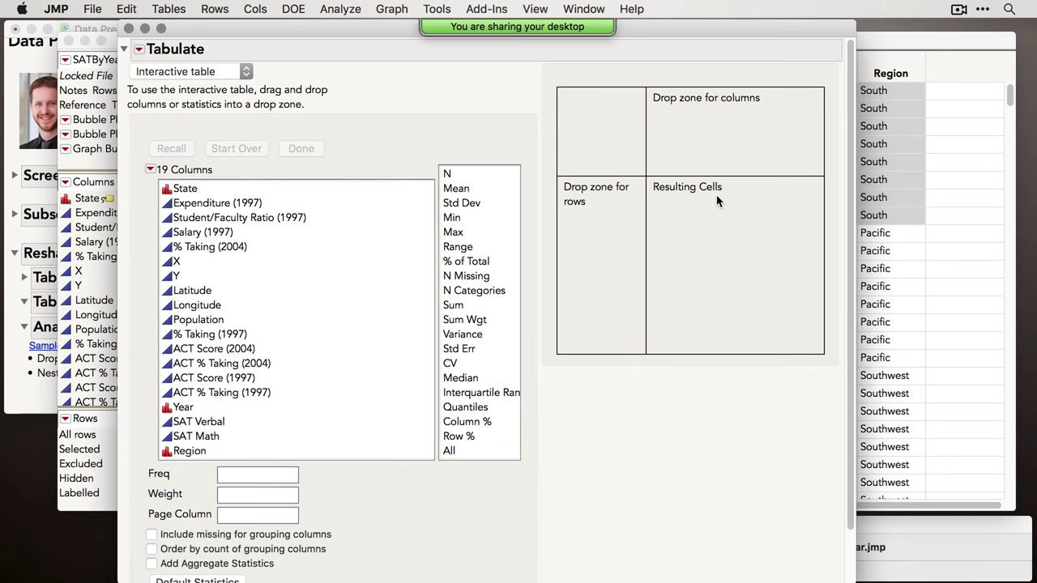
pyautogui.moveTo(673, 19)
pyautogui.mouseDown()
pyautogui.moveTo(696, 165)
pyautogui.moveTo(689, 27)
pyautogui.mouseUp()
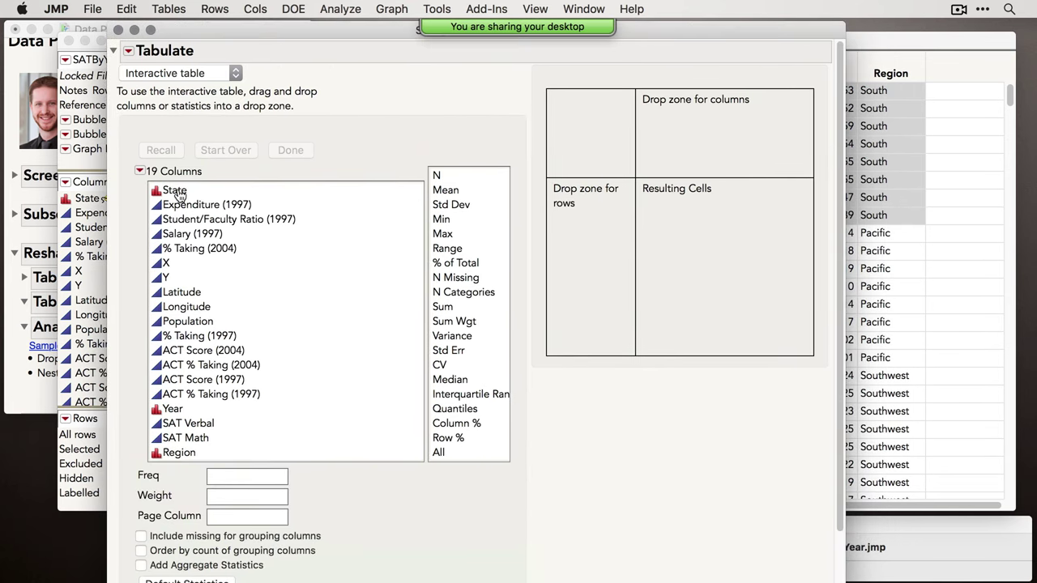
pyautogui.moveTo(173, 192); pyautogui.dragTo(578, 218)
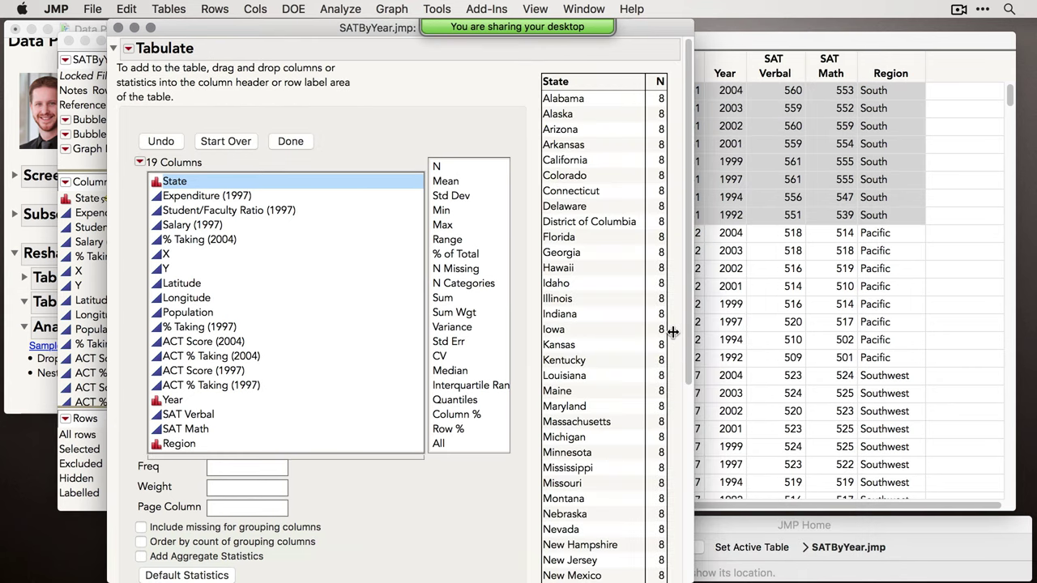
# Combine the SAT Verbal and SAT Math columns into a temporary SAT Verbal+SAT Math column in the Tabulate column list.
pyautogui.moveTo(213, 418); pyautogui.dragTo(212, 429)
pyautogui.rightClick(198, 428)
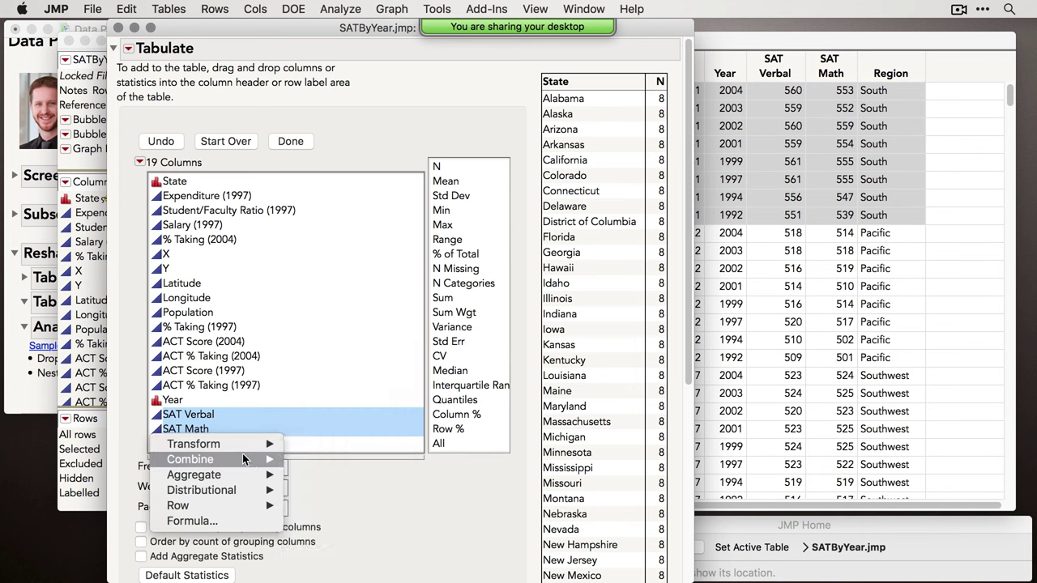
pyautogui.moveTo(243, 458)
pyautogui.click(356, 445)
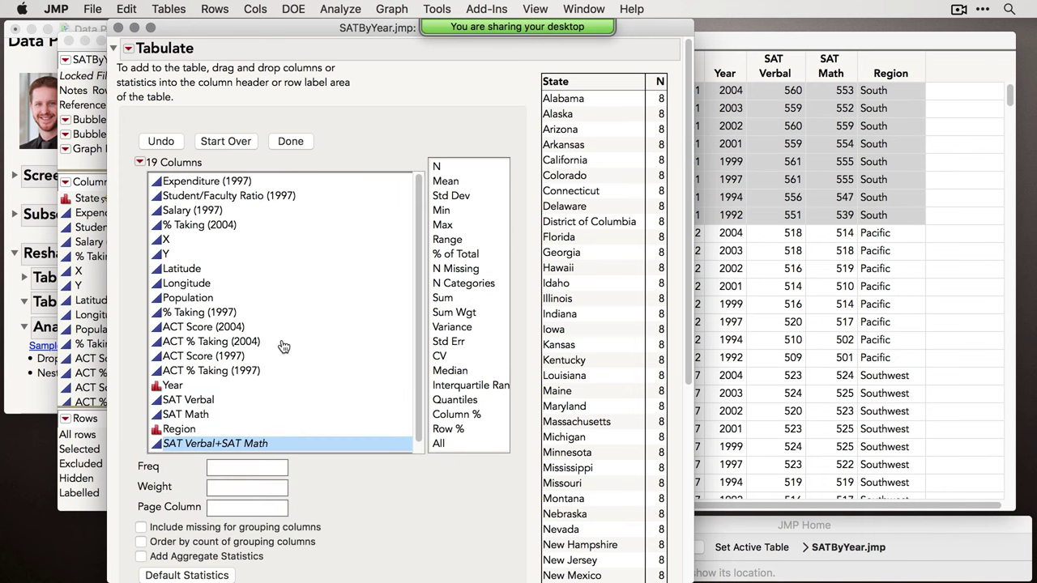
# Add SAT Verbal+SAT Math as an analysis column with the Mean statistic, and add Salary (1997) beside it.
pyautogui.moveTo(254, 451); pyautogui.dragTo(655, 78)
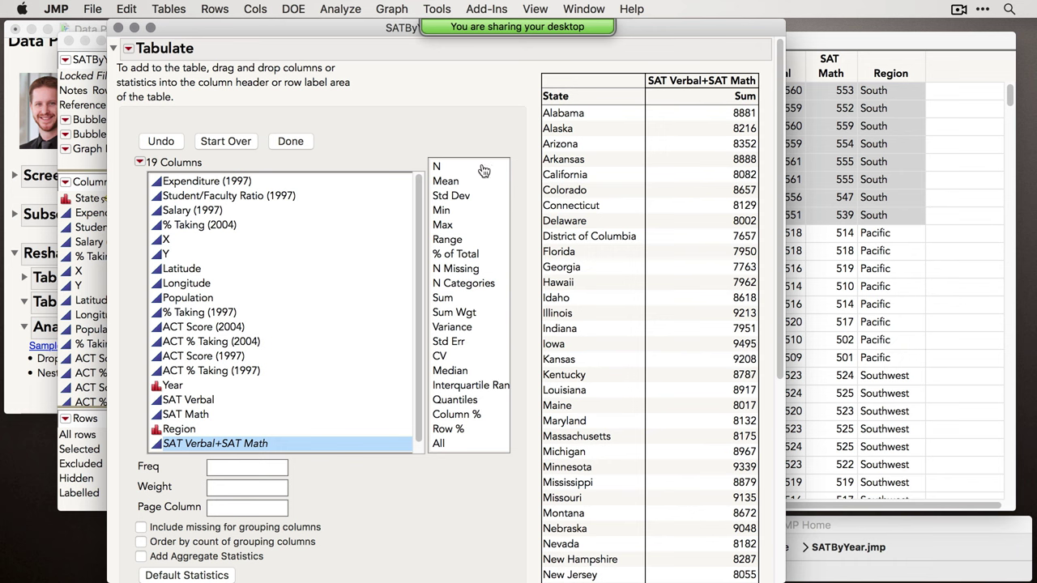
pyautogui.moveTo(452, 182); pyautogui.dragTo(732, 97)
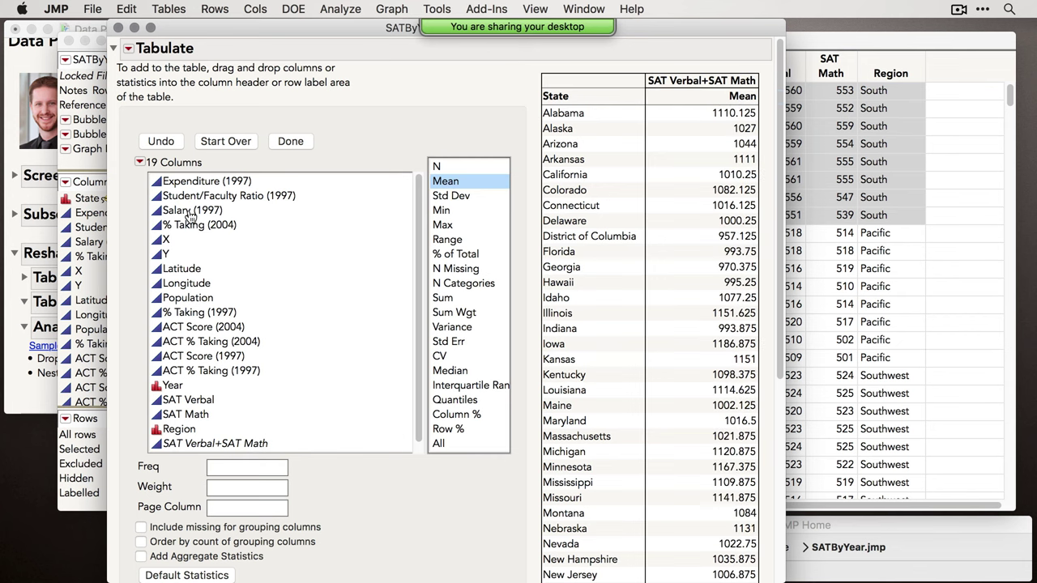
pyautogui.moveTo(206, 211); pyautogui.dragTo(757, 84)
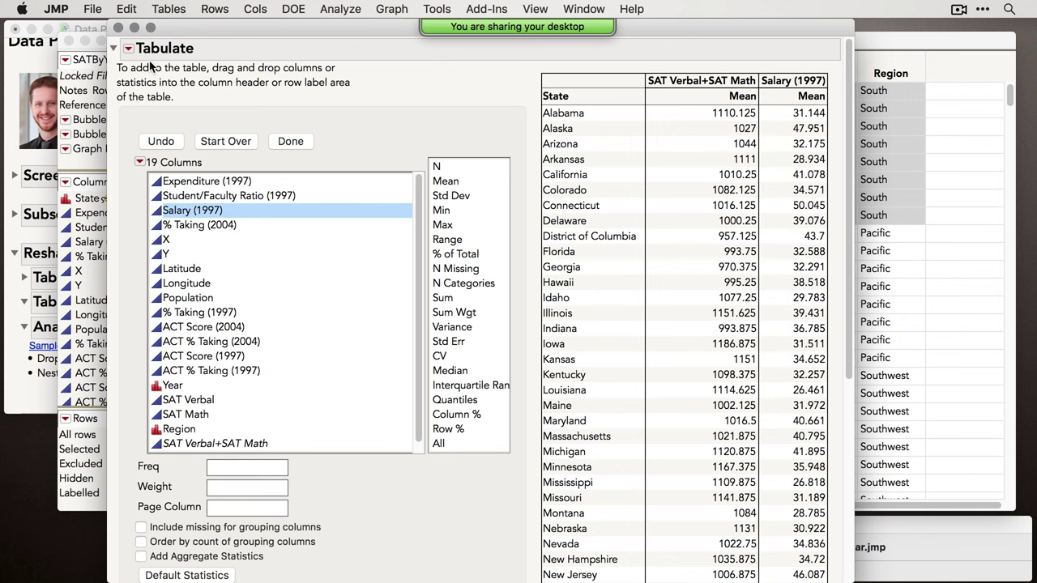
# Make the tabulation into a new data table, move its window aside, and select its Mean(Salary (1997)) column.
pyautogui.click(128, 50)
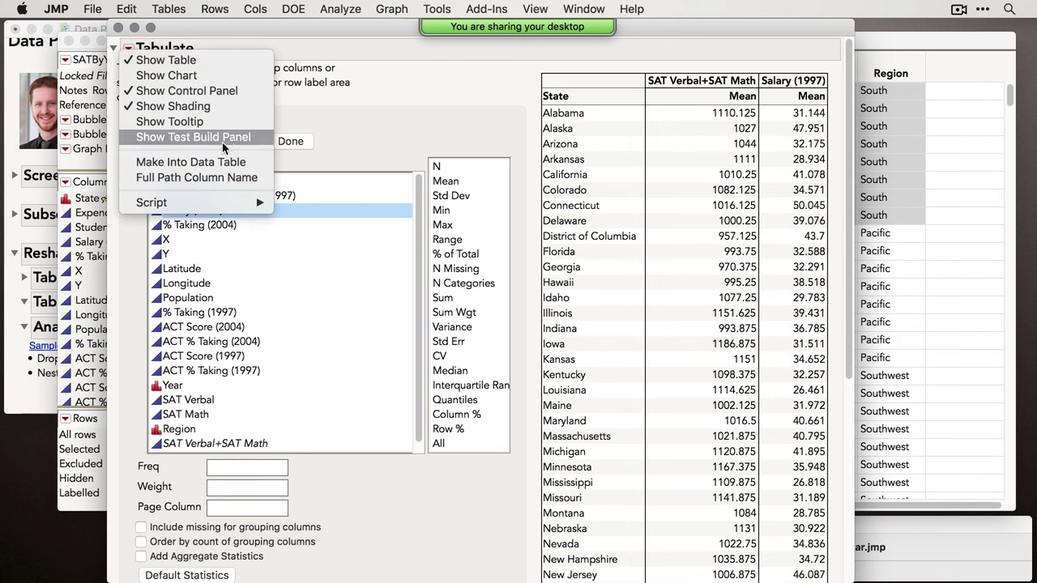
pyautogui.click(237, 164)
pyautogui.moveTo(550, 56); pyautogui.dragTo(415, 86)
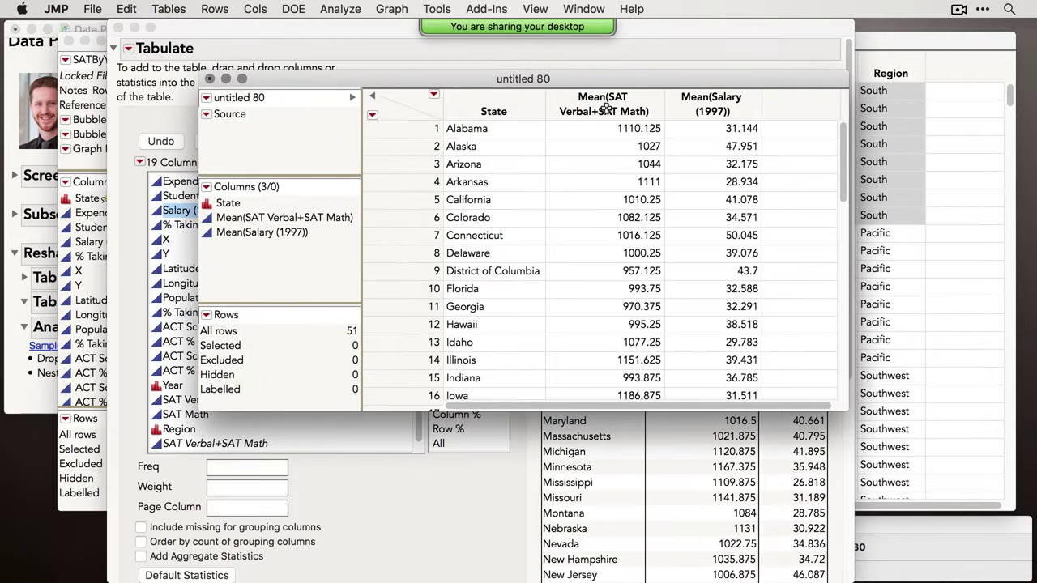
pyautogui.click(602, 108)
pyautogui.click(690, 97)
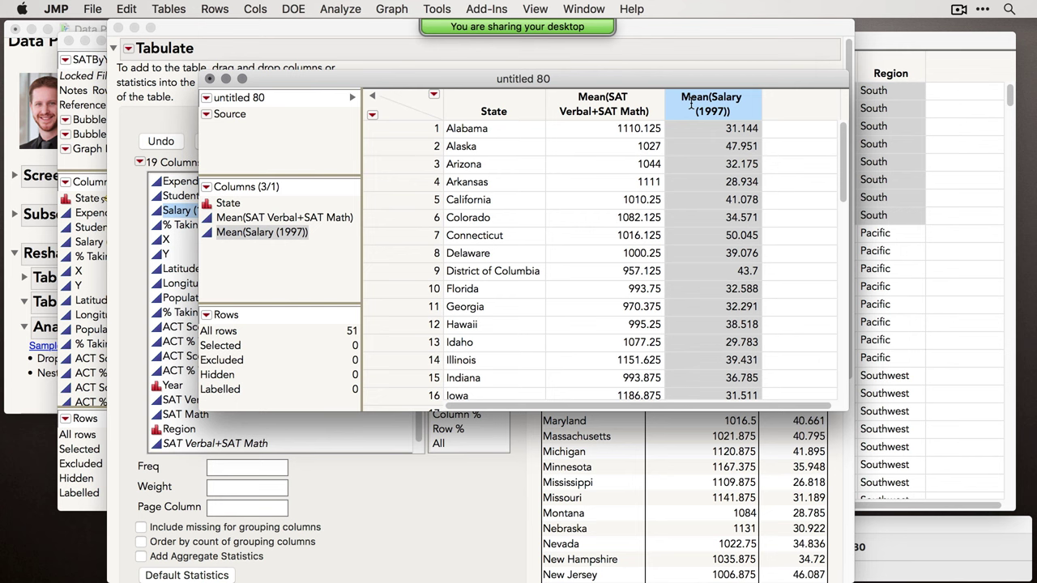